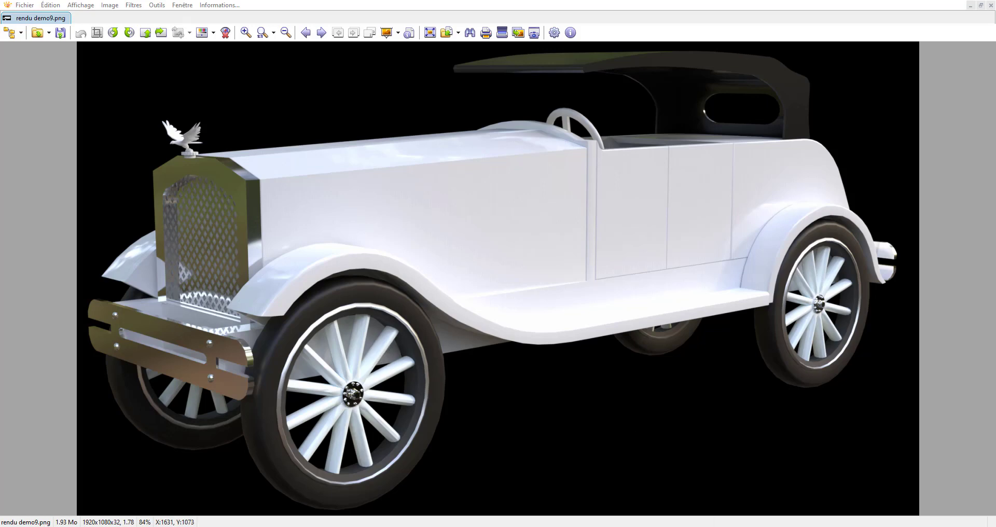
Switch to the Blender window with the finished wheel and examine its hub, bolts, wooden spokes, rim and tyre from several sides
mouse_move(774, 525)
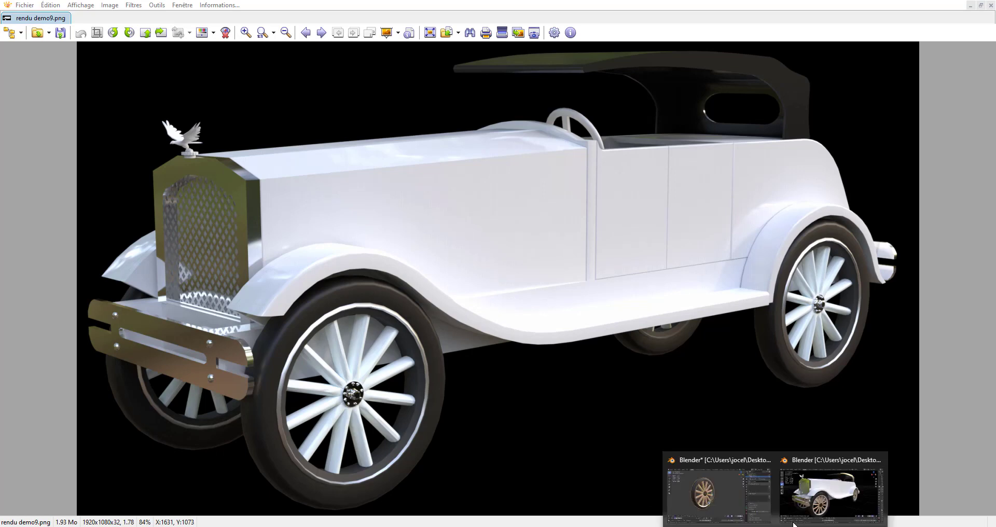
mouse_move(821, 498)
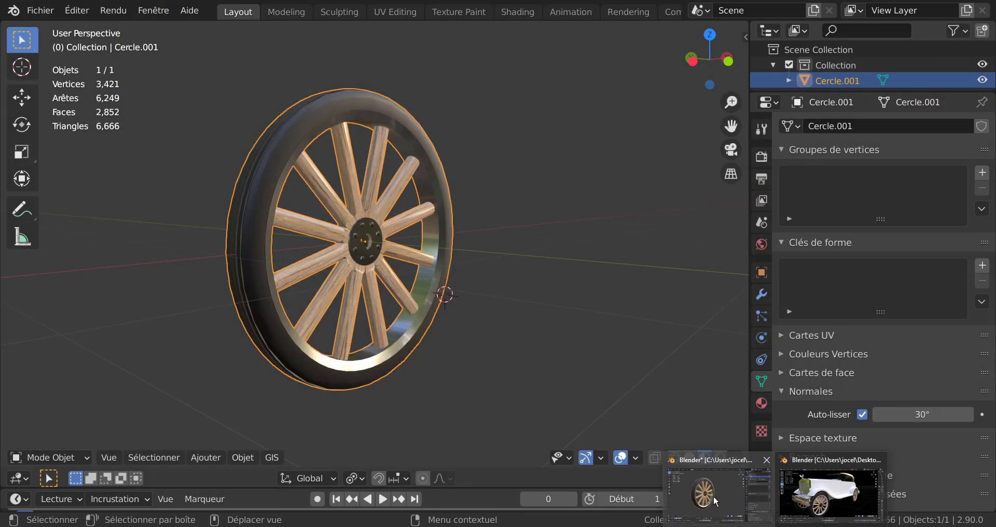
left_click(713, 496)
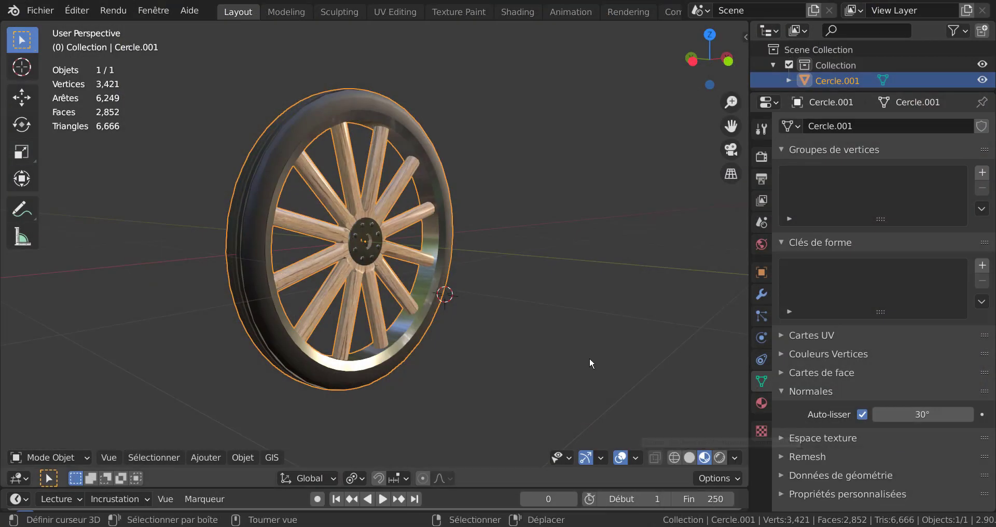
scroll(570, 328, "down", 3)
middle_click_drag(571, 328, 530, 362)
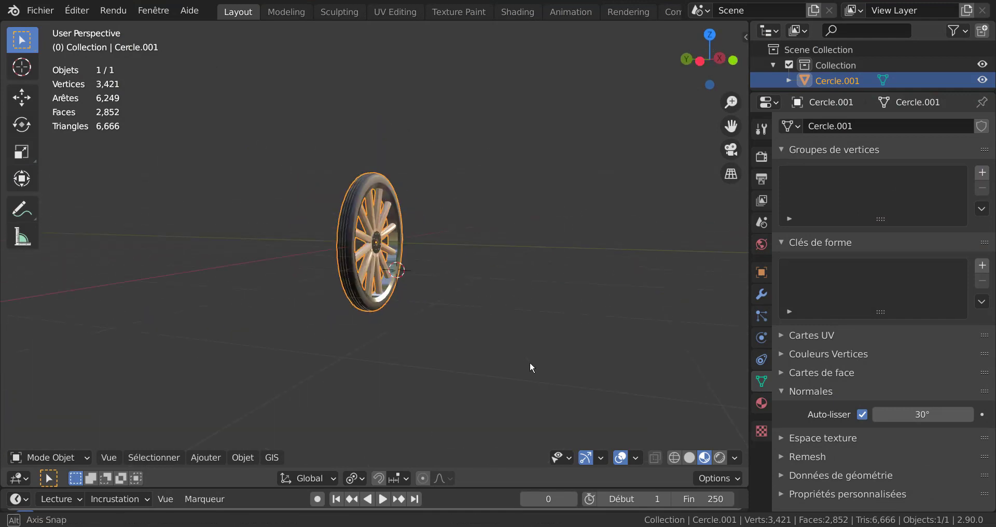
scroll(530, 362, "up", 4)
scroll(529, 375, "up", 2)
middle_click_drag(399, 400, 335, 384)
middle_click_drag(300, 358, 284, 315)
scroll(290, 300, "up", 2)
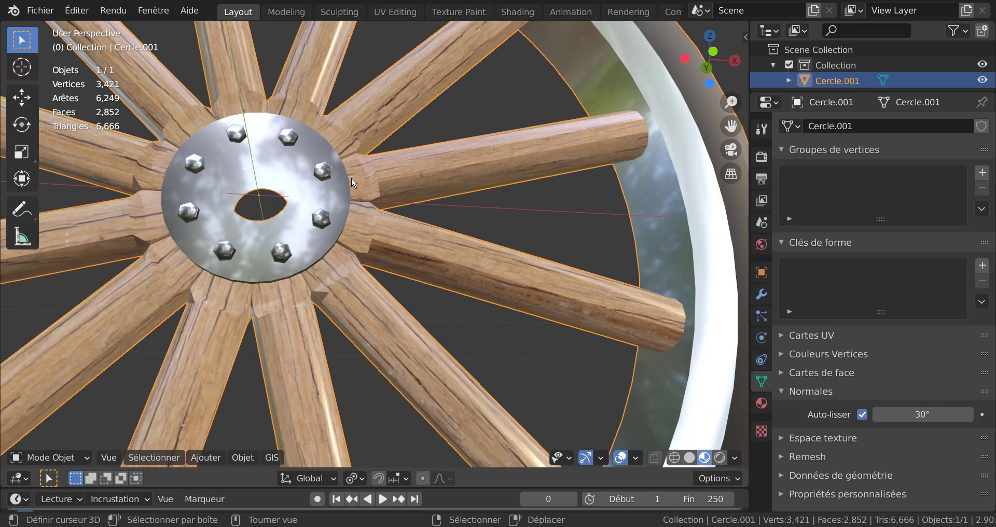
scroll(350, 176, "down", 5)
middle_click_drag(350, 176, 443, 324)
scroll(443, 325, "down", 2)
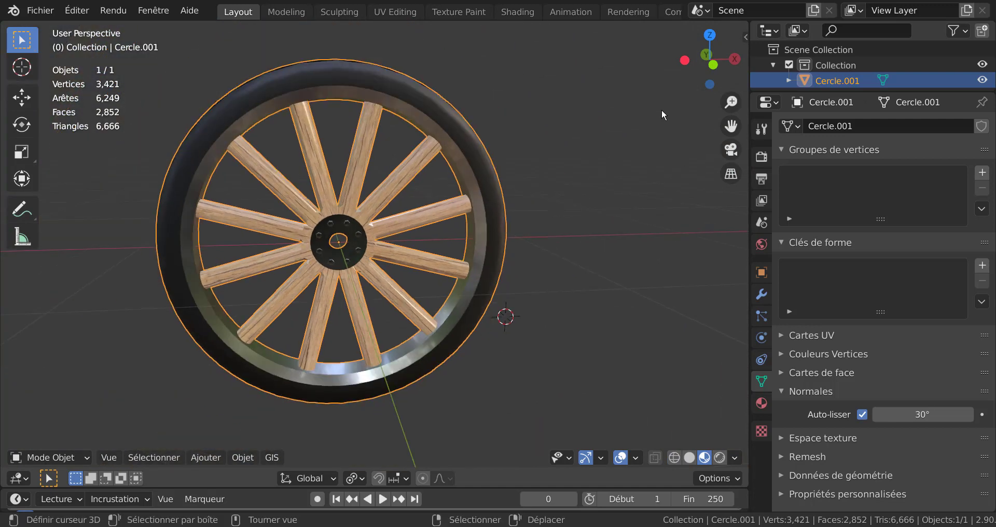
middle_click_drag(570, 312, 639, 318)
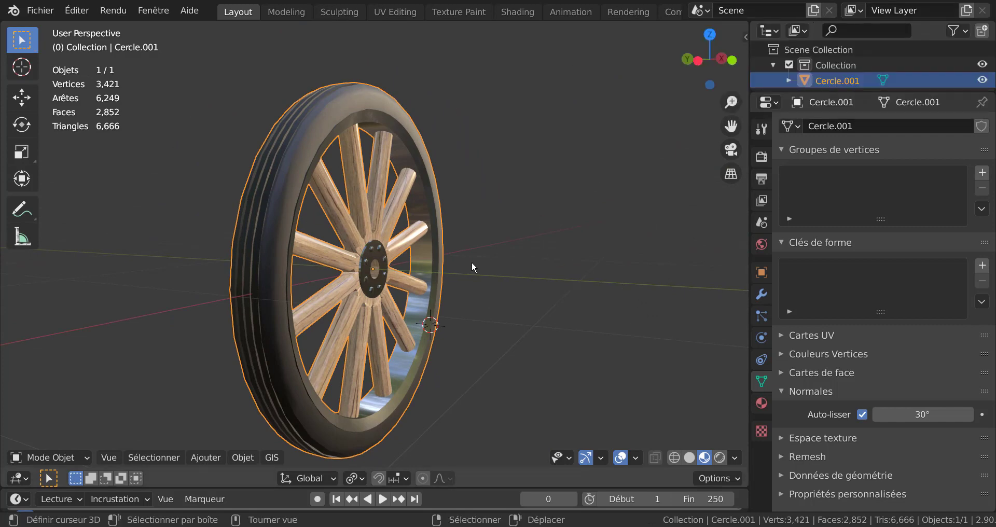
middle_click_drag(417, 336, 513, 313)
scroll(418, 335, "up", 1)
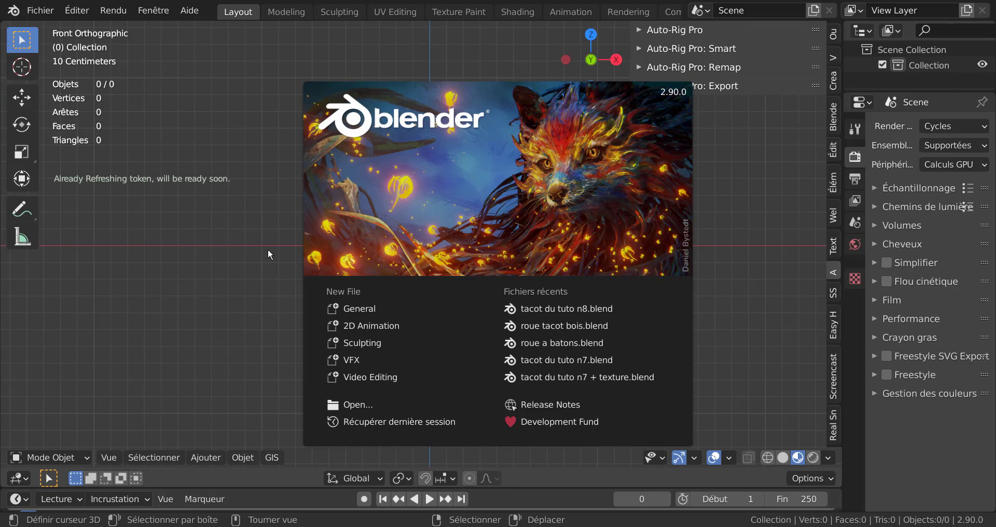
Dismiss the splash screen and enlarge the 3D viewport by hiding the sidebar and narrowing the properties area
left_click(771, 305)
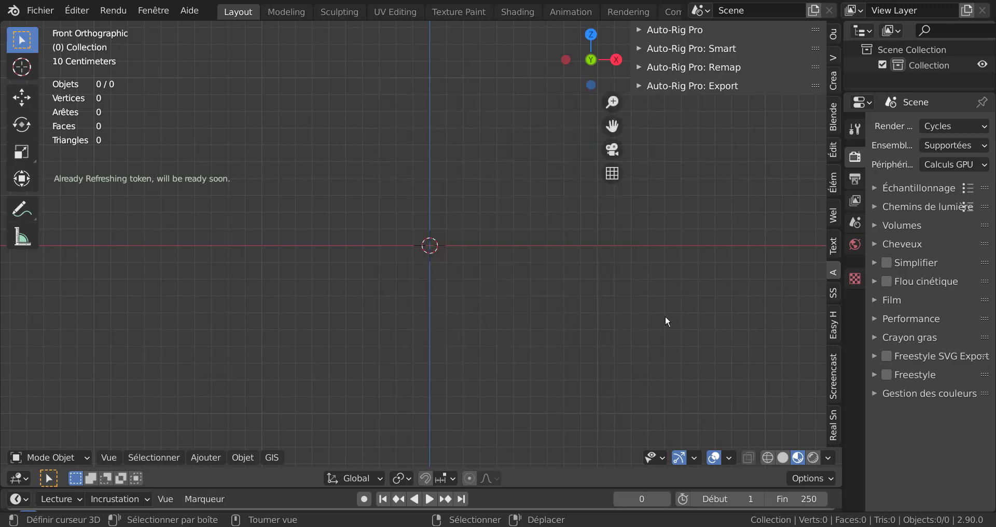
key("n")
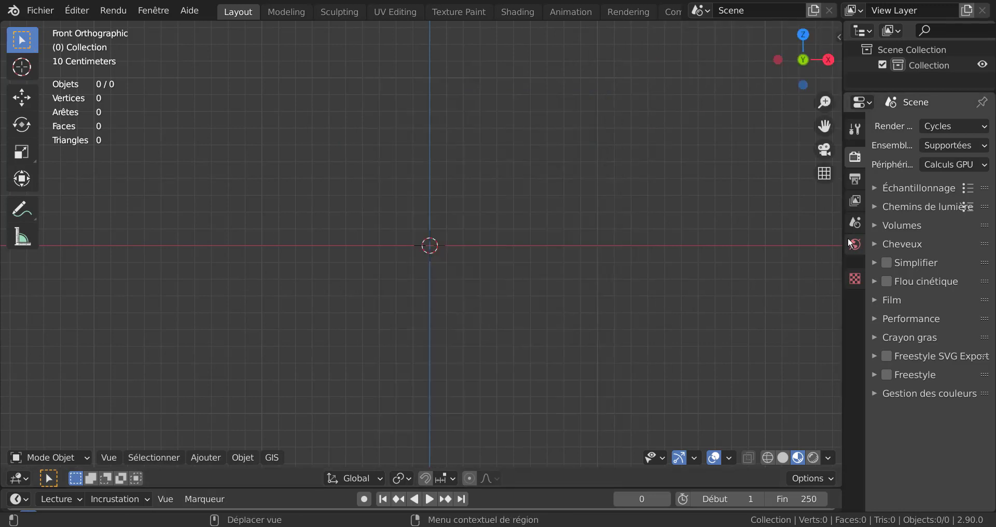
left_click_drag(842, 243, 939, 250)
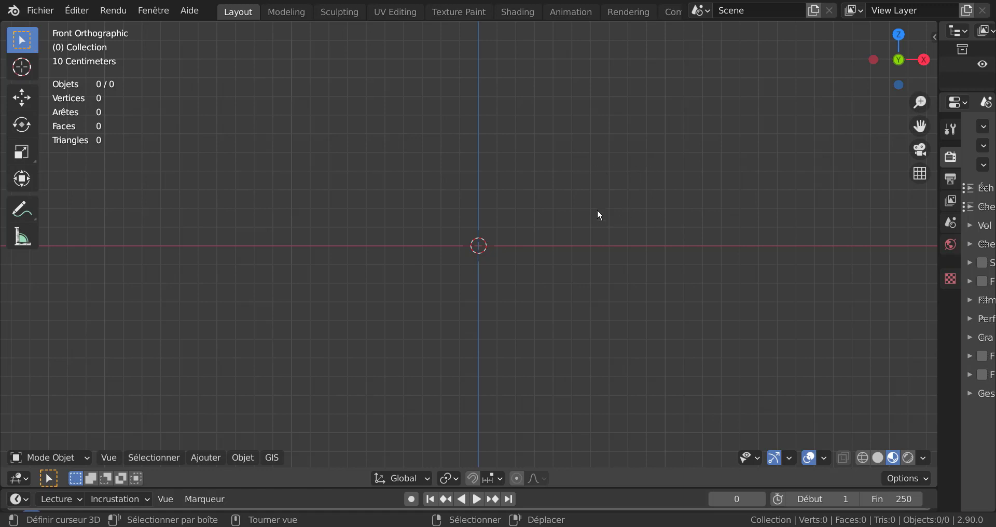
Add a mesh circle at the world origin and view it from the top
left_click(200, 459)
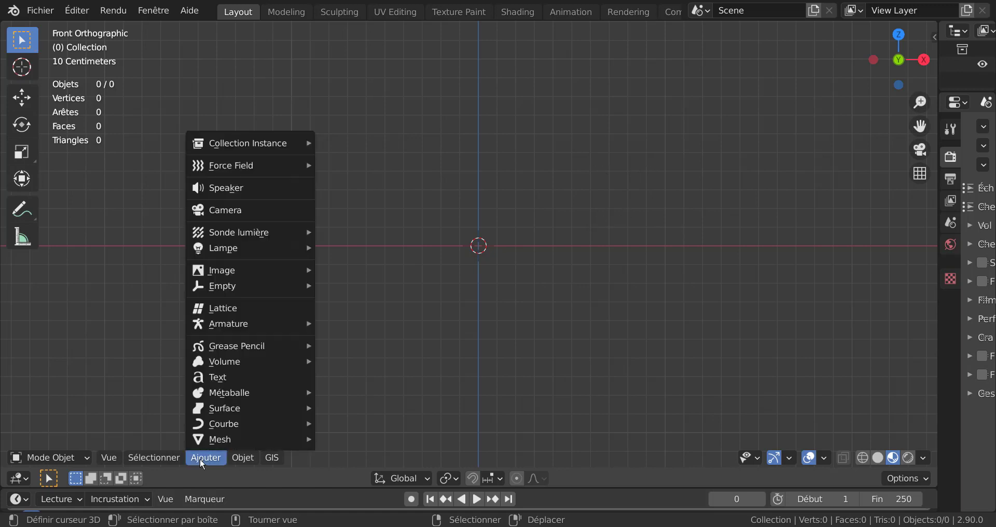
mouse_move(220, 440)
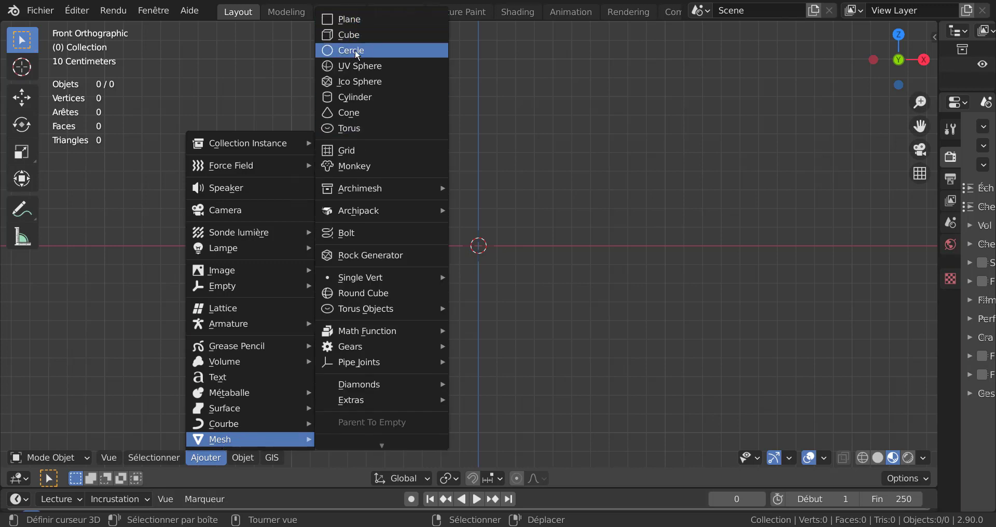
left_click(355, 52)
key("KP_7")
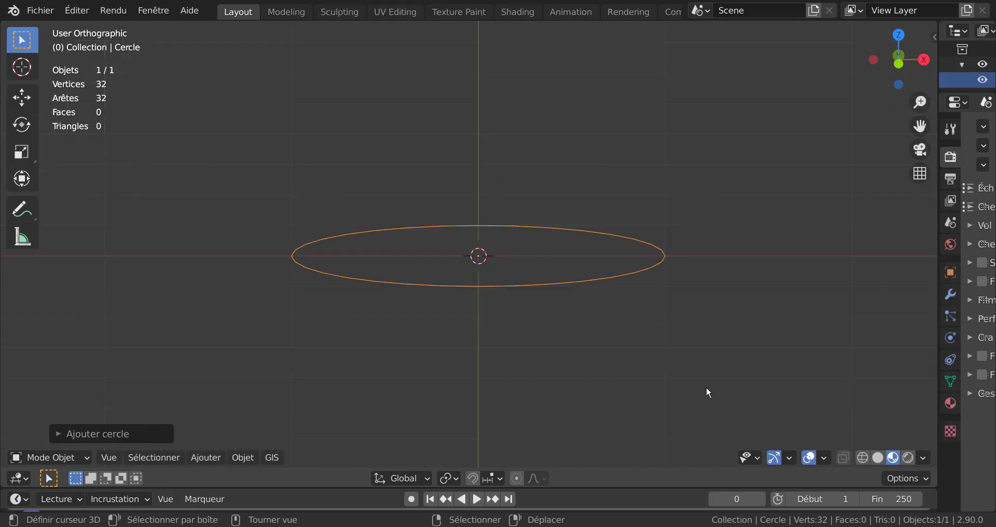
scroll(706, 388, "down", 3)
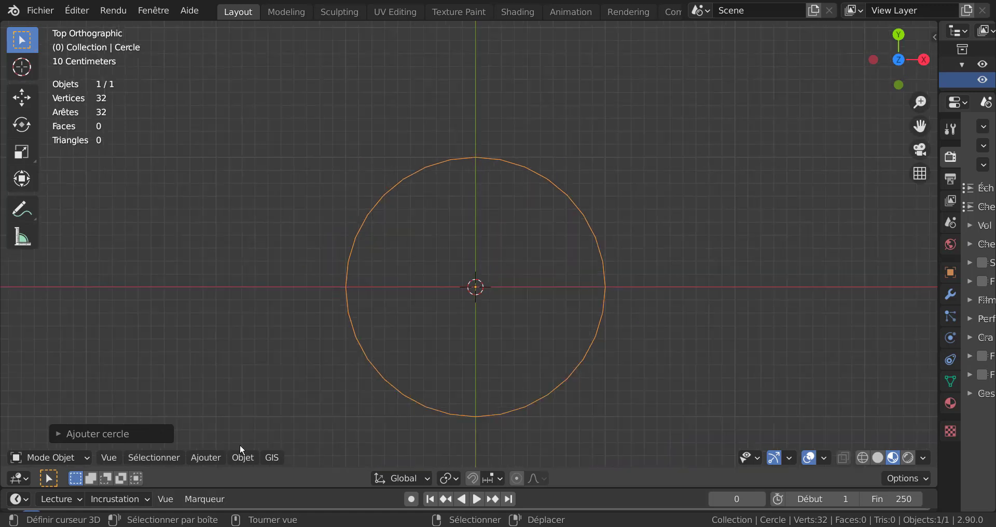
Set the new circle's vertex count to 12 and collapse its creation settings
left_click(117, 433)
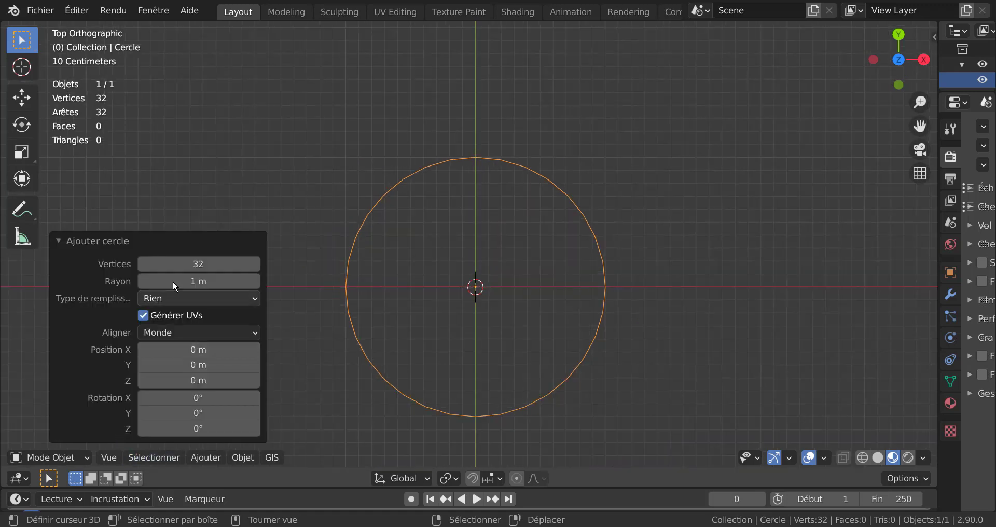
left_click(187, 265)
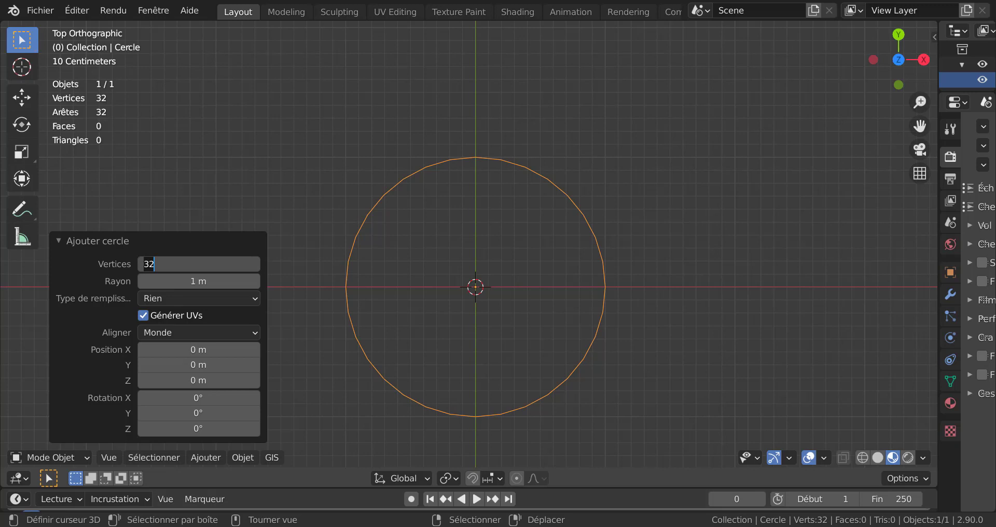
type("12")
key("Return")
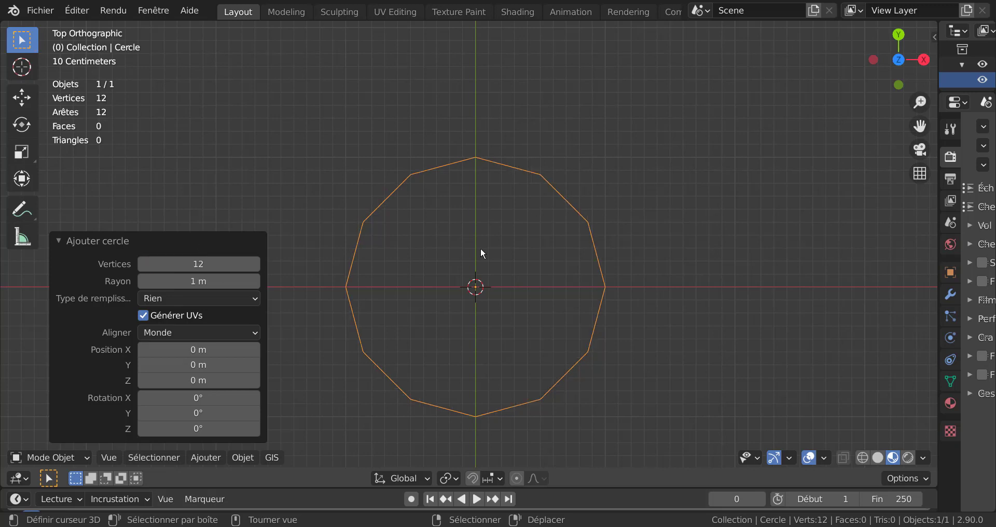
left_click(177, 242)
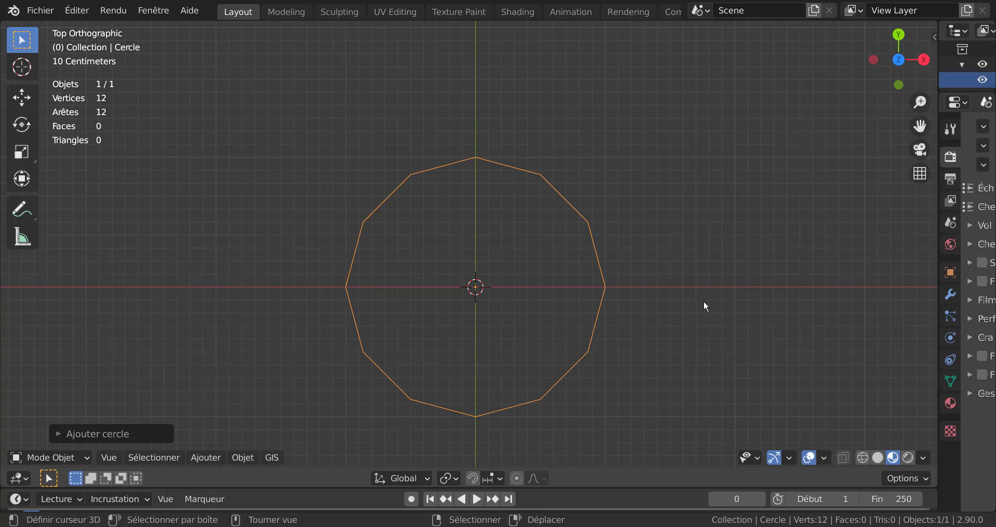
Scale the 12-sided circle down around the origin to a small hub size, keeping the top view
key("s")
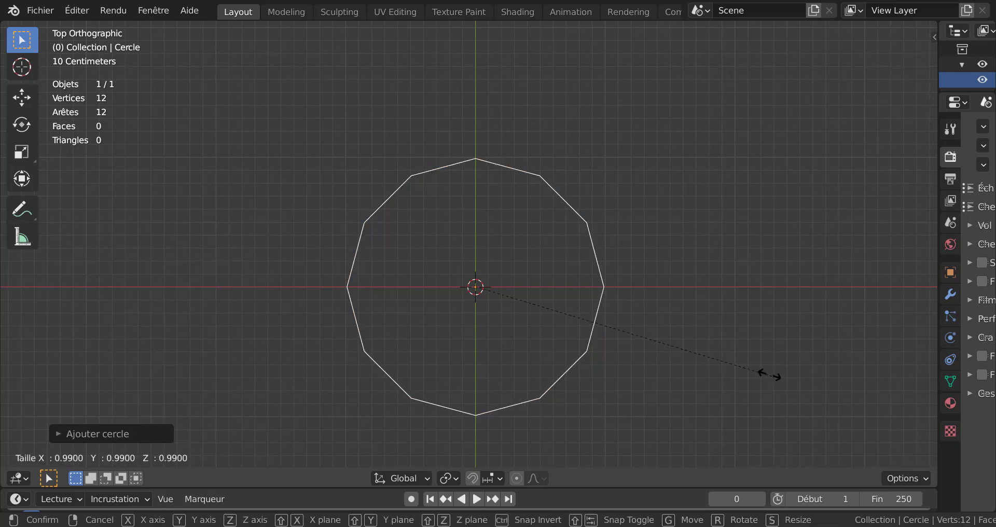
left_click(543, 294)
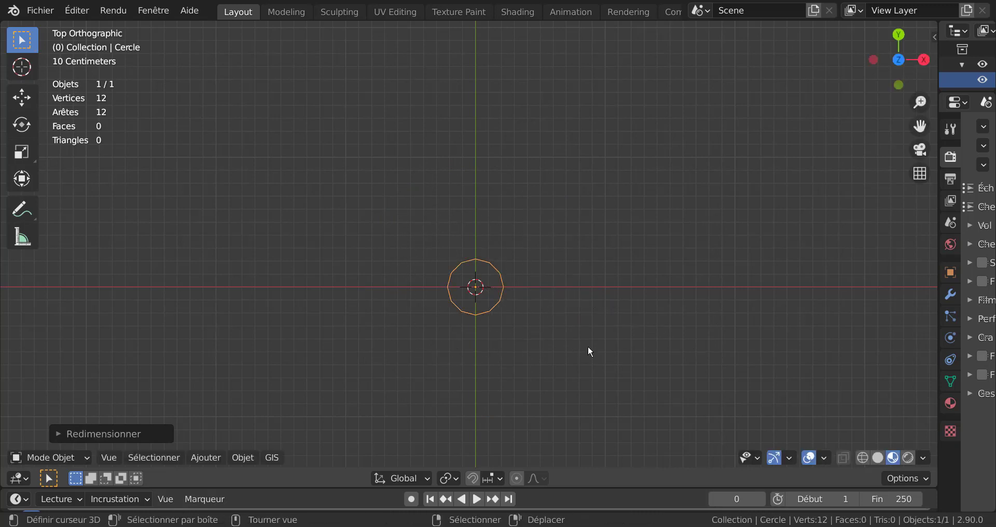
middle_click_drag(580, 334, 642, 382, "shift")
scroll(555, 234, "up", 6)
key("s")
left_click(554, 325)
key("KP_7")
scroll(561, 334, "up", 3)
scroll(621, 384, "up", 1)
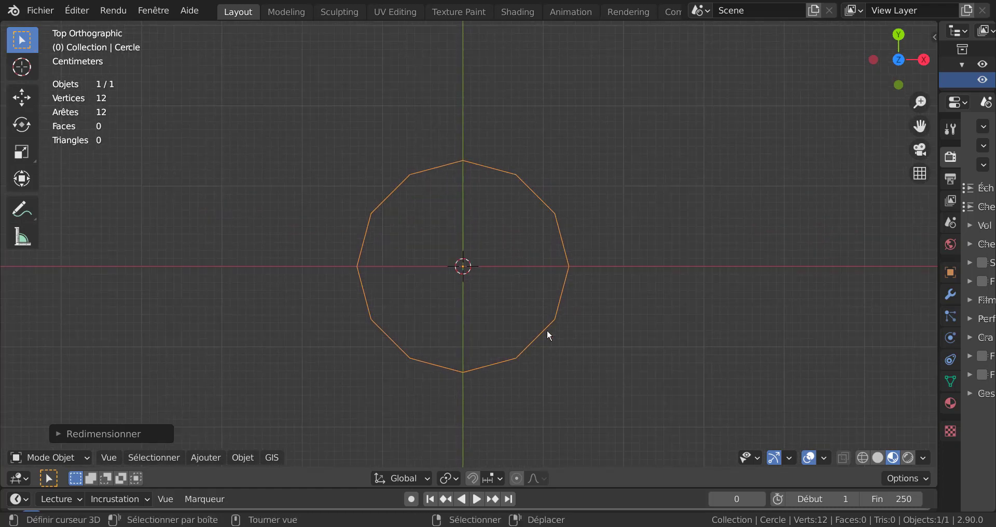
In Edit mode, extrude the whole circle outline inward, scaled to about 0.59, to form a flat ring of faces
key("Tab")
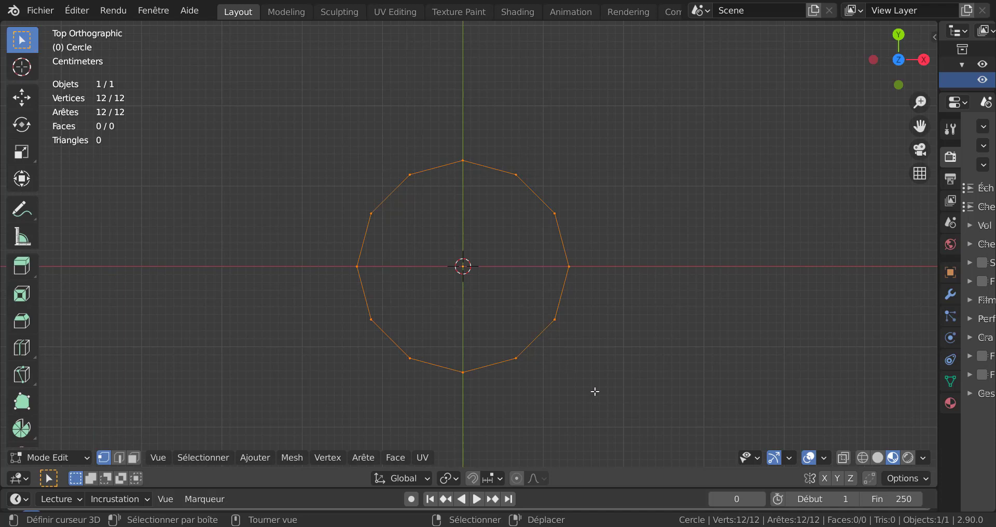
key("e")
key("s")
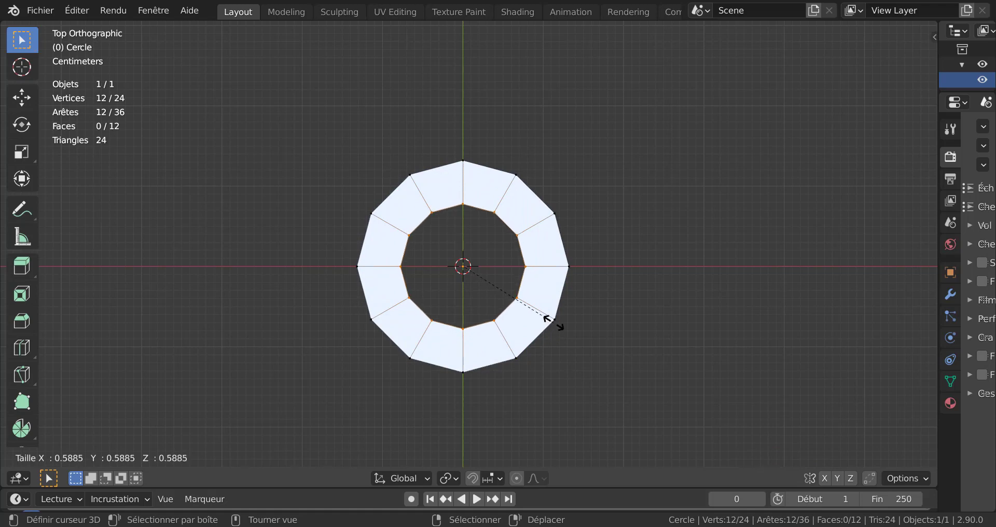
left_click(554, 324)
scroll(540, 276, "up", 2)
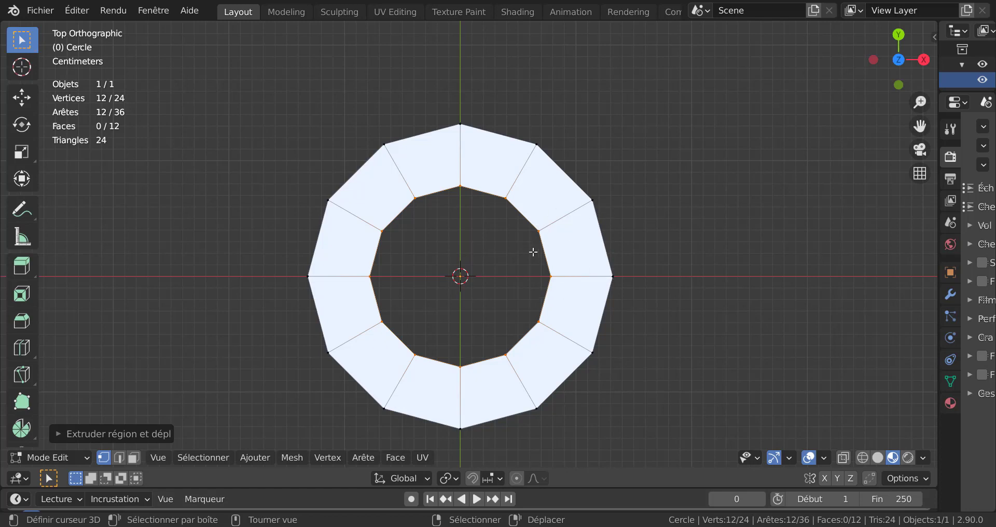
Switch to edge selection and select the full edge ring of radial edges between the inner and outer outlines
scroll(581, 311, "down", 2)
middle_click_drag(600, 382, 565, 337)
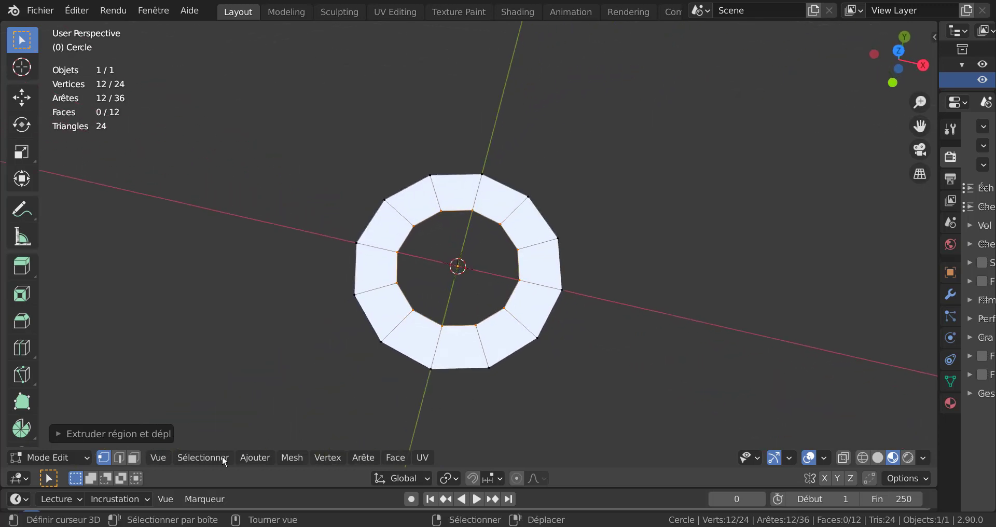
scroll(581, 255, "up", 1)
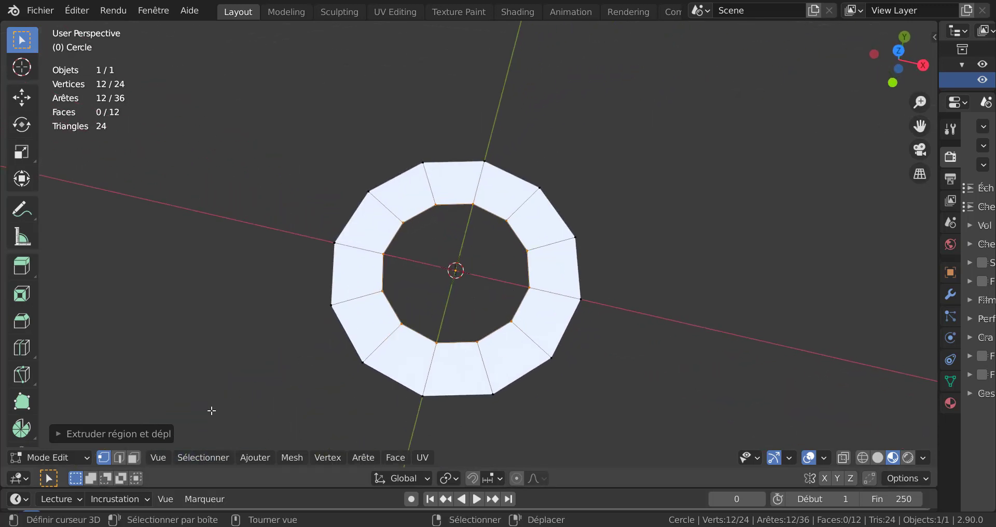
scroll(211, 409, "up", 1)
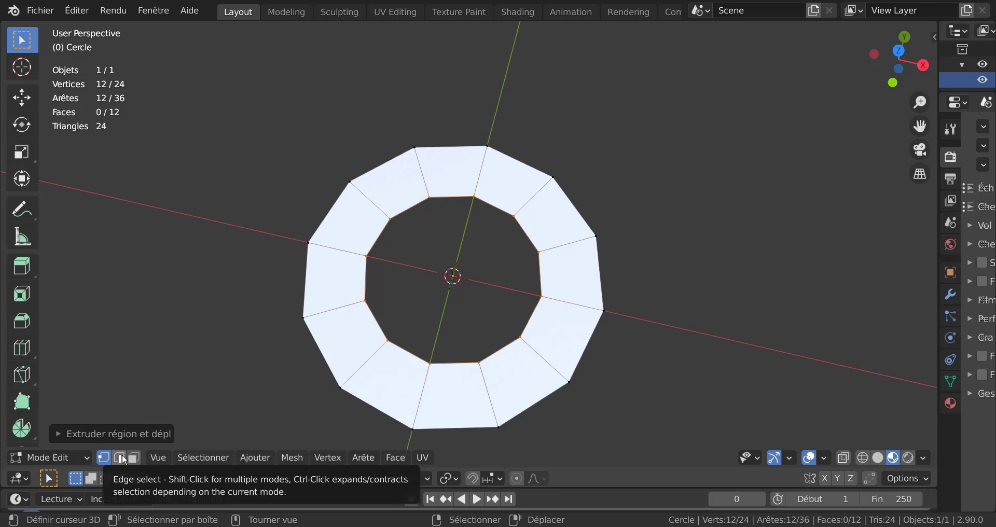
left_click(123, 458)
scroll(578, 246, "up", 1)
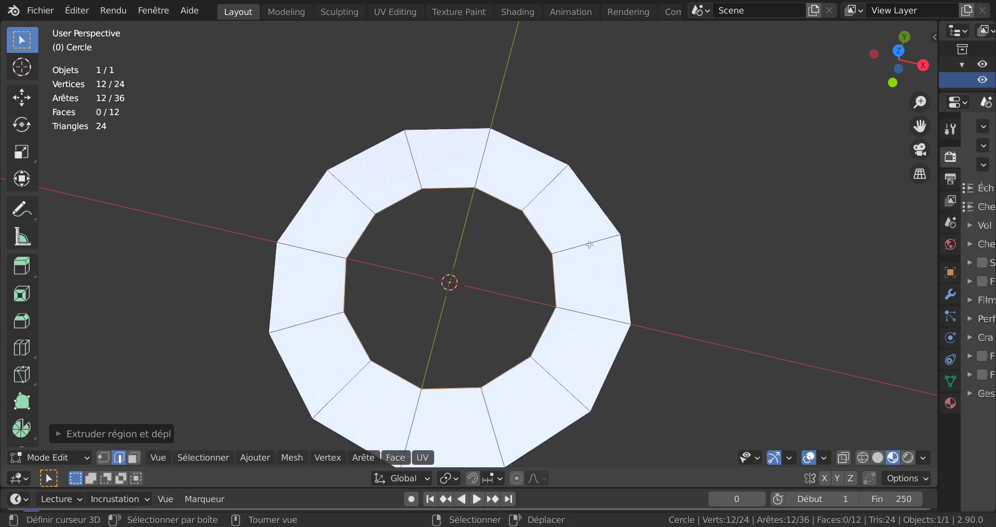
left_click(585, 245)
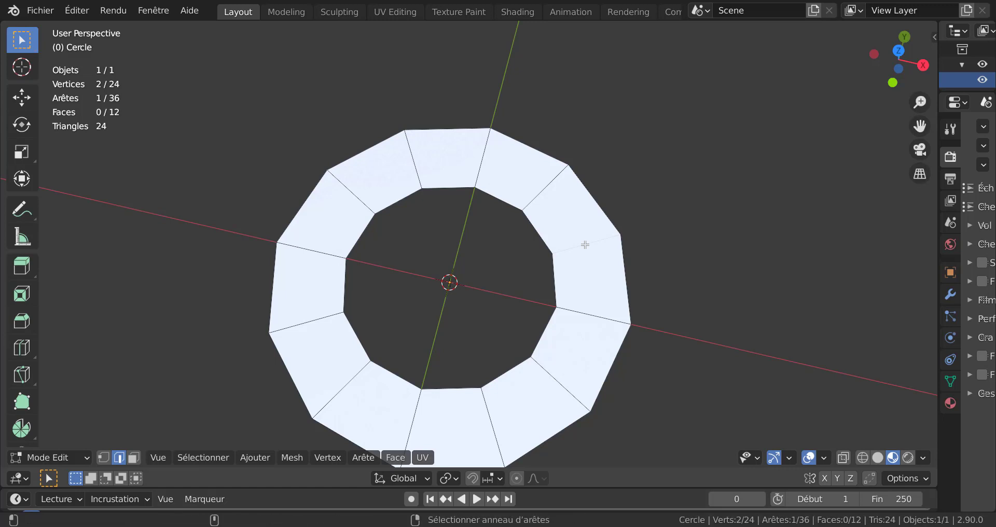
key("alt+a")
left_click(585, 244, "ctrl+alt")
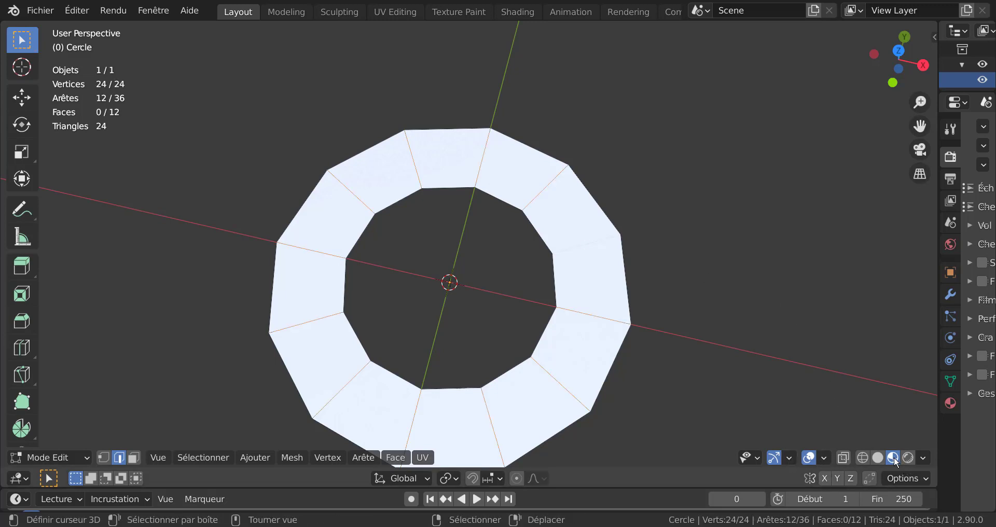
Switch the viewport to solid shading, clear the selection and reselect the ring of radial edges
left_click(878, 457)
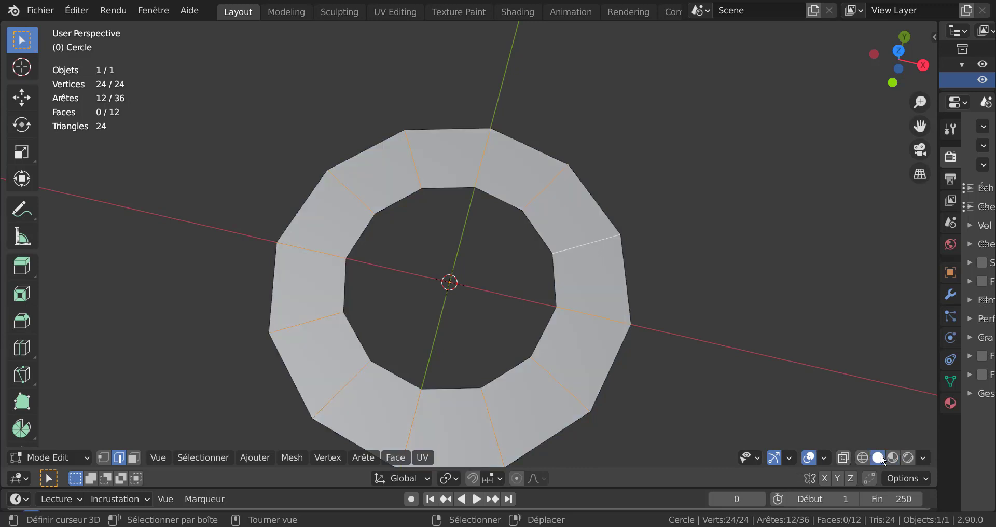
left_click(723, 276)
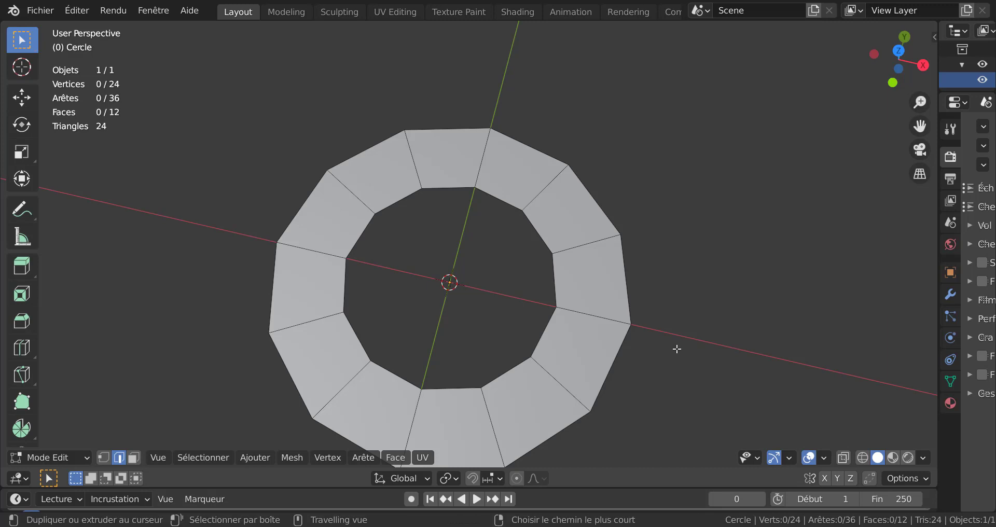
left_click(573, 245, "ctrl+alt")
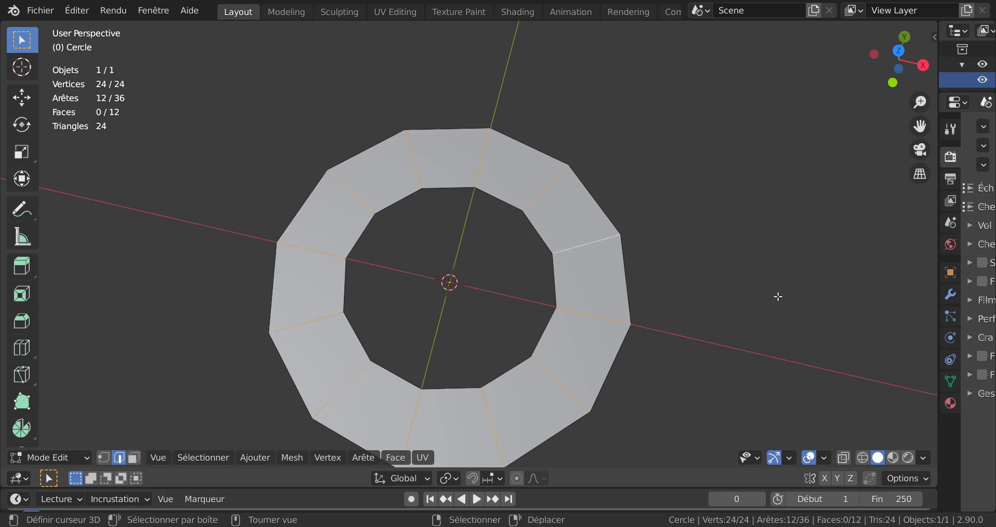
middle_click_drag(777, 307, 725, 285)
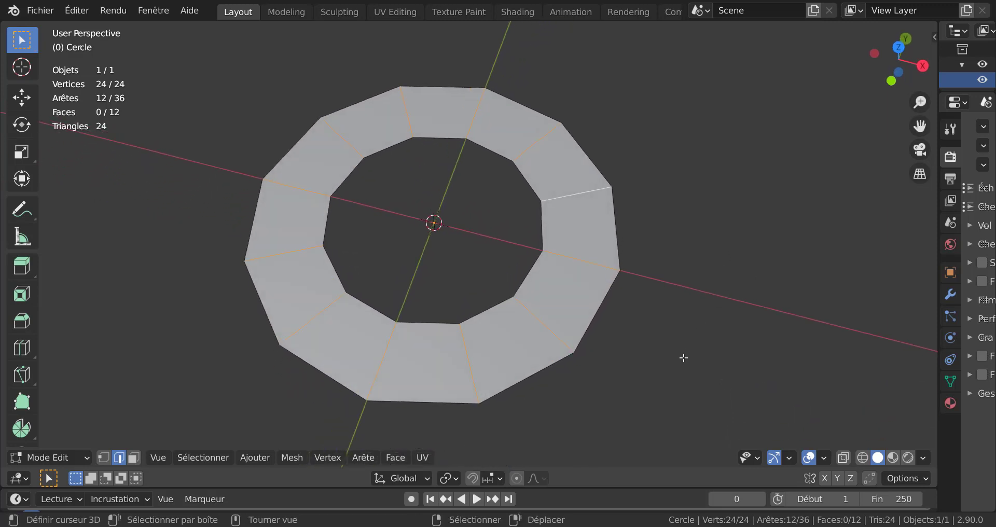
Rip the ring along its selected radial edges with no displacement and switch to face selection
scroll(682, 358, "up", 1)
scroll(683, 361, "down", 1)
key("v")
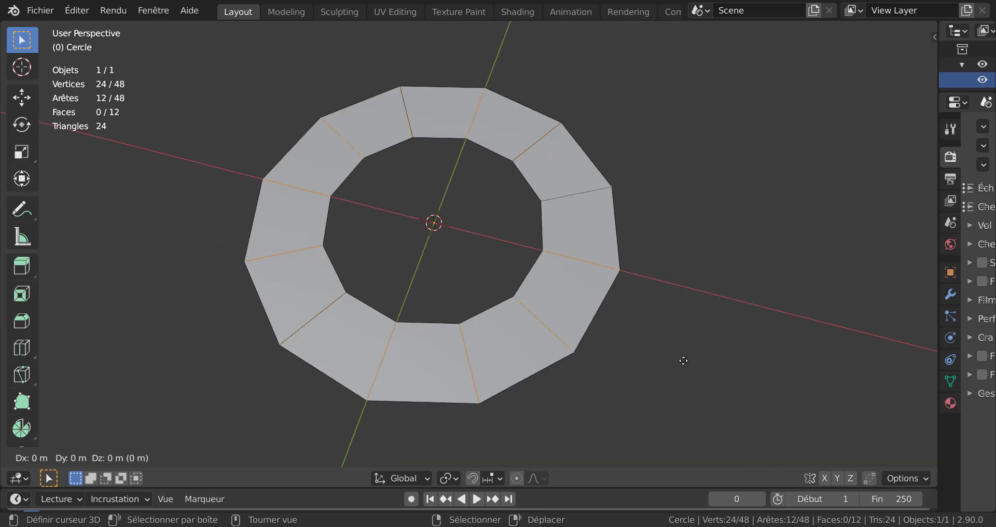
right_click(683, 361)
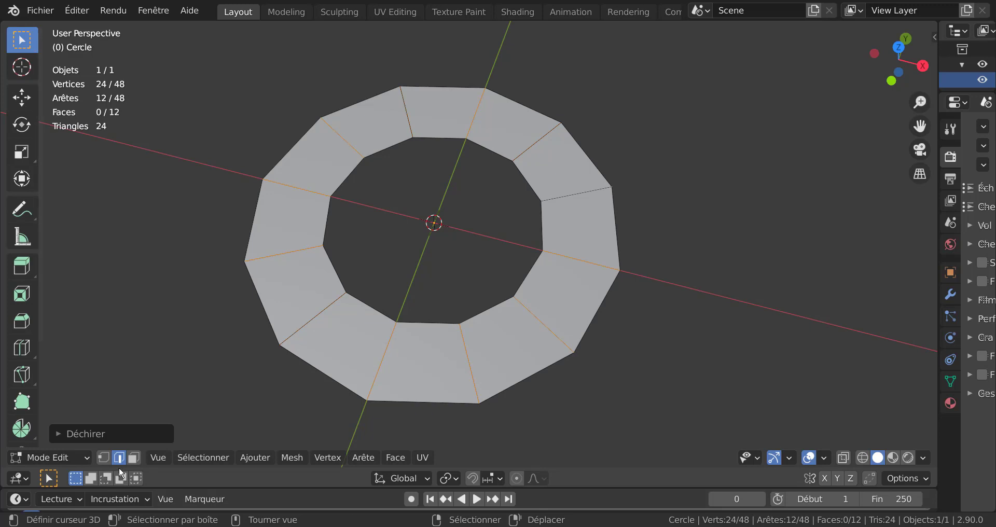
left_click(133, 458)
Check that the ring segments are detached by trial-moving two neighbouring faces and cancelling each move
left_click(571, 155)
key("g")
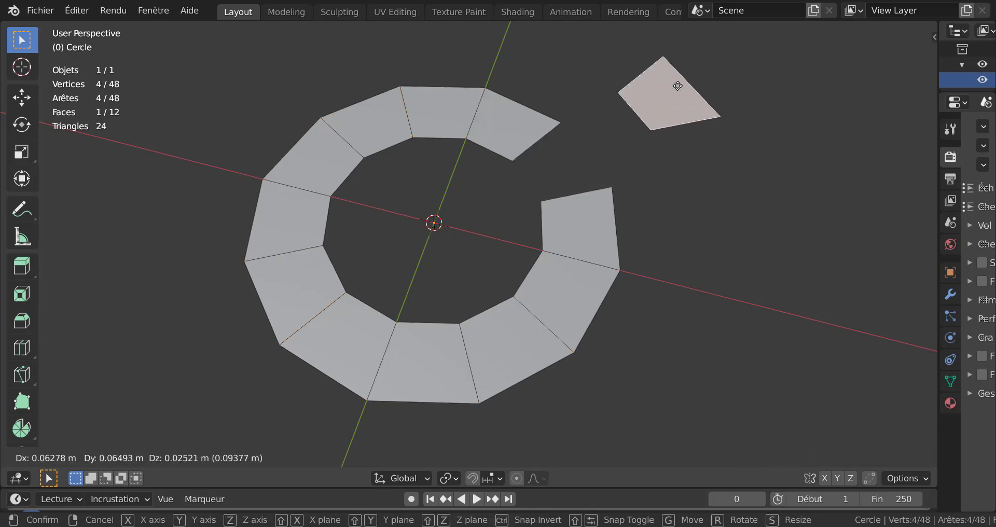
right_click(674, 89)
key("g")
right_click(744, 233)
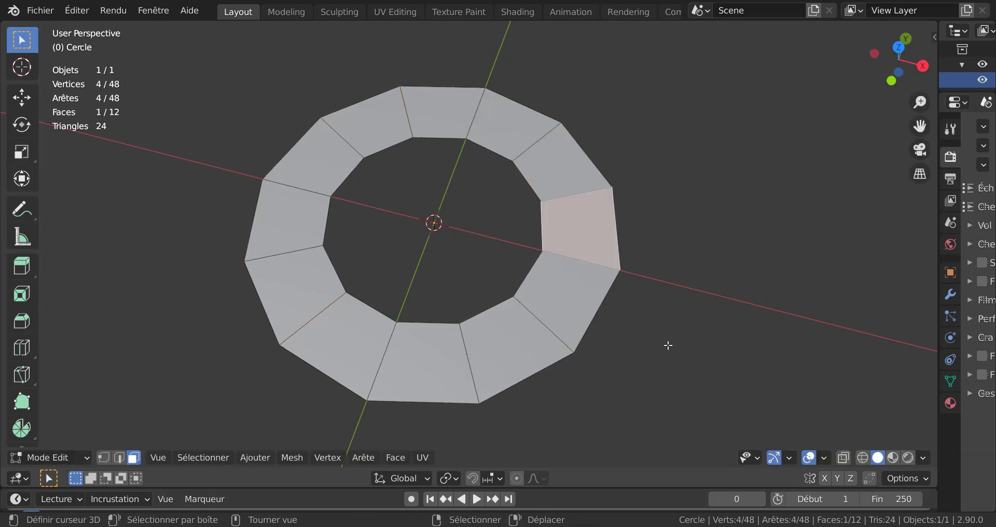
Select all ring faces, extrude them downward into thick segments, and nudge the extruded faces along Z by about 0.0008 m
middle_click_drag(647, 297, 647, 266)
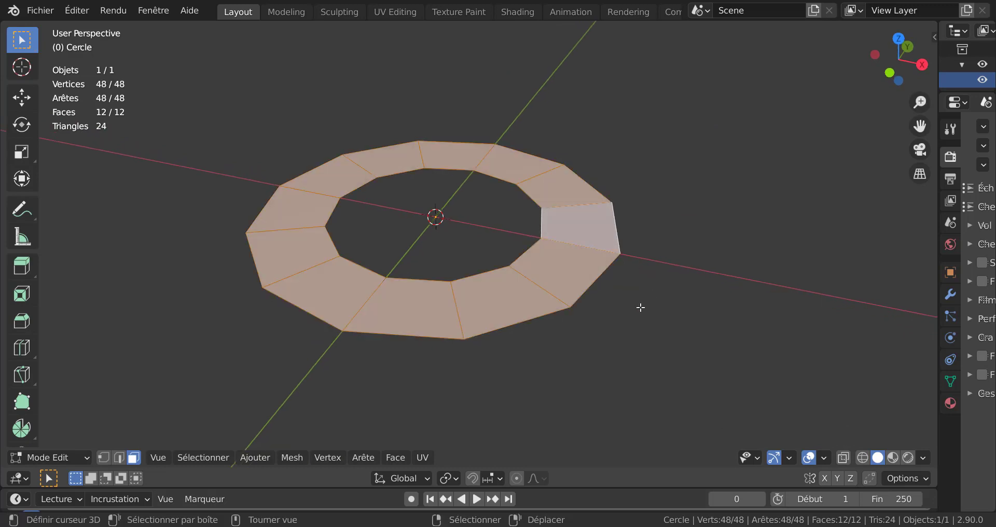
key("e")
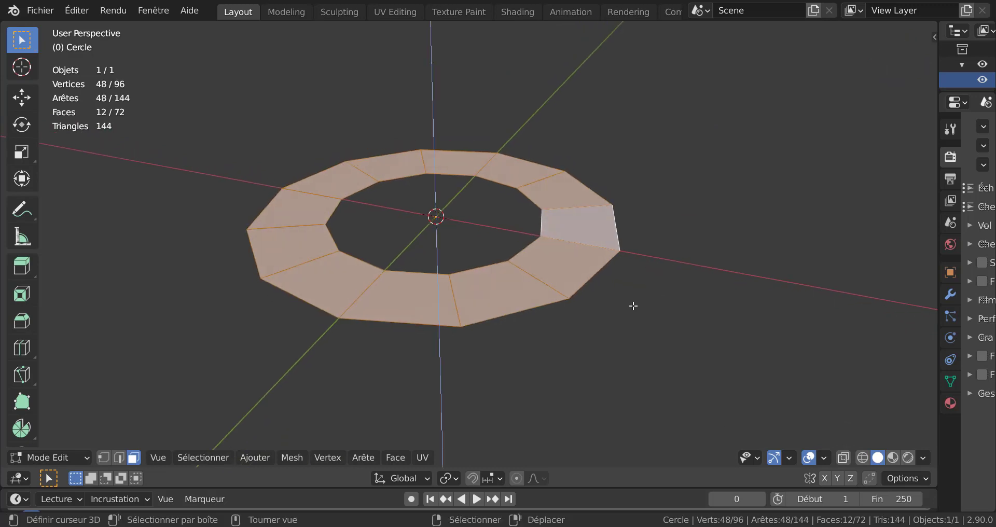
left_click(643, 379)
middle_click_drag(644, 377, 664, 330)
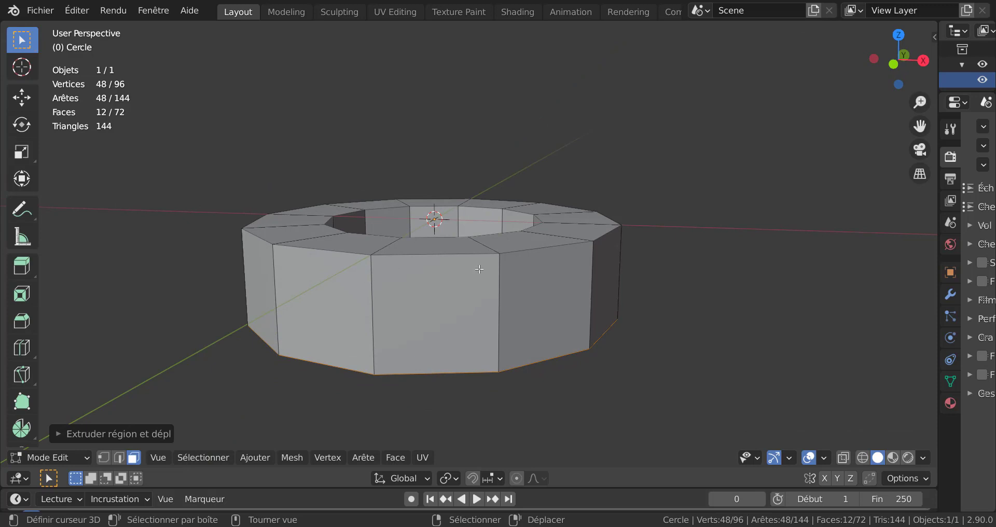
key("g")
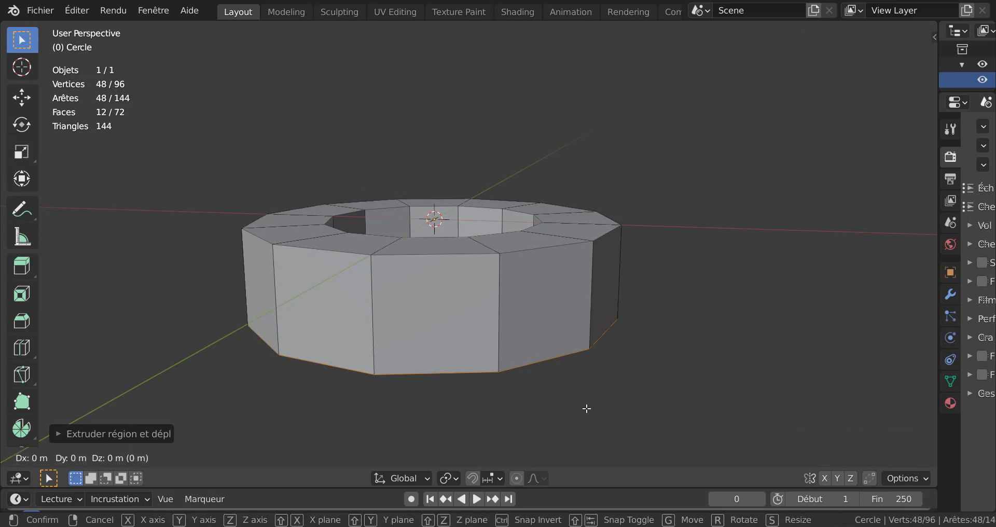
key("z")
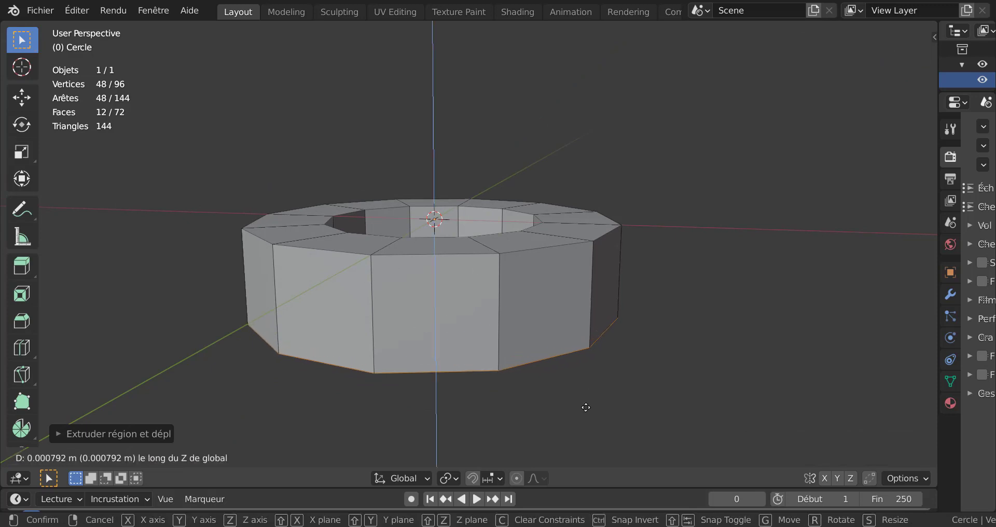
left_click(586, 407)
middle_click_drag(586, 407, 459, 306)
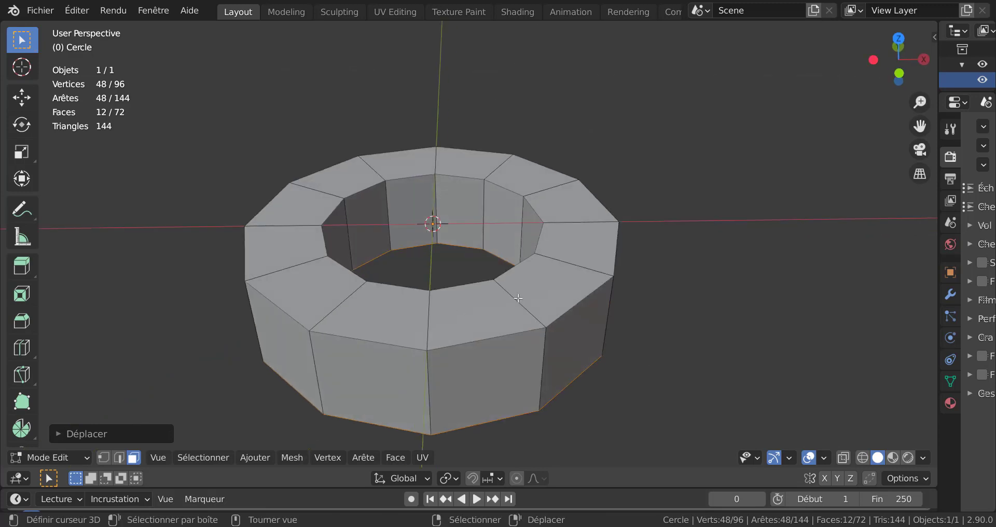
Check that one block of the ring is separate by selecting its linked geometry and trial-moving it, cancelling the move
left_click(574, 329)
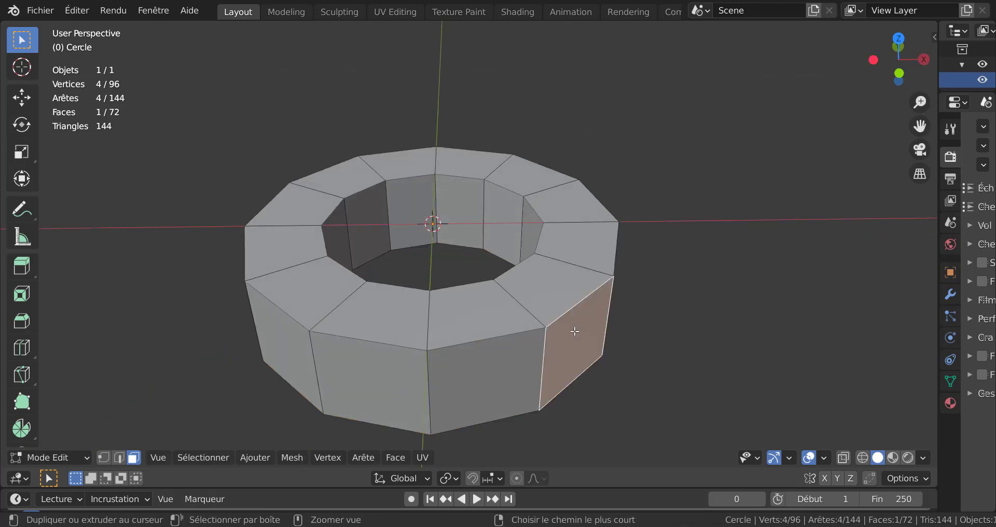
key("ctrl+l")
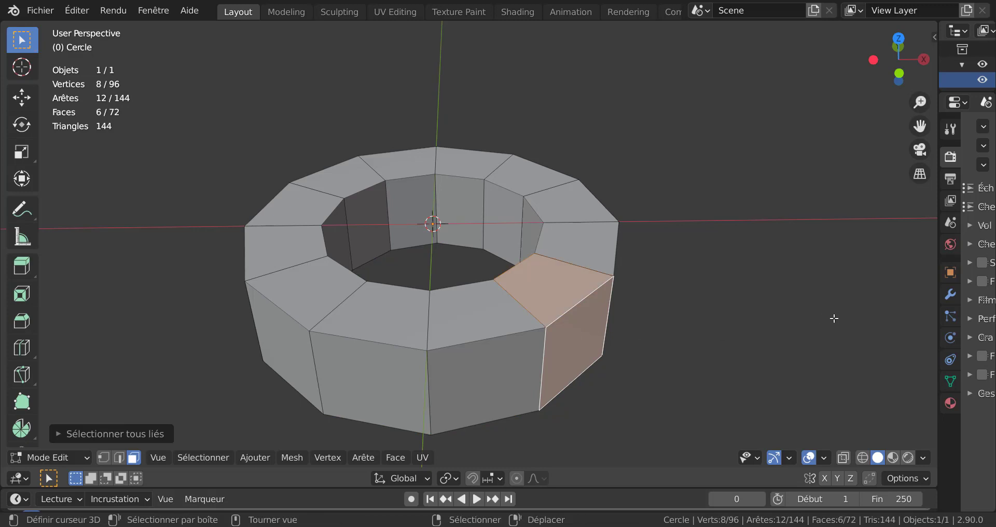
key("g")
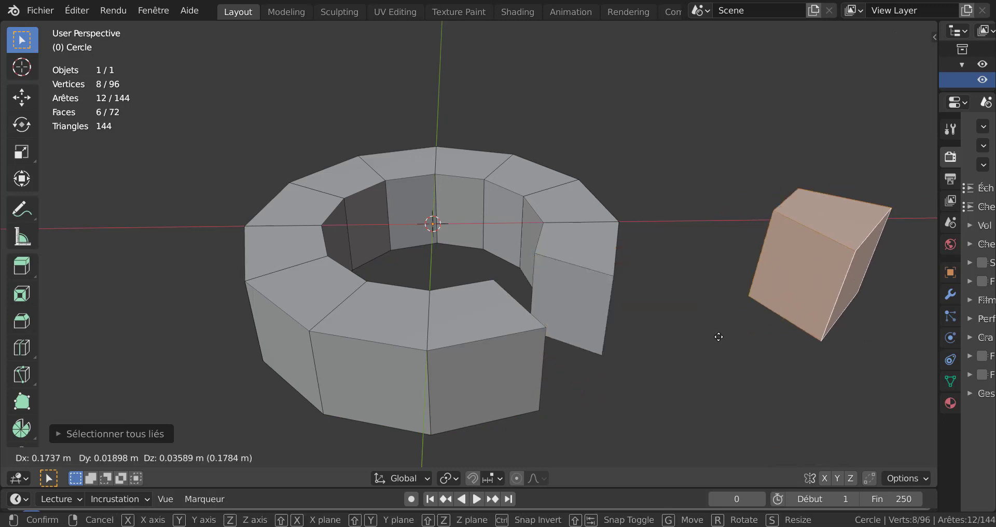
key("Escape")
middle_click_drag(606, 371, 571, 357)
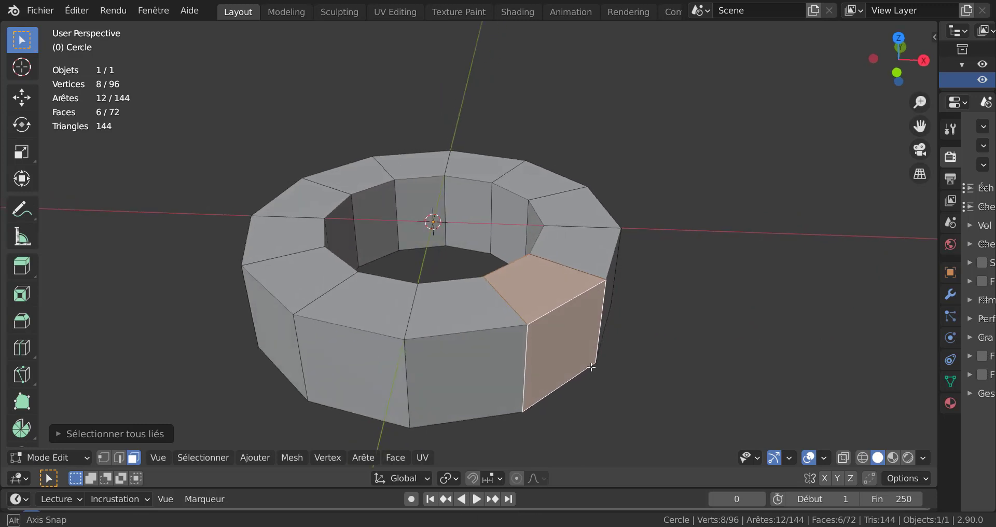
Select all twelve outer side faces around the circumference of the ring
left_click(537, 357)
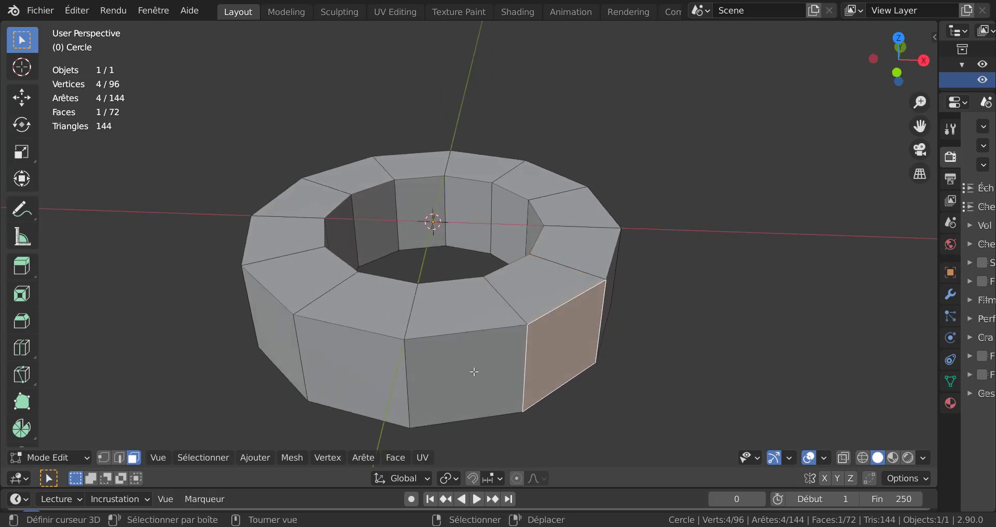
left_click(487, 363, "shift")
left_click(335, 355, "shift")
left_click(281, 328, "shift")
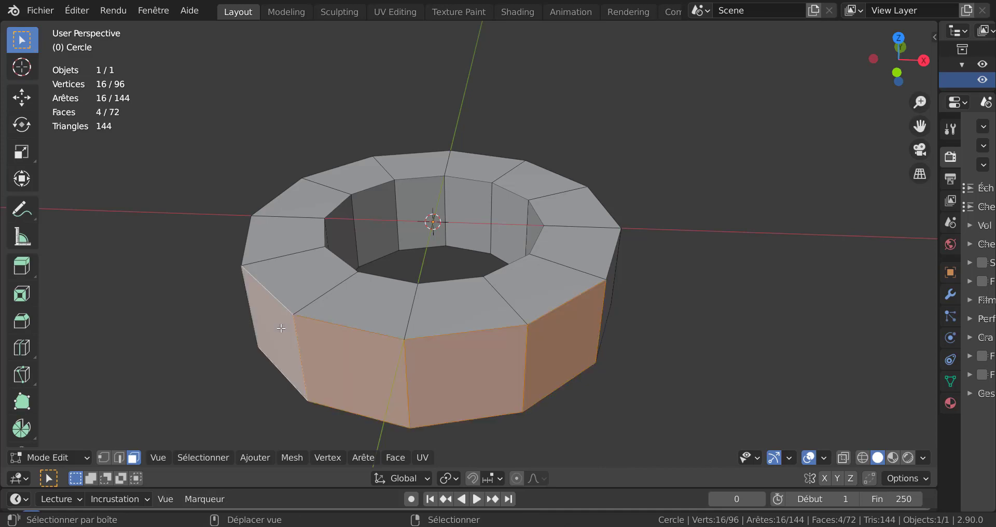
middle_click_drag(280, 327, 566, 373)
left_click(630, 371, "shift")
left_click(468, 393, "shift")
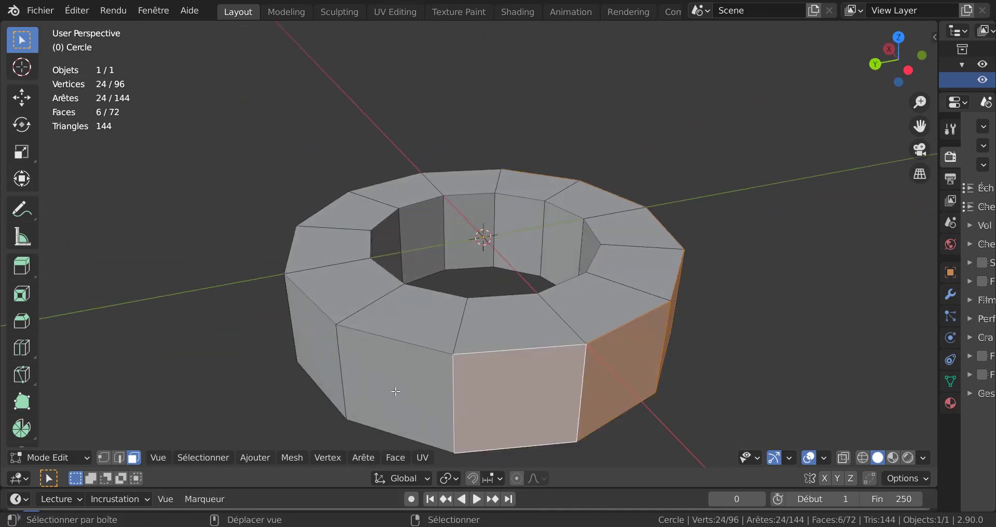
left_click(395, 391, "shift")
left_click(316, 343, "shift")
middle_click_drag(317, 342, 669, 400)
left_click(551, 362, "shift")
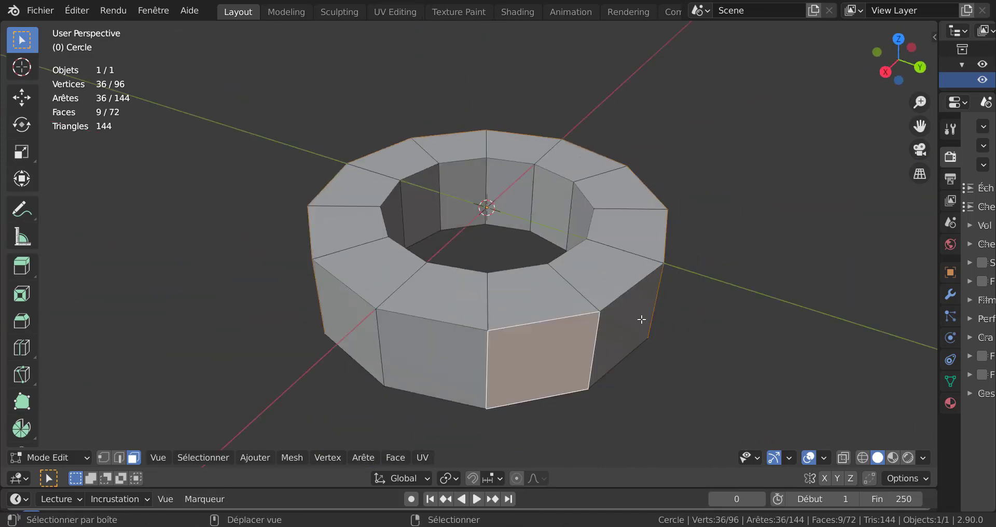
left_click(641, 319, "shift")
left_click(422, 351, "shift")
left_click(370, 332, "shift")
middle_click_drag(370, 332, 653, 380)
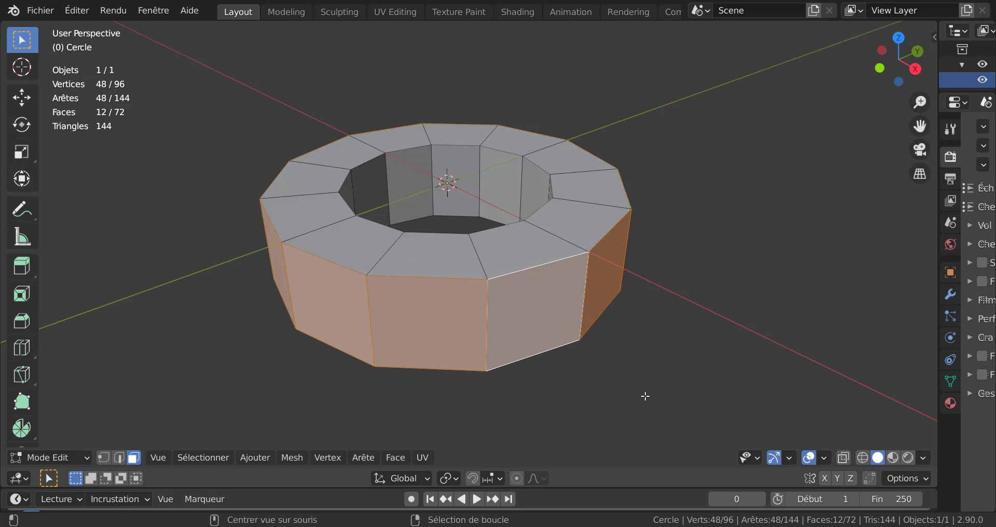
Extrude the twelve outer side faces a short distance outward along their normals
key("alt+e")
left_click(642, 411)
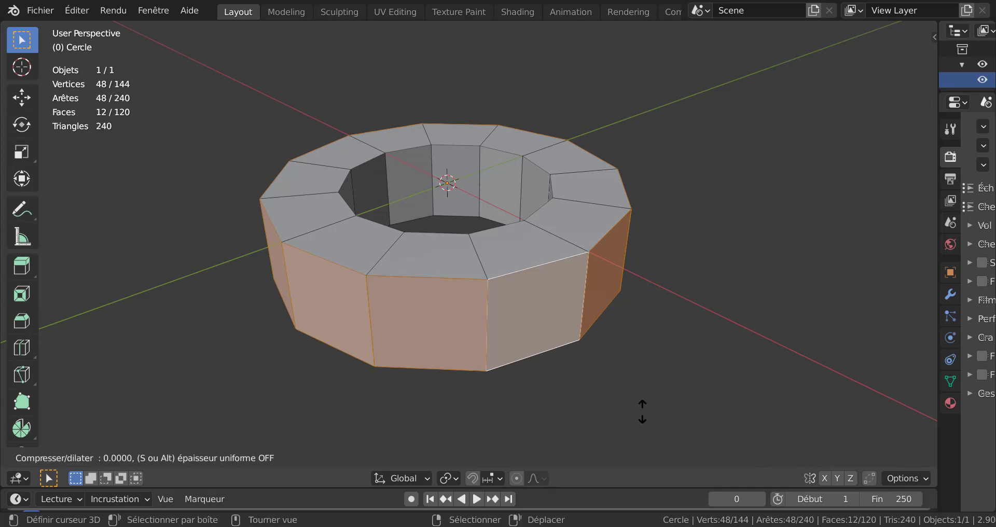
left_click(655, 350)
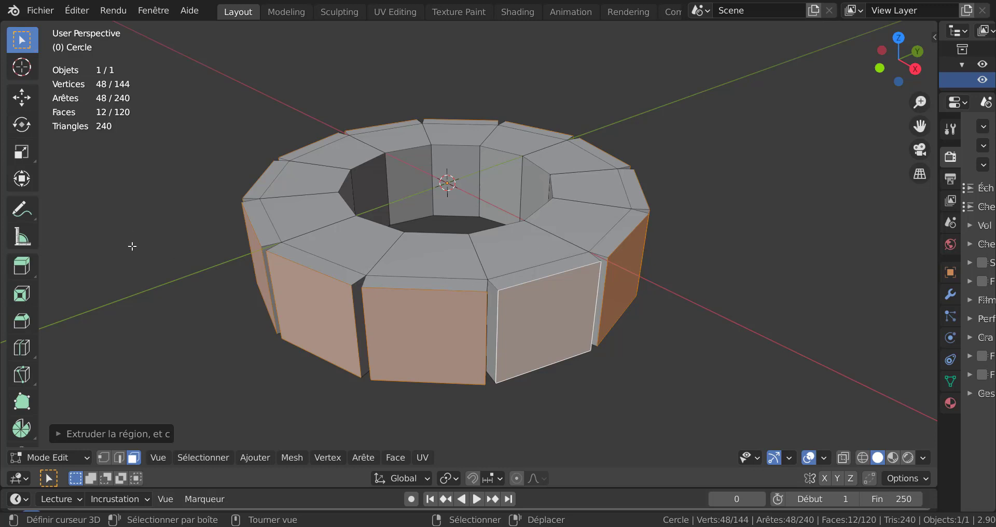
Subdivide the selected outer faces with 3 cuts
key("q")
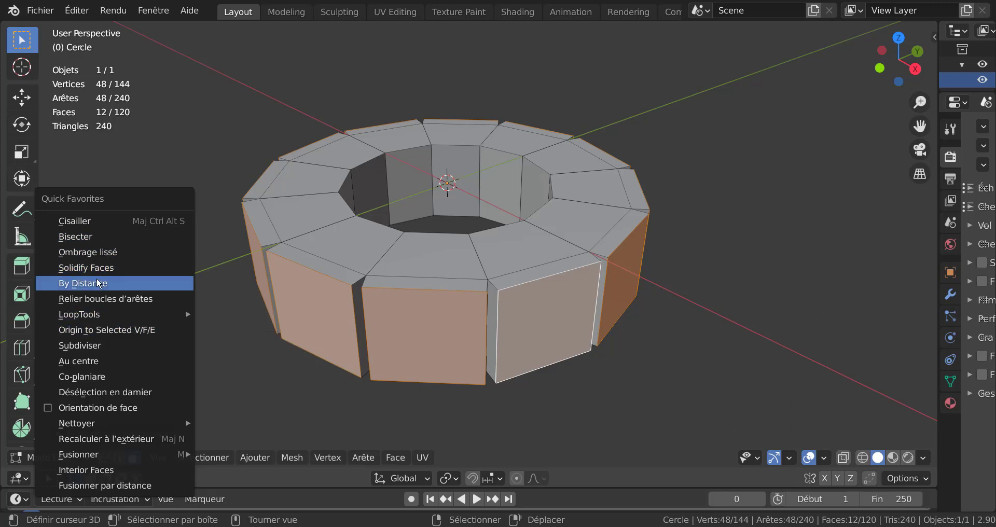
left_click(364, 458)
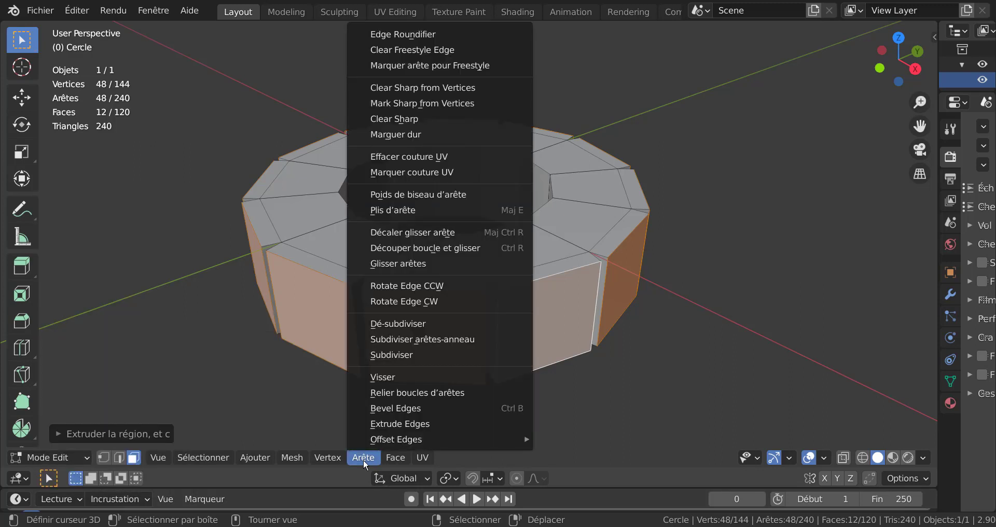
left_click(392, 357)
left_click(91, 434)
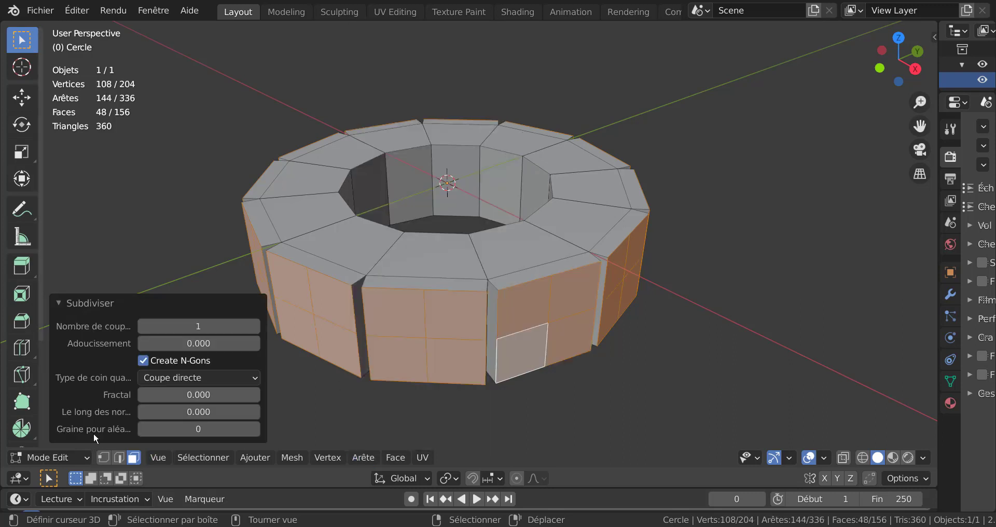
left_click(256, 326)
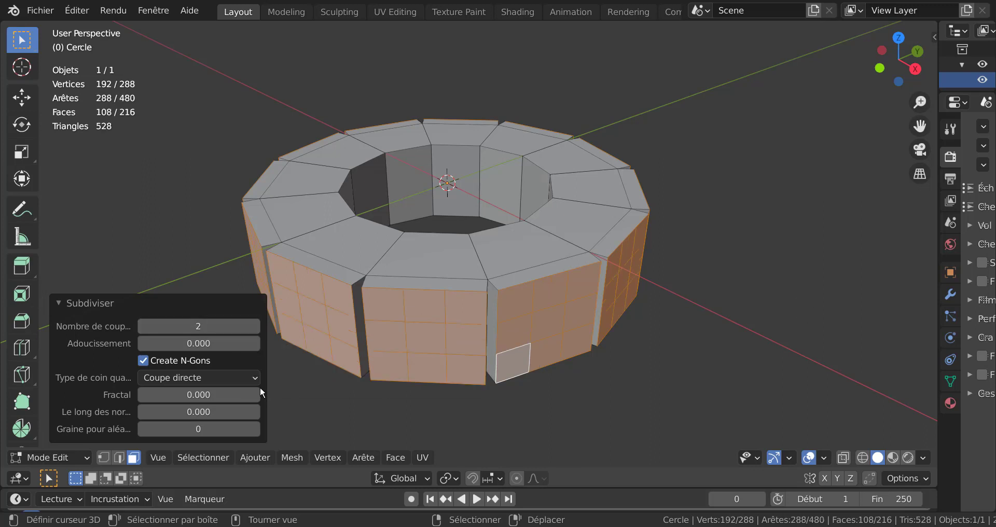
left_click(254, 326)
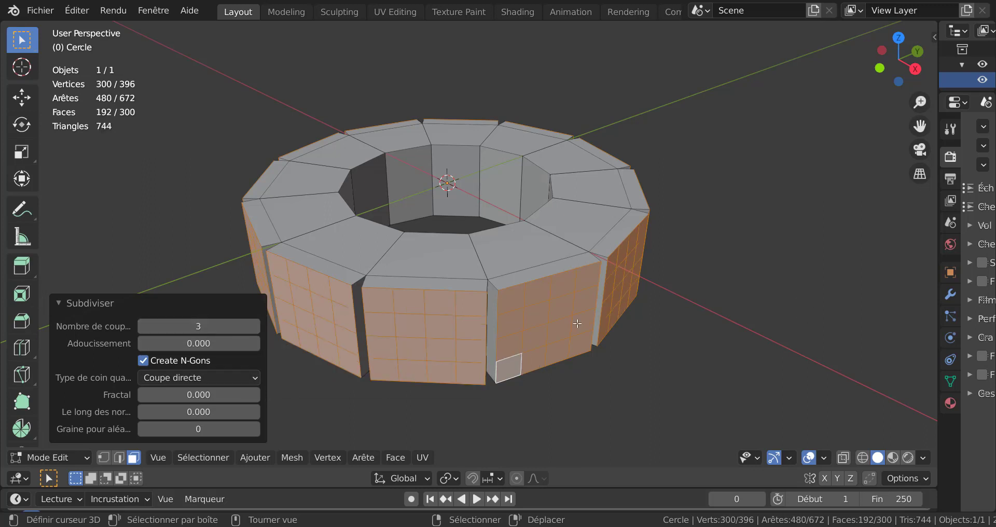
Round each subdivided outer face patch into a circle with the LoopTools Circle operation
scroll(718, 352, "down", 3)
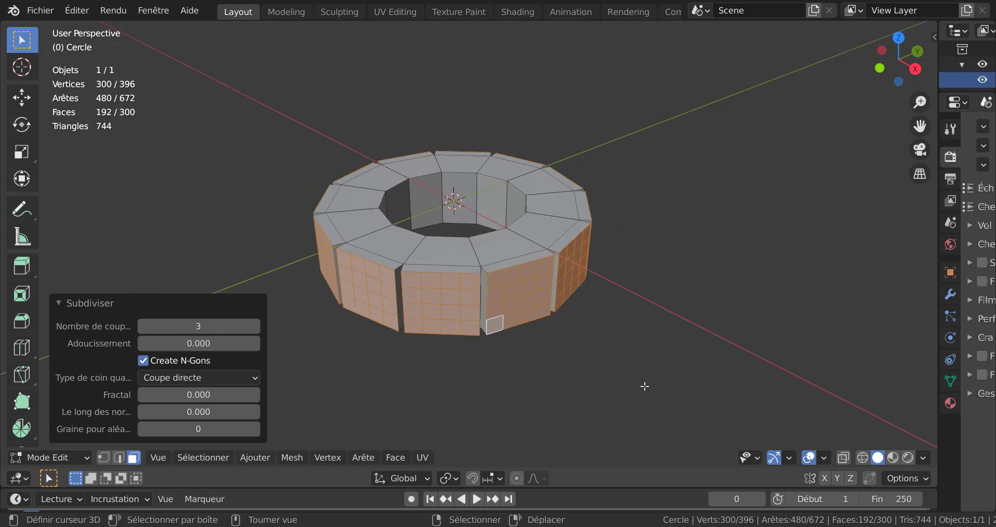
middle_click_drag(718, 352, 698, 356)
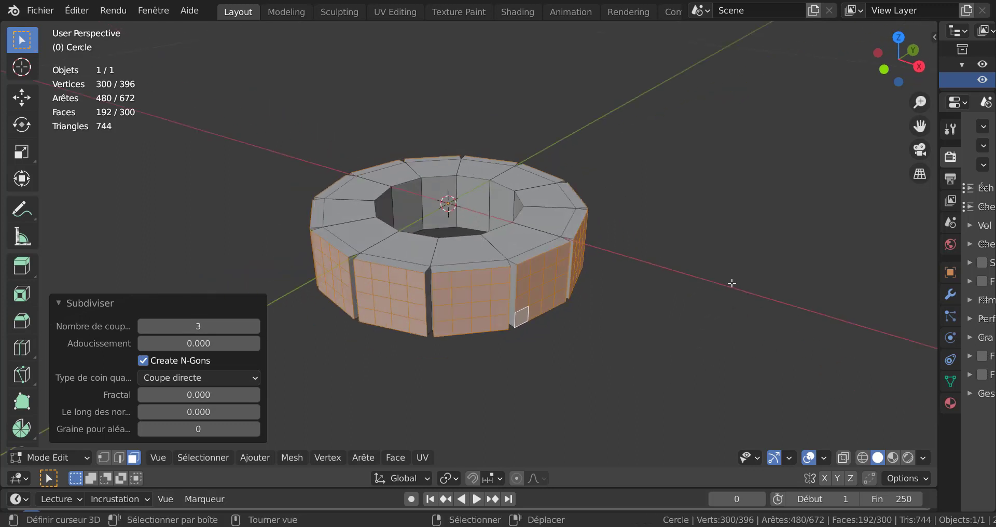
key("q")
mouse_move(716, 337)
right_click(723, 244)
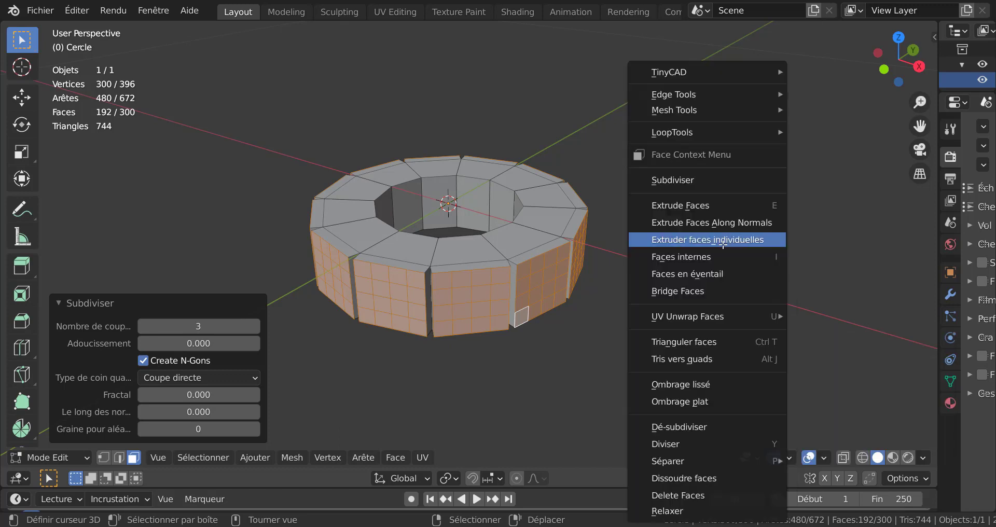
mouse_move(700, 110)
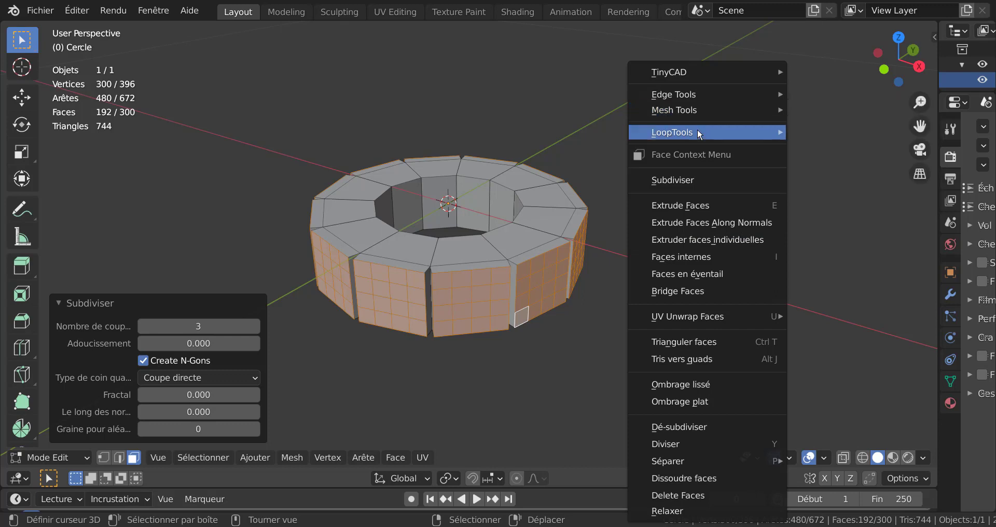
mouse_move(697, 133)
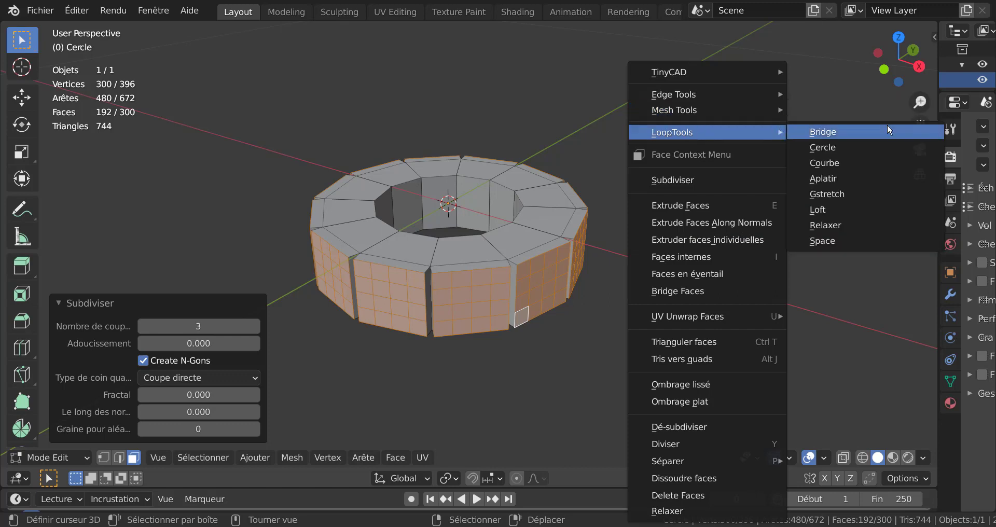
left_click(851, 147)
middle_click_drag(691, 318, 673, 387)
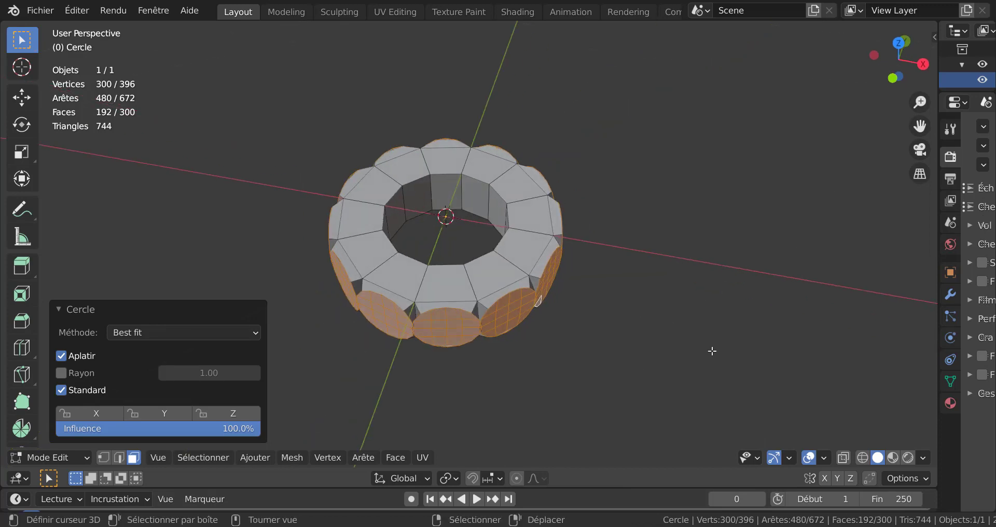
Try extruding the twelve circular faces about 5.25 m along their normals, and undo that extrusion
key("e")
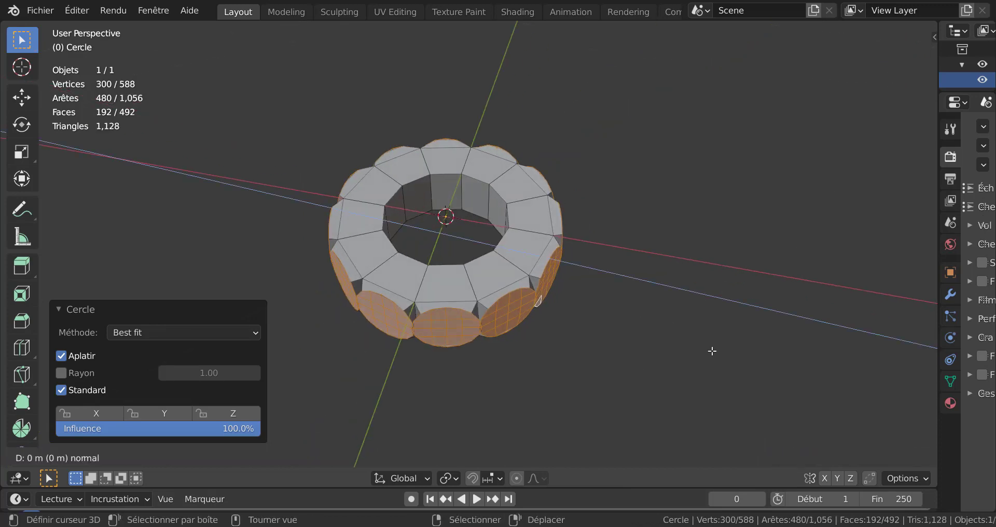
key("Escape")
key("alt+e")
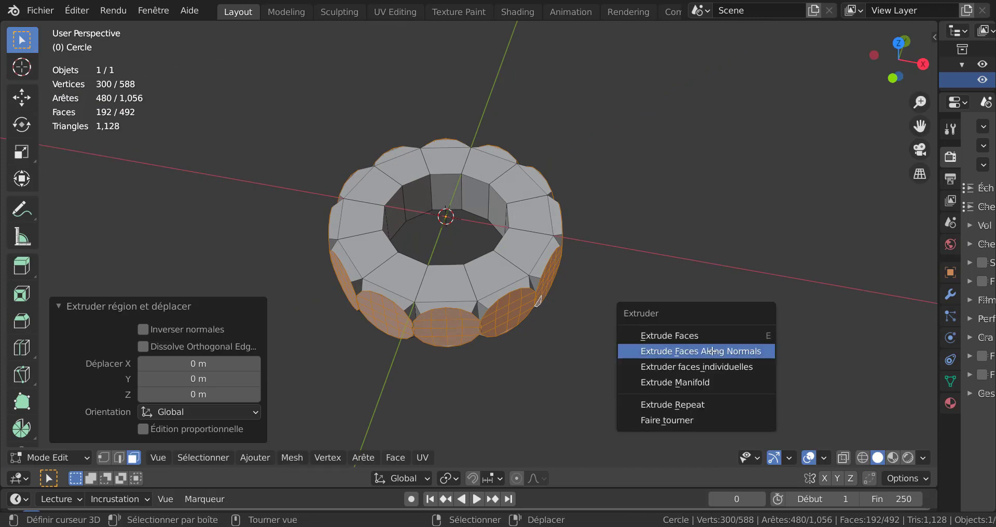
left_click(712, 351)
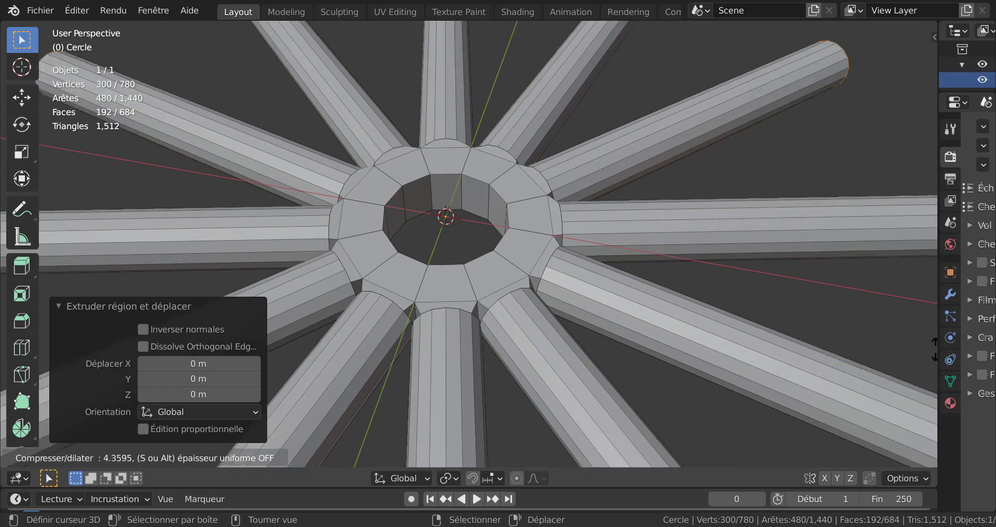
left_click(325, 124)
scroll(325, 124, "down", 7)
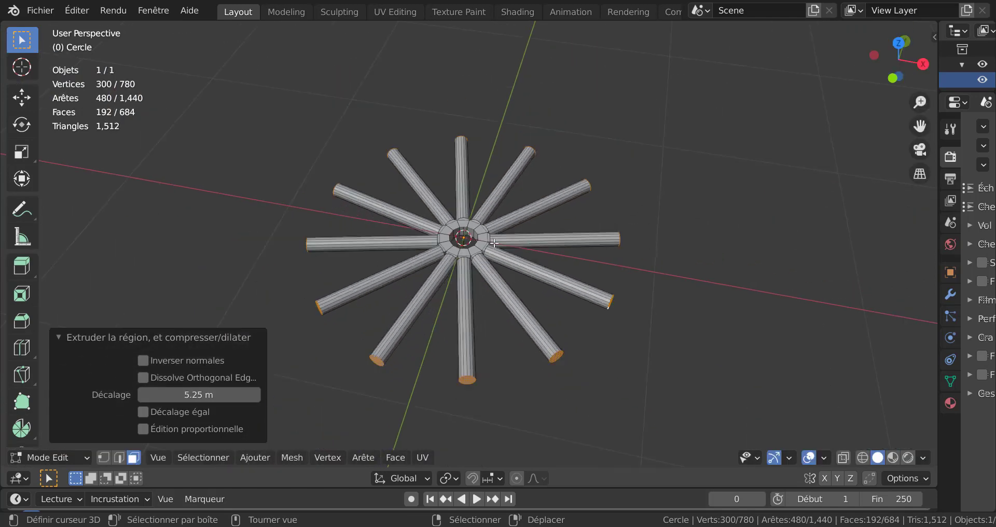
middle_click_drag(719, 280, 729, 325)
key("KP_7")
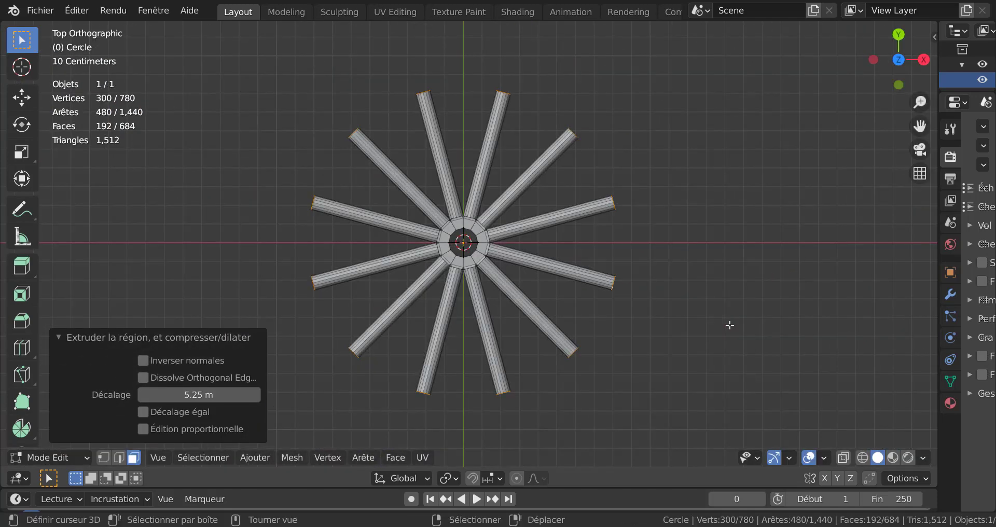
scroll(726, 324, "up", 2)
scroll(735, 327, "down", 1)
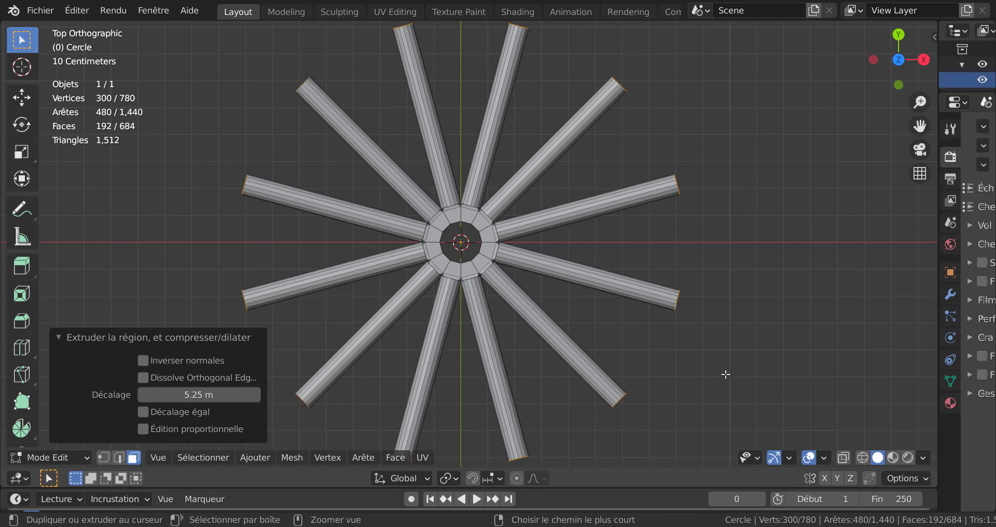
key("ctrl+z")
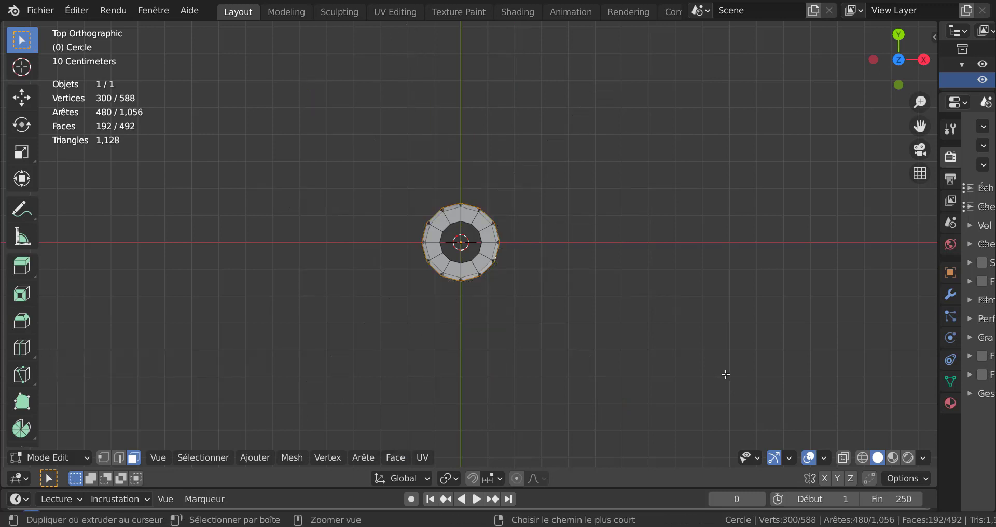
Extrude the twelve circular faces about 2.95 m along their normals to form the spokes
key("alt+e")
left_click(661, 384)
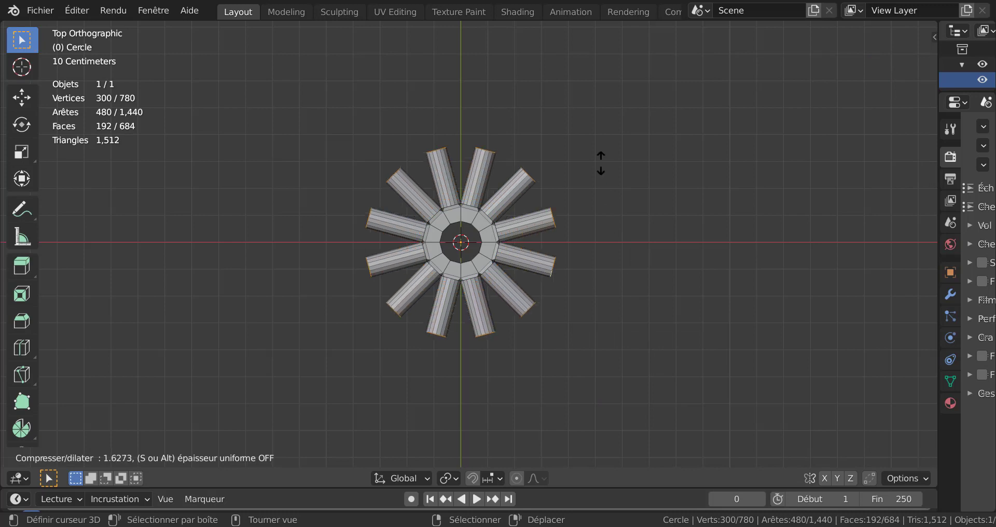
left_click(535, 429)
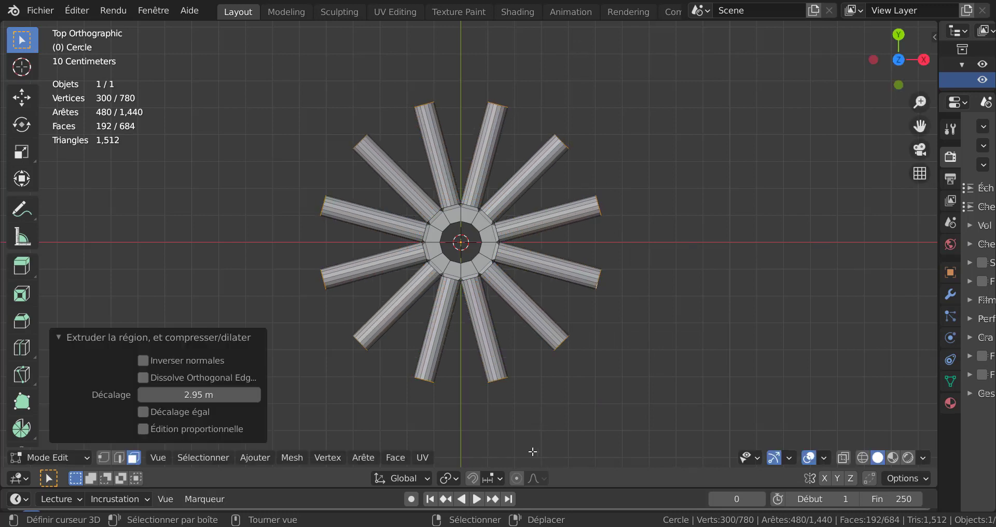
Select every second top face of the hub ring, six faces in all
scroll(508, 401, "up", 1)
scroll(450, 371, "down", 3)
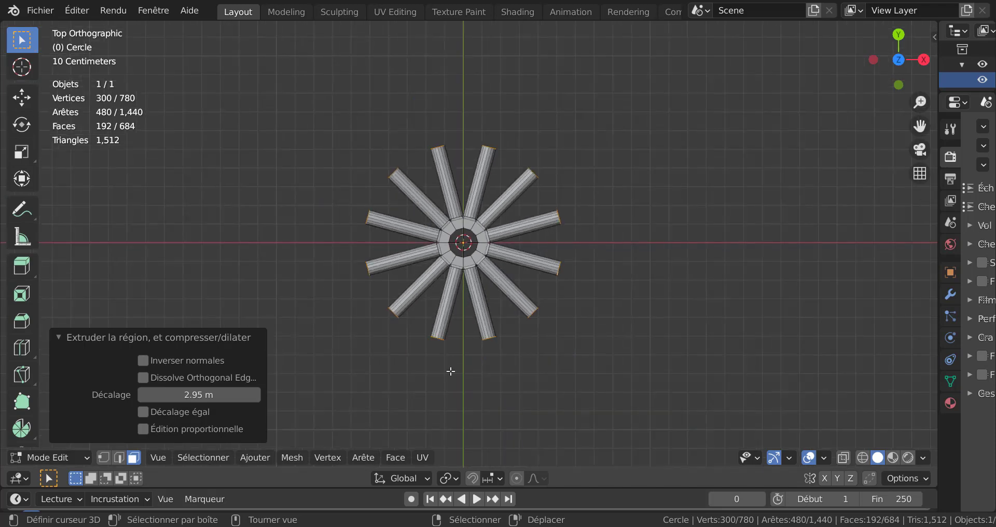
middle_click_drag(451, 409, 457, 306)
scroll(466, 355, "up", 3)
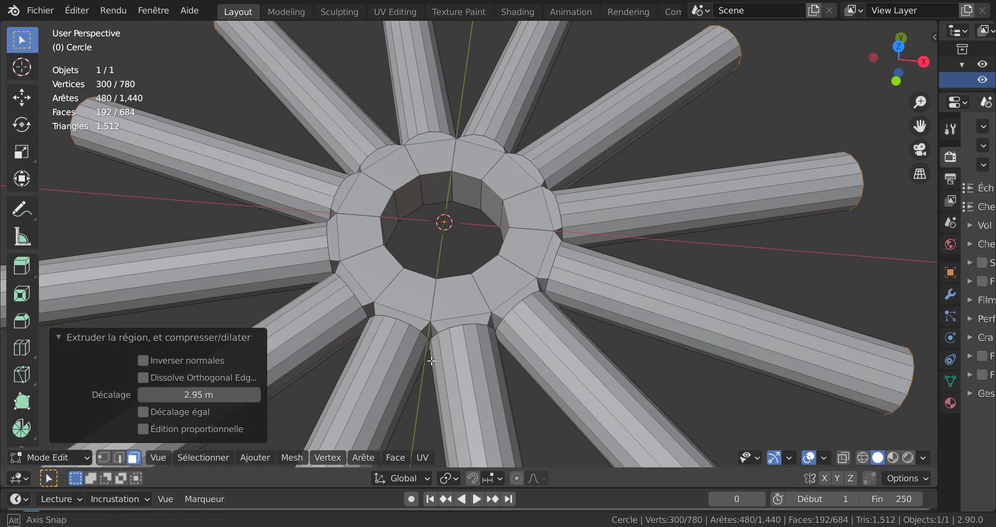
left_click(471, 288)
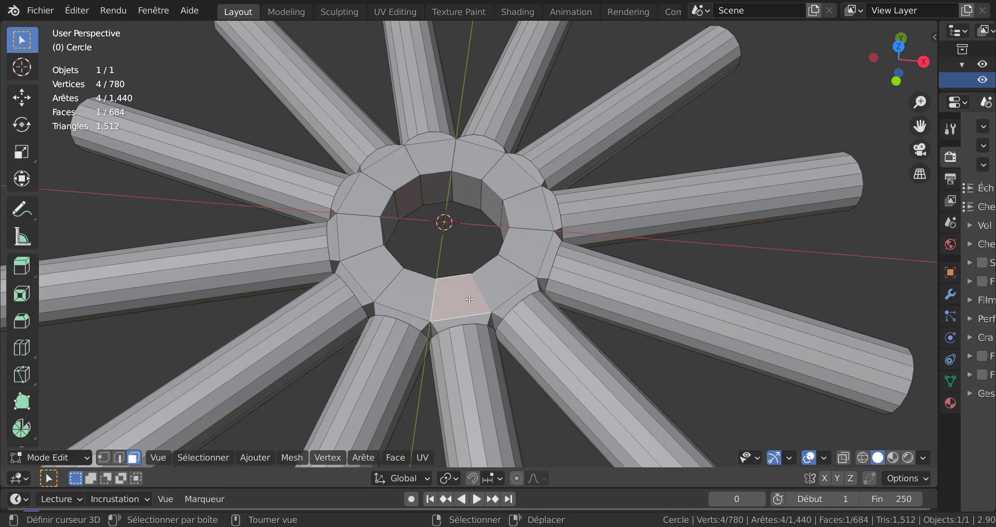
middle_click_drag(469, 299, 481, 280)
scroll(484, 274, "up", 2)
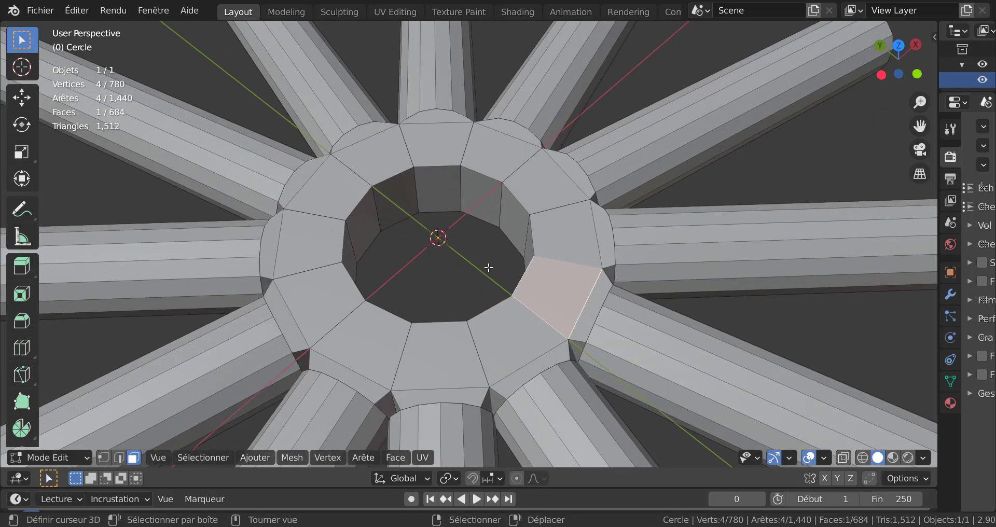
scroll(561, 265, "down", 1)
scroll(563, 267, "down", 3)
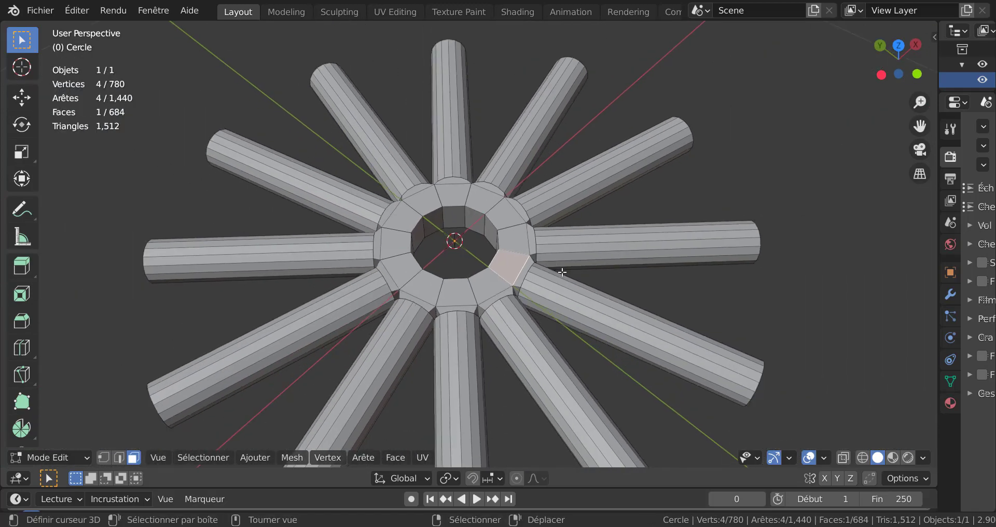
middle_click_drag(562, 270, 587, 259)
scroll(528, 315, "up", 2)
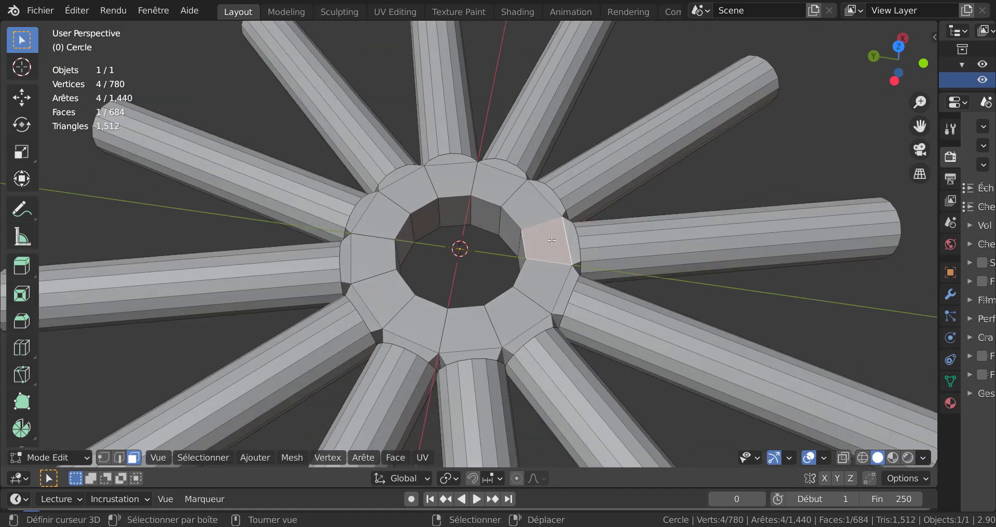
left_click(512, 320, "shift")
left_click(414, 330, "shift")
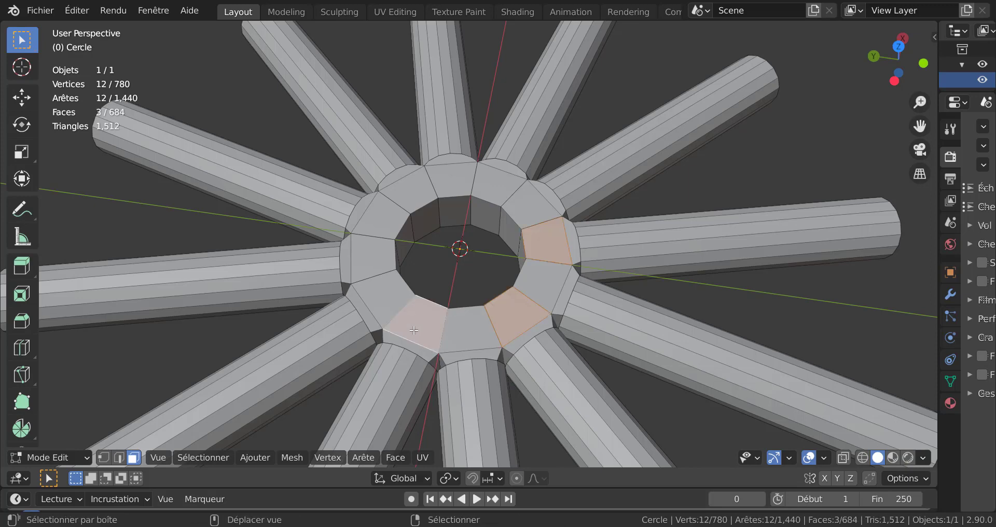
left_click(368, 251, "shift")
left_click(421, 182, "shift")
left_click(511, 183, "shift")
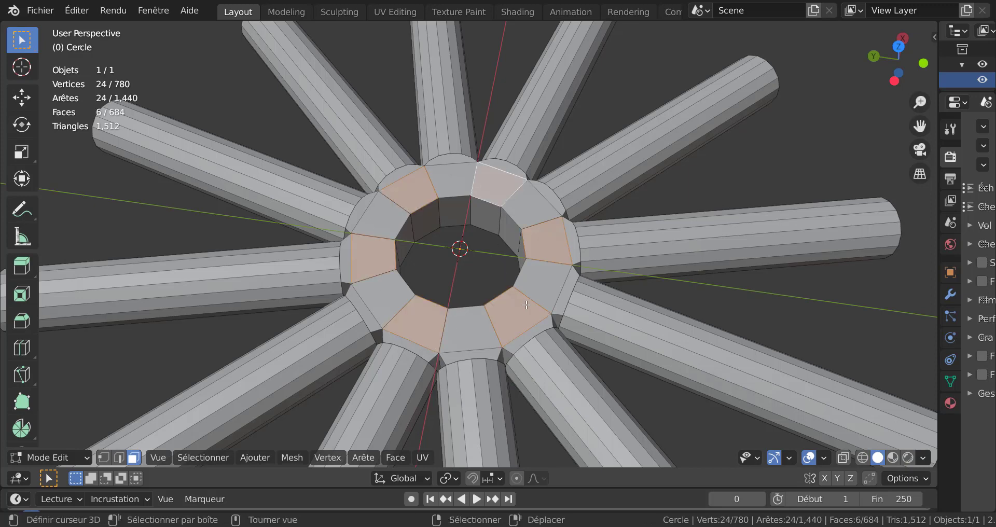
Extend the selection to all geometry linked to the six hub faces, delimited by seam
middle_click_drag(647, 292, 698, 317)
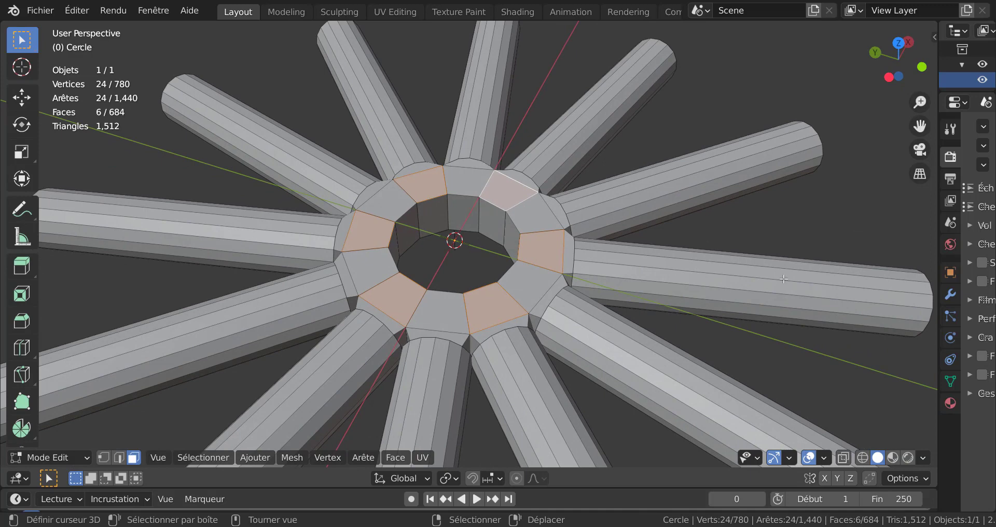
key("ctrl")
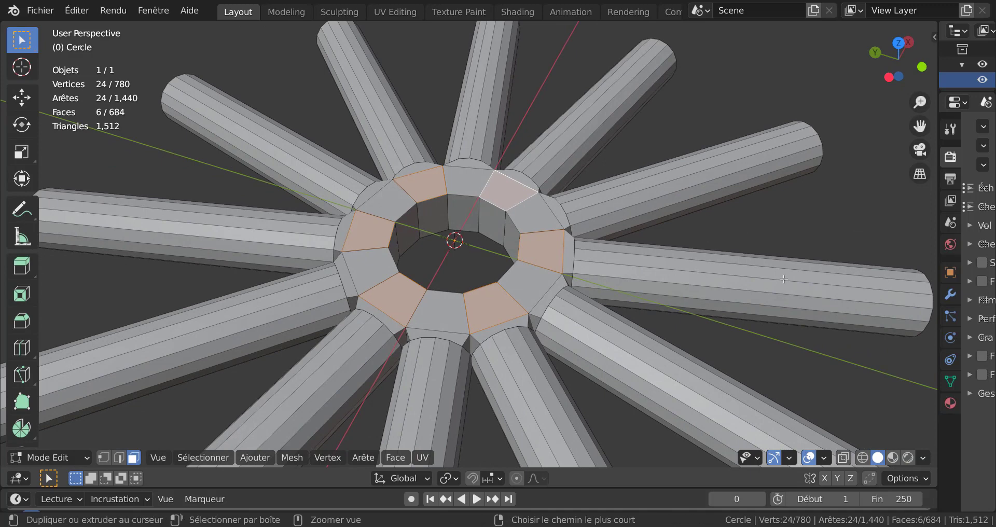
key("ctrl+l")
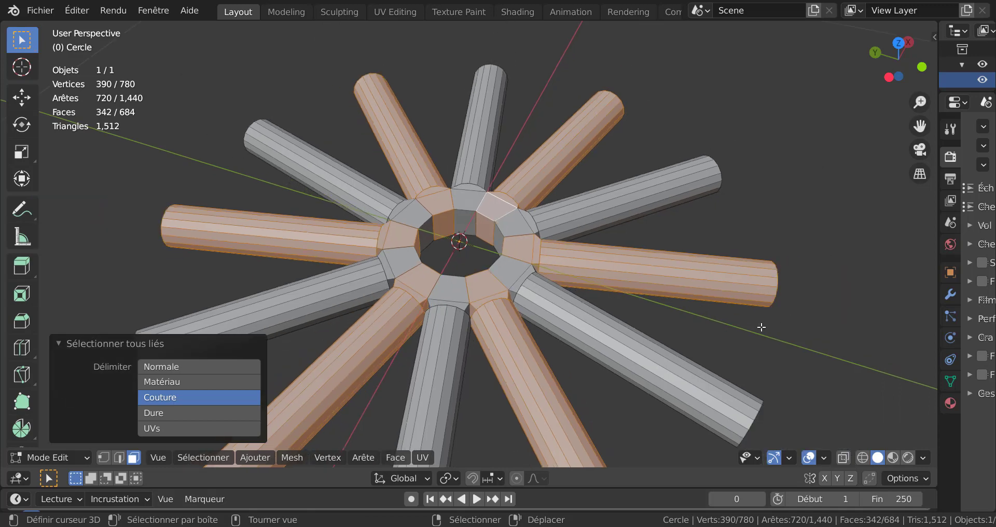
scroll(725, 324, "down", 3)
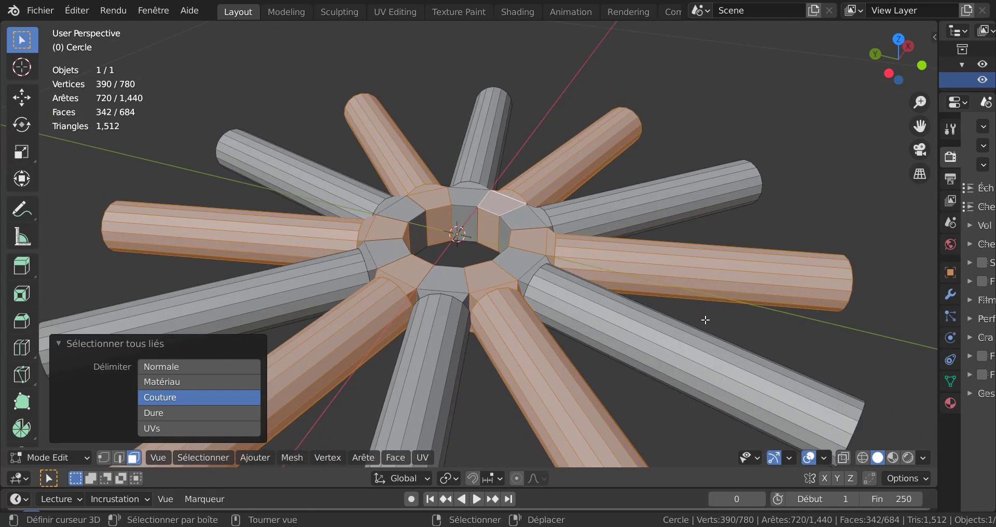
Move the six selected spoke segments about 0.1 m down along the global Z axis
key("g")
key("z")
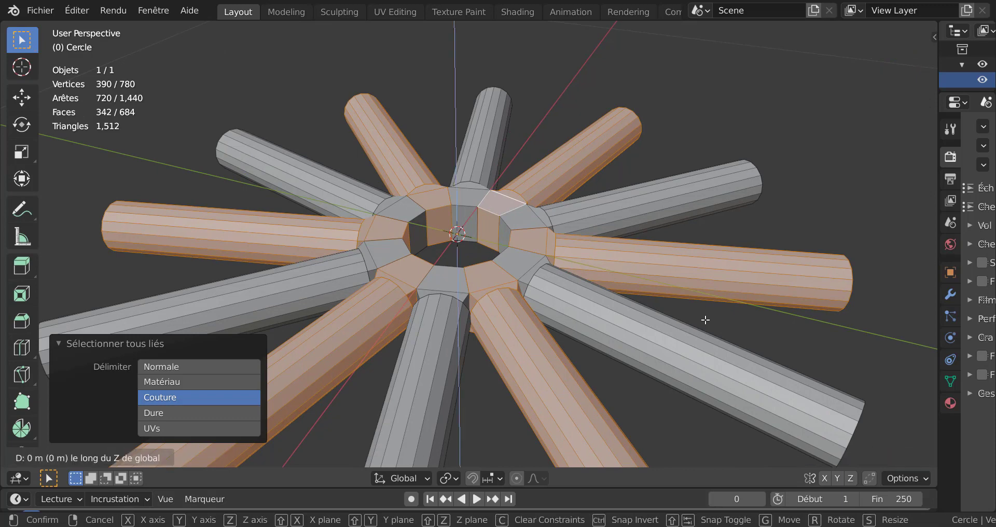
left_click(709, 373)
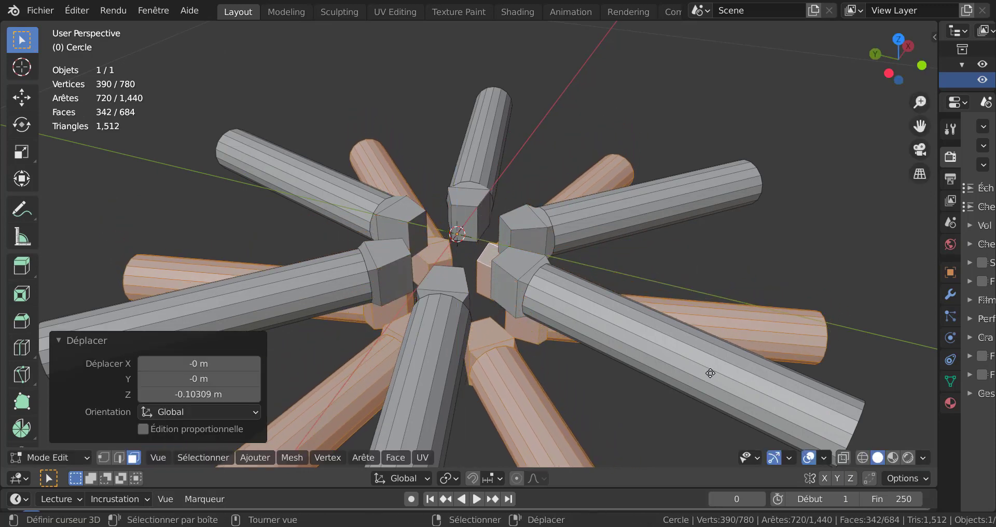
In edge mode, select the ring of four lengthwise edges on the hub block of each of the six upper spokes
middle_click_drag(580, 367, 525, 302)
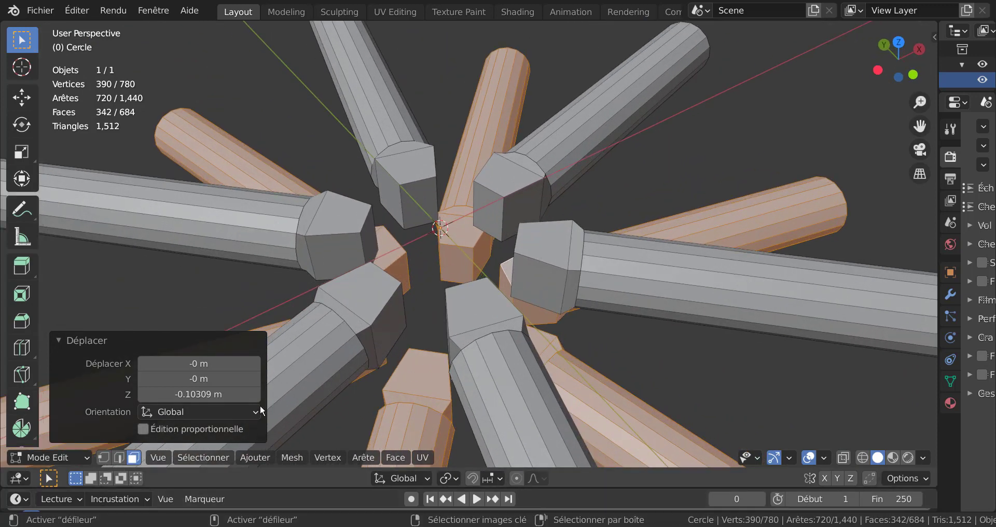
left_click(119, 457)
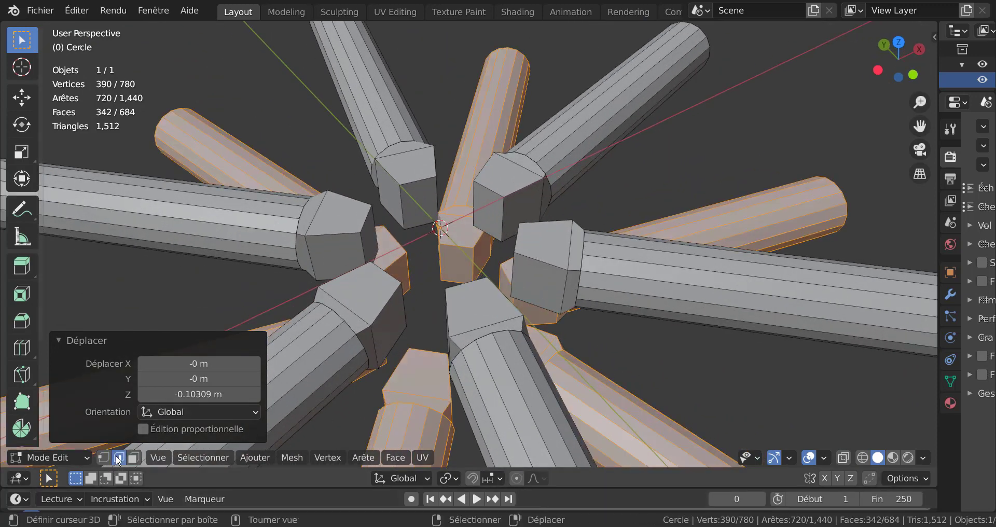
left_click(546, 264)
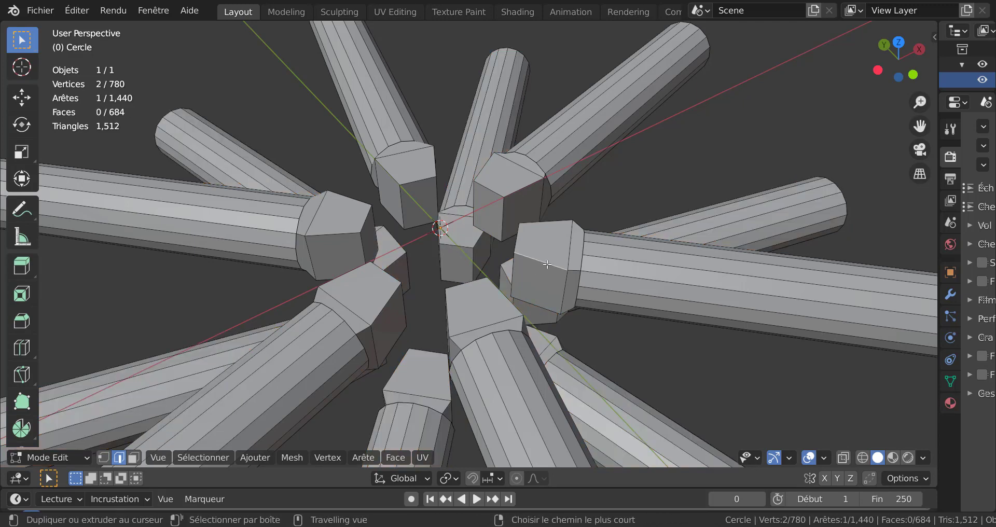
left_click(547, 264, "ctrl+alt")
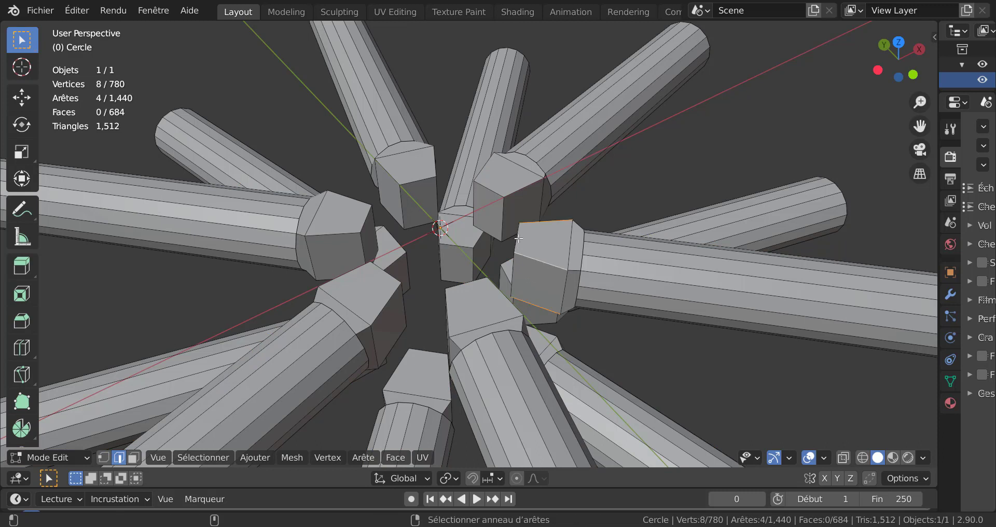
left_click(521, 188, "ctrl+alt+shift")
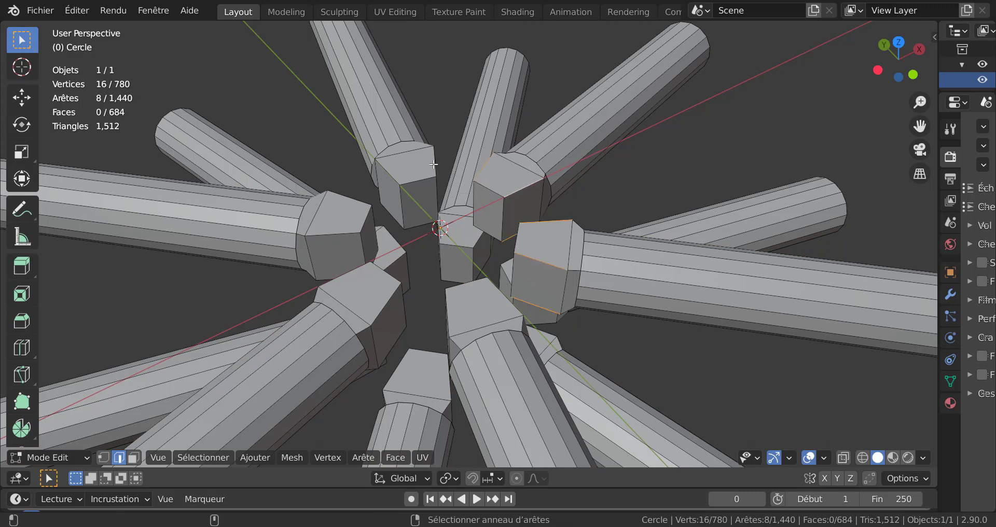
left_click(365, 204, "ctrl+alt+shift")
left_click(361, 203, "ctrl+alt+shift")
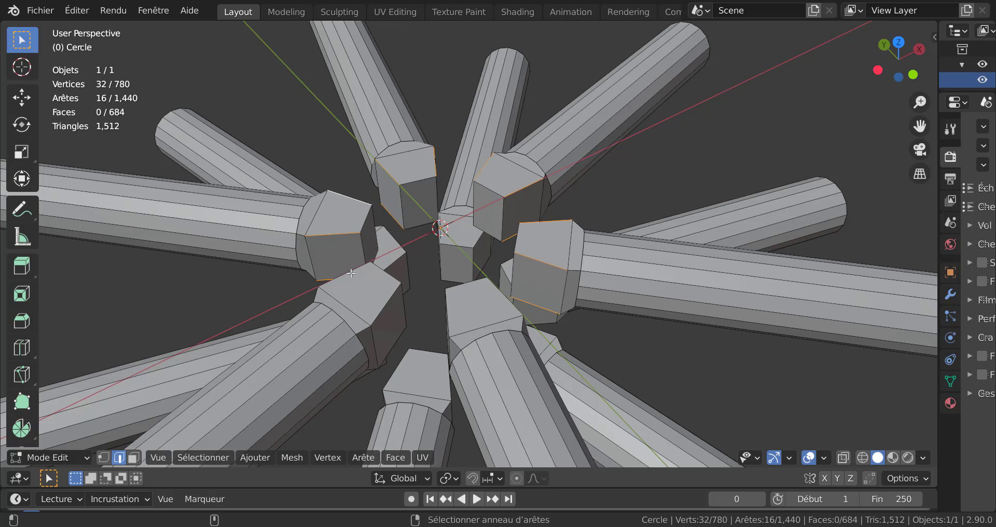
left_click(405, 309, "ctrl+alt+shift")
left_click(499, 324, "ctrl+alt+shift")
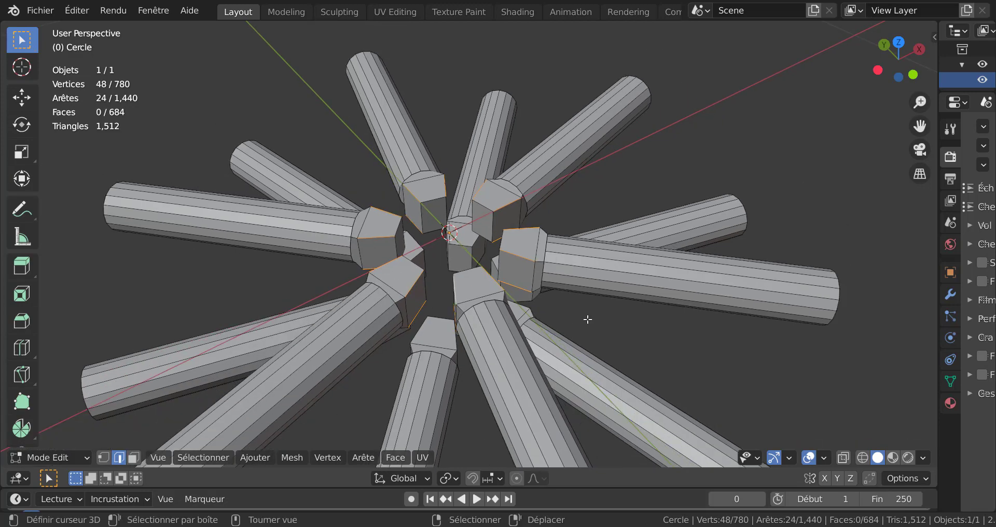
Add the rings of lengthwise edges on the hub blocks of the six lowered spokes to the selection
middle_click_drag(589, 318, 571, 307)
scroll(560, 303, "up", 1)
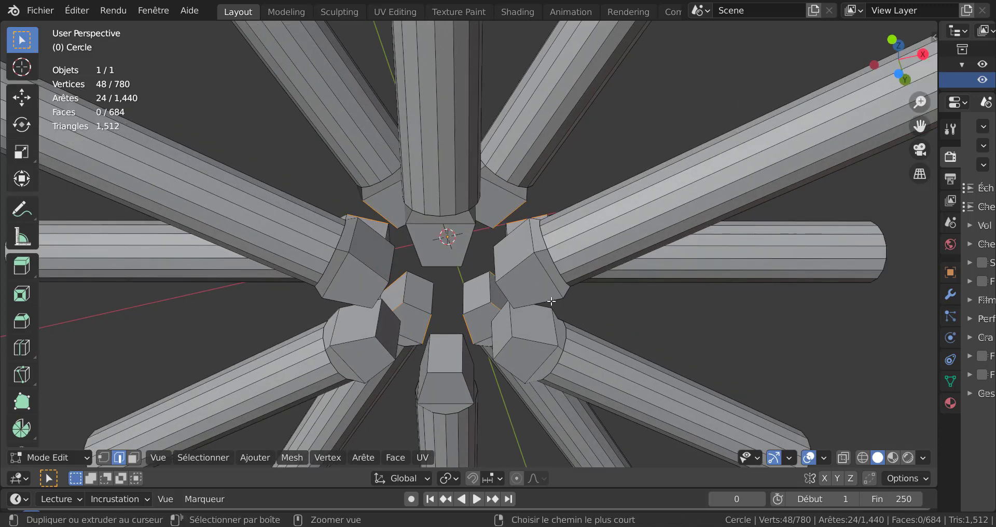
left_click(514, 256, "ctrl+alt+shift")
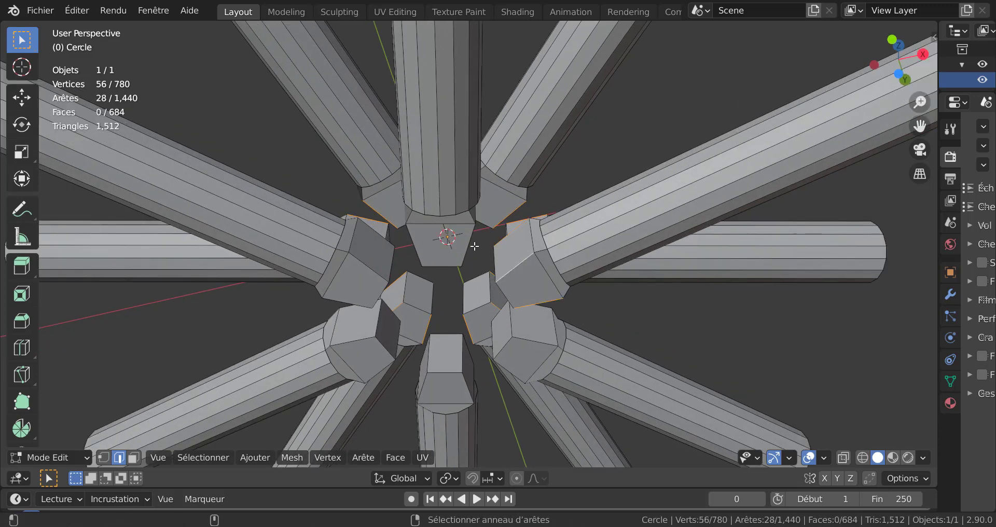
left_click(474, 246, "ctrl+alt+shift")
left_click(365, 260, "ctrl+alt+shift")
left_click(357, 347, "ctrl+alt+shift")
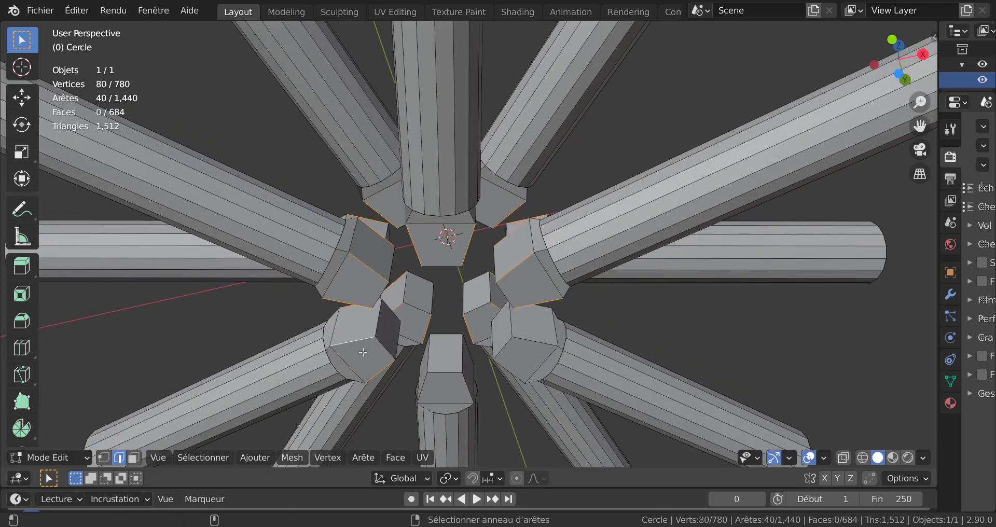
left_click(421, 391, "ctrl+alt+shift")
left_click(532, 343, "ctrl+alt+shift")
scroll(531, 341, "down", 4)
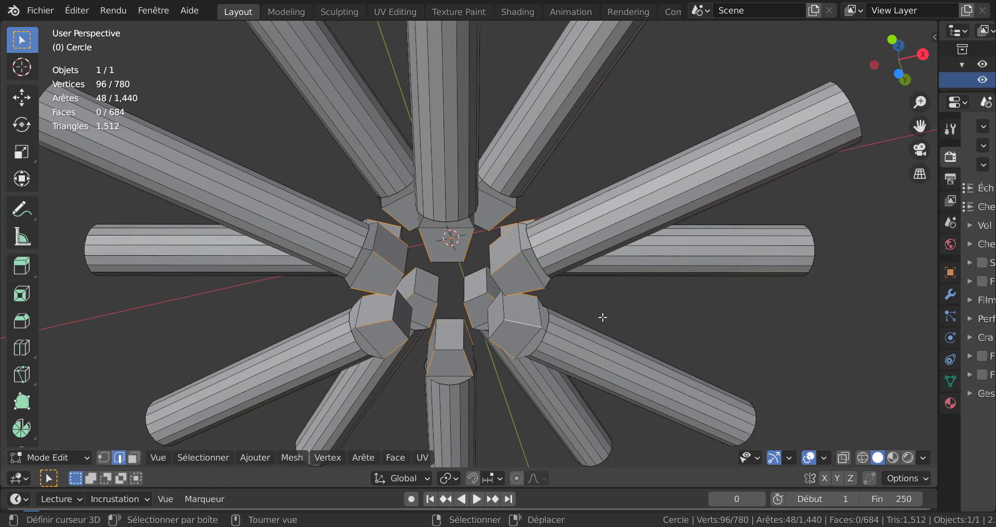
middle_click_drag(600, 316, 574, 348)
scroll(574, 349, "up", 4)
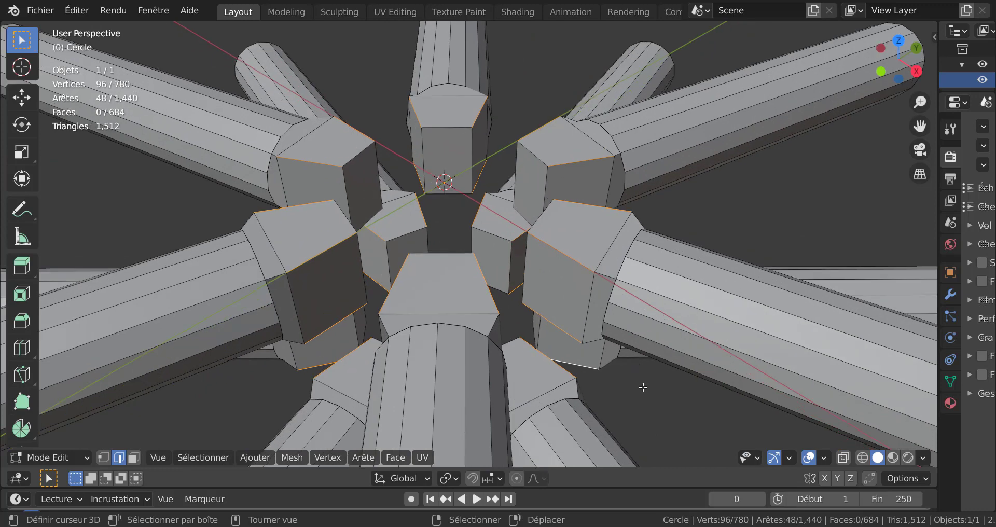
Bevel the selected lengthwise edges of all twelve hub blocks with 3 segments and a width of about 0.022 m
key("ctrl+b")
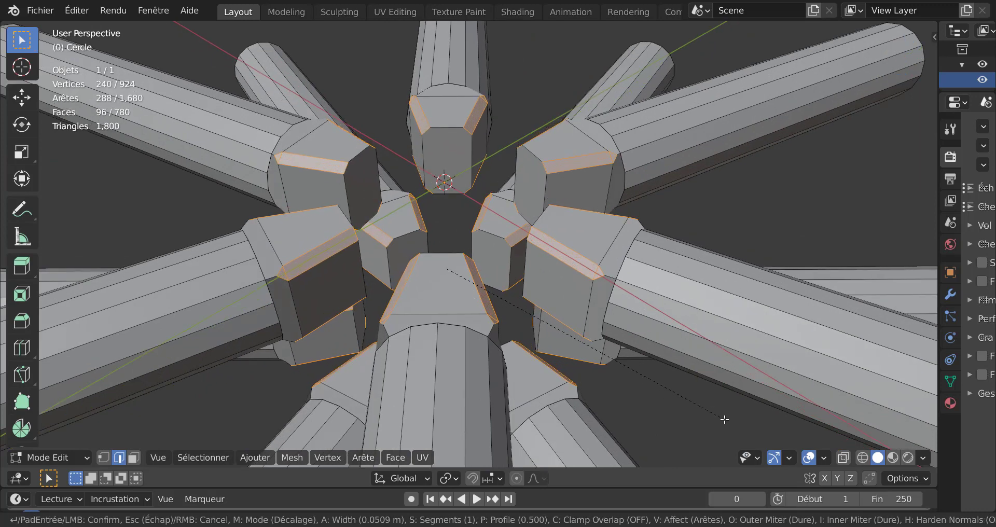
scroll(724, 419, "up", 2)
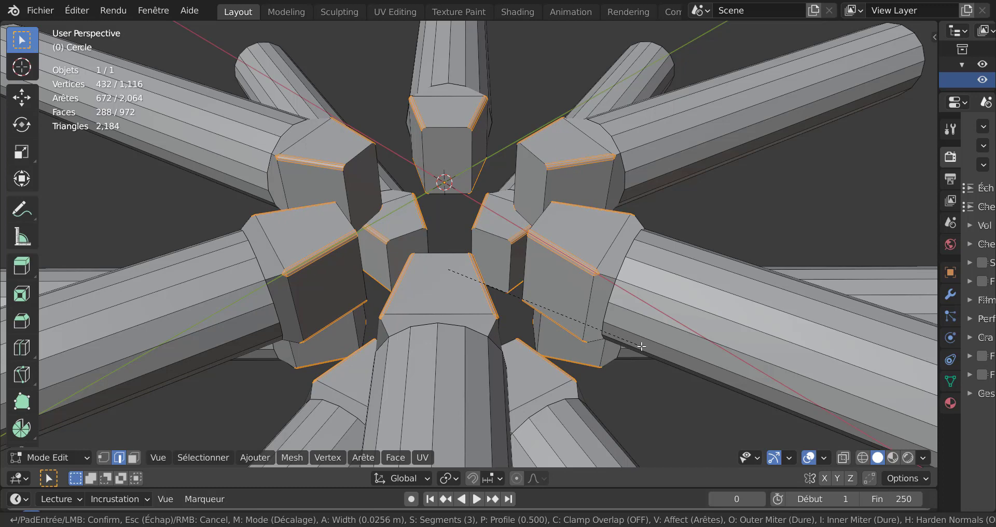
left_click(638, 338)
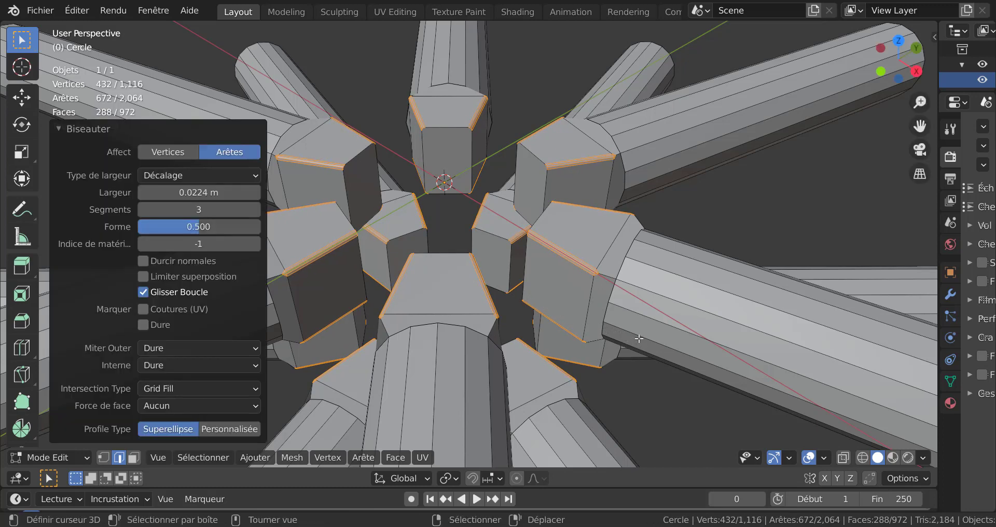
key("Tab")
key("Tab")
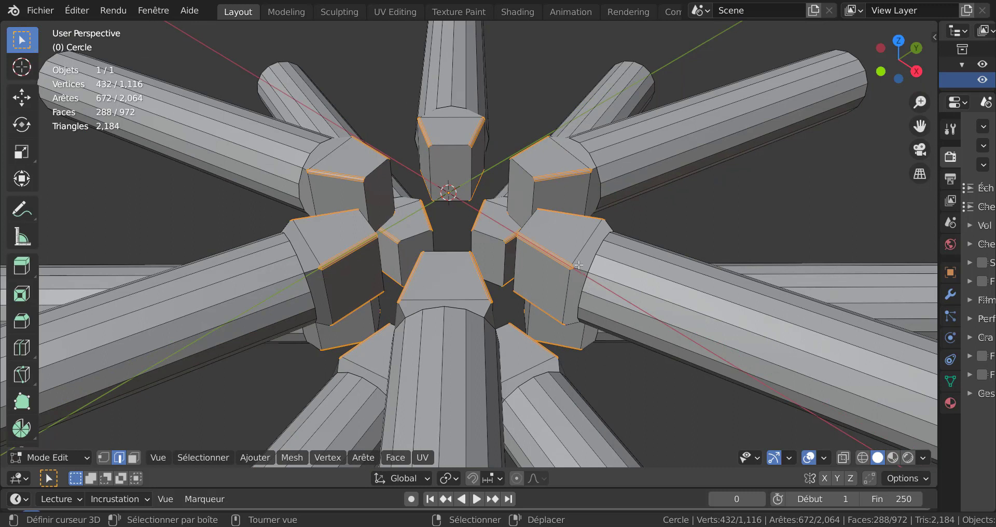
left_click(633, 264)
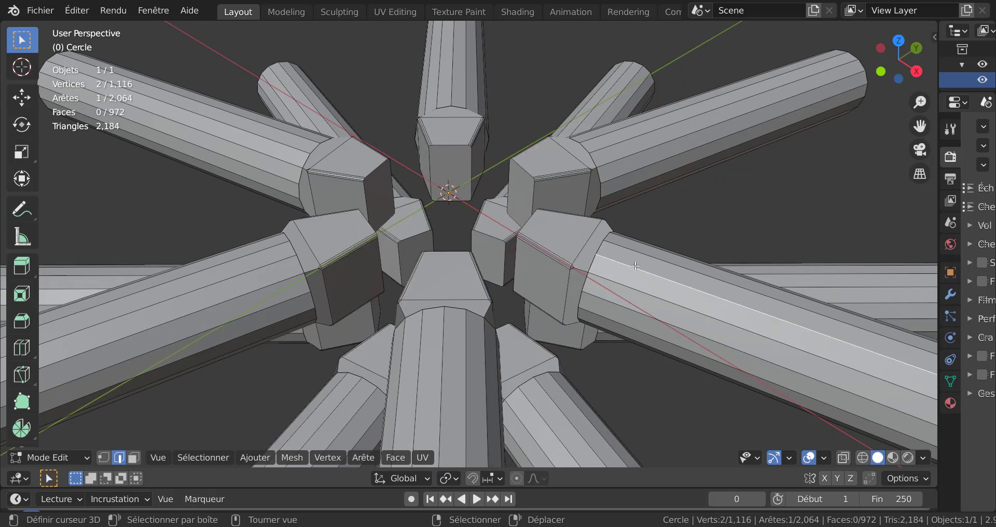
left_click(619, 136, "shift")
right_click(448, 89, "shift")
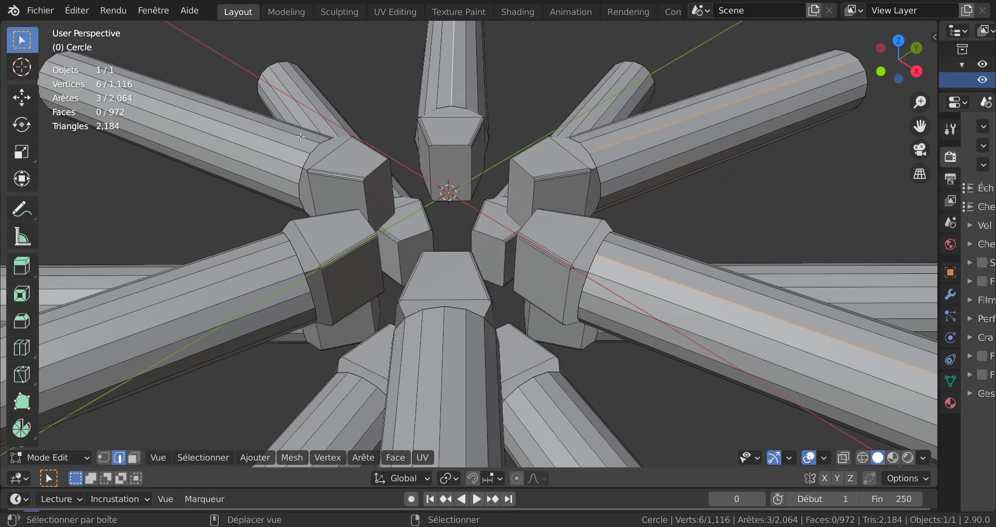
right_click(563, 407)
middle_click_drag(656, 374, 652, 322)
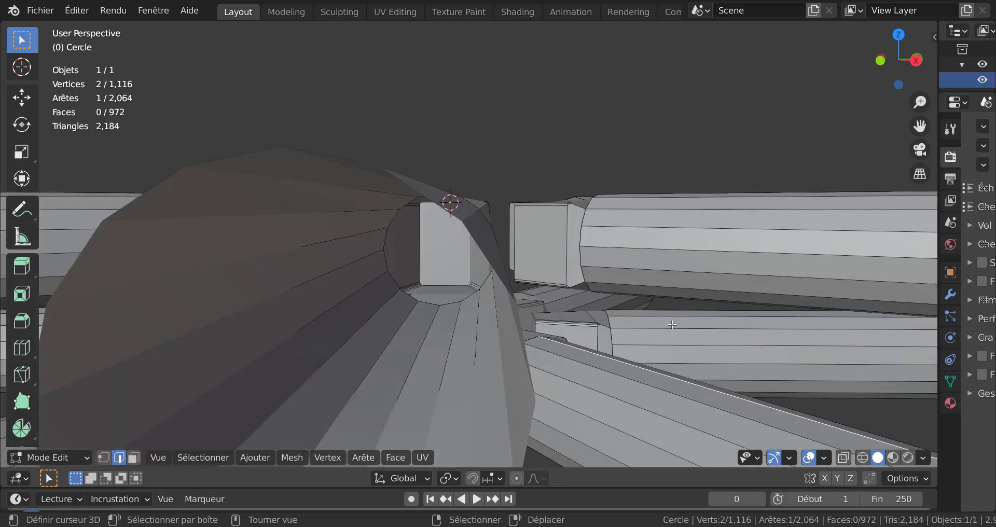
right_click(702, 341, "shift")
middle_click_drag(558, 412, 531, 429)
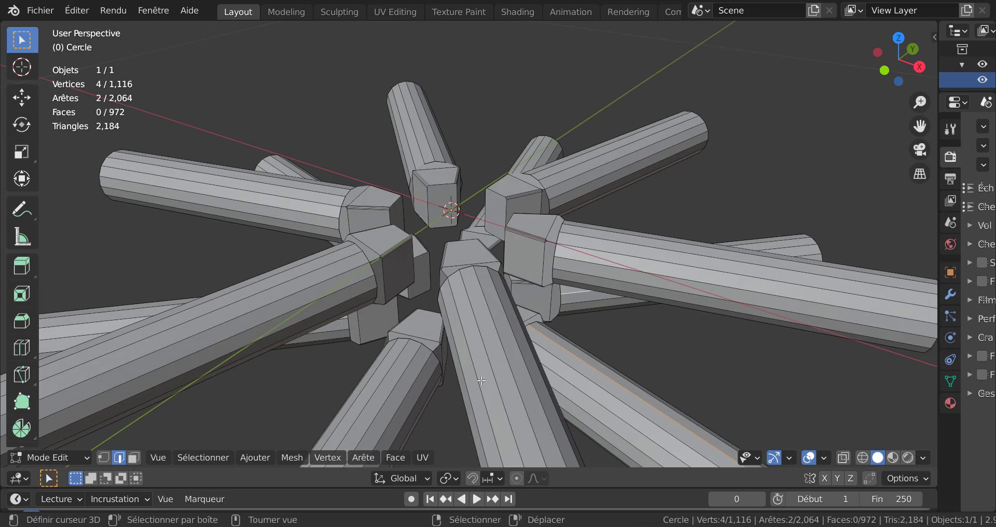
Select one lengthwise edge on each of the six upper spokes and extend the selection to all linked geometry
right_click(524, 174, "shift")
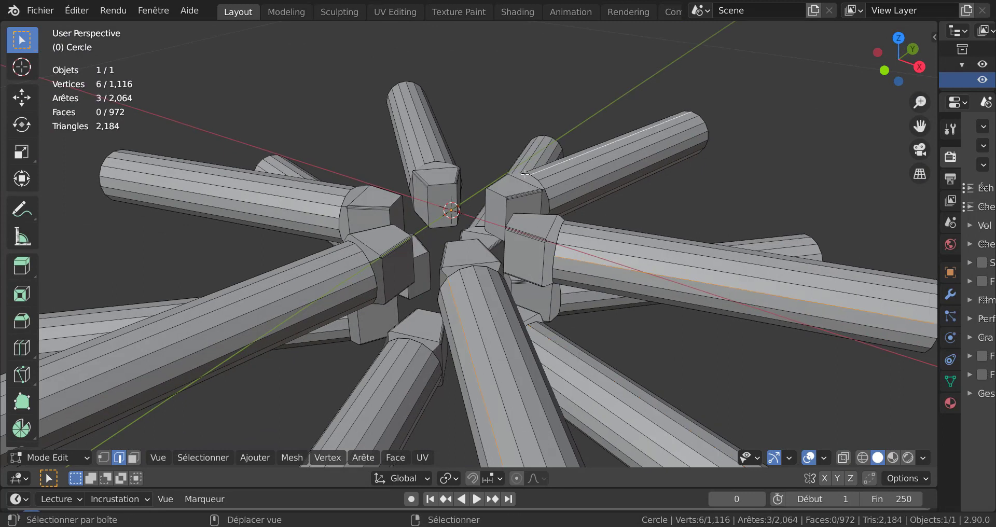
right_click(410, 147, "shift")
right_click(270, 197, "shift")
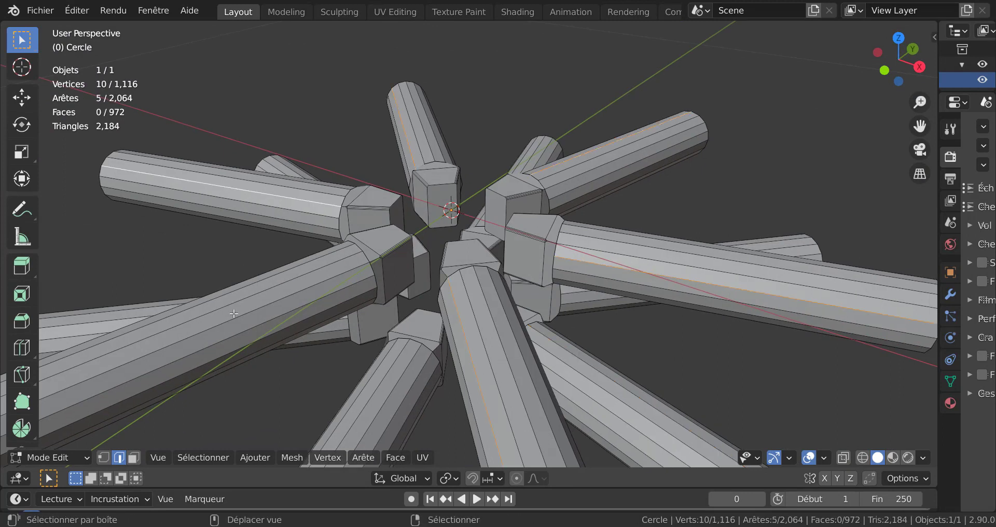
right_click(235, 314, "shift")
scroll(576, 360, "down", 3)
middle_click_drag(576, 360, 658, 389)
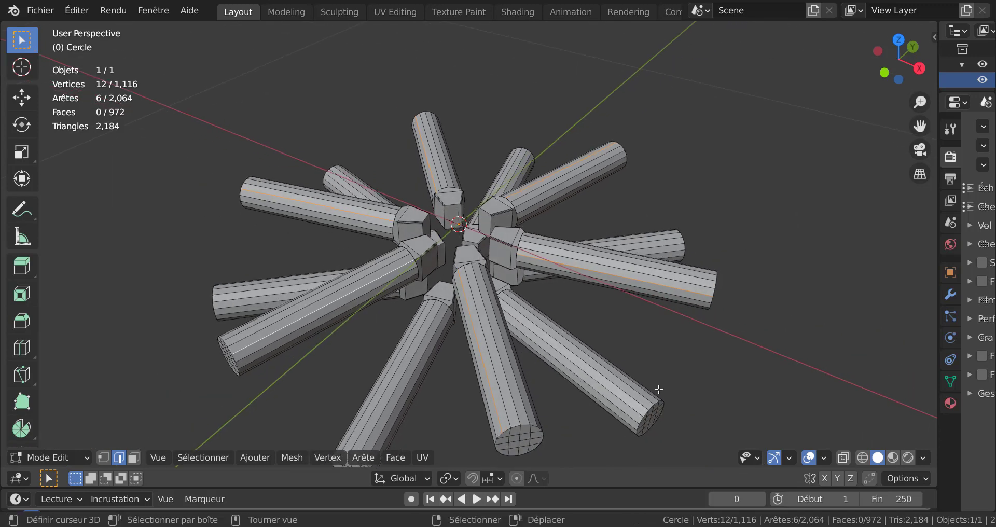
key("ctrl+l")
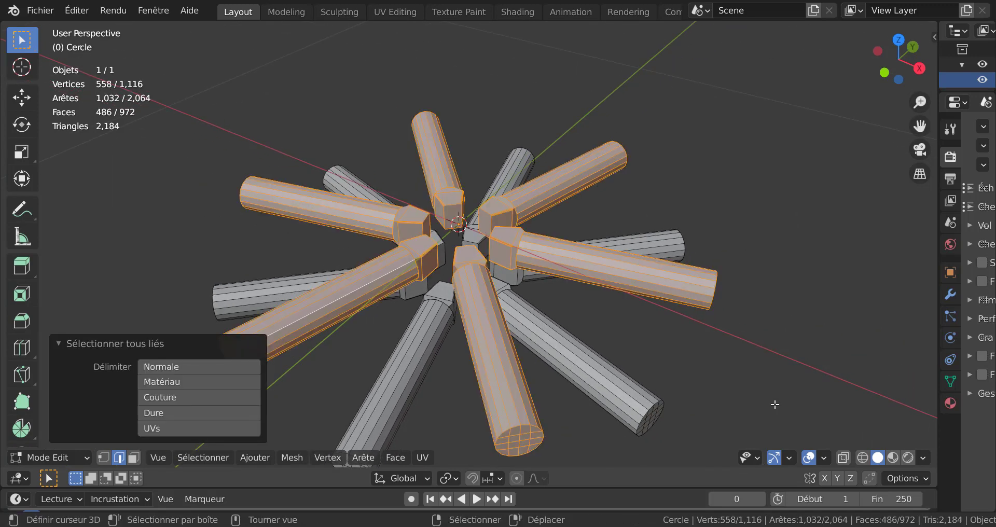
Lower the six selected upper spokes by about 0.101 m along the global Z axis, level with the other six
scroll(775, 405, "up", 2)
middle_click_drag(722, 394, 716, 371)
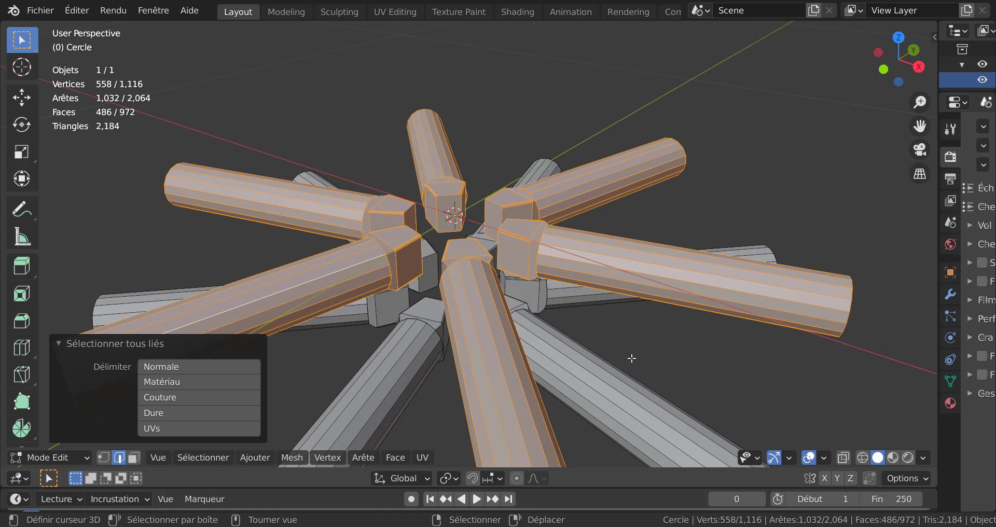
key("g")
key("z")
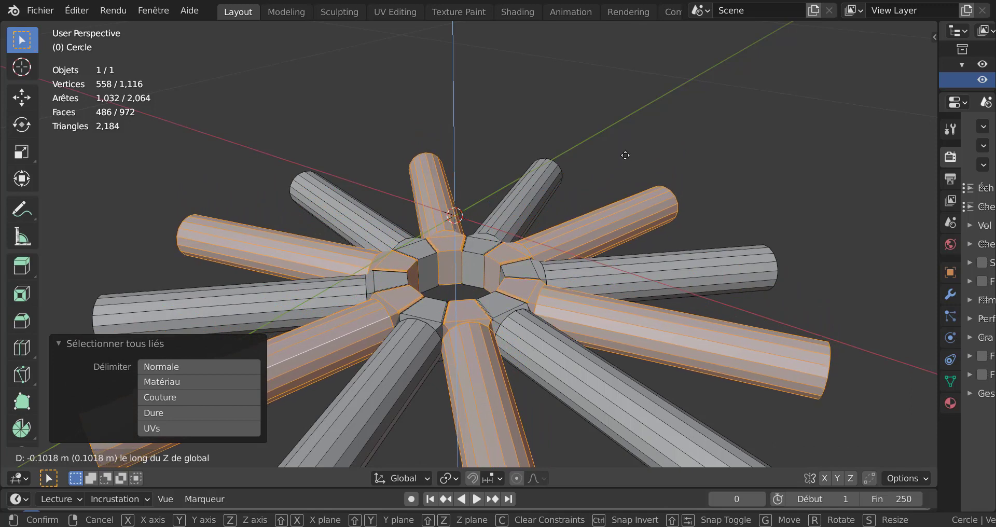
left_click(617, 161)
scroll(558, 210, "up", 6)
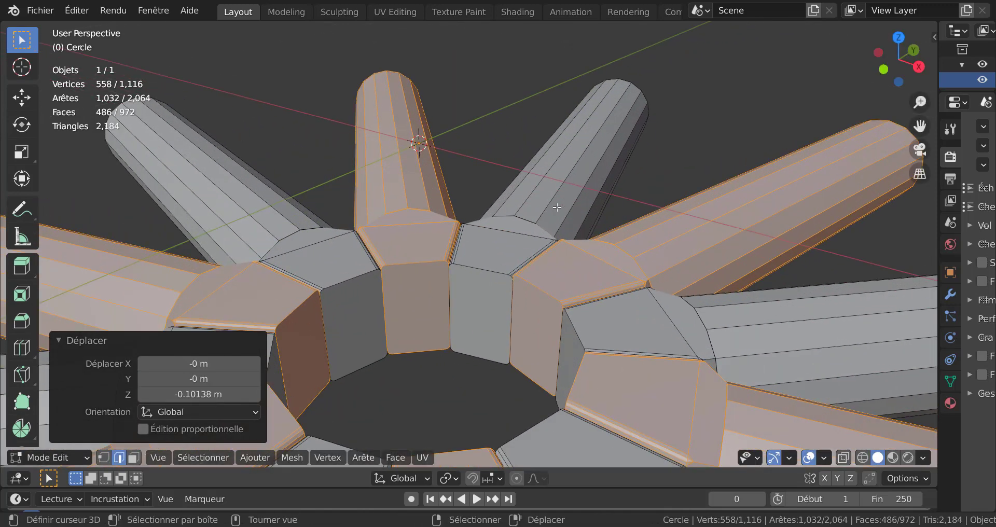
scroll(610, 185, "up", 2)
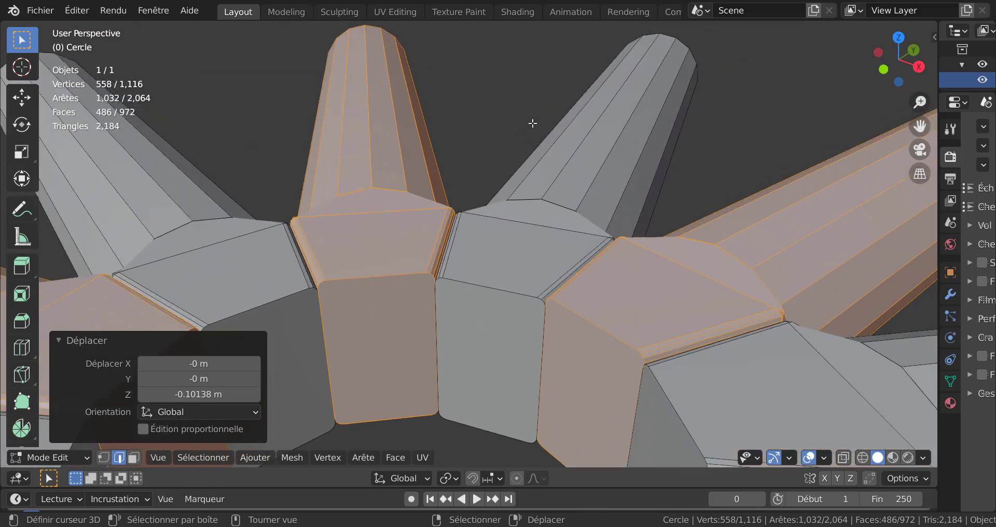
Fine-tune the height of the six selected spokes along the global Z axis and check the closed hub ring in Object Mode
key("g")
key("z")
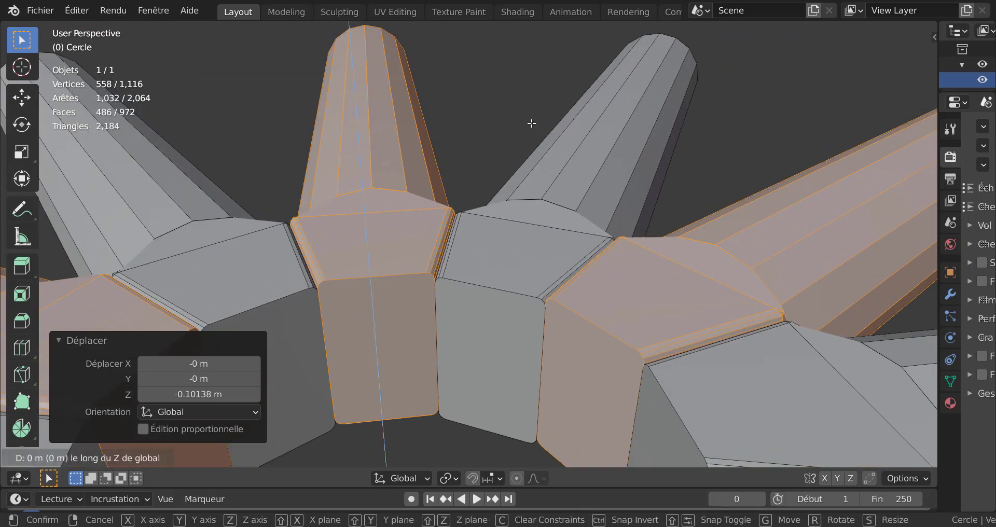
left_click(542, 172)
key("Tab")
scroll(542, 170, "down", 6)
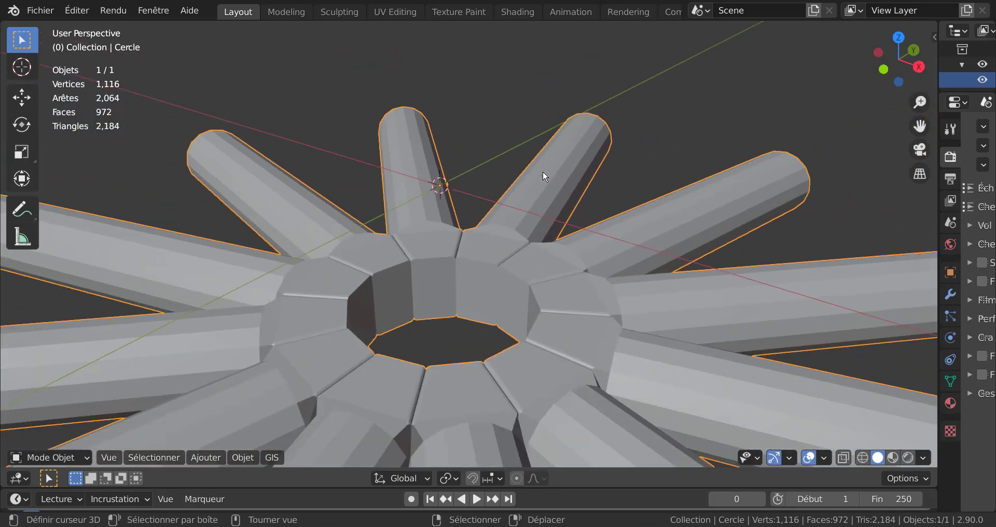
scroll(543, 170, "down", 2)
middle_click_drag(546, 162, 550, 270)
scroll(550, 269, "up", 3)
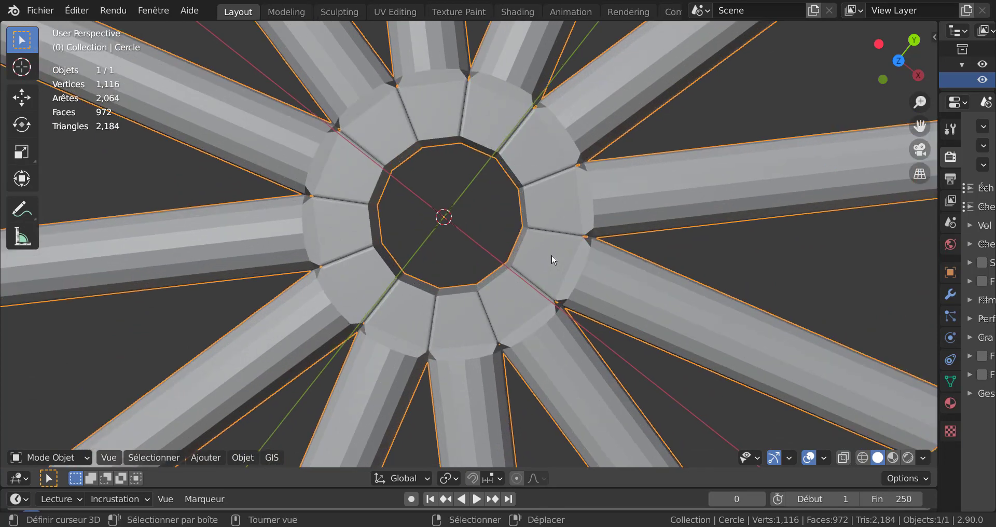
In Edit Mode, try to slide the edge loop where one round spoke meets its hub block outward along the spoke
key("Tab")
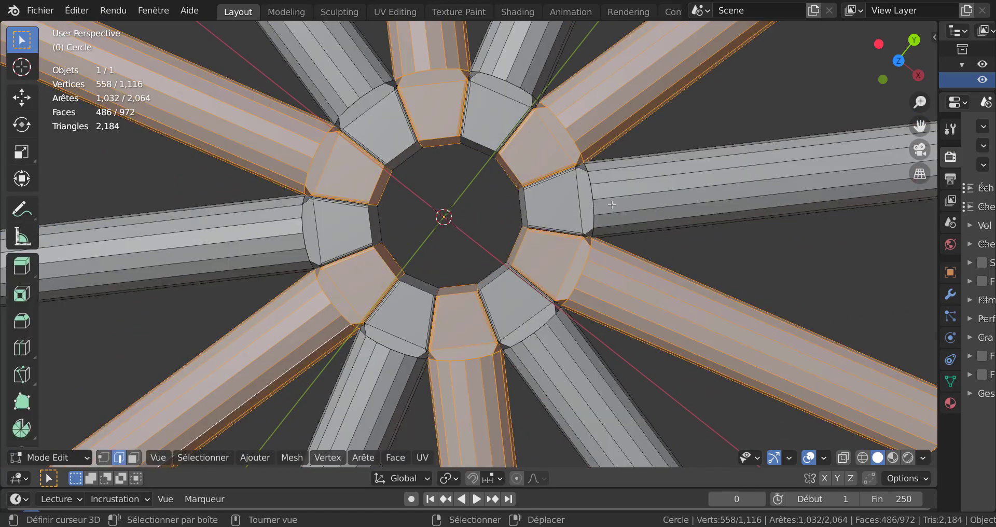
left_click(543, 326, "alt")
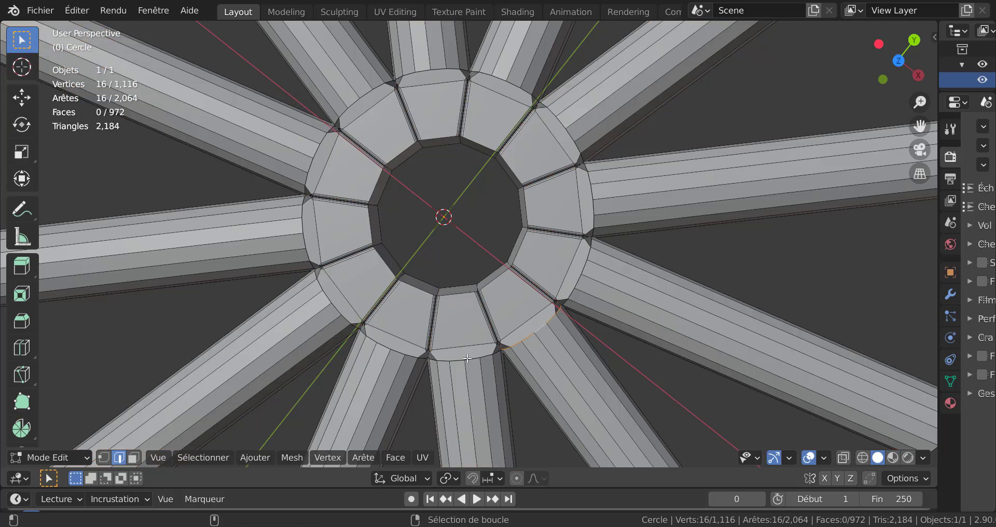
scroll(581, 345, "down", 3)
middle_click_drag(582, 340, 518, 257, "shift")
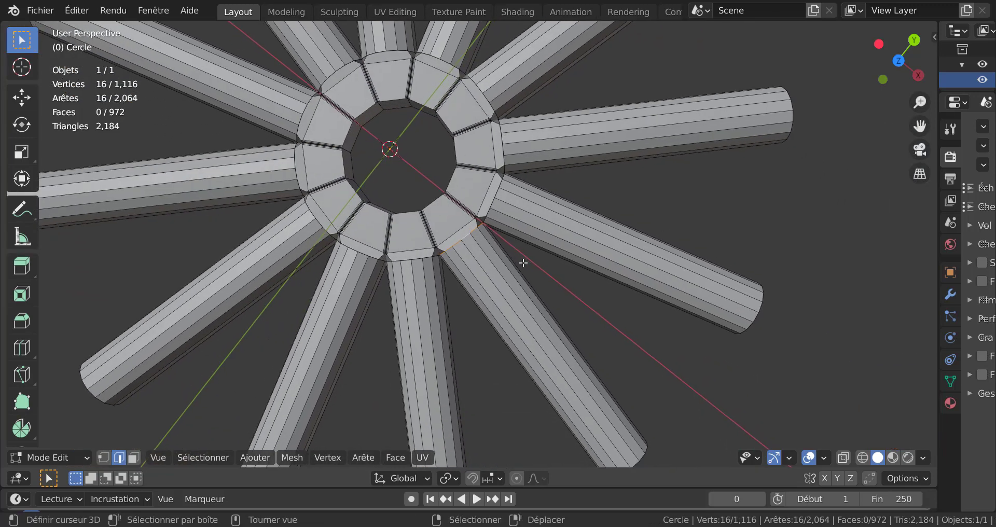
key("g")
key("g")
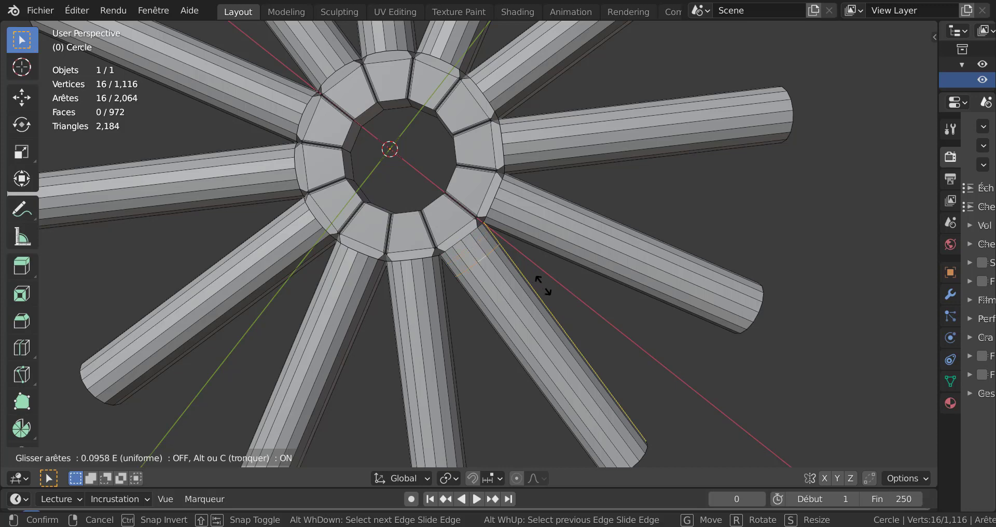
left_click(536, 277)
scroll(539, 279, "up", 3)
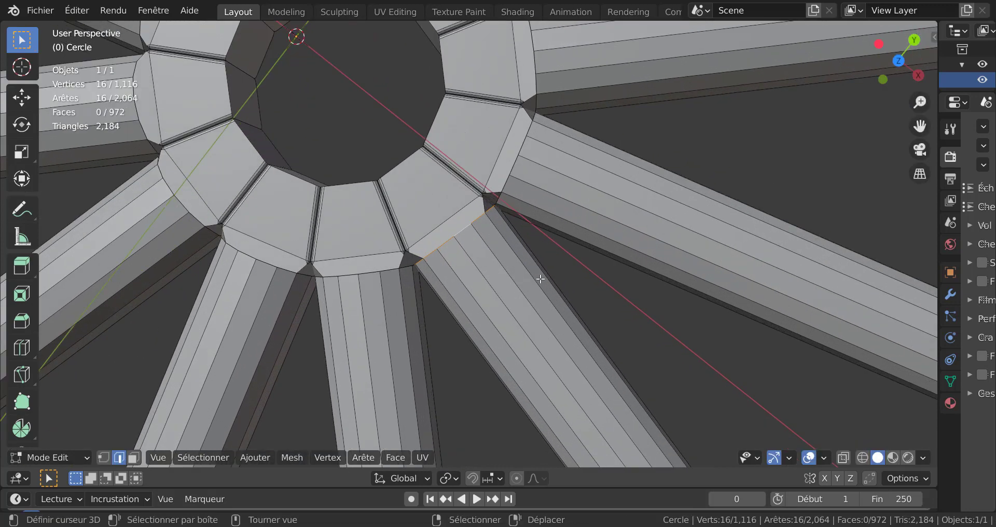
scroll(539, 279, "up", 2)
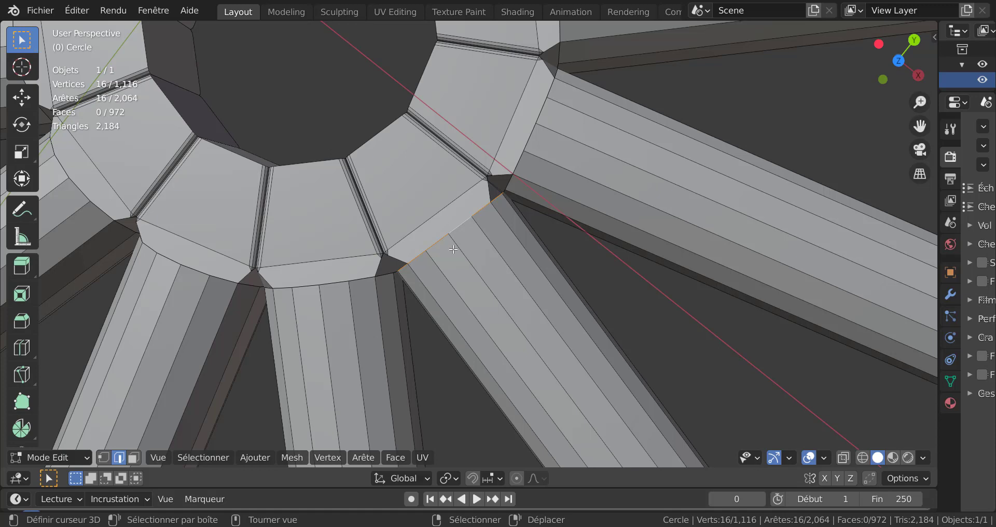
key("g")
key("g")
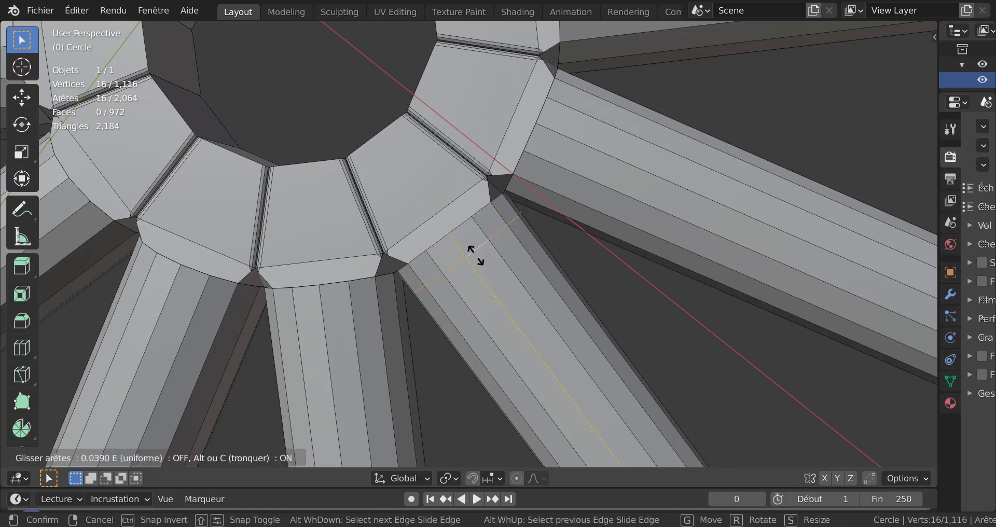
left_click(477, 251)
scroll(478, 250, "down", 5)
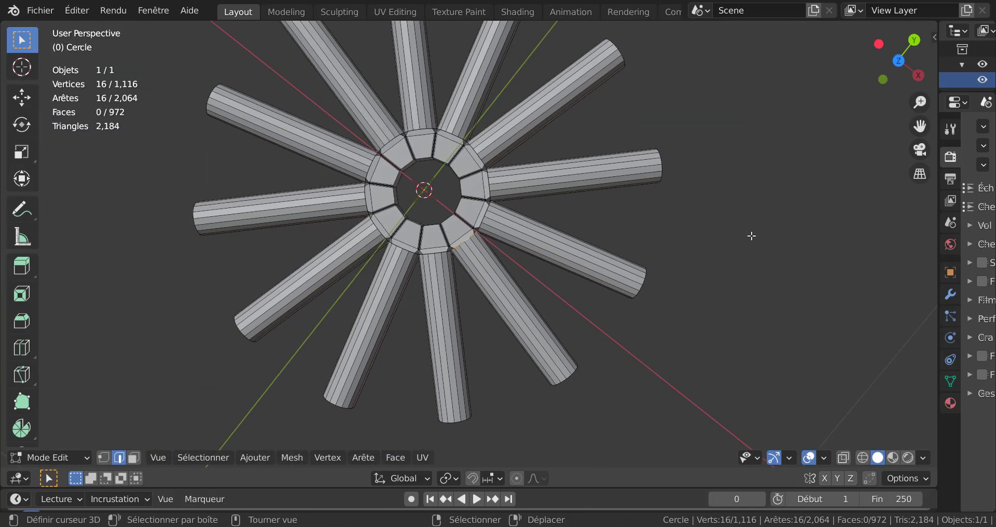
Select the whole mesh and merge its vertices by distance at 0.0001 m
key("a")
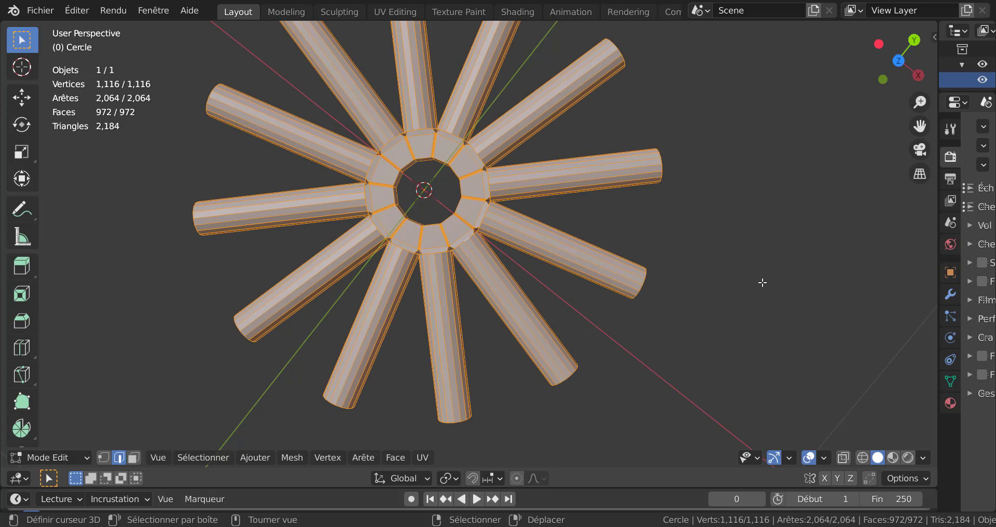
key("q")
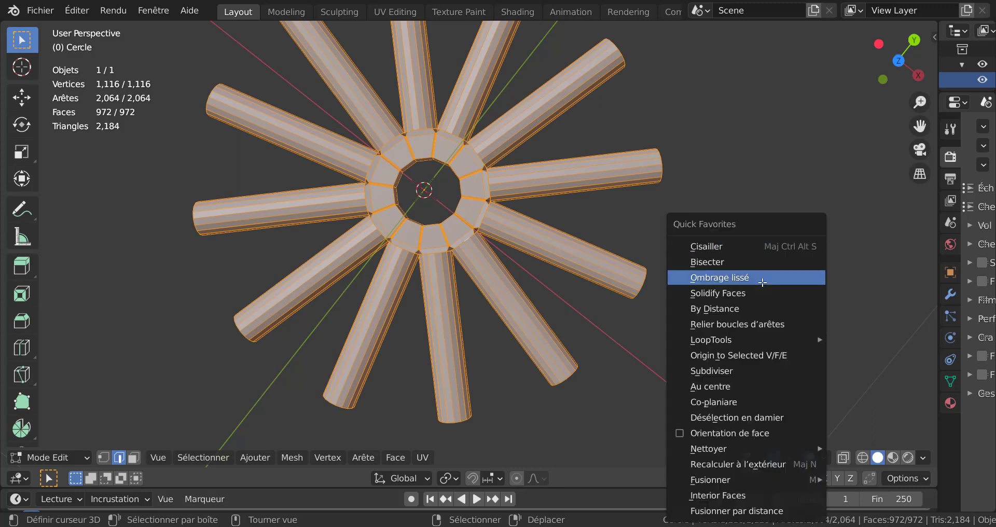
left_click(727, 511)
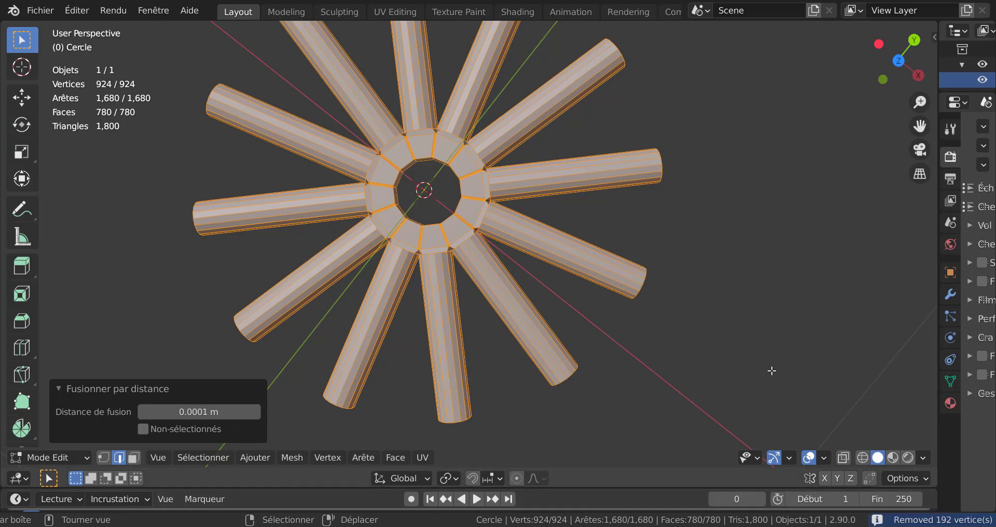
Select the upper edges where one round spoke meets its hub block and examine the junction in both Edit and Object Mode
scroll(660, 334, "up", 8)
scroll(482, 243, "up", 2)
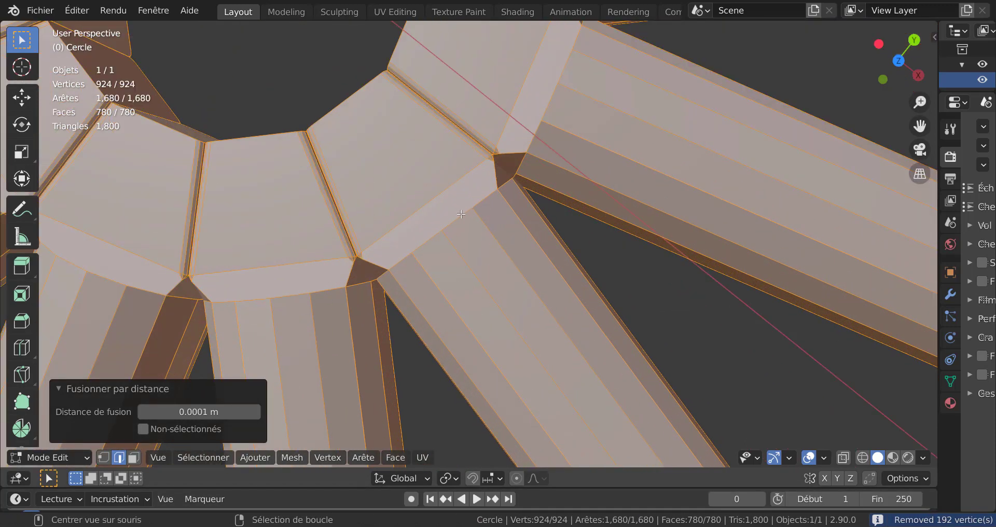
left_click(461, 214, "alt")
middle_click_drag(504, 197, 468, 177)
scroll(468, 177, "down", 2)
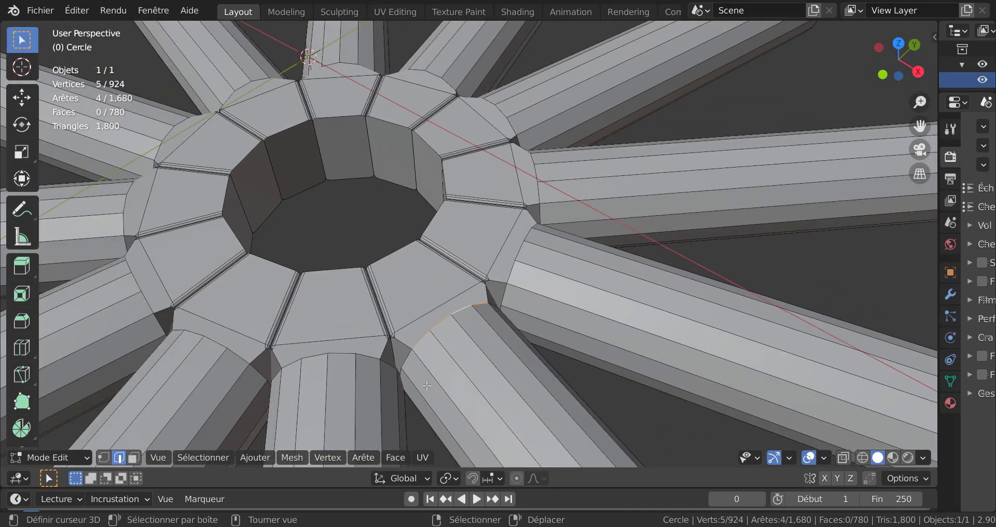
middle_click_drag(426, 386, 442, 402)
key("Tab")
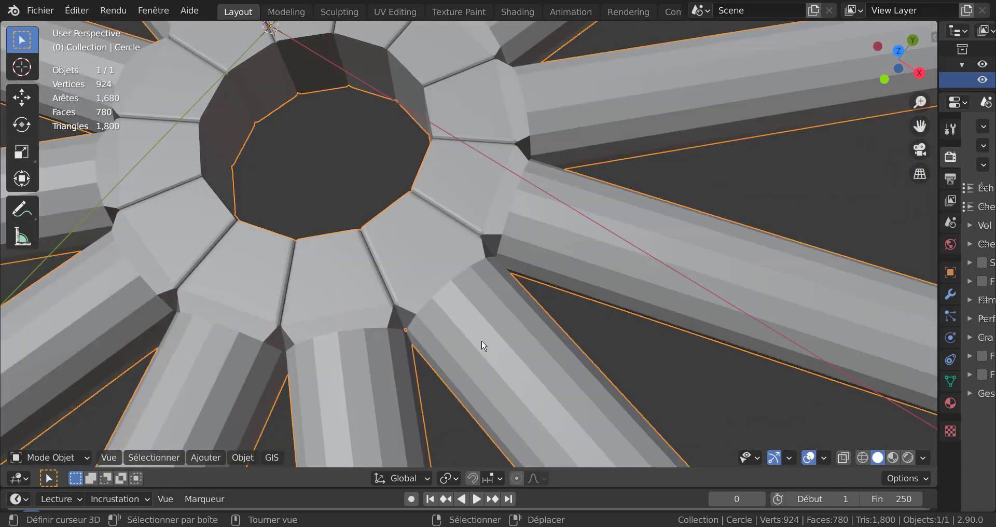
scroll(483, 346, "down", 4)
middle_click_drag(494, 313, 496, 339)
key("Tab")
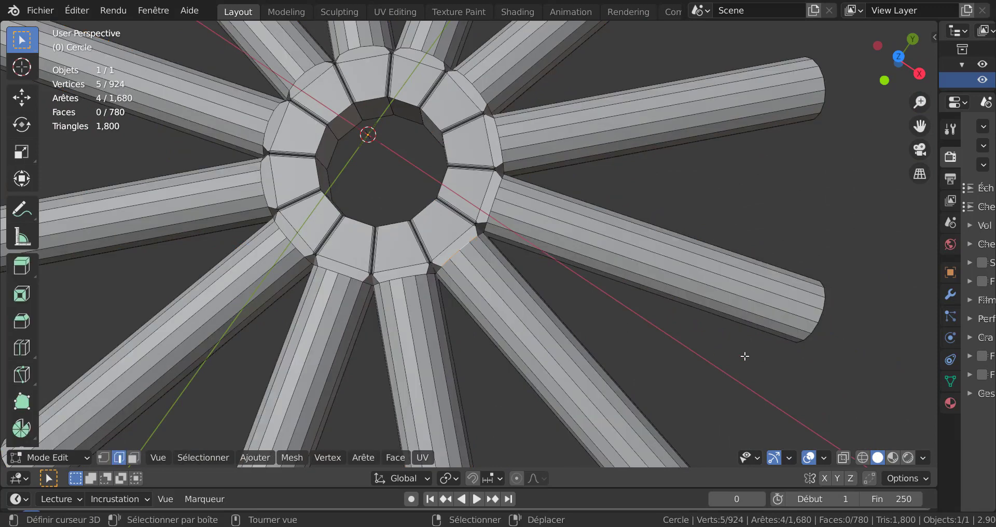
middle_click_drag(744, 356, 678, 204)
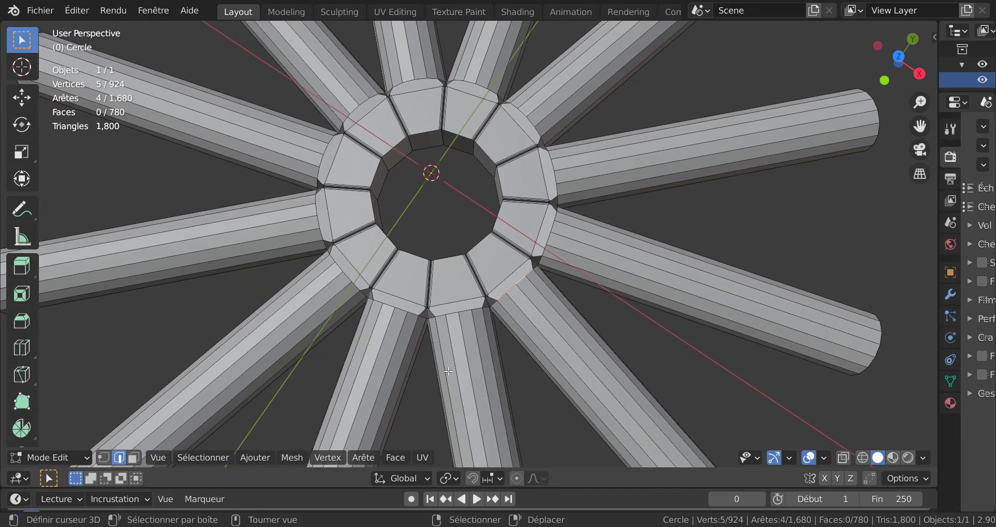
Switch to Object Mode and apply smooth shading to the whole spoked wheel
left_click(396, 459)
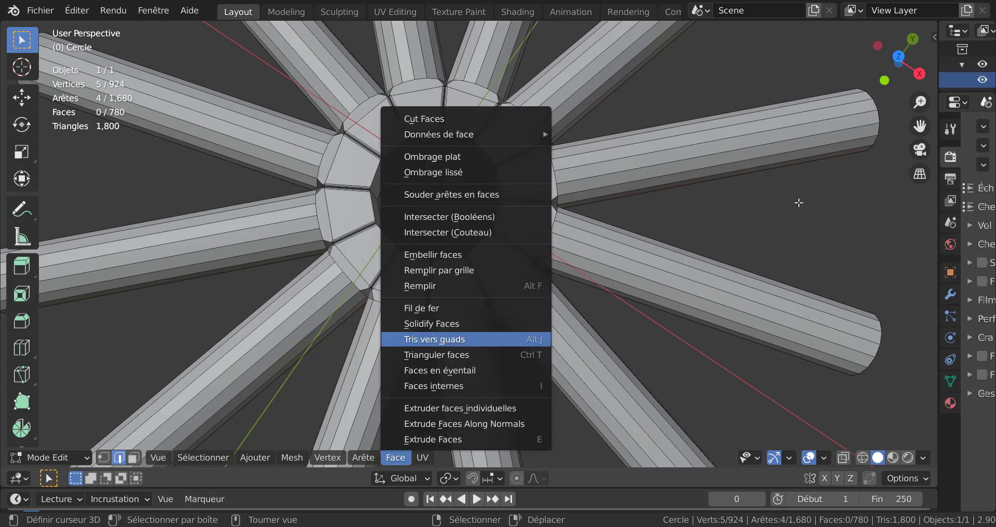
key("Tab")
left_click(402, 478)
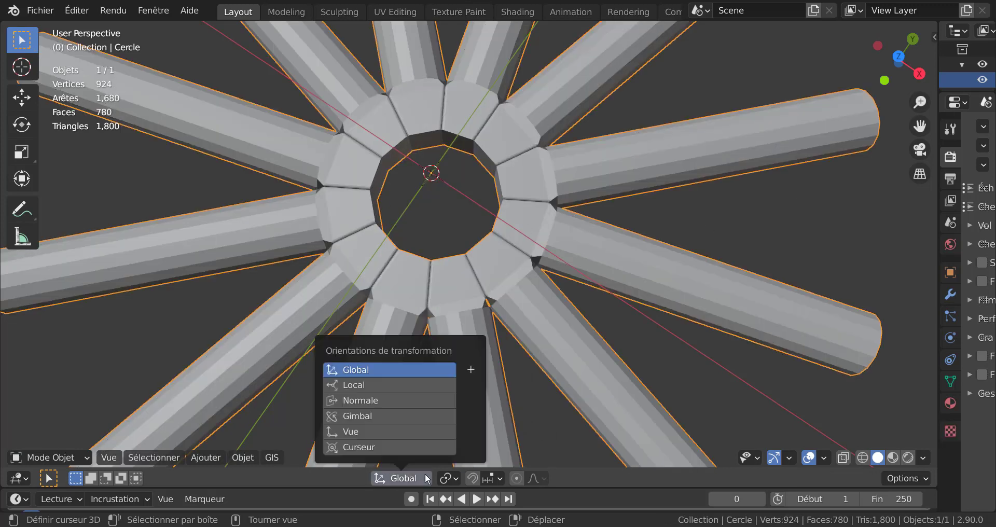
left_click(242, 458)
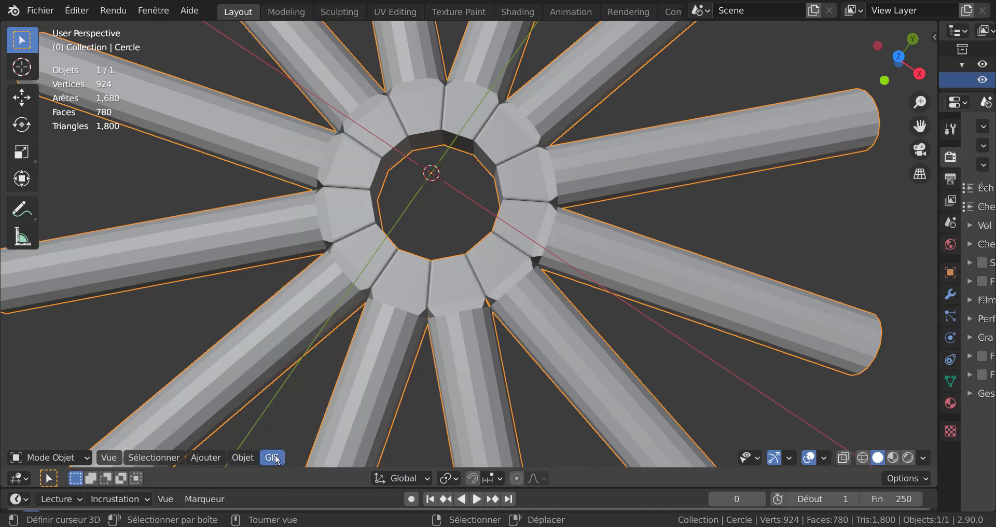
left_click(254, 456)
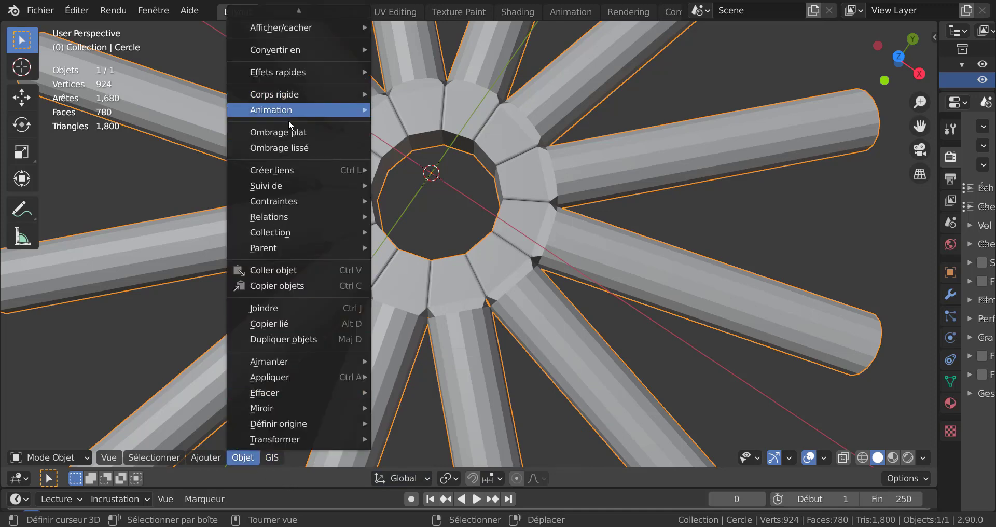
left_click(290, 148)
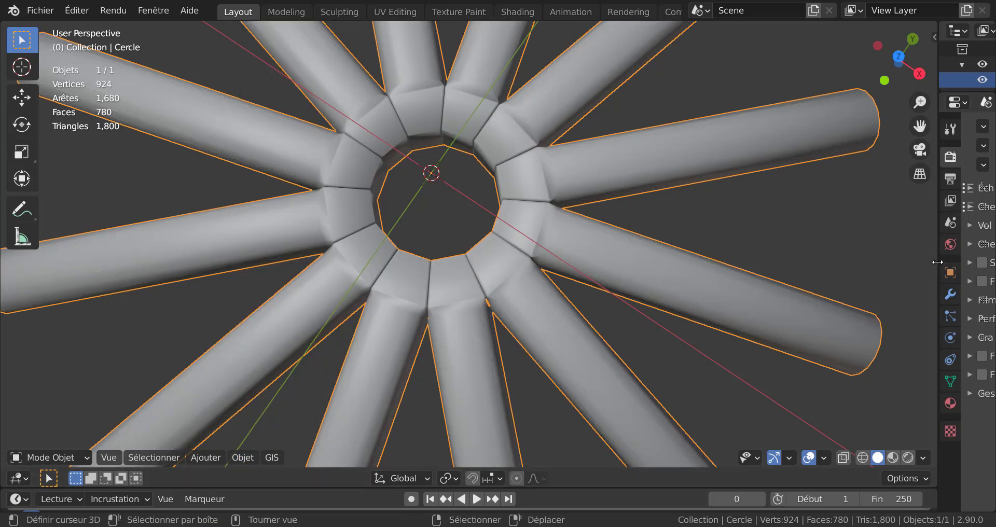
Widen the properties editor and enable Auto Smooth at 30° for the wheel mesh's normals
left_click_drag(938, 278, 799, 284)
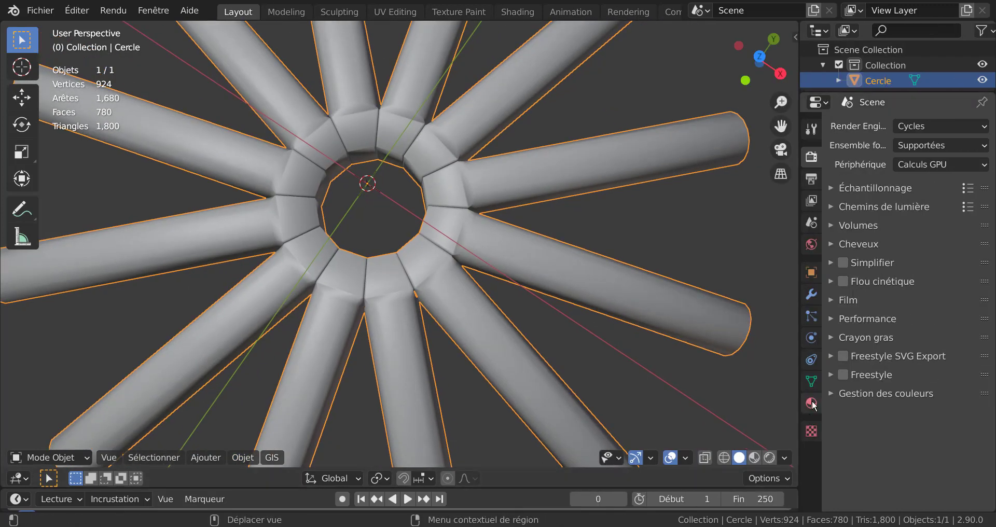
left_click(812, 383)
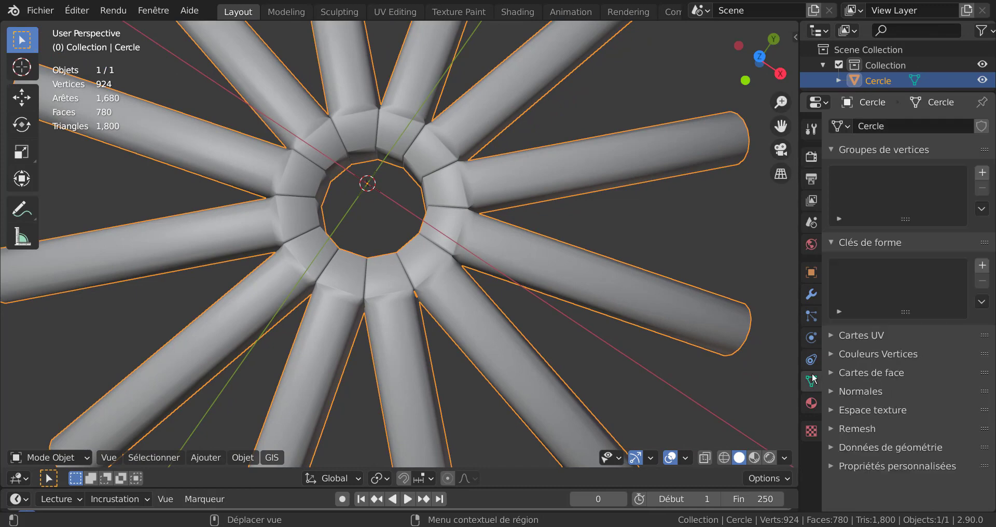
left_click(865, 393)
left_click(892, 414)
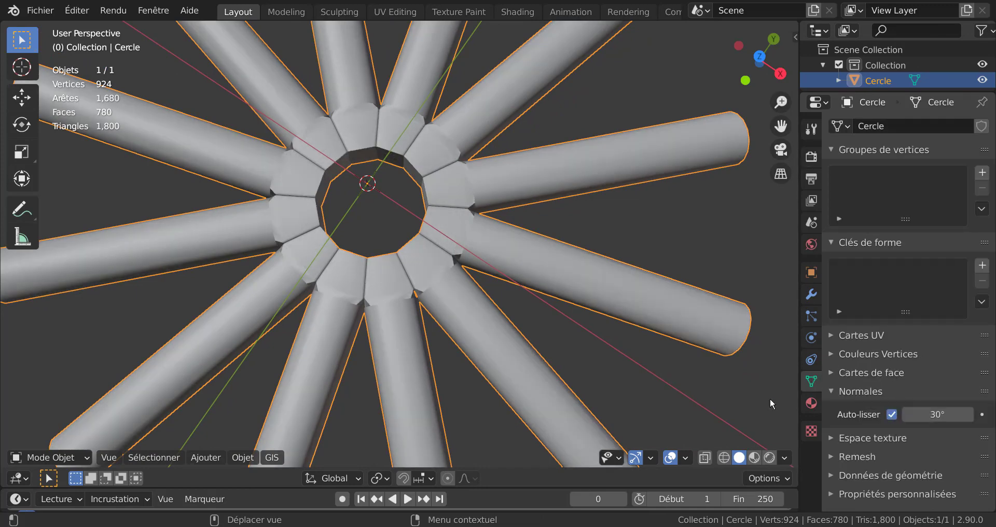
Examine the shading where the spokes meet the hub blocks from several angles in Edit and Object Mode
scroll(542, 302, "up", 5)
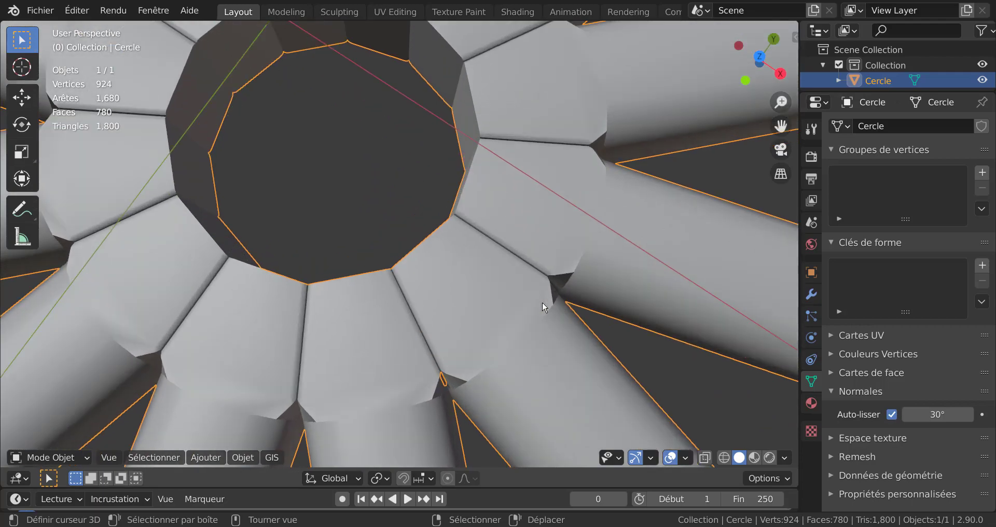
key("Tab")
scroll(542, 300, "down", 5)
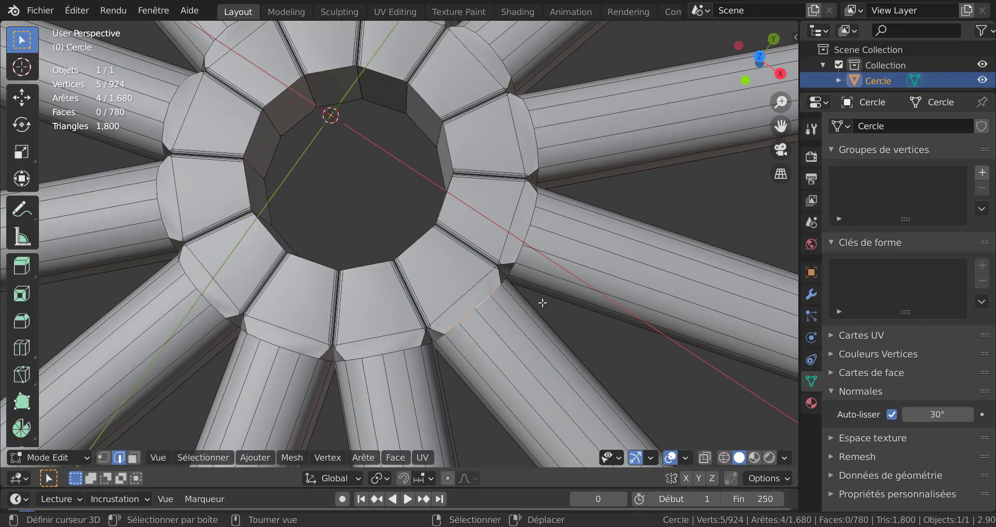
mouse_move(546, 293)
middle_mouse_down()
mouse_move(556, 314)
mouse_move(642, 253)
mouse_move(538, 286)
middle_mouse_up()
scroll(539, 286, "up", 2)
key("Tab")
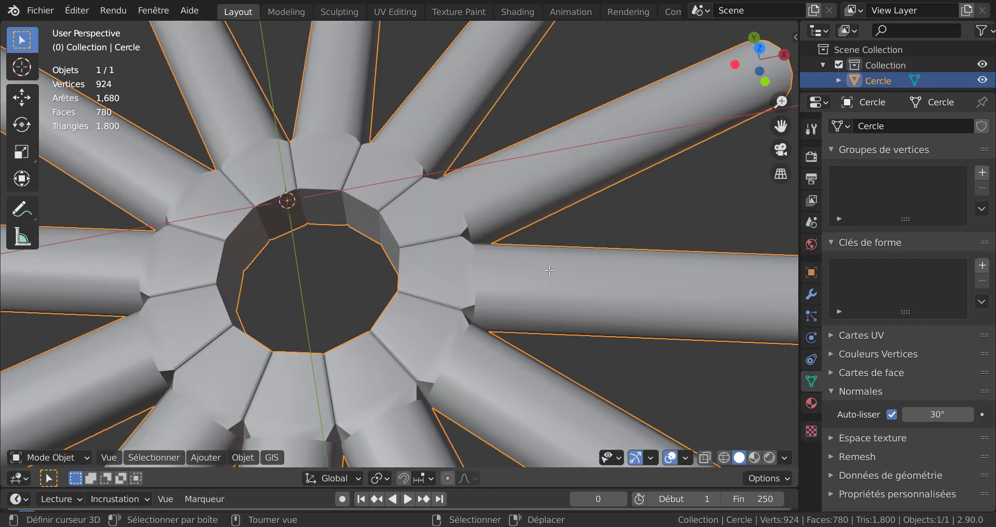
scroll(561, 251, "down", 3)
middle_click_drag(561, 252, 632, 310)
scroll(630, 263, "up", 4)
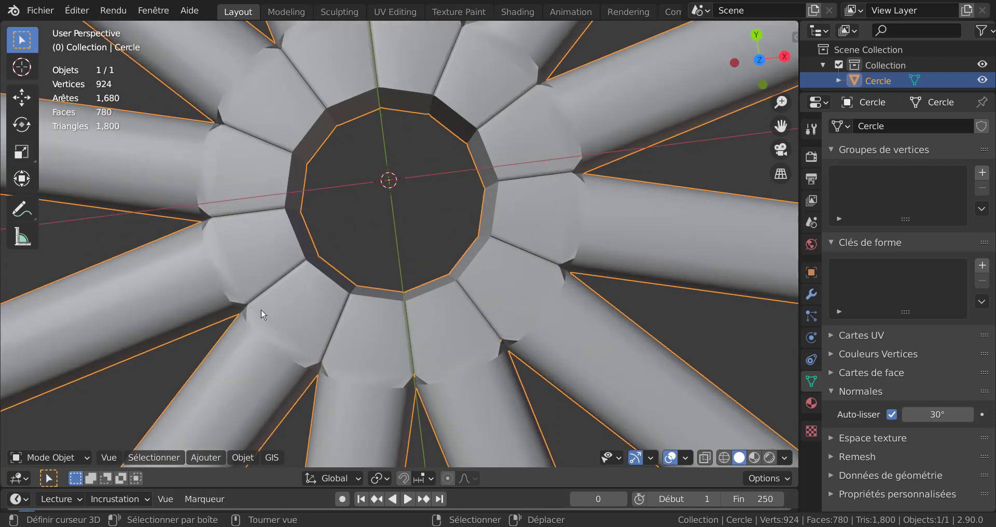
scroll(321, 297, "down", 5)
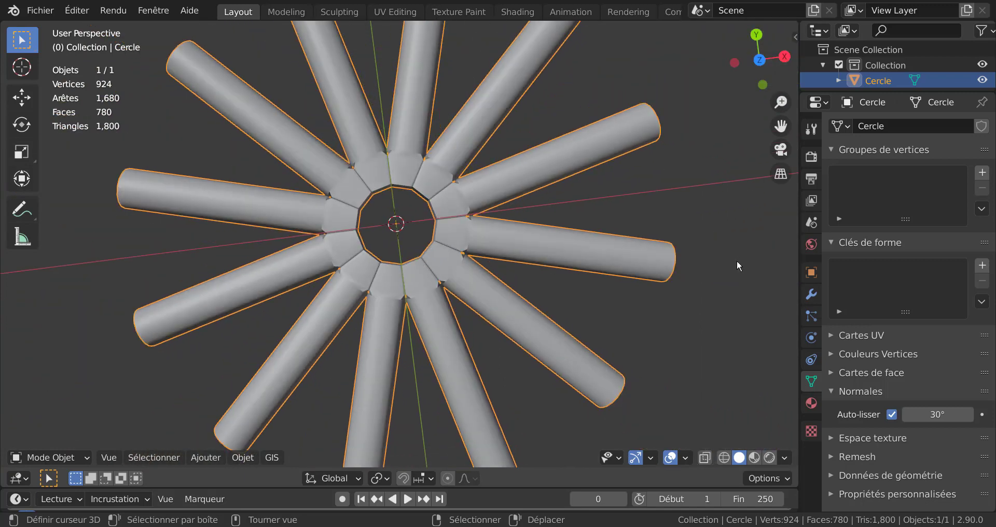
Add a Catmull-Clark Subdivision Surface modifier to the wheel and set its viewport level to 2
left_click(813, 295)
left_click(930, 125)
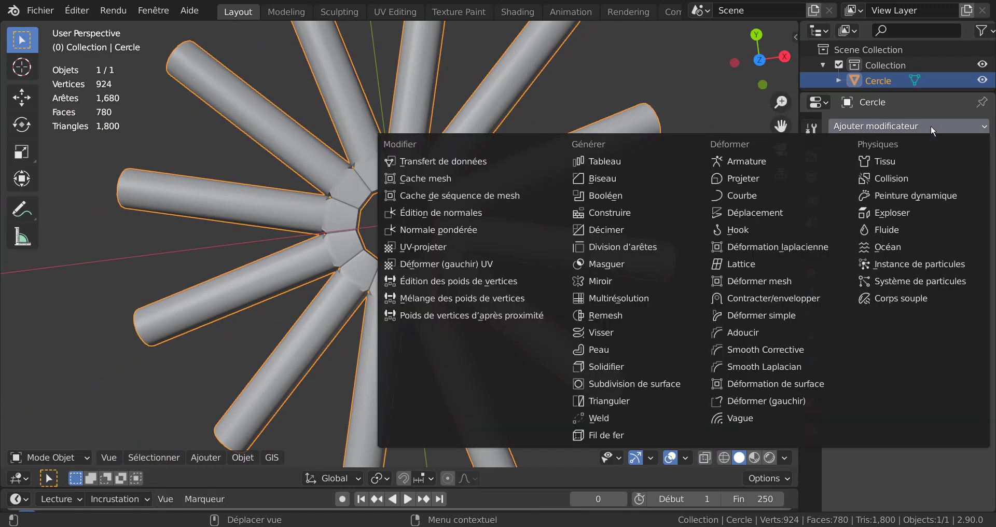
left_click(633, 384)
scroll(558, 347, "up", 4)
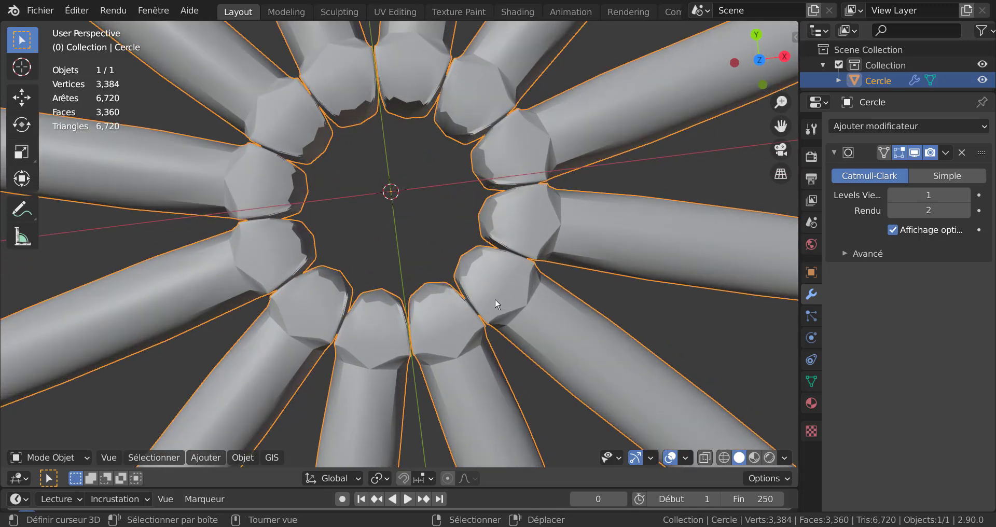
left_click(965, 196)
scroll(567, 207, "up", 1)
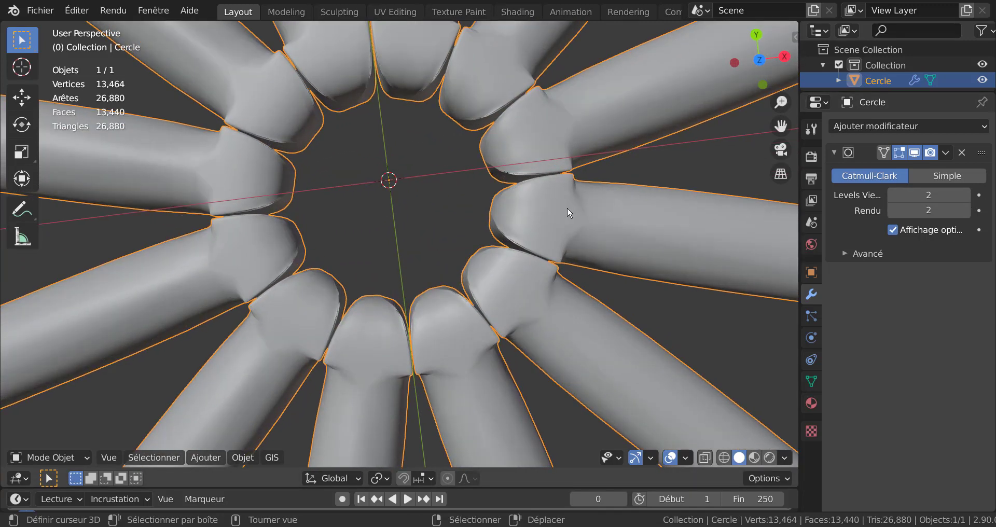
scroll(620, 179, "up", 1)
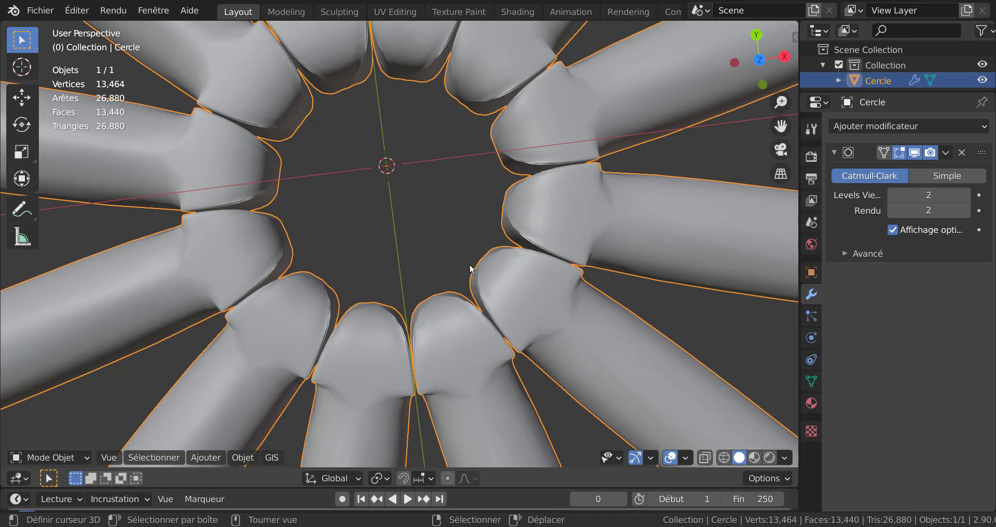
In Edit Mode, inset the twelve inner faces around the hub opening by about 0.01 m and check the wheel in Object Mode
scroll(469, 265, "down", 3)
middle_click_drag(289, 307, 407, 233)
key("Tab")
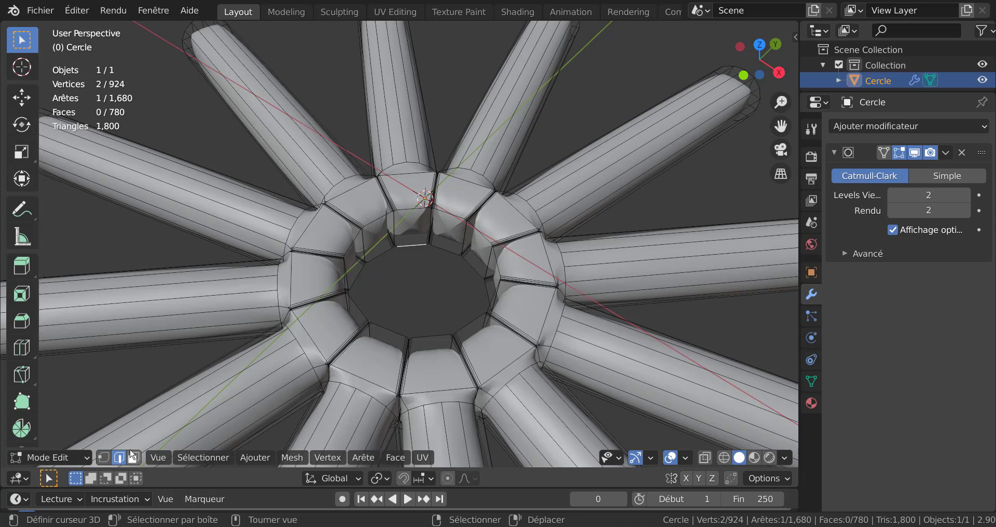
left_click(134, 457)
left_click(420, 229)
left_click(445, 234, "shift")
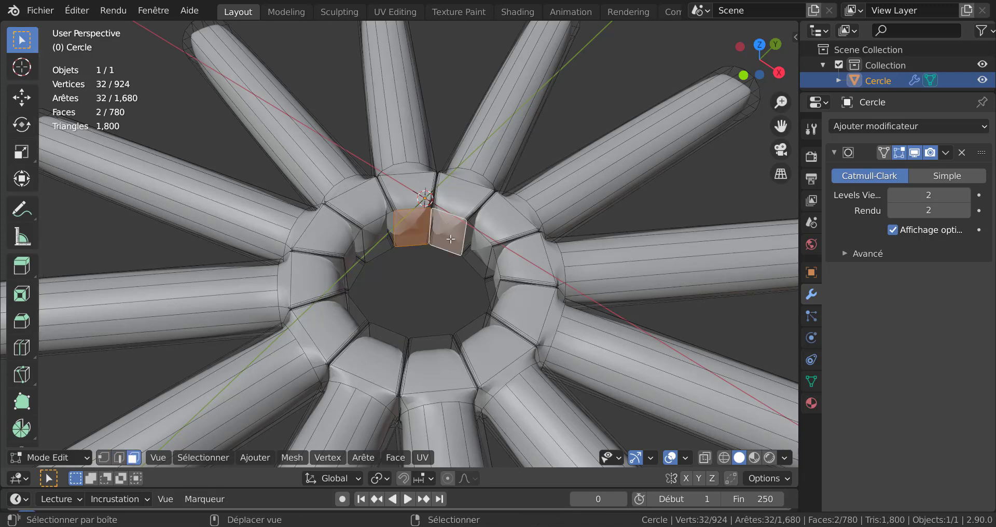
left_click(453, 247, "shift")
left_click(376, 238, "shift")
middle_click_drag(376, 238, 408, 262)
left_click(418, 257, "shift")
left_click(389, 266, "shift")
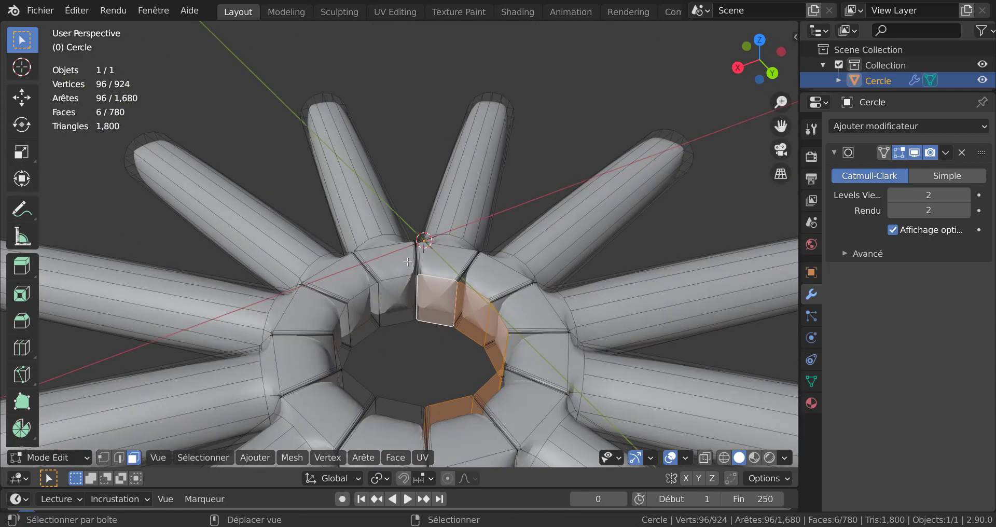
left_click(402, 298, "shift")
left_click(375, 314, "shift")
middle_click_drag(374, 314, 498, 339)
left_click(343, 325, "shift")
left_click(328, 334, "shift")
left_click(317, 300, "shift")
left_click(300, 312, "shift")
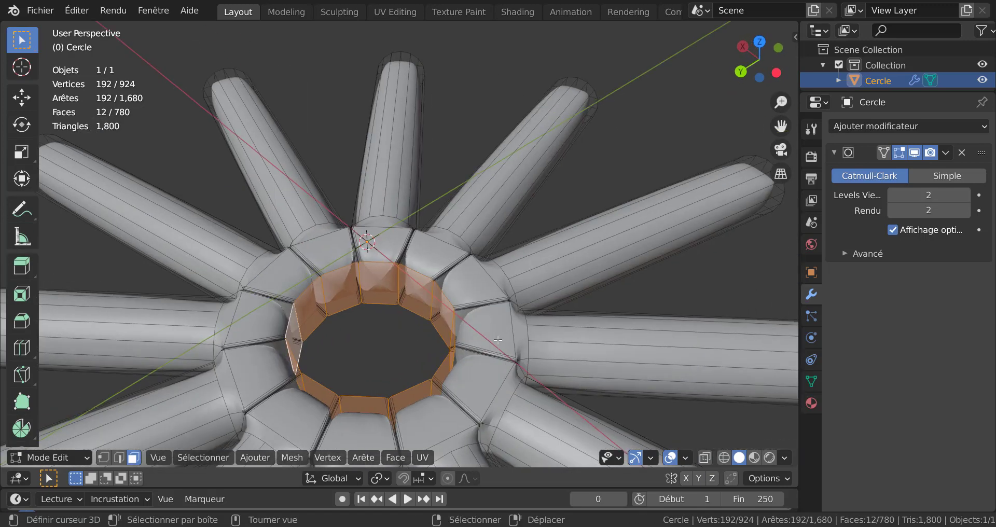
key("i")
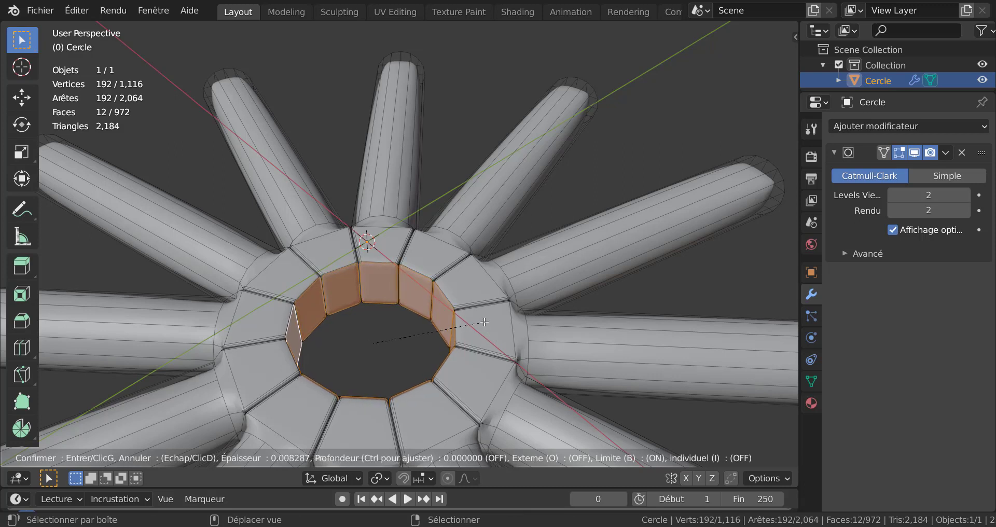
left_click(481, 322)
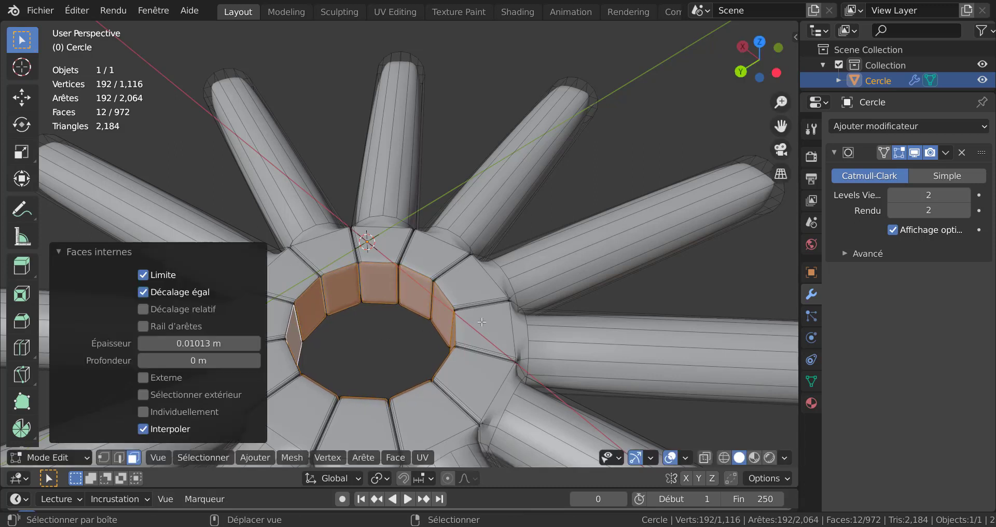
key("Tab")
middle_click_drag(487, 324, 528, 375)
scroll(527, 375, "down", 4)
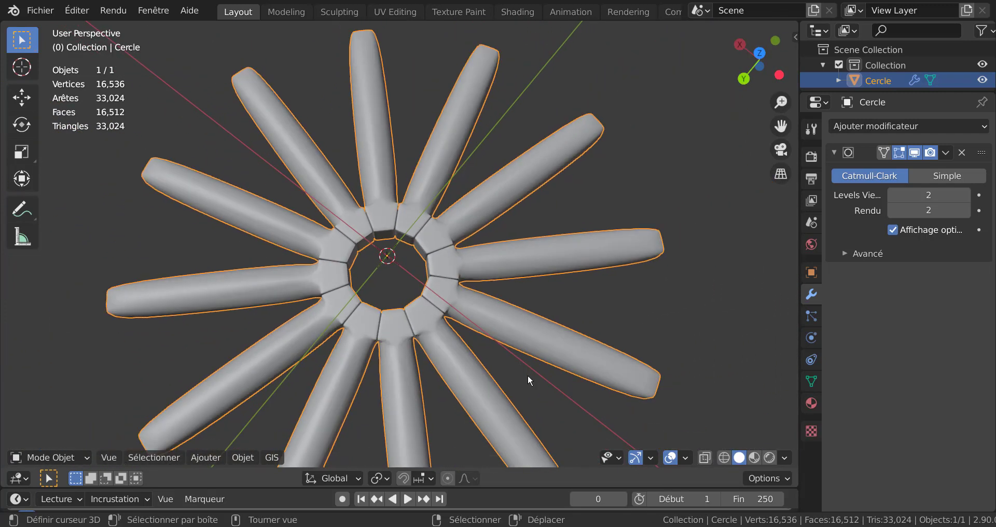
middle_click_drag(634, 347, 544, 398)
In Edit Mode, circle-select the outer end caps of all twelve spokes from the top view and inset them by about 0.015 m
key("Tab")
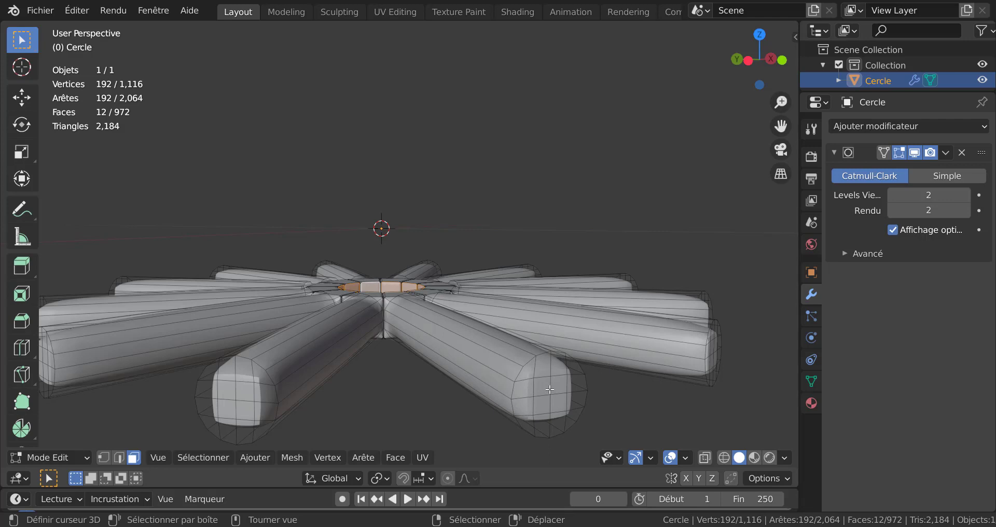
key("KP_7")
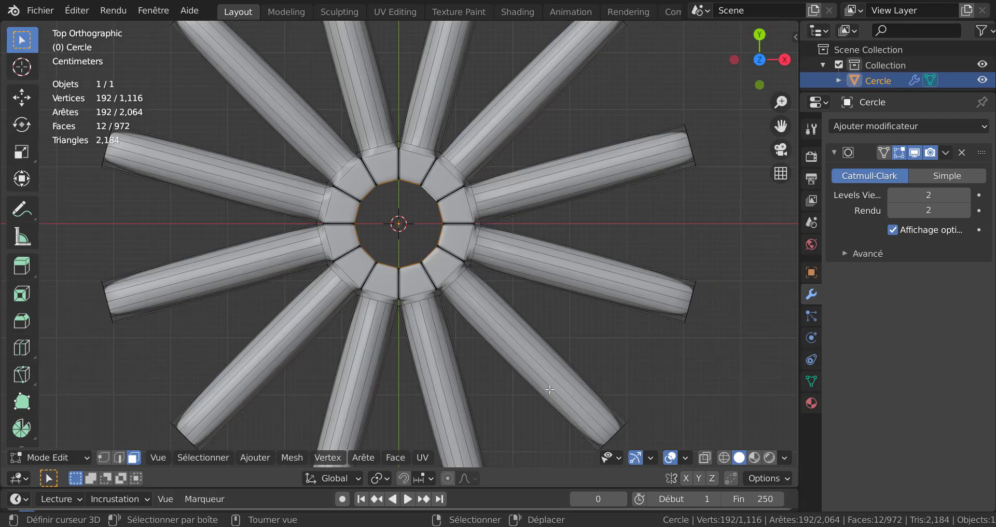
scroll(549, 389, "down", 4)
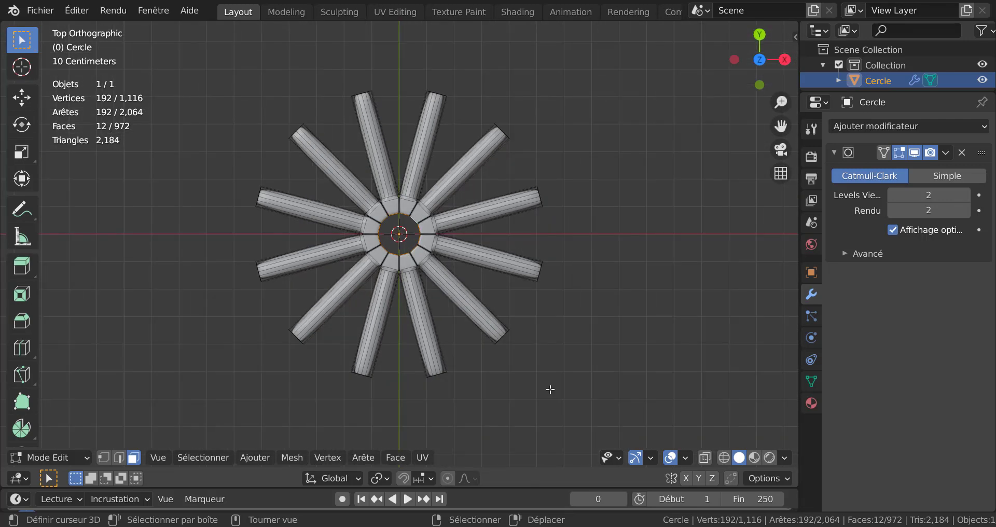
left_click(103, 457)
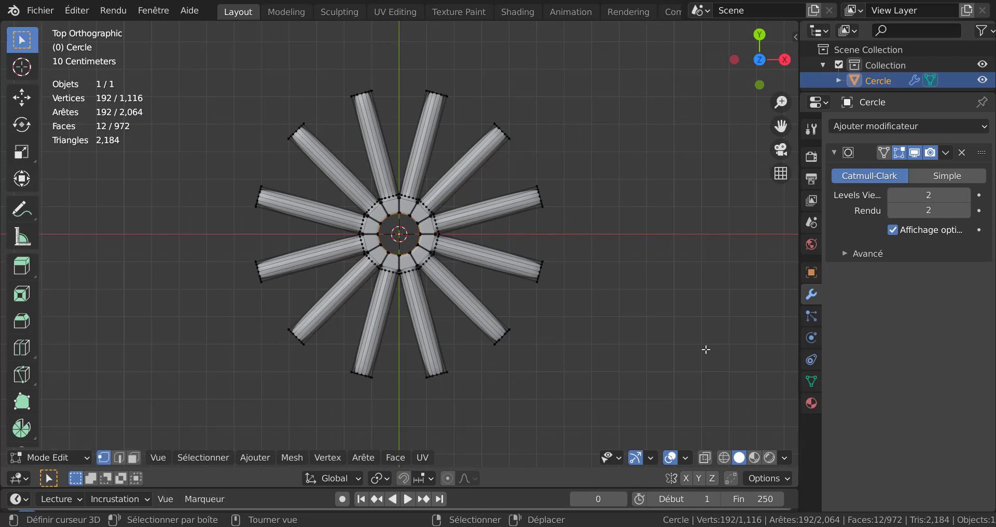
left_click(677, 347)
key("c")
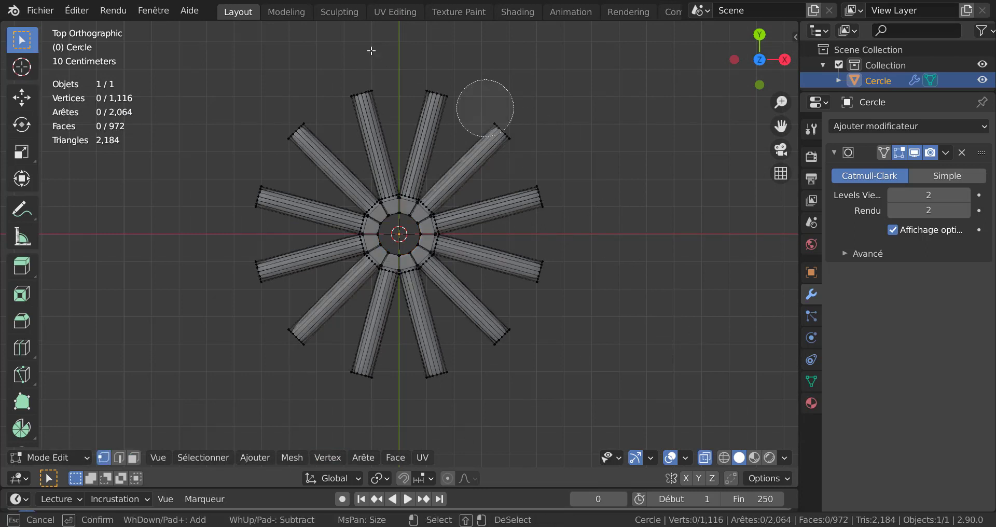
mouse_move(410, 77)
left_mouse_down()
mouse_move(506, 154)
mouse_move(515, 319)
mouse_move(364, 393)
mouse_move(244, 284)
mouse_move(325, 102)
mouse_move(420, 88)
left_mouse_up()
right_click(420, 88)
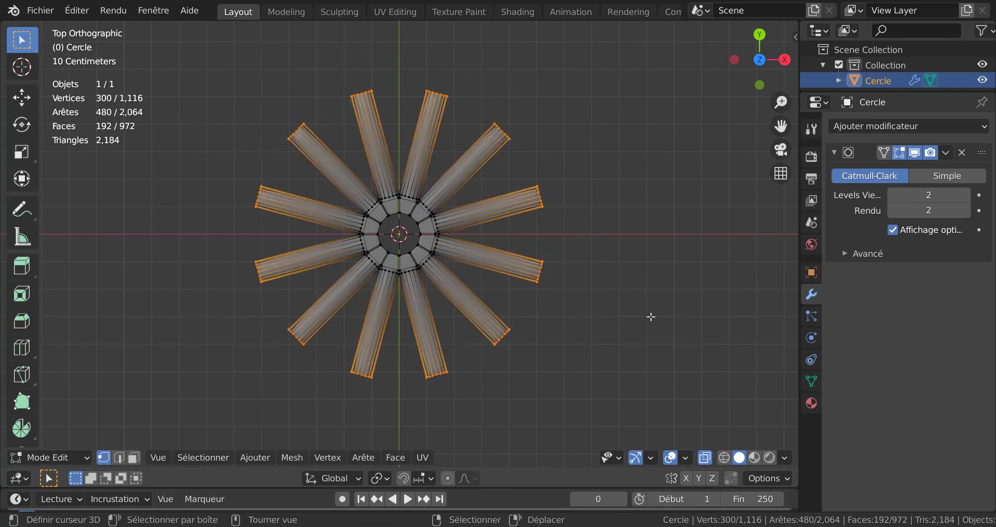
scroll(651, 316, "up", 3)
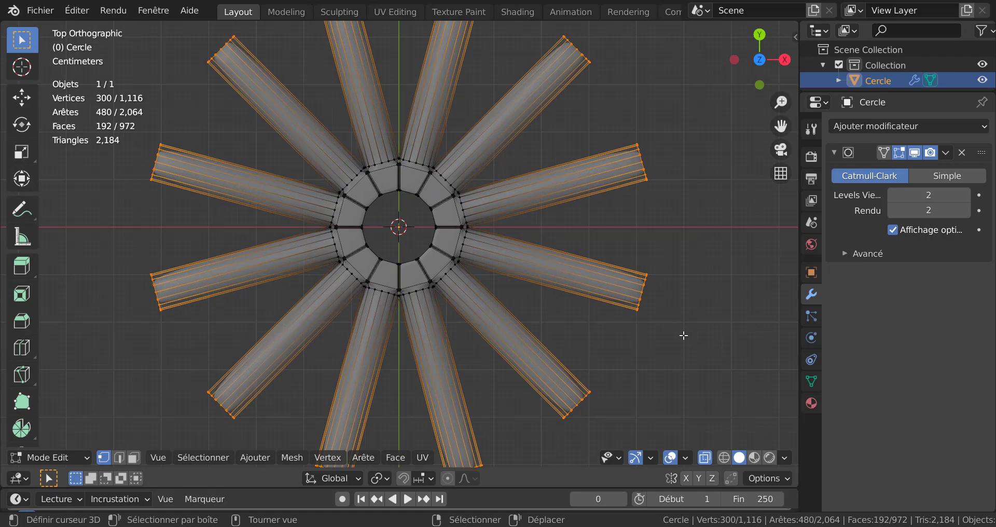
key("i")
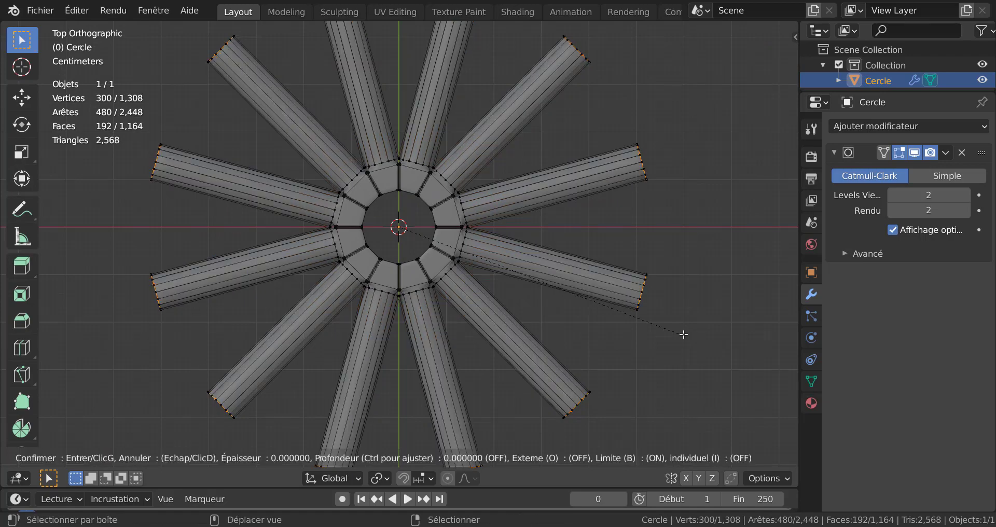
left_click(679, 317)
middle_click_drag(687, 323, 541, 224)
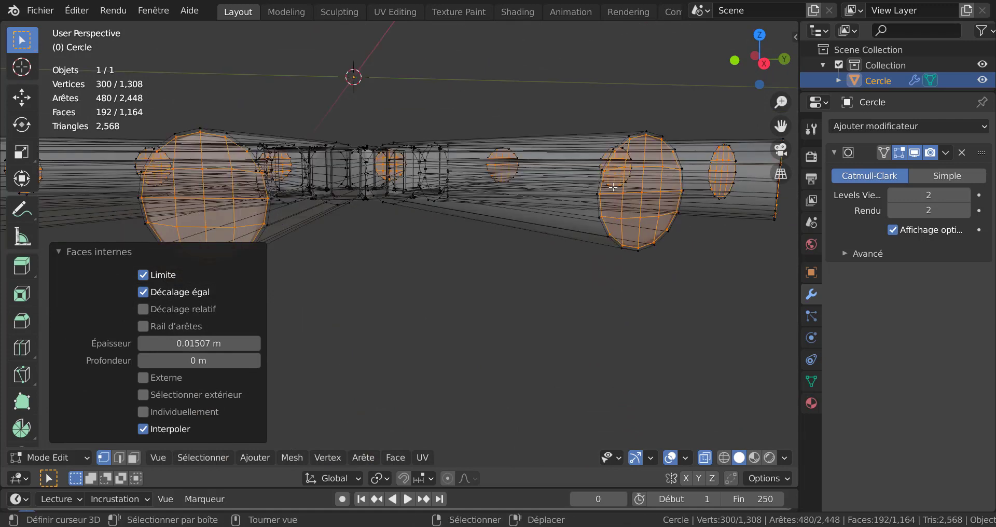
Return to Object Mode, deselect the wheel and examine the subdivided hub and spokes up close
key("Tab")
middle_click_drag(581, 251, 591, 366)
left_click(609, 315)
scroll(551, 322, "up", 5)
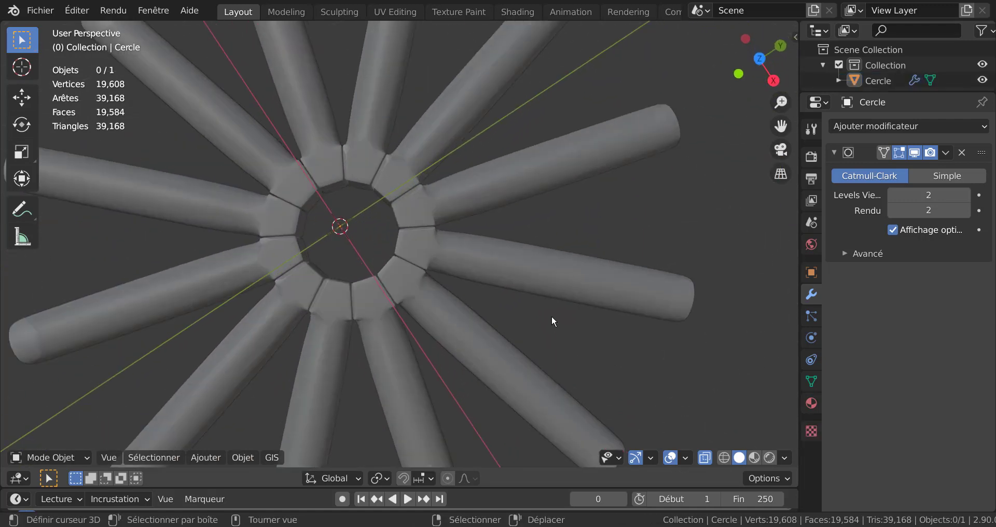
scroll(537, 297, "up", 2)
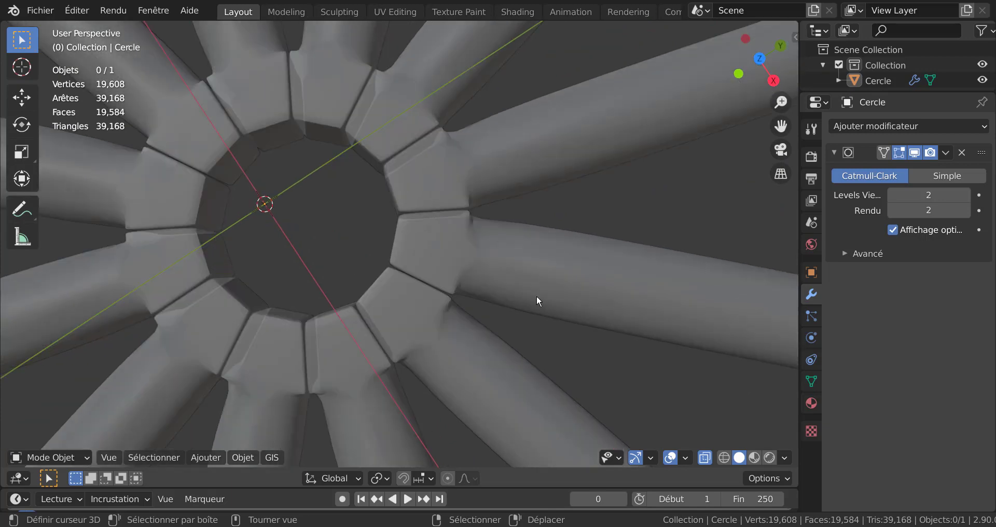
Select the wheel from the top view, widen the properties area and create a new material for the wheel
scroll(536, 296, "down", 2)
middle_click_drag(513, 308, 639, 300, "shift")
mouse_move(571, 327)
middle_mouse_down()
mouse_move(604, 309)
mouse_move(624, 262)
mouse_move(579, 304)
mouse_move(579, 319)
middle_mouse_up()
scroll(578, 301, "down", 4)
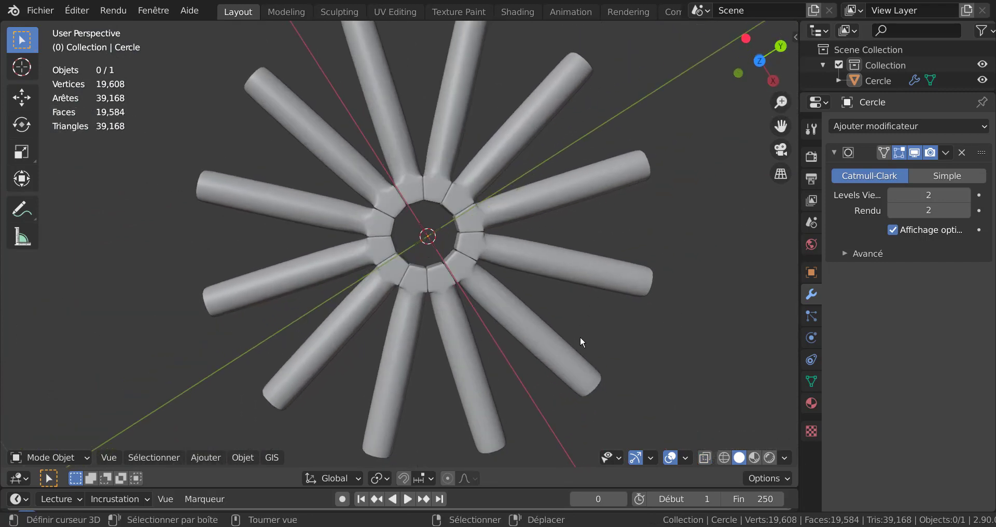
scroll(592, 345, "down", 3)
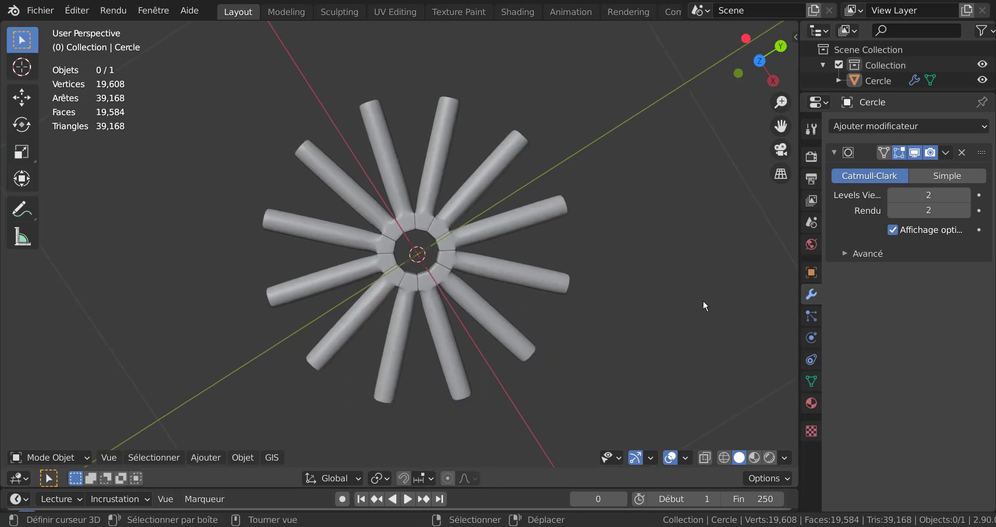
key("KP_7")
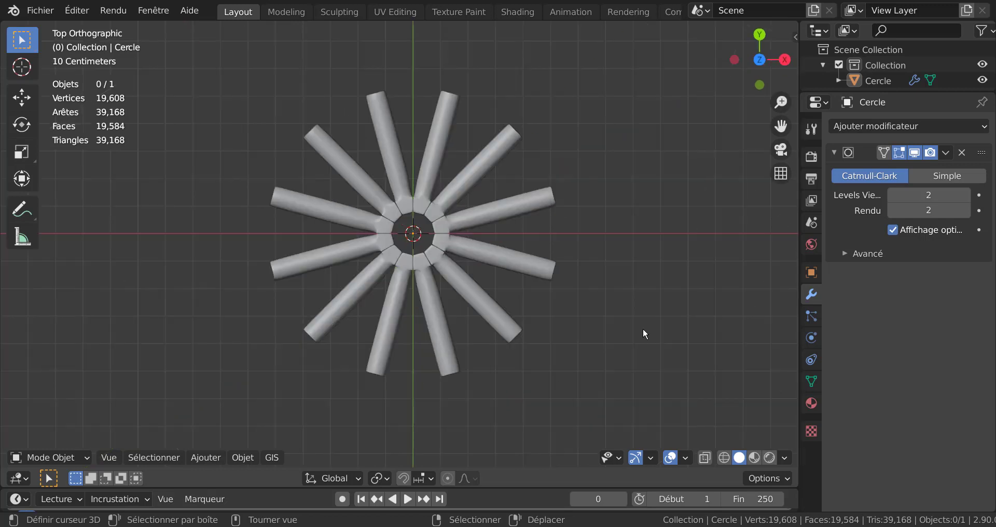
left_click(528, 271)
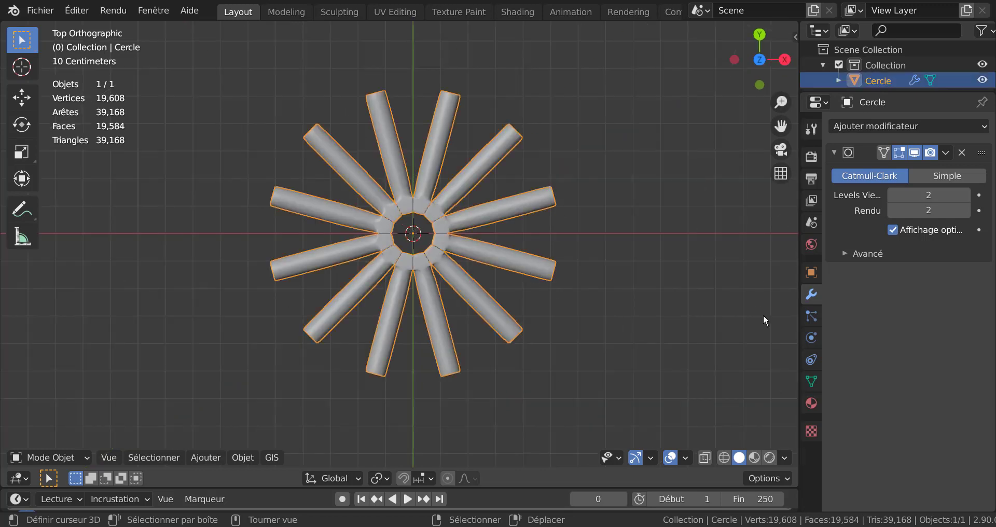
left_click(810, 315)
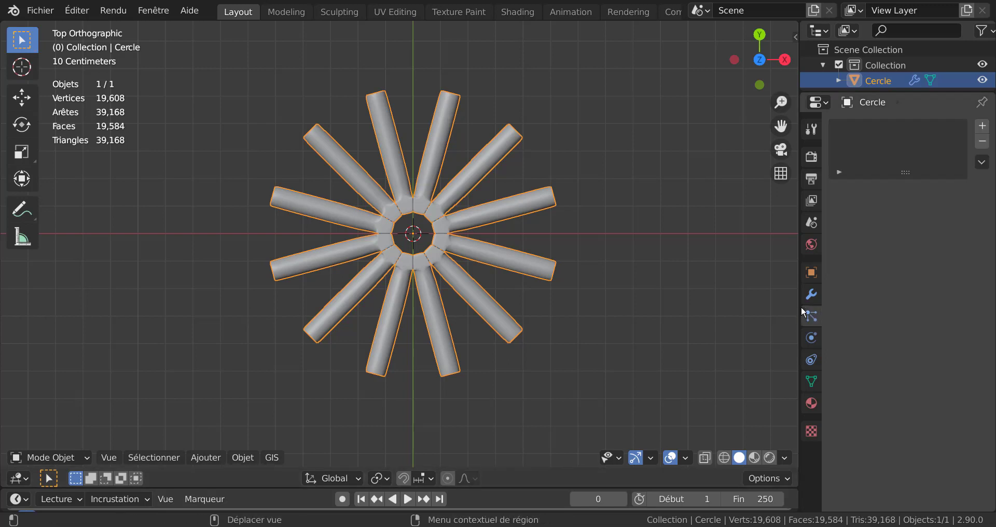
left_click(811, 338)
left_click(815, 403)
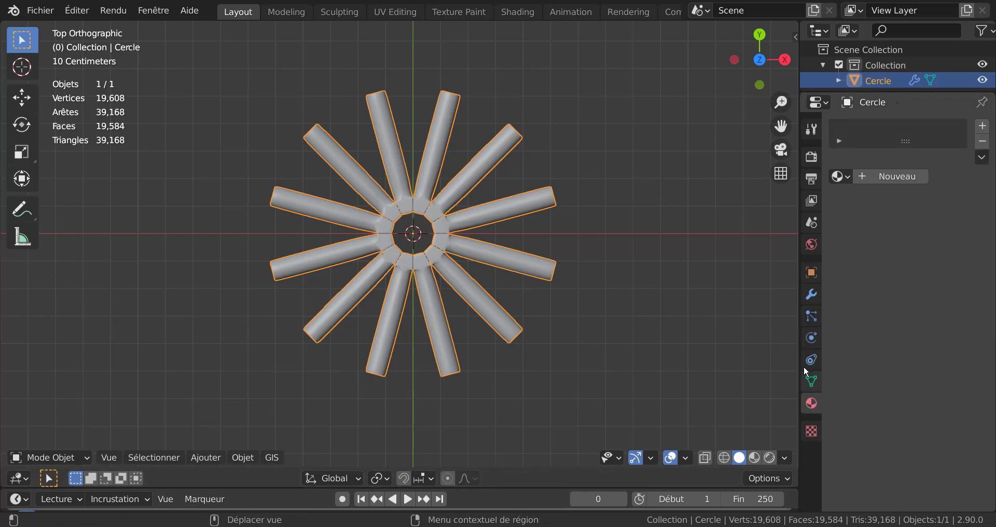
left_click_drag(797, 304, 729, 302)
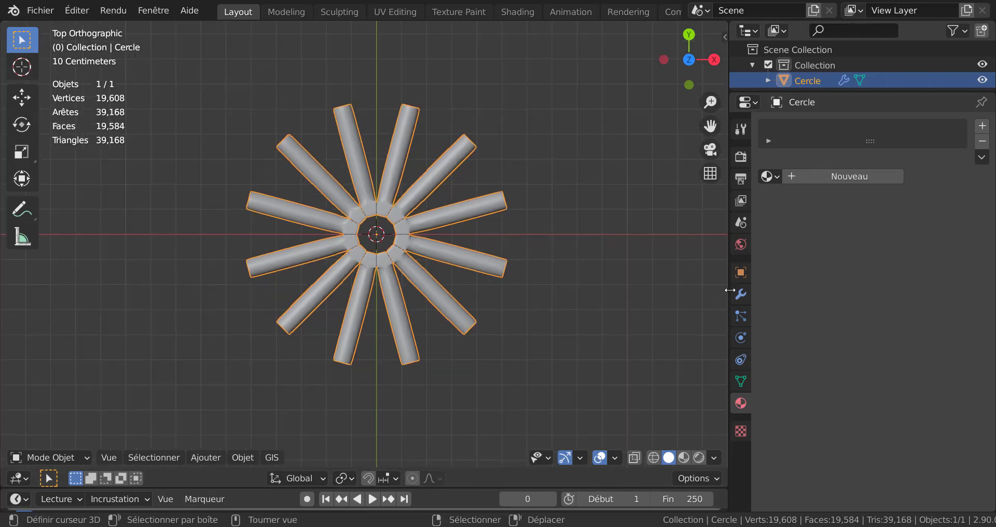
left_click(845, 179)
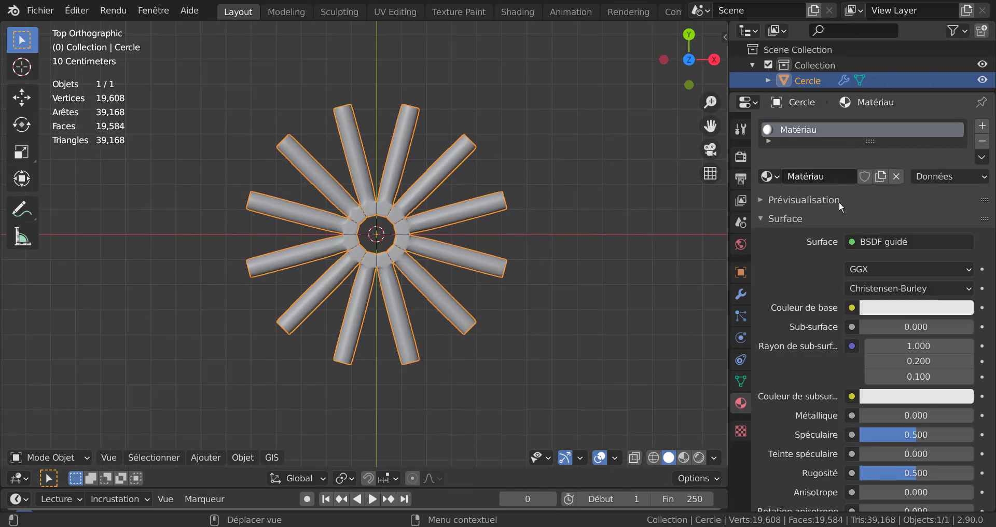
Link an image texture to the material's base color and load TexturesCom_WoodFine0054_1_M.jpg from the Bois HD folder
left_click(852, 308)
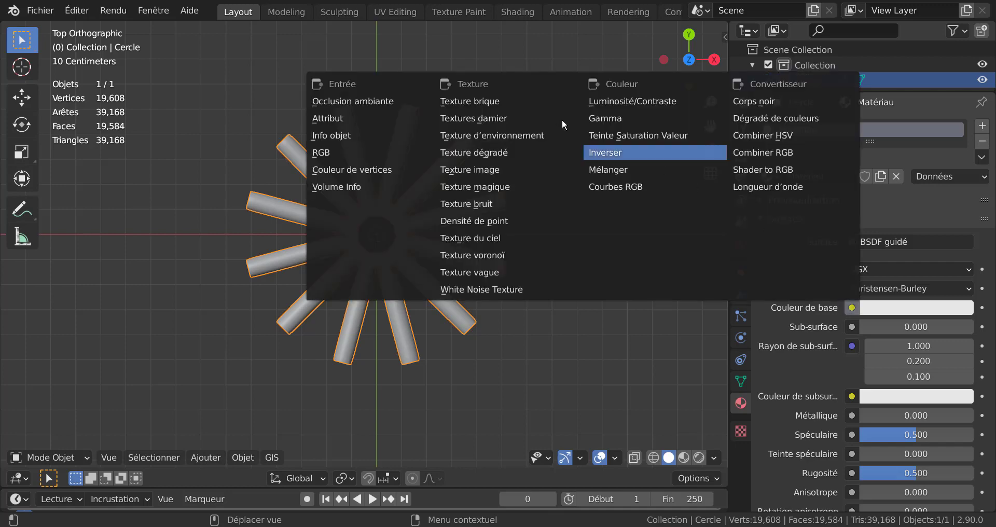
left_click(482, 171)
left_click(943, 326)
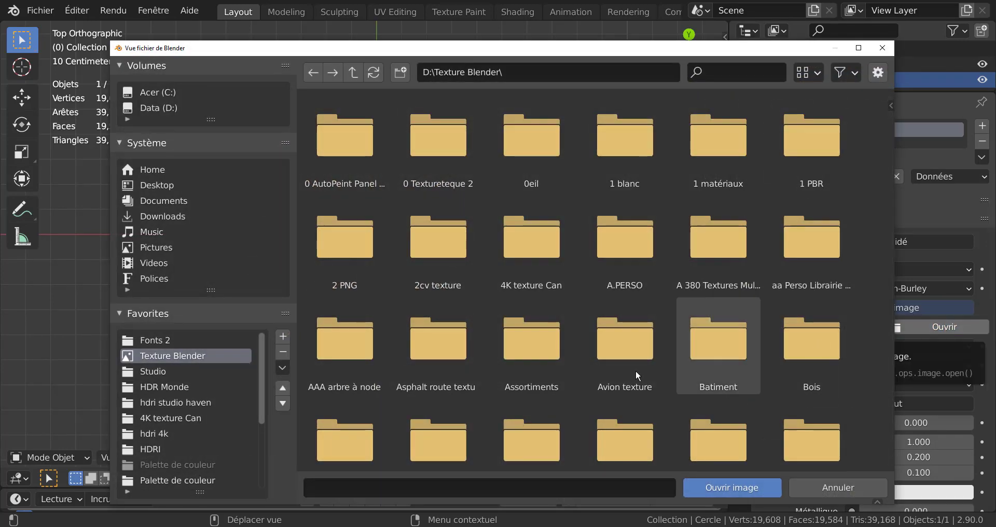
scroll(685, 311, "down", 1)
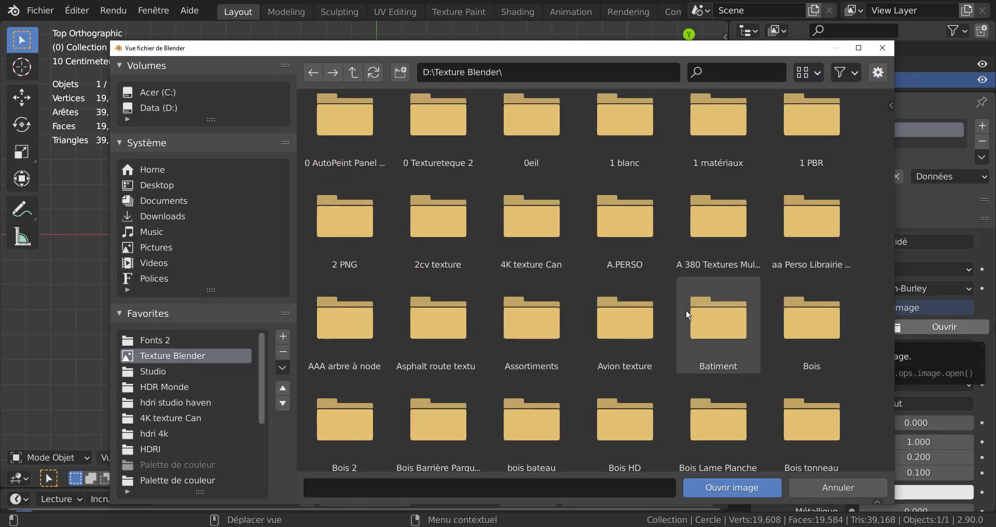
scroll(687, 314, "down", 5)
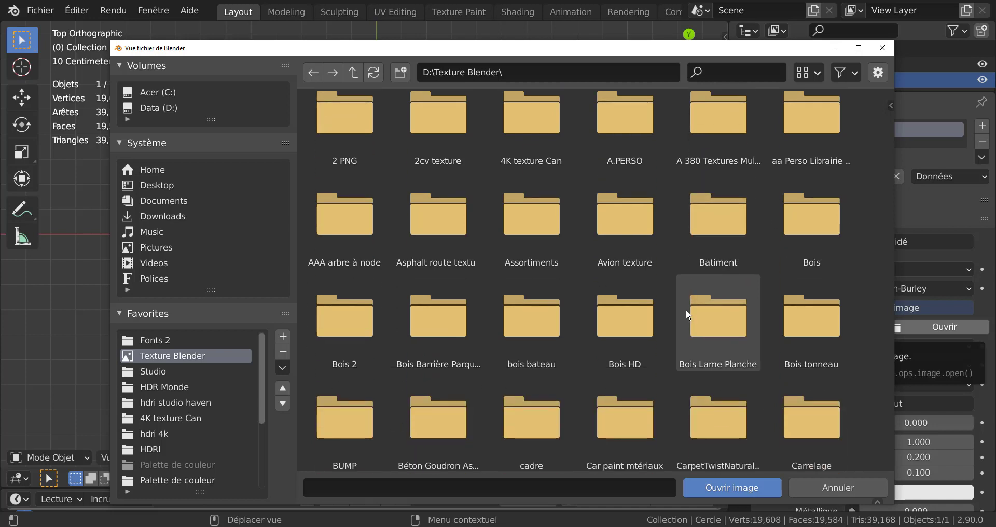
left_click(618, 331)
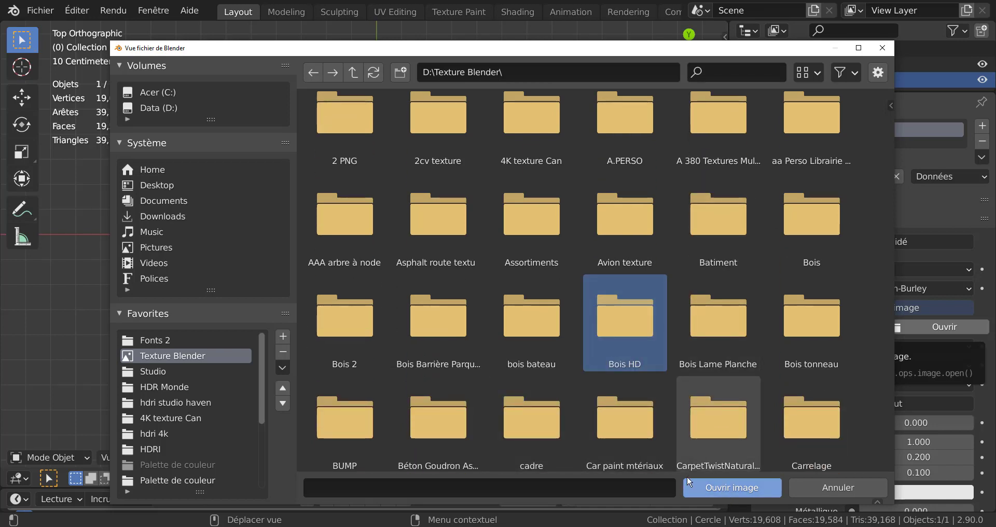
left_click(721, 488)
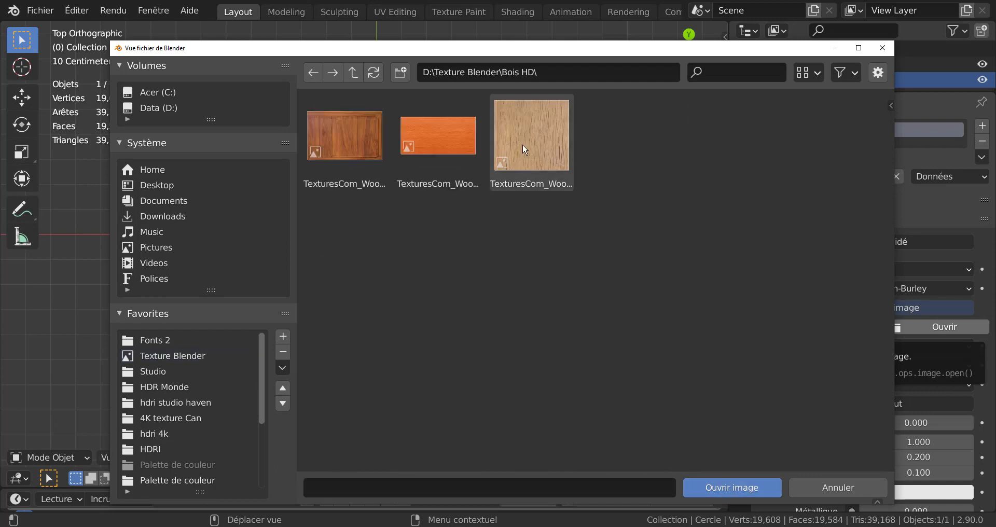
left_click(522, 126)
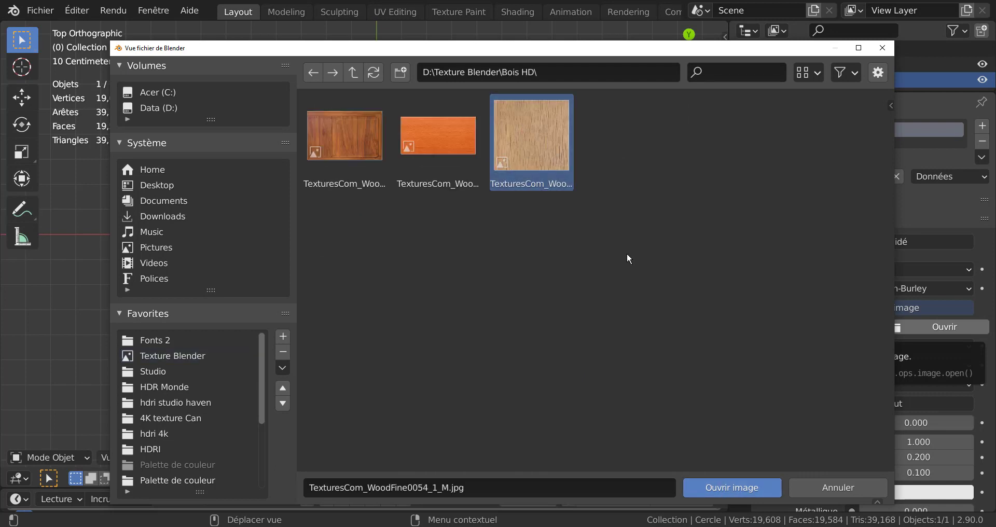
left_click(716, 485)
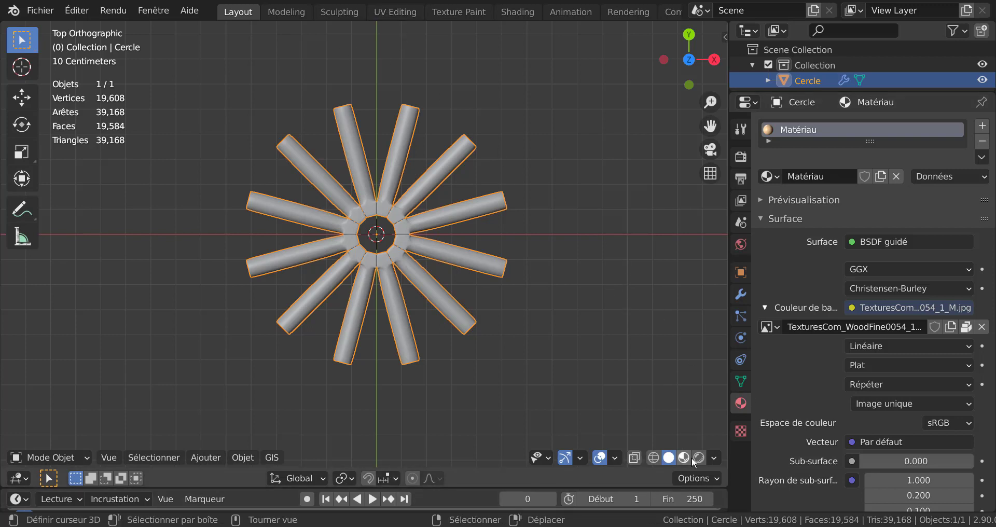
In Edit Mode, select the whole wheel mesh and unwrap it with Smart UV Project at an angle limit of 66
left_click(215, 458)
key("Tab")
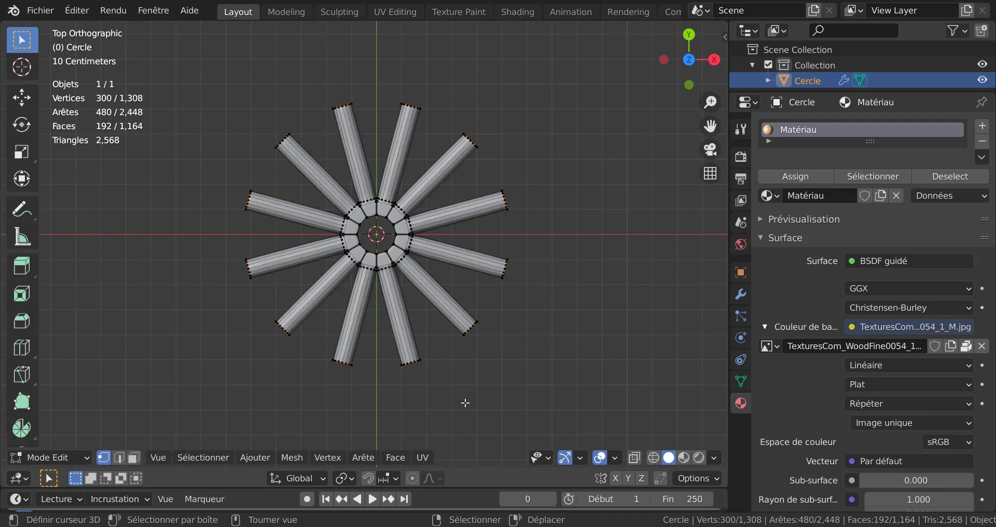
key("a")
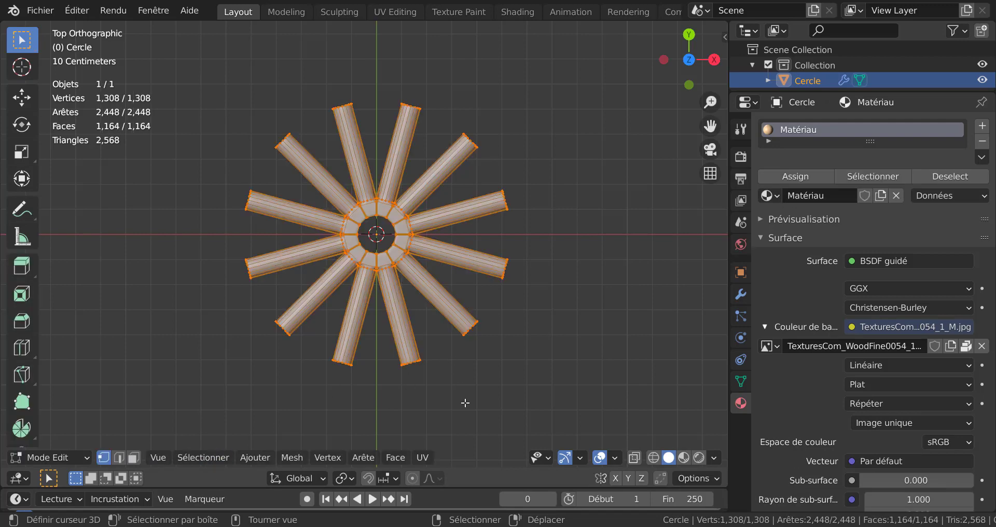
left_click(424, 456)
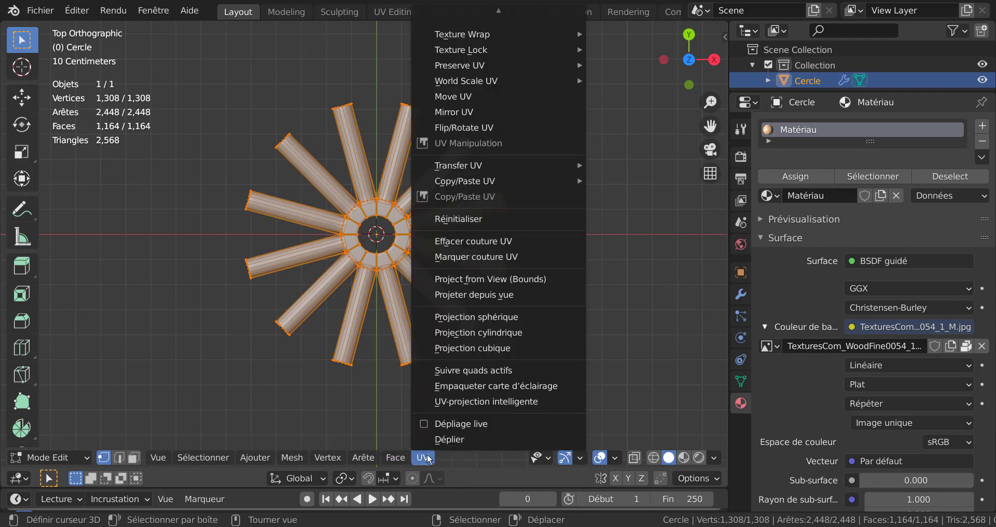
left_click(469, 400)
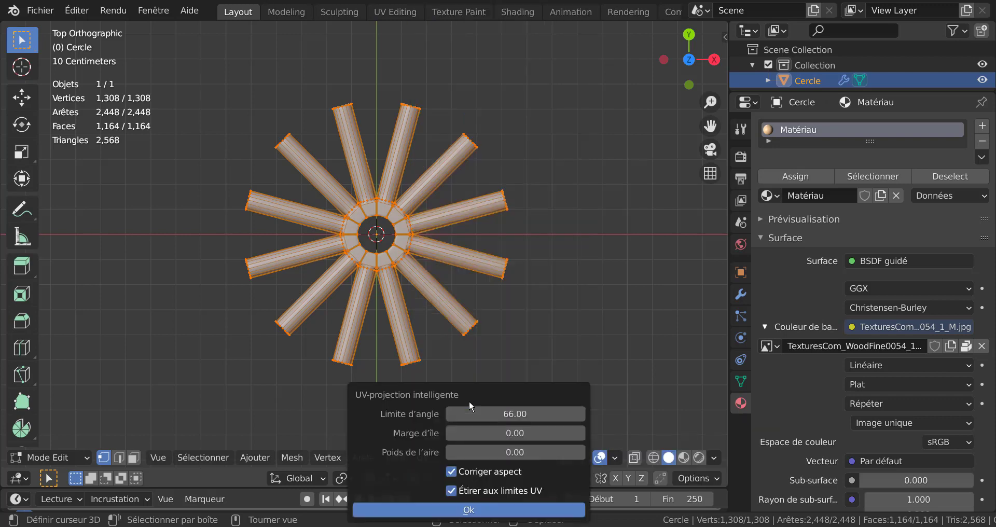
left_click(463, 509)
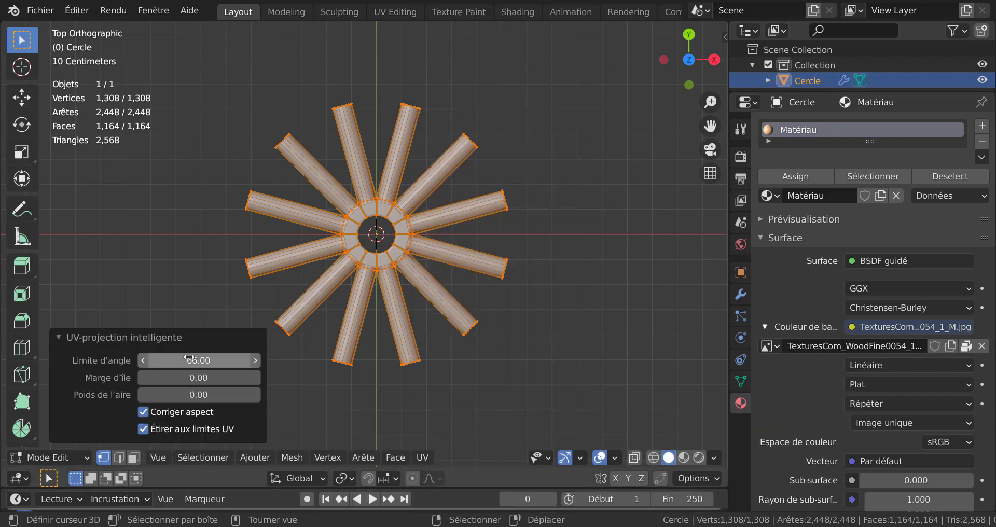
left_click(214, 337)
scroll(519, 258, "up", 2)
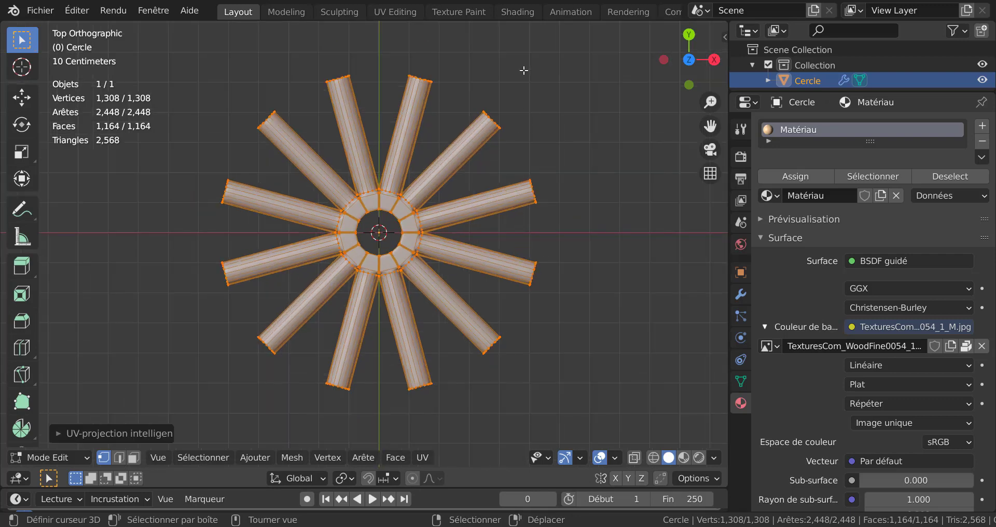
In the Shading workspace, enlarge the node editor and set the Principled BSDF's roughness to 0.118 and sheen tint to 0
scroll(841, 356, "down", 7)
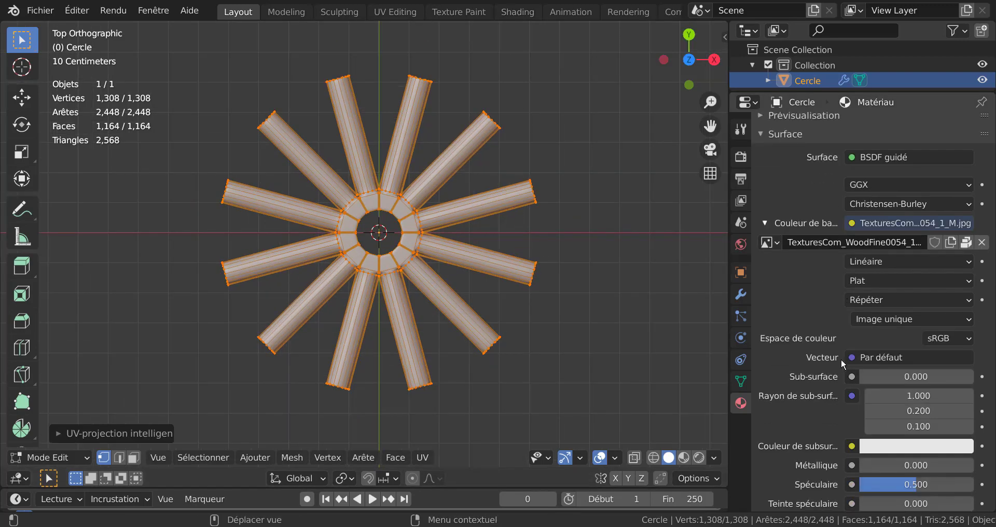
scroll(841, 359, "up", 4)
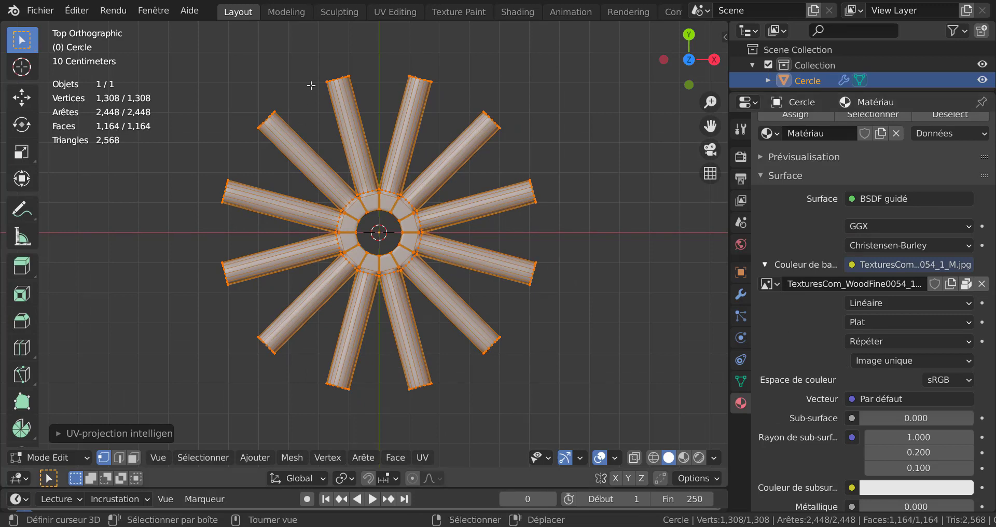
left_click(515, 12)
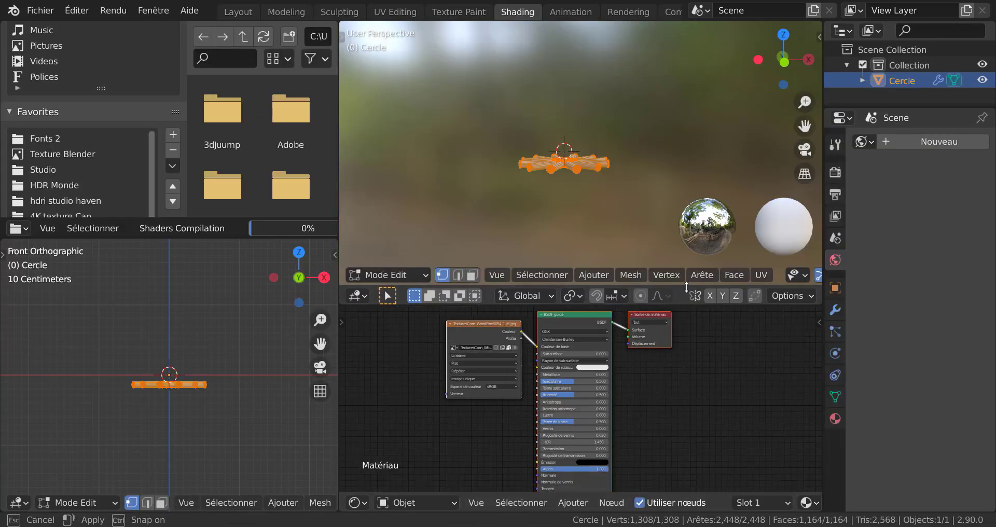
left_click_drag(596, 306, 596, 144)
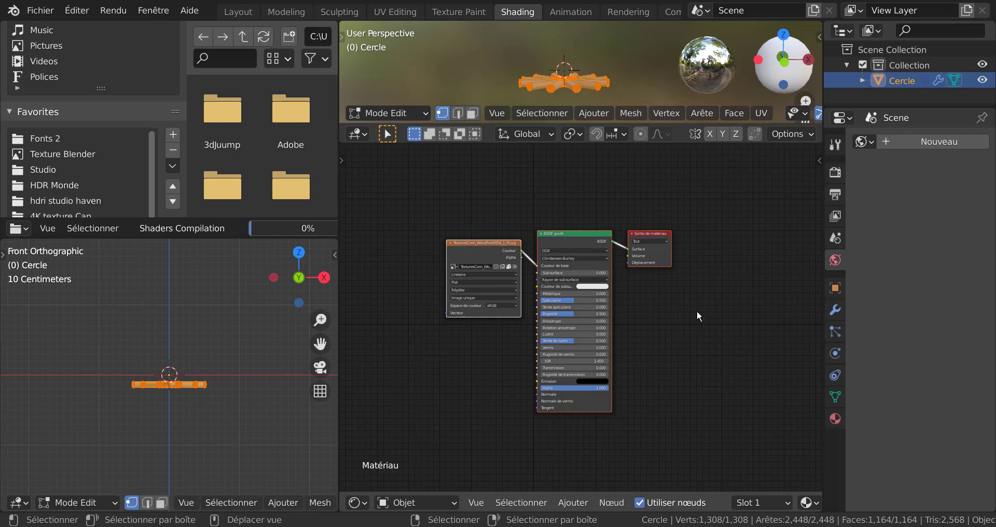
middle_click_drag(698, 317, 755, 284)
scroll(689, 306, "up", 1)
scroll(689, 308, "up", 3)
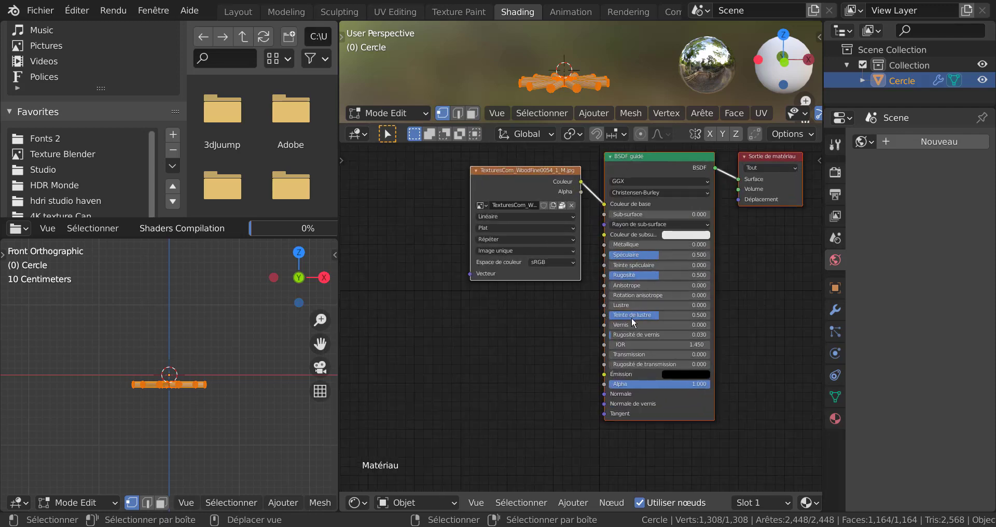
middle_click_drag(559, 358, 559, 381)
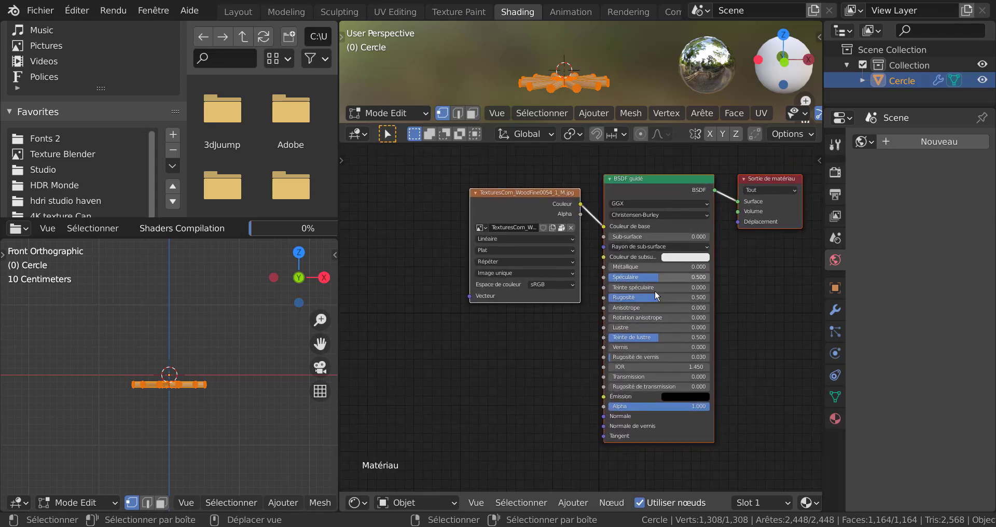
left_click_drag(653, 297, 620, 297)
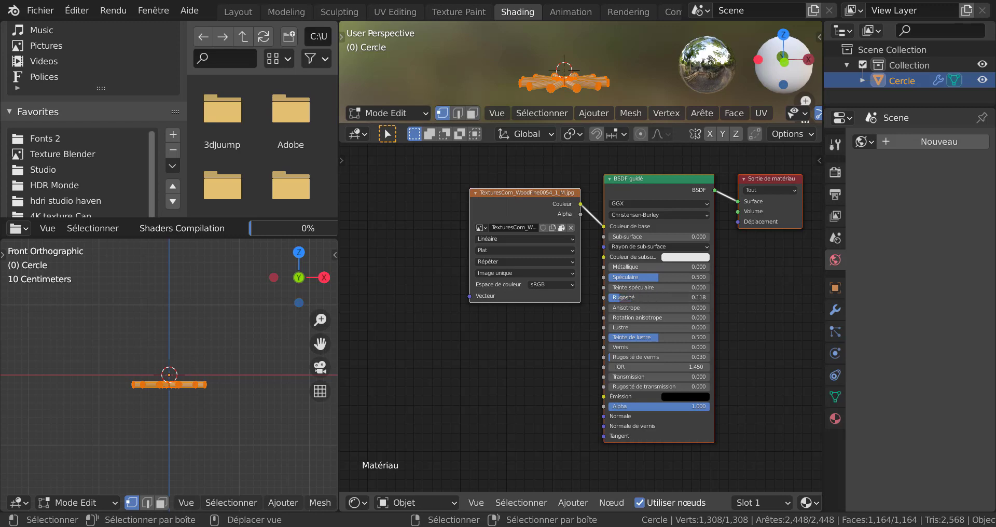
left_click_drag(647, 341, 609, 341)
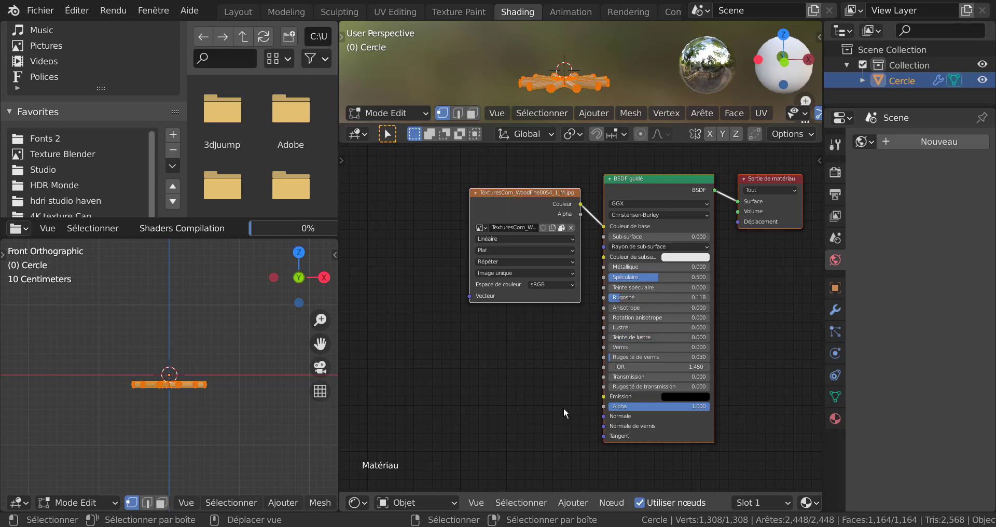
Add a Texture Coordinate node before the wood image texture and connect its UV output to the image's Vector input
left_click(573, 503)
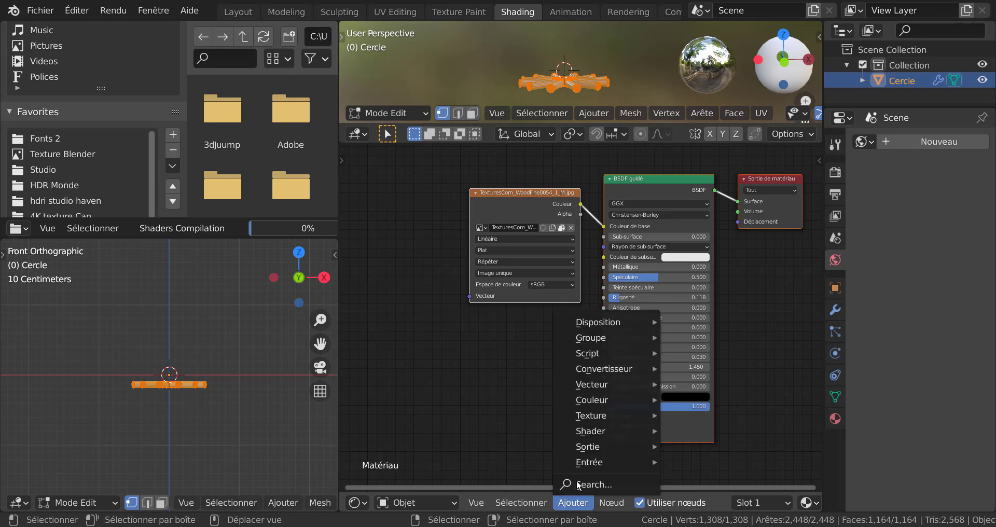
mouse_move(587, 462)
left_click(717, 374)
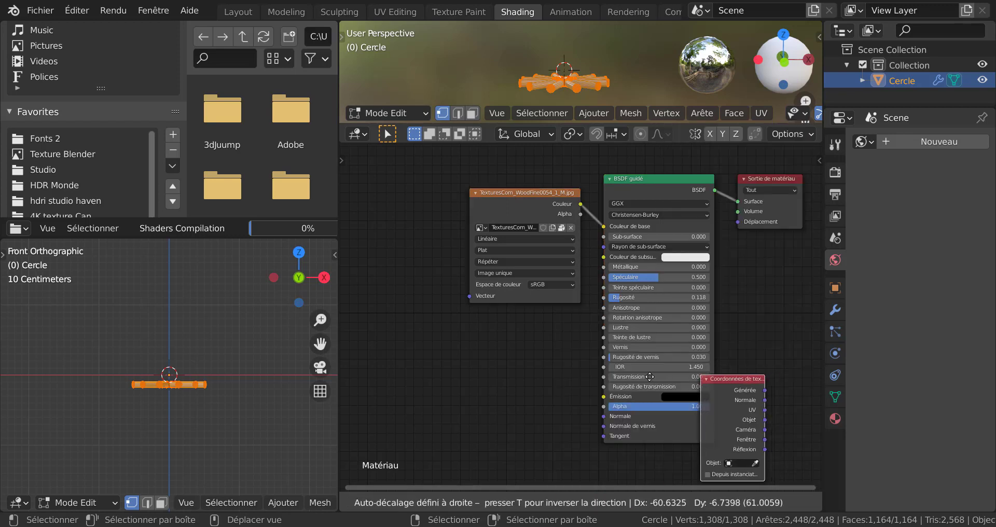
left_click(419, 202)
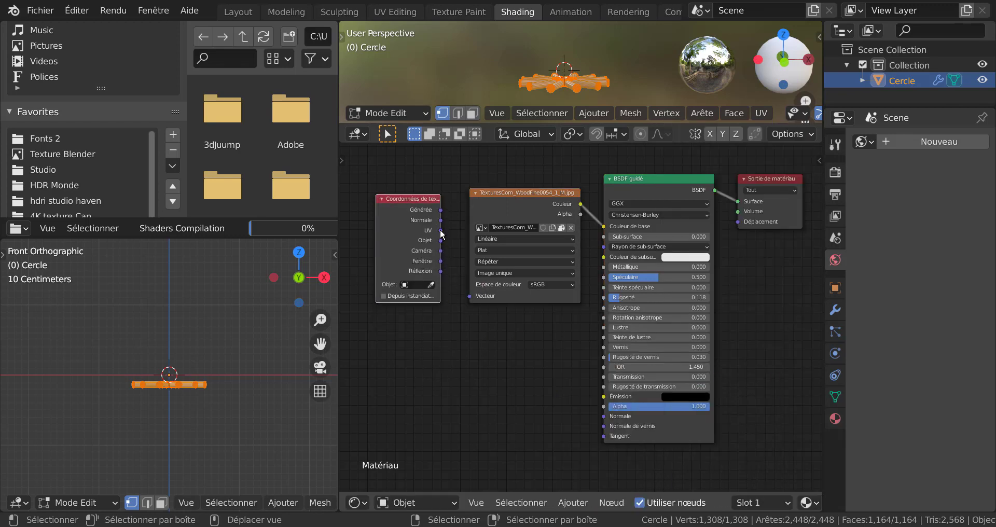
left_click_drag(441, 231, 476, 296)
middle_click_drag(231, 362, 226, 453)
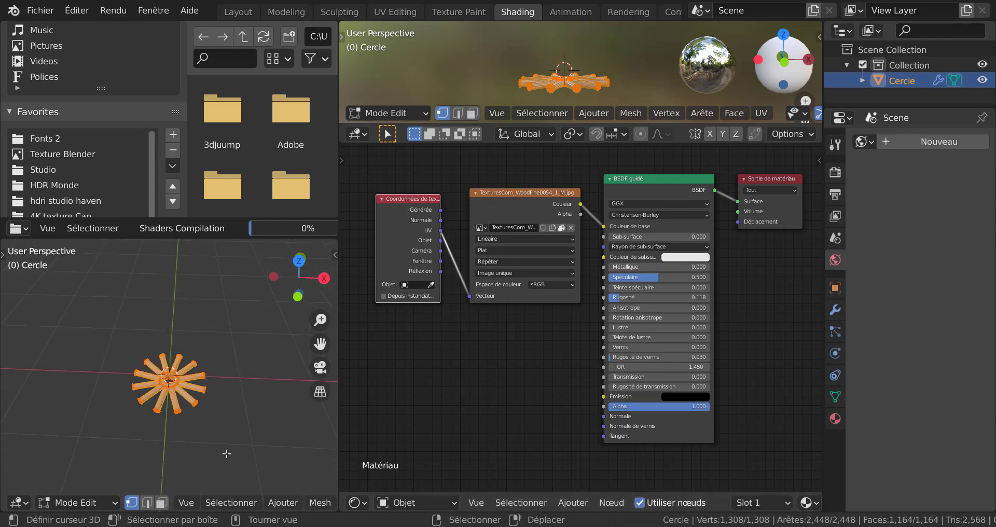
scroll(234, 403, "up", 8)
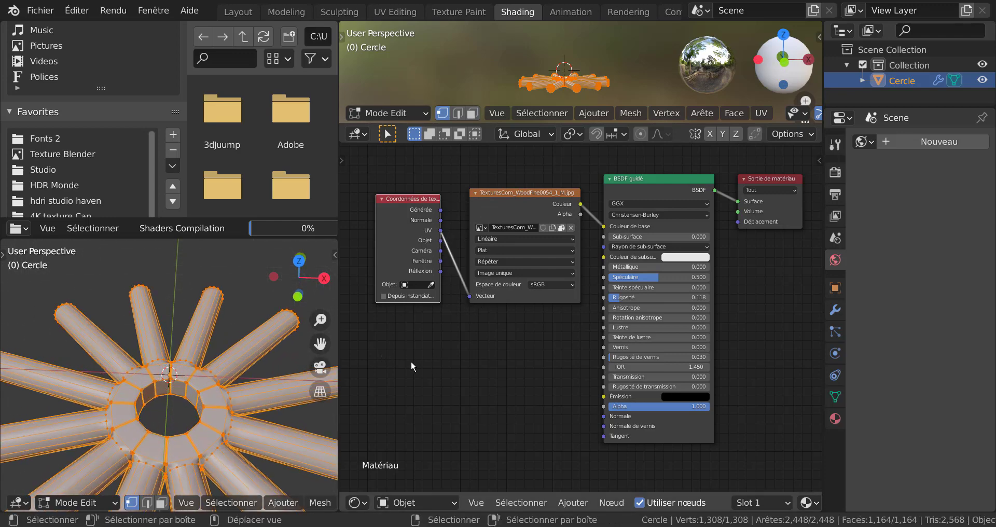
In the UV Editing workspace, show the wheel from above in perspective with Material Preview shading
left_click(394, 12)
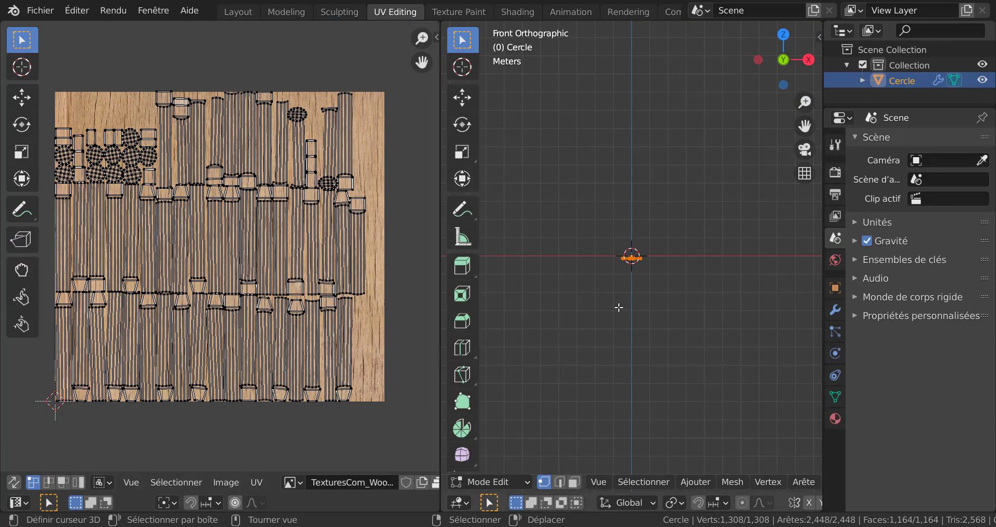
key("KP_7")
key("KP_5")
scroll(621, 309, "up", 10)
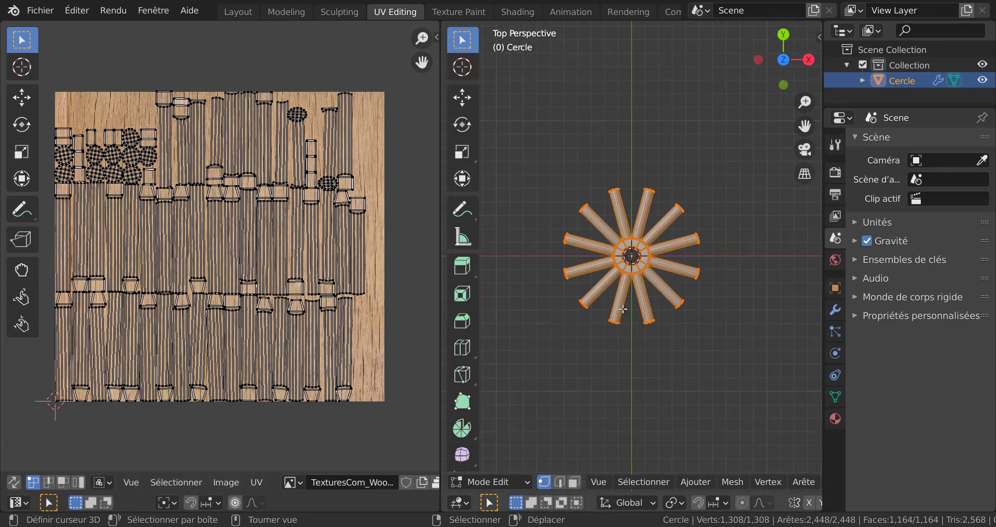
scroll(797, 487, "down", 5)
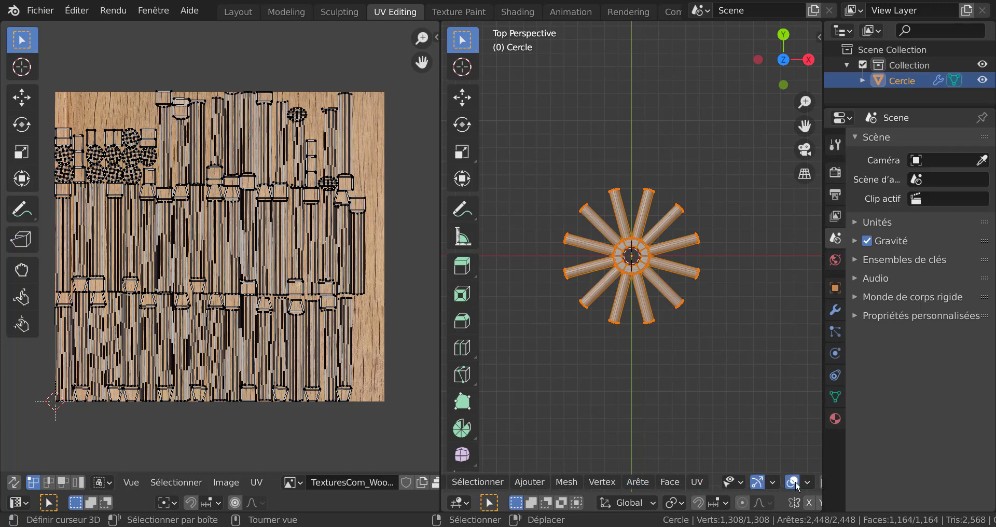
scroll(798, 487, "down", 4)
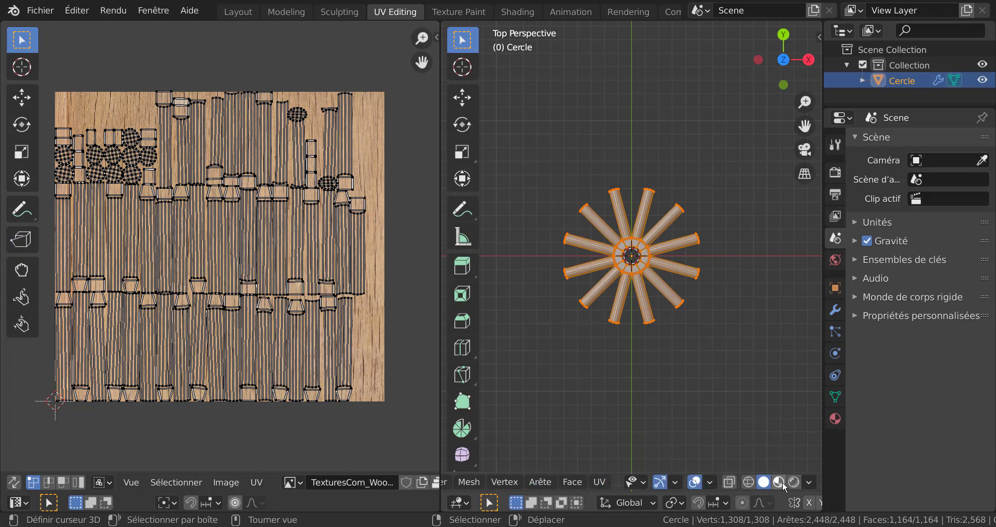
left_click(778, 482)
Examine how the wood texture falls on the wheel's hub and the inner ends of the spokes
scroll(717, 413, "up", 8)
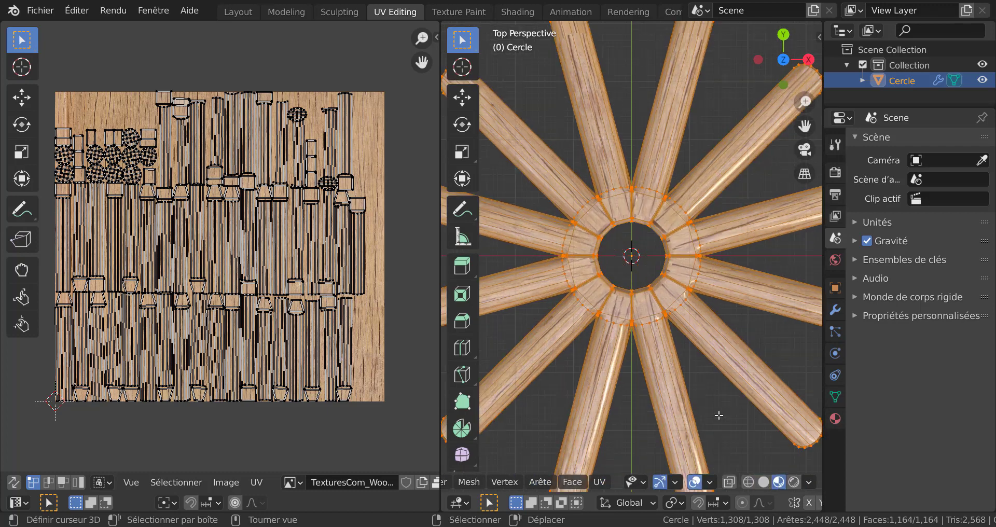
scroll(718, 412, "up", 3)
scroll(707, 390, "down", 2)
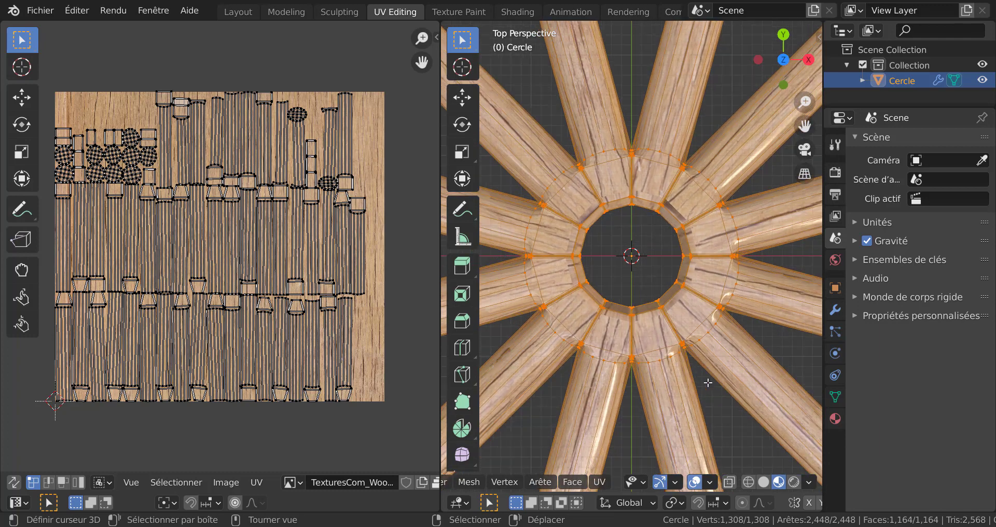
scroll(704, 360, "up", 3)
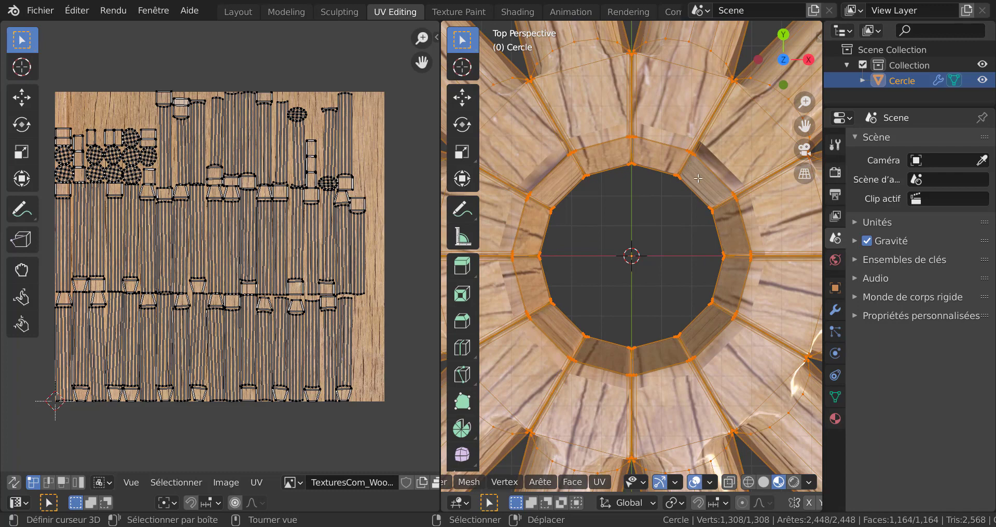
scroll(698, 178, "down", 2)
scroll(695, 181, "up", 2)
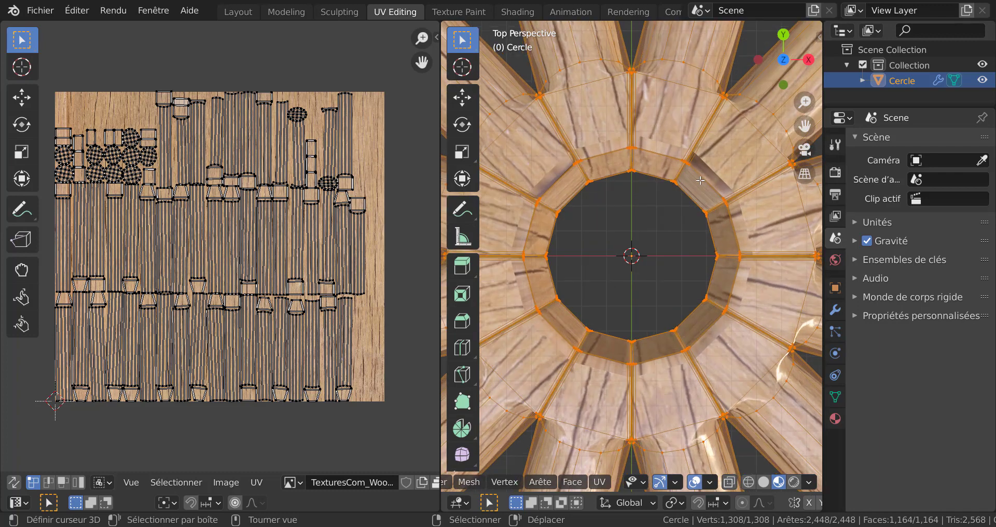
scroll(693, 185, "down", 1)
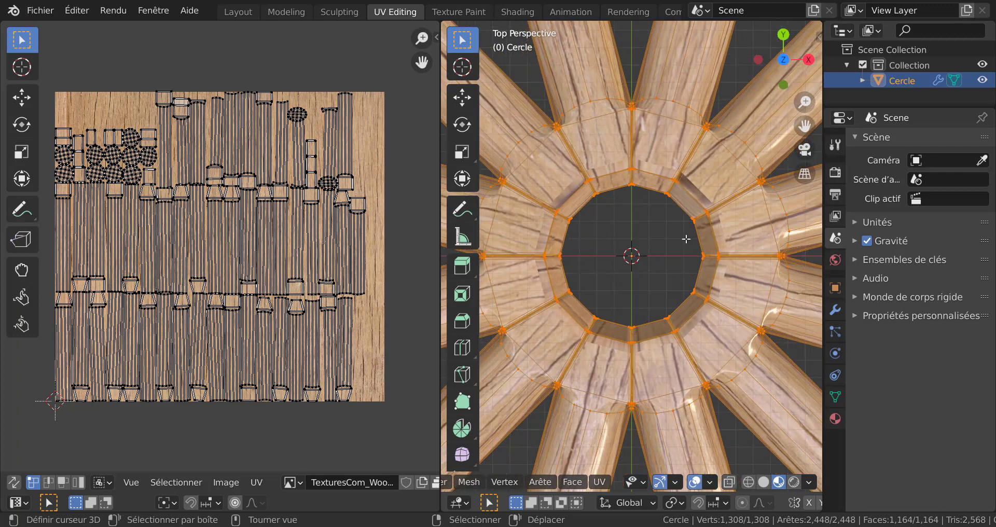
Try scaling up all the wheel's UV islands over the wood texture
key("a")
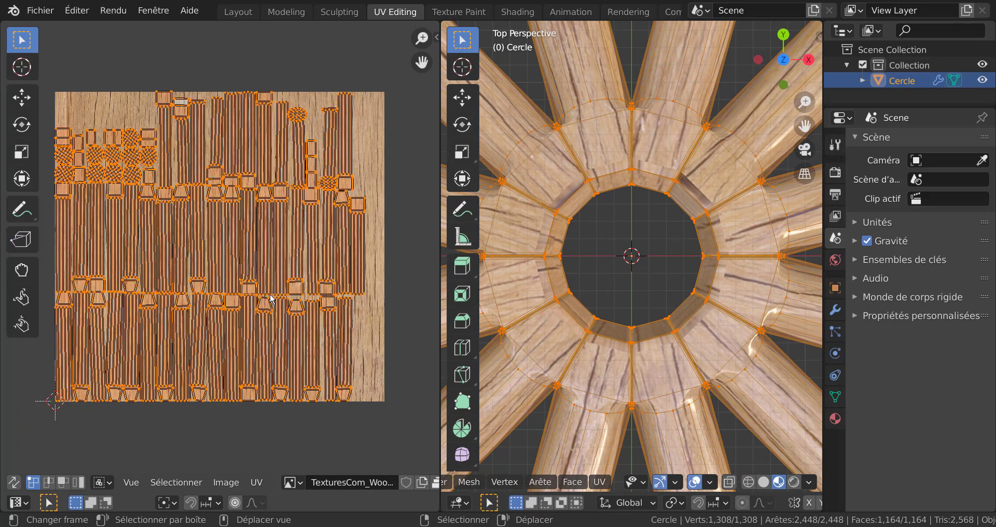
scroll(392, 311, "down", 1)
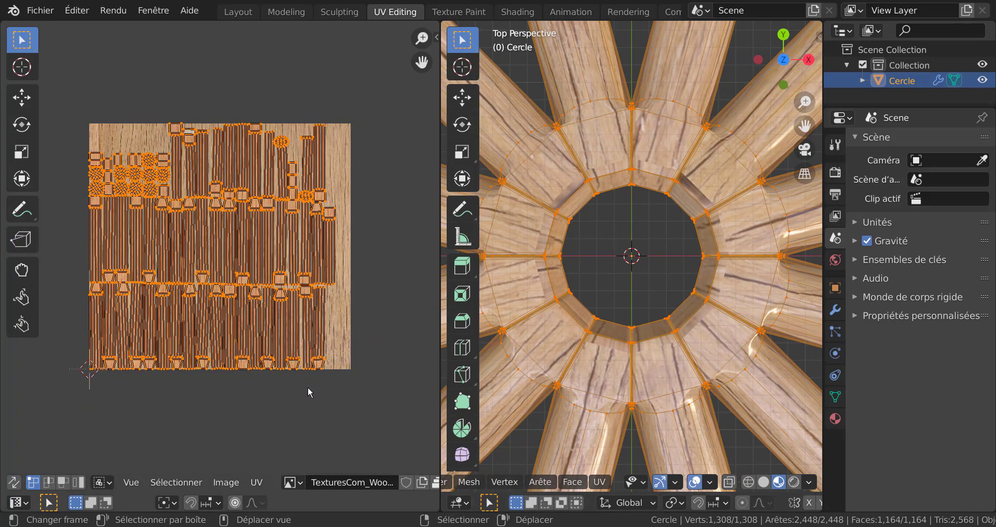
key("s")
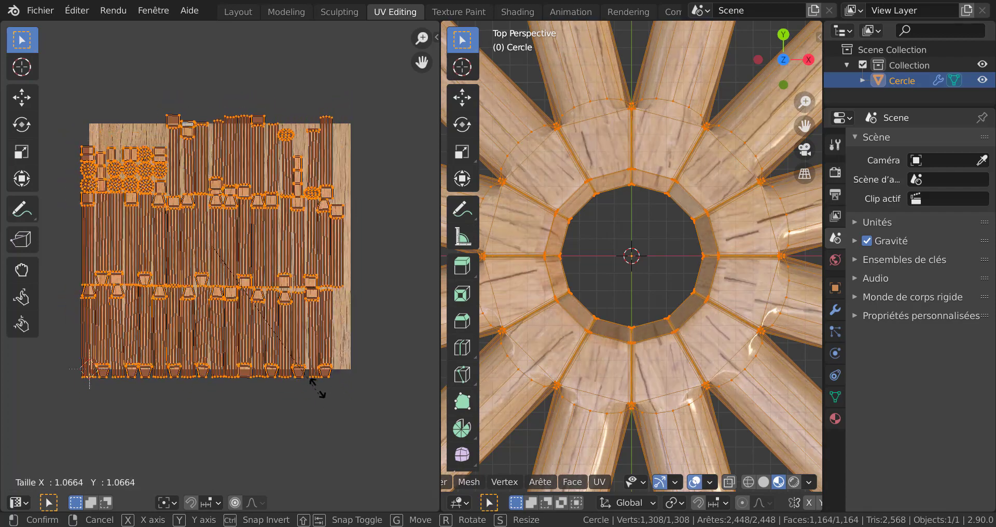
left_click(311, 363)
Add a loop cut around the spoke just clockwise of the positive Y axis and slide it close to the outer end
scroll(554, 273, "down", 6)
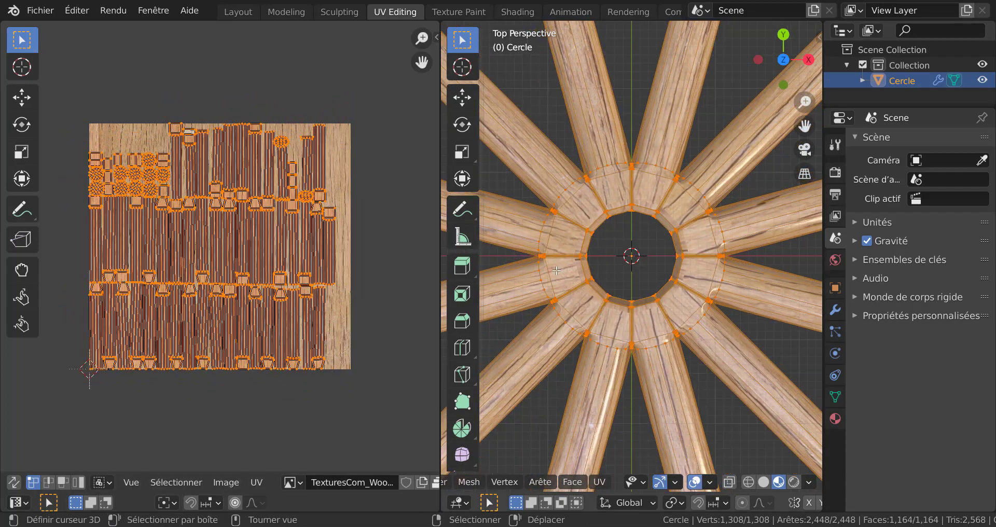
middle_click_drag(611, 244, 753, 327, "shift")
scroll(753, 327, "up", 5)
middle_click_drag(720, 290, 678, 277, "shift")
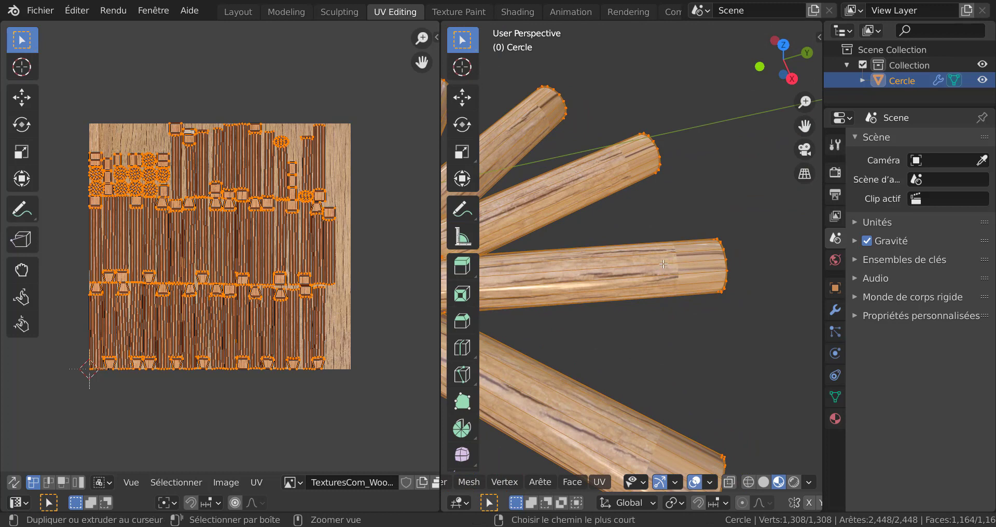
key("ctrl+r")
left_click(662, 264)
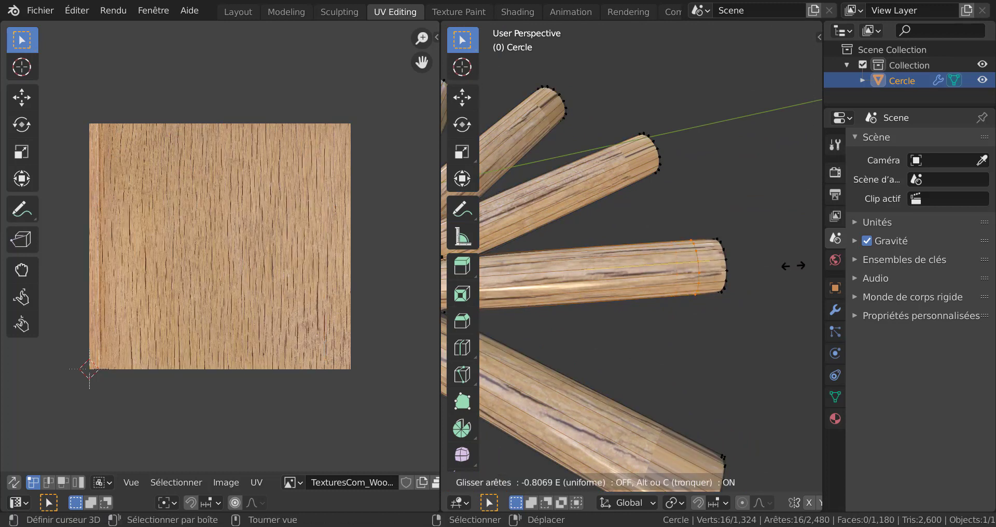
left_click(809, 269)
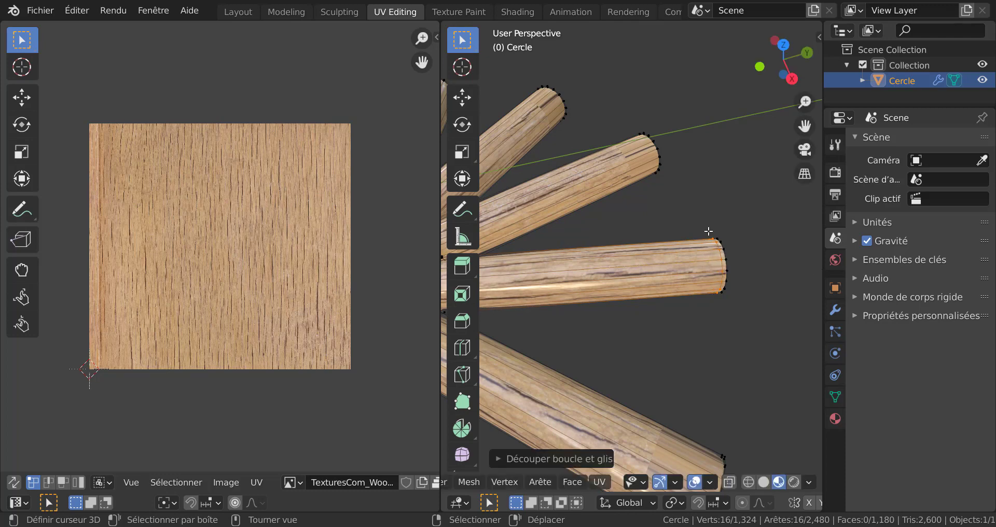
From the top view, add loop cuts close to the outer ends of the next two clockwise spokes, above the X axis
key("KP_7")
scroll(713, 249, "down", 2)
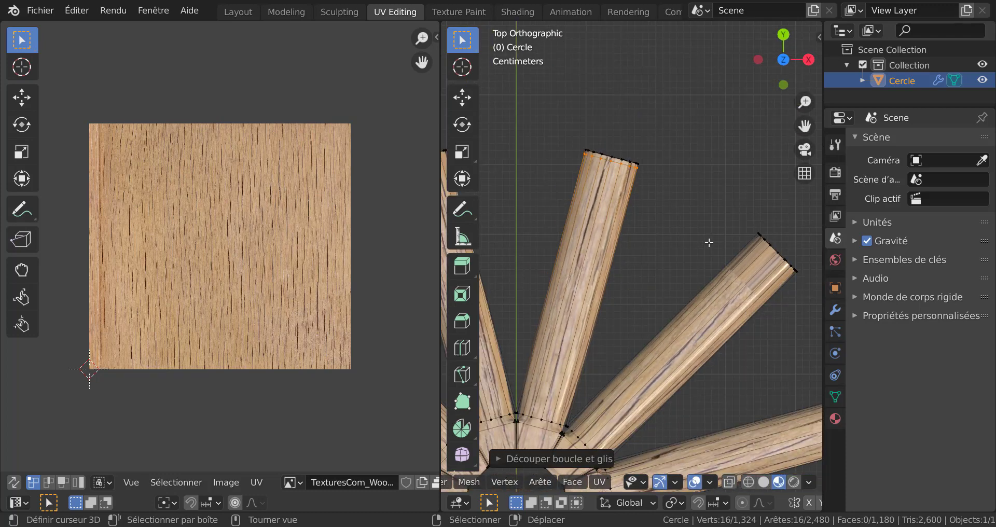
middle_click_drag(696, 272, 596, 223, "shift")
scroll(604, 231, "down", 1)
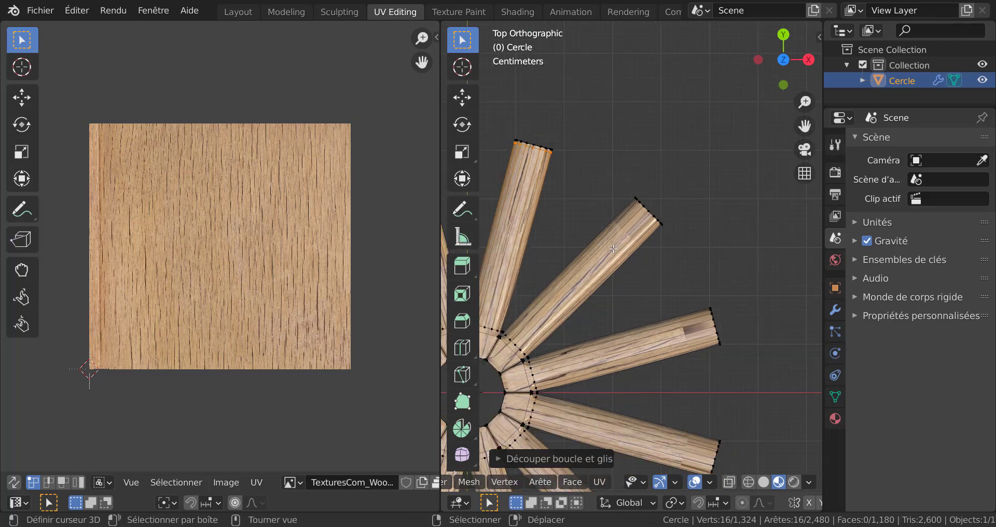
key("ctrl+r")
left_click(609, 270)
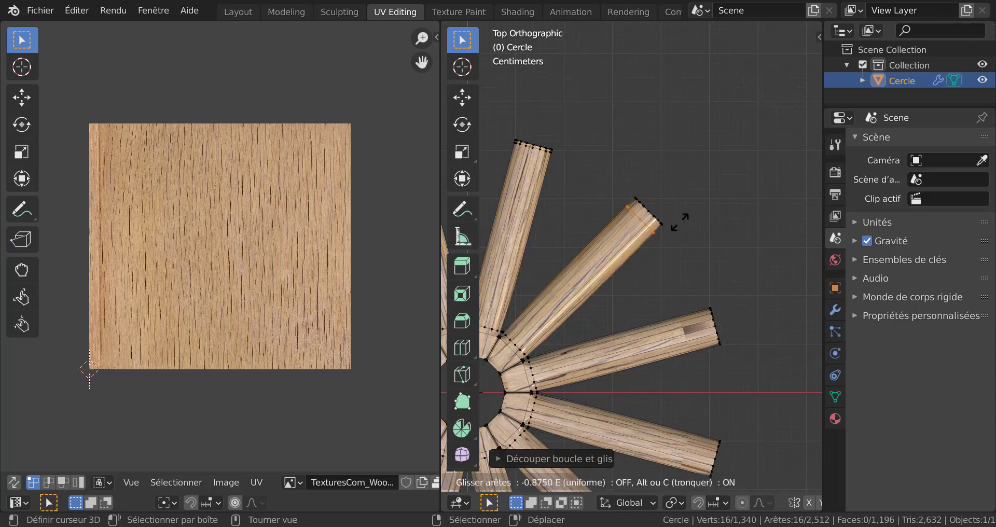
left_click(683, 215)
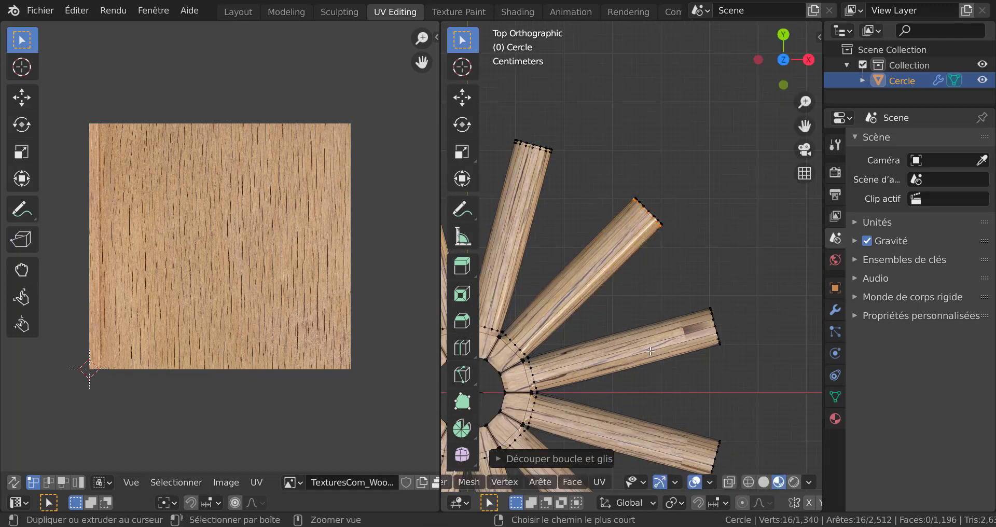
key("ctrl+r")
left_click(650, 351)
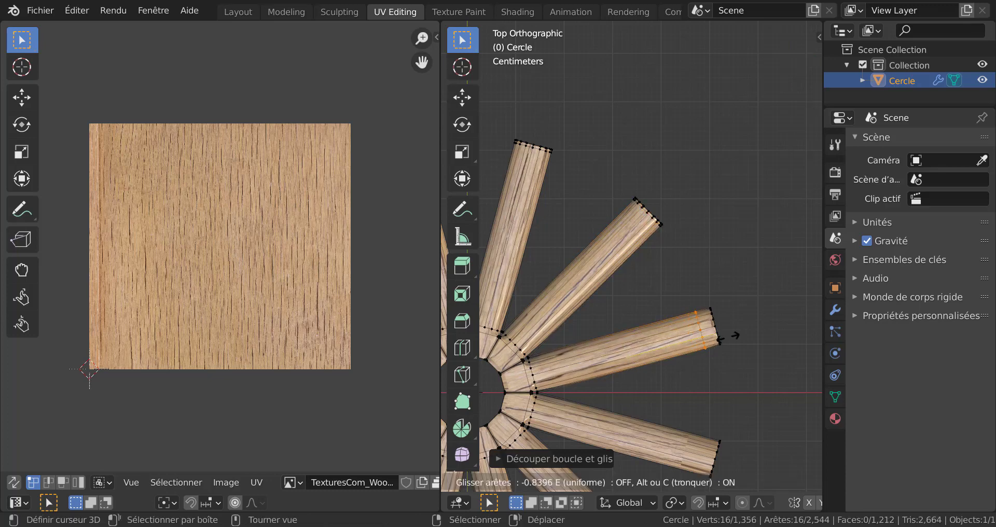
left_click(736, 330)
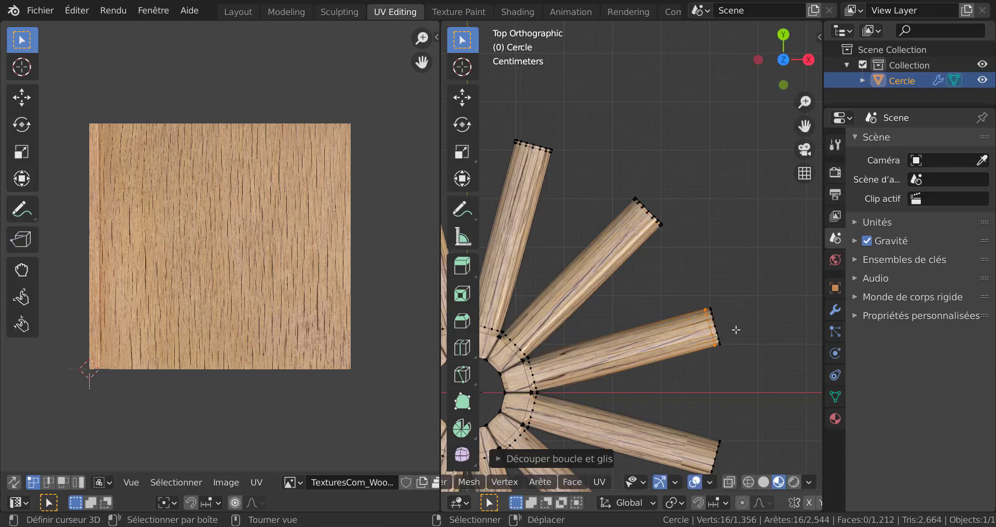
Add loop cuts close to the outer ends of the first two spokes clockwise below the positive X axis
middle_click_drag(711, 381, 679, 257, "shift")
key("ctrl+r")
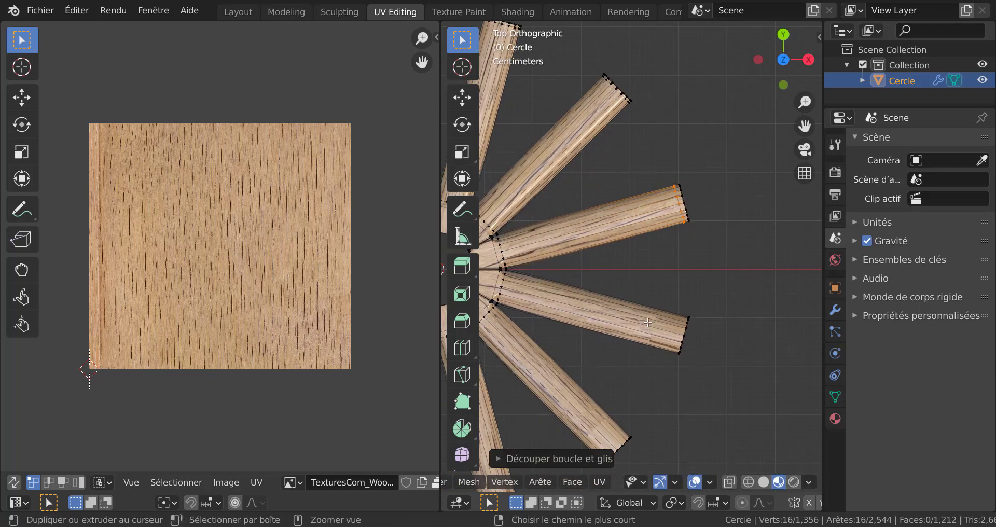
left_click(594, 311)
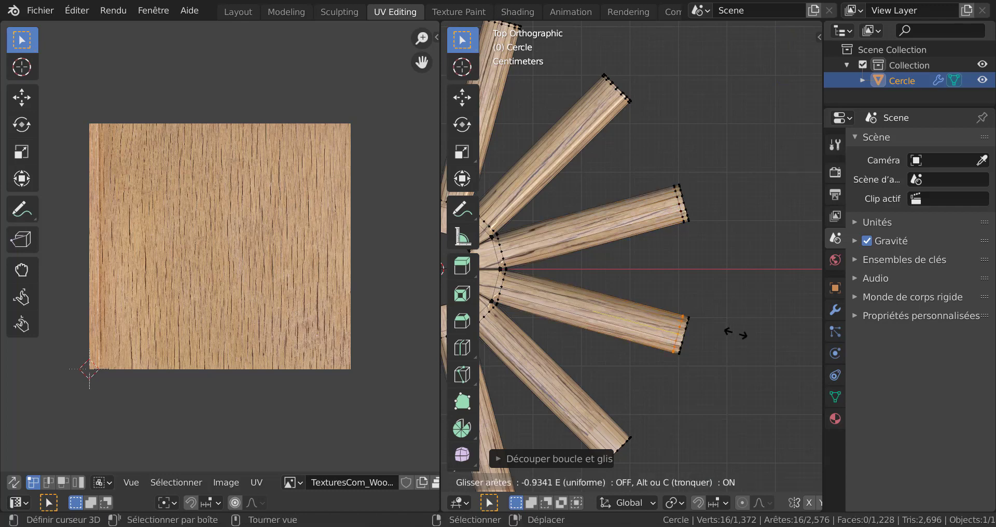
left_click(684, 372)
middle_click_drag(684, 372, 745, 265, "shift")
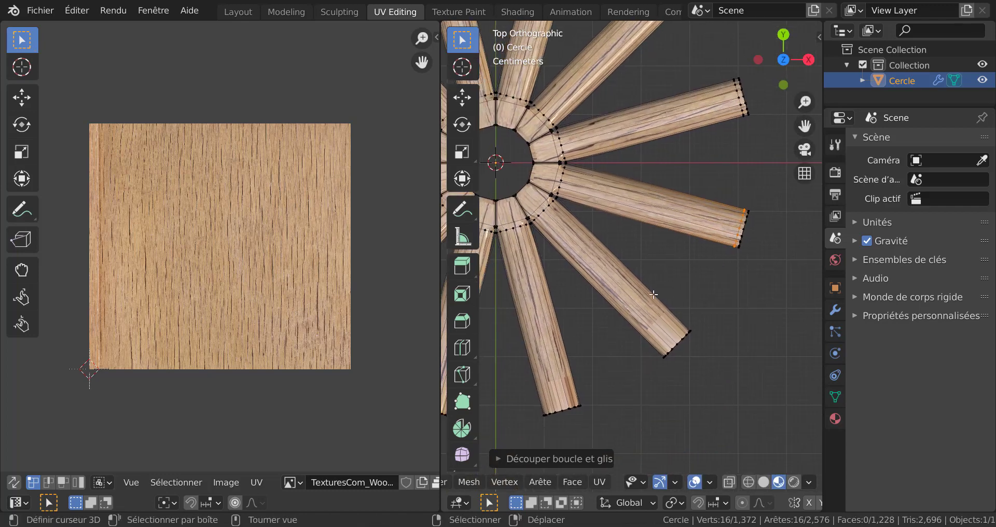
key("ctrl+r")
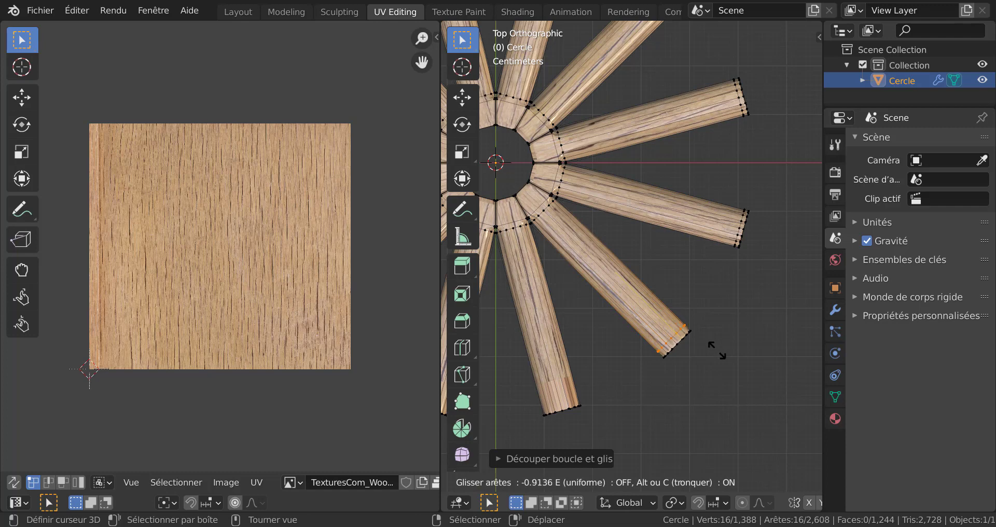
left_click(717, 354)
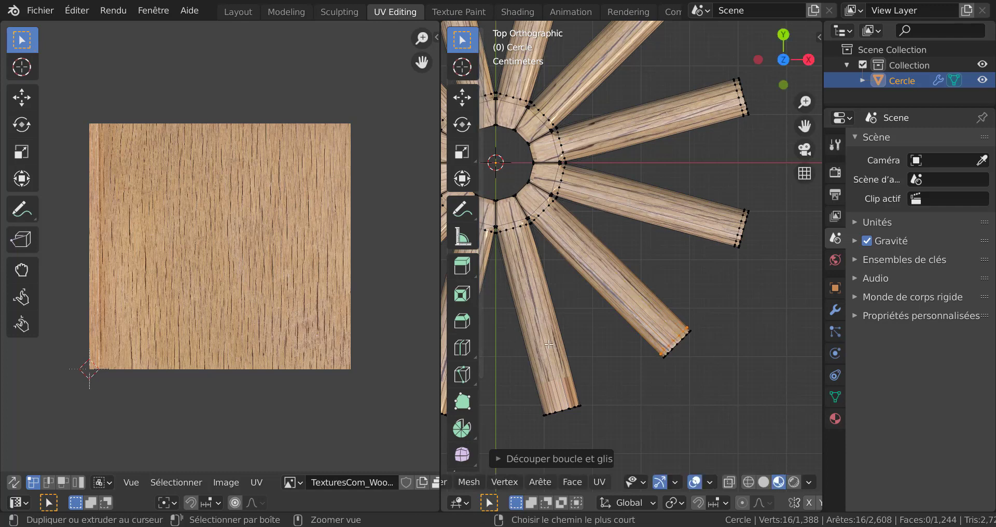
Add loop cuts close to the outer ends of the two spokes on either side of the negative Y axis
key("ctrl+r")
left_click(539, 318)
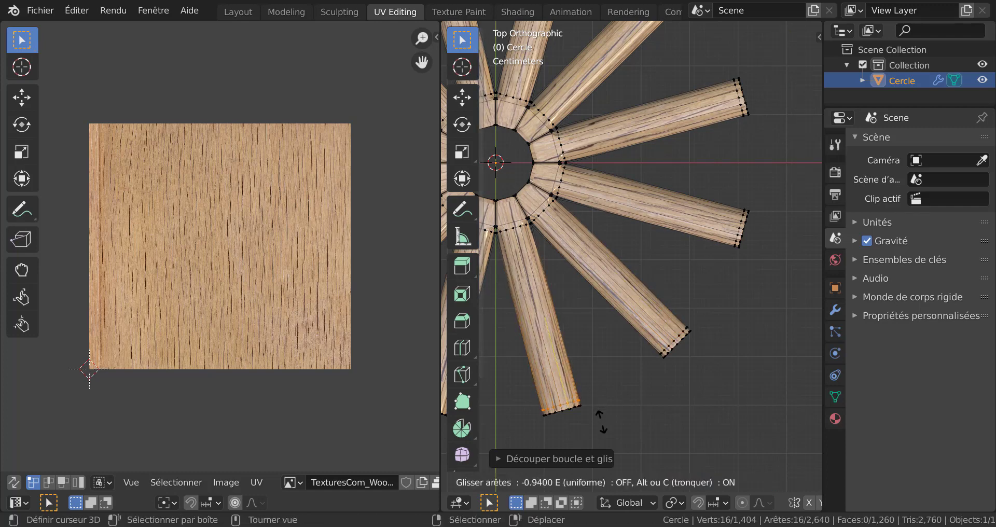
left_click(601, 421)
middle_click_drag(582, 369, 649, 309, "shift")
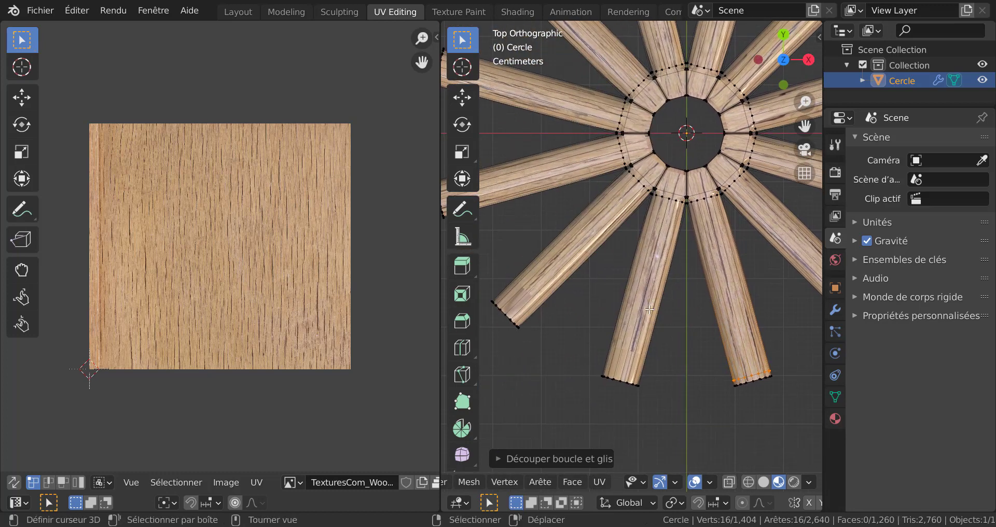
key("ctrl+r")
left_click(649, 310)
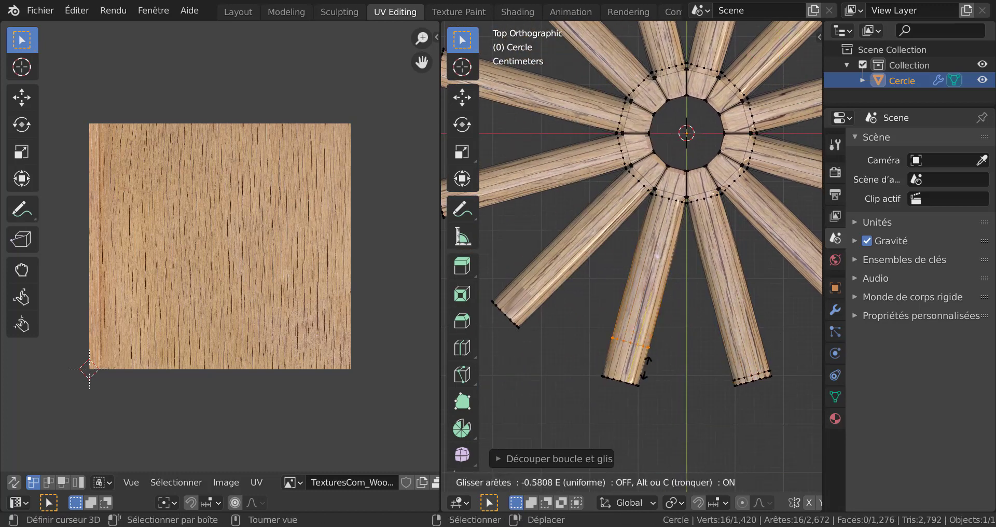
left_click(644, 396)
Add loop cuts close to the outer ends of the next two clockwise spokes, up to the one just below the negative X axis
key("ctrl+r")
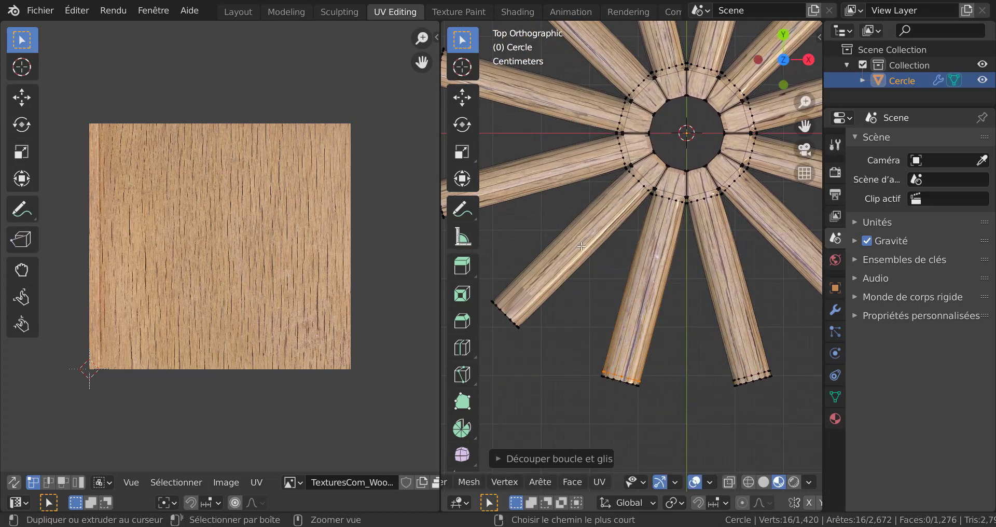
left_click(539, 287)
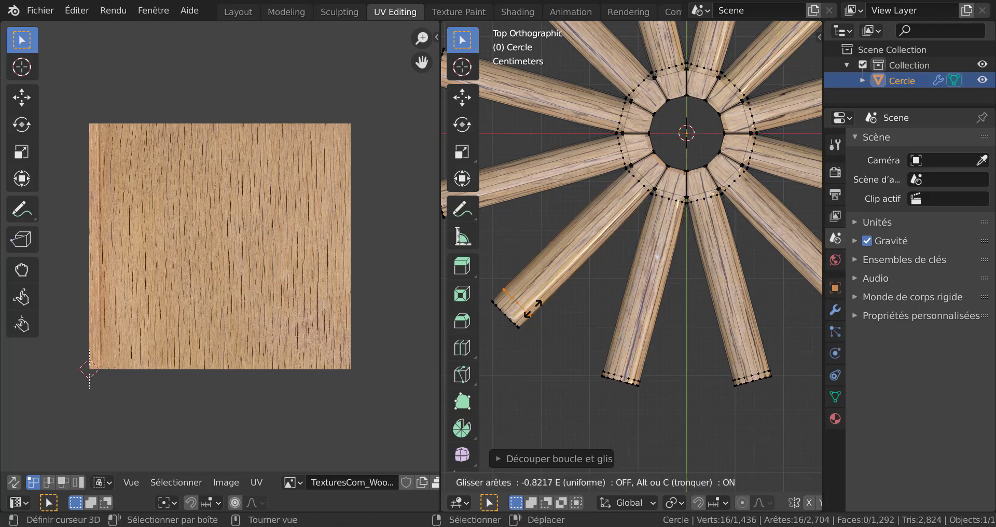
left_click(526, 322)
middle_click_drag(574, 314, 698, 411, "shift")
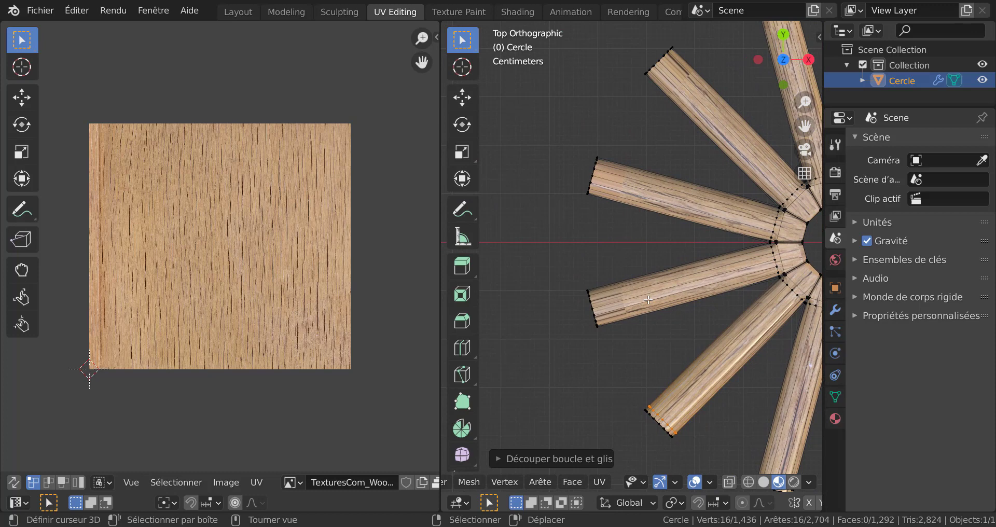
key("ctrl+r")
left_click(675, 292)
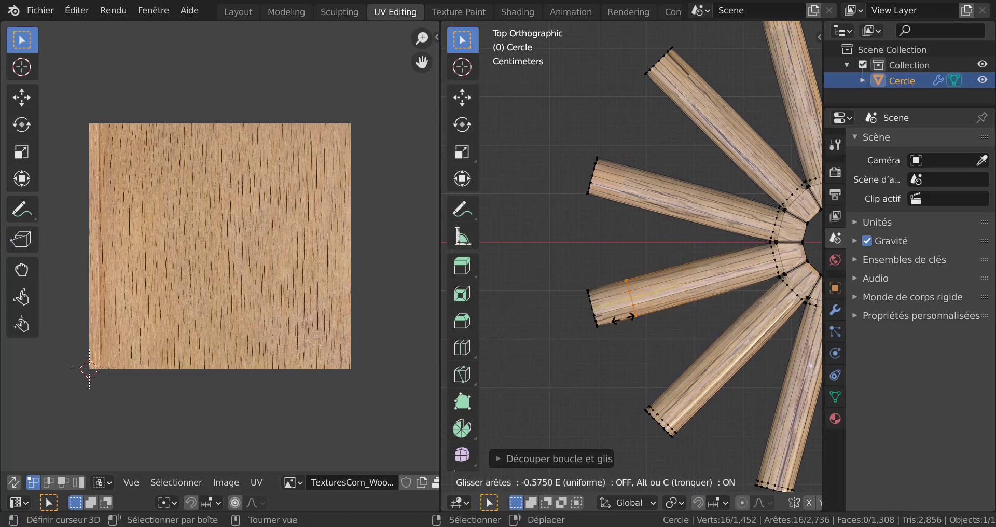
left_click(594, 348)
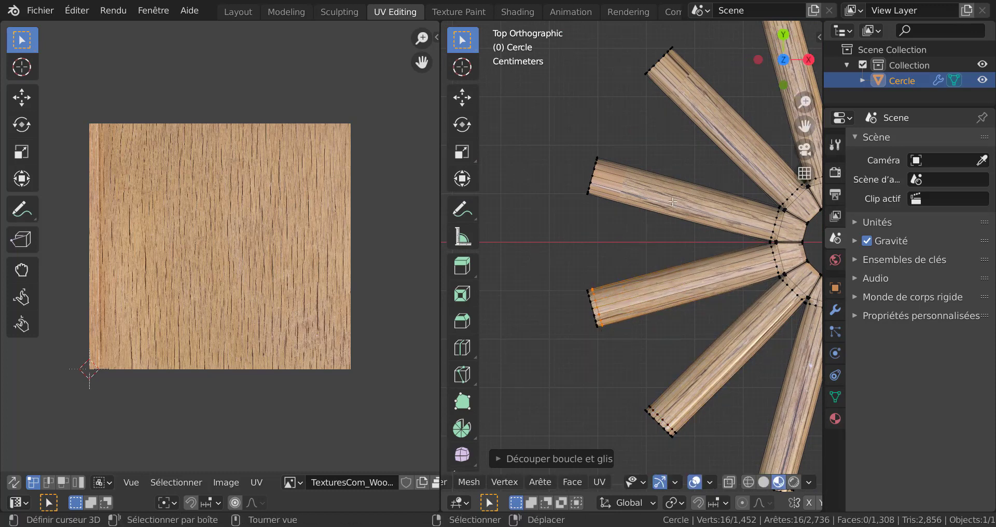
Add loop cuts close to the outer ends of the next two clockwise spokes, starting just above the negative X axis
key("ctrl+r")
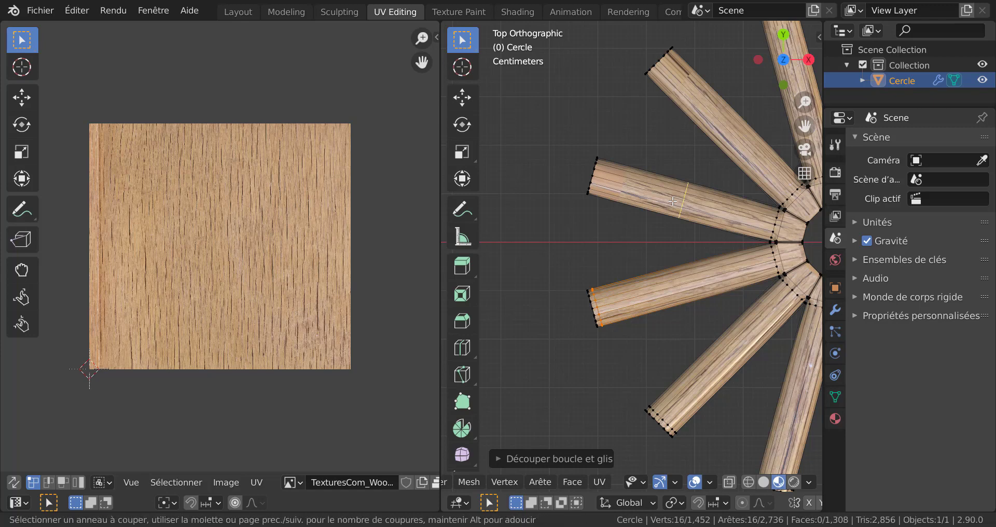
left_click(673, 201)
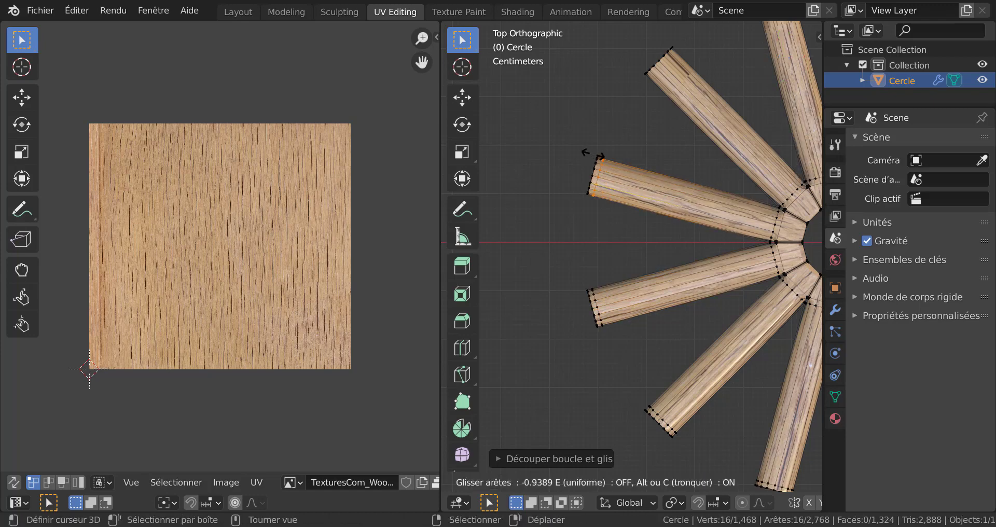
left_click(590, 162)
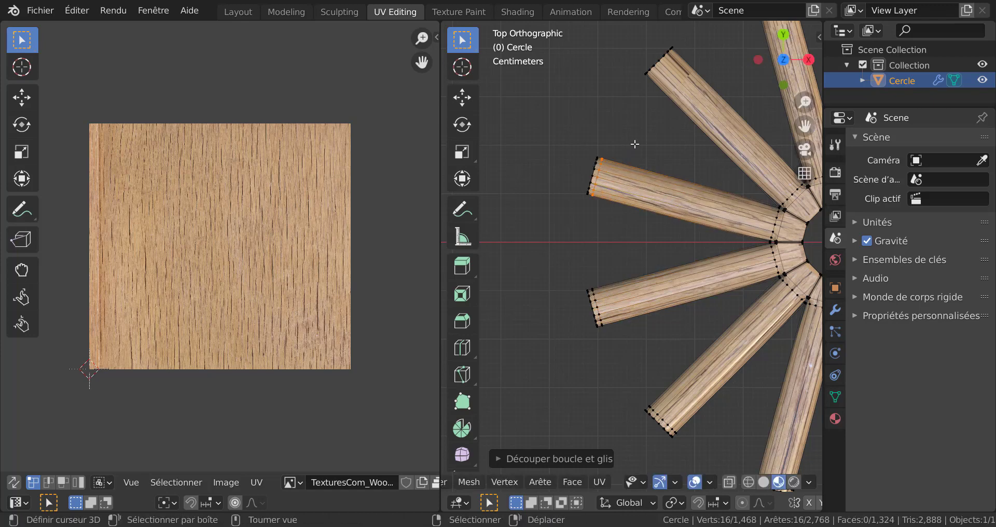
middle_click_drag(634, 145, 536, 260, "shift")
key("ctrl+r")
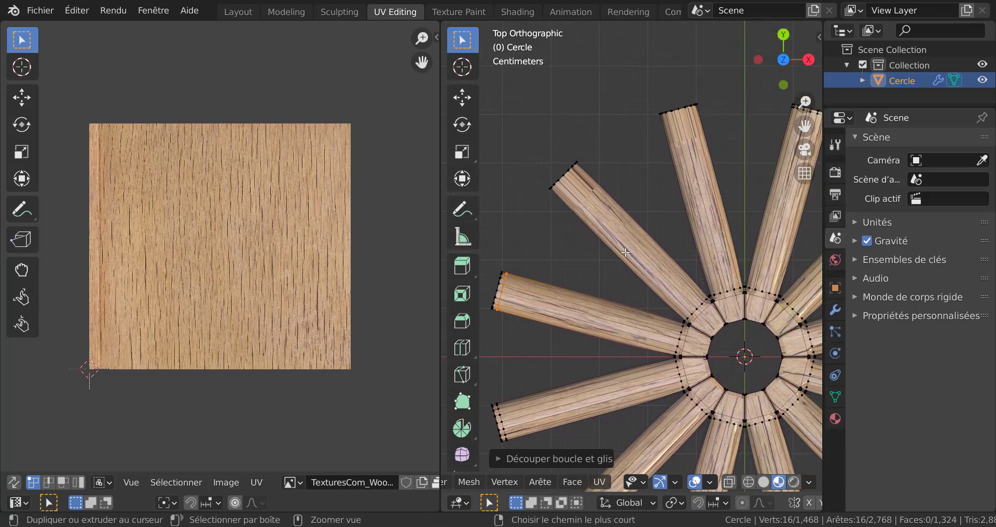
left_click(625, 253)
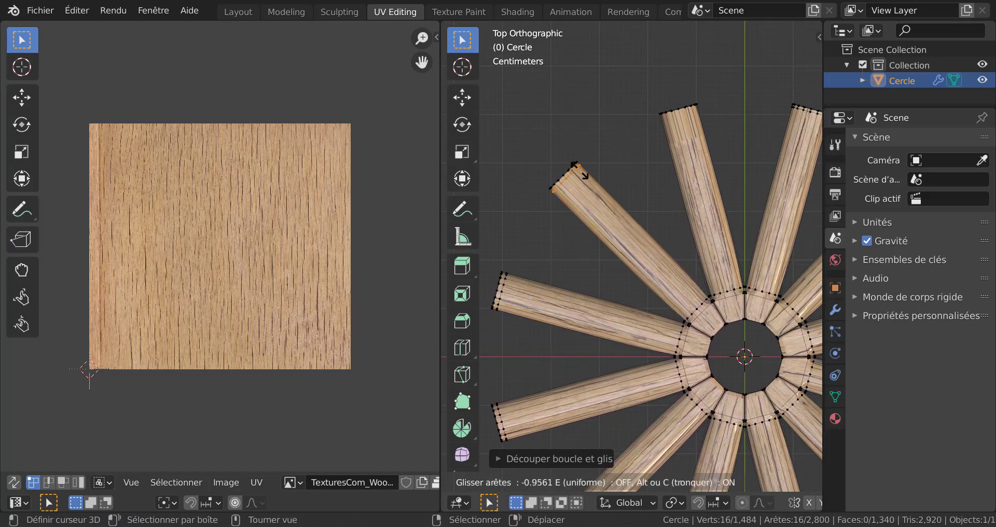
left_click(586, 165)
Add a loop cut close to the outer end of the last spoke, beside the positive Y axis, and return to Object Mode
key("ctrl+r")
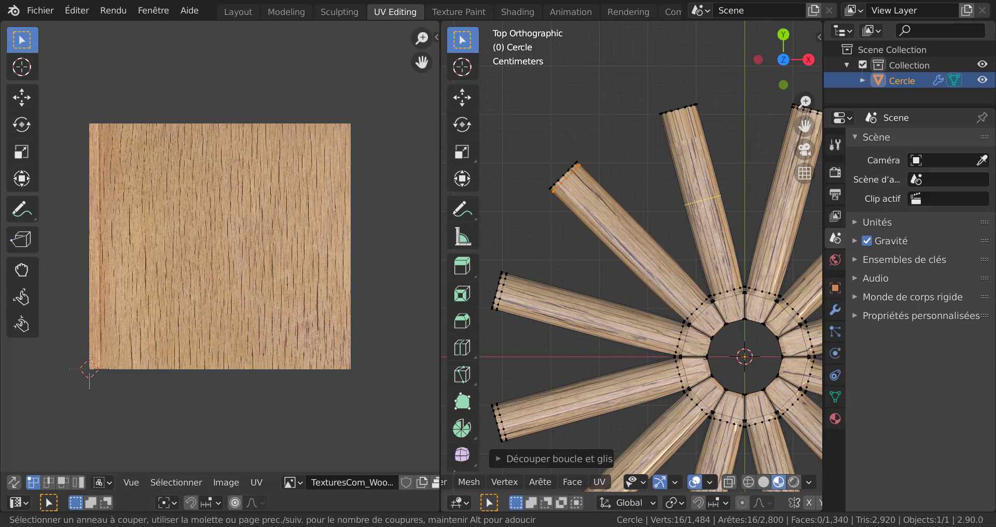
left_click(714, 184)
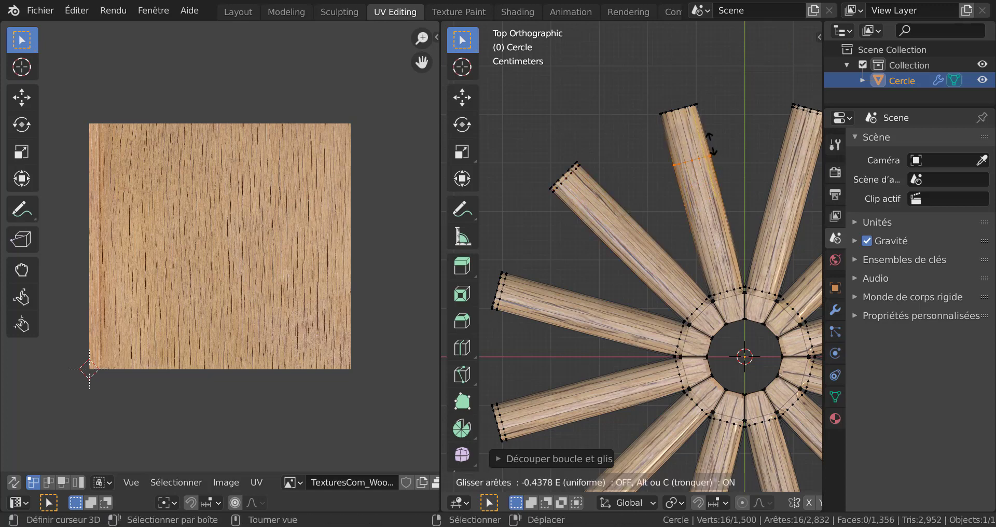
left_click(703, 99)
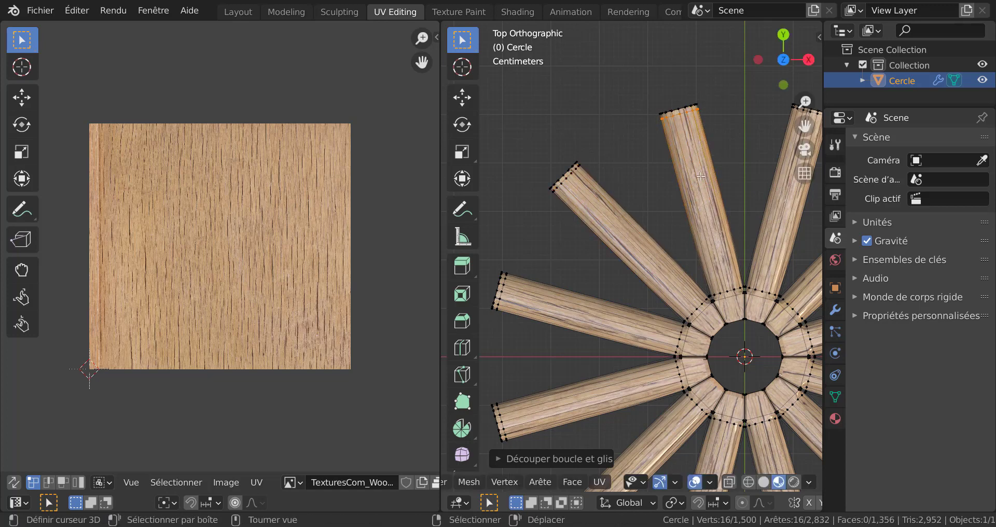
key("Tab")
Enlarge the 3D viewport and examine the wood texture on the spokes and their rounded ends from several angles
scroll(729, 291, "down", 3)
middle_click_drag(729, 290, 648, 269)
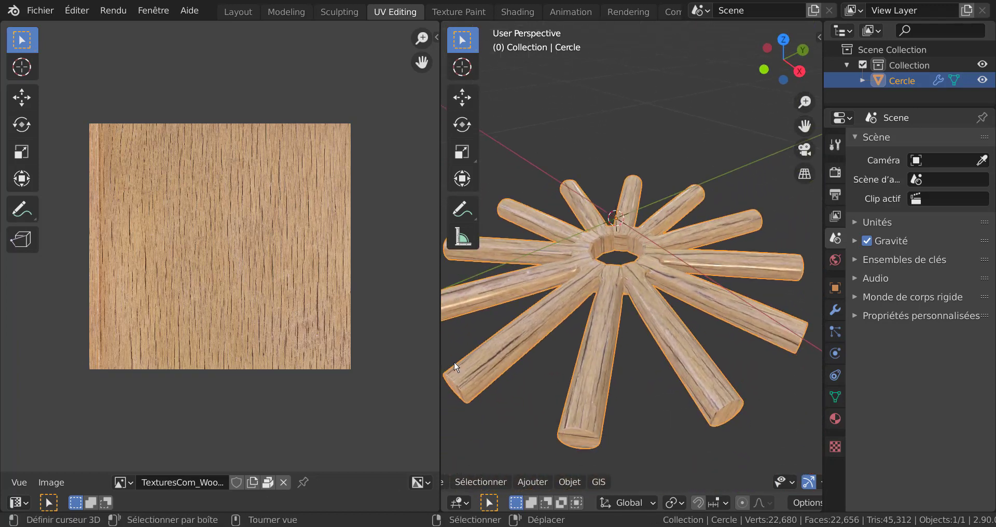
left_click_drag(440, 340, 331, 340)
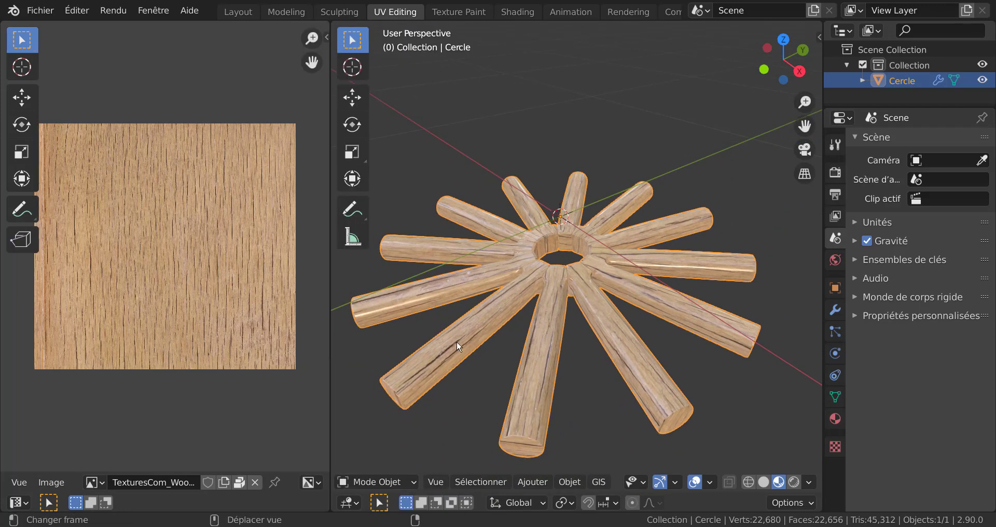
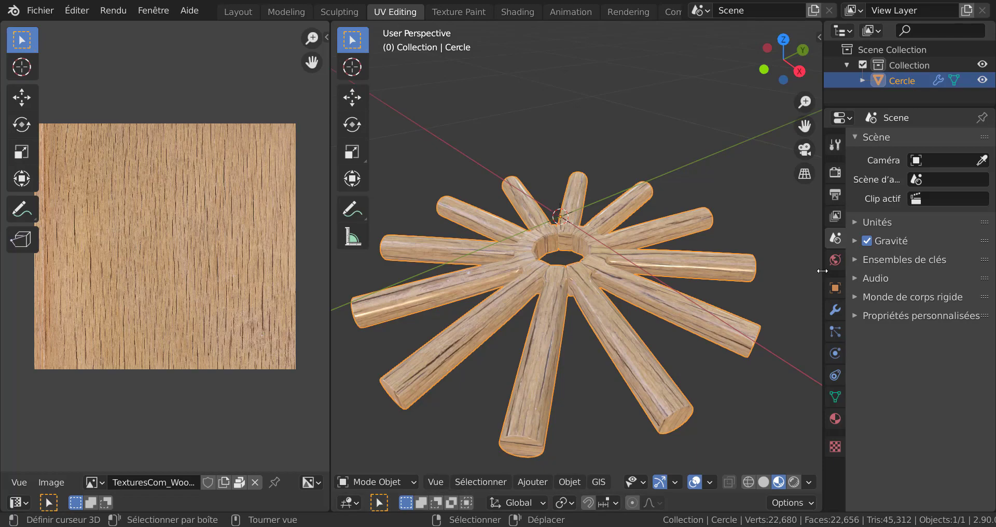
left_click_drag(819, 278, 921, 260)
middle_click_drag(815, 240, 779, 327)
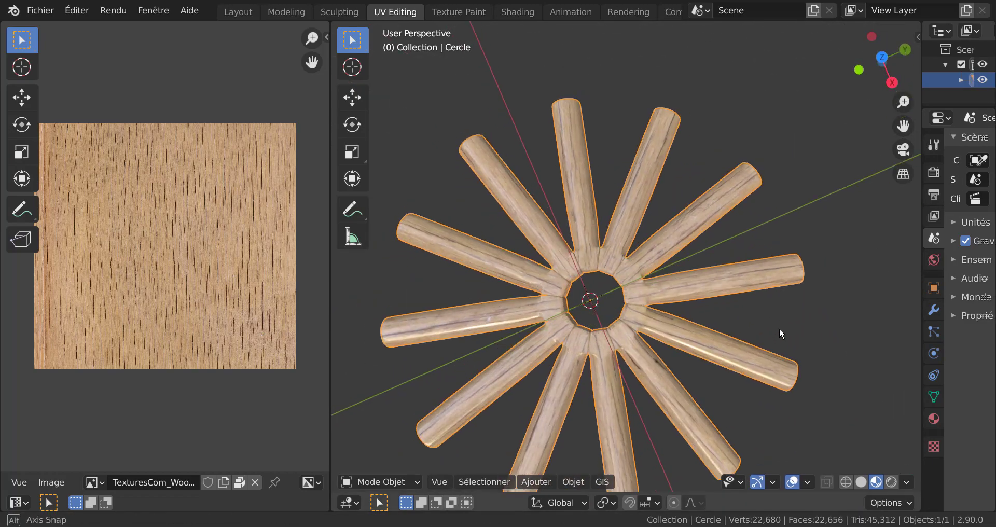
scroll(700, 360, "up", 5)
scroll(696, 359, "down", 4)
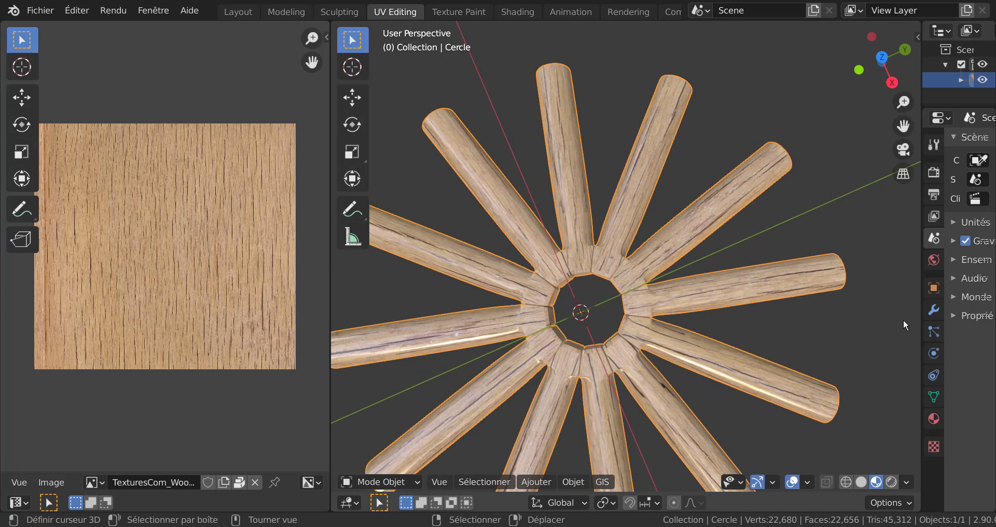
Make the spoke material glossier by setting its roughness to 0.000 and specular to 0.720
left_click_drag(921, 291, 780, 289)
left_click(796, 421)
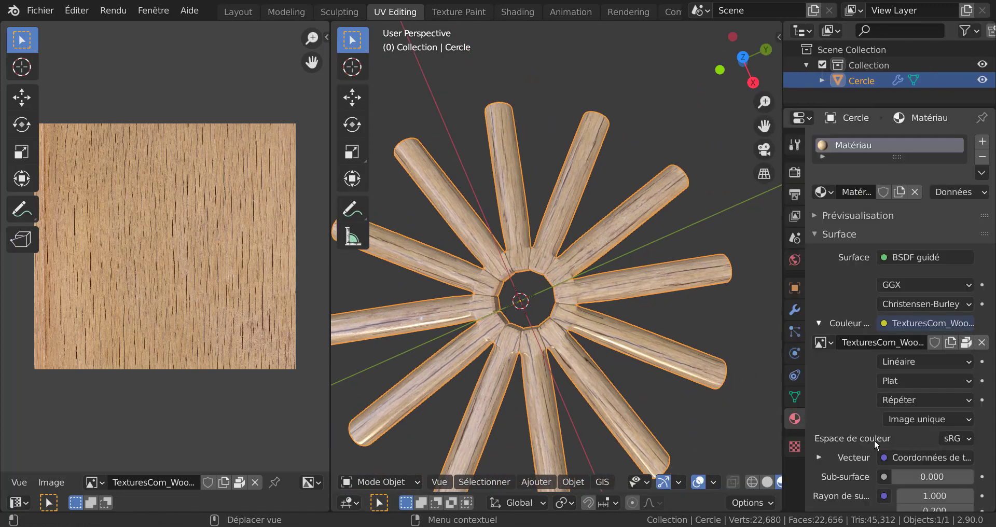
scroll(875, 436, "down", 8)
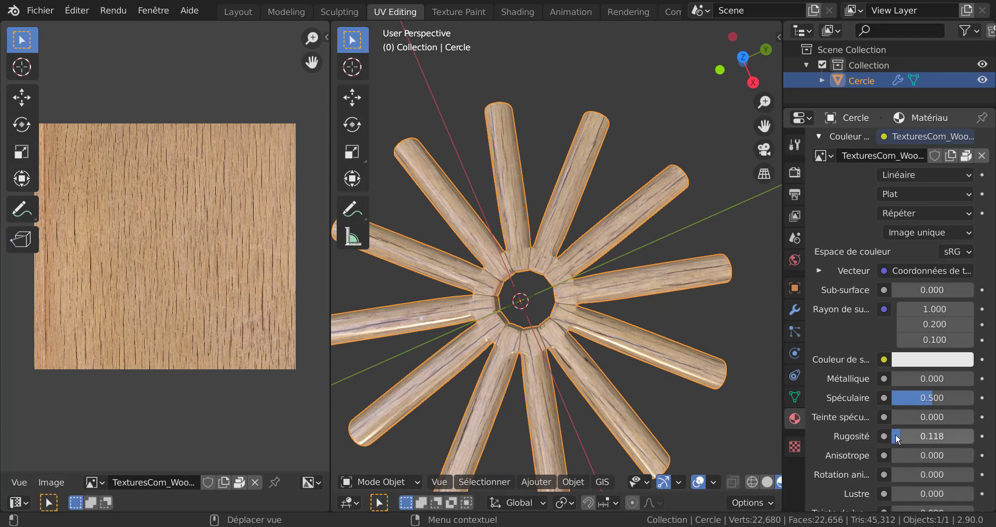
left_click_drag(904, 434, 893, 435)
mouse_move(928, 398)
left_mouse_down()
mouse_move(893, 398)
mouse_move(950, 398)
left_mouse_up()
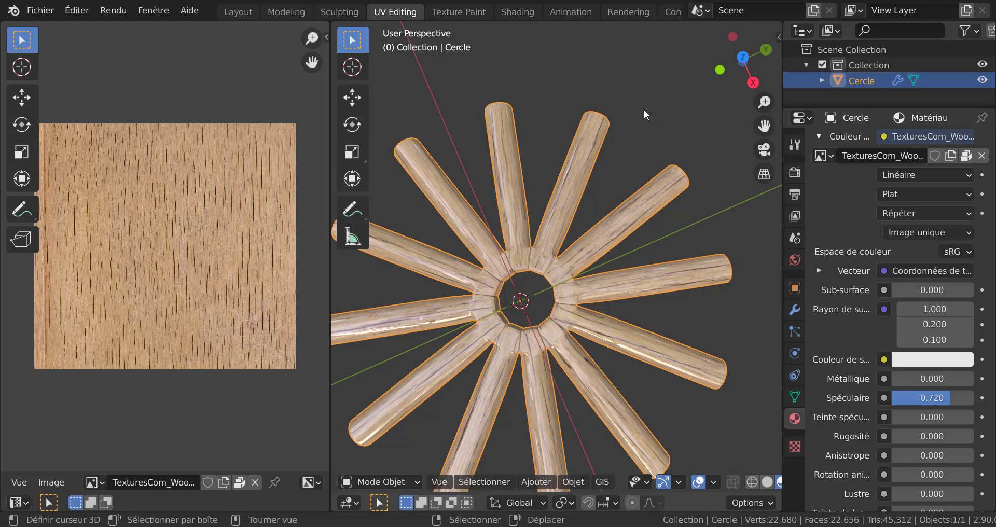
Open the Shading workspace and rearrange the material nodes, leaving more space between the wood image texture and the Principled BSDF
left_click(515, 11)
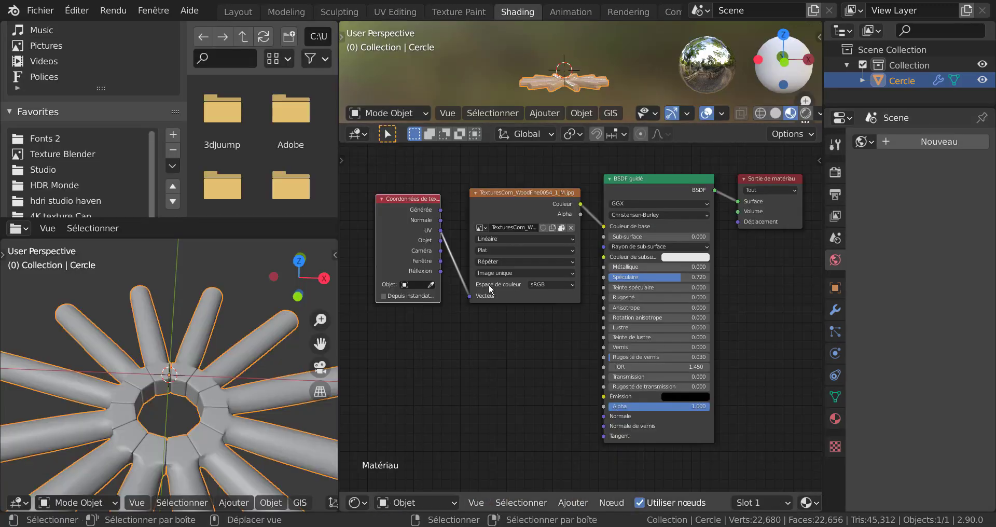
left_click_drag(403, 207, 391, 203)
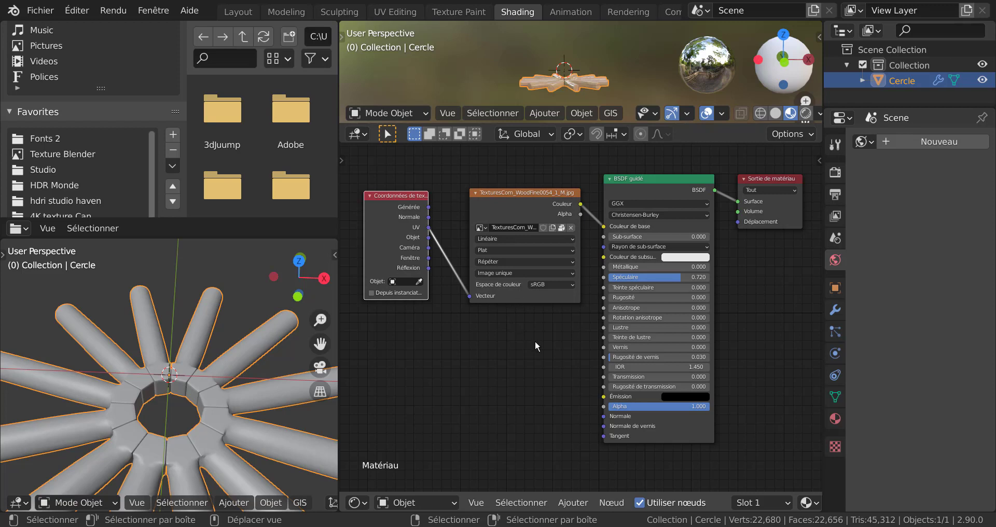
middle_click_drag(554, 343, 675, 364)
left_click_drag(500, 220, 462, 214)
left_click_drag(650, 216, 590, 218)
middle_click_drag(673, 339, 627, 353)
left_click_drag(567, 246, 587, 241)
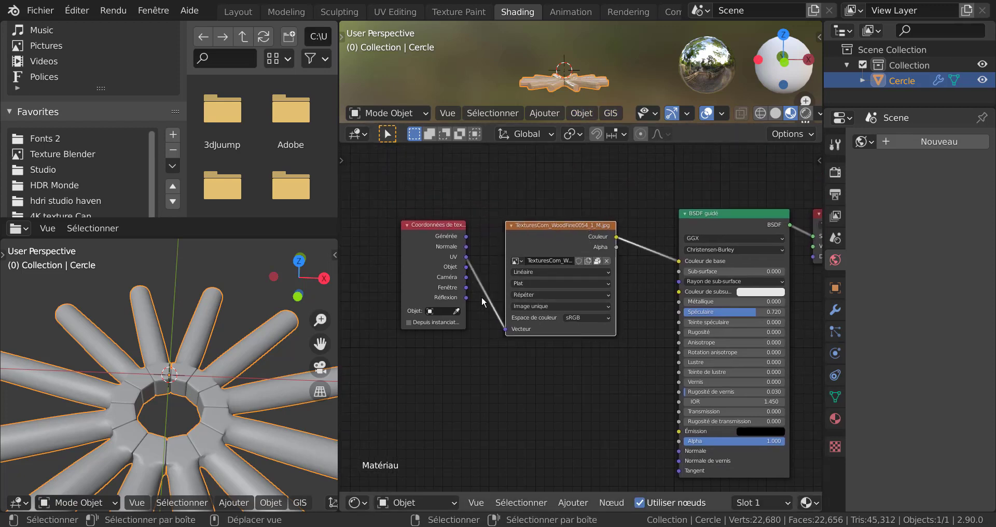
Insert a Brightness/Contrast node between the wood image texture's color output and the Principled BSDF base color
left_click(572, 503)
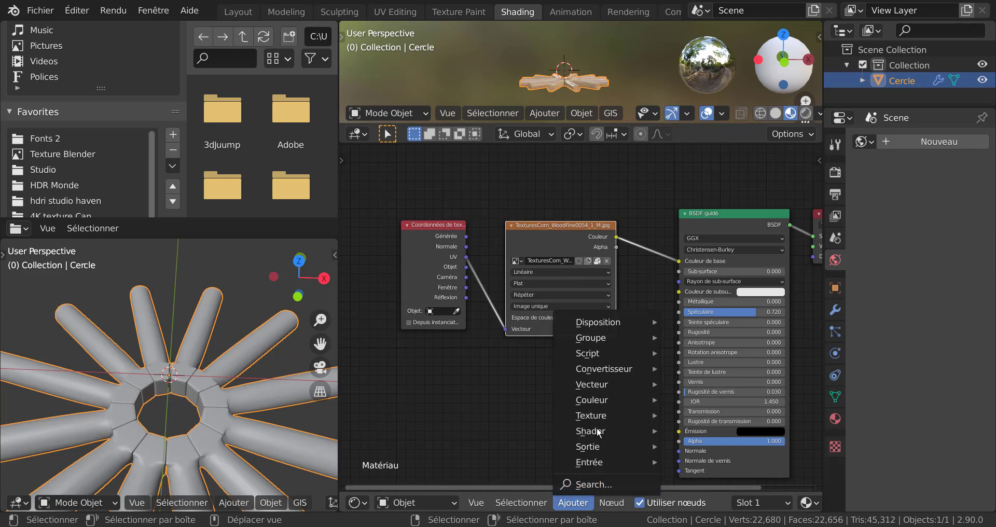
mouse_move(601, 415)
mouse_move(607, 399)
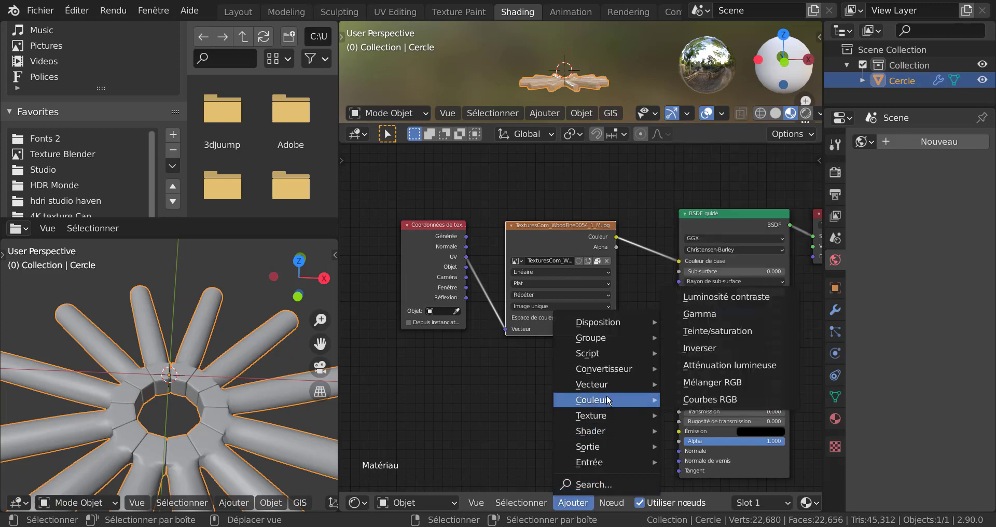
left_click(721, 296)
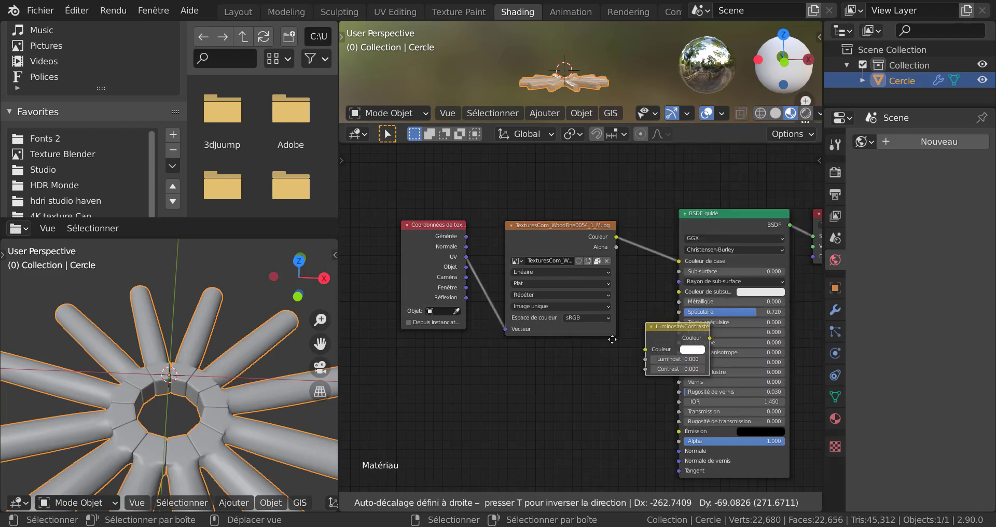
left_click(605, 232)
middle_click_drag(633, 354, 598, 420)
Enlarge the material preview above the node editor and switch the solid-shaded viewport to Material Preview shading
middle_click_drag(599, 73, 601, 110)
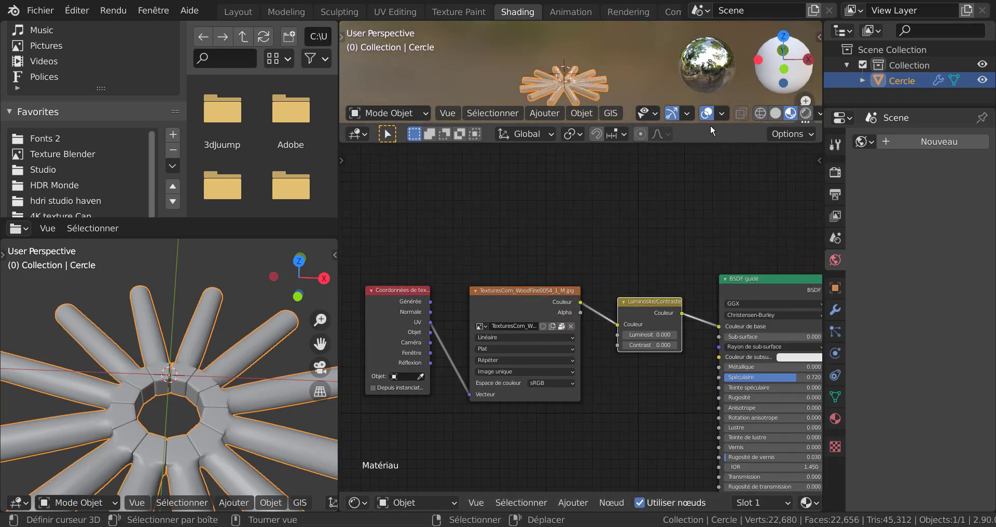
left_click_drag(702, 136, 704, 270)
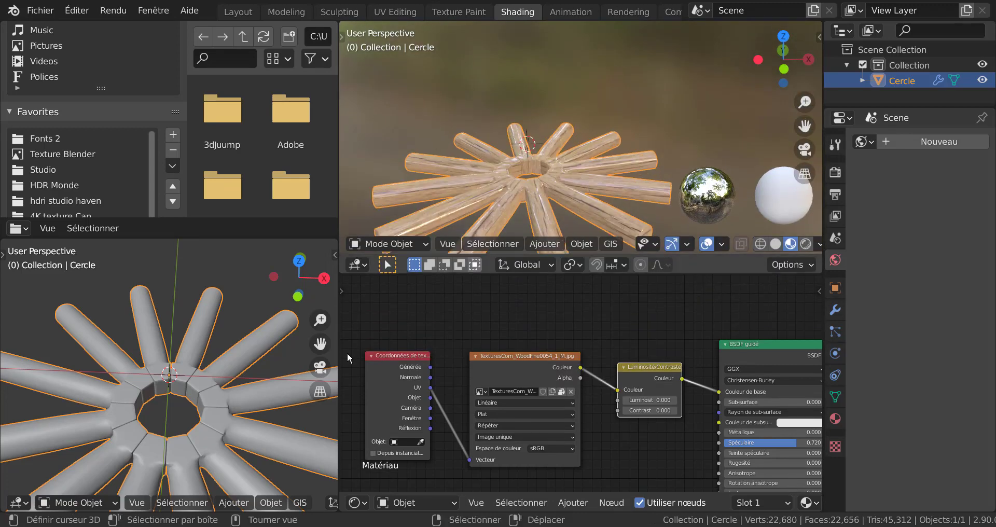
scroll(256, 488, "down", 4)
scroll(293, 501, "down", 8)
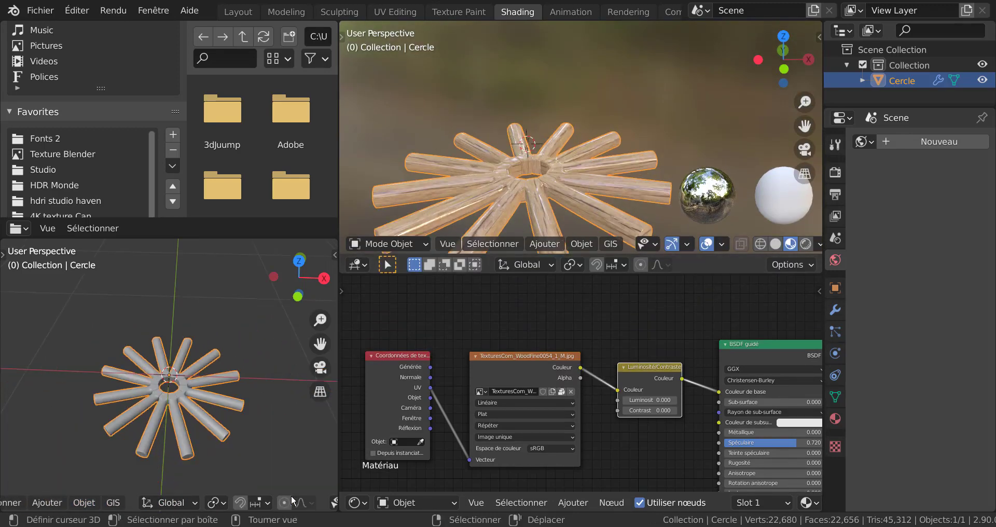
scroll(293, 501, "down", 5)
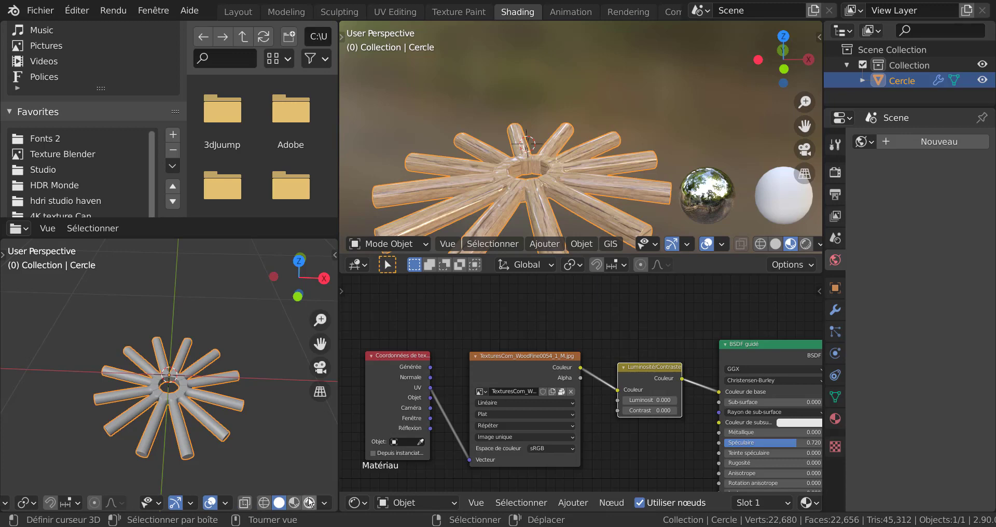
left_click(309, 502)
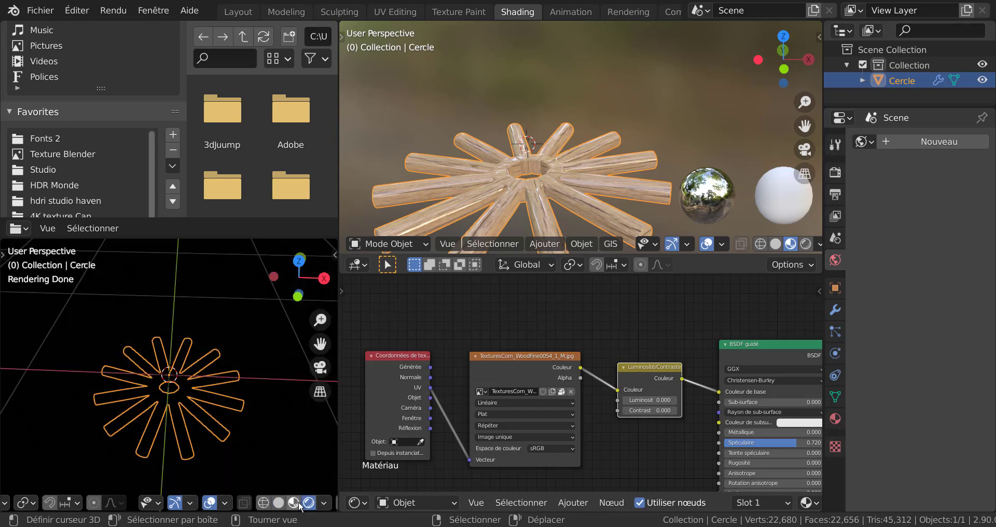
left_click(298, 502)
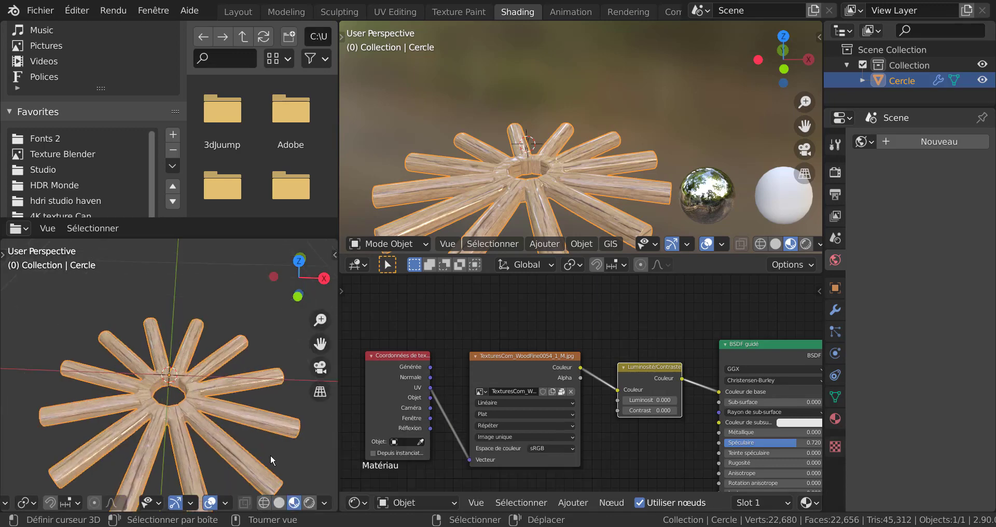
scroll(695, 412, "up", 2)
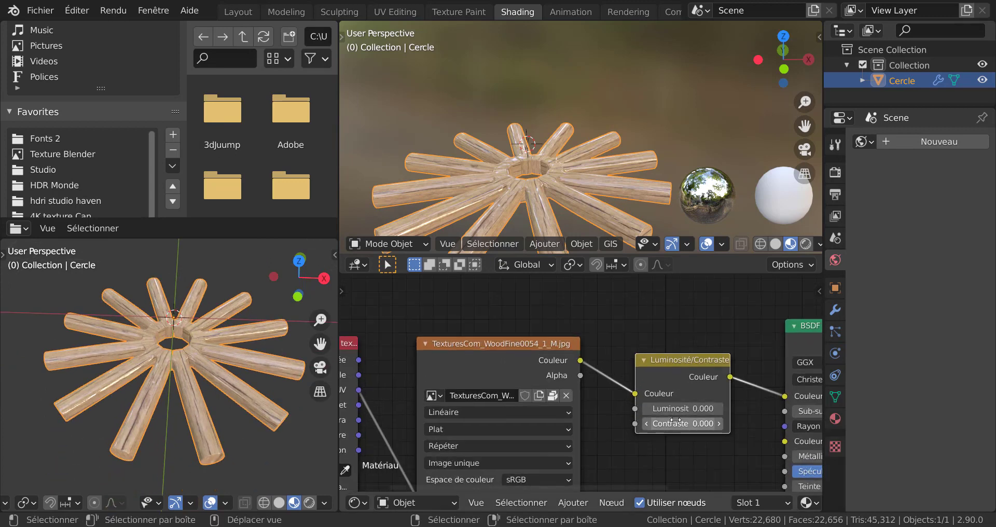
Set the Brightness/Contrast node's contrast to 0.660 and brightness to -0.050, and check the wood from above
left_click_drag(674, 423, 715, 423)
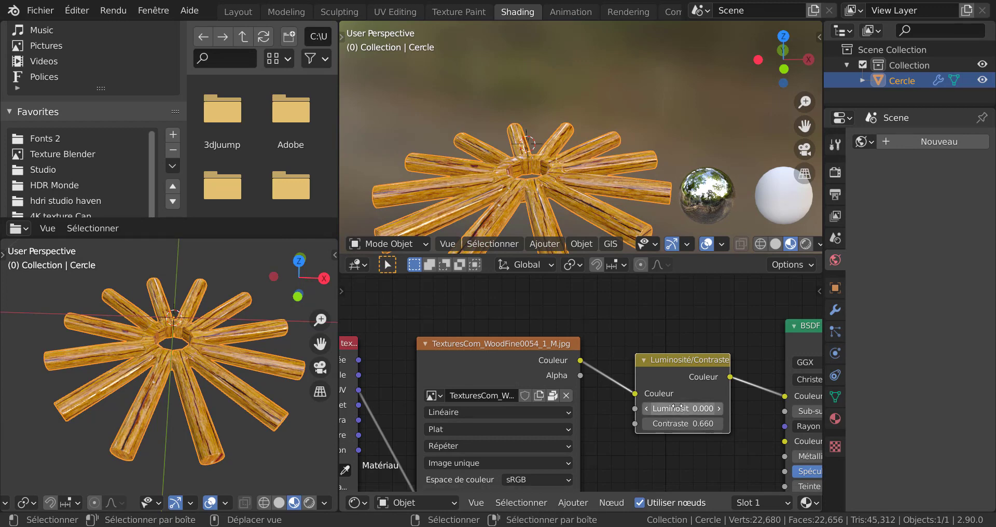
mouse_move(677, 408)
left_mouse_down("shift")
mouse_move(693, 408)
mouse_move(669, 408)
mouse_move(678, 408)
left_mouse_up("shift")
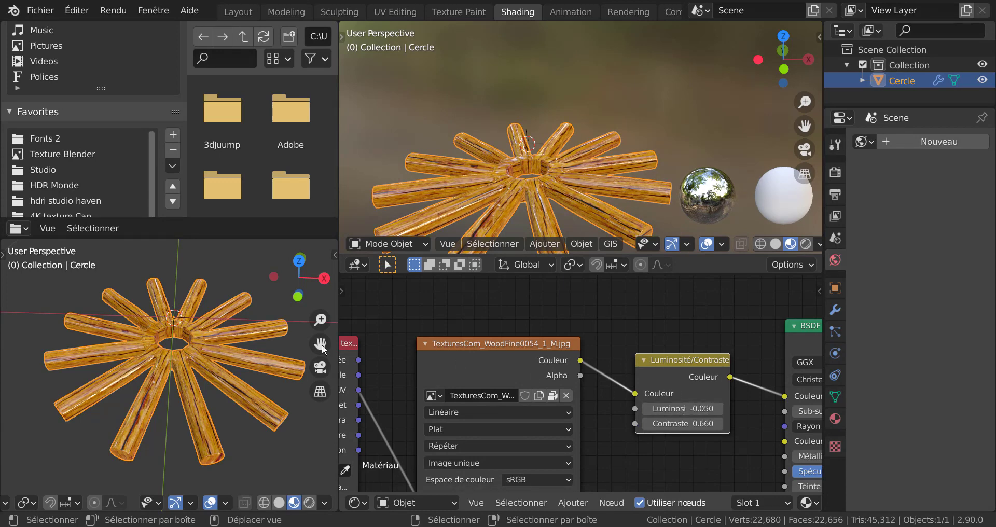
middle_click_drag(253, 407, 256, 438)
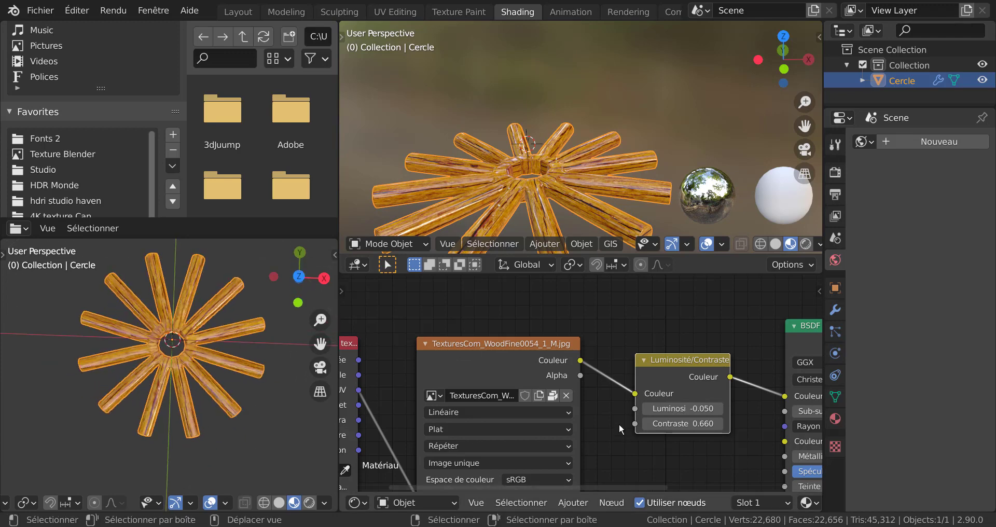
Reconnect the wood image texture's color directly to the Principled BSDF base color and delete the Brightness/Contrast node
left_click_drag(634, 393, 782, 396)
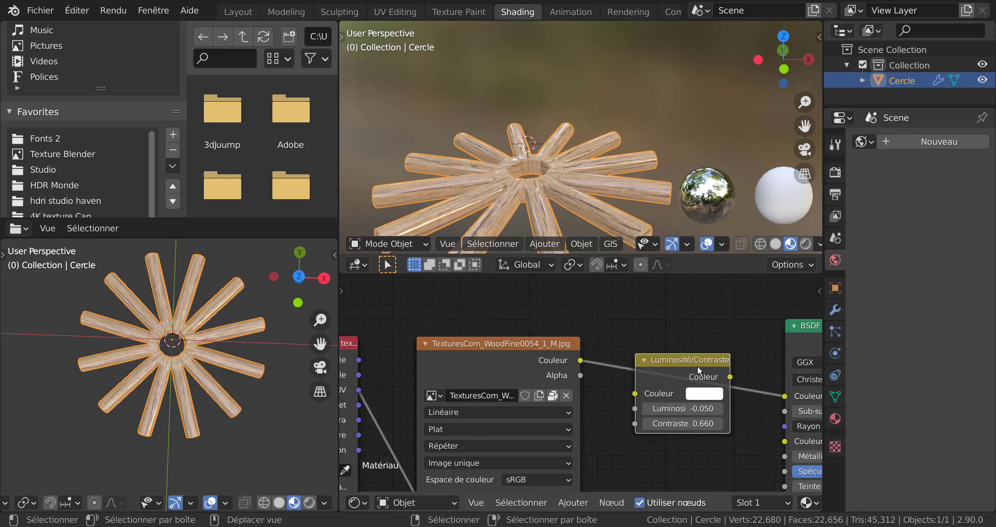
key("x")
scroll(617, 382, "down", 2)
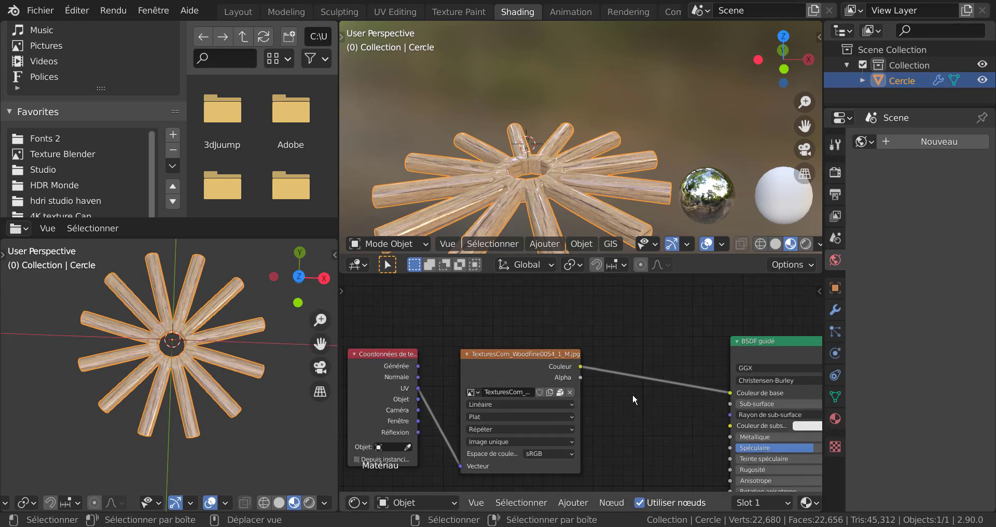
Switch to the Layout workspace and show the wheel from above in Material Preview shading
left_click(238, 11)
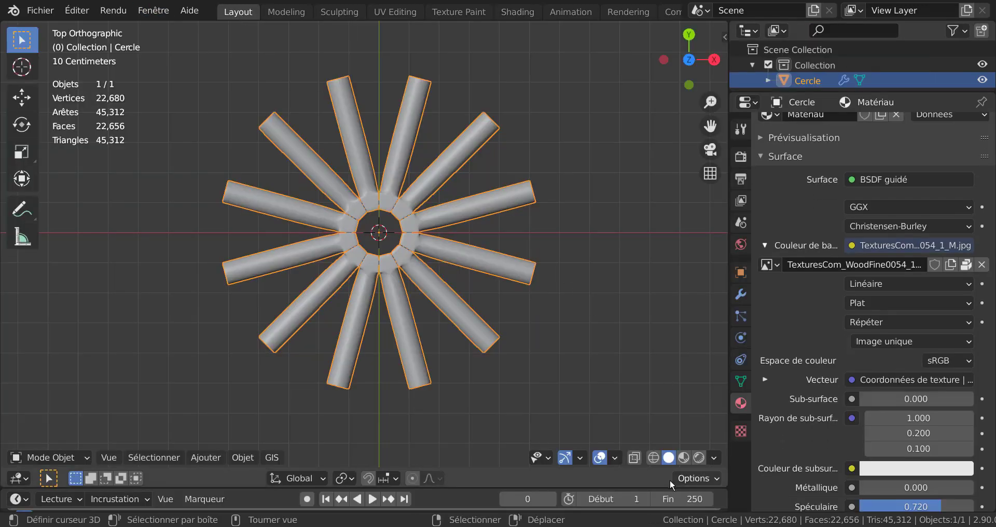
left_click(683, 458)
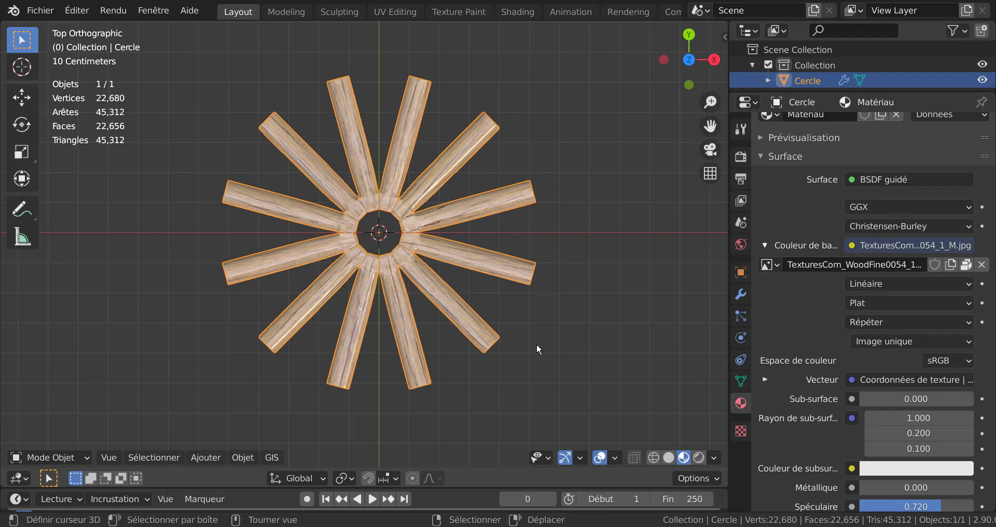
scroll(542, 347, "down", 2)
scroll(541, 347, "up", 1)
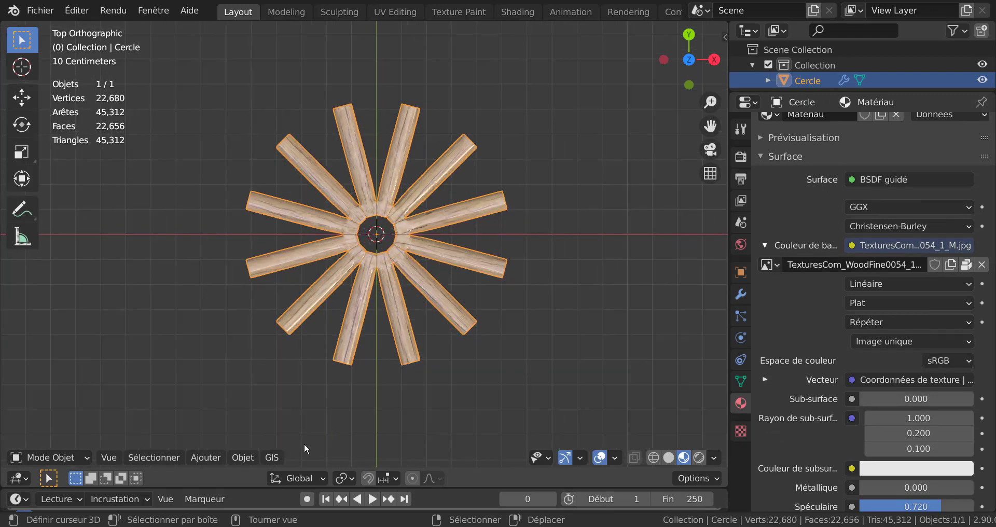
Add a Bézier circle at the wheel's centre and scale it to about 0.51 so it meets the spoke ends
left_click(222, 456)
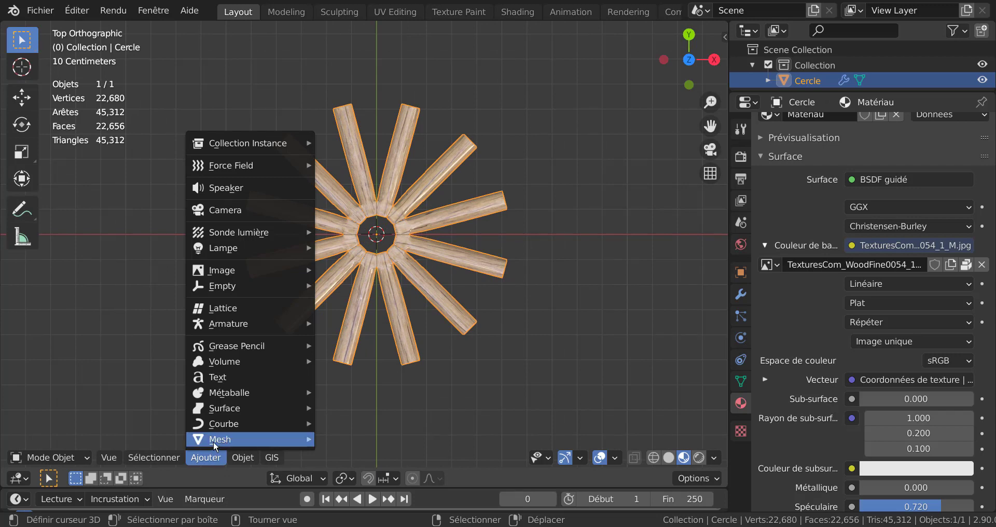
mouse_move(213, 441)
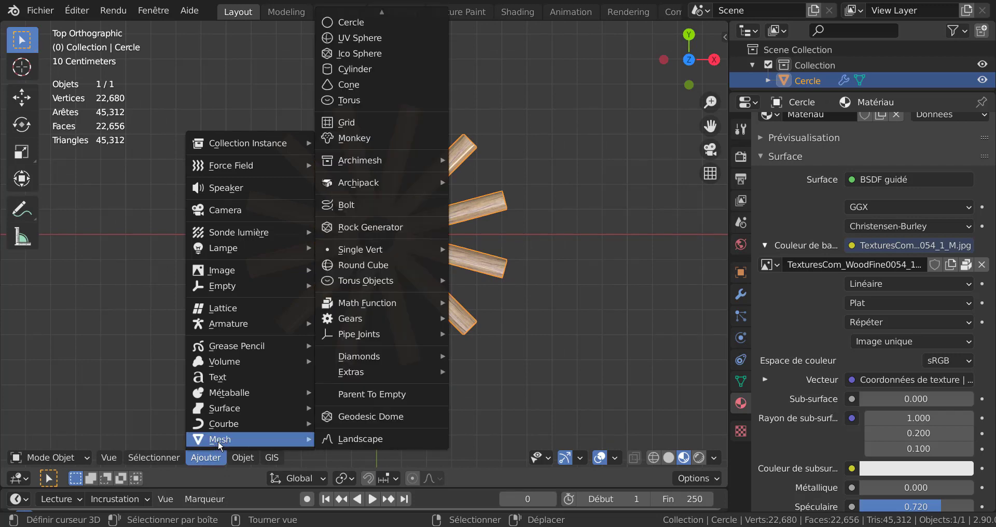
mouse_move(222, 426)
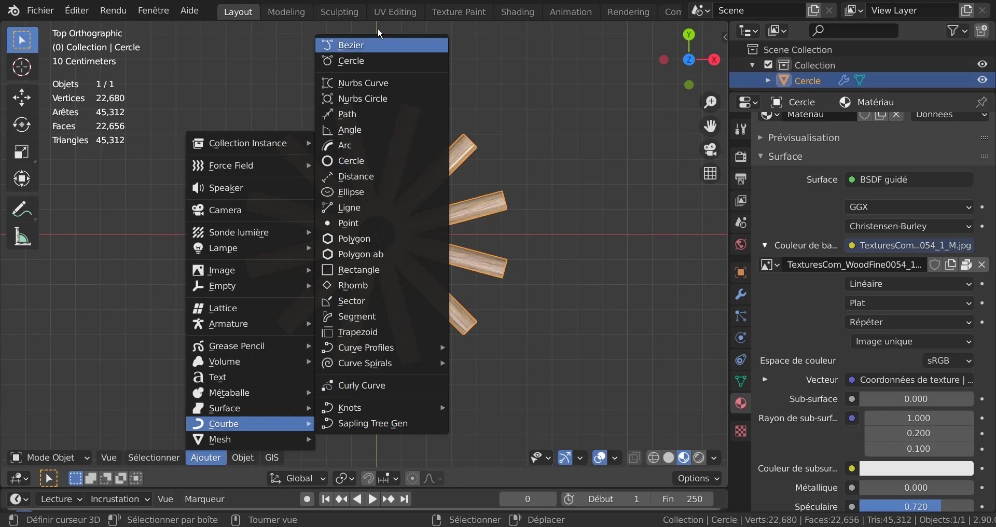
left_click(360, 62)
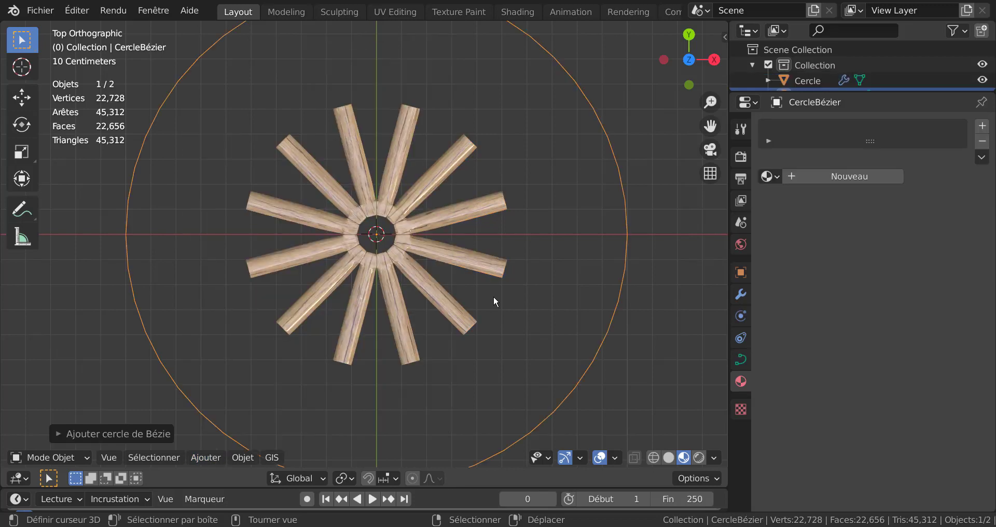
key("s")
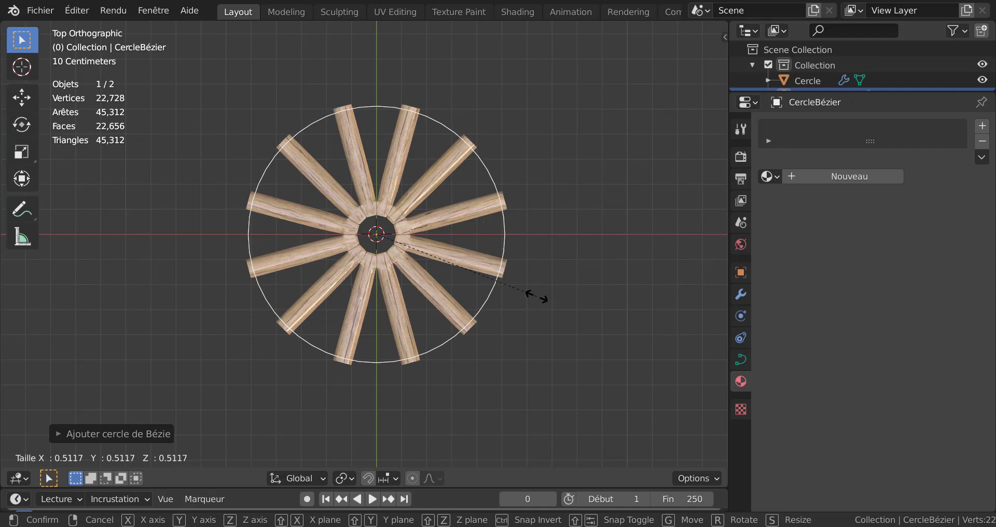
left_click(534, 297)
Lower the Bézier circle along Z by about 0.1 m to the middle of the spokes, and delete it
middle_click_drag(556, 367, 489, 291)
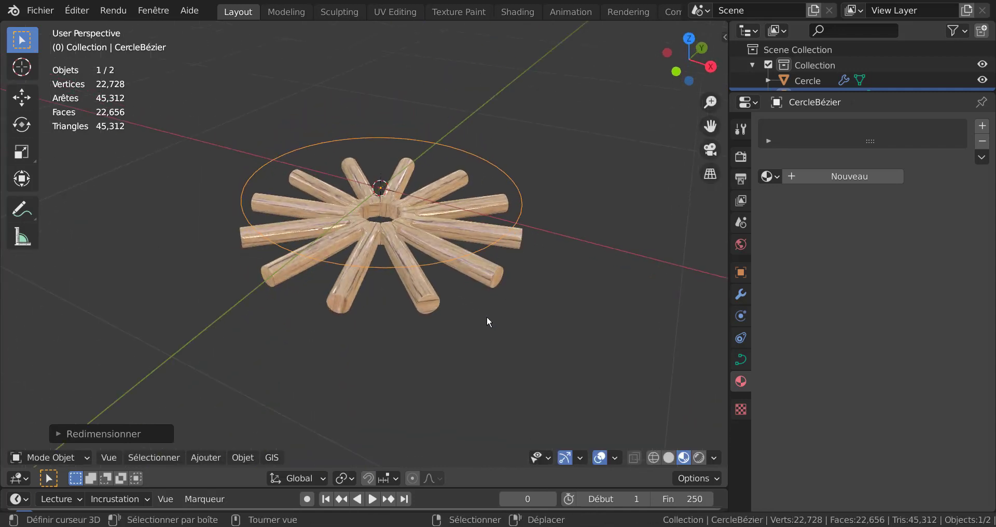
key("g")
key("z")
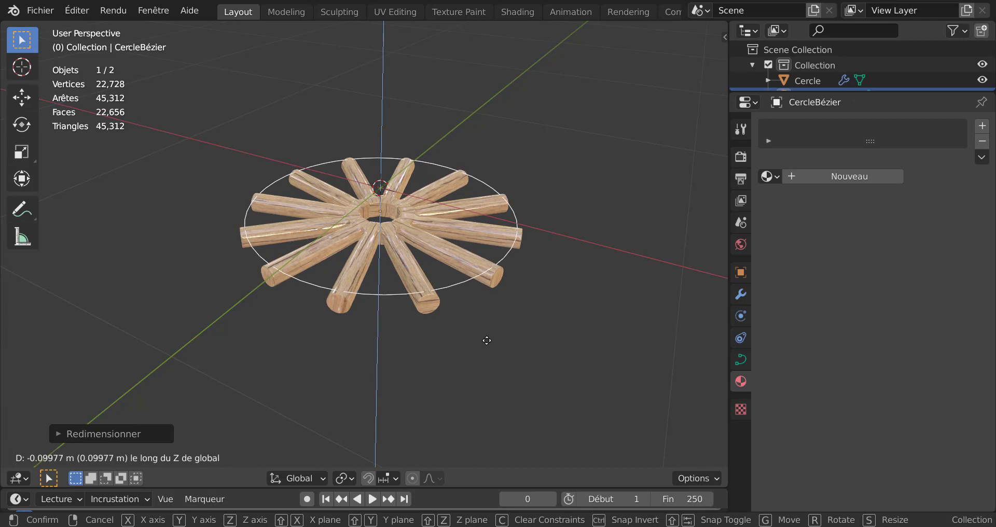
left_click(487, 341)
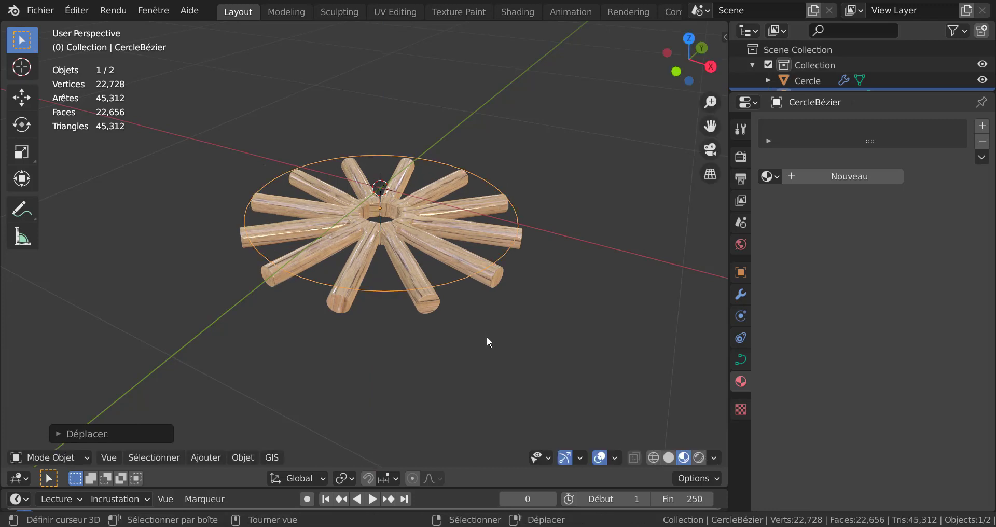
key("Tab")
key("Tab")
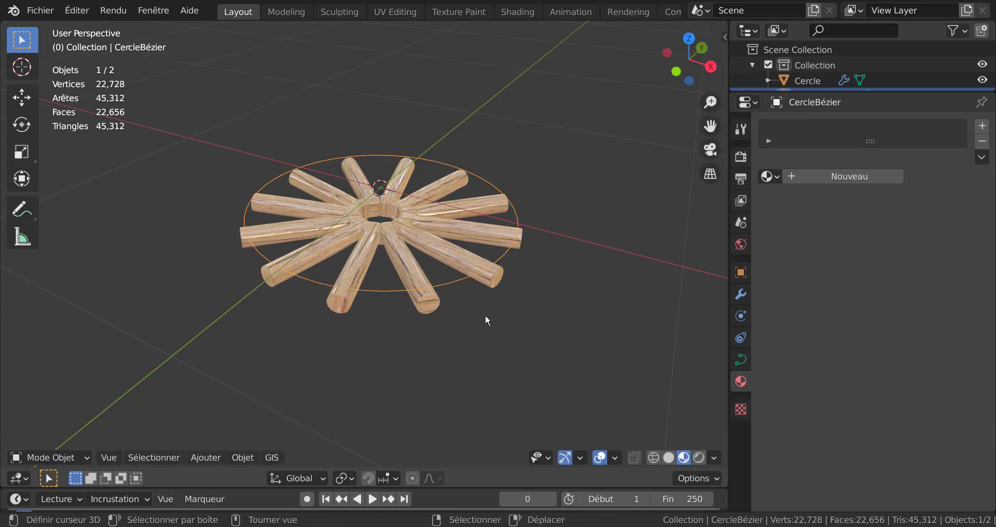
key("x")
left_click(449, 284)
Add a mesh circle with 38 vertices and a 1 m radius at the wheel's centre
left_click(229, 459)
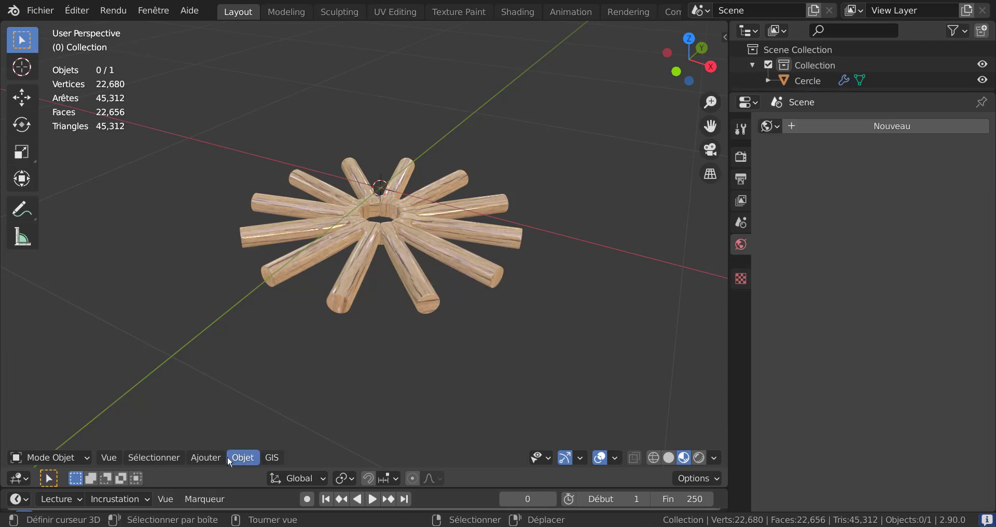
mouse_move(215, 440)
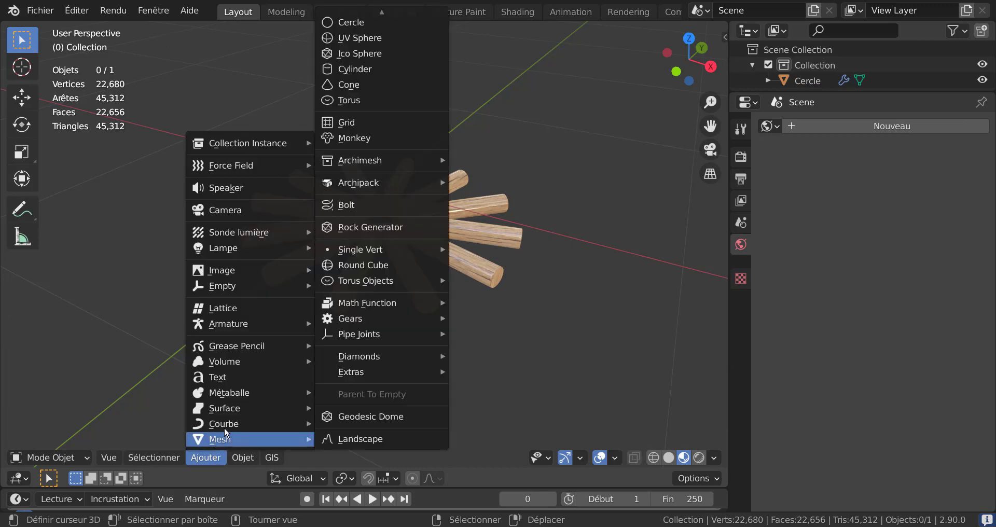
left_click(353, 51)
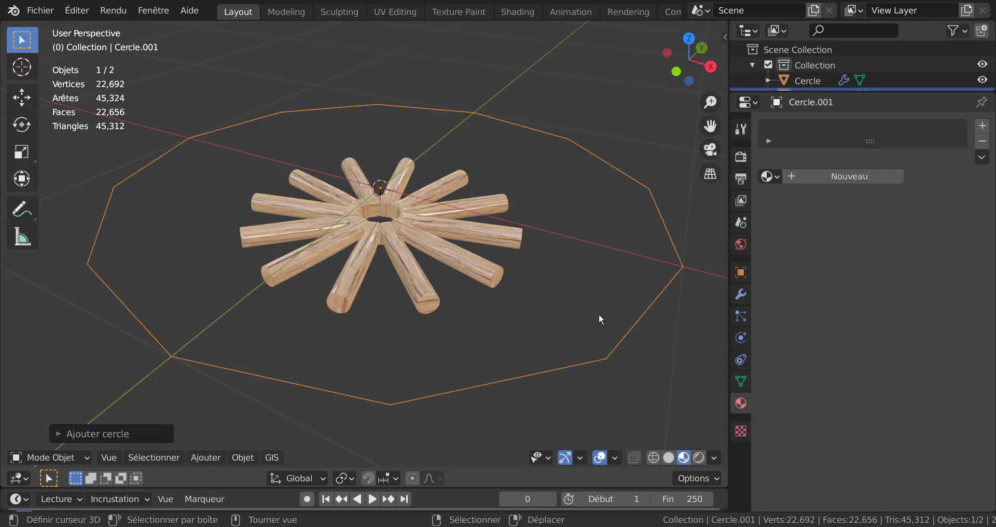
left_click(107, 433)
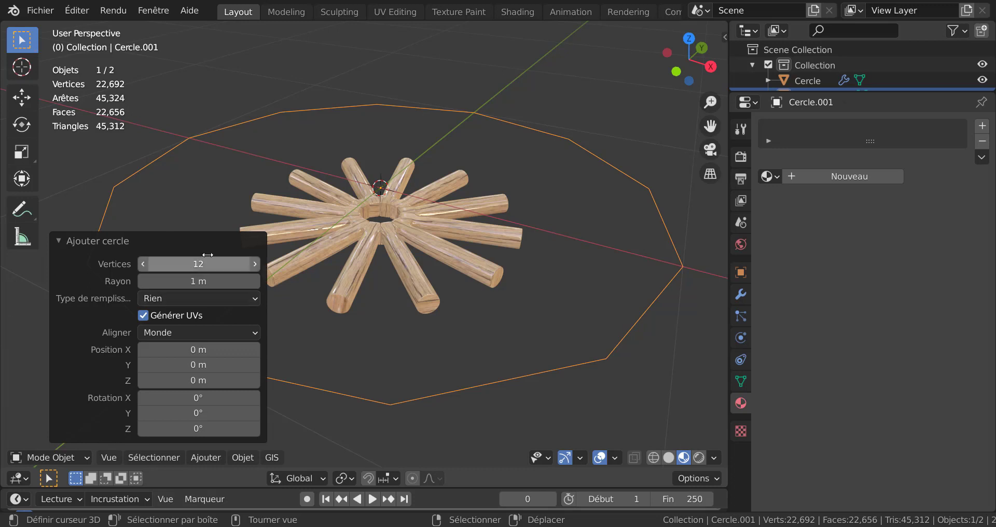
left_click(193, 264)
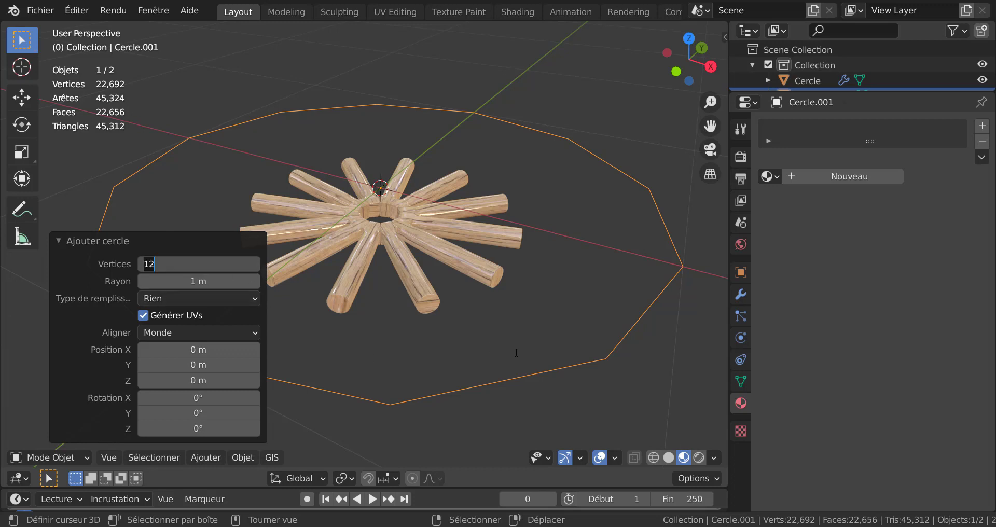
type("32")
key("Return")
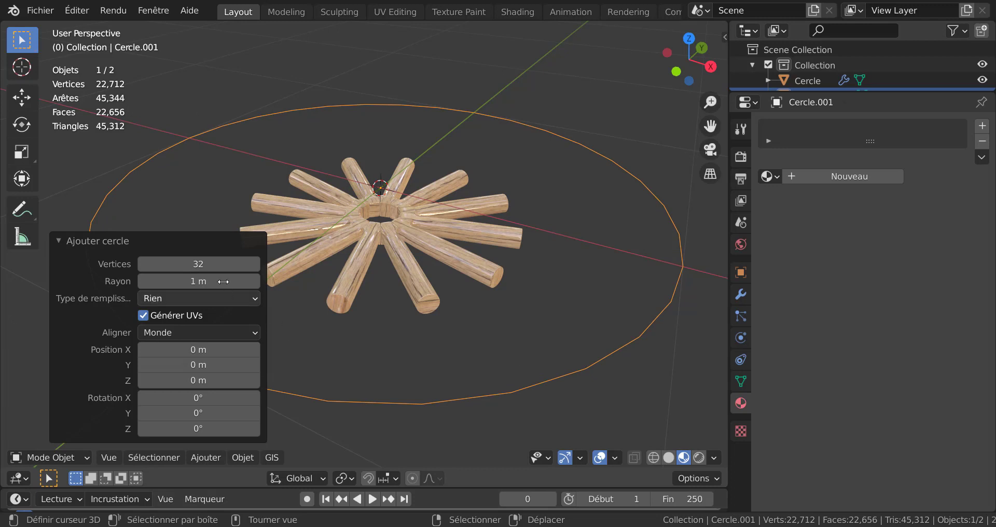
left_click(198, 264)
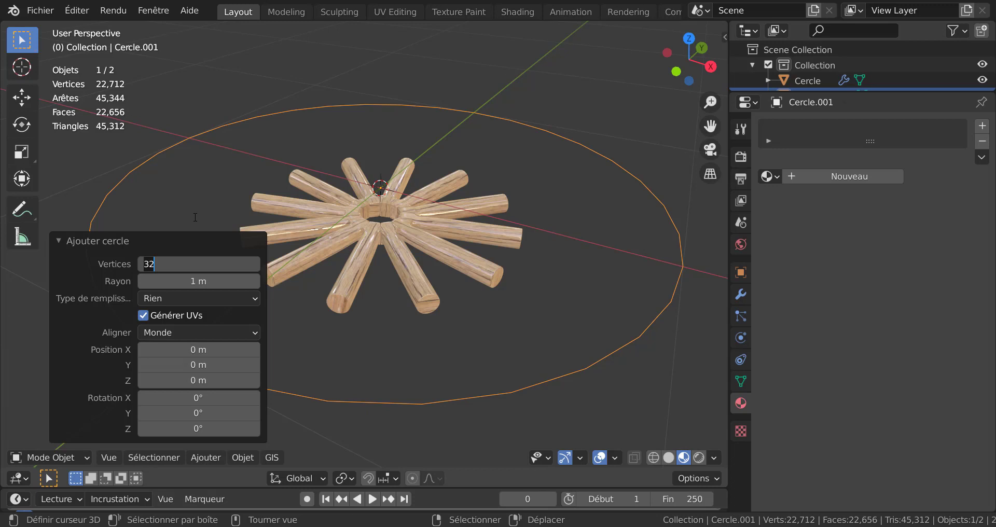
type("38")
key("Return")
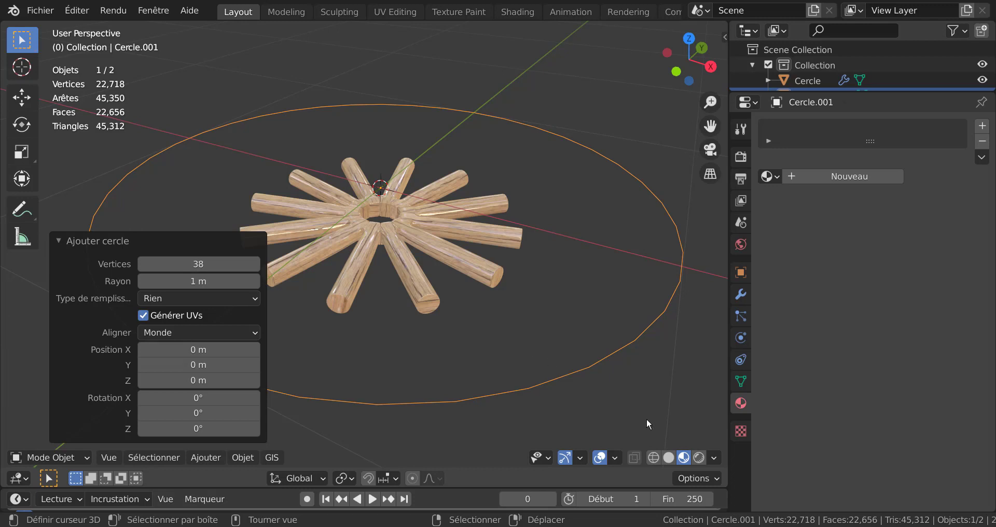
In Edit Mode, extrude the circle's outline without moving it and merge the selected vertices by distance at 0.0001 m
key("Tab")
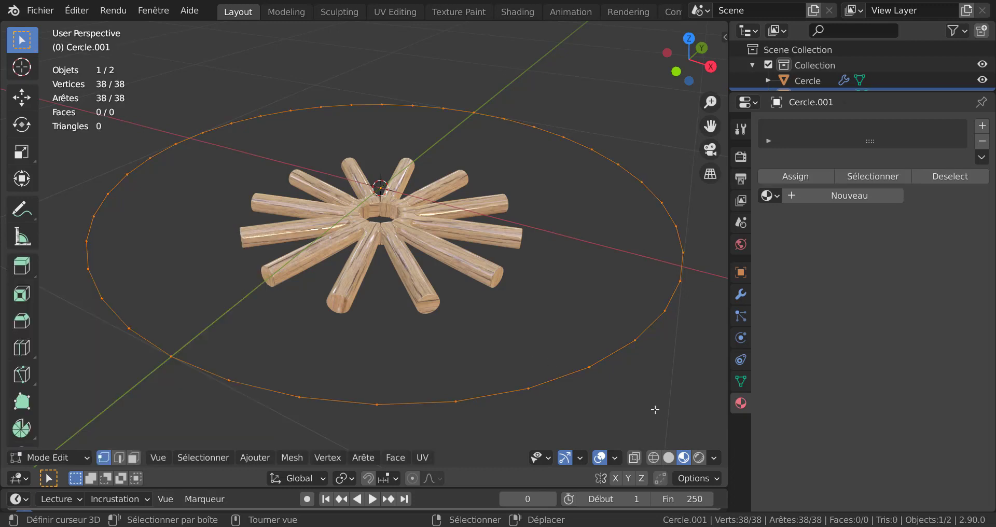
key("e")
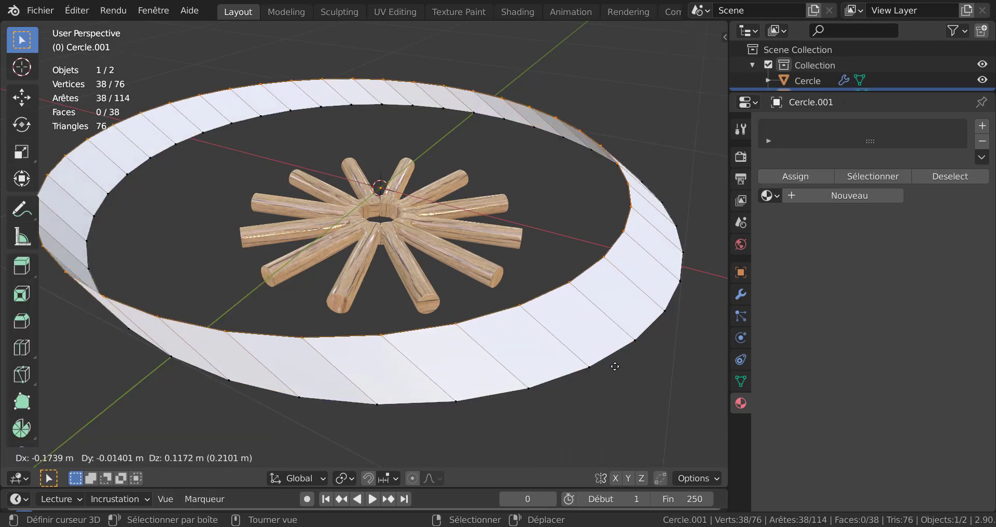
key("Escape")
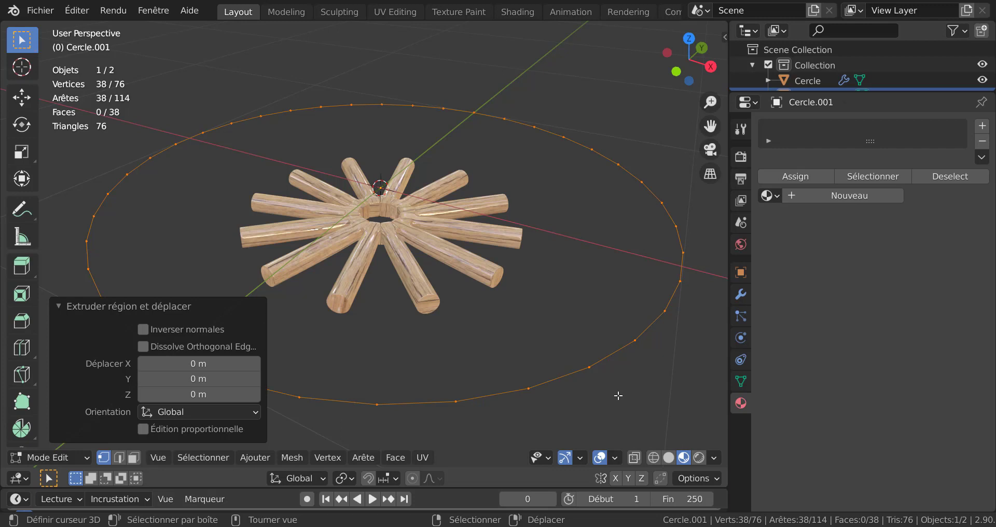
key("q")
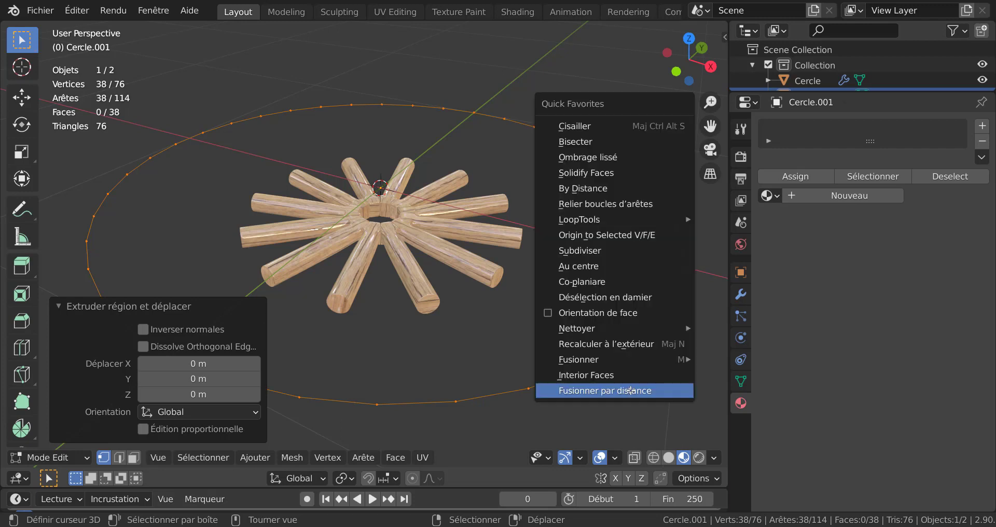
left_click(631, 391)
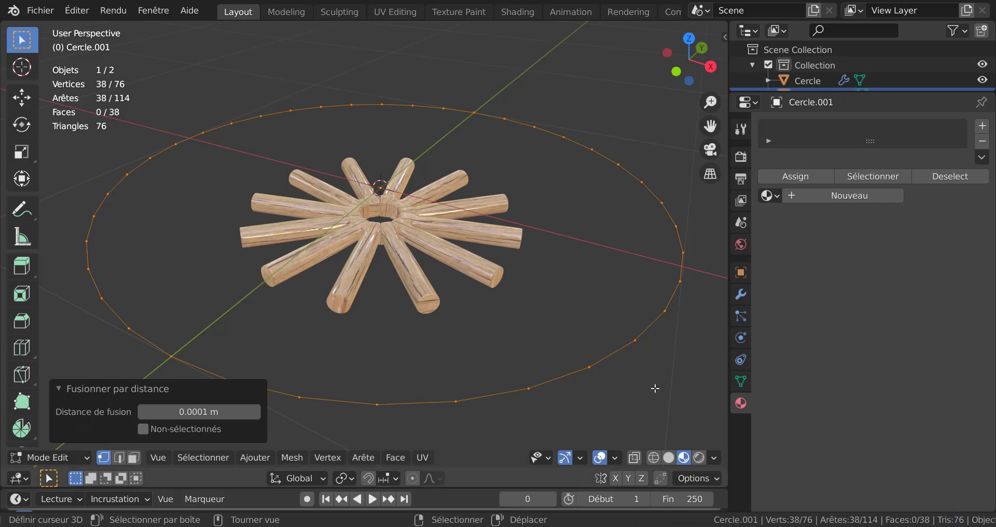
key("s")
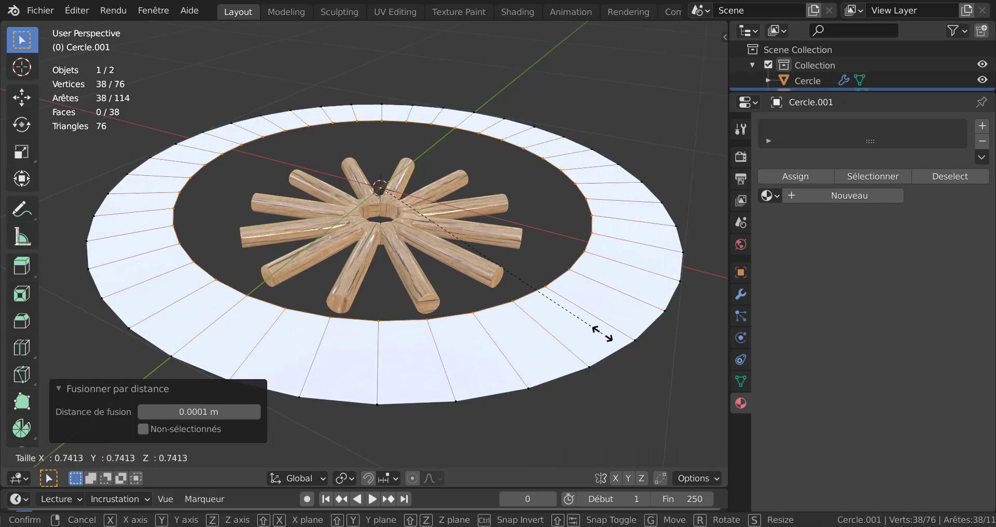
key("Escape")
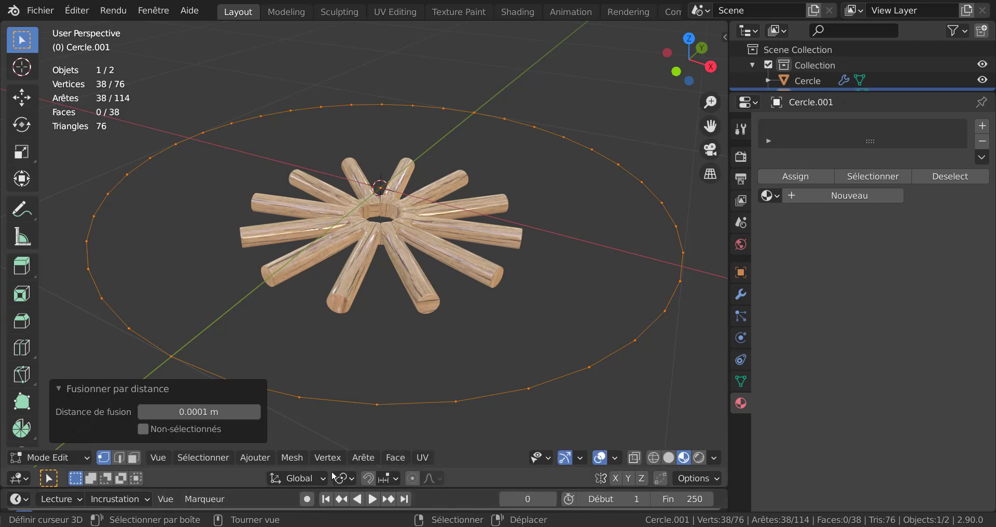
Select all of the mesh circle's vertices and scale them uniformly by 0.676
right_click_drag(534, 388, 549, 315)
right_click(550, 315)
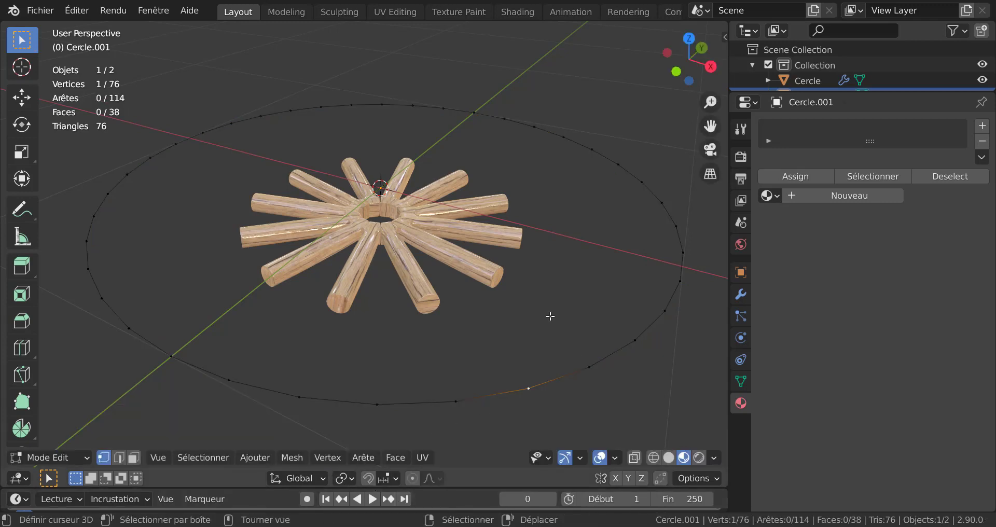
key("a")
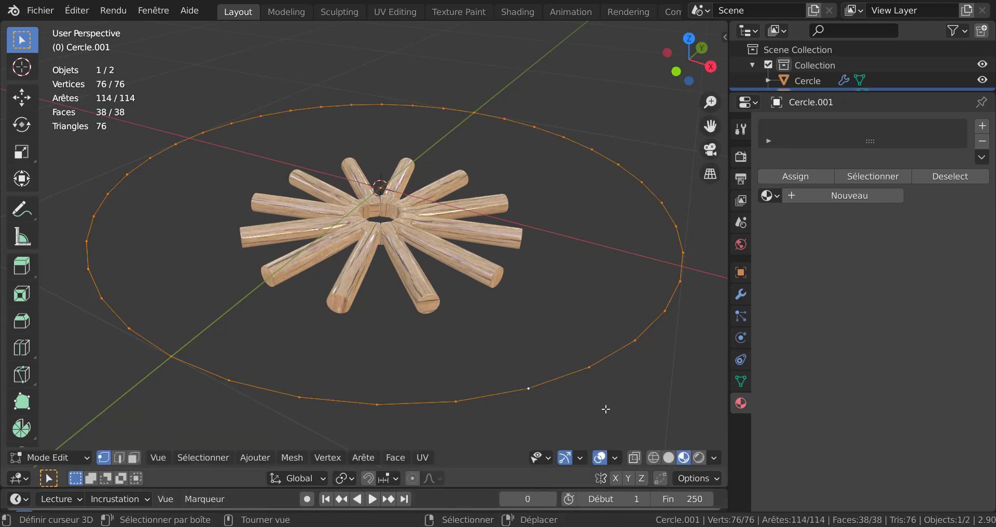
key("s")
left_click(529, 340)
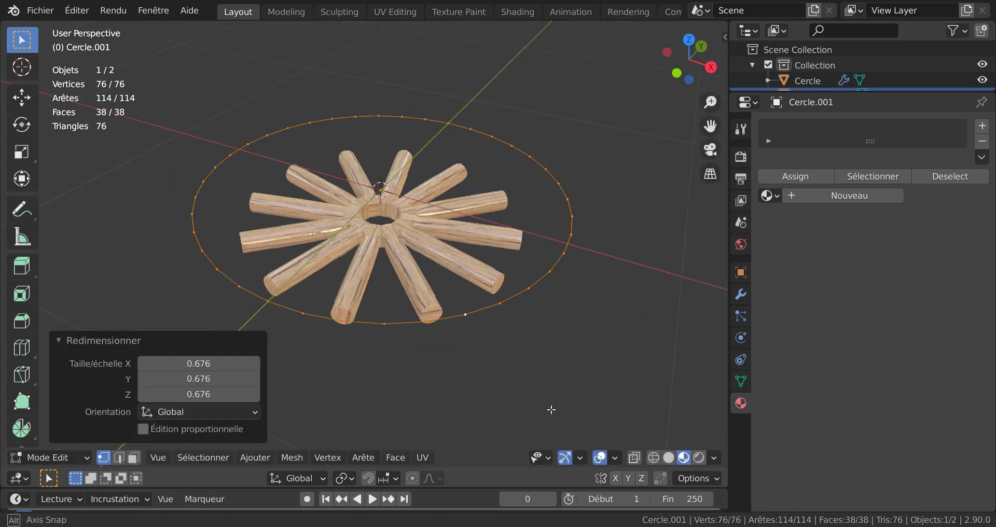
Scale the whole circle by a further 0.769 to meet the spoke ends, and check the fit from above and the side
middle_click_drag(551, 410, 551, 429)
scroll(593, 403, "up", 2)
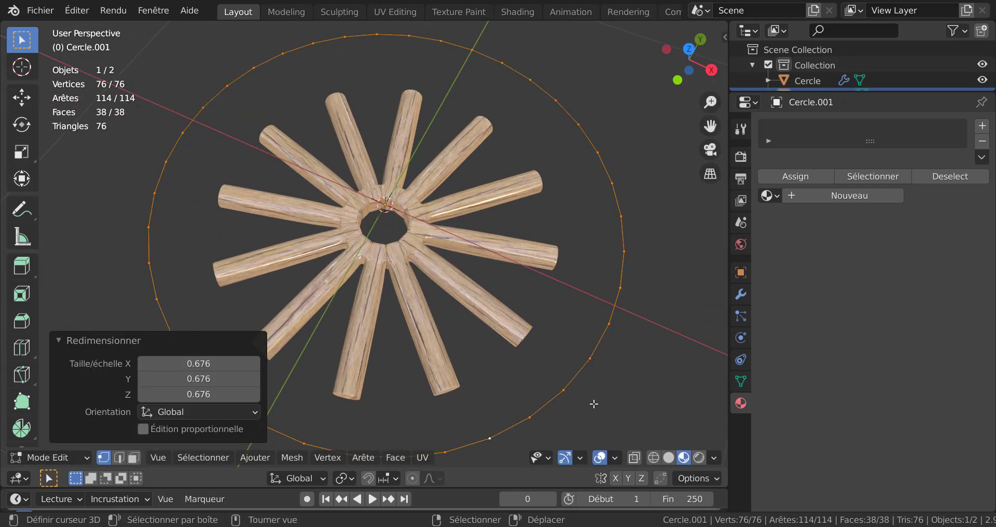
scroll(594, 404, "down", 2)
key("s")
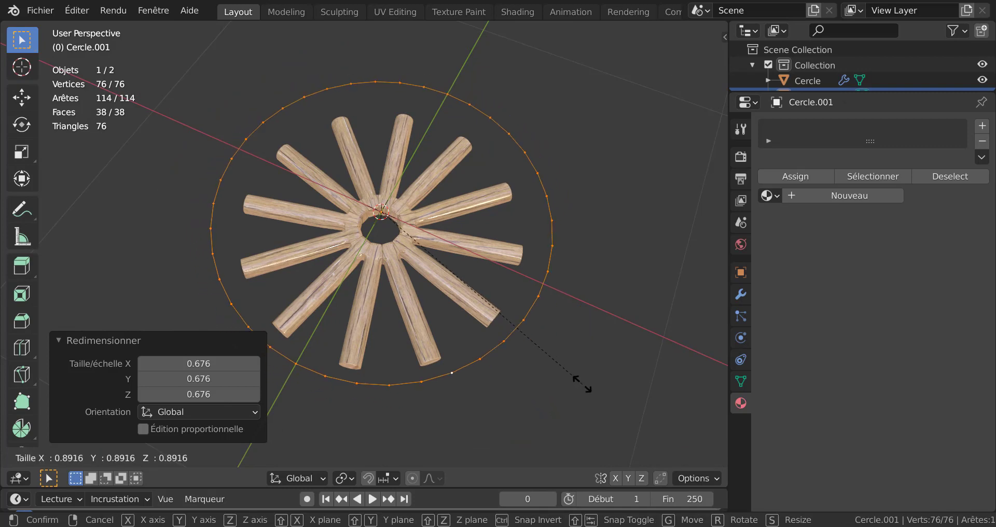
left_click(562, 352)
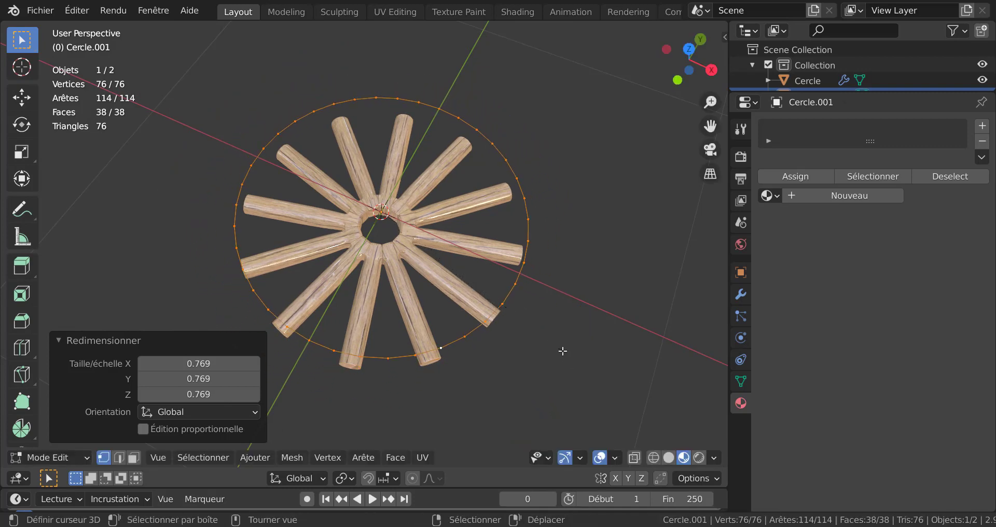
key("KP_7")
key("KP_Decimal")
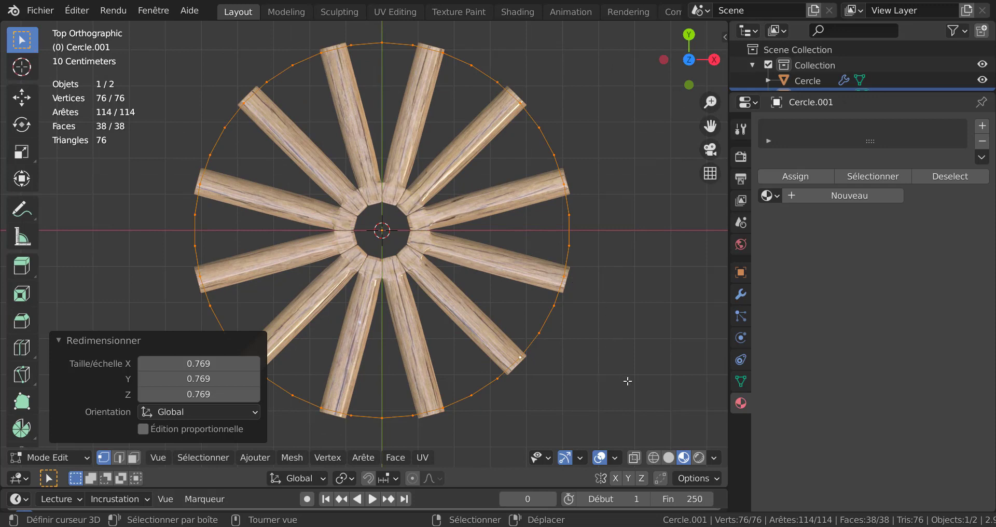
scroll(582, 363, "down", 2)
middle_click_drag(583, 363, 551, 225)
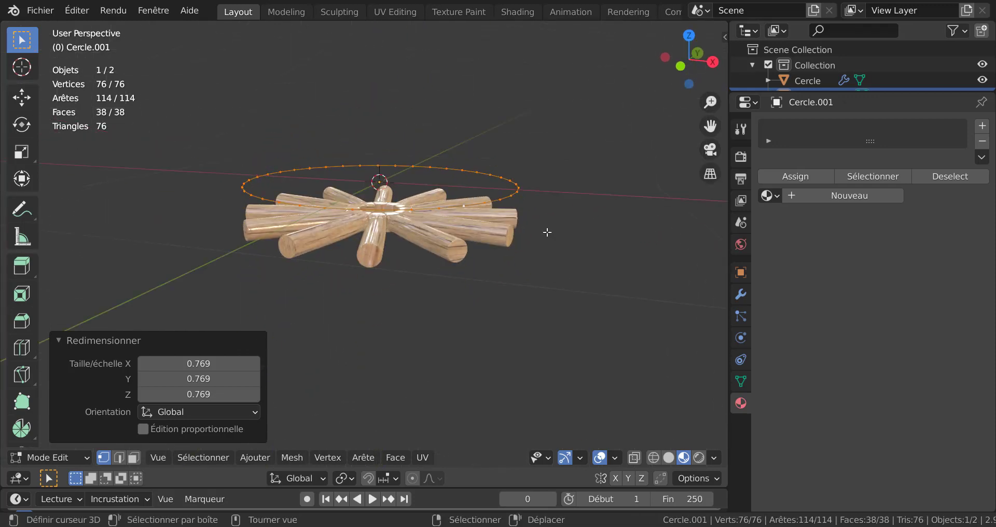
Move the whole circle about 0.082 m down along the global Z axis to the upper side of the spokes
key("g")
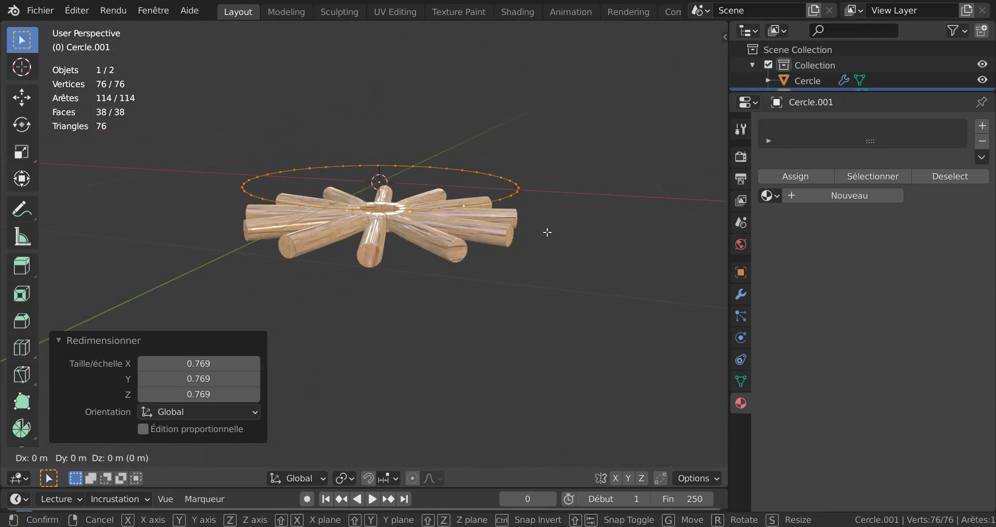
key("z")
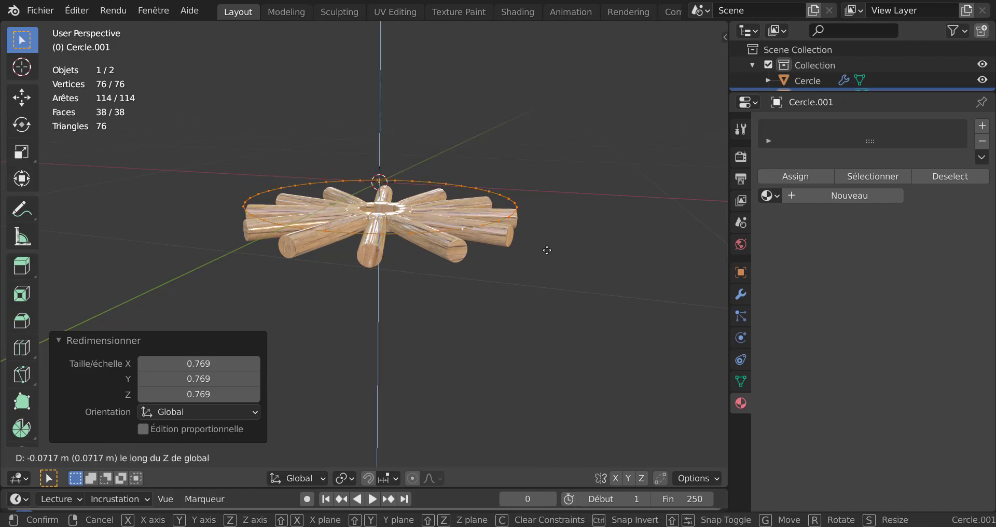
left_click(547, 252)
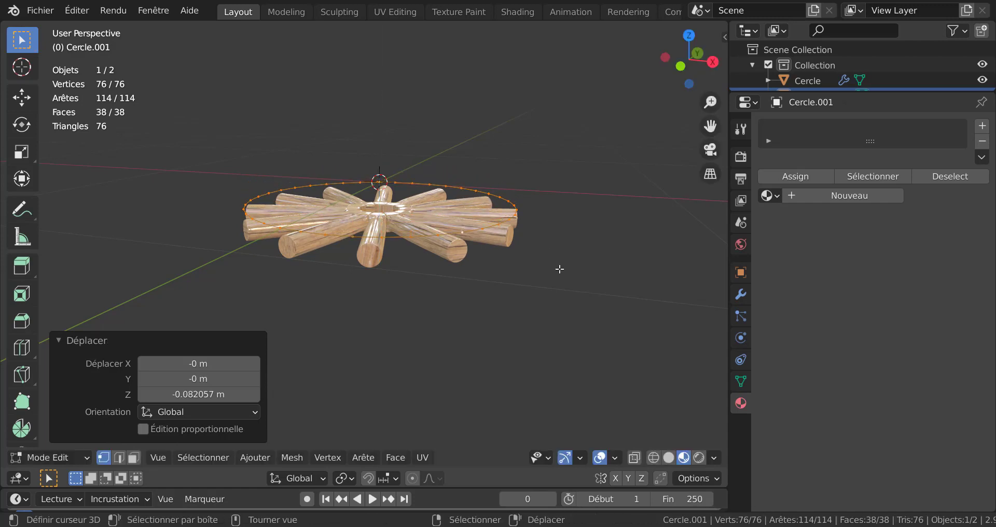
Select one of the circle's two coincident edge loops and move it about 0.109 m down along Z to form a band around the spoke ends
left_click(507, 220, "alt")
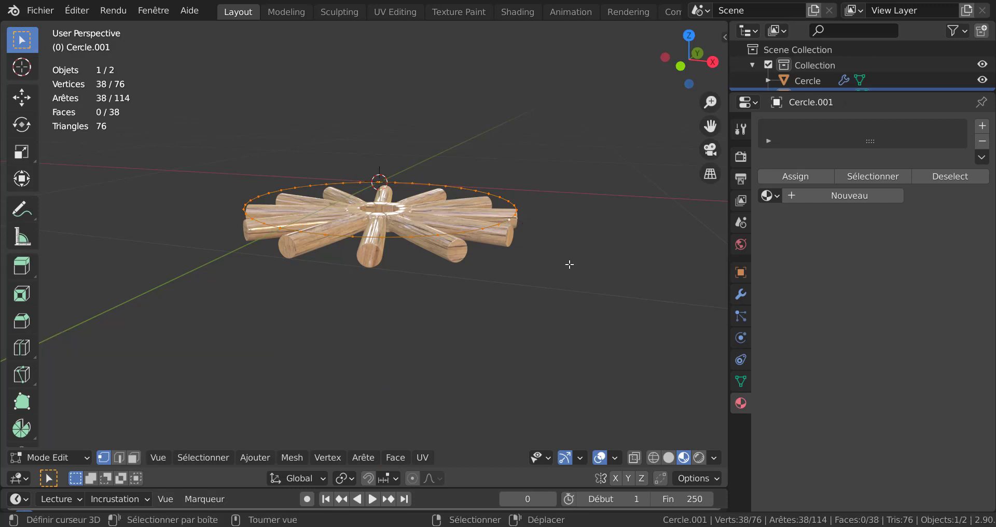
key("e")
key("z")
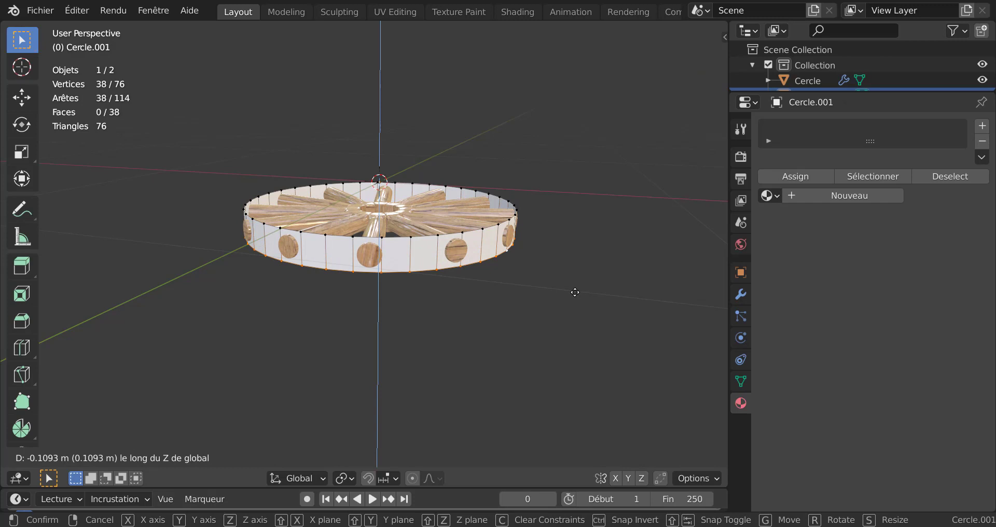
left_click(574, 292)
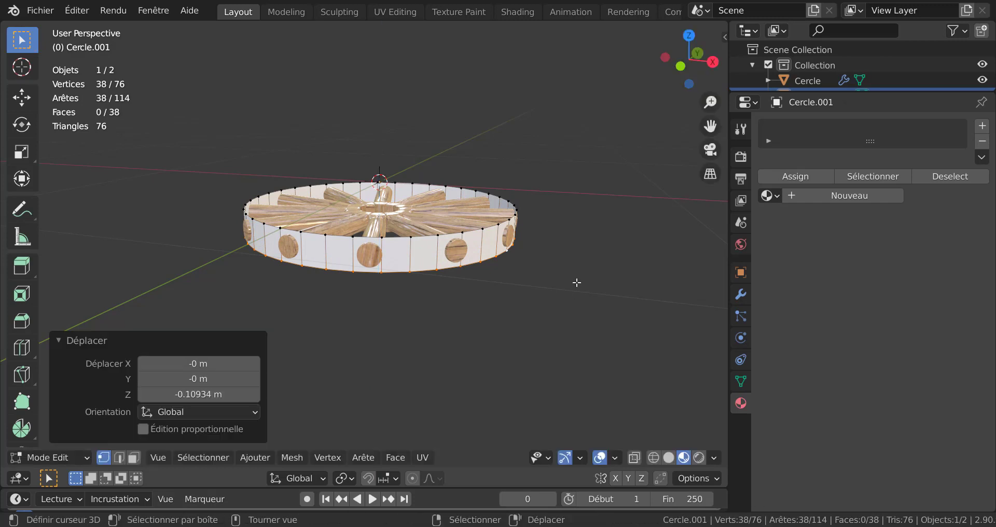
middle_click_drag(575, 288, 572, 316)
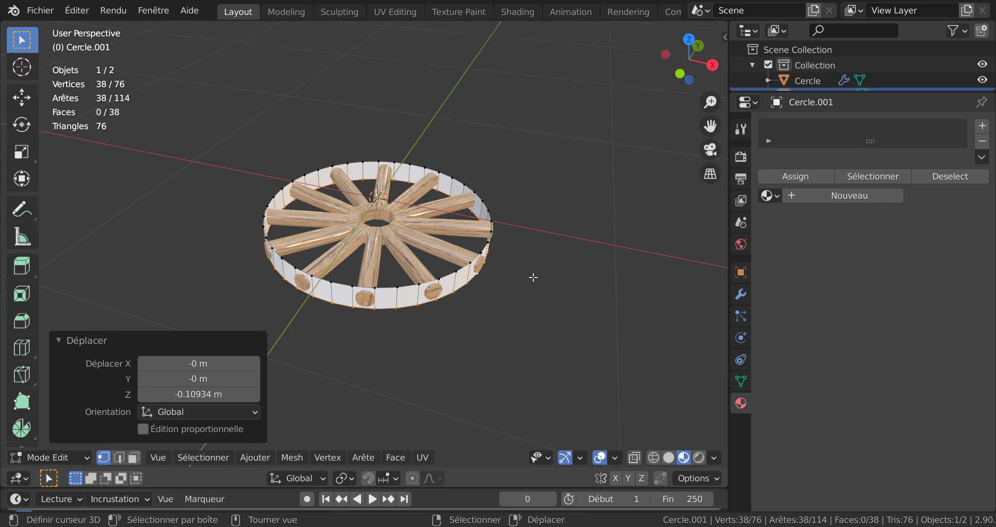
Select the whole band and extrude its faces outward along their normals by 0.054 m
key("a")
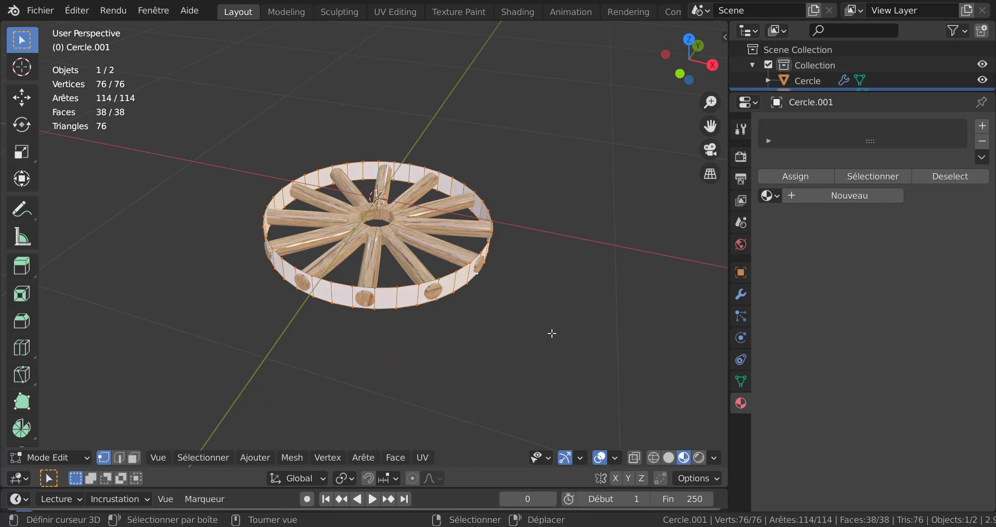
key("alt+e")
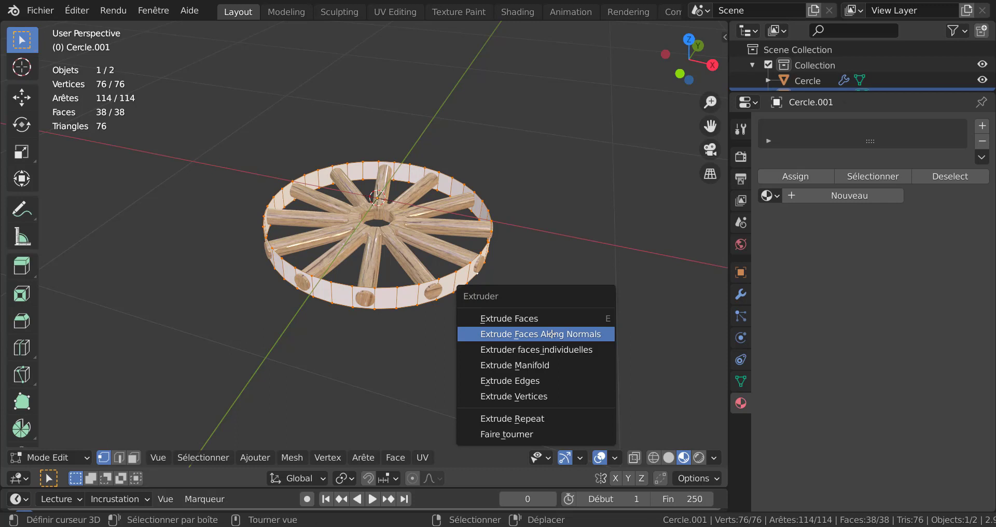
left_click(552, 333)
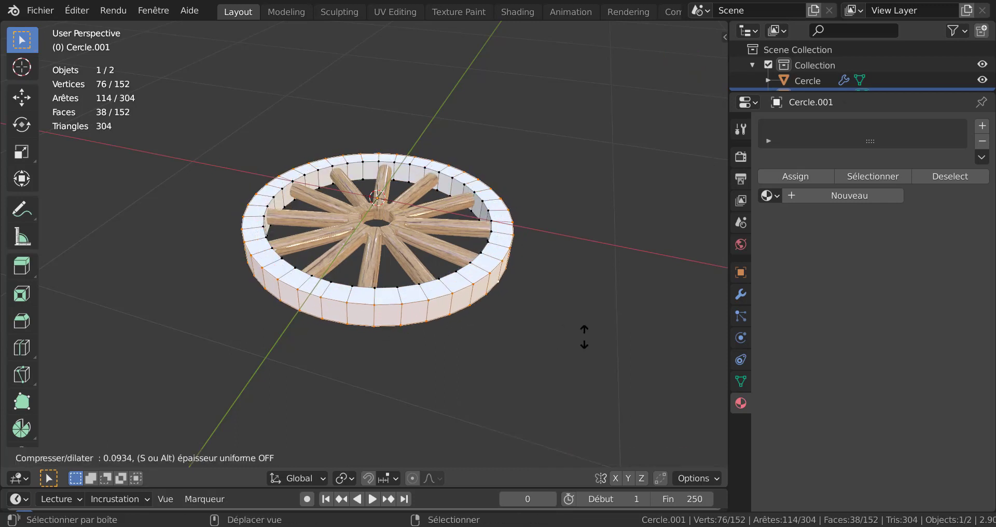
left_click(657, 376)
Scale the extruded outer faces of the rim by 1.381 along the global Z axis
middle_click_drag(615, 351, 566, 322)
key("s")
key("z")
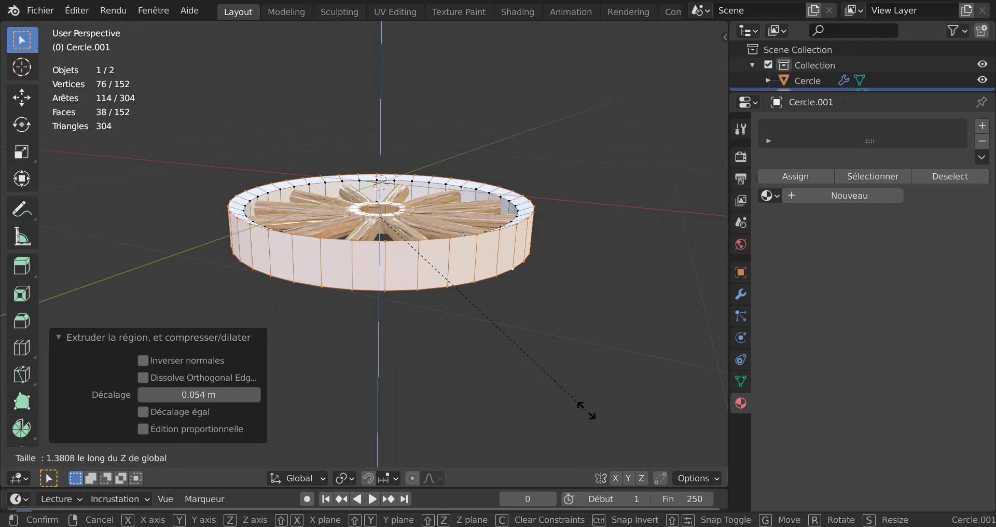
left_click(585, 388)
Extrude the rim's outer faces along their normals again by 0.0896 m to form the tyre
middle_click_drag(571, 356, 593, 378)
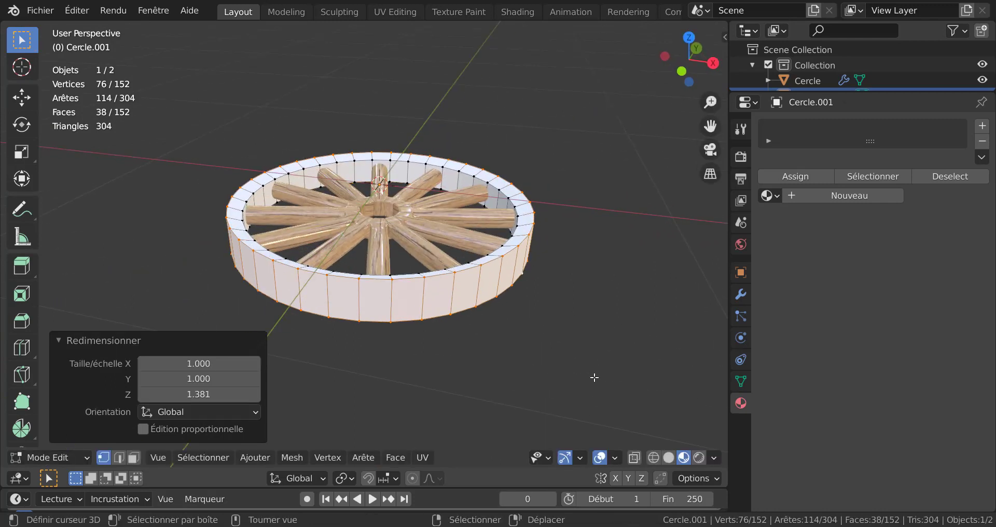
key("alt+e")
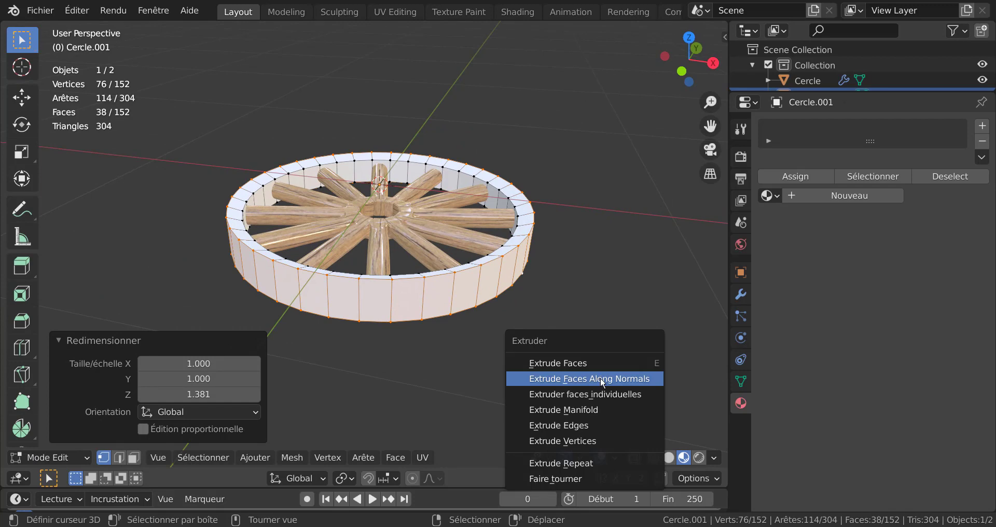
left_click(600, 378)
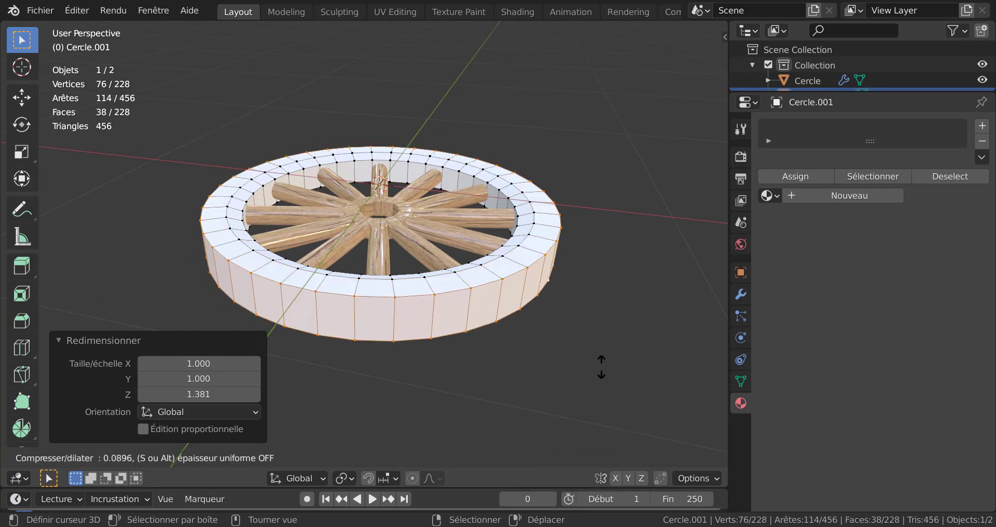
left_click(601, 366)
scroll(603, 367, "up", 1)
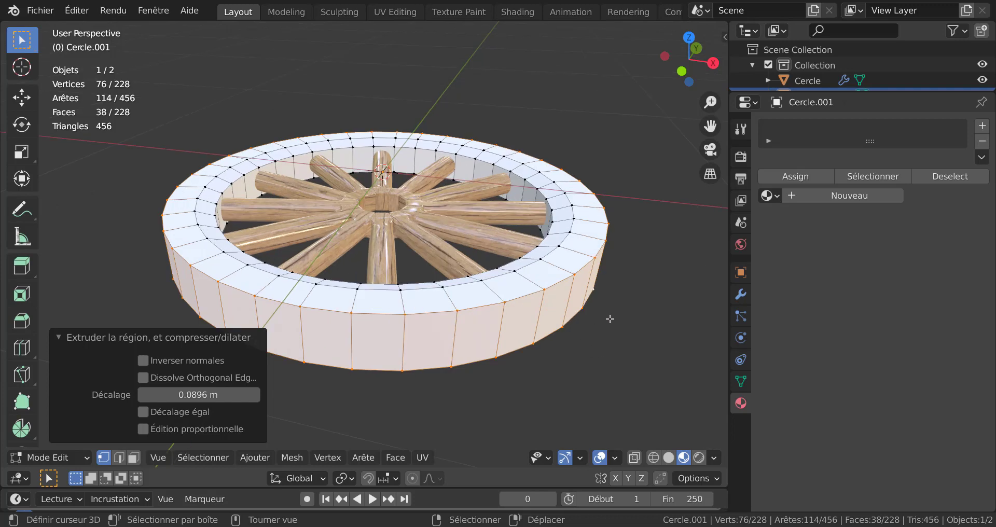
In face selection mode, select the tyre's tread and both side face loops, and create a new material with a black base colour
middle_click_drag(609, 318, 579, 330)
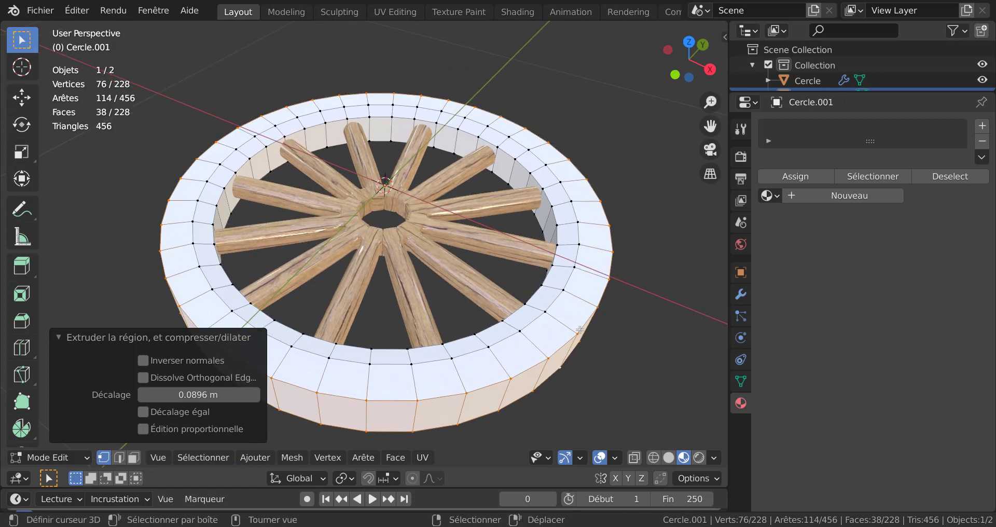
left_click(133, 457)
right_click(463, 408, "alt")
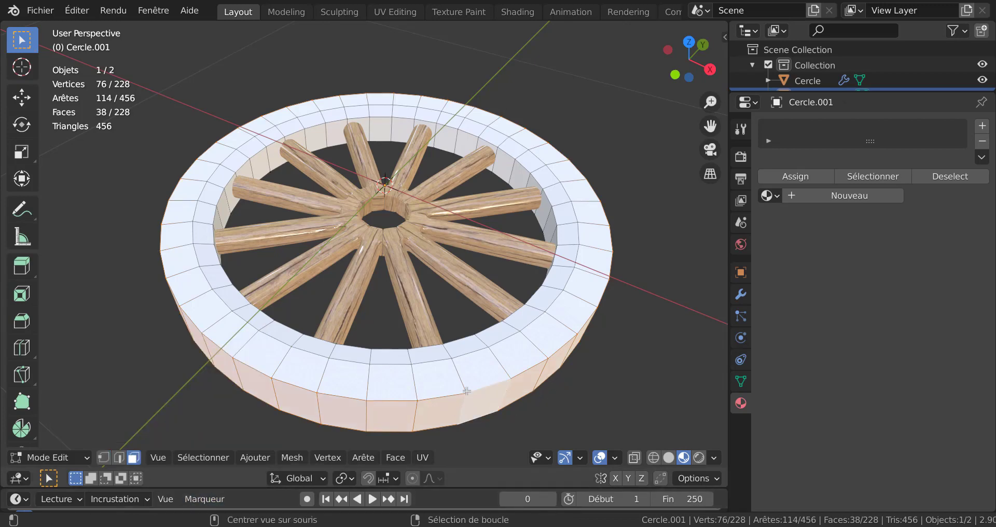
right_click(468, 382, "alt+shift")
middle_click_drag(587, 363, 662, 381)
right_click(587, 206, "alt+shift")
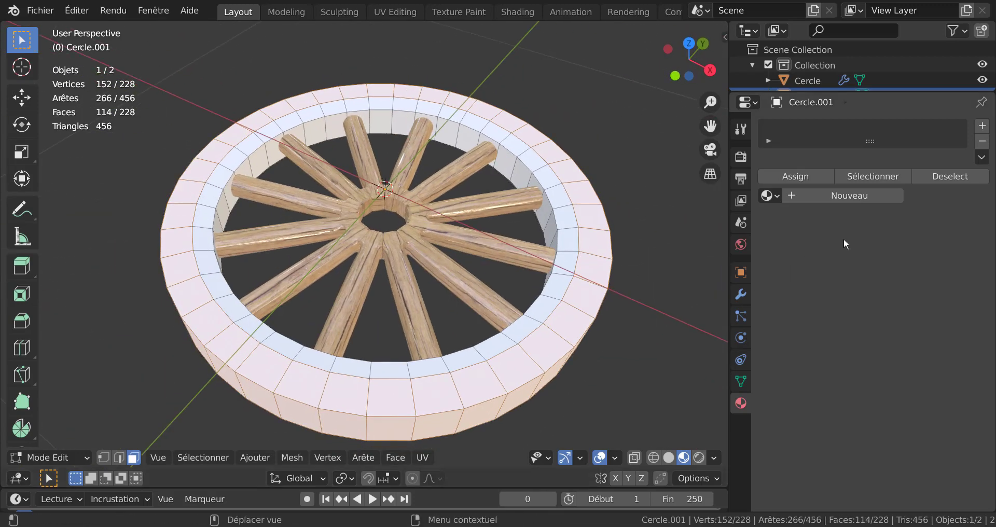
left_click(849, 195)
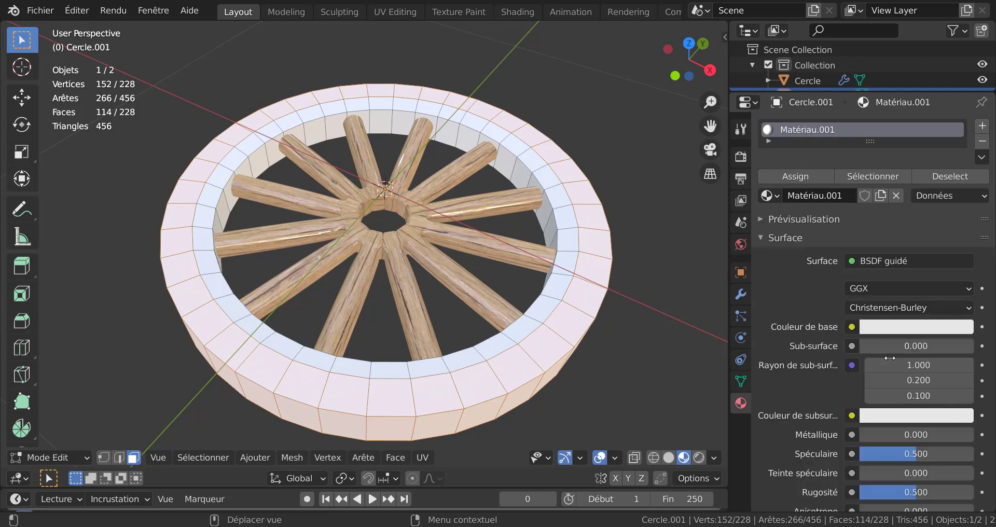
left_click(905, 332)
left_click_drag(960, 113, 961, 217)
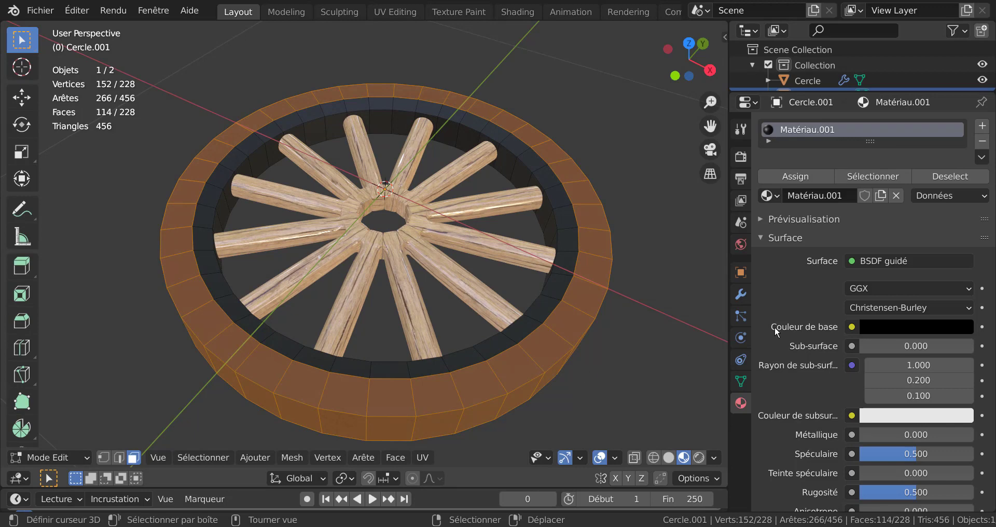
Select the rim's face loops inside the tyre: the inner band and the narrow ring on each side
scroll(581, 317, "up", 1)
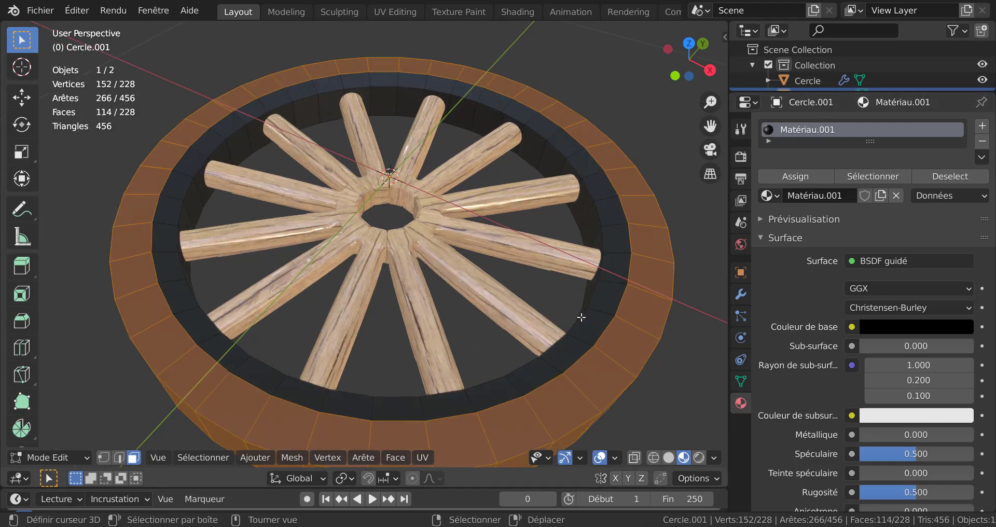
left_click(616, 286, "alt")
middle_click_drag(596, 295, 523, 184)
left_click(578, 194, "alt+shift")
middle_click_drag(542, 258, 725, 331)
left_click(591, 180, "alt+shift")
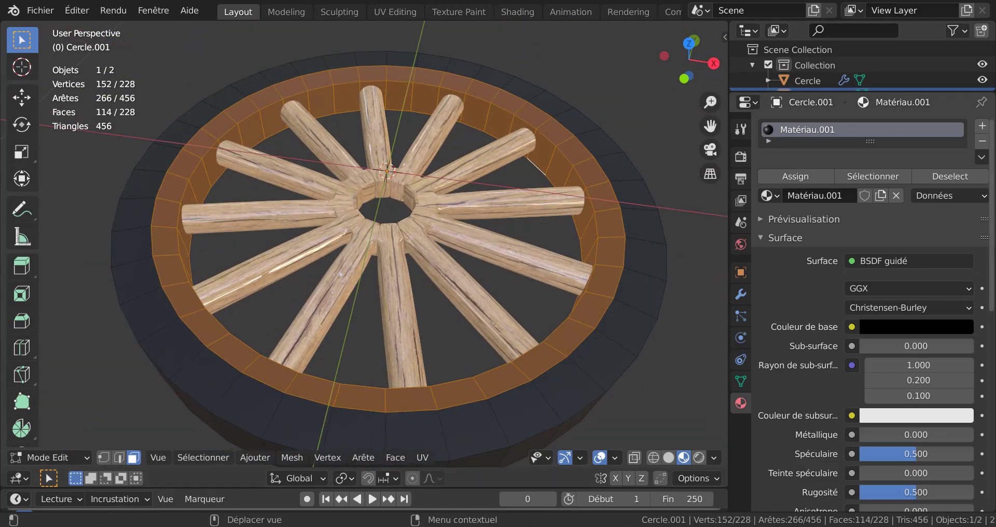
Add a second material with metallic 0.629 and roughness 0, and assign it to the selected rim faces
left_click(981, 125)
left_click(853, 230)
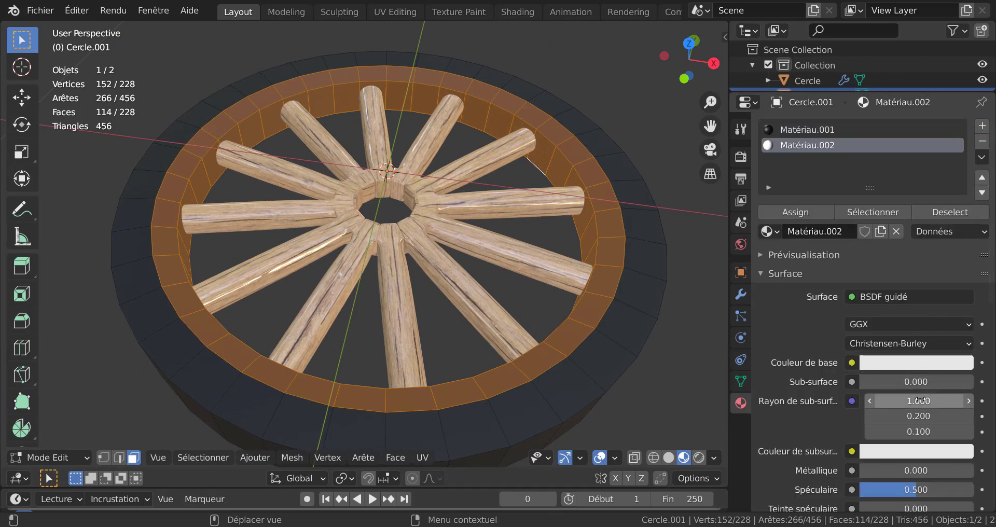
scroll(914, 405, "down", 3)
left_click_drag(915, 408, 969, 408)
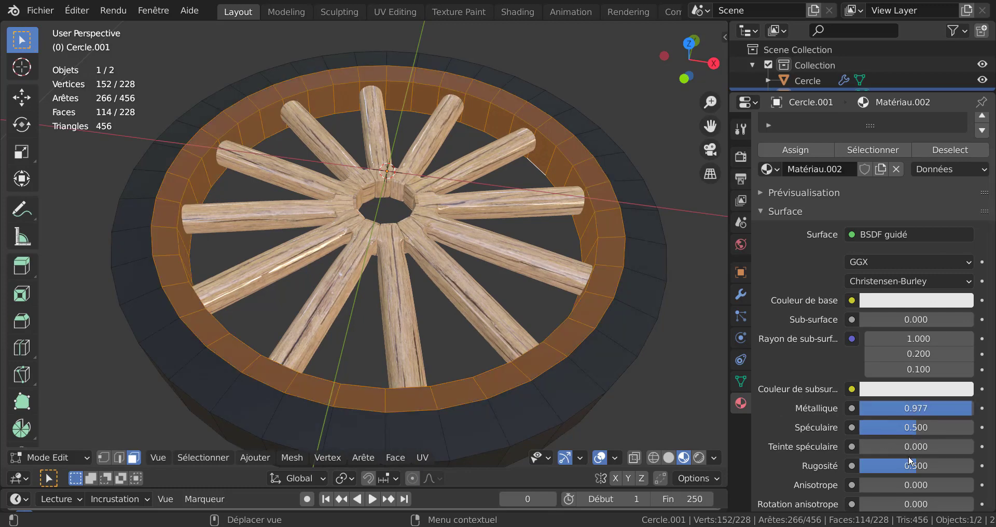
left_click_drag(908, 465, 861, 465)
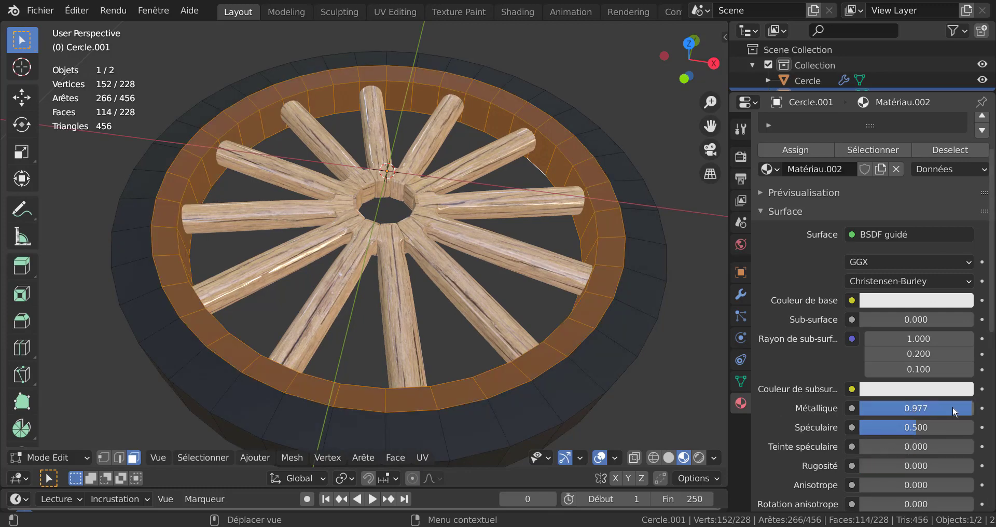
left_click_drag(952, 406, 931, 406)
left_click(797, 150)
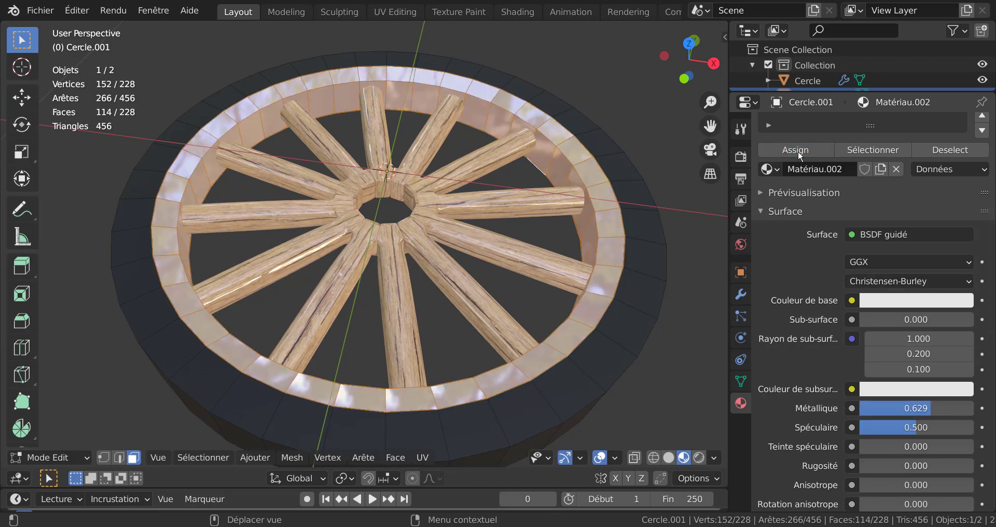
Return to Object Mode and set the rim material to metallic 0.738, specular 0.450 and roughness 0.172
key("Tab")
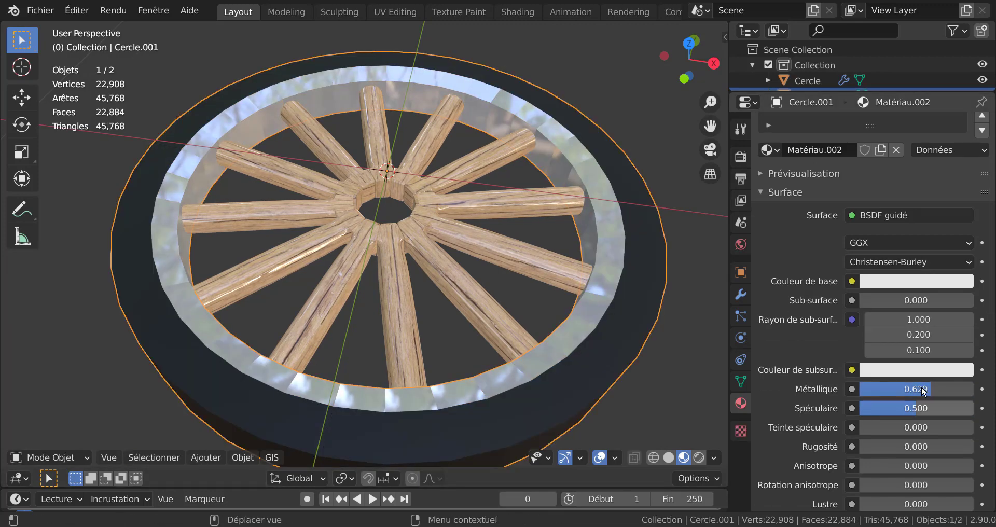
left_click_drag(923, 389, 911, 408)
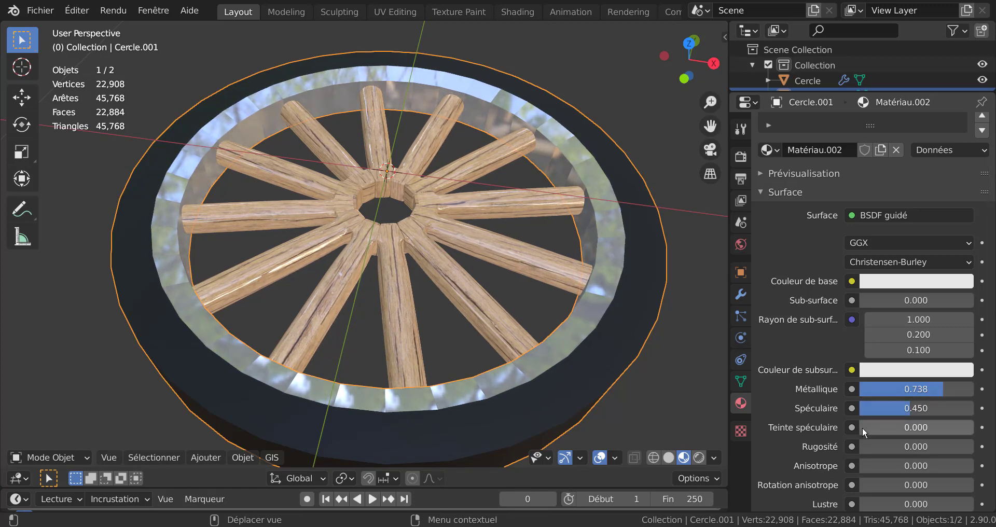
left_click_drag(866, 446, 879, 446)
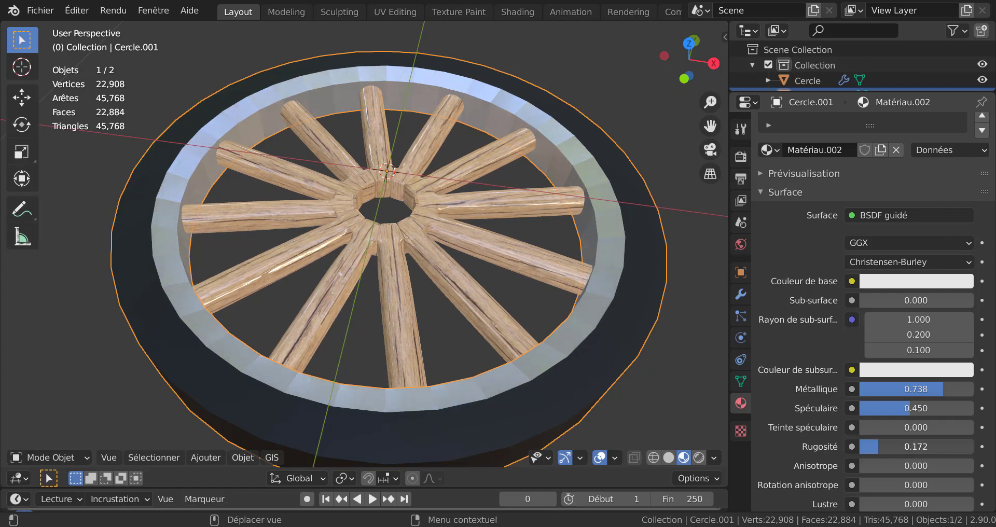
Shade the rim and tyre object smooth and enable Auto Smooth for its normals at 30°
middle_click_drag(498, 249, 599, 213)
scroll(582, 277, "up", 4)
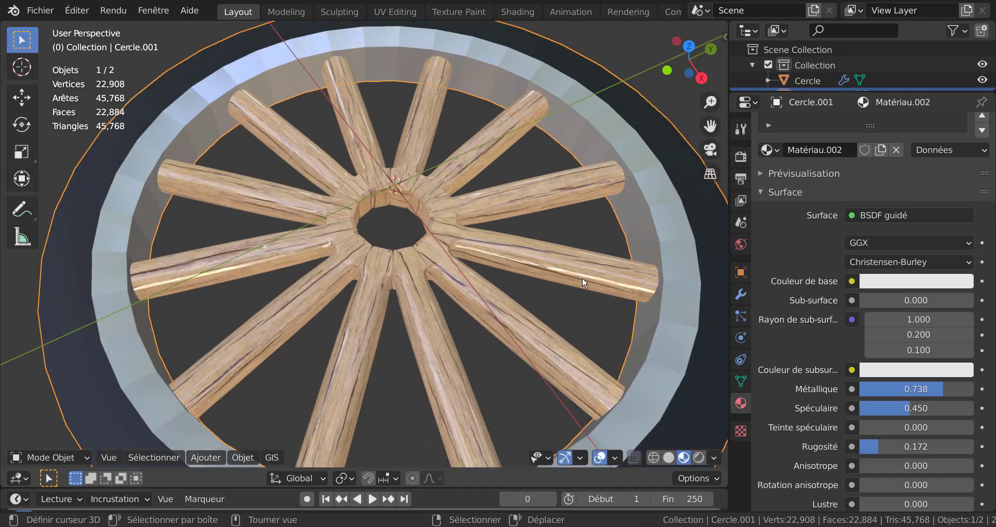
scroll(581, 277, "down", 3)
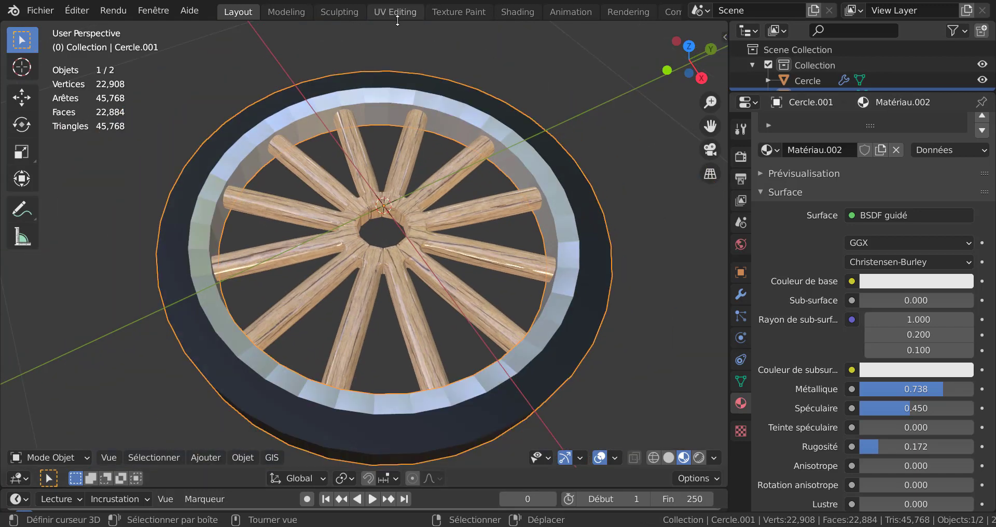
left_click(236, 459)
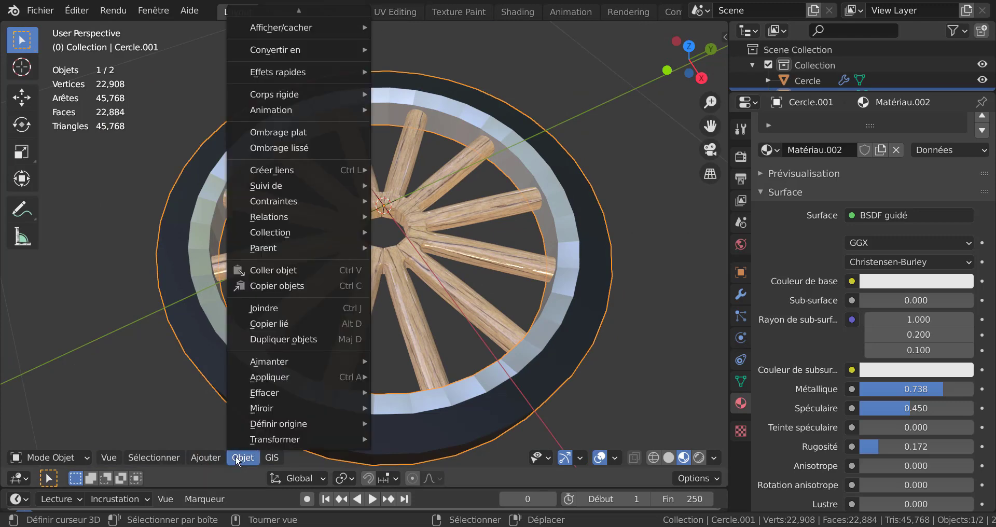
left_click(285, 148)
scroll(785, 461, "down", 3)
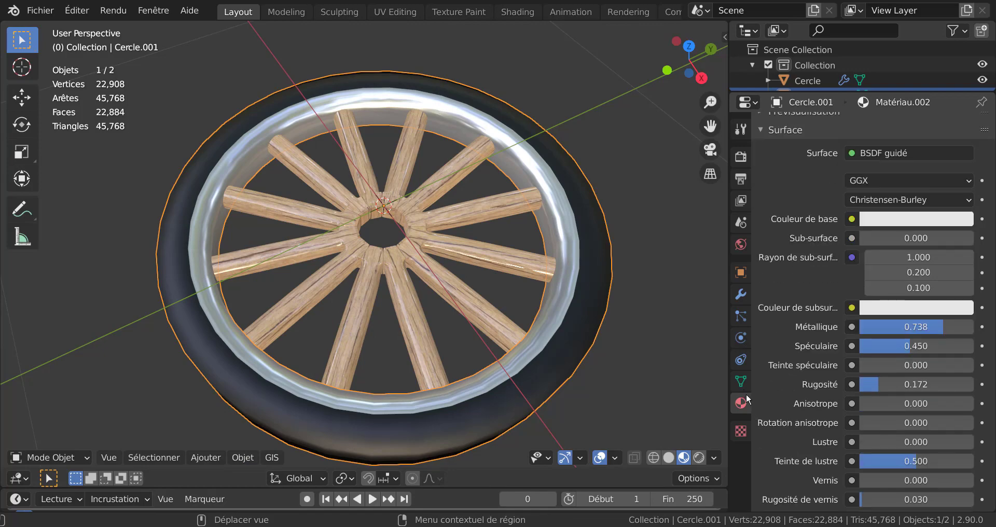
left_click(741, 382)
left_click(849, 414)
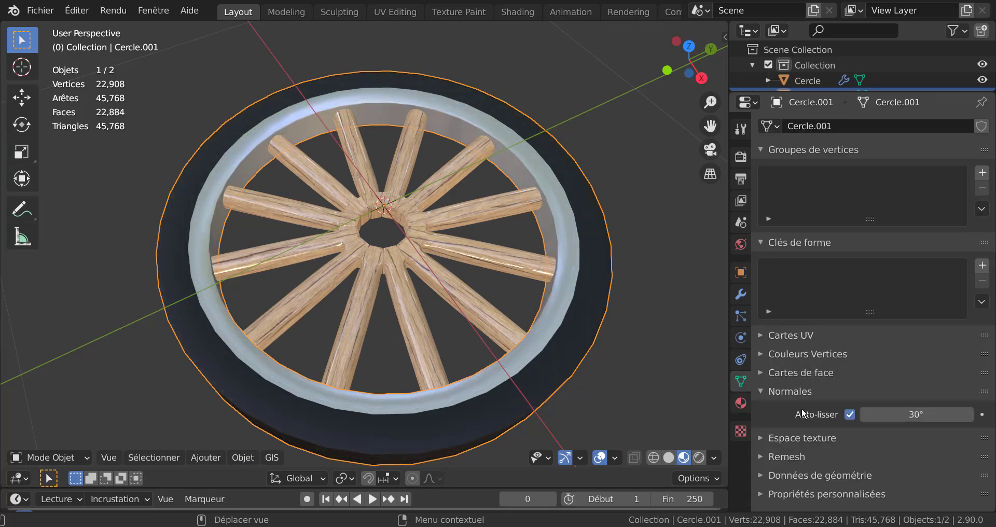
Select the rim's upper inner edge loop in Edit Mode with edge selection, and switch the viewport to solid shading
mouse_move(624, 210)
middle_mouse_down()
mouse_move(579, 300)
mouse_move(584, 237)
mouse_move(534, 182)
mouse_move(546, 208)
middle_mouse_up()
key("Tab")
key("Tab")
middle_click_drag(577, 315, 544, 337)
scroll(557, 285, "up", 4)
key("Tab")
left_click(118, 457)
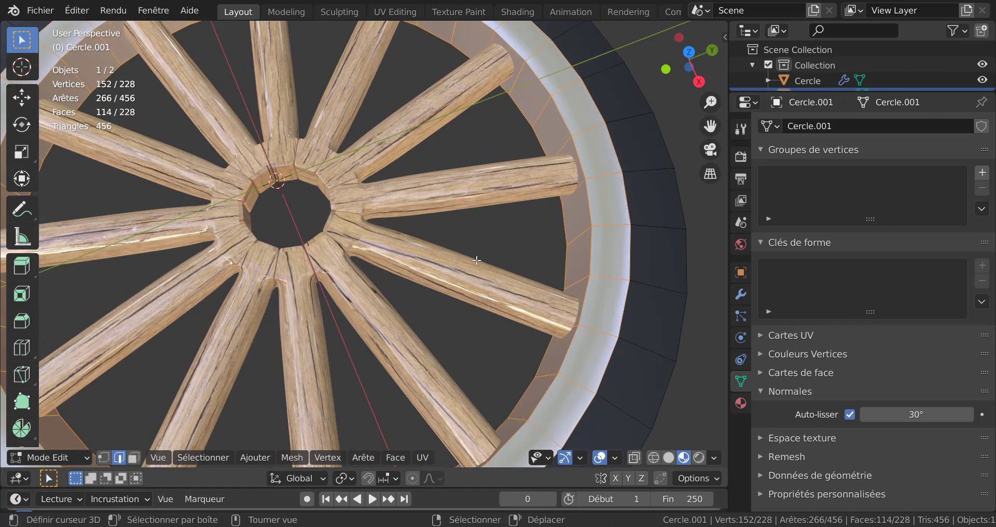
left_click(595, 241, "alt")
scroll(594, 241, "down", 4)
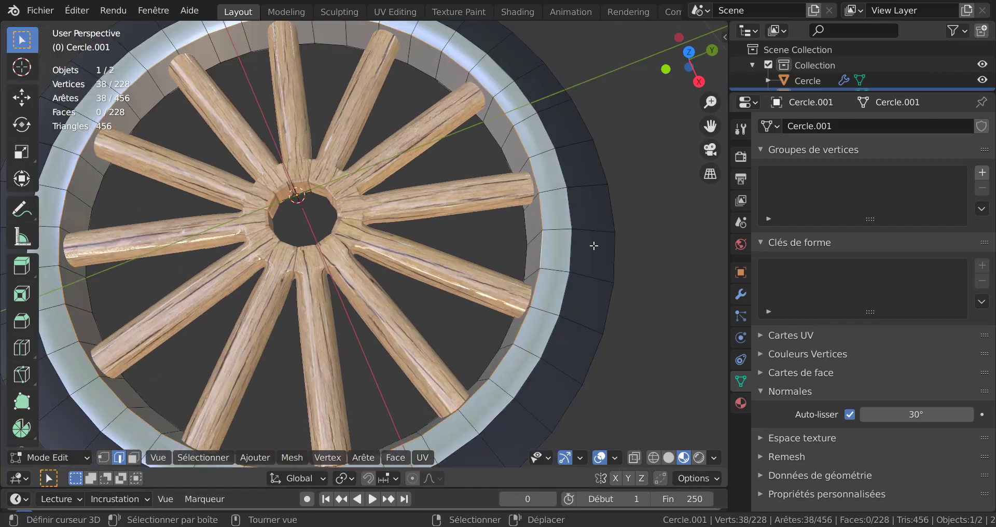
left_click(664, 456)
middle_click_drag(528, 317, 531, 257)
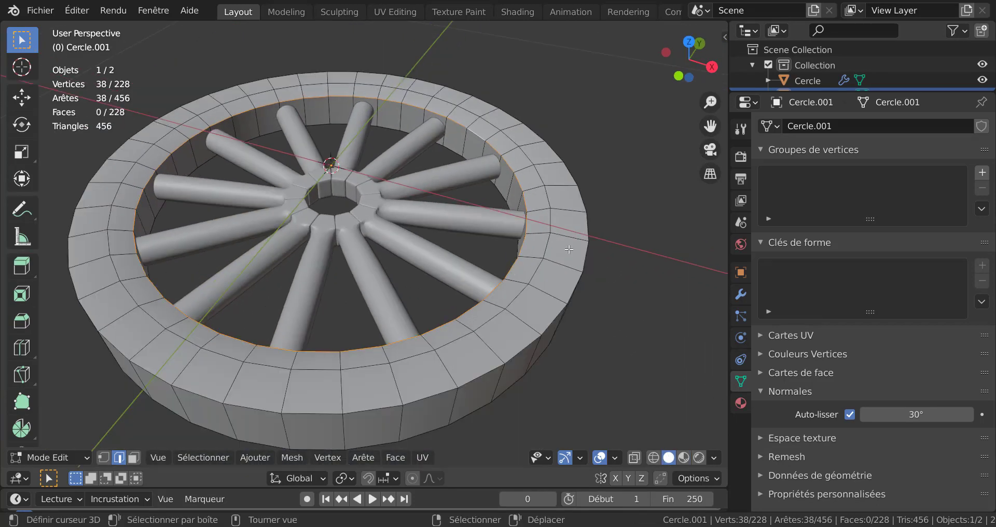
Subdivide the upper inner edge loop with 1 cut and round it using LoopTools Circle with the Best fit method
key("q")
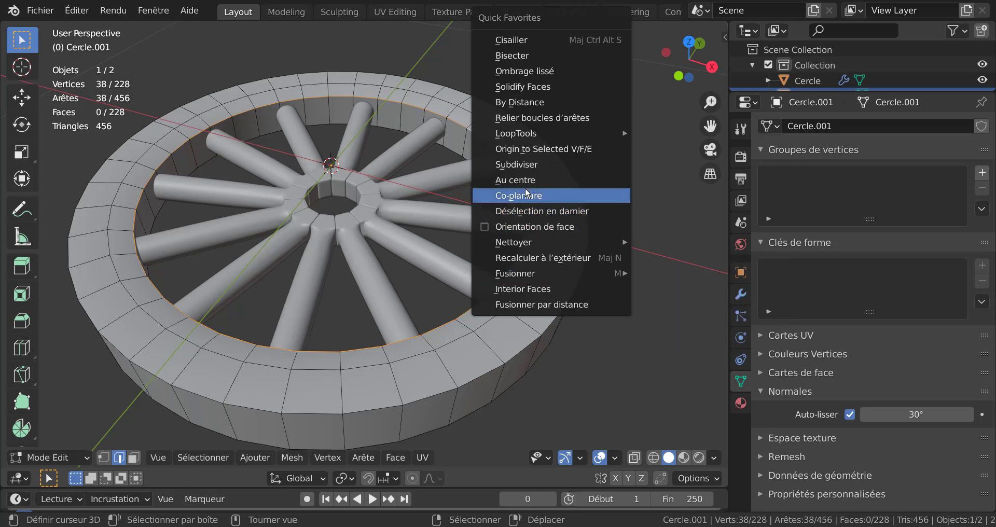
left_click(526, 165)
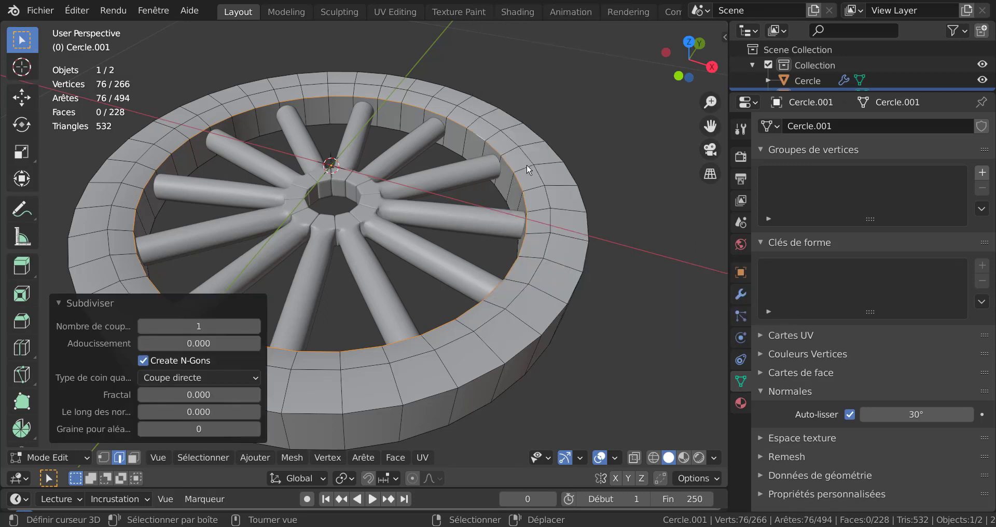
left_click(104, 457)
scroll(576, 202, "up", 2)
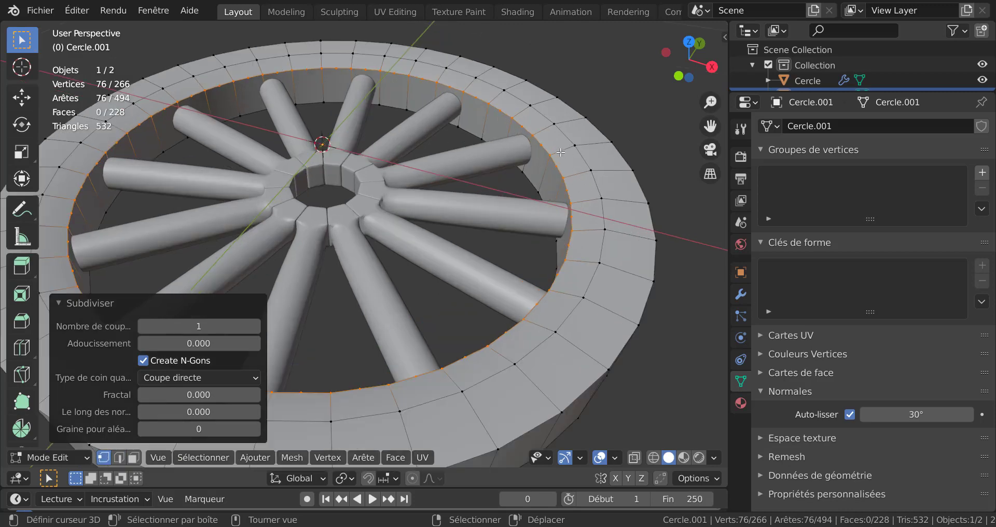
scroll(603, 216, "down", 2)
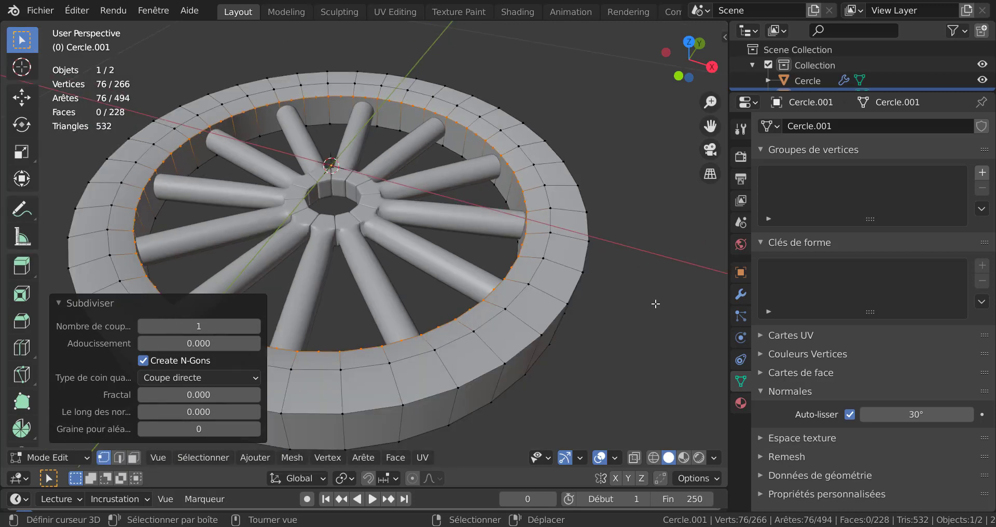
key("q")
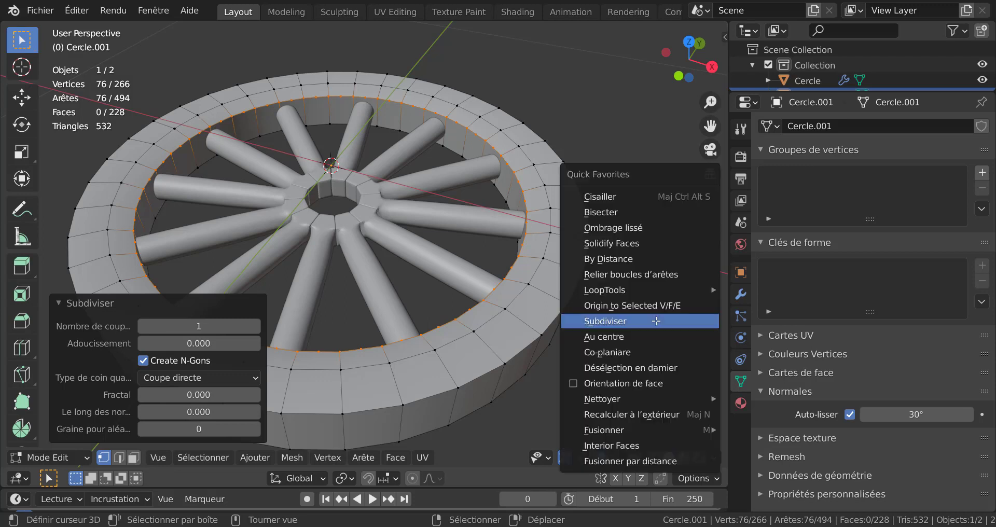
mouse_move(701, 290)
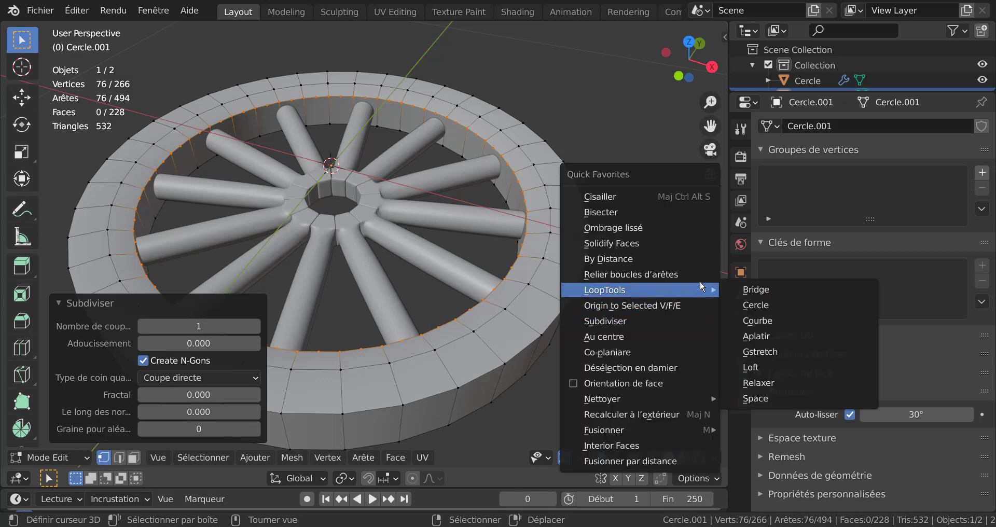
left_click(760, 306)
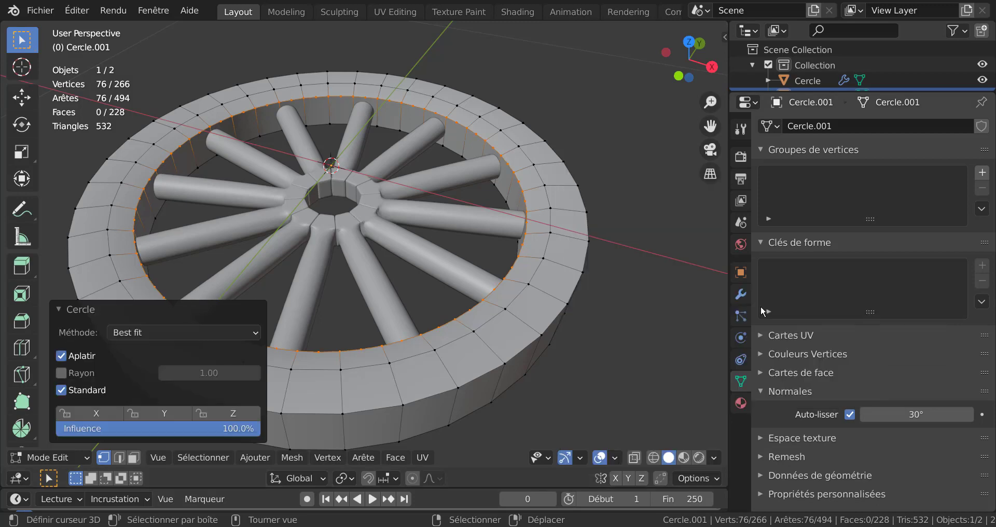
Select the rim's inner edge loop on the underside of the wheel and subdivide it with 1 cut
middle_click_drag(571, 367, 582, 263)
scroll(582, 264, "up", 2)
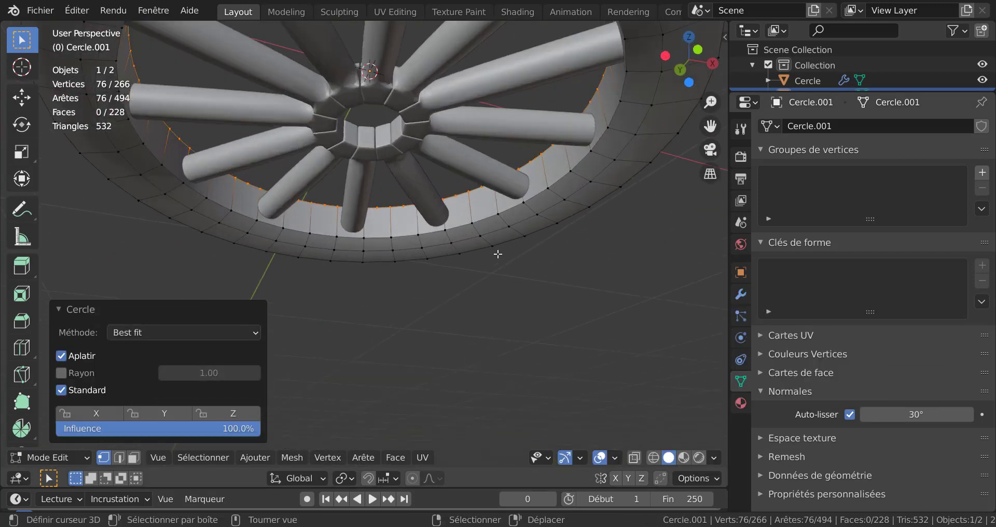
left_click(499, 241, "alt")
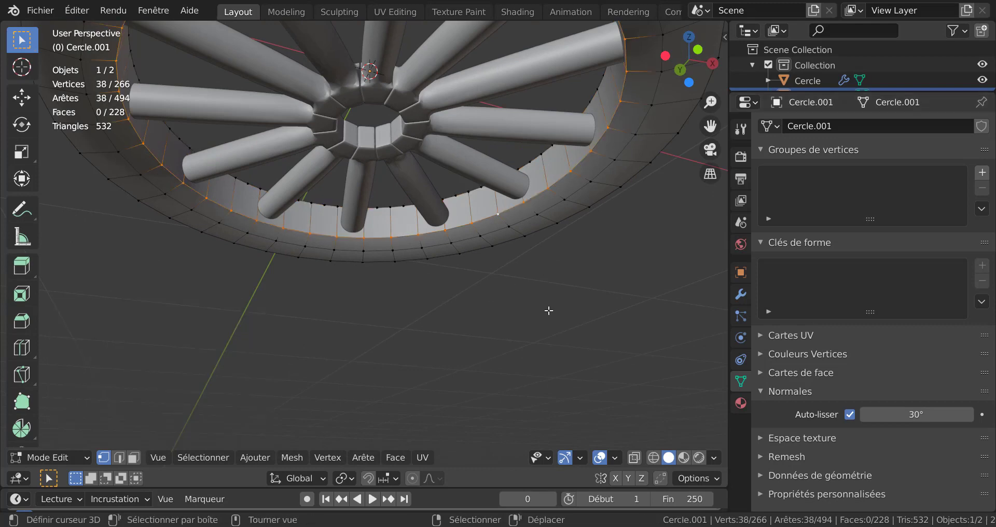
key("q")
left_click(530, 341)
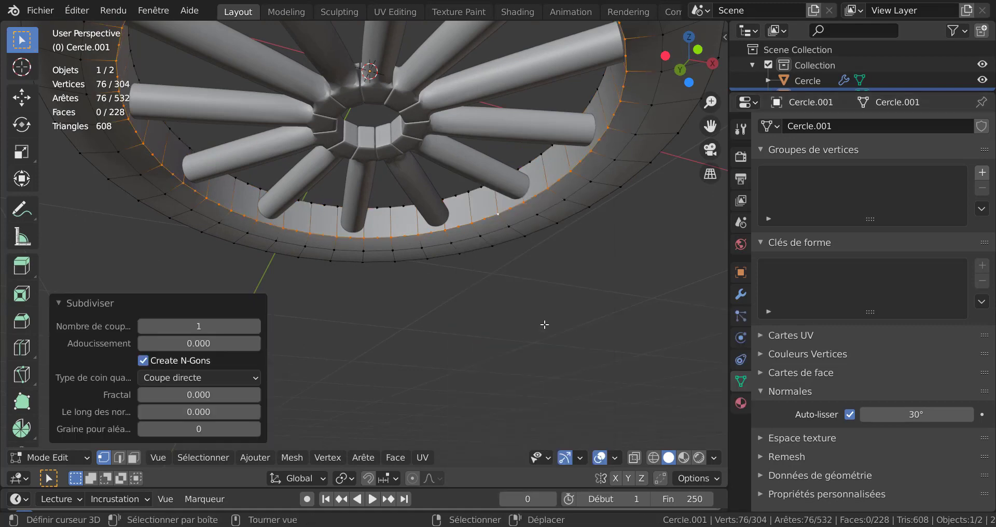
Round the subdivided underside loop using LoopTools Circle with the Best fit method, keeping the loop selected
key("alt+a")
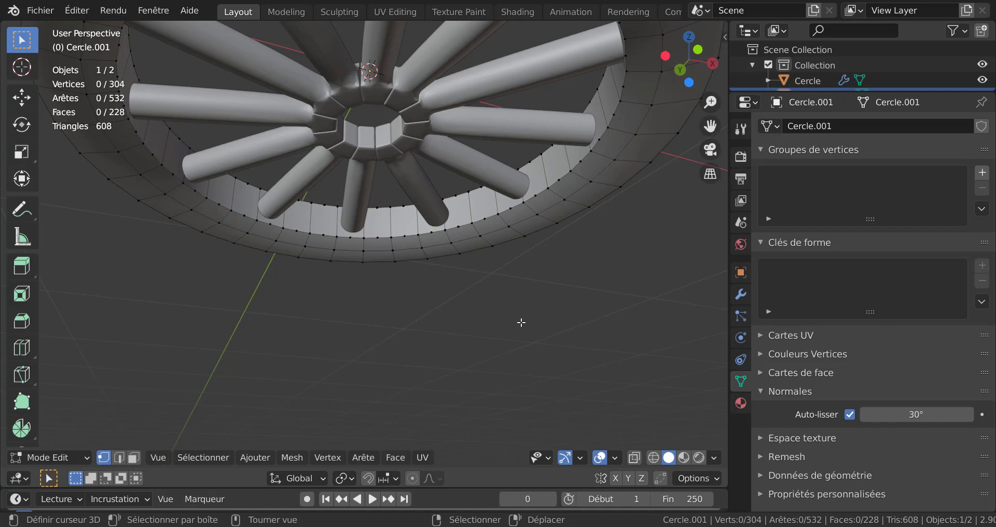
key("ctrl+z")
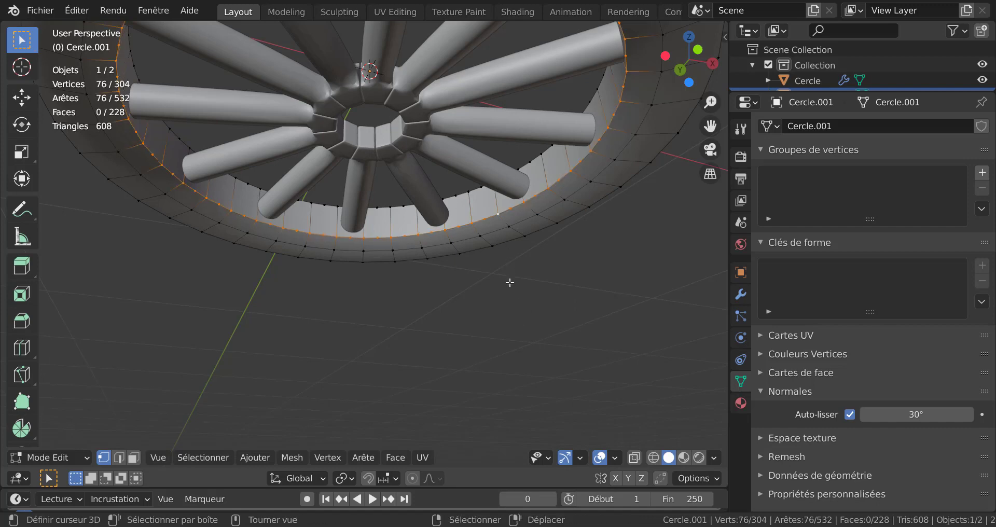
key("q")
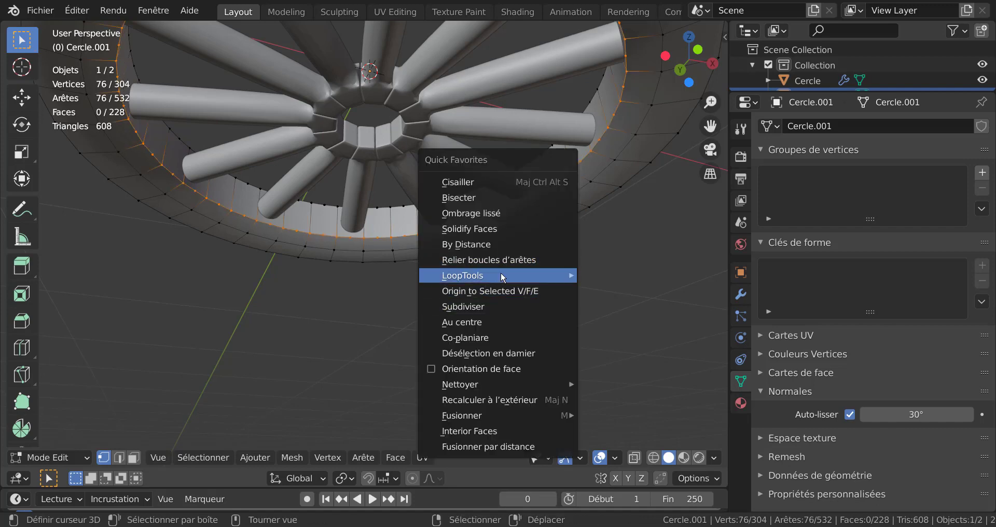
mouse_move(499, 273)
left_click(623, 293)
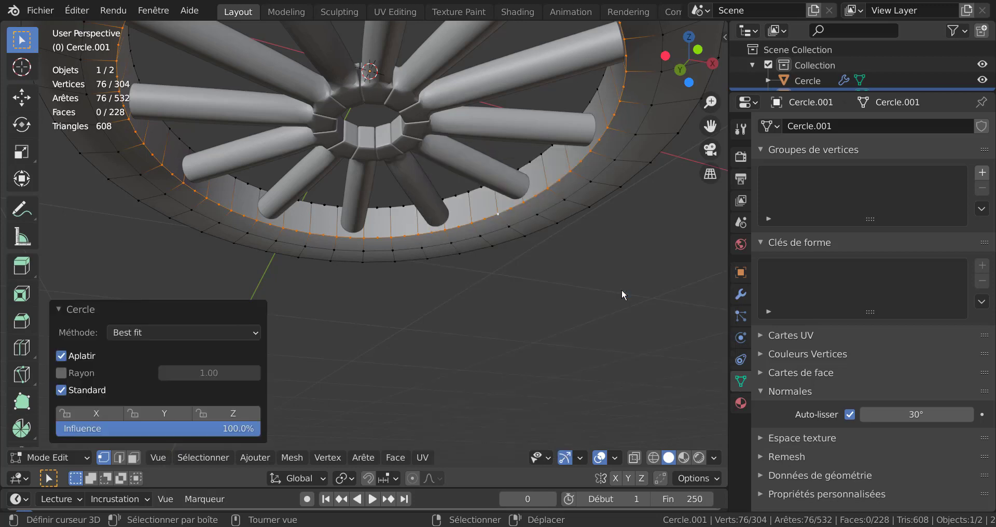
Compare the rim's inner edges in Edit Mode and Object Mode, checking their roundness up close, and finish in Object Mode
key("Tab")
middle_click_drag(621, 288, 579, 390)
scroll(562, 257, "up", 1)
key("Tab")
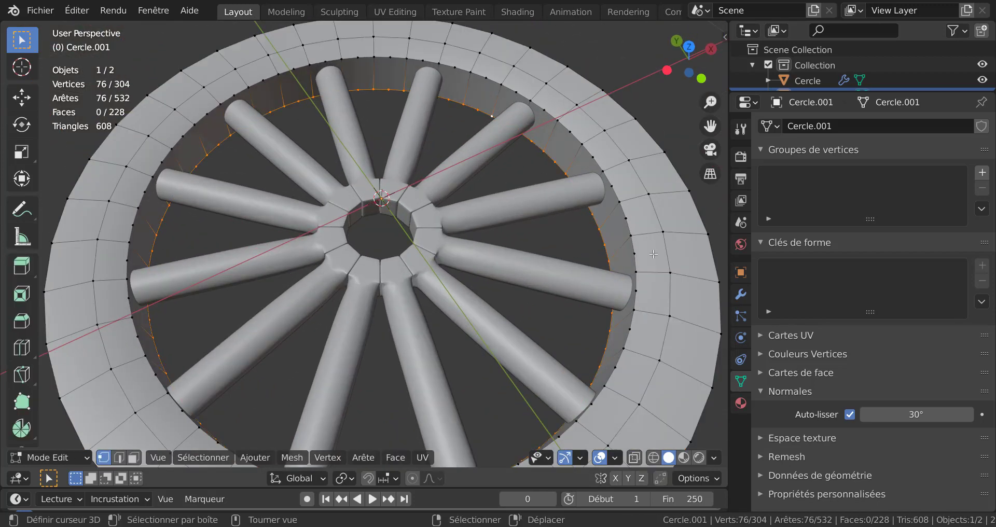
scroll(637, 248, "down", 2)
middle_click_drag(638, 247, 612, 218)
key("Tab")
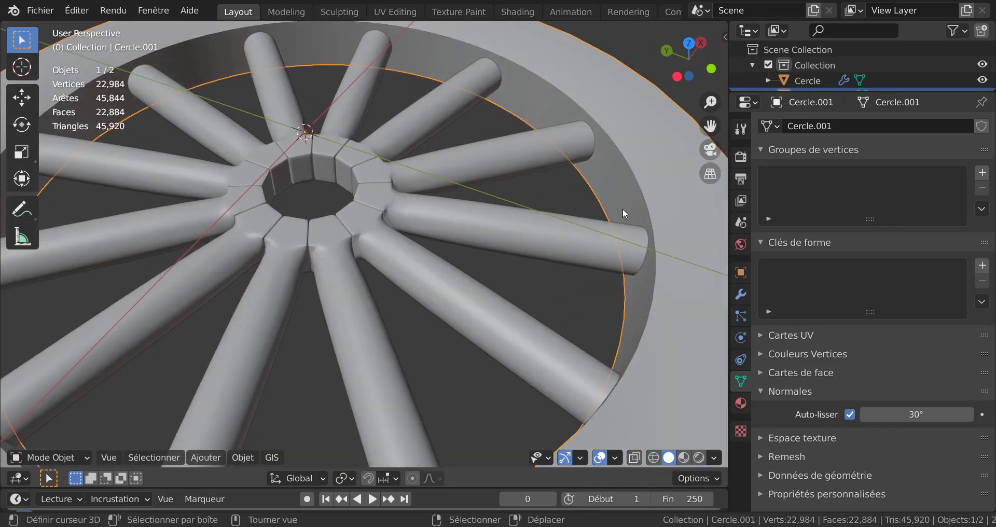
Put the wheel's outer rim mesh into Edit Mode and bring its outer side wall into view
scroll(622, 208, "down", 2)
middle_click_drag(498, 231, 451, 244)
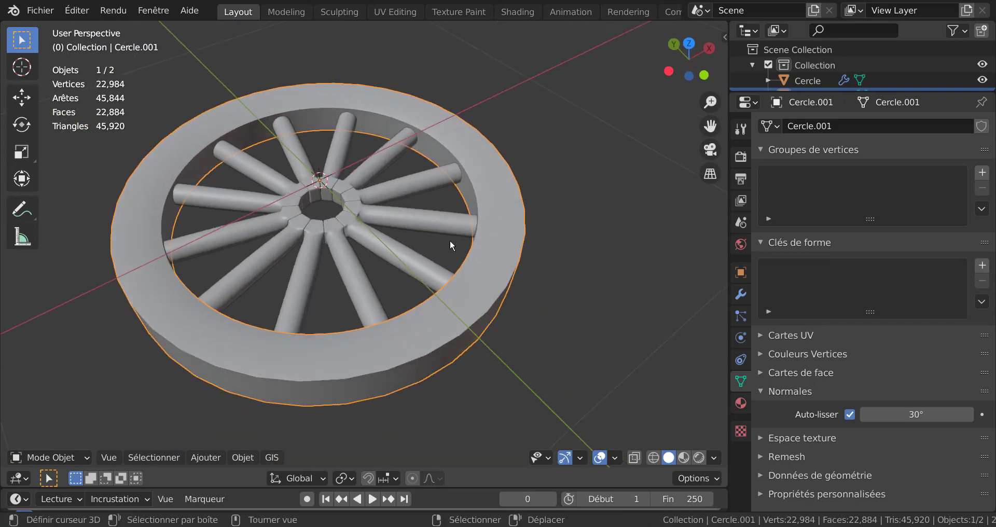
scroll(506, 259, "up", 4)
key("Tab")
scroll(568, 274, "down", 3)
scroll(565, 274, "up", 2)
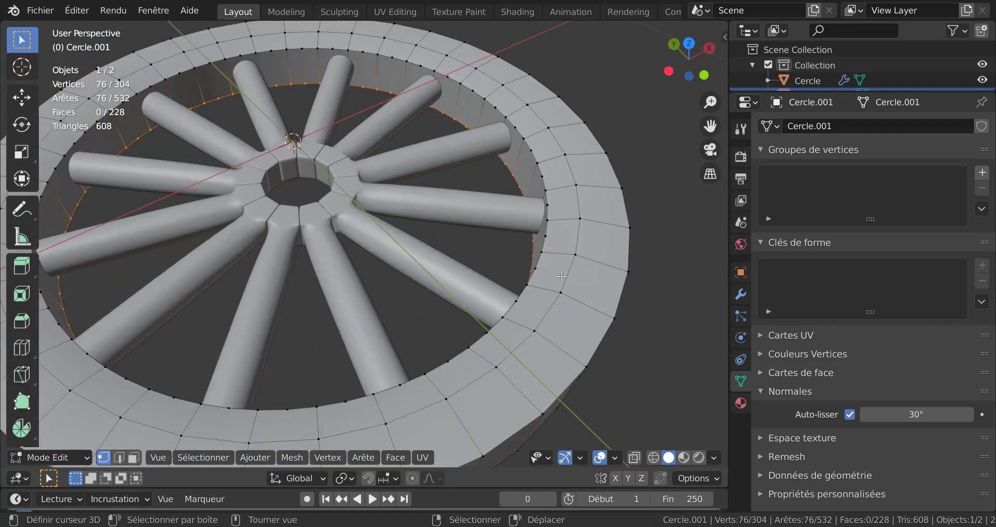
scroll(576, 296, "down", 3)
scroll(584, 287, "up", 3)
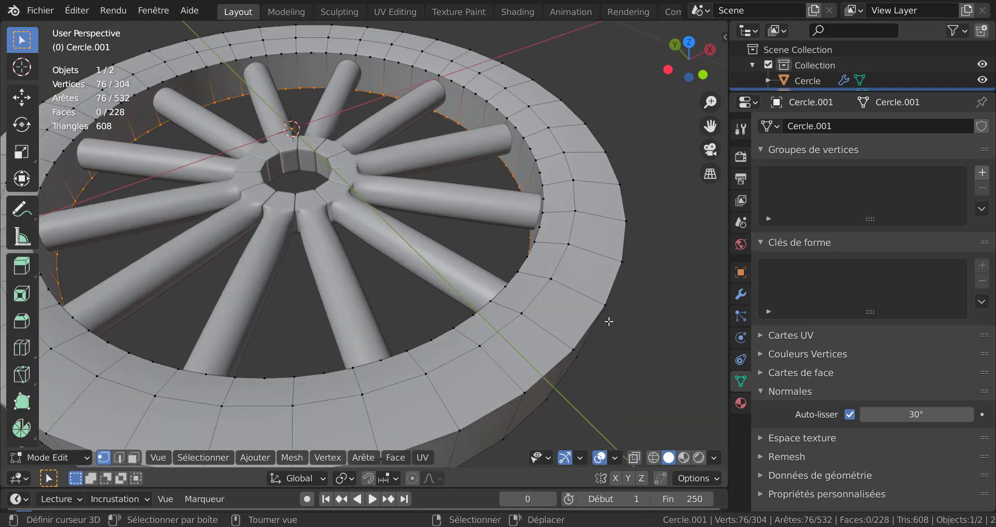
middle_click_drag(609, 321, 577, 253)
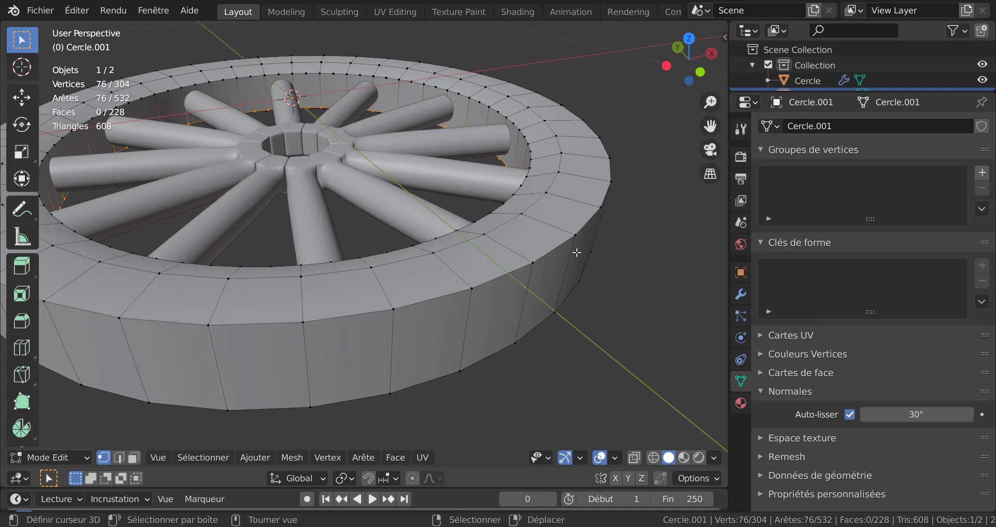
left_click(547, 262, "alt")
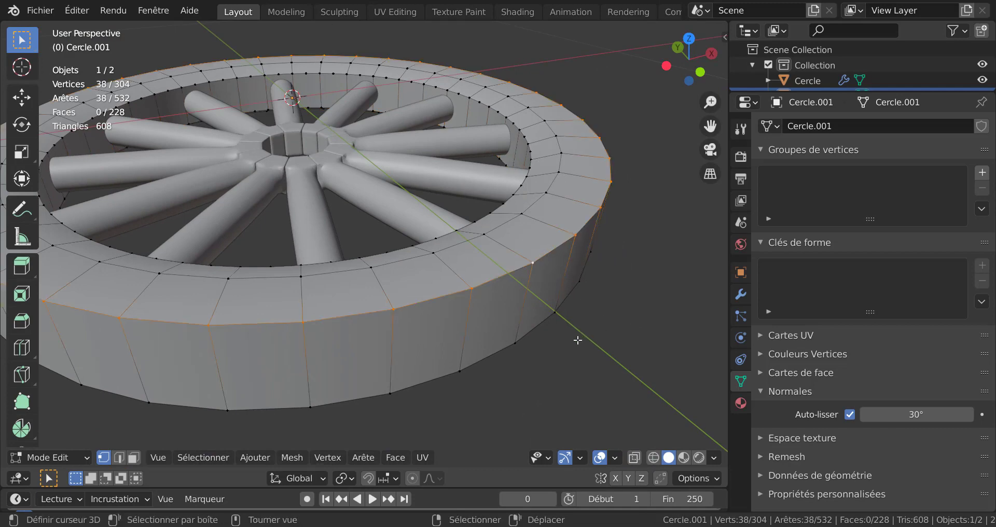
left_click(550, 328, "alt+shift")
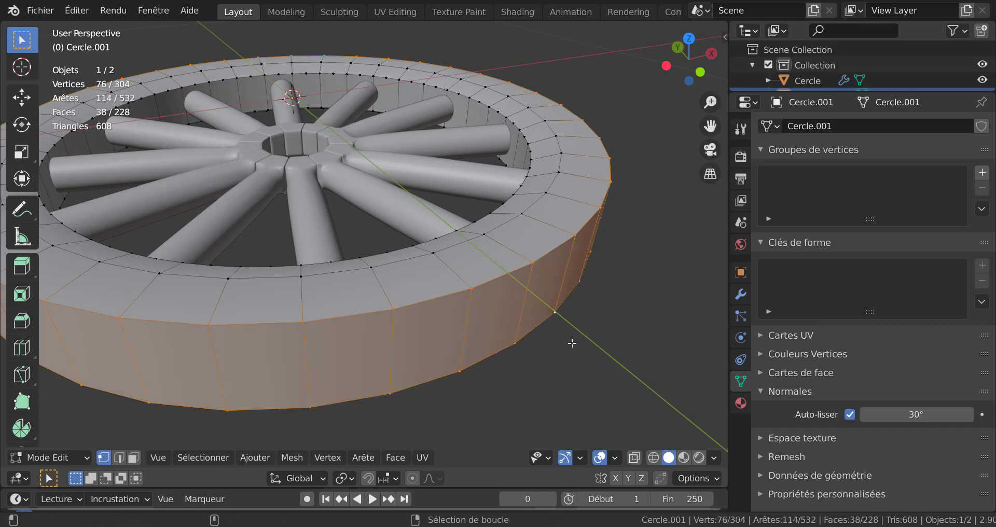
middle_click_drag(573, 344, 578, 354)
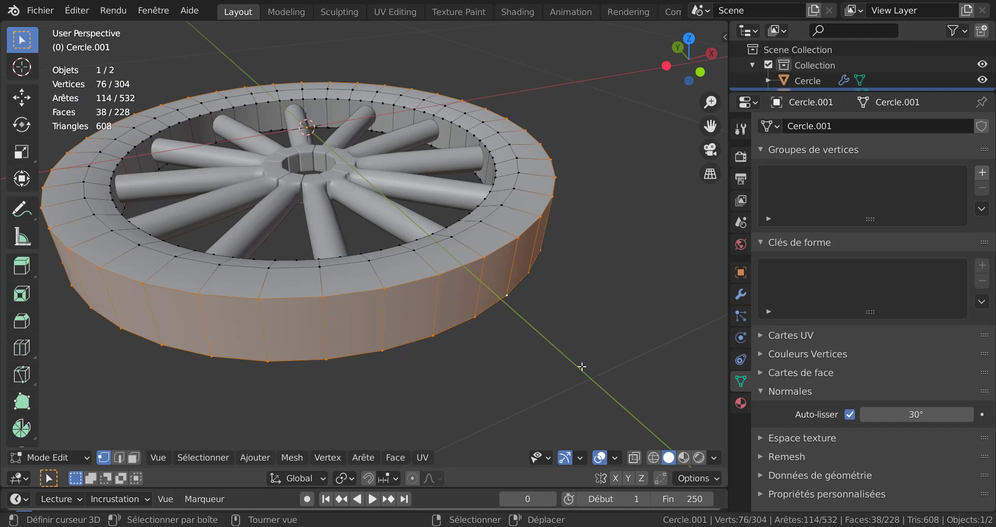
key("ctrl+b")
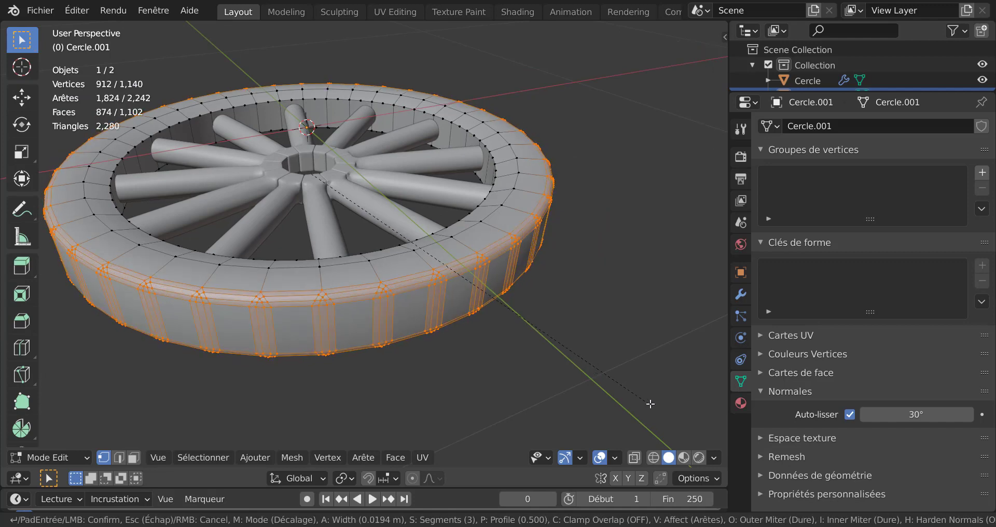
key("Escape")
In edge selection mode, bevel the rim's upper outer edge loop with 3 segments and a width of about 0.051 m
scroll(574, 390, "up", 2)
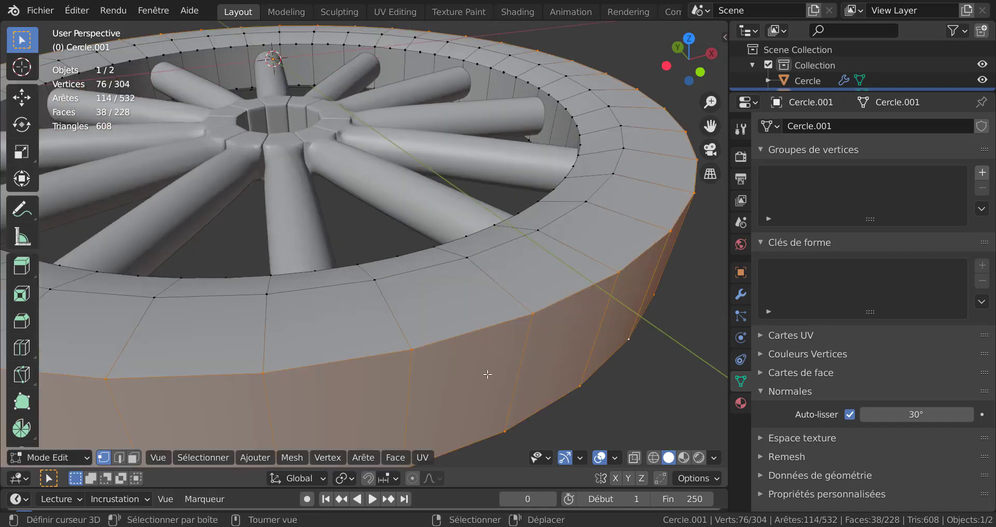
scroll(574, 390, "down", 1)
left_click(119, 459)
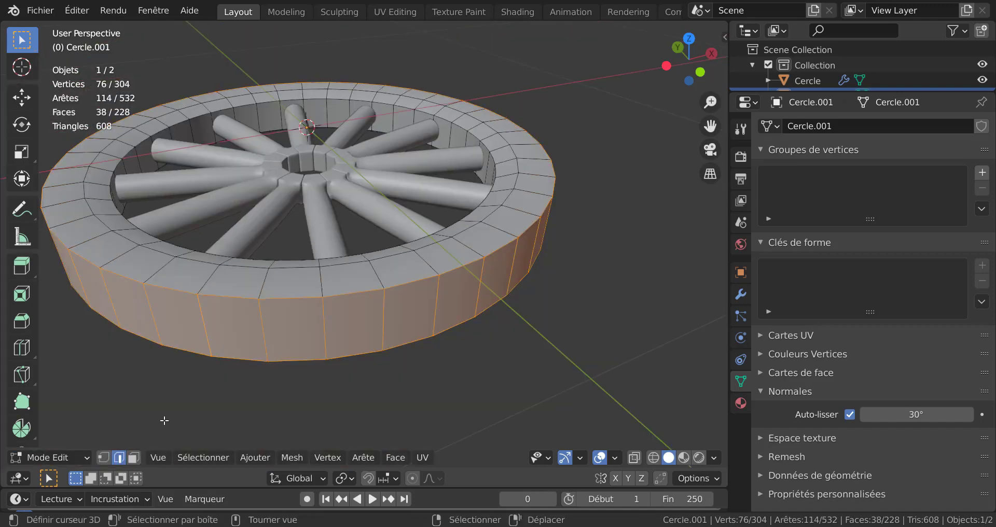
left_click(455, 275, "alt")
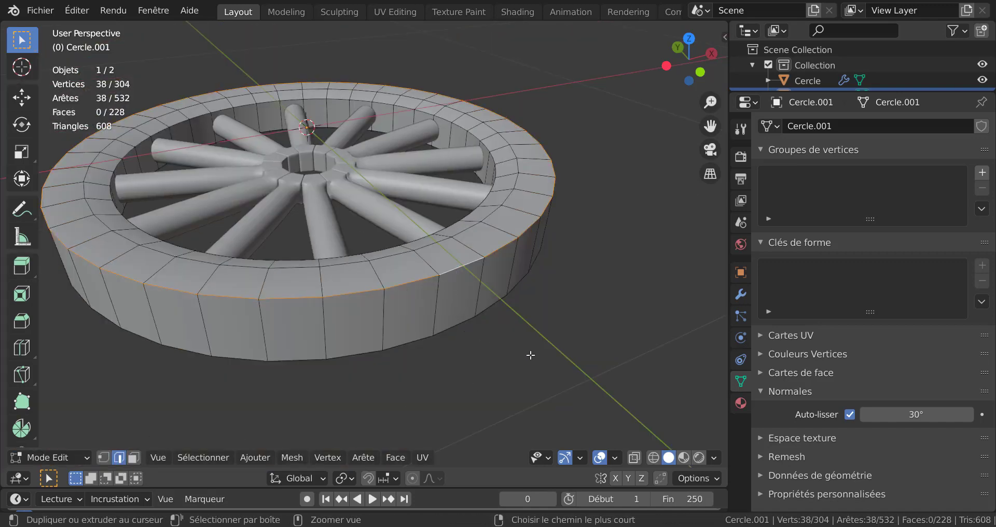
key("ctrl+b")
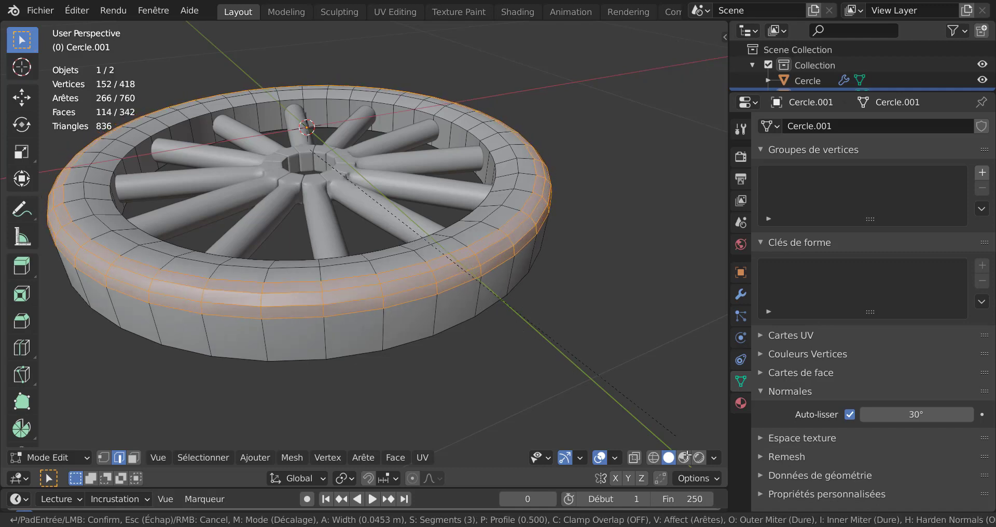
left_click(550, 426)
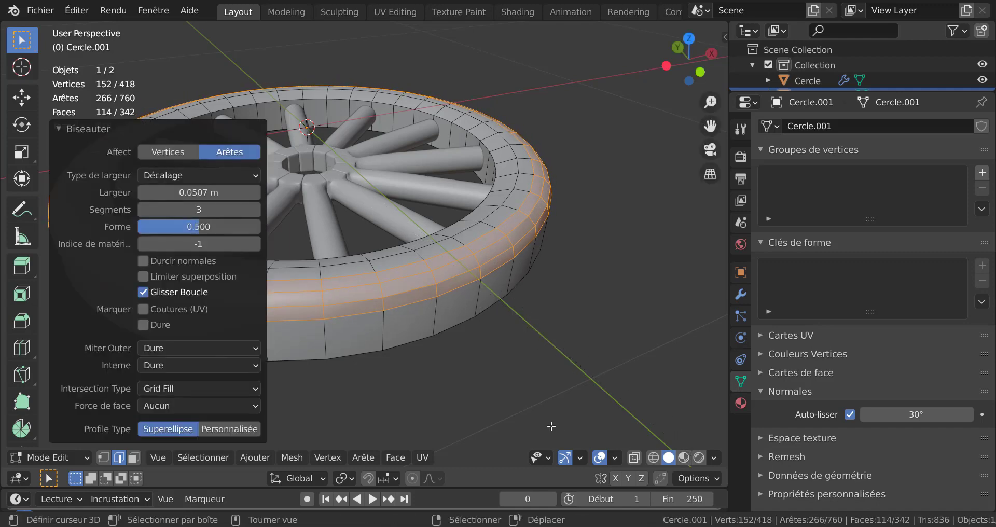
Bevel the rim's lower outer edge loop with 3 segments and a width of about 0.075 m
key("ctrl+z")
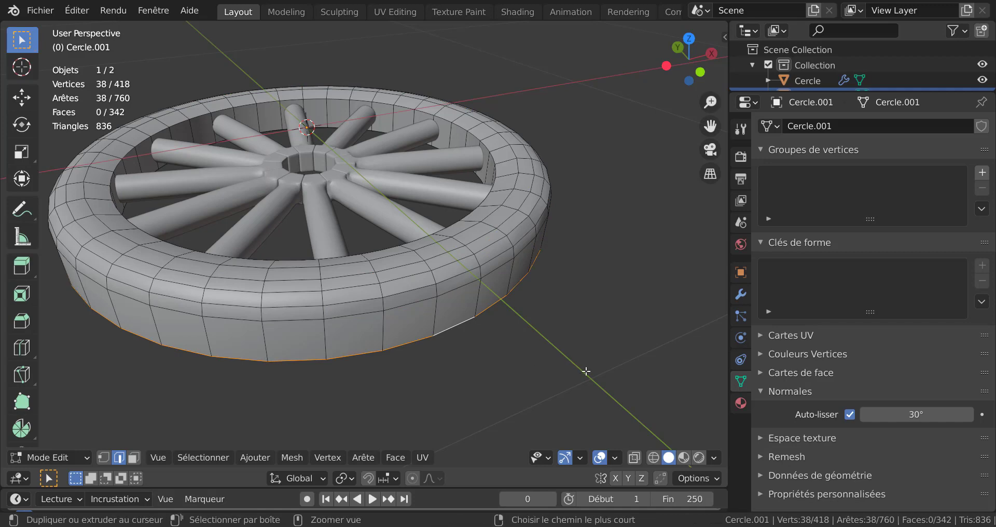
key("ctrl+b")
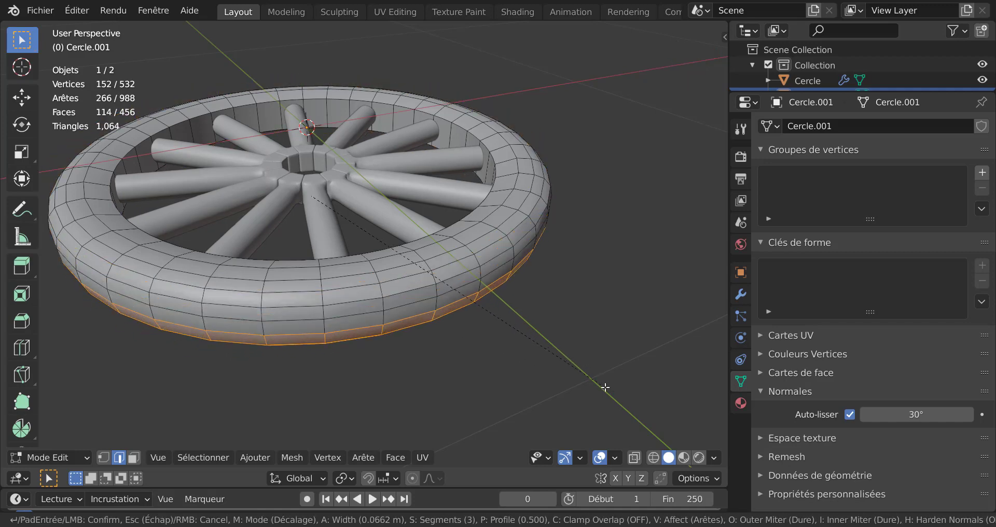
left_click(608, 389)
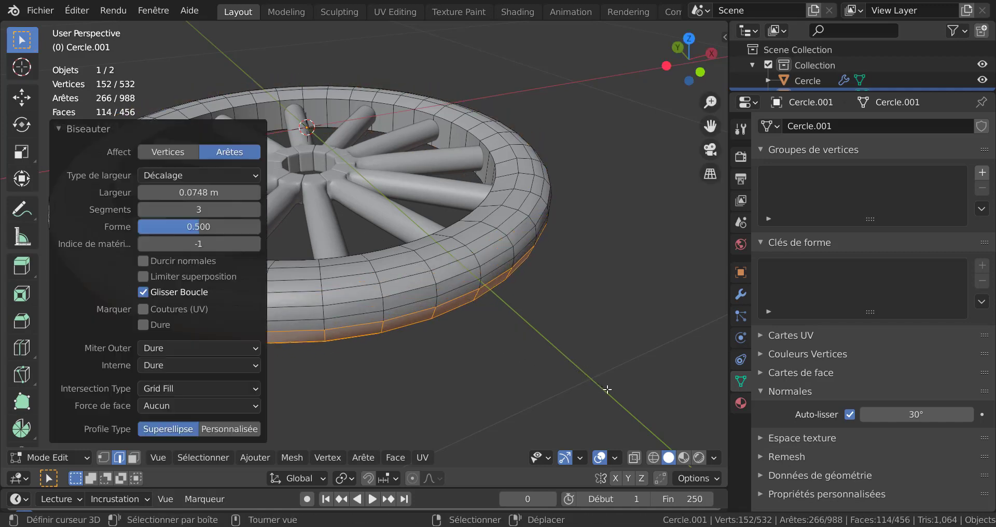
key("Tab")
middle_click_drag(603, 390, 466, 237)
scroll(513, 332, "up", 2)
key("Tab")
mouse_move(580, 243)
middle_mouse_down()
mouse_move(542, 335)
mouse_move(536, 291)
mouse_move(587, 258)
middle_mouse_up()
key("ctrl+r")
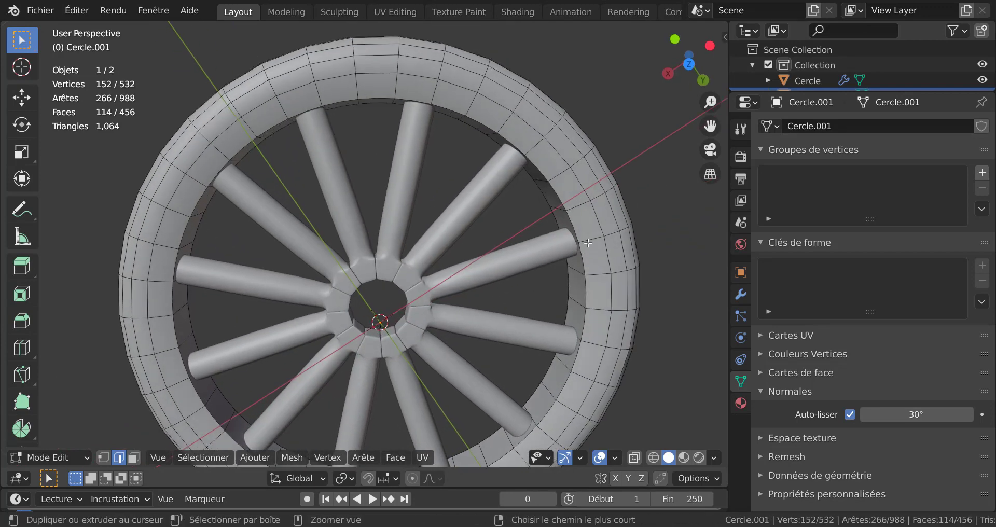
key("Escape")
middle_click_drag(591, 305, 549, 291)
key("ctrl+r")
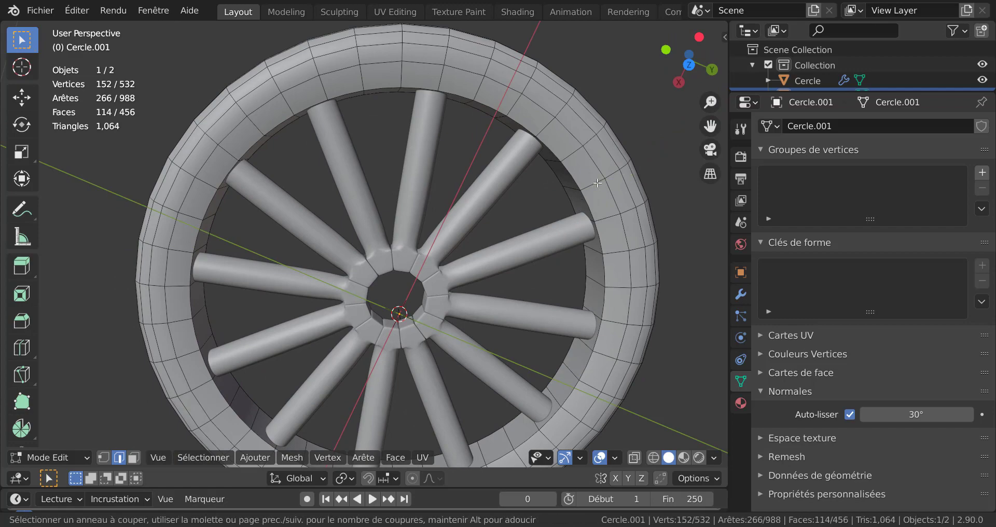
middle_click_drag(583, 180, 542, 357)
scroll(543, 357, "up", 7)
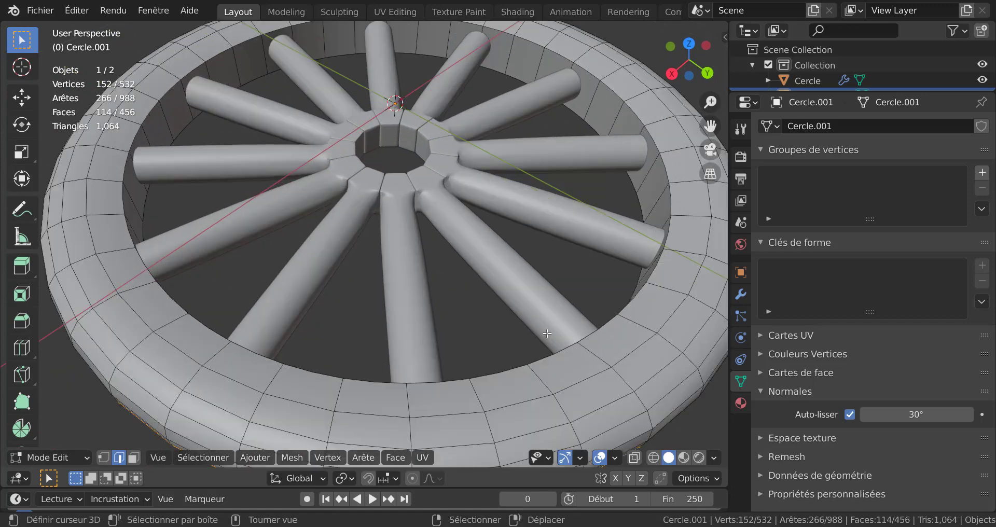
Select the edge loop on the rim's upper face near the hole and examine the loop layout on both sides
left_click(627, 356, "alt")
scroll(622, 358, "down", 5)
middle_click_drag(616, 361, 539, 188)
middle_click_drag(545, 291, 544, 374, "shift")
middle_click_drag(542, 320, 556, 230)
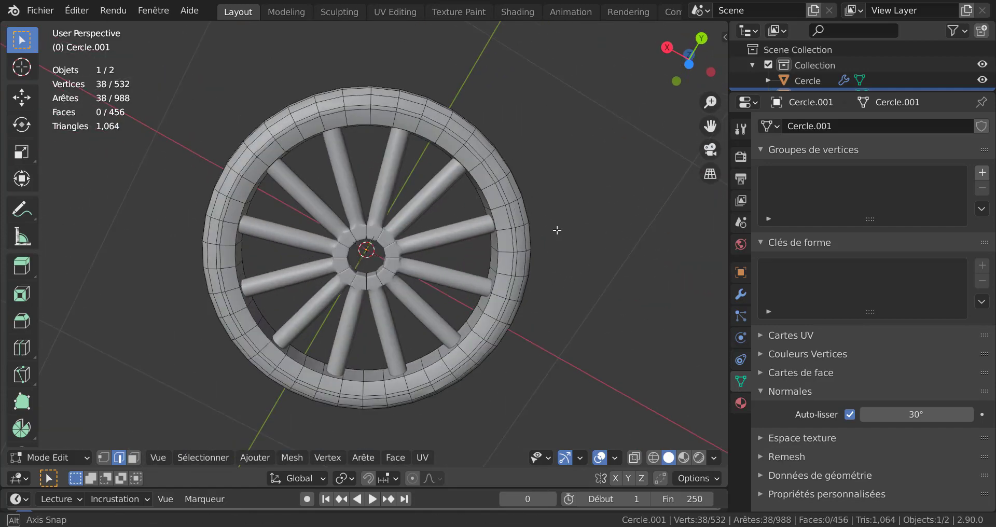
scroll(541, 258, "up", 2)
middle_click_drag(582, 281, 572, 413)
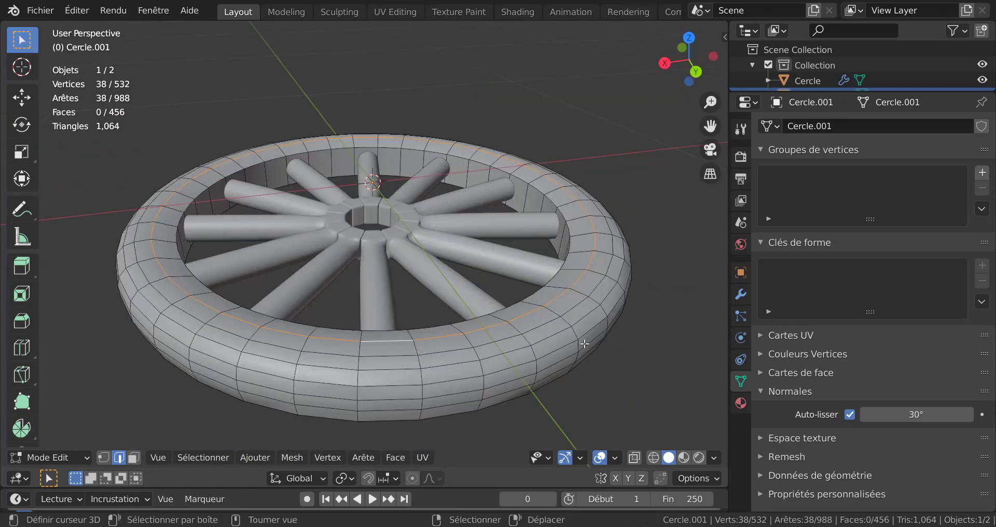
scroll(586, 343, "up", 2)
middle_click_drag(587, 343, 560, 313)
Add one centred loop cut on the rim's upper face, between its inner loop and the outer bevel
key("ctrl+r")
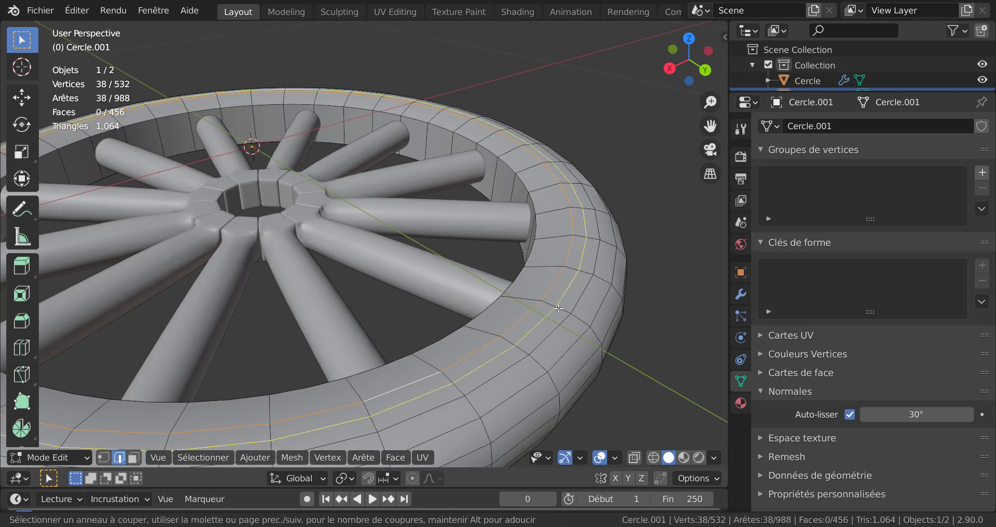
left_click(558, 309)
right_click(558, 309)
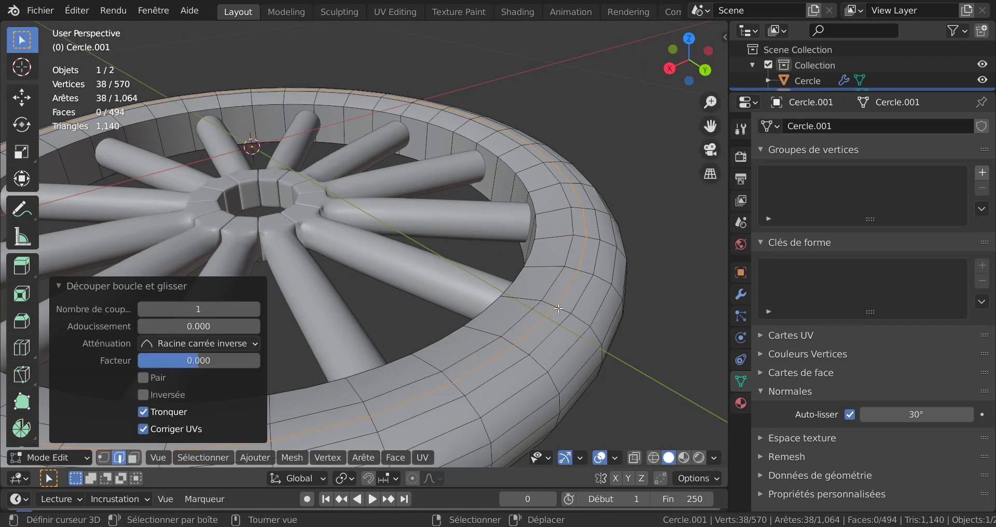
left_click(554, 306)
Slide the older edge loop on the rim's upper face toward the hole by a factor of about -0.284
left_click(546, 292, "alt")
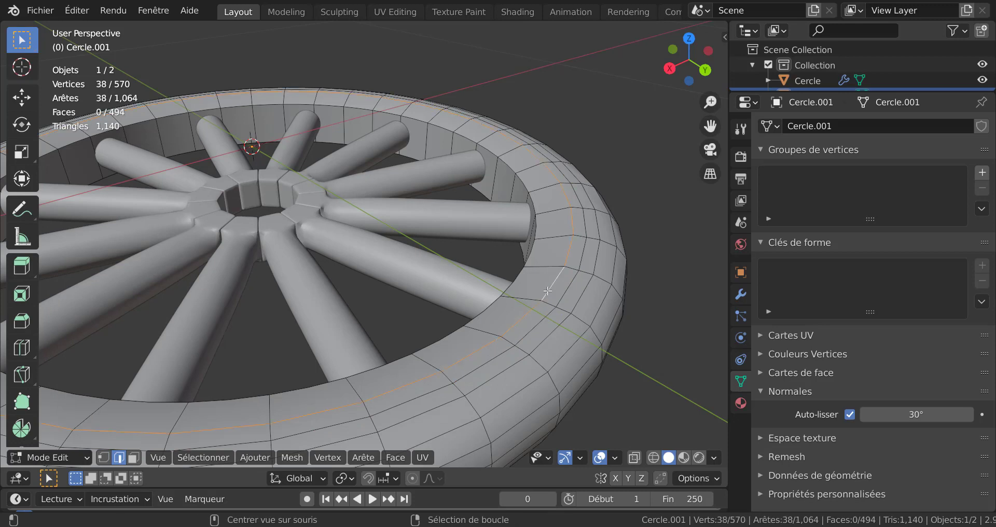
key("g")
key("g")
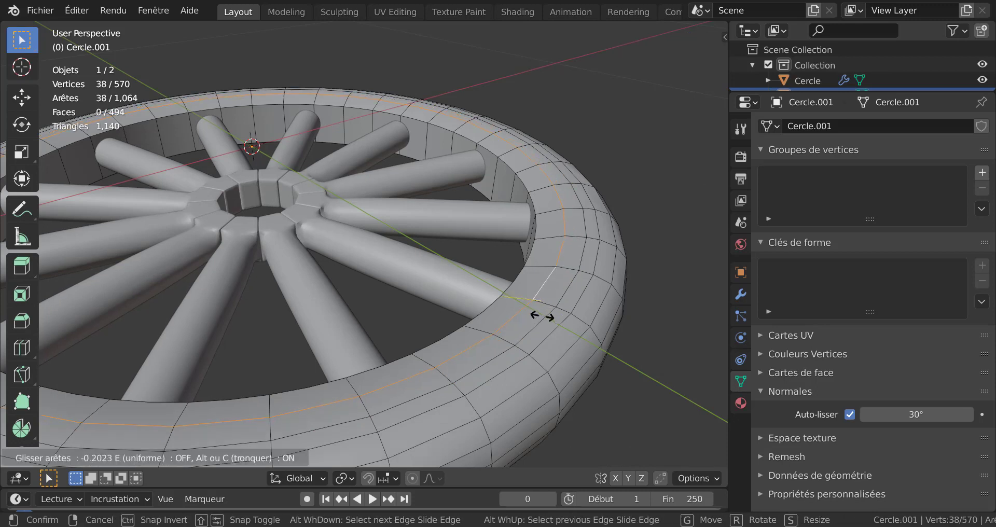
left_click(540, 314)
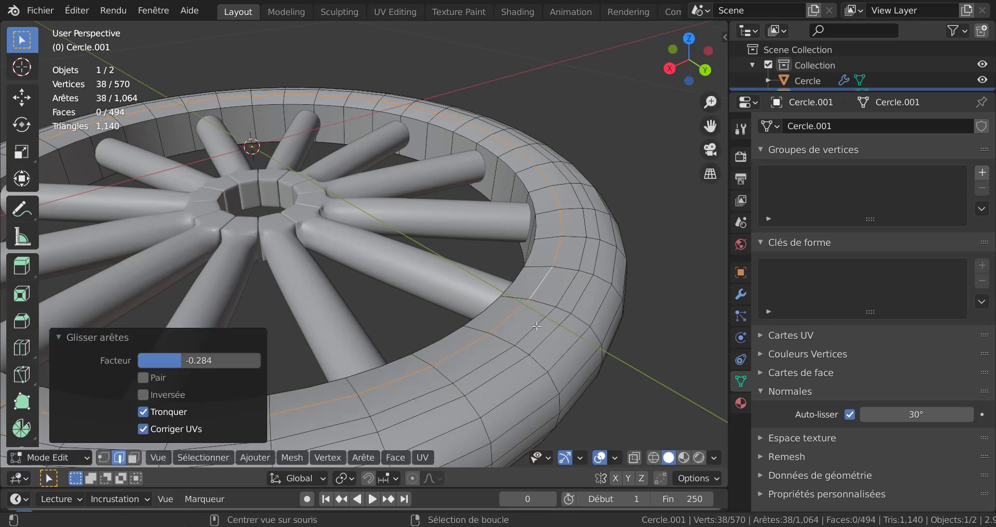
Slide the newly cut edge loop on the rim's upper face inward by a factor of about 0.619
key("ctrl+z")
key("g")
key("g")
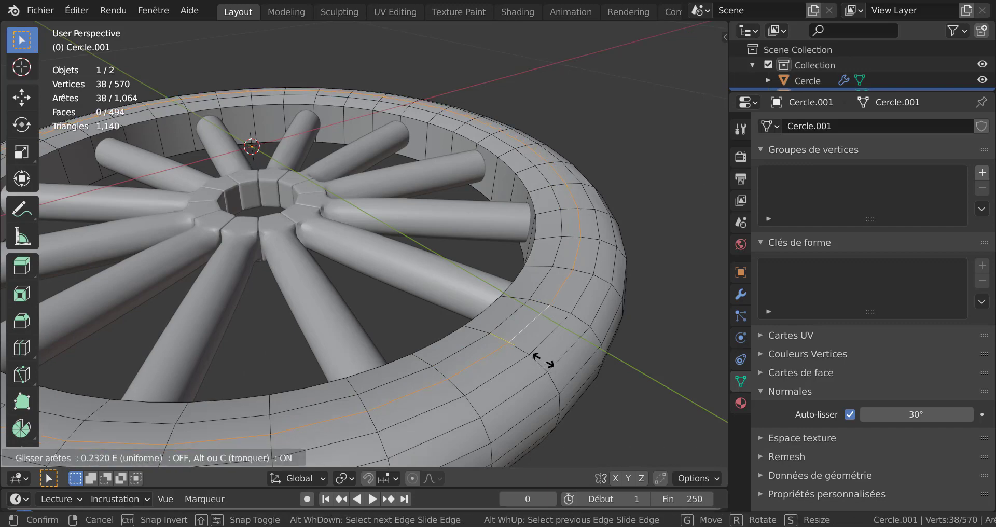
left_click(543, 358)
Select the edge loop on the rim's underside and slide it by a factor of about -0.031
middle_click_drag(551, 363, 561, 301)
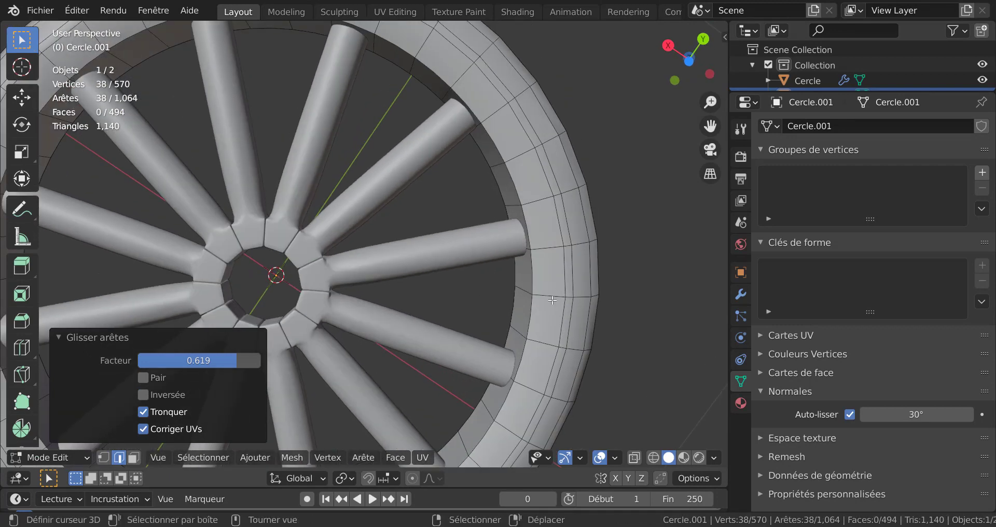
middle_click_drag(554, 296, 600, 136)
scroll(529, 319, "up", 3)
left_click(560, 287, "alt+shift")
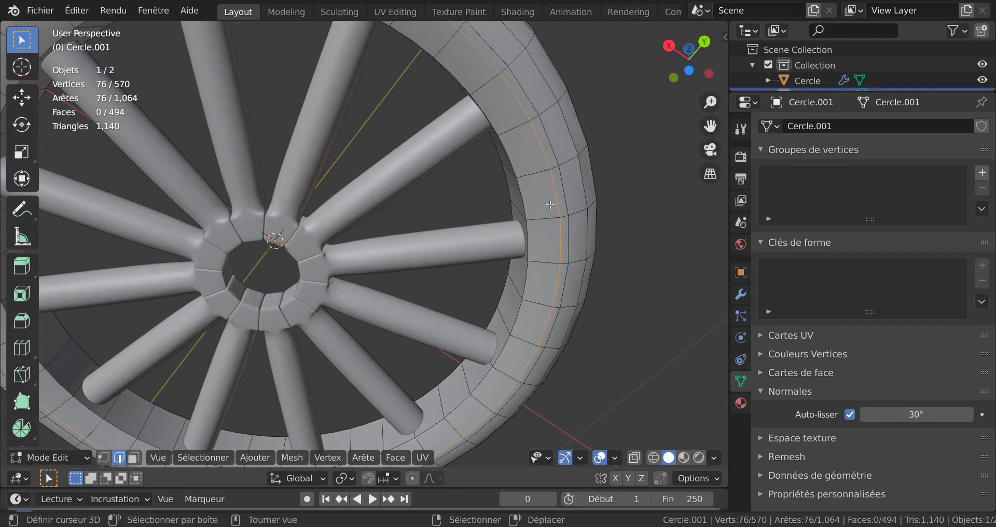
key("g")
key("g")
left_click(591, 315)
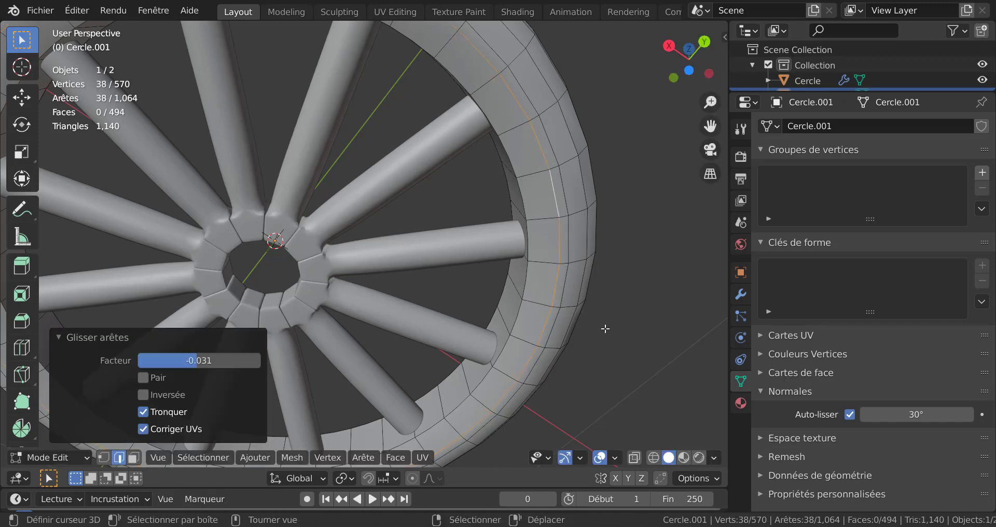
Turn on X-ray in the orthographic top view and compare the rim's upper and lower edge loops up close
key("KP_1")
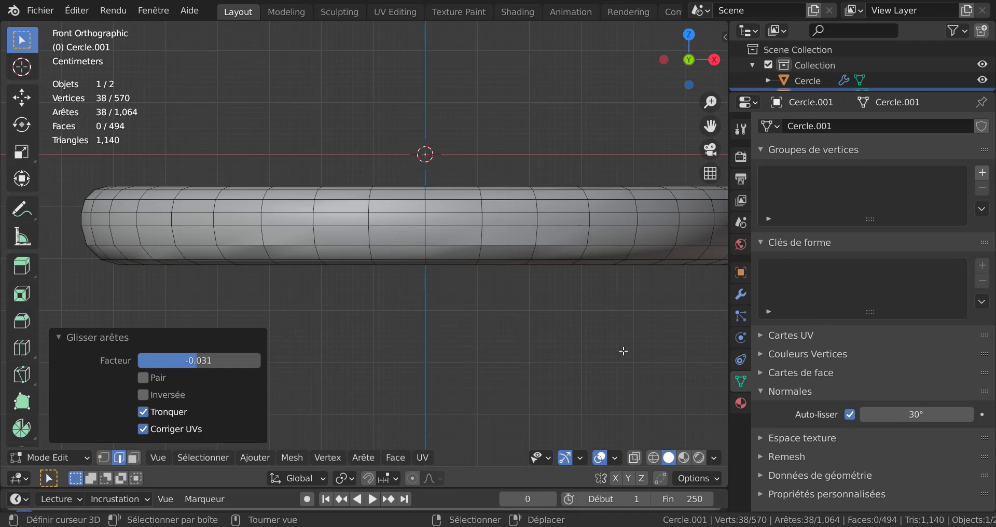
key("KP_3")
key("KP_1")
key("KP_7")
scroll(623, 351, "down", 2)
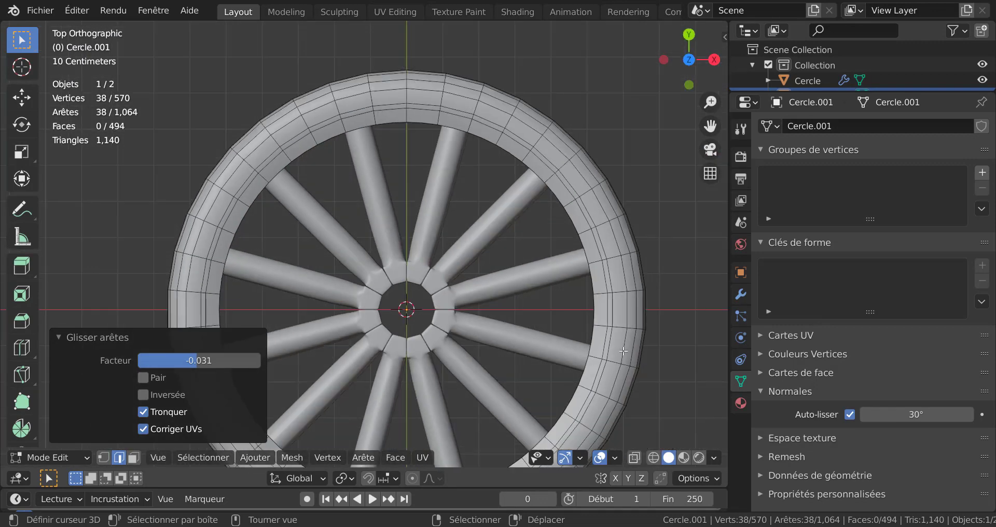
middle_click_drag(627, 366, 583, 286, "shift")
scroll(586, 296, "up", 1)
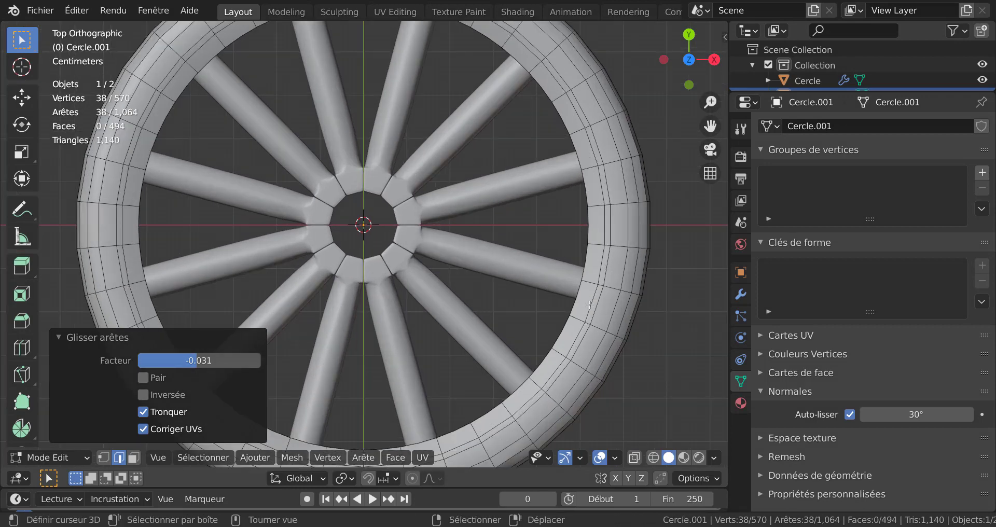
left_click(634, 457)
scroll(616, 299, "up", 1)
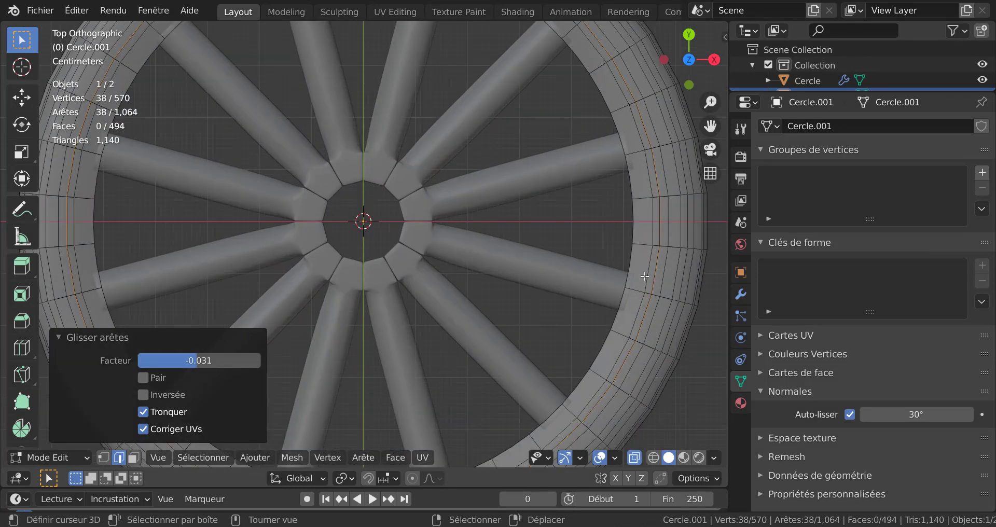
scroll(644, 276, "up", 2)
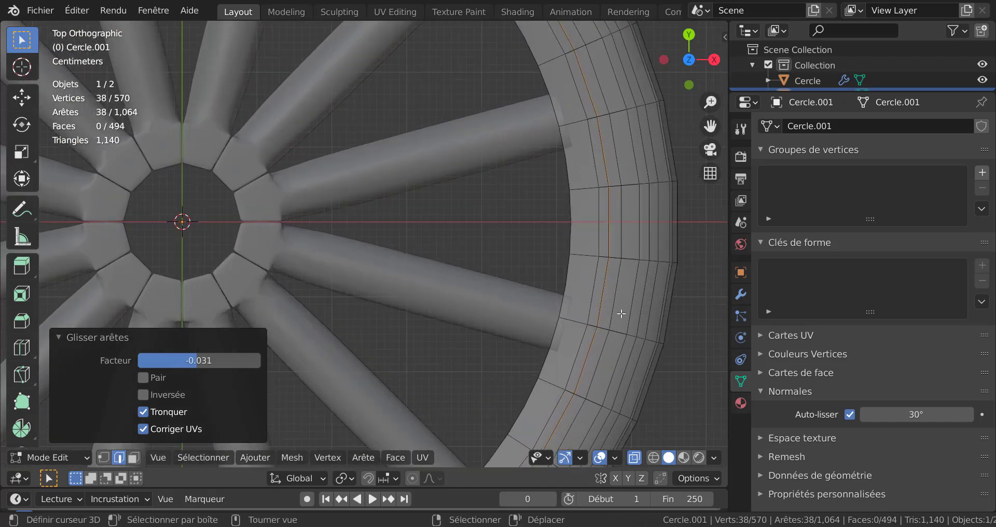
Slide the selected edge loop on the rim by a factor of about -0.005
key("g")
key("g")
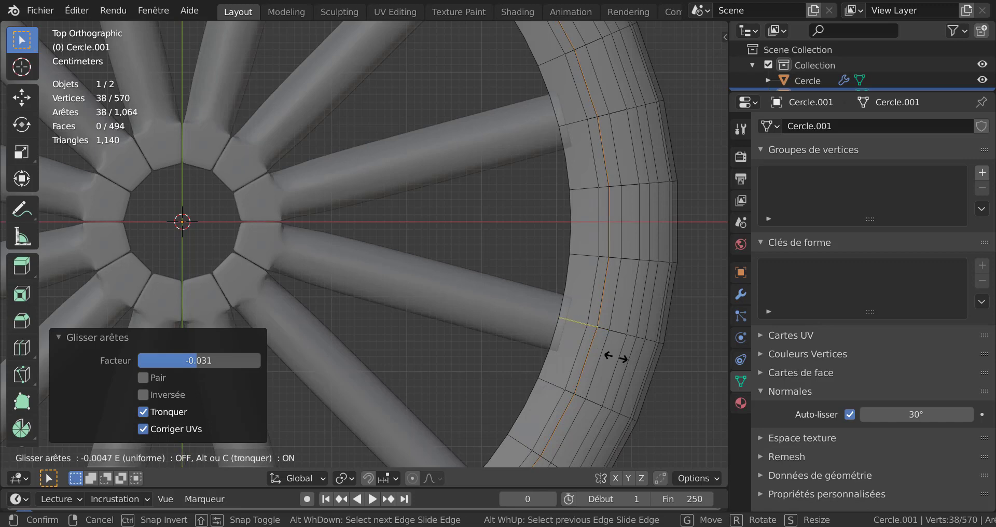
left_click(616, 357)
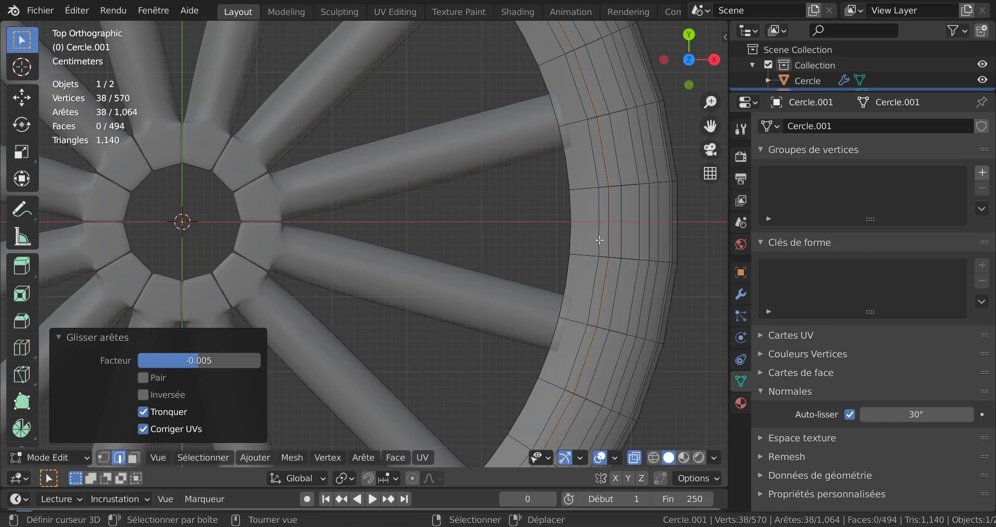
scroll(599, 239, "down", 6)
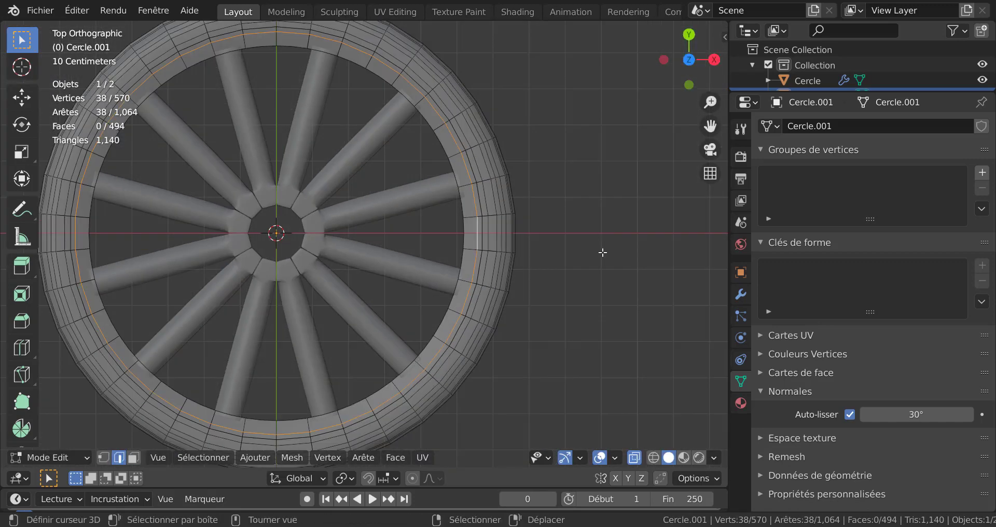
Turn off X-ray, add the matching edge loop on the rim's opposite face, and scale both loops along Z by about 0.79
middle_click_drag(600, 251, 634, 426)
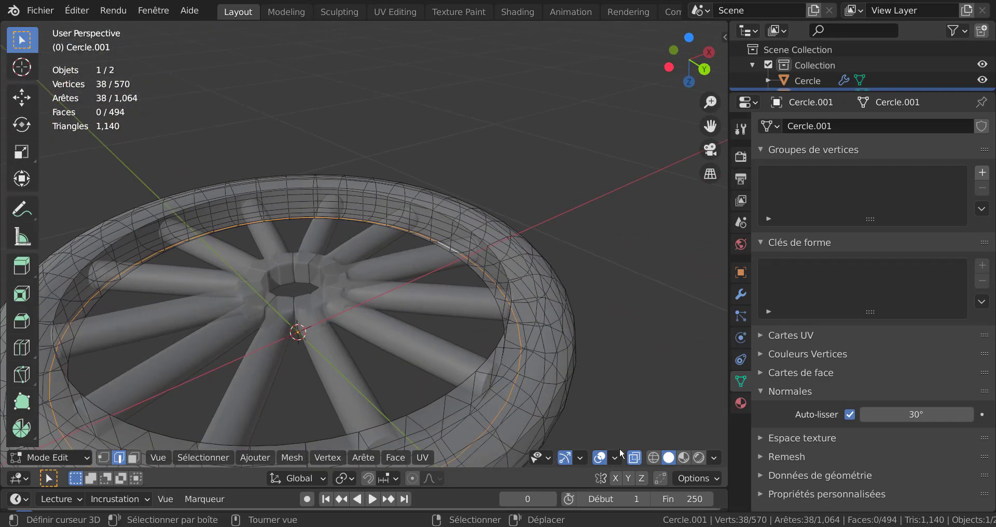
left_click(634, 457)
left_click(531, 330, "alt+shift")
mouse_move(531, 331)
middle_mouse_down()
mouse_move(577, 280)
mouse_move(558, 195)
mouse_move(585, 319)
mouse_move(638, 373)
mouse_move(590, 299)
mouse_move(626, 259)
middle_mouse_up()
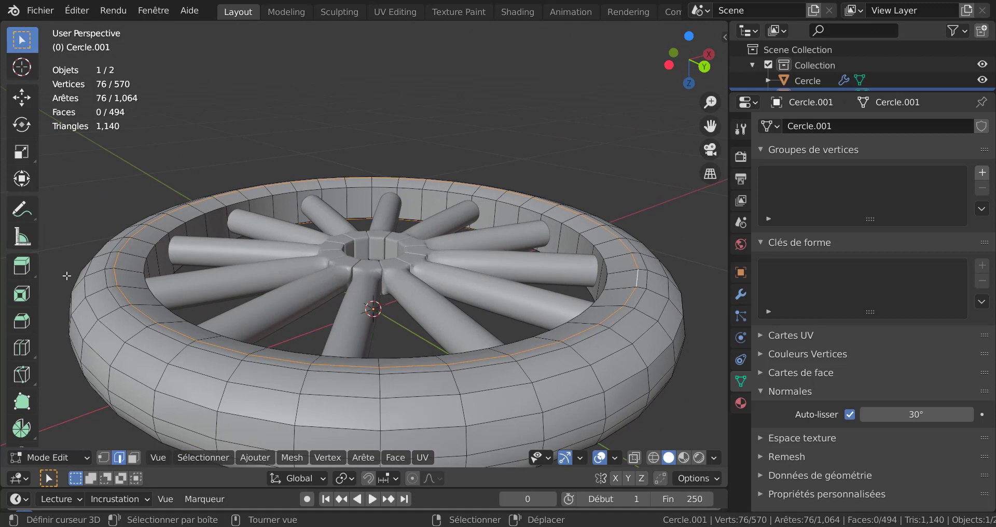
left_click(21, 152)
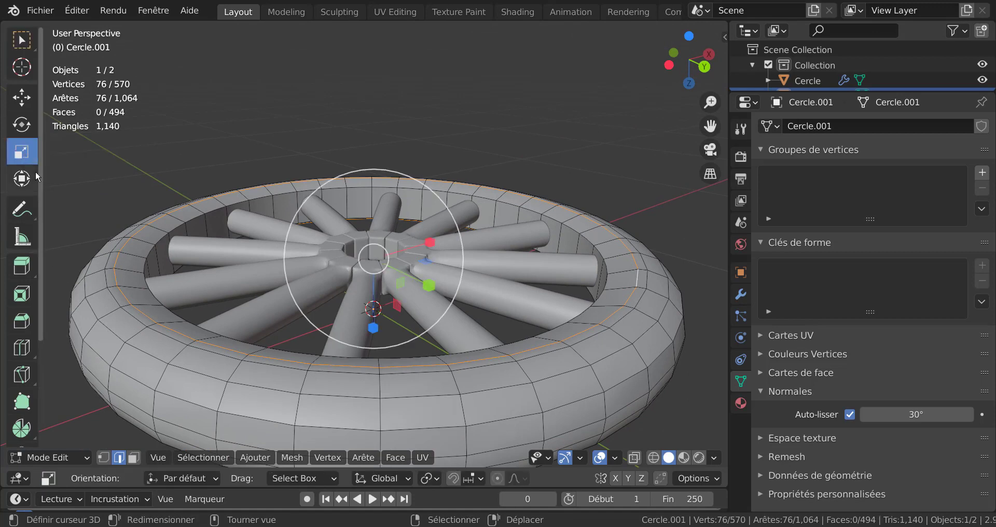
middle_click_drag(372, 314, 381, 293)
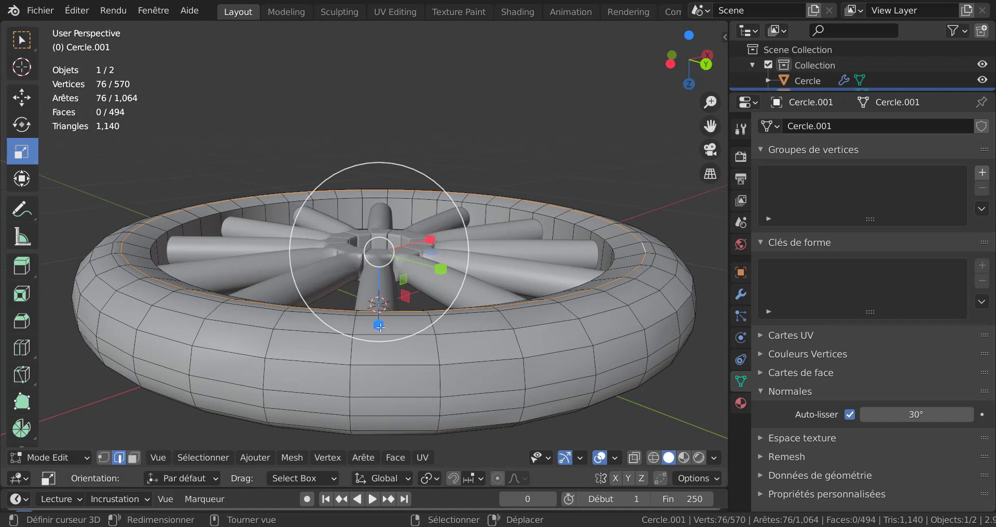
left_click_drag(379, 325, 379, 317)
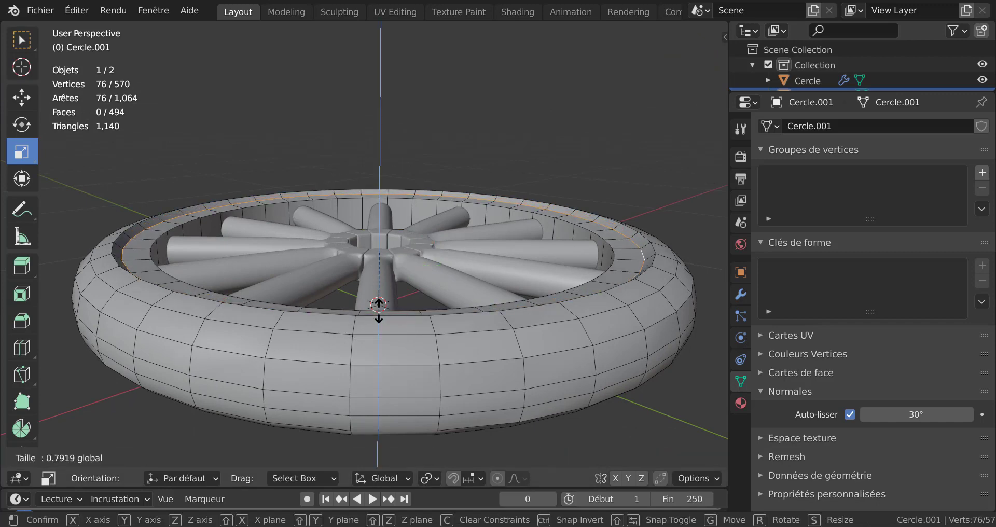
left_click(379, 309)
Return to Object mode and switch the viewport shading to Material Preview
key("Tab")
middle_click_drag(627, 244, 533, 138)
key("Tab")
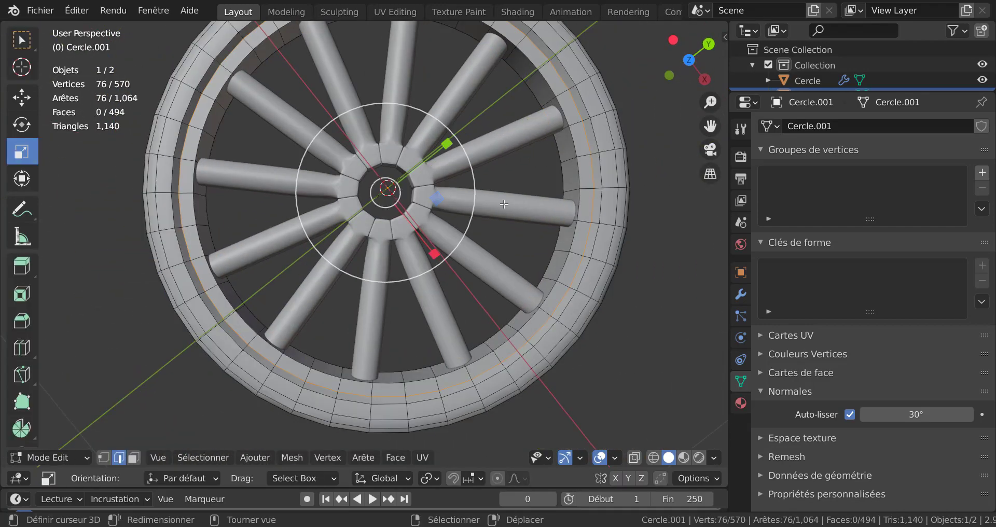
key("Tab")
middle_click_drag(504, 204, 546, 232)
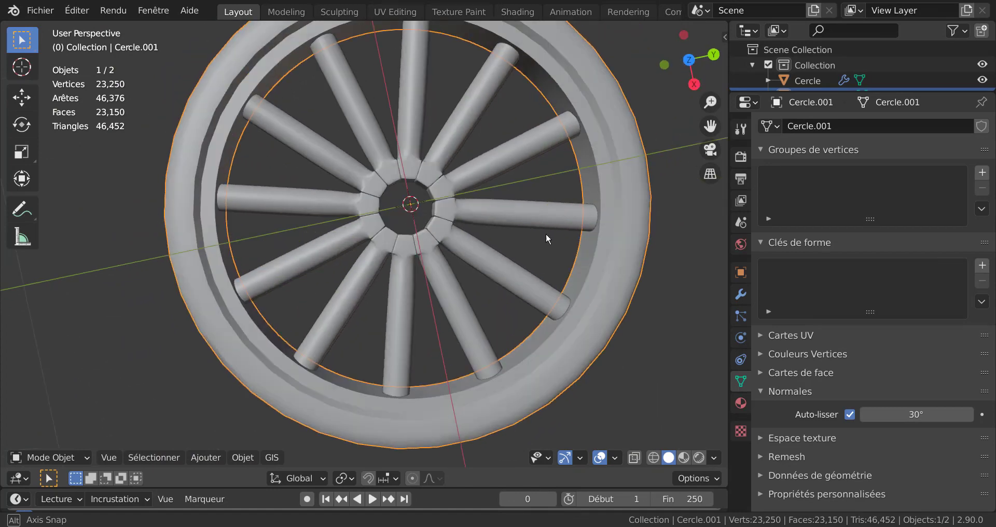
left_click(684, 457)
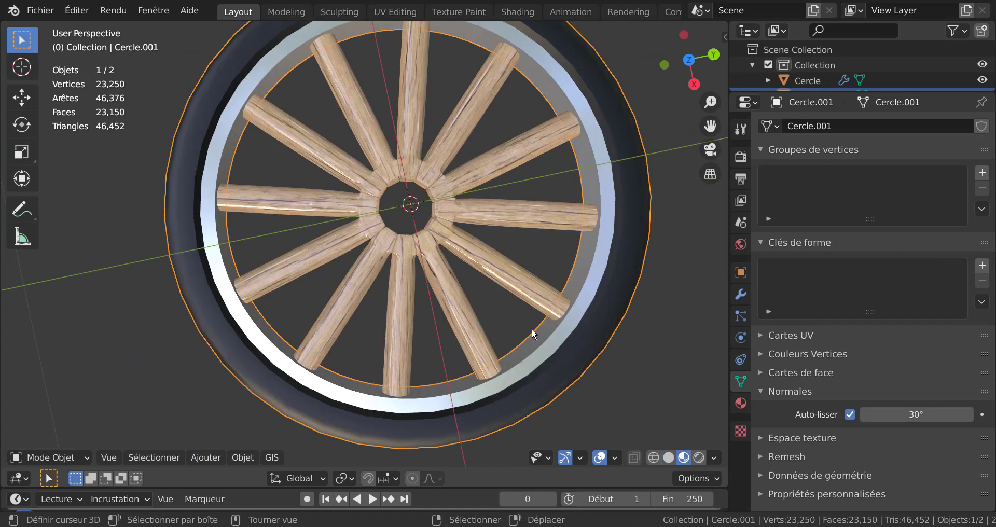
Examine the recess between the metal rim and the tyre from several angles in Object and Edit mode
key("Tab")
middle_click_drag(531, 328, 604, 365)
key("Tab")
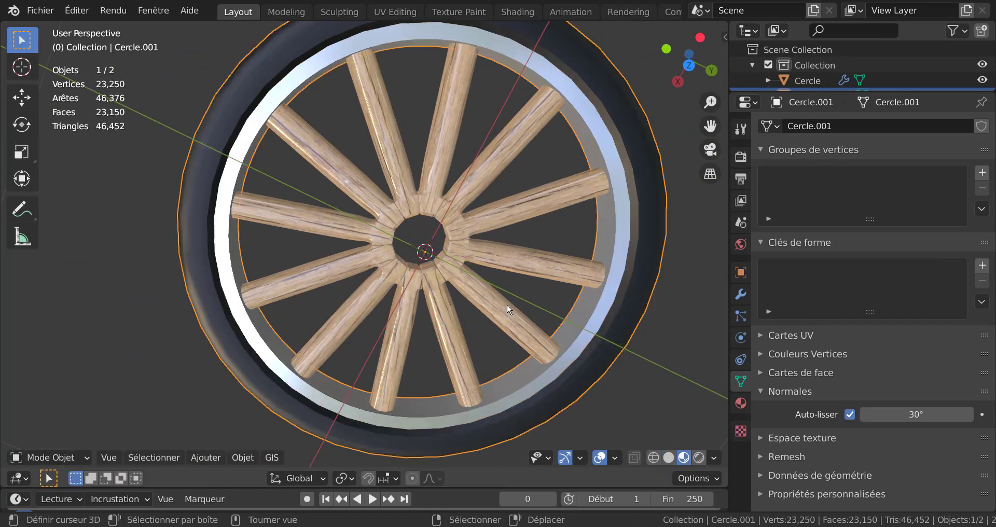
scroll(506, 303, "down", 2)
middle_click_drag(504, 271, 556, 274)
key("Tab")
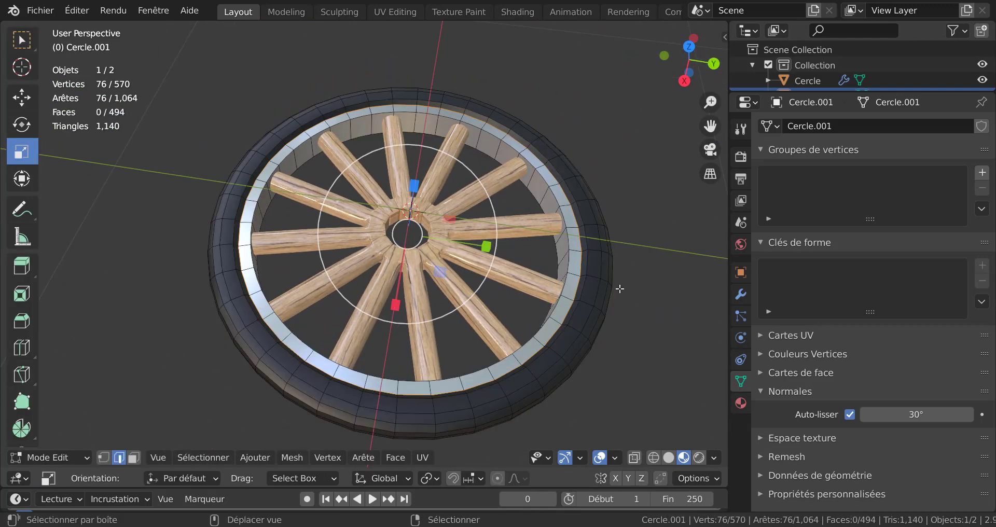
middle_click_drag(619, 288, 518, 282, "shift")
middle_click_drag(469, 324, 551, 284, "shift")
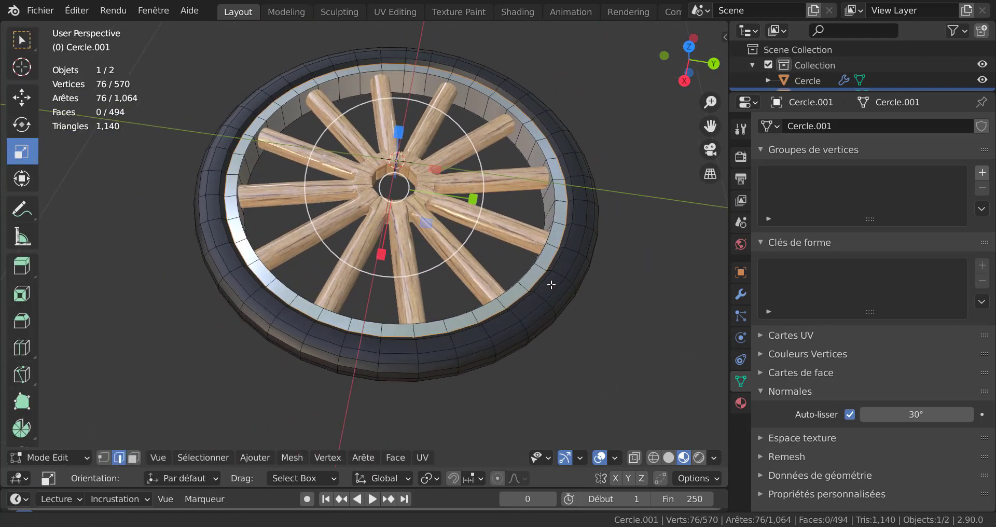
Clear the selection and cut one edge loop around the tyre's tread, leaving its slide factor at 0
middle_click_drag(506, 328, 611, 387)
key("alt+a")
scroll(524, 352, "down", 2)
middle_click_drag(500, 361, 549, 355)
scroll(480, 373, "up", 4)
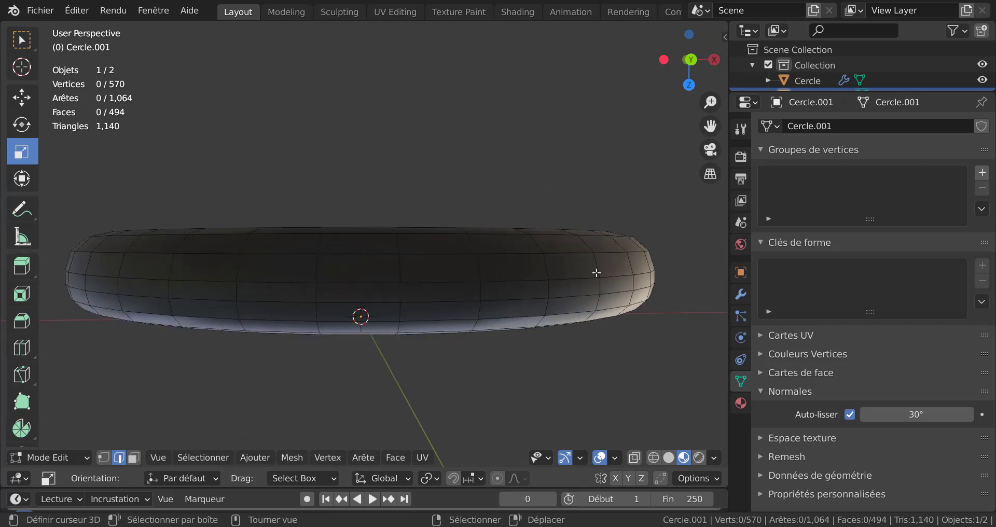
key("ctrl")
key("ctrl+r")
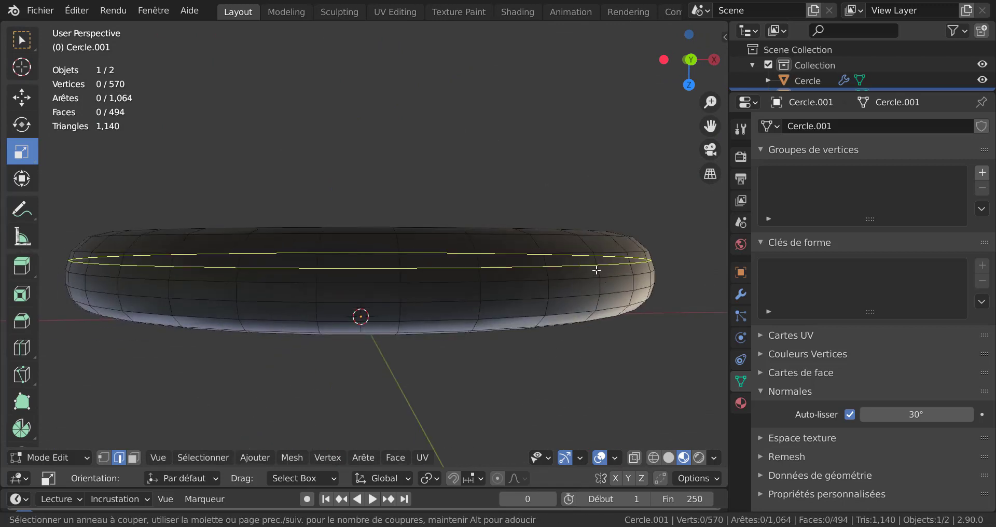
left_click(596, 269)
right_click(596, 270)
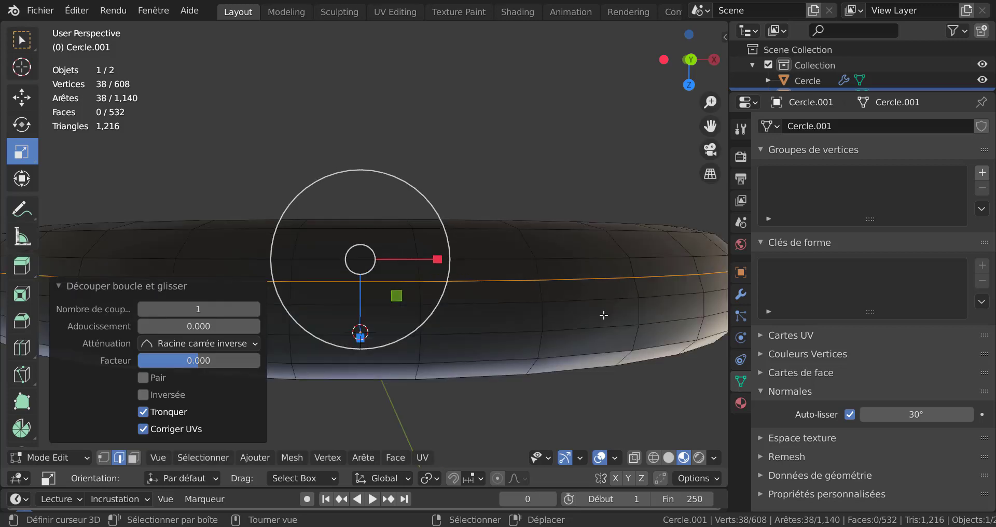
Add the four neighbouring tread edge loops to the selection and bevel all five by about 0.0045 m with 3 segments
left_click(579, 278, "alt+shift")
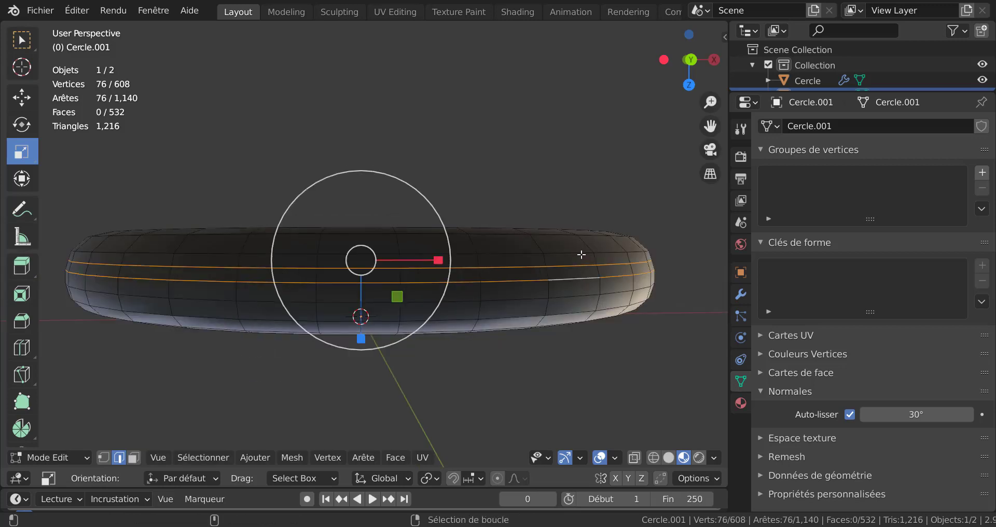
left_click(581, 254, "alt+shift")
left_click(576, 293, "alt+shift")
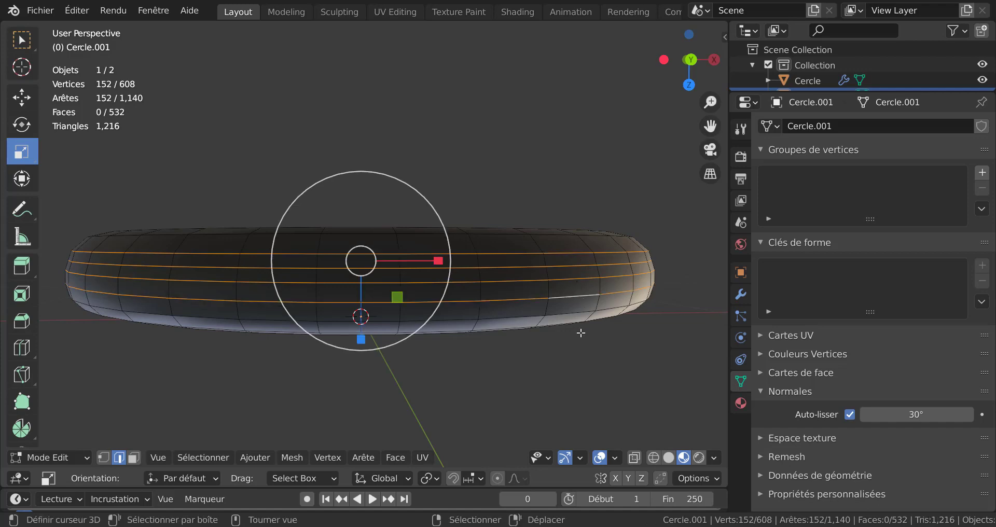
middle_click_drag(580, 334, 553, 316)
left_click(607, 269, "alt+shift")
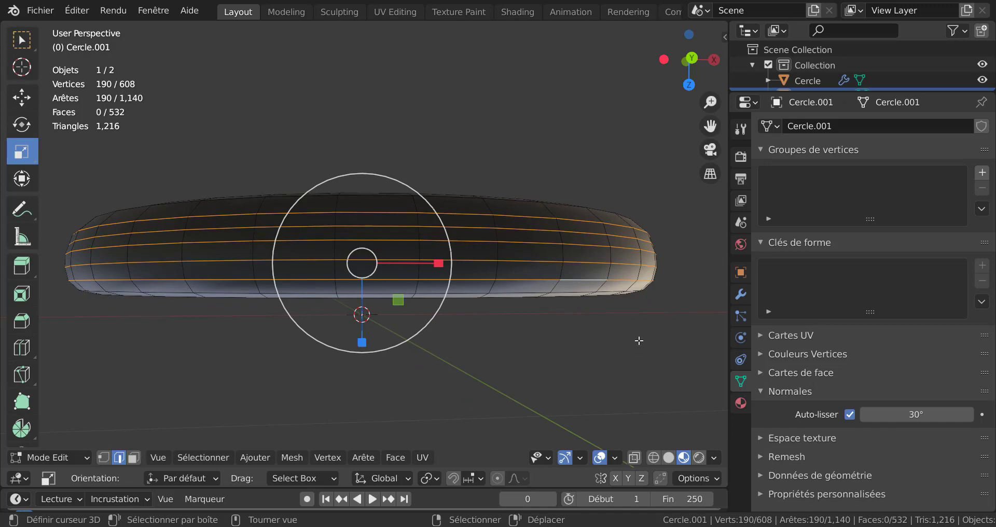
key("ctrl+b")
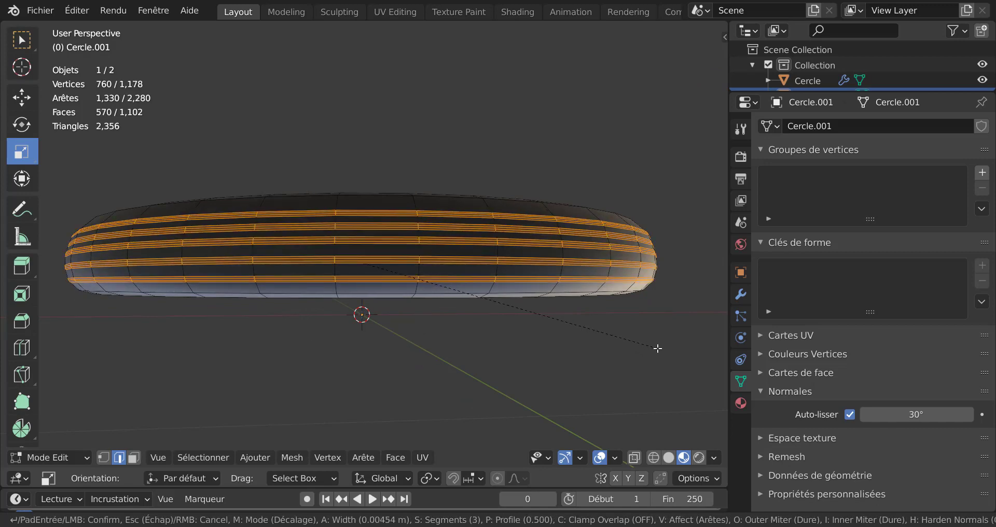
left_click(658, 347)
Shrink the selection to the middle strip of each tread bevel and extrude those faces along their normals
scroll(570, 278, "up", 3)
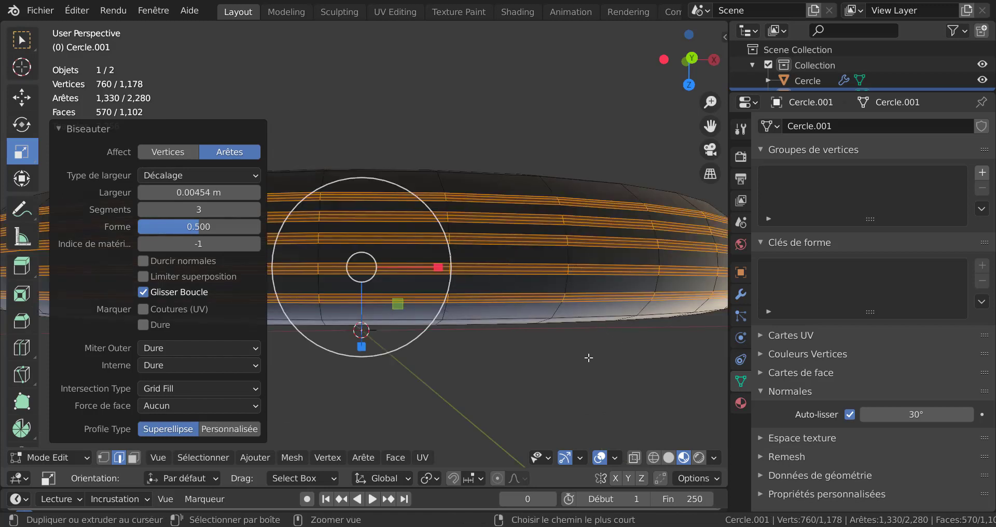
key("ctrl+KP_Subtract")
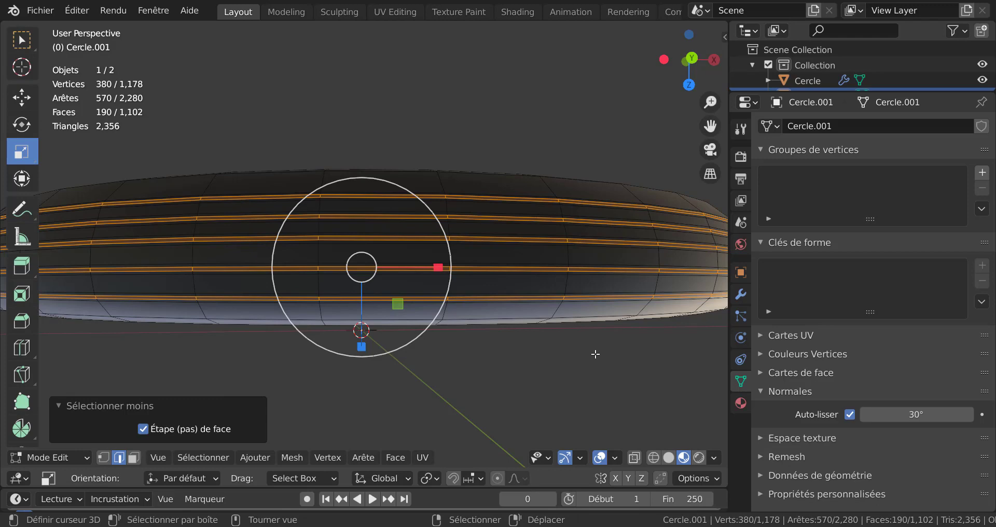
middle_click_drag(595, 354, 594, 377)
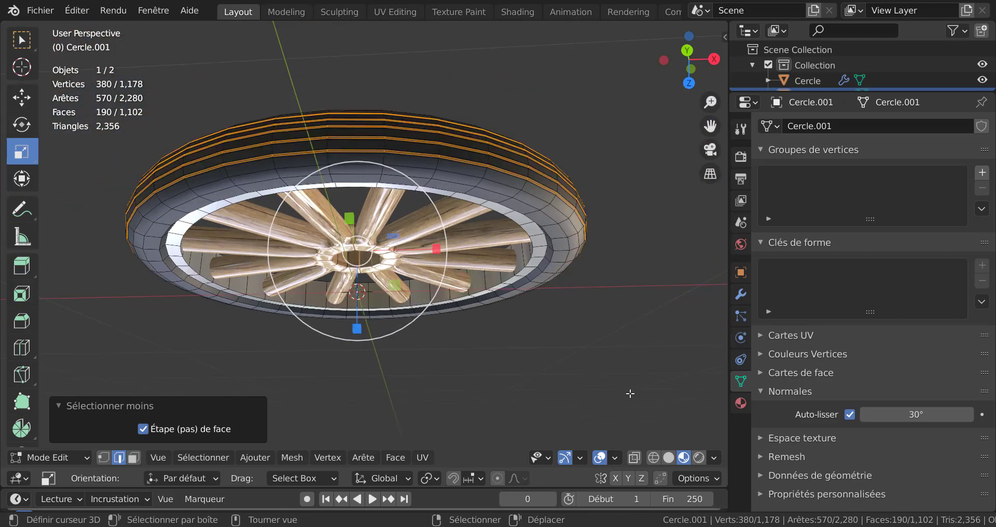
key("alt+e")
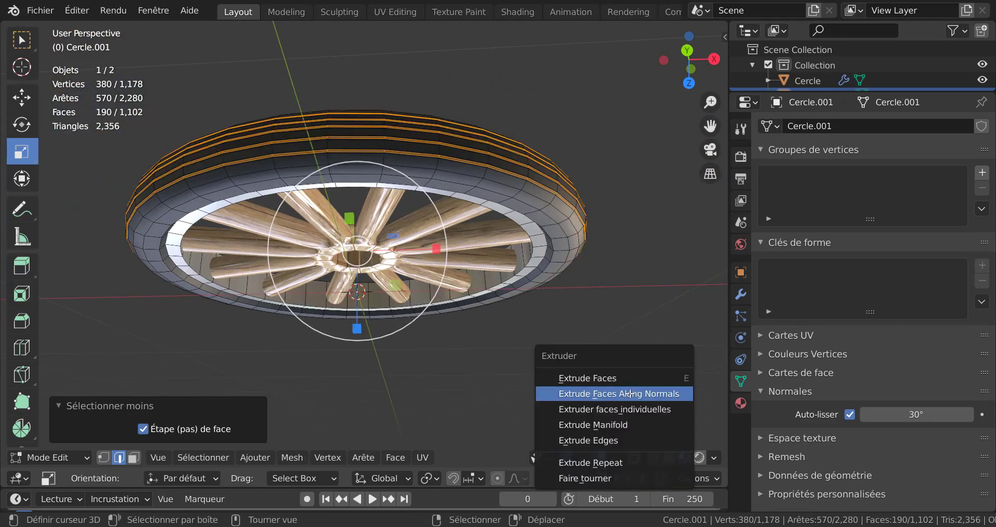
left_click(629, 393)
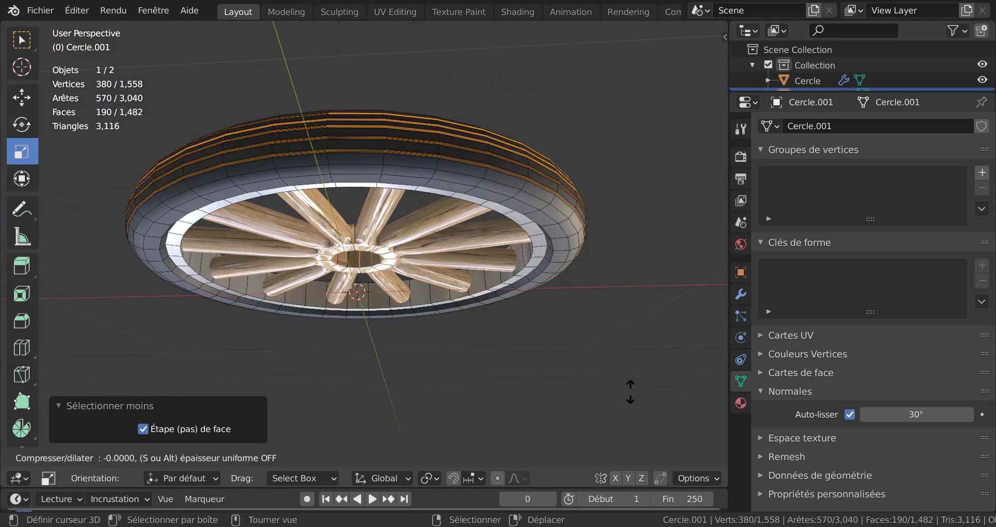
left_click(638, 424)
Examine the extruded tread in Object mode, and clear the selection back in Edit mode
key("Tab")
middle_click_drag(561, 344, 555, 375)
middle_click_drag(433, 344, 527, 329)
key("Tab")
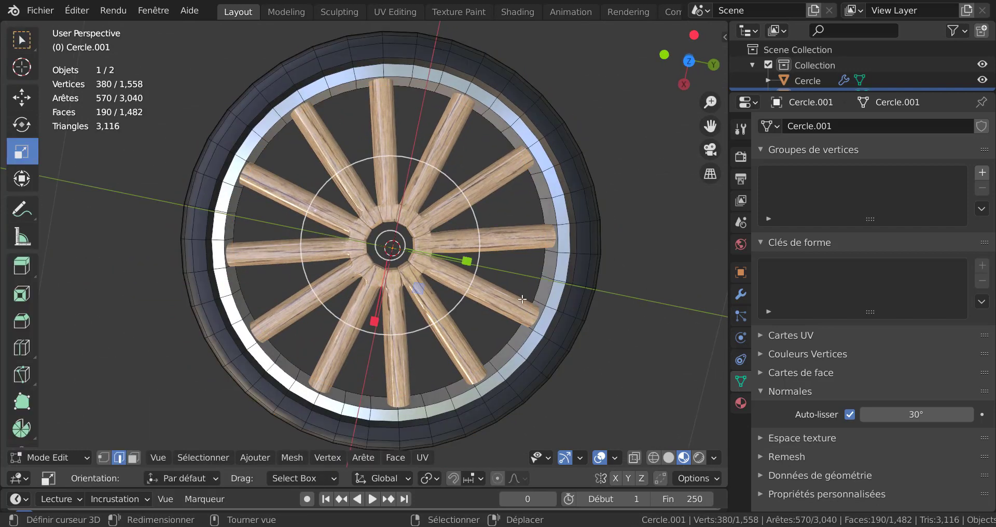
left_click(673, 357)
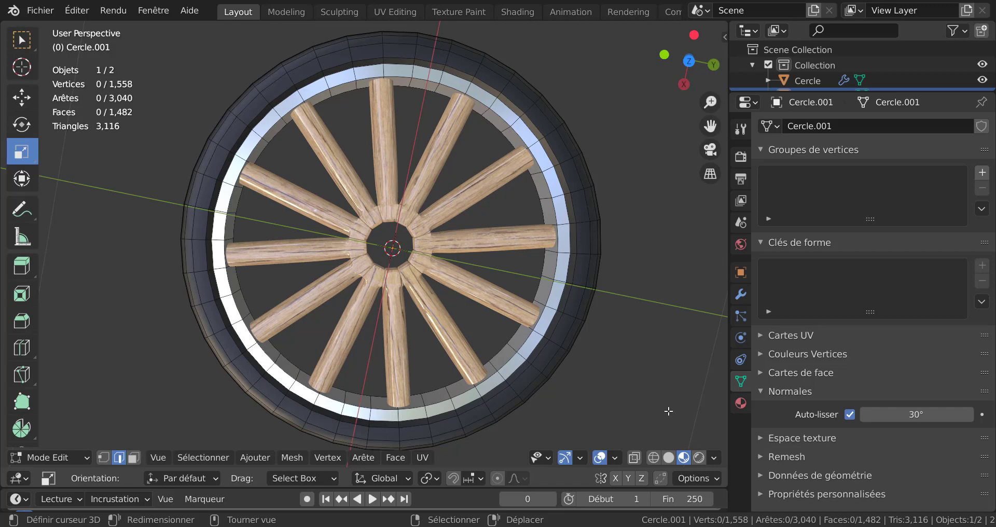
In the top view and Object mode, add a 38-vertex mesh circle at the wheel's centre and scale it to 0.110
key("KP_7")
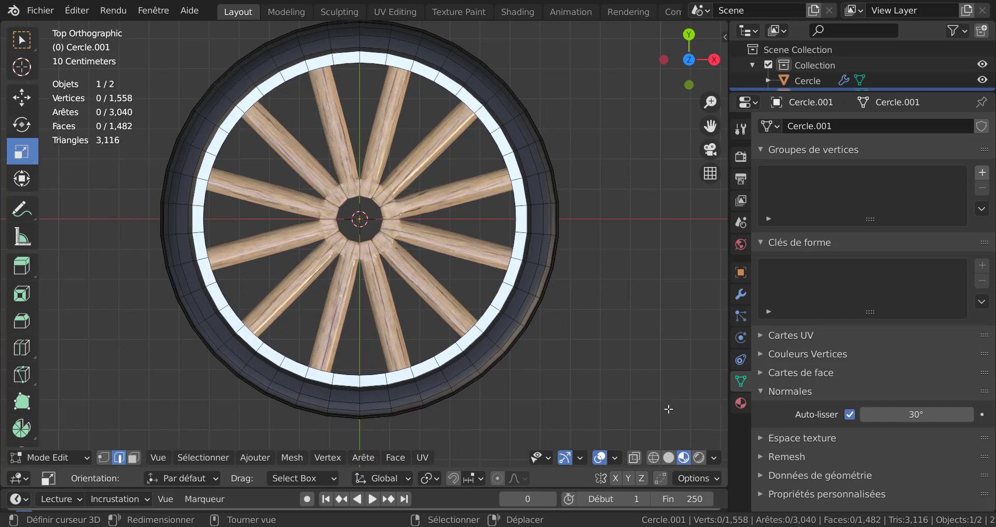
middle_click_drag(667, 377, 683, 396, "shift")
key("Tab")
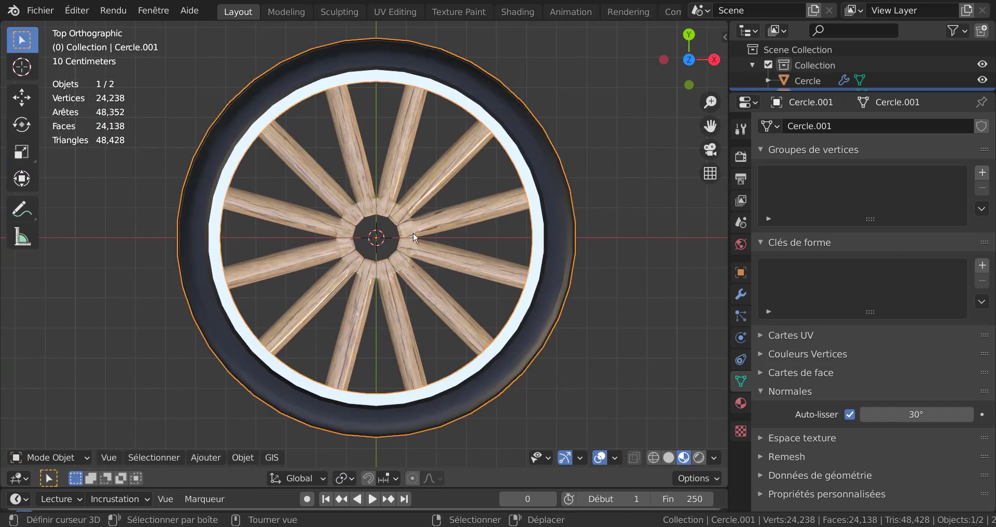
left_click(207, 461)
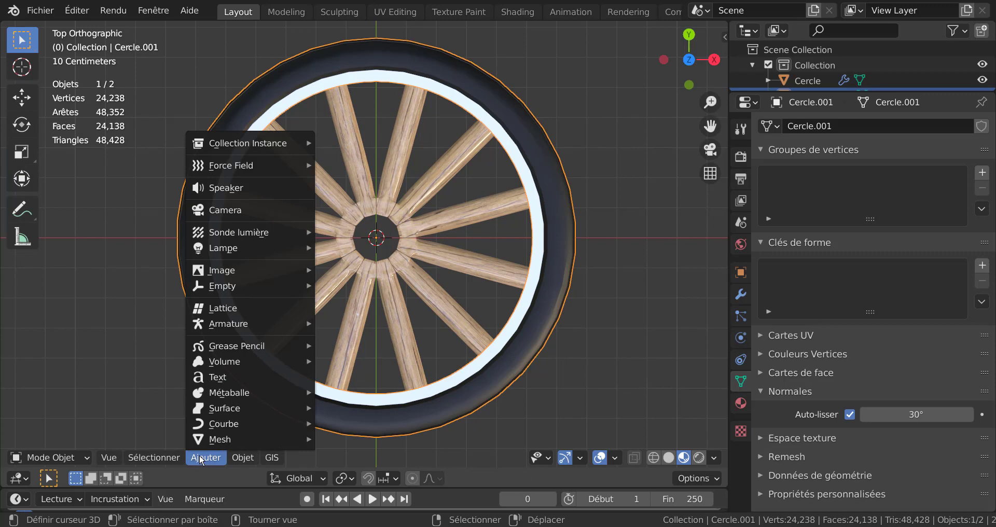
mouse_move(208, 439)
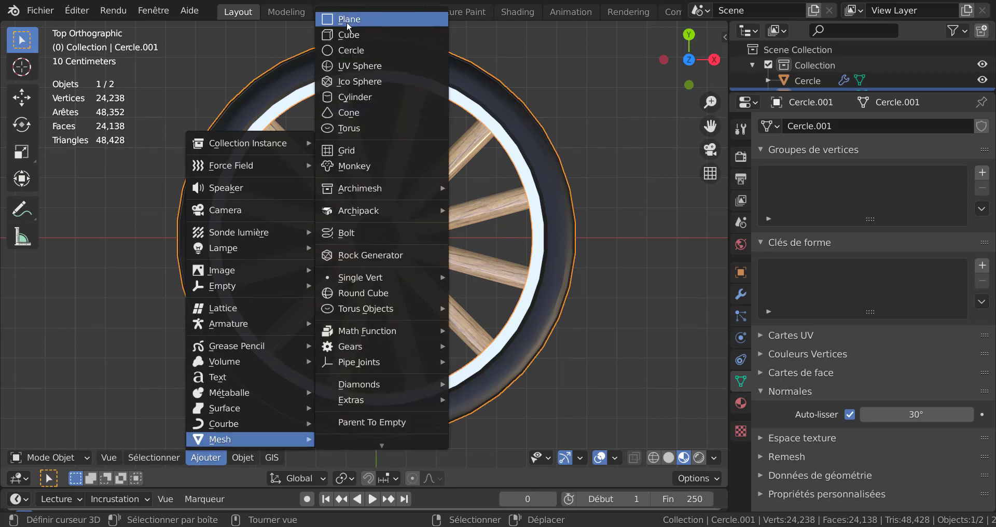
left_click(415, 47)
scroll(568, 271, "down", 1)
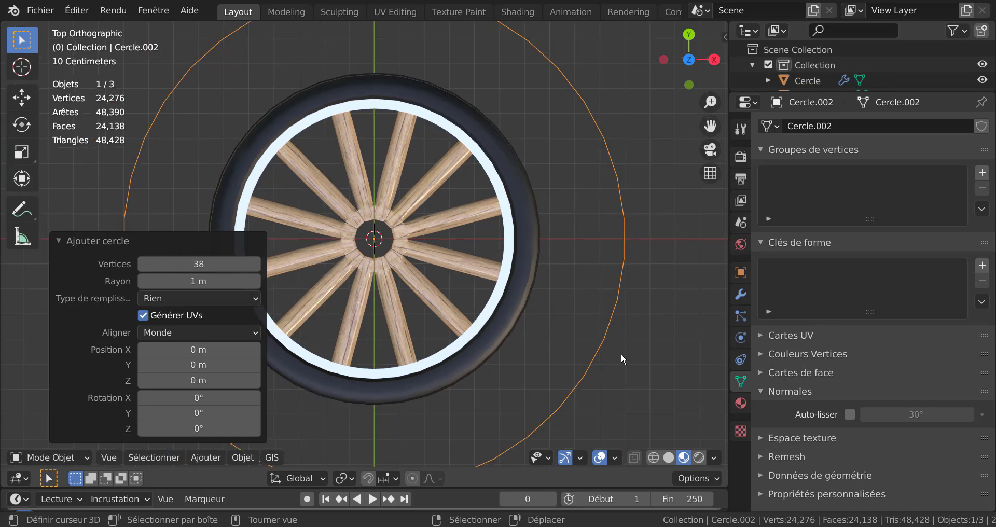
key("s")
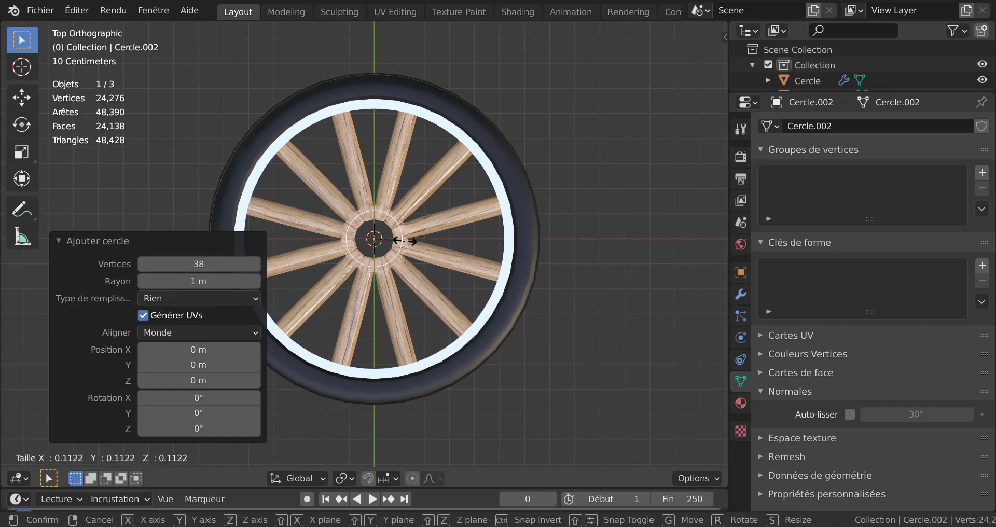
left_click(403, 242)
scroll(397, 266, "up", 3)
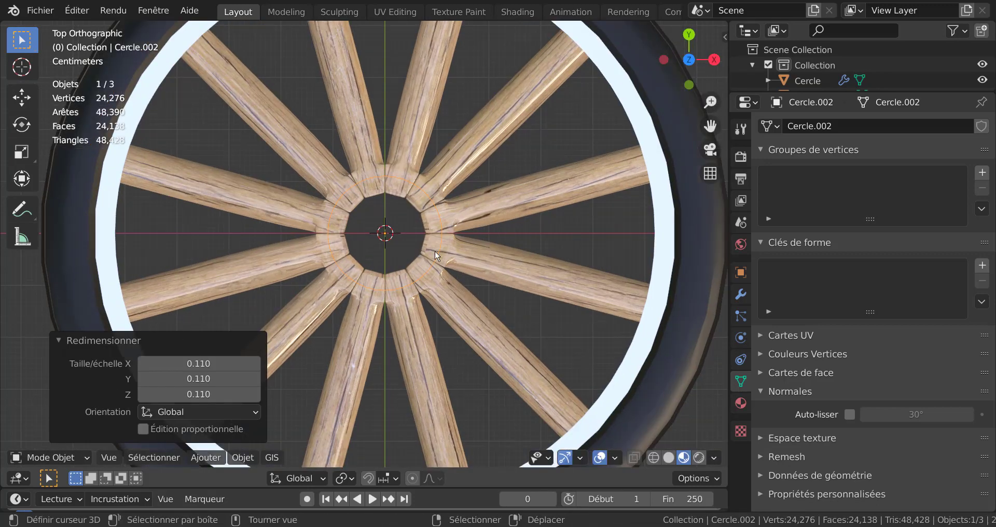
In Edit mode, extrude the 38-vertex circle into an inner ring scaled to 0.296
scroll(438, 252, "up", 3)
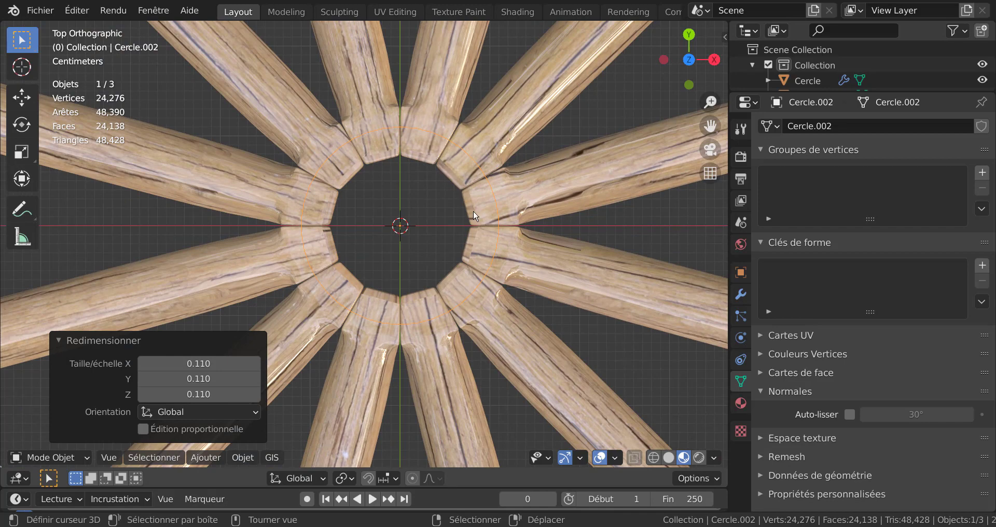
key("Tab")
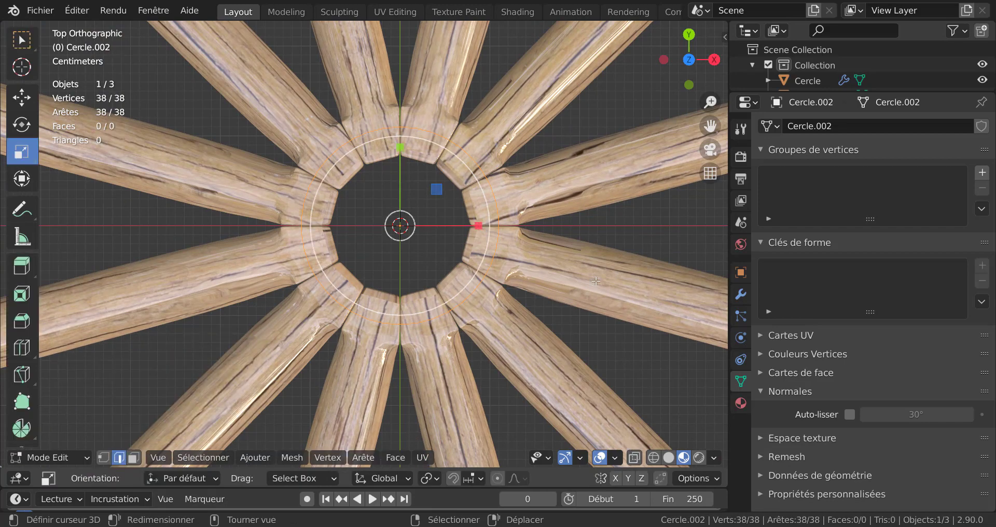
key("e")
key("s")
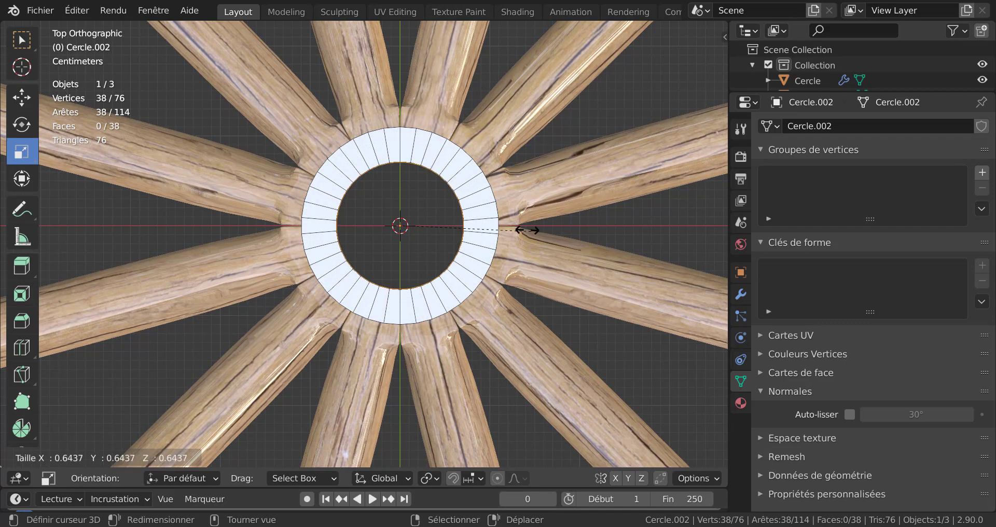
left_click(466, 218)
scroll(465, 217, "up", 2)
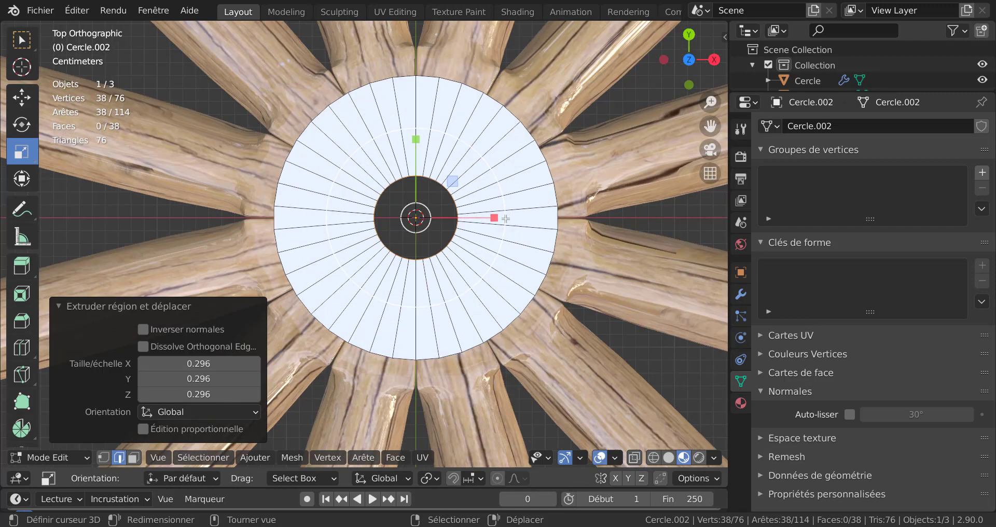
Add one loop cut around the hub disc close to its central hole, with a slide factor of -0.666
middle_click_drag(501, 214, 468, 202, "shift")
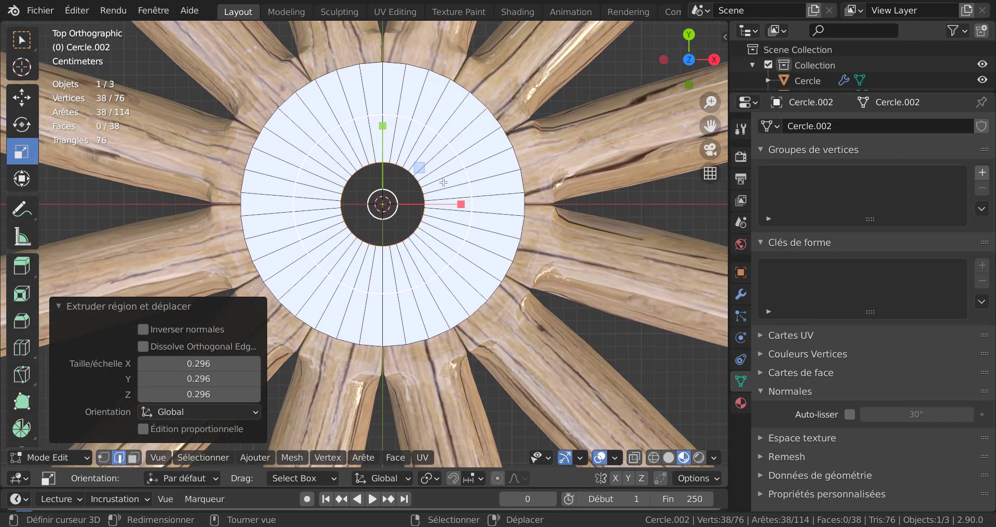
scroll(457, 188, "up", 1)
key("ctrl+r")
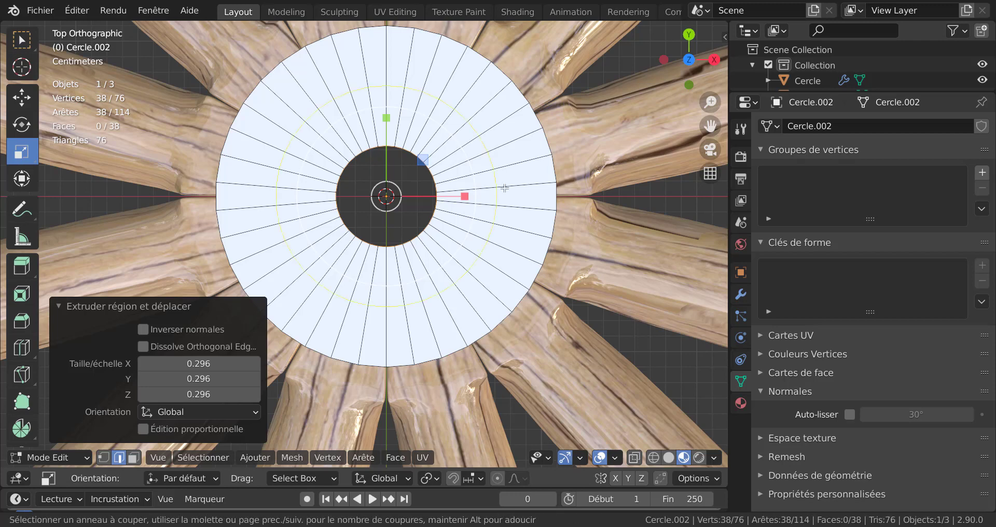
left_click(504, 187)
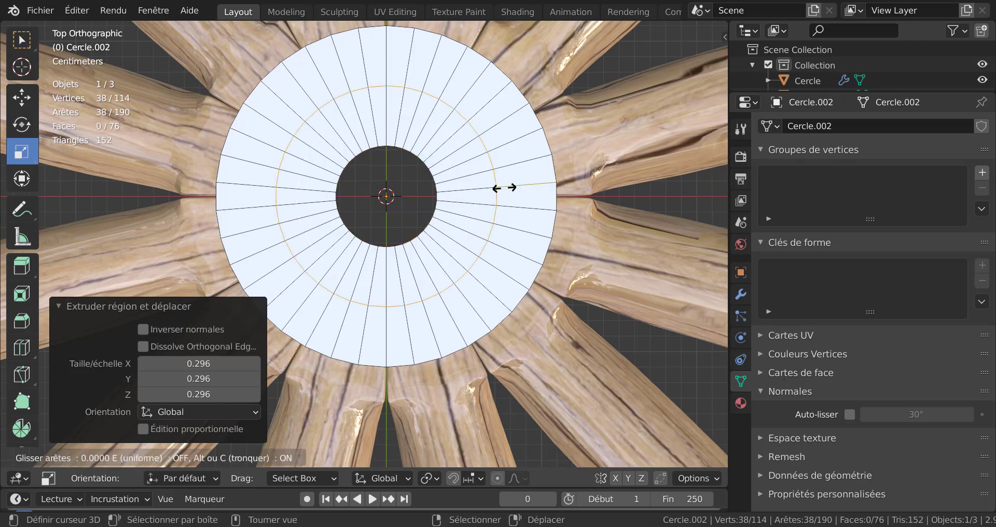
left_click(465, 212)
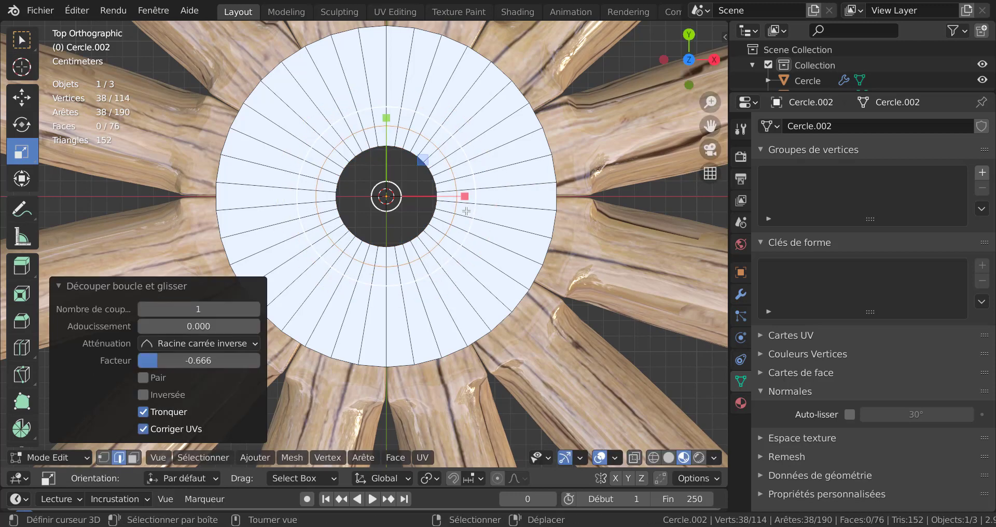
Switch the viewport to solid shading and add a loop cut near the hub disc's outer rim, with a slide factor of 0.552
left_click(667, 456)
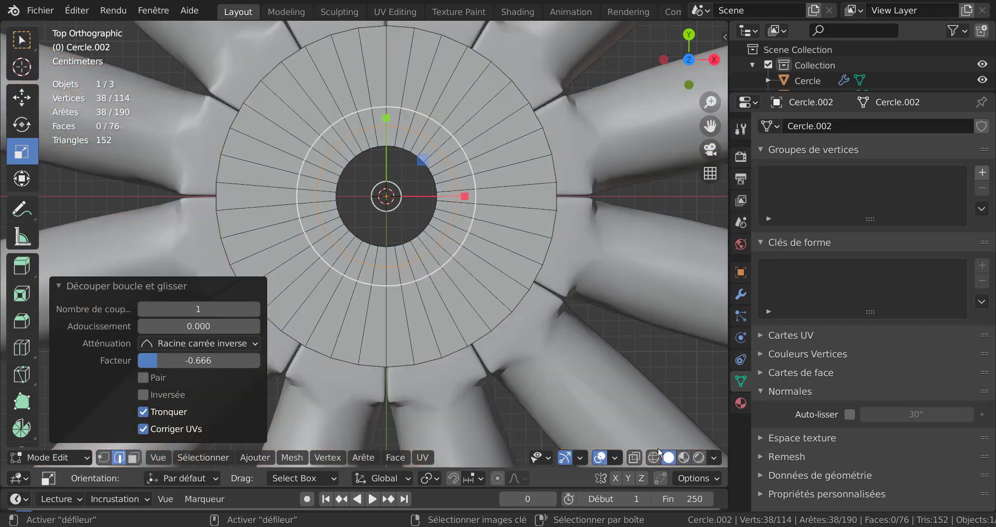
key("ctrl+r")
left_click(508, 188)
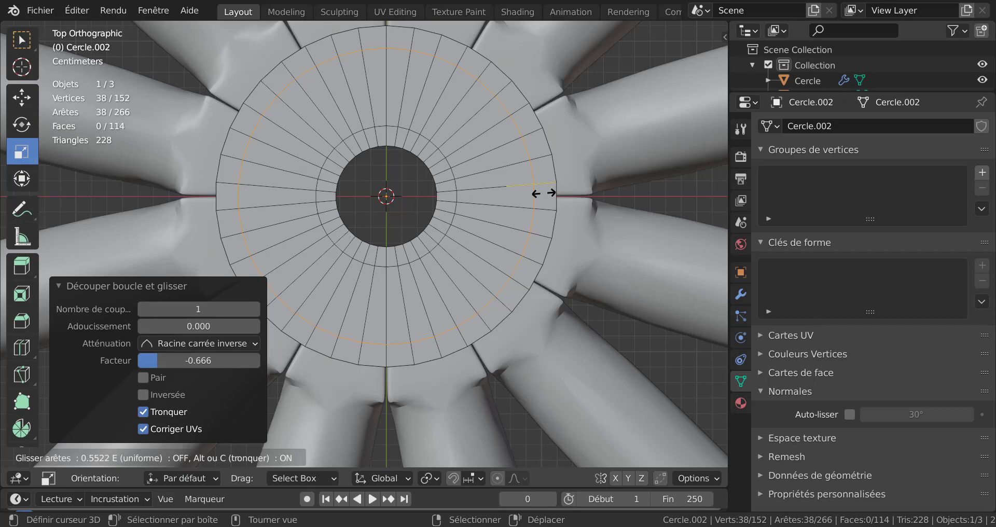
left_click(542, 194)
Select four separate edges along the loop surrounding the hub's central hole
scroll(520, 212, "up", 1)
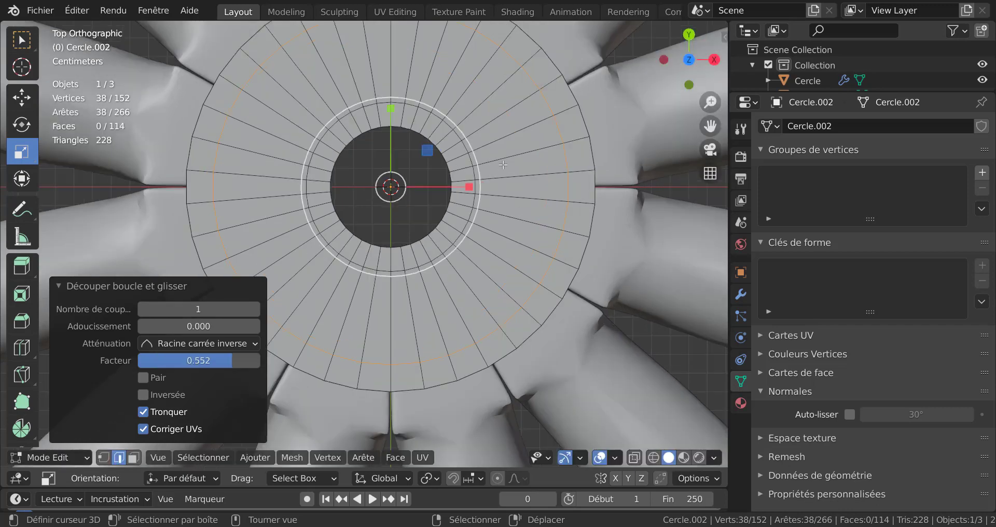
scroll(488, 210, "up", 3)
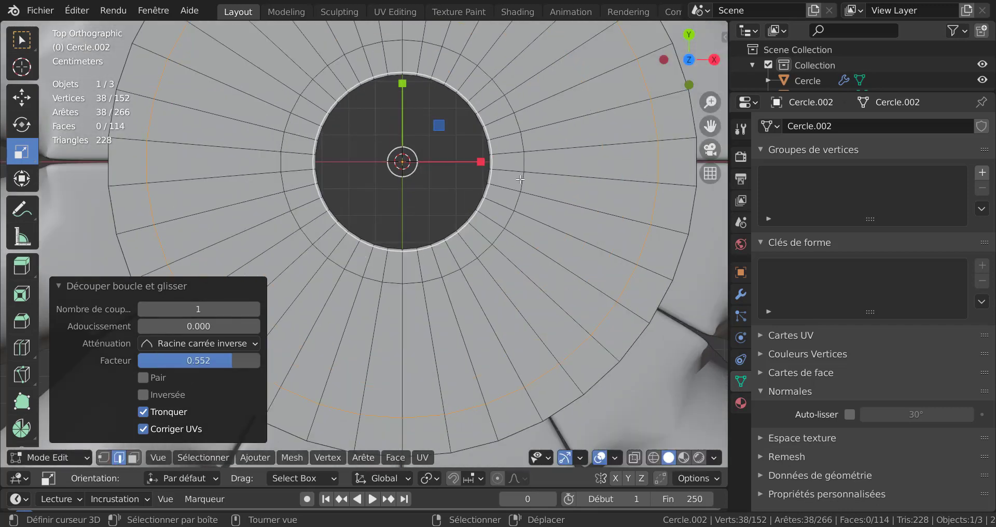
left_click(554, 144)
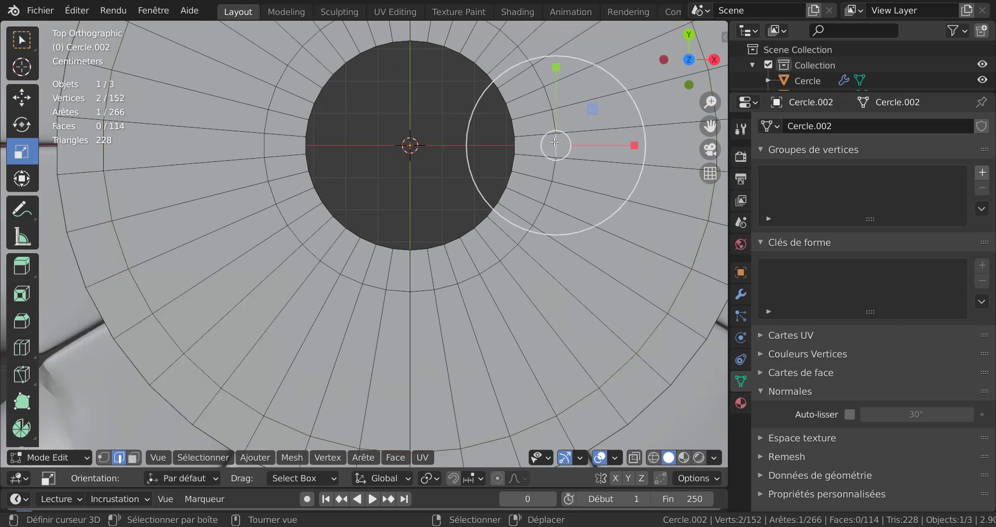
left_click(553, 124, "shift")
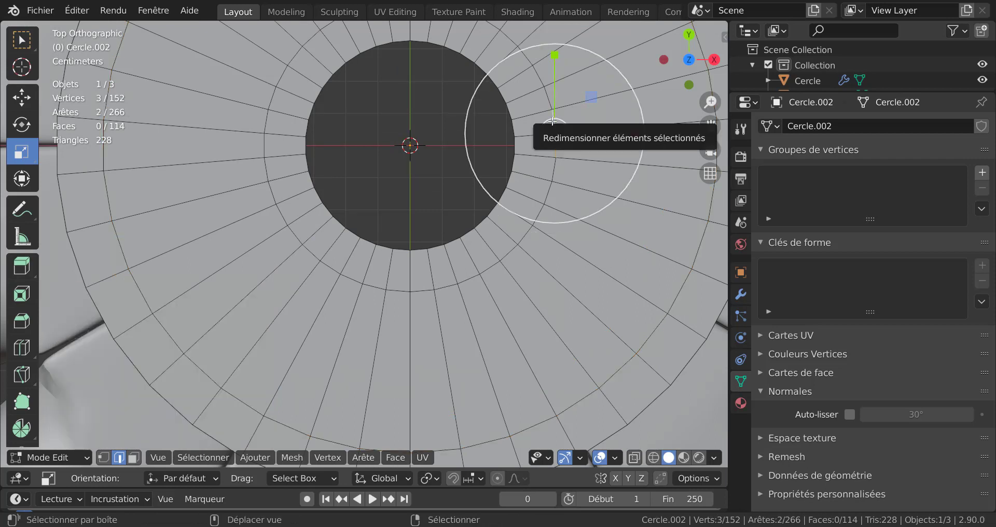
left_click(535, 215, "shift")
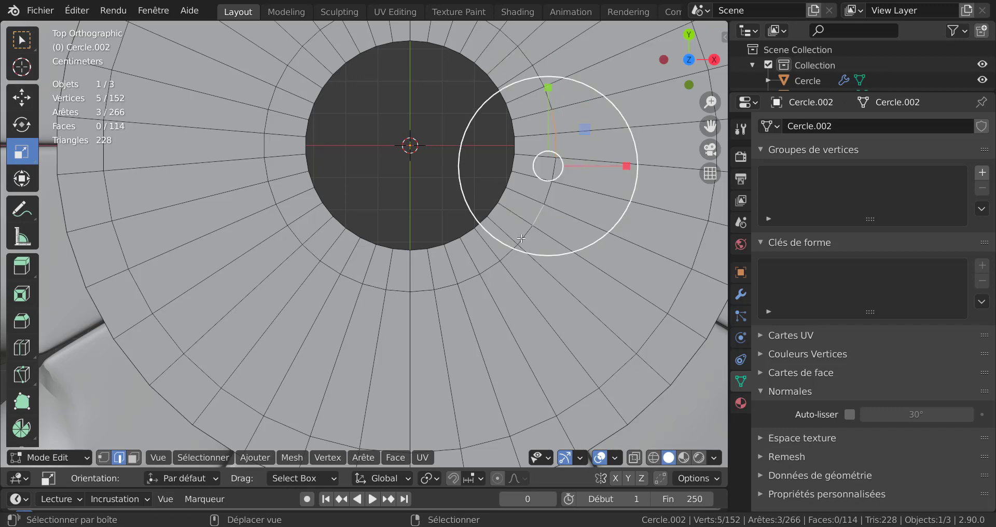
left_click(495, 265, "shift")
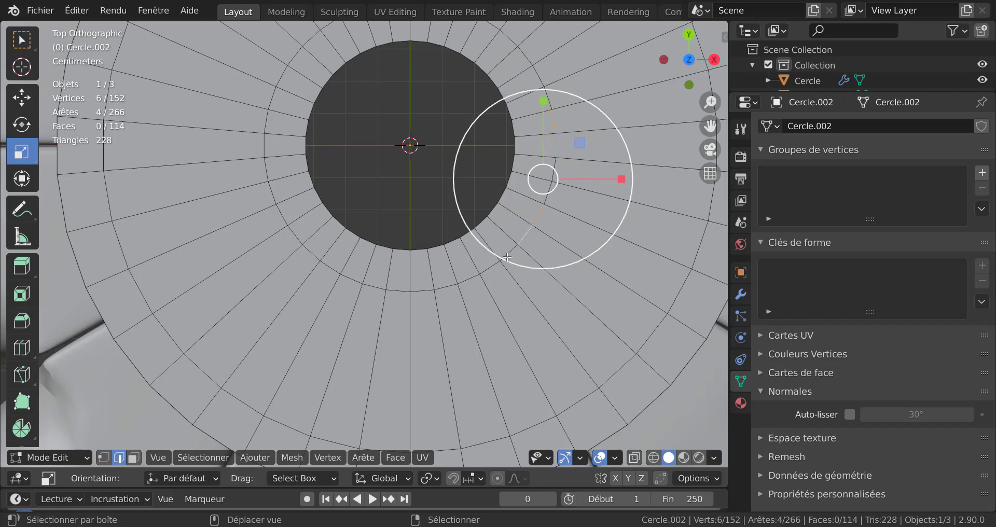
scroll(490, 261, "down", 4)
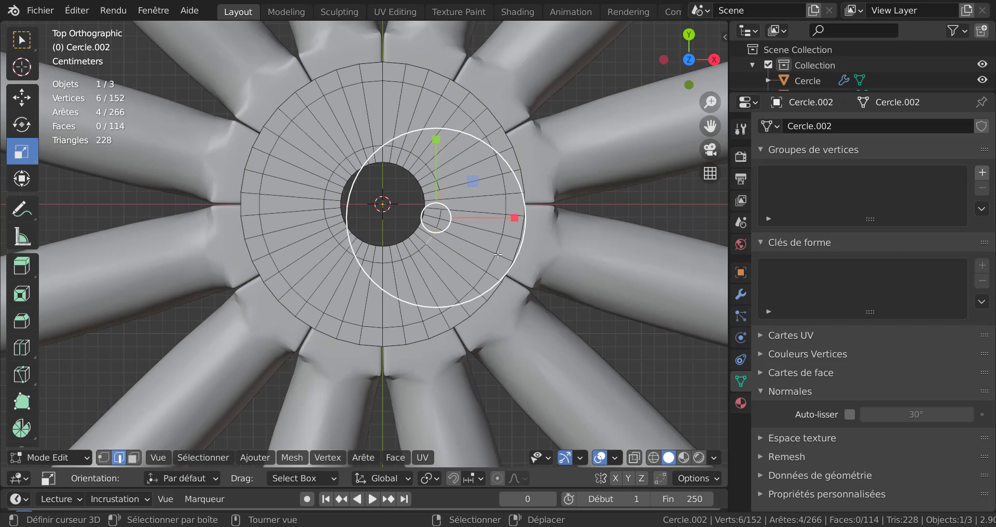
scroll(498, 255, "up", 4)
scroll(514, 241, "down", 3)
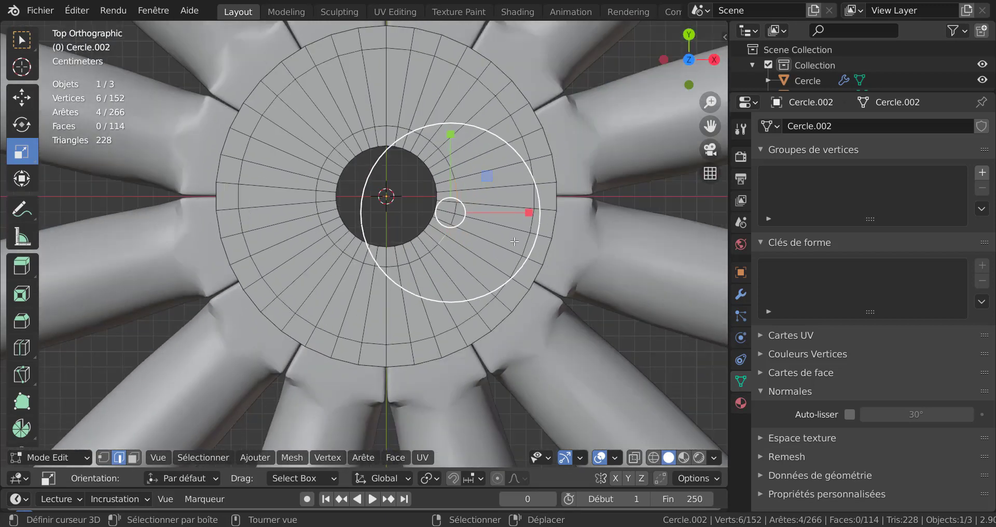
Extend the selection to the whole linked hub disc and delete all its vertices
key("ctrl+l")
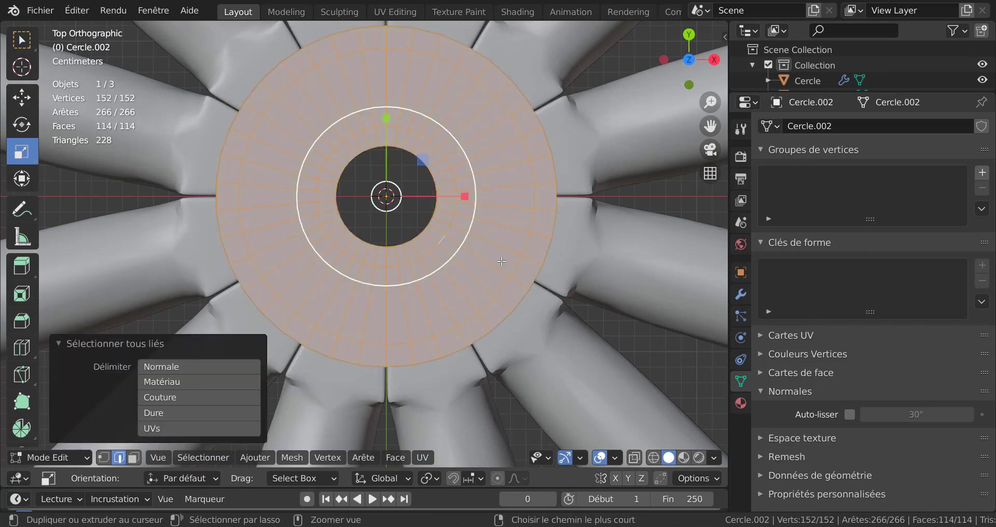
key("x")
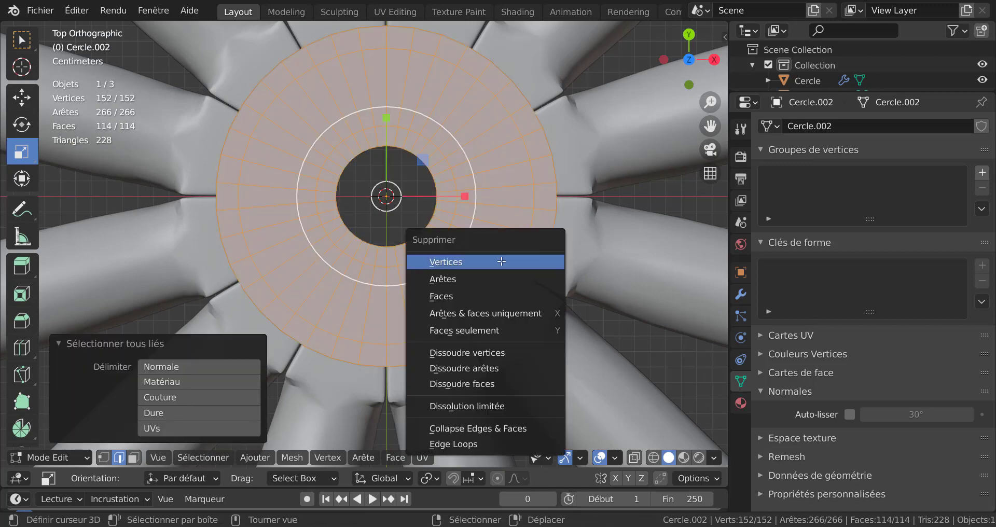
left_click(501, 261)
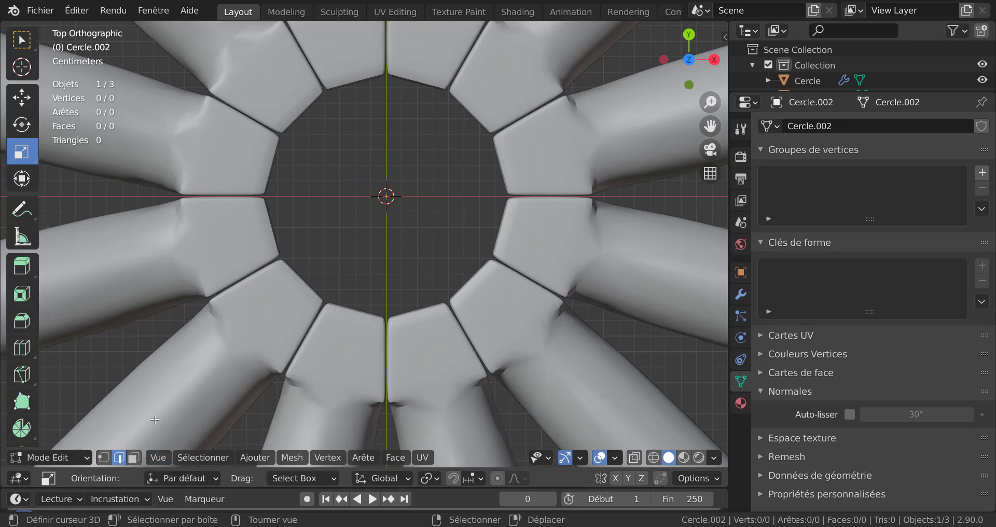
Add a new mesh circle with 32 vertices at the wheel's centre
left_click(263, 461)
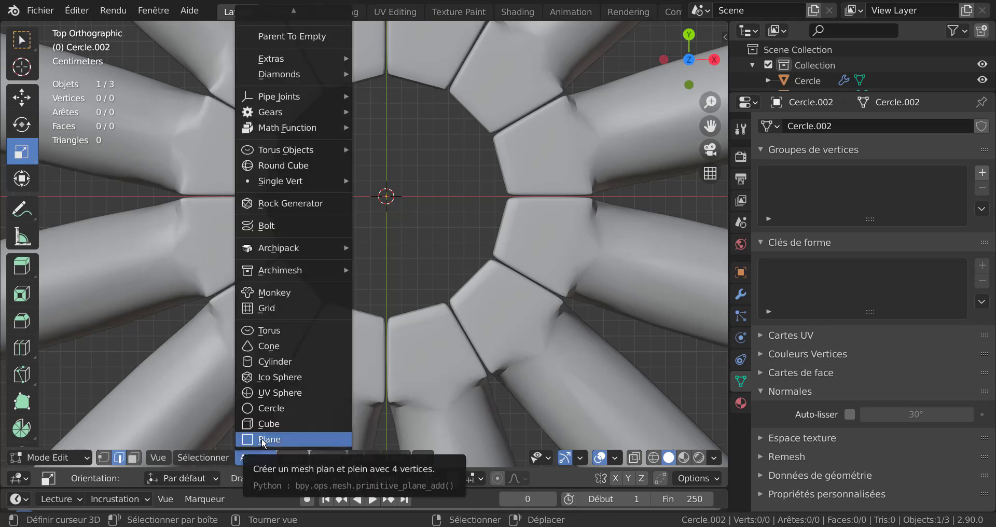
left_click(263, 409)
left_click(198, 264)
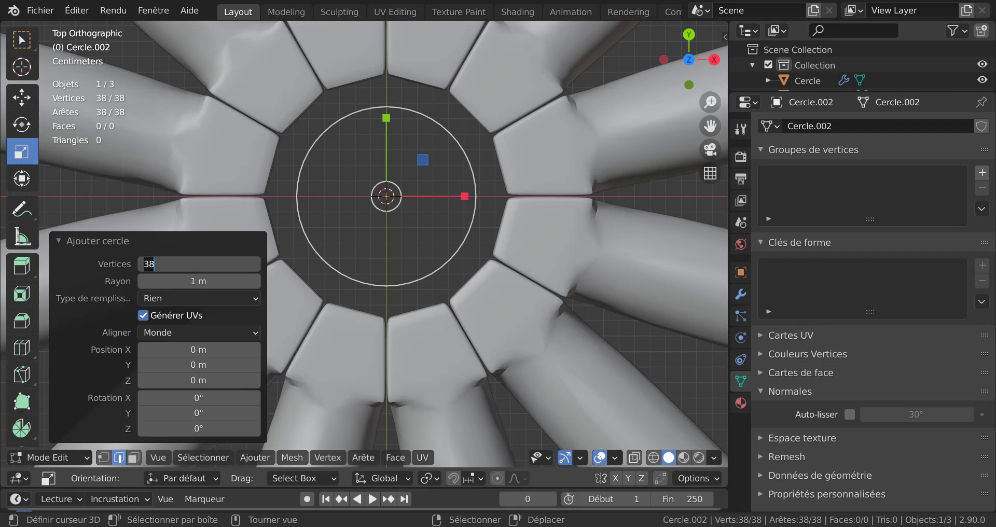
type("32")
key("Return")
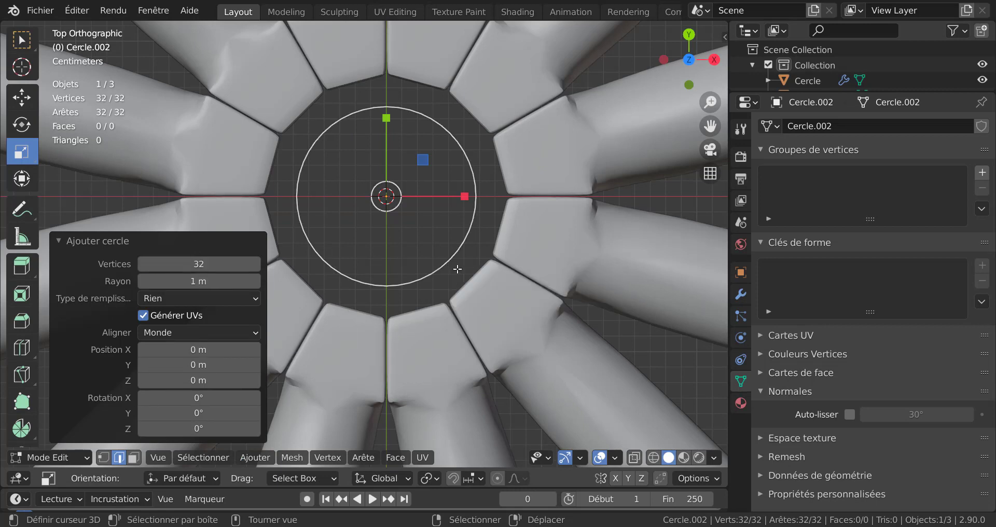
Scale the new 32-vertex circle down to 0.169 about the wheel's centre
left_click_drag(449, 265, 332, 217)
scroll(320, 220, "down", 3)
scroll(332, 235, "down", 3)
key("s")
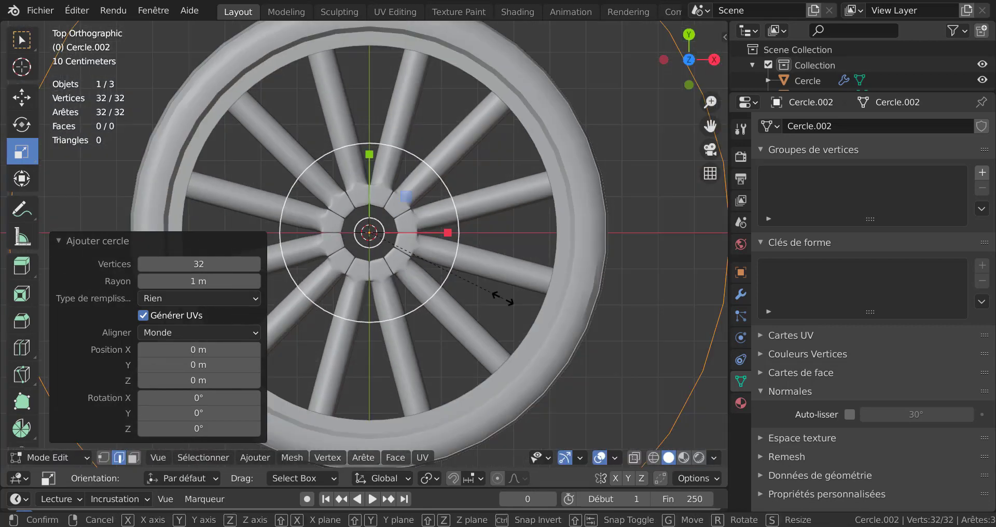
left_click(363, 207)
scroll(377, 222, "up", 5)
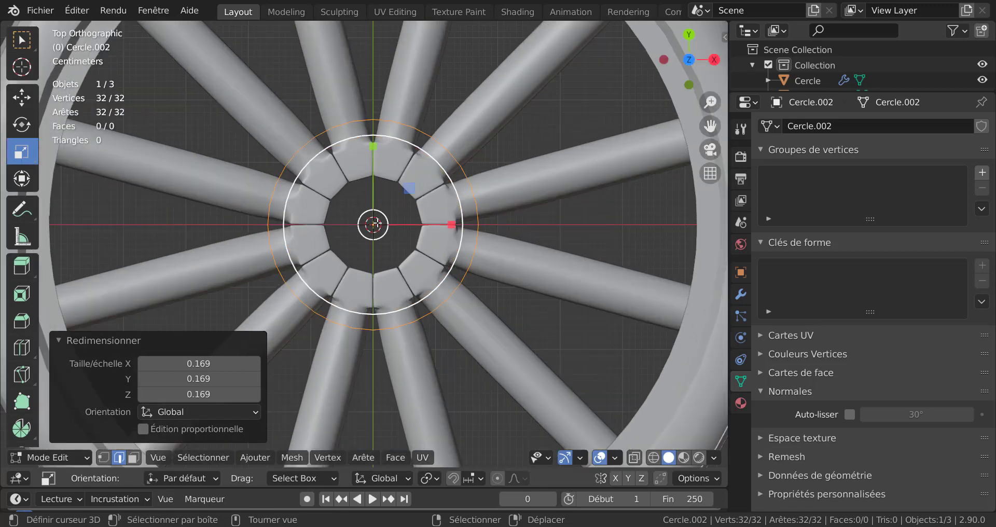
Scale the circle by 0.617 and again by about 1.1 so it lies over the spokes' inner ends, and return to Object mode
key("s")
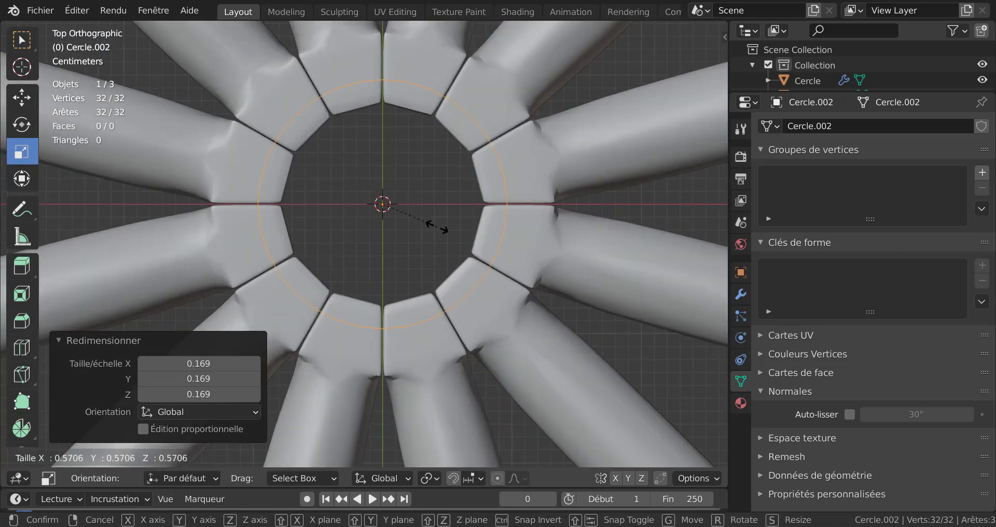
left_click(441, 231)
scroll(441, 215, "up", 1)
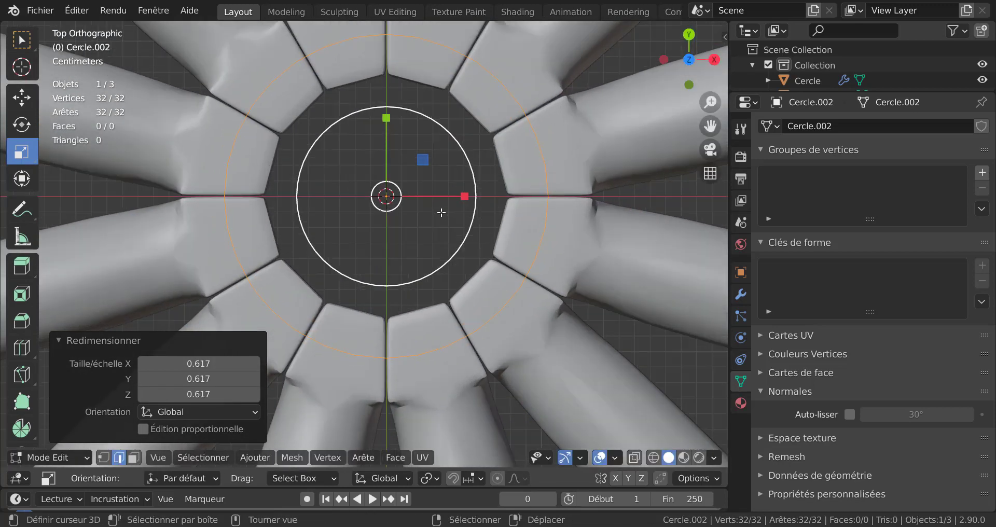
key("s")
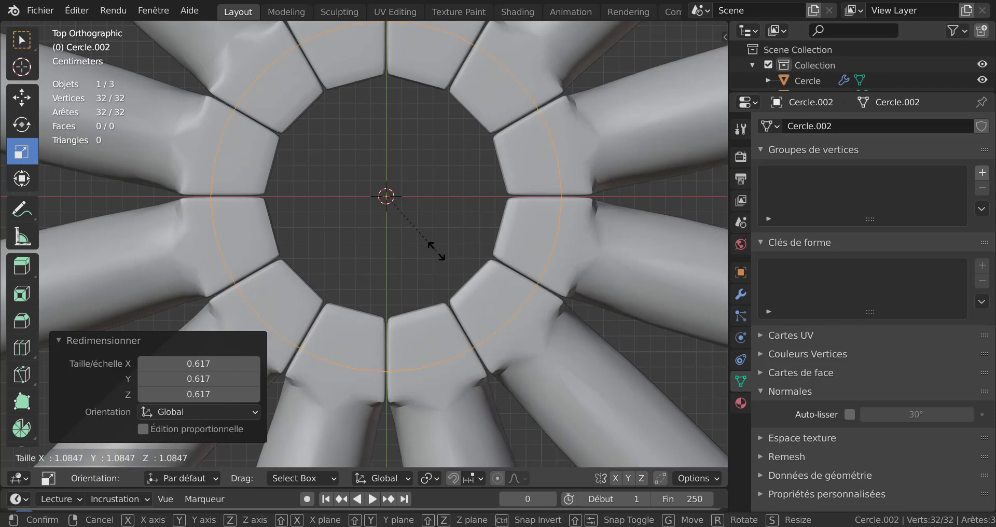
left_click(438, 251)
key("Tab")
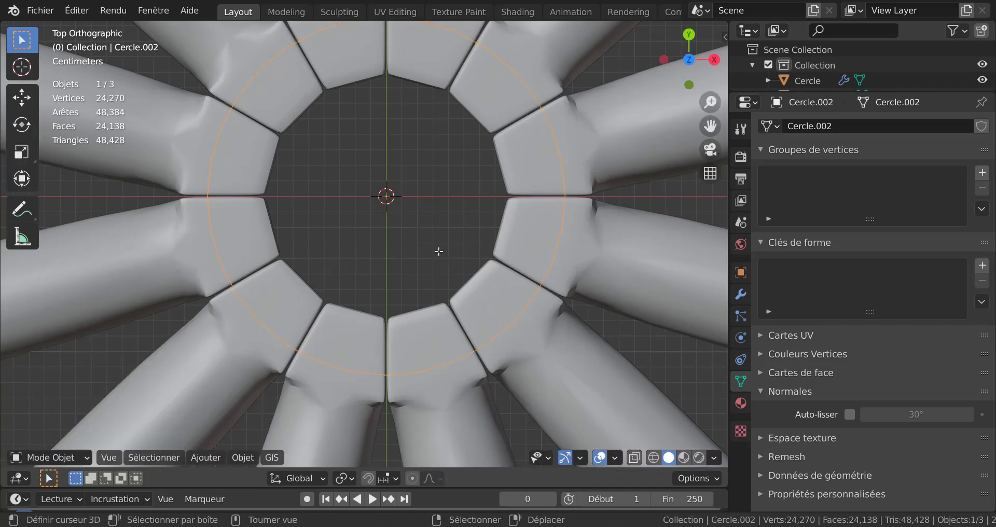
middle_click_drag(438, 251, 433, 315, "shift")
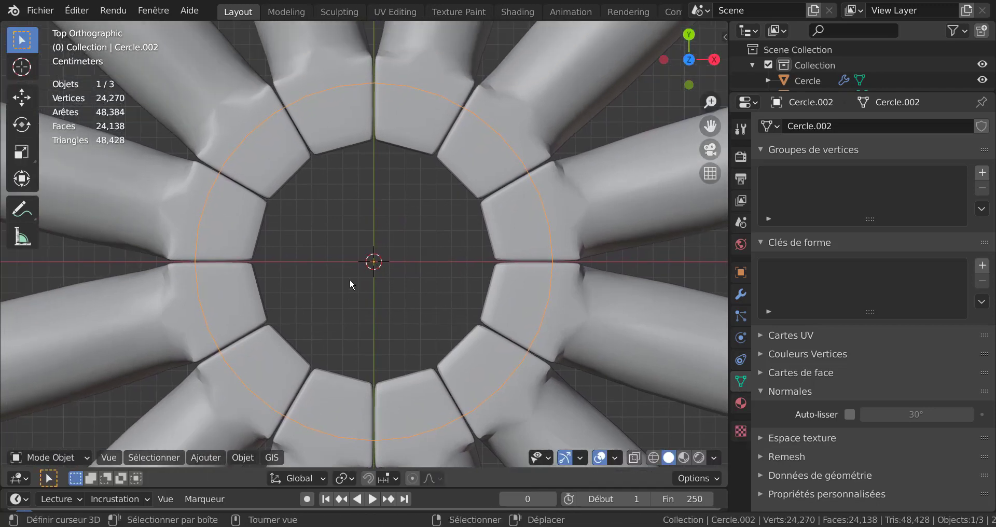
In Edit mode, extrude the whole 32-vertex circle inward with a scale of 0.268 to form a flat hub ring
key("Tab")
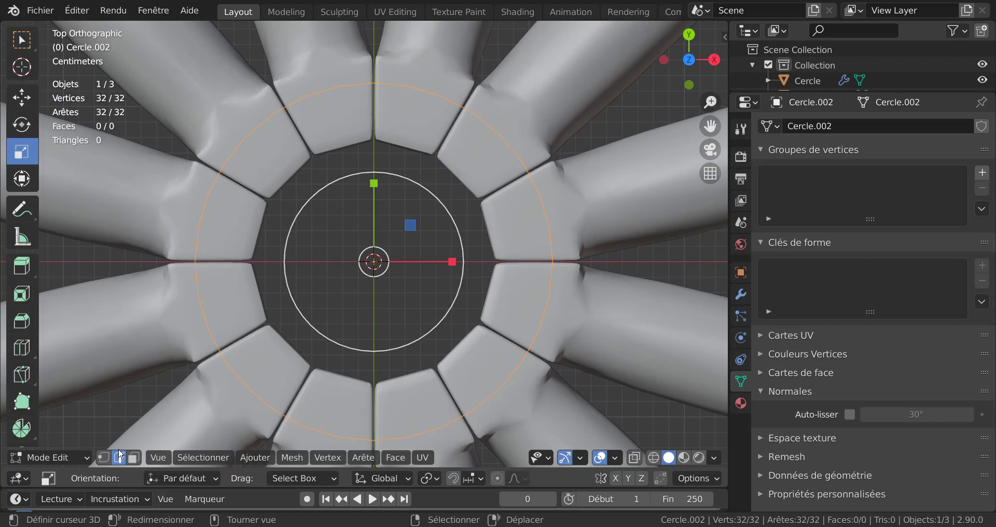
key("alt+a")
left_click(542, 206)
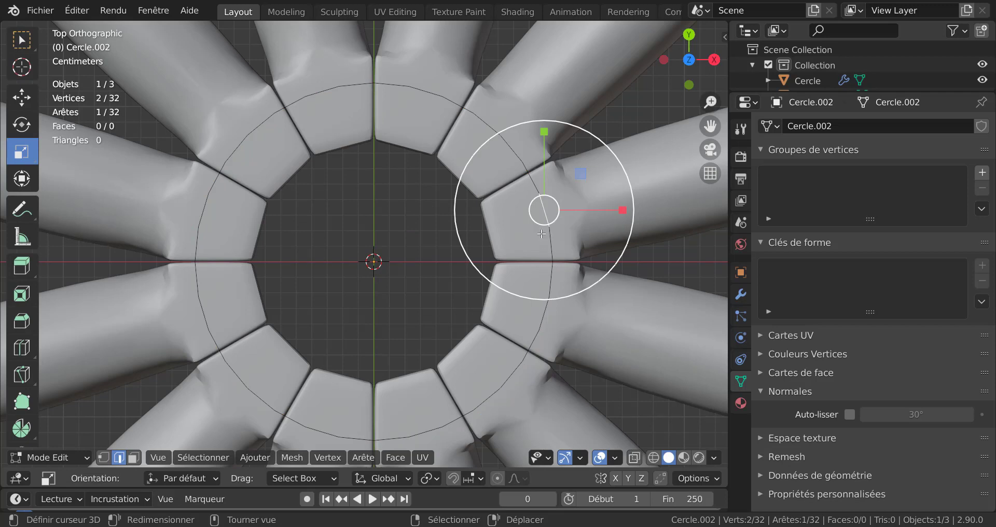
key("a")
key("e")
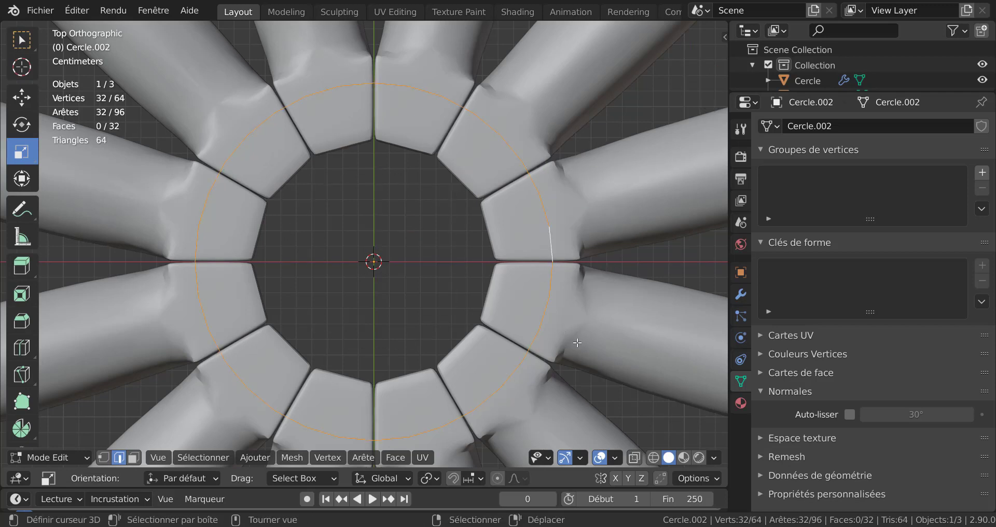
key("s")
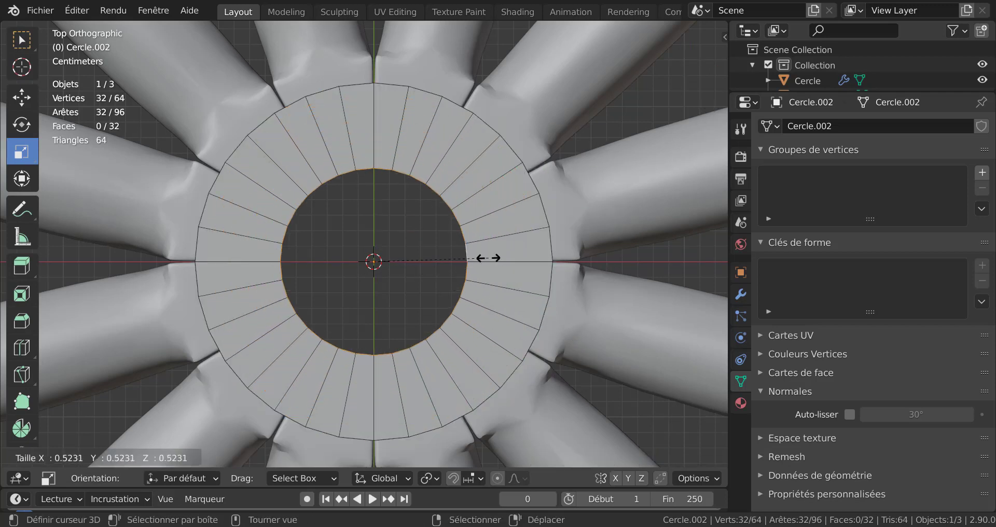
left_click(431, 244)
scroll(459, 262, "up", 2)
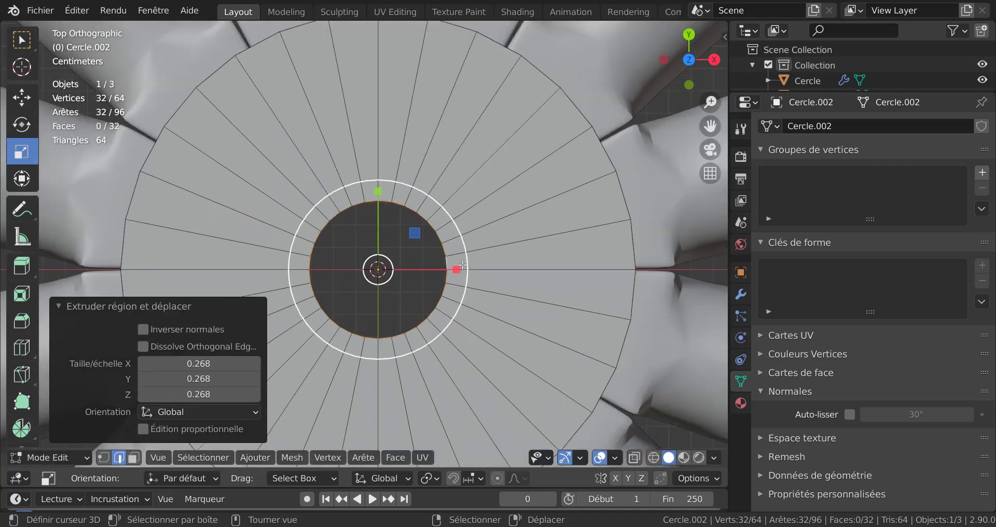
Add two concentric loop cuts to the hub ring, with factor -0.660 near the hole and 0.470 near the outer edge
key("ctrl+r")
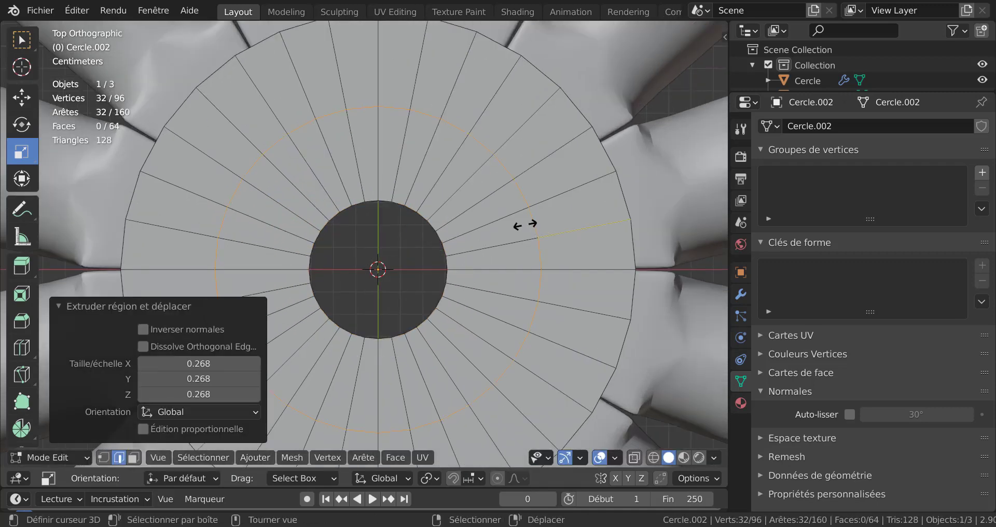
left_click(513, 234)
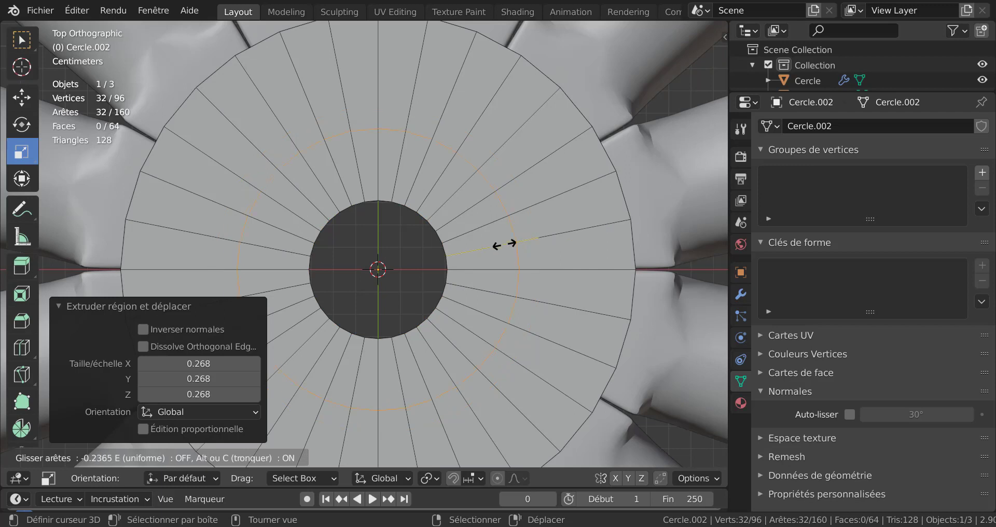
left_click(476, 287)
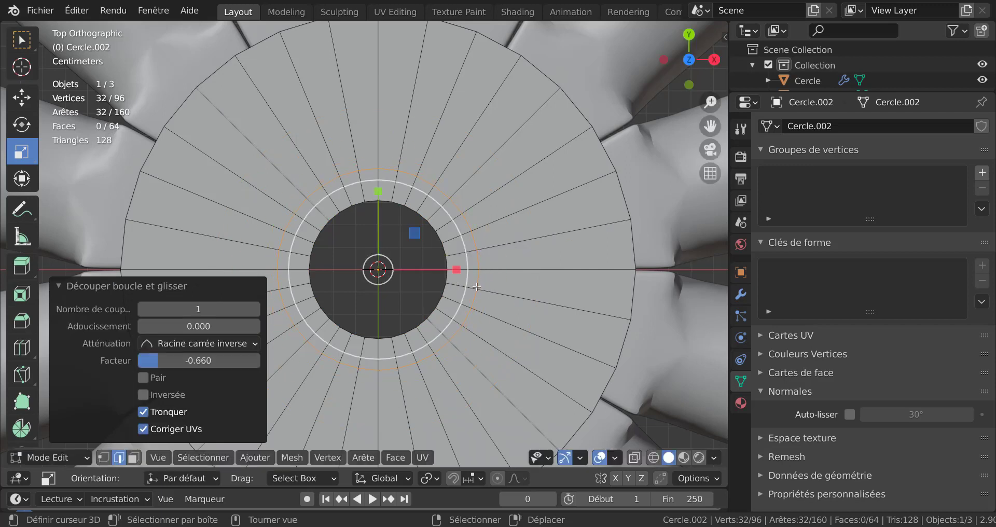
key("ctrl+r")
left_click(568, 228)
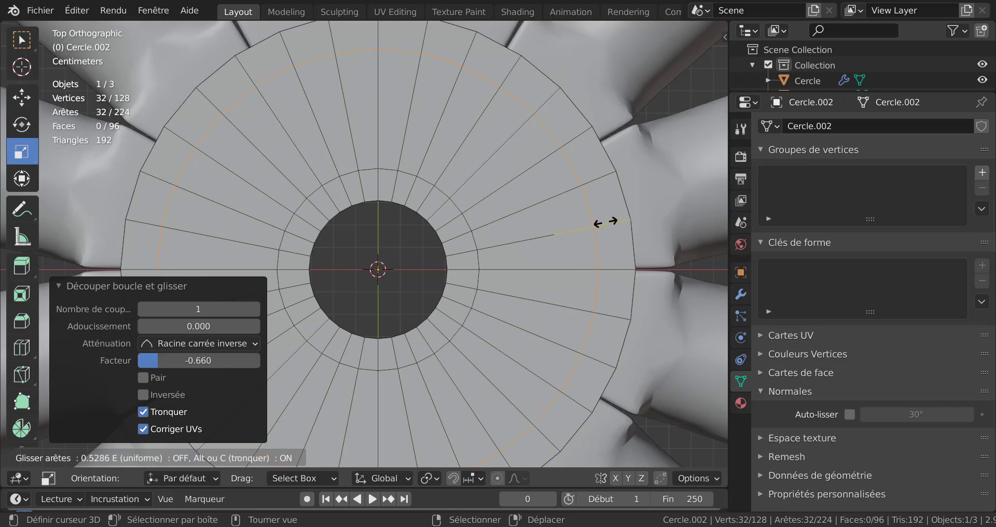
left_click(596, 223)
Select eight pairs of adjacent edges around the inner loop cut, skipping two edges between neighbouring pairs
scroll(571, 229, "up", 2)
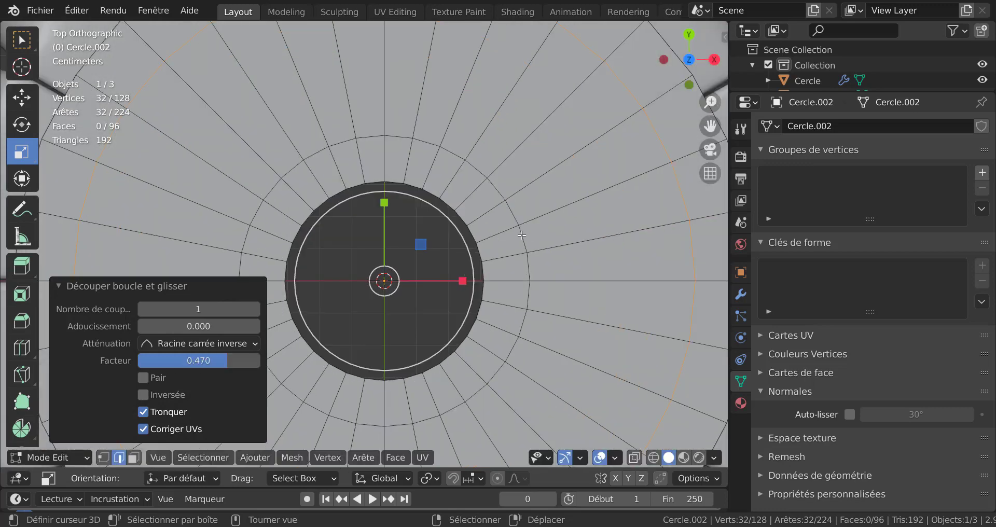
left_click(522, 234)
left_click(491, 172, "shift")
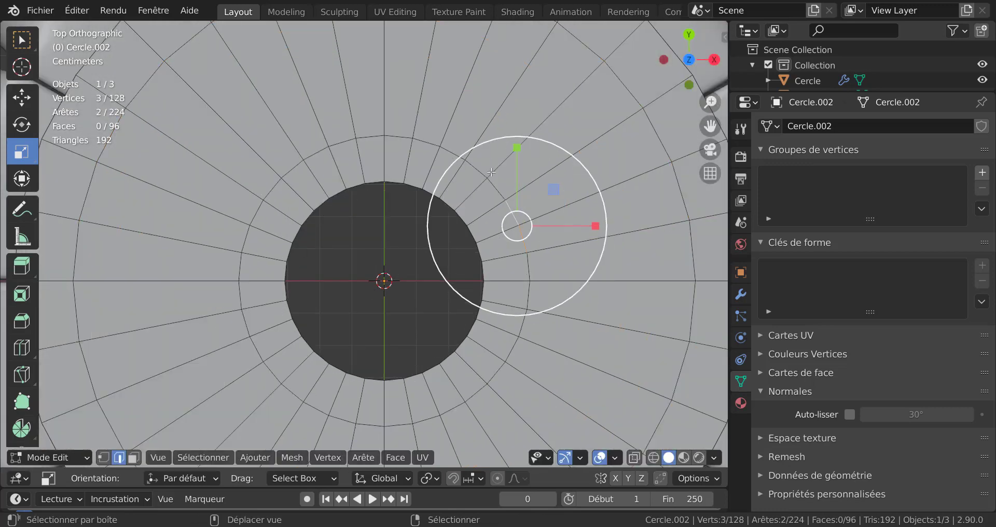
left_click(451, 151, "shift")
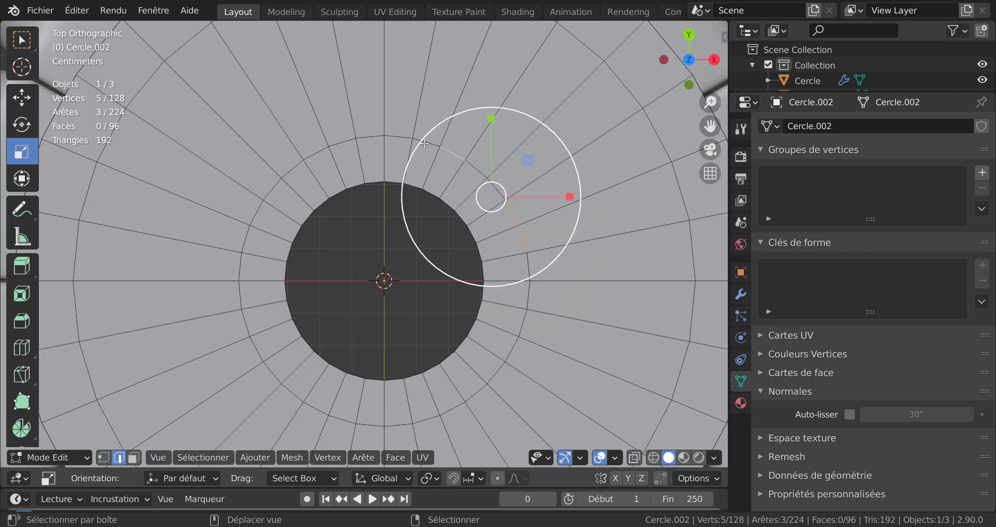
left_click(425, 142, "shift")
left_click(332, 144, "shift")
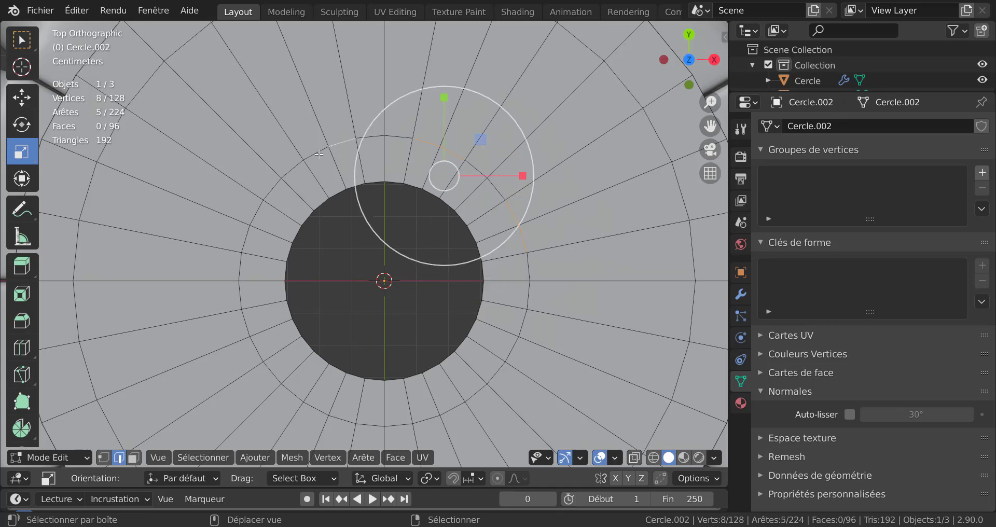
left_click(318, 155, "shift")
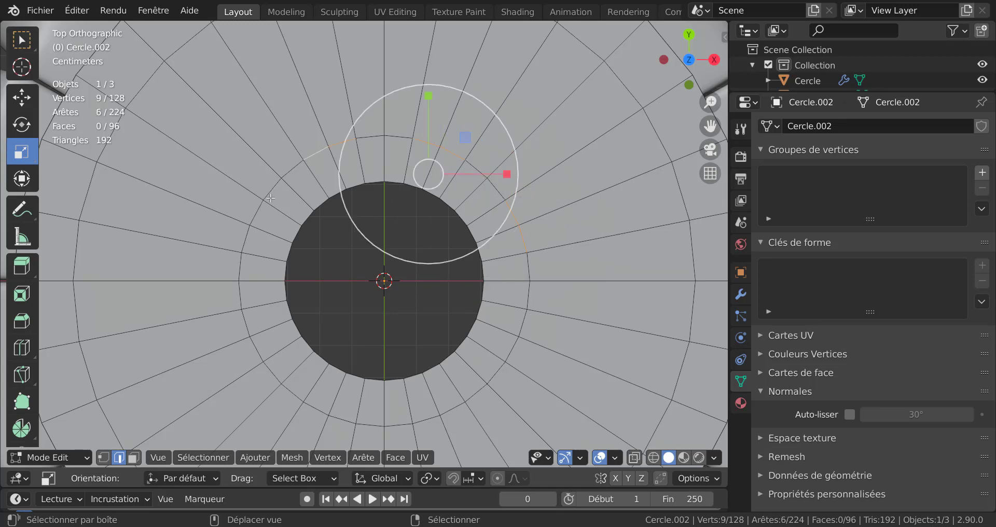
left_click(258, 214, "shift")
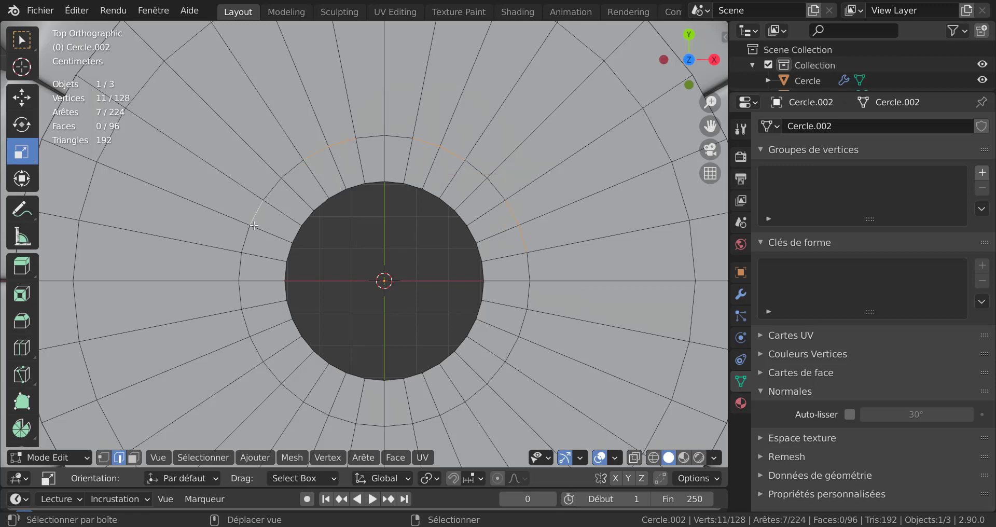
left_click(248, 238, "shift")
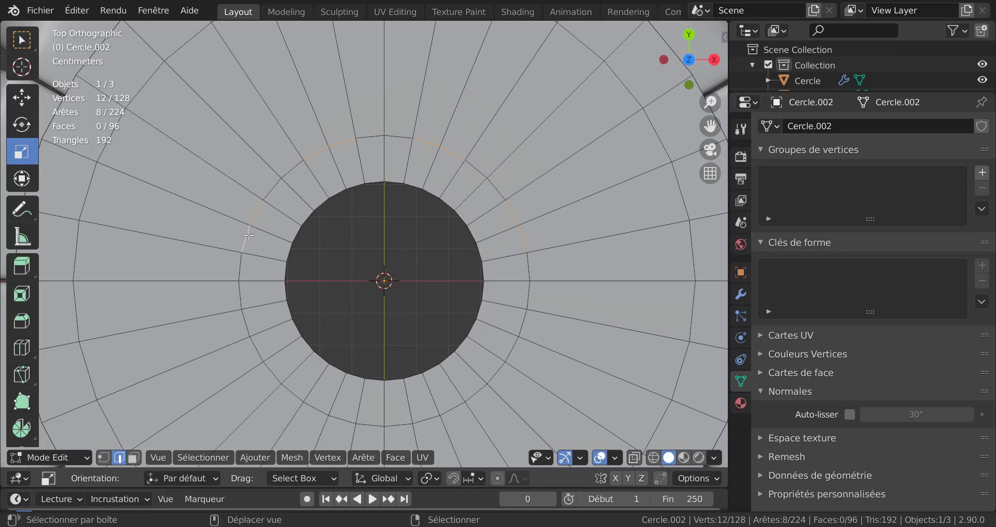
left_click(246, 325, "shift")
left_click(261, 353, "shift")
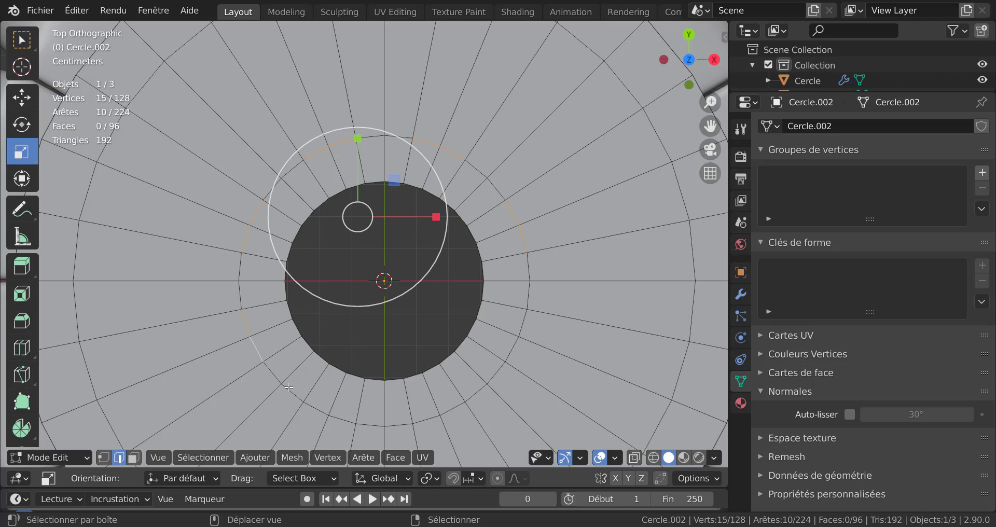
left_click(318, 407, "shift")
left_click(348, 421, "shift")
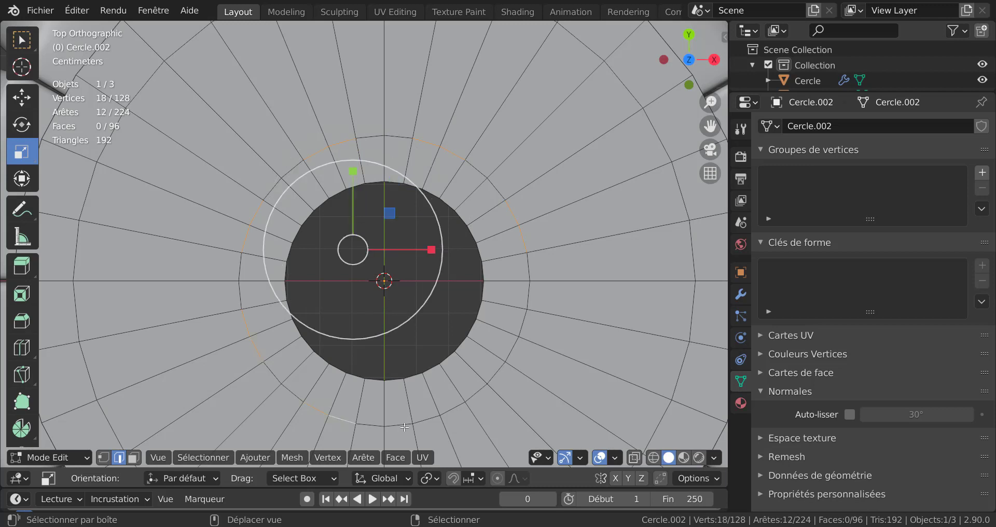
left_click(427, 418, "shift")
left_click(491, 377, "shift")
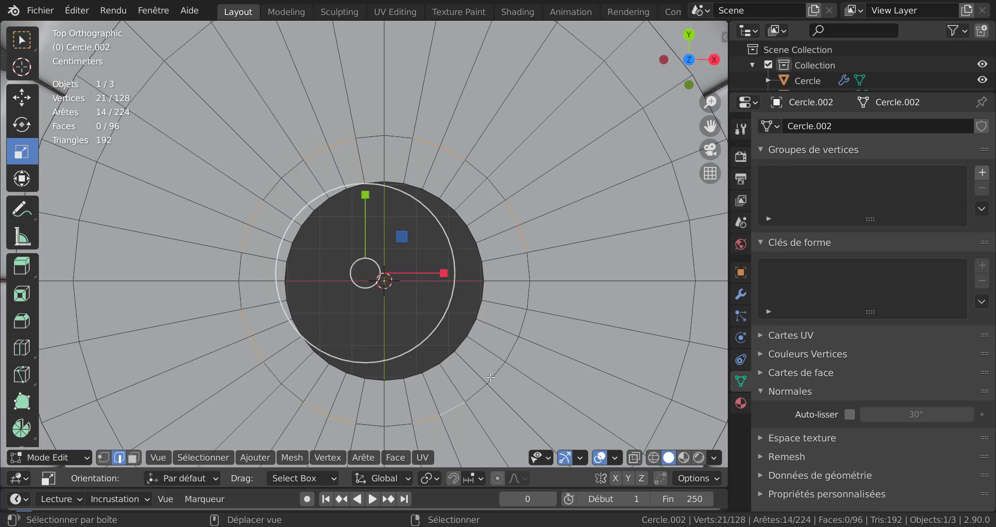
left_click(514, 351, "shift")
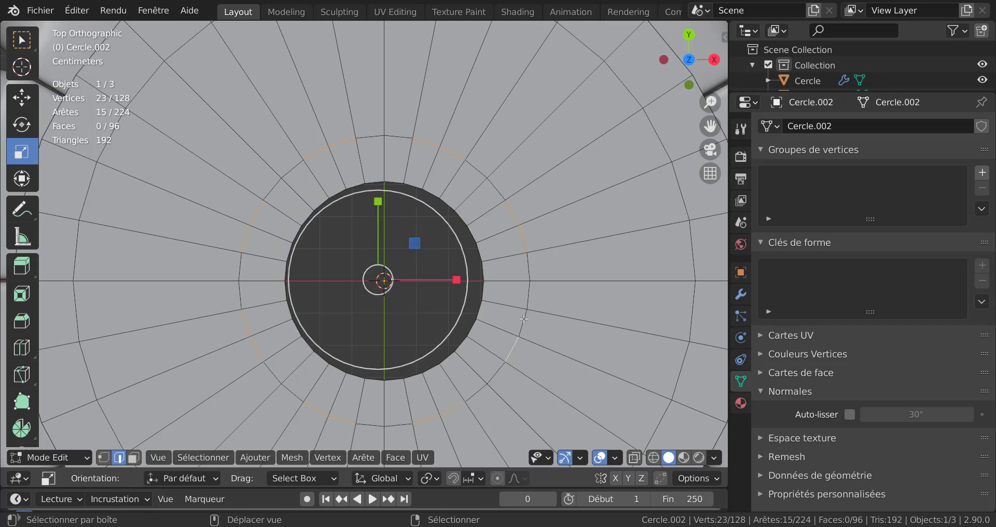
left_click(522, 322, "shift")
Examine the hub ring and its selected edge pairs from an oblique angle
scroll(597, 288, "down", 1)
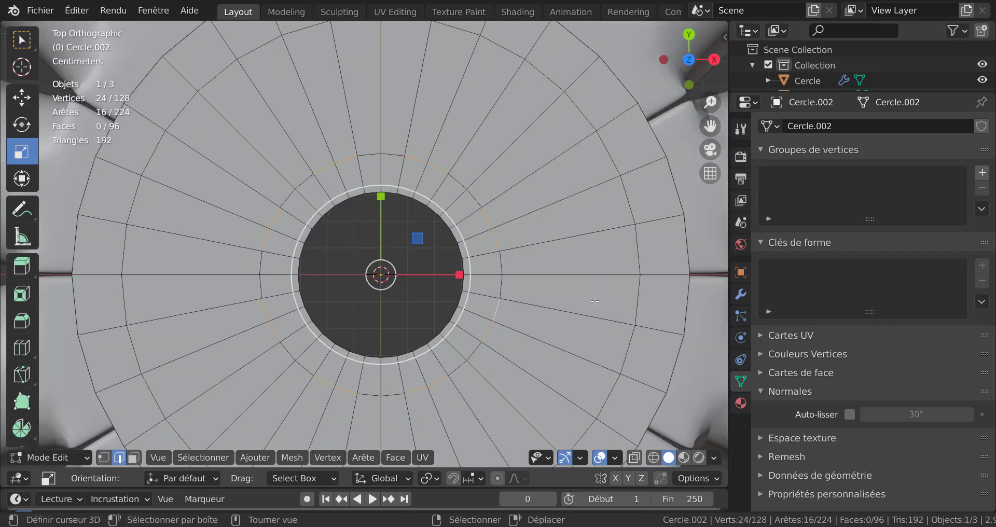
middle_click_drag(547, 349, 518, 270)
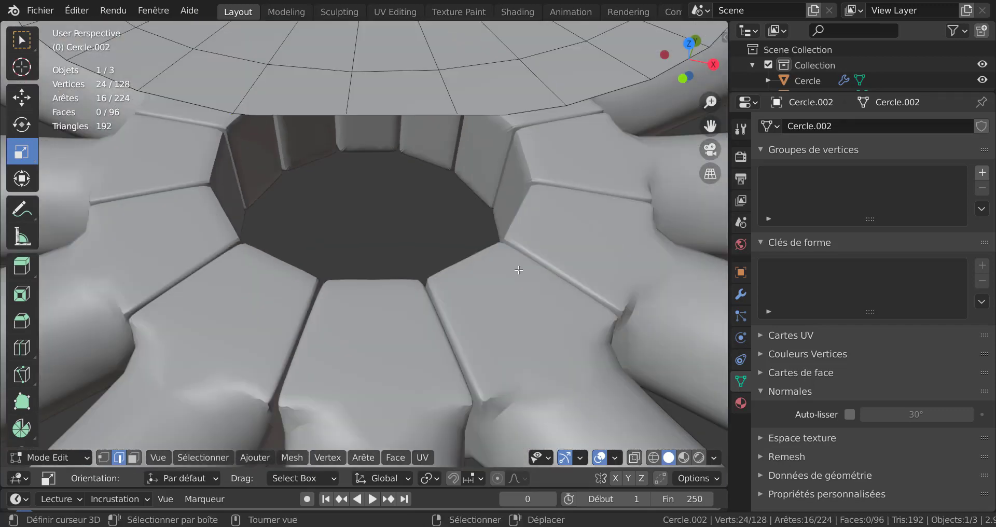
scroll(504, 251, "down", 2)
middle_click_drag(436, 168, 458, 342, "shift")
scroll(458, 341, "up", 5)
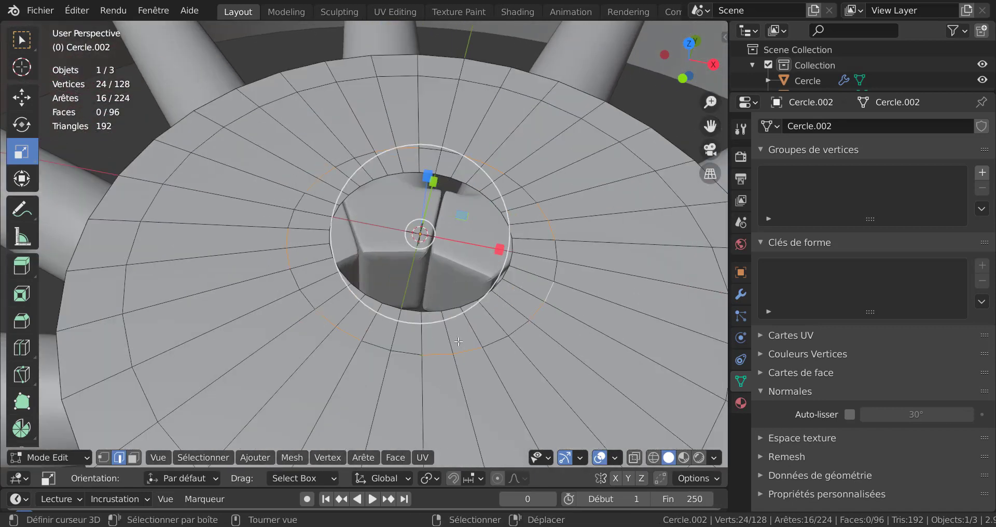
scroll(481, 340, "down", 2)
scroll(546, 344, "down", 2)
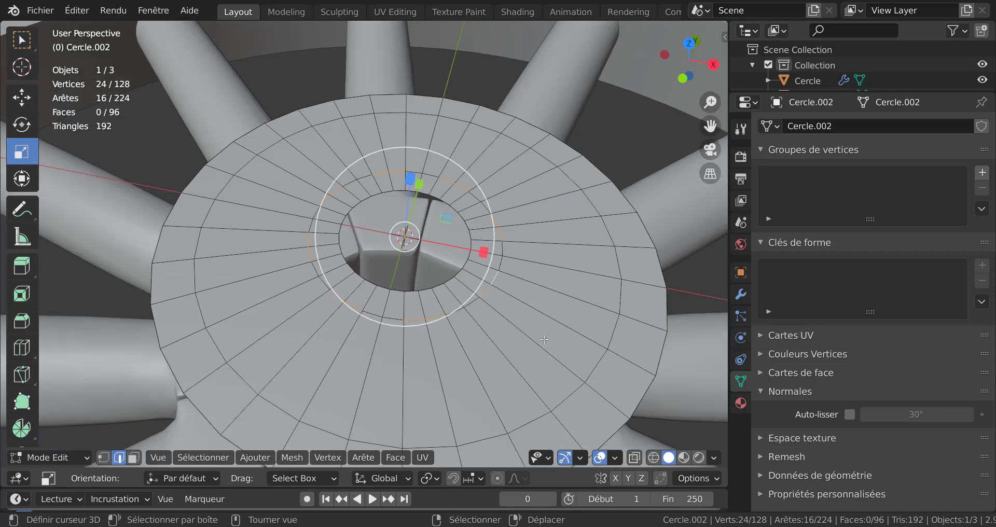
scroll(546, 332, "up", 2)
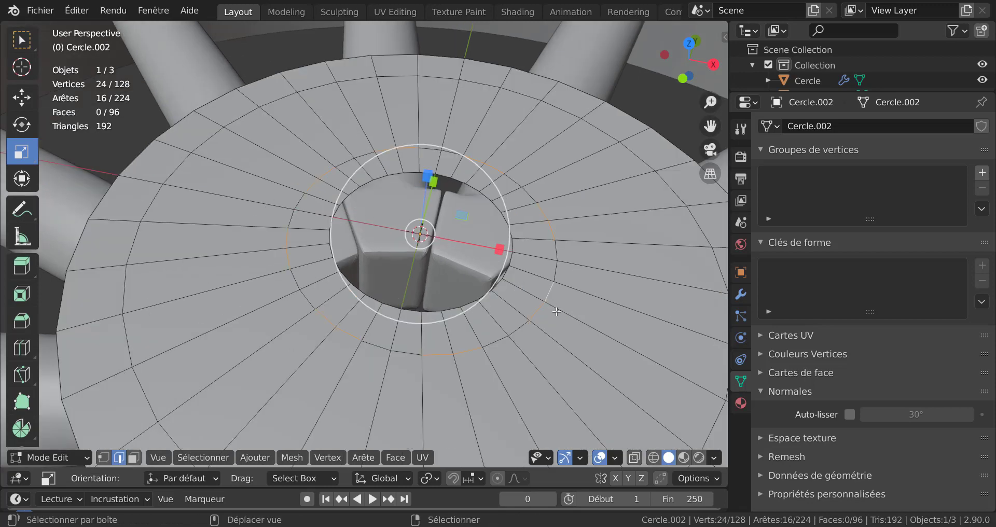
middle_click_drag(545, 333, 471, 309, "shift")
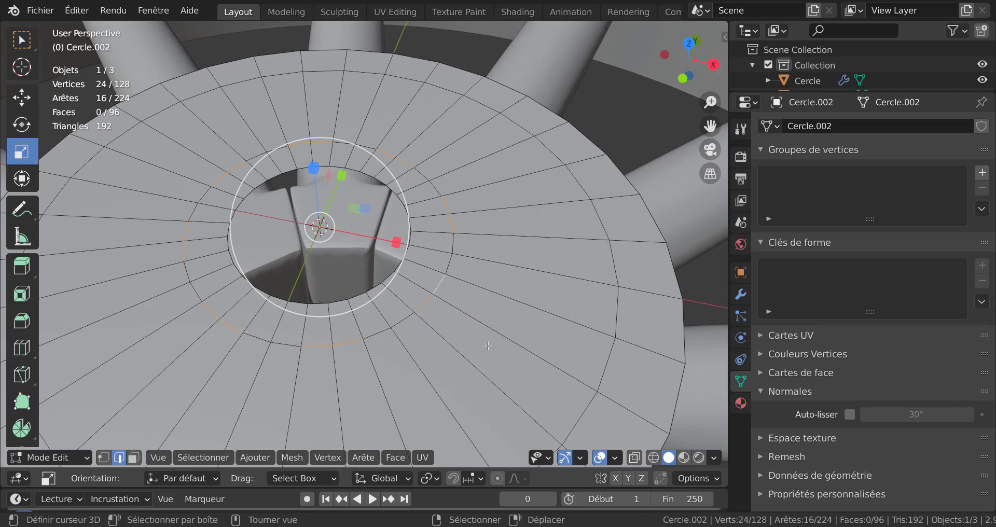
Try scaling the selected edge pairs outward by 1.613 about the hub's centre in top view
key("KP_7")
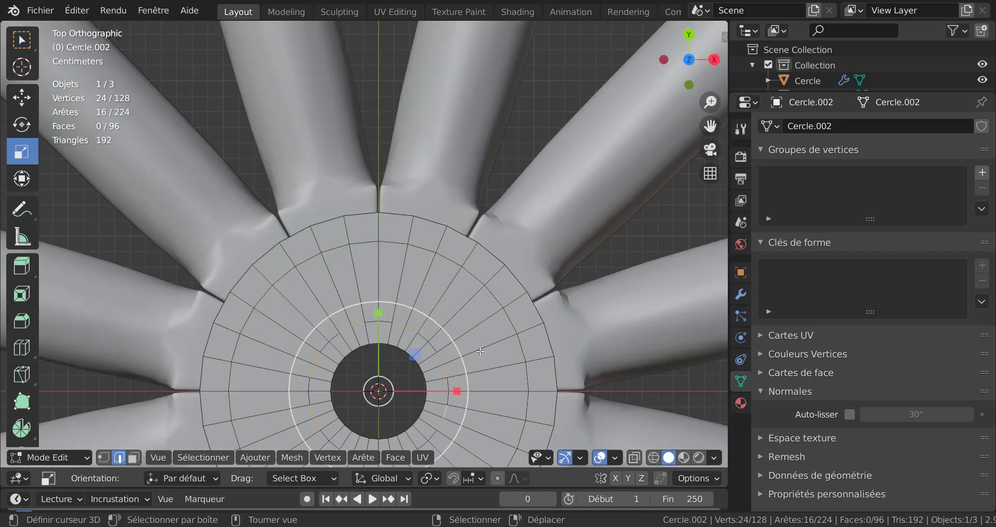
middle_click_drag(480, 351, 473, 255, "shift")
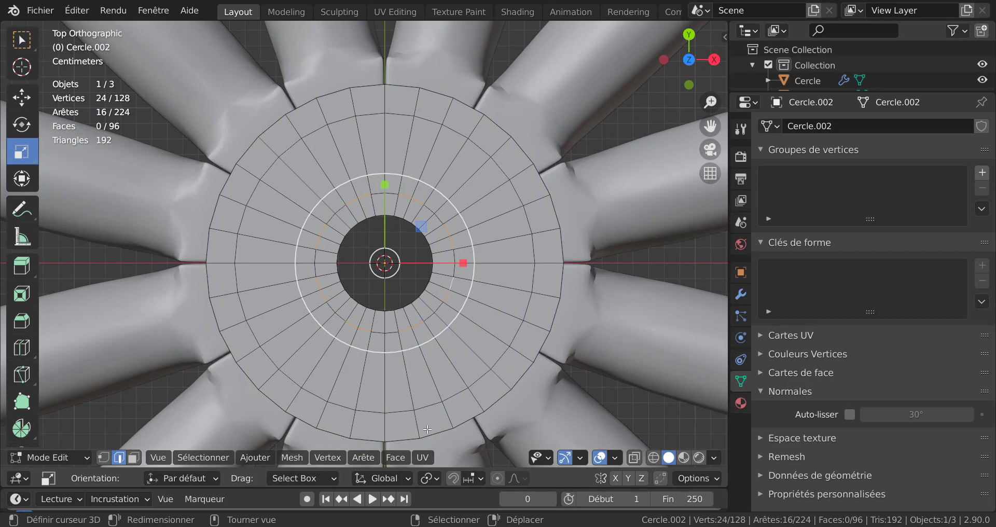
key("s")
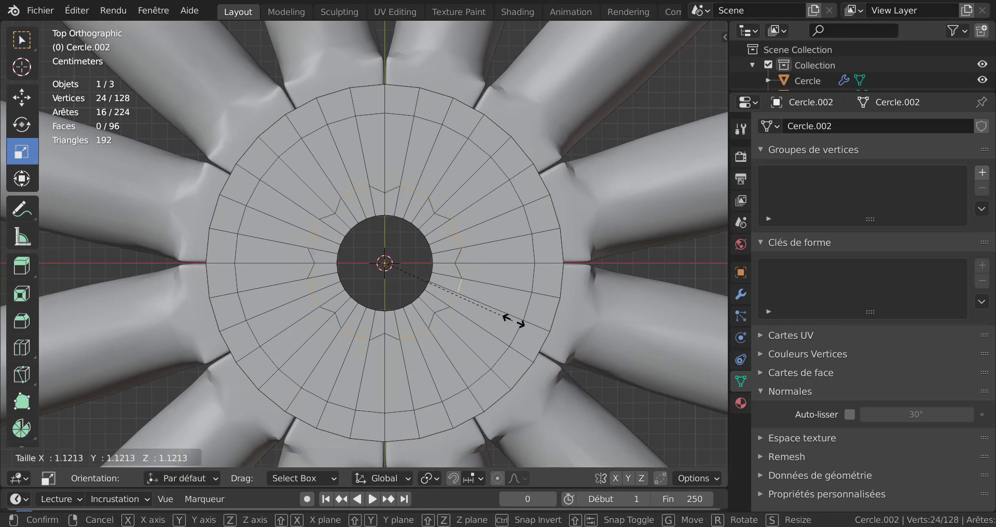
left_click(563, 346)
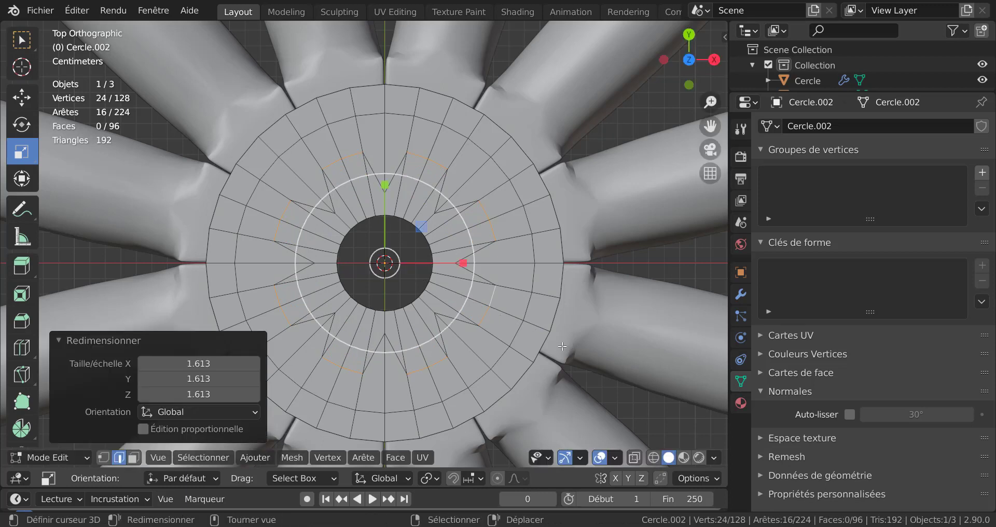
Set the transform pivot point to individual origins and undo the outward scaling of the selected edge pairs
left_click(429, 478)
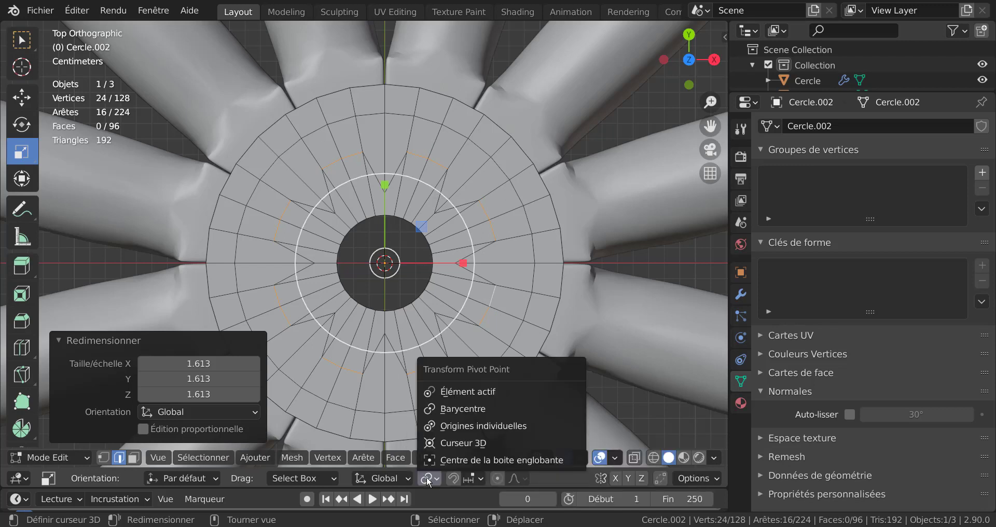
left_click(474, 424)
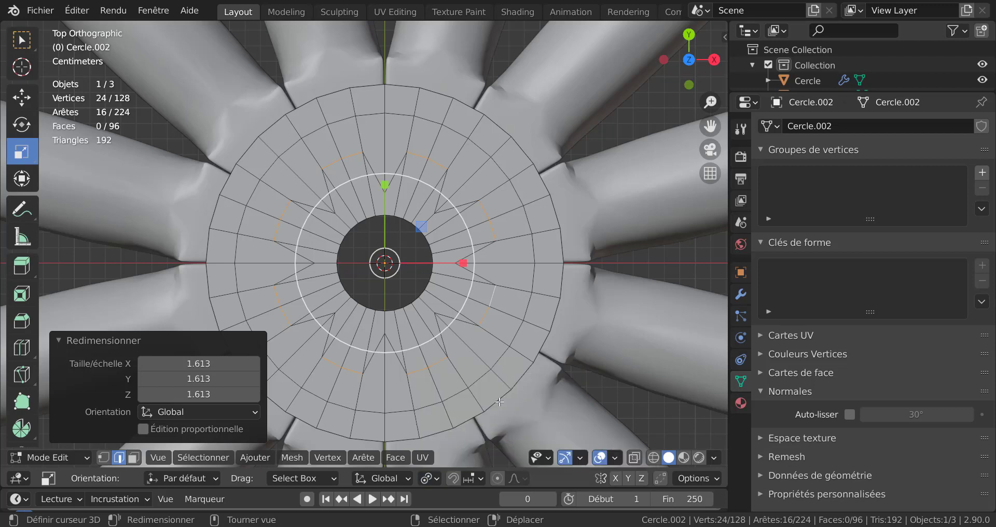
key("s")
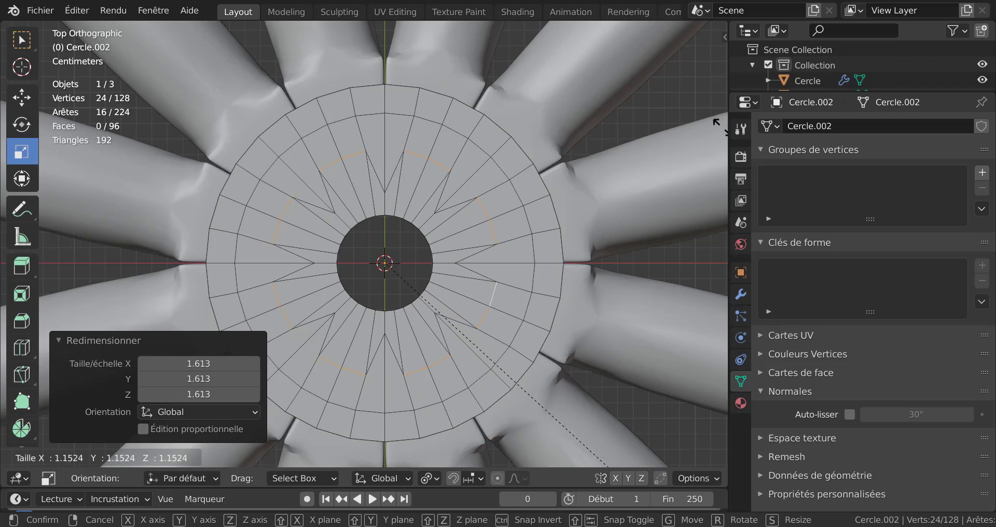
key("Escape")
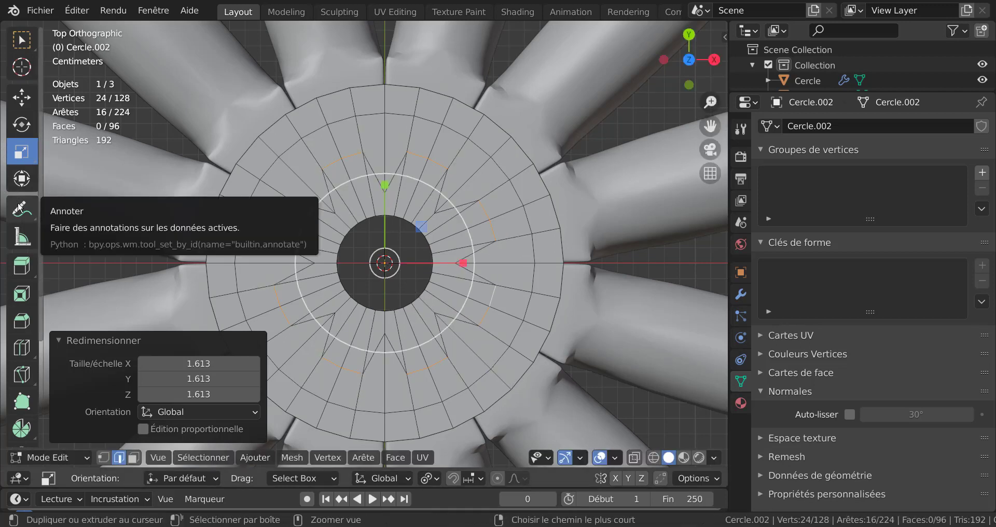
key("ctrl+z")
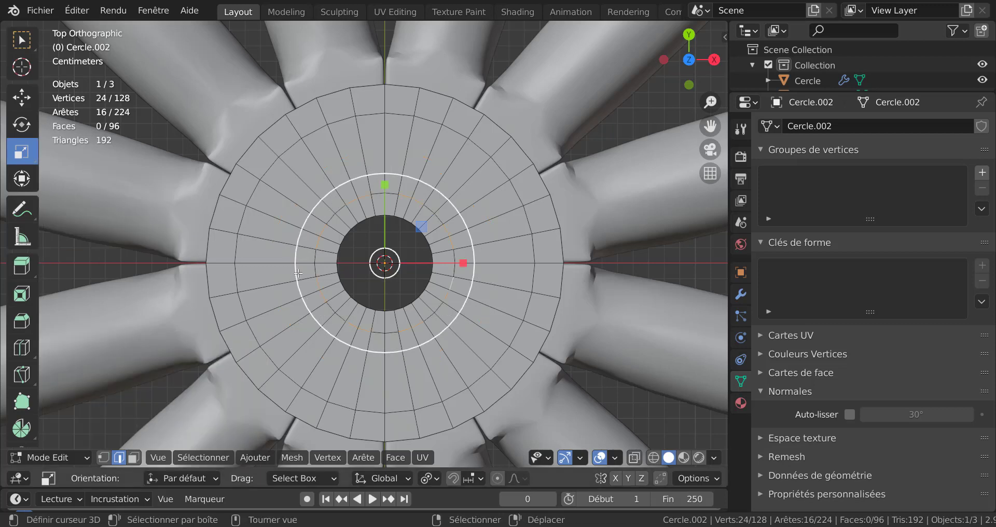
Scale the selected edge pairs outward by 1.547 about the hub ring's common centre
left_click(426, 479)
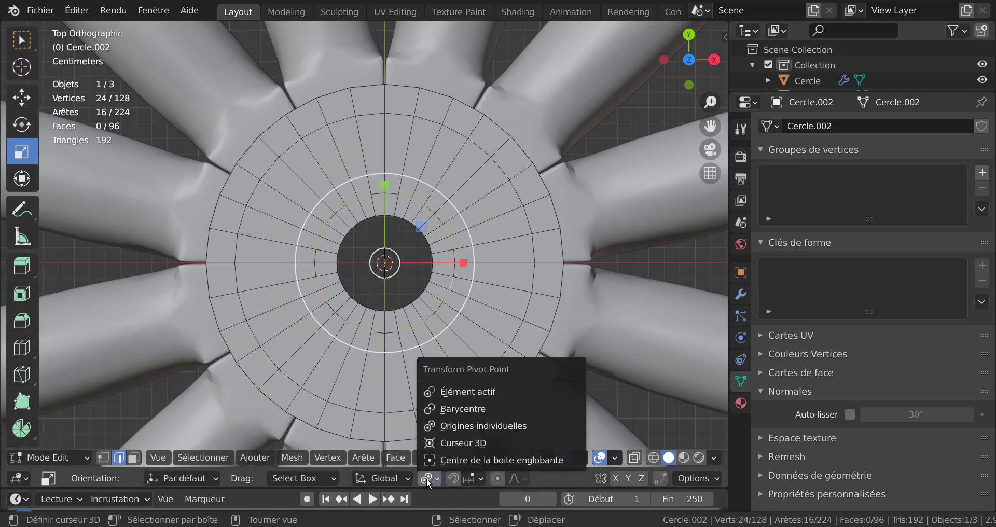
left_click(456, 422)
key("s")
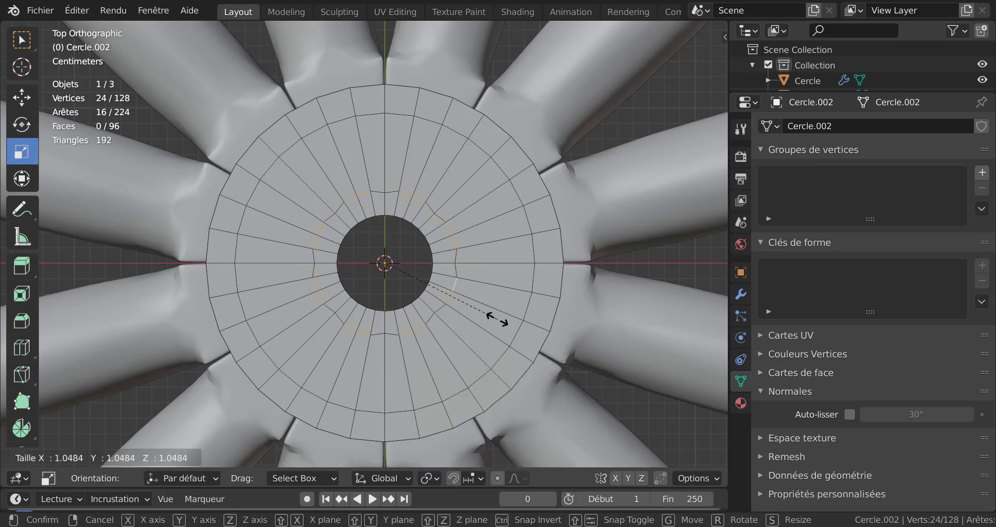
left_click(554, 339)
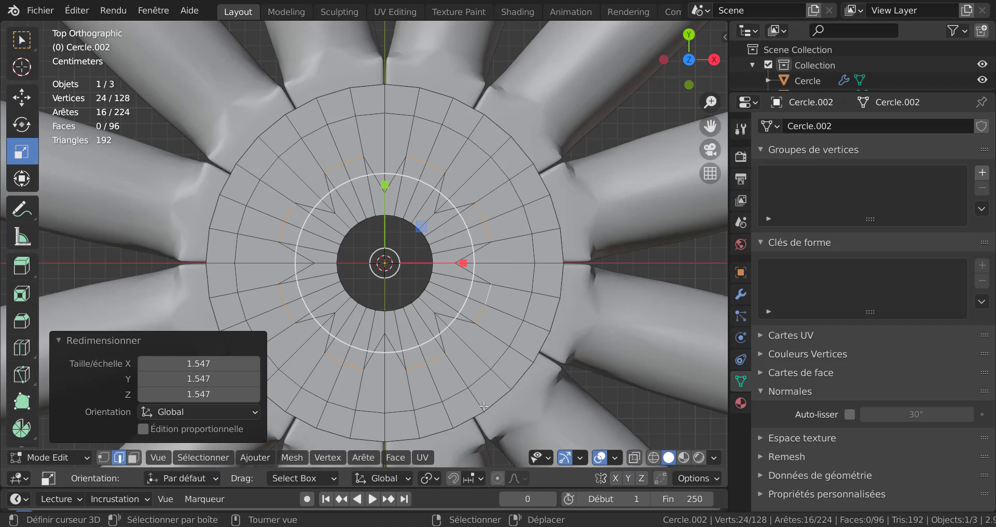
Set the transform pivot point to individual origins and widen each selected edge pair by a scale of 1.230
left_click(429, 478)
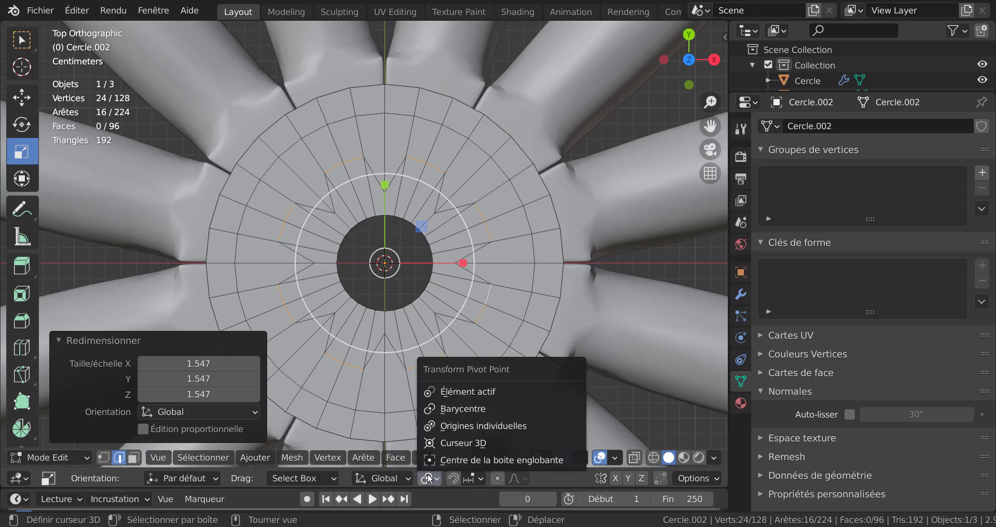
left_click(477, 426)
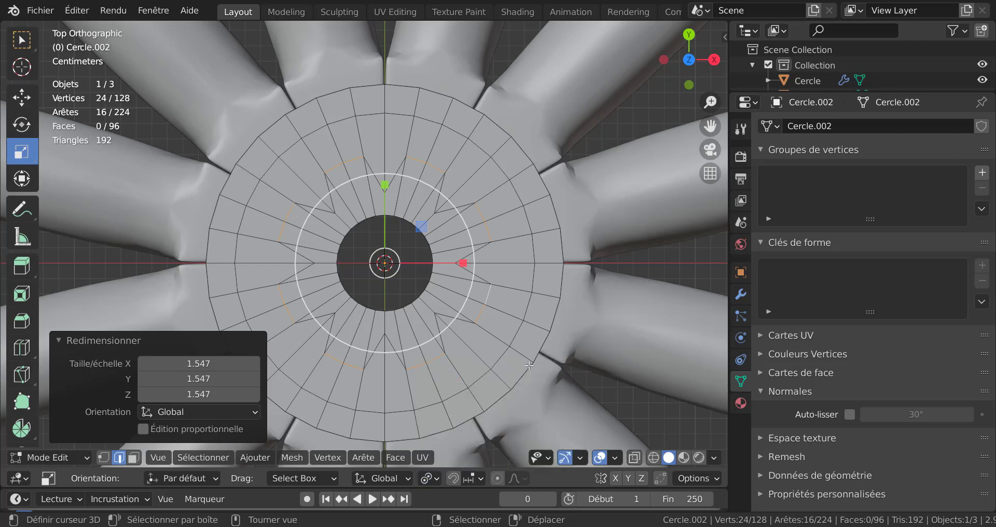
key("s")
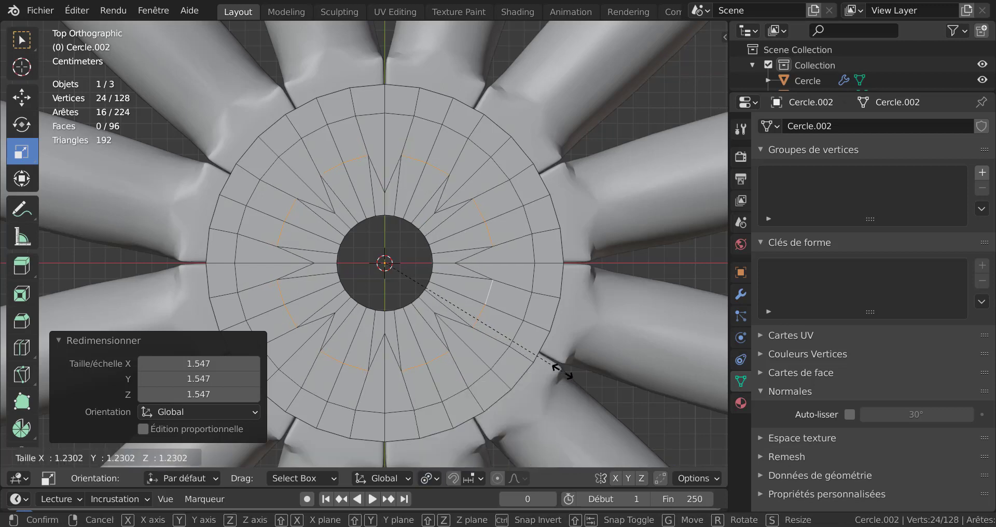
left_click(563, 370)
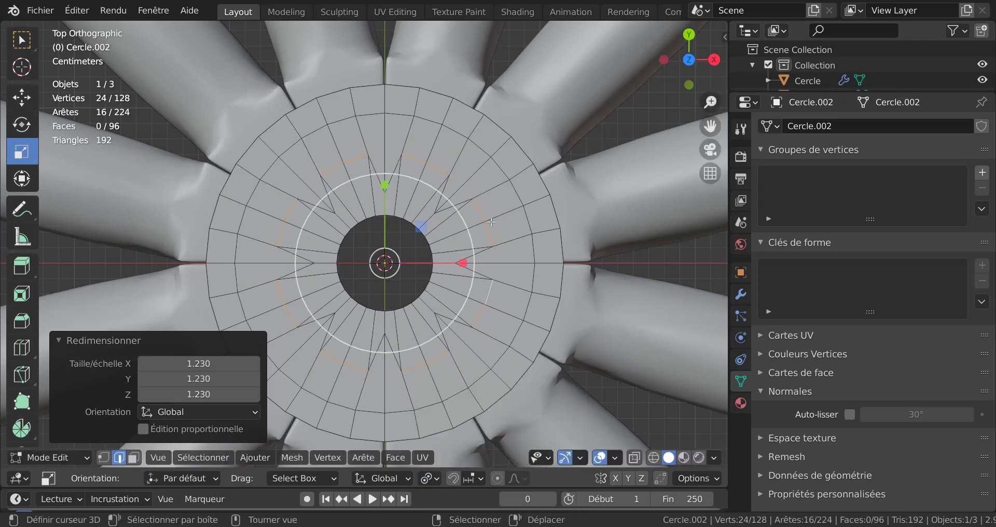
In face selection mode, select the eight pairs of adjacent faces directly outside the enlarged edge pairs around the hub ring
left_click(133, 457)
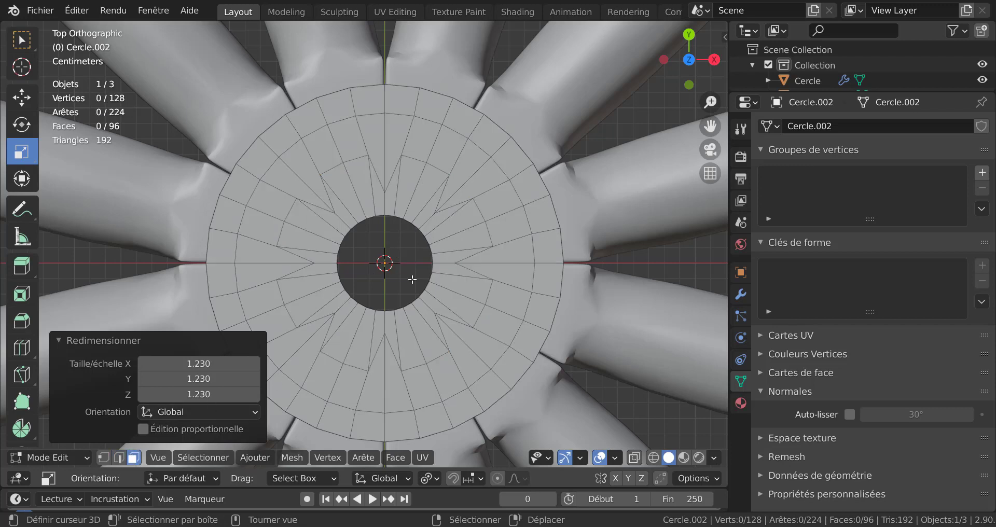
right_click(502, 207)
right_click(506, 220, "shift")
right_click(447, 148, "shift")
right_click(426, 141, "shift")
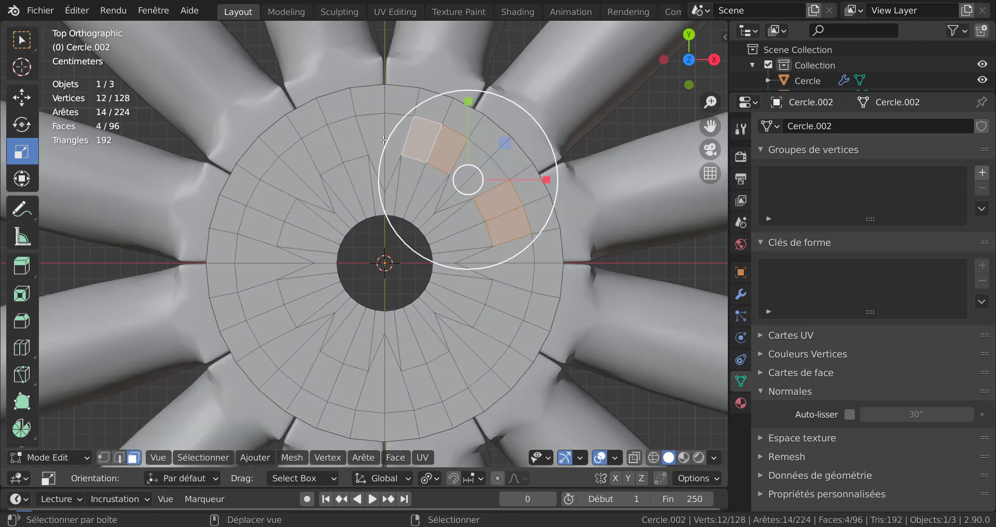
right_click(341, 141, "shift")
right_click(328, 149, "shift")
right_click(259, 226, "shift")
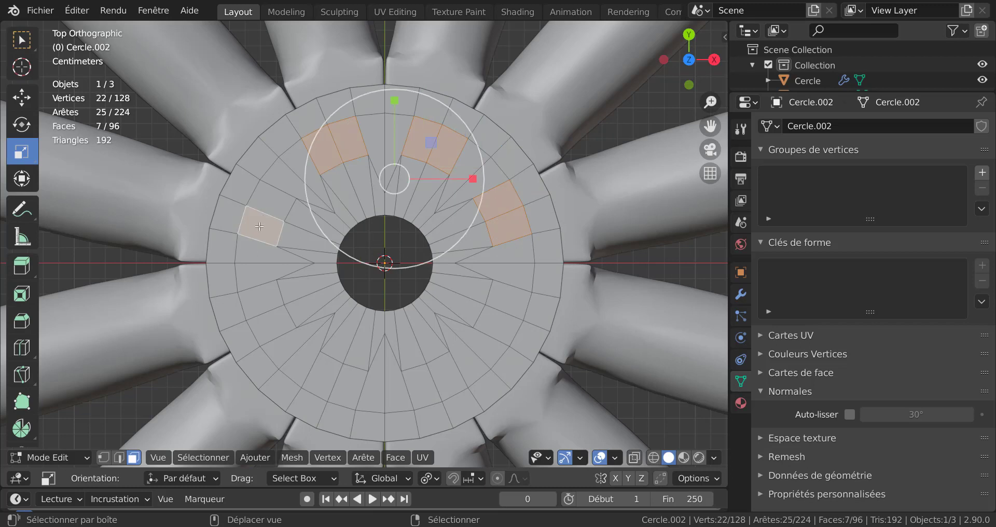
right_click(266, 204, "shift")
right_click(261, 297, "shift")
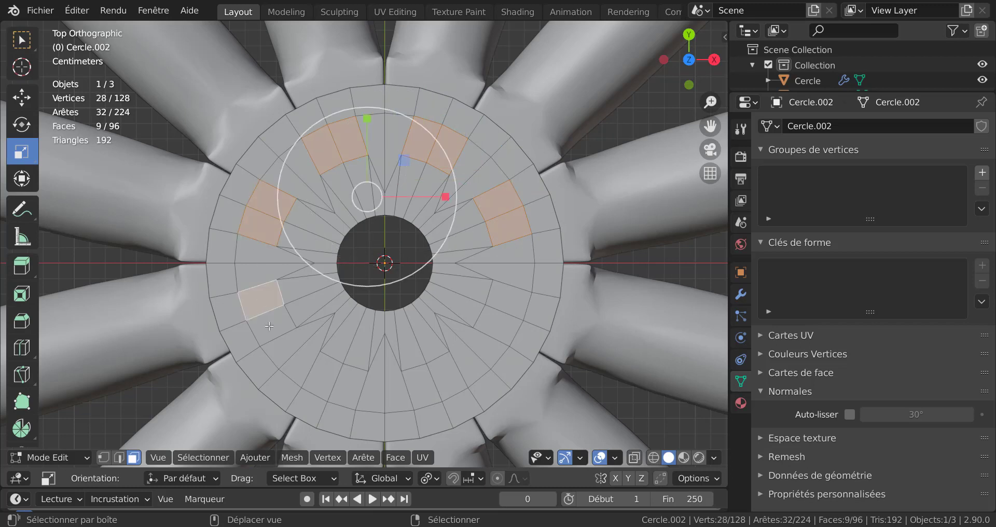
right_click(269, 325, "shift")
right_click(322, 375, "shift")
right_click(348, 386, "shift")
right_click(430, 387, "shift")
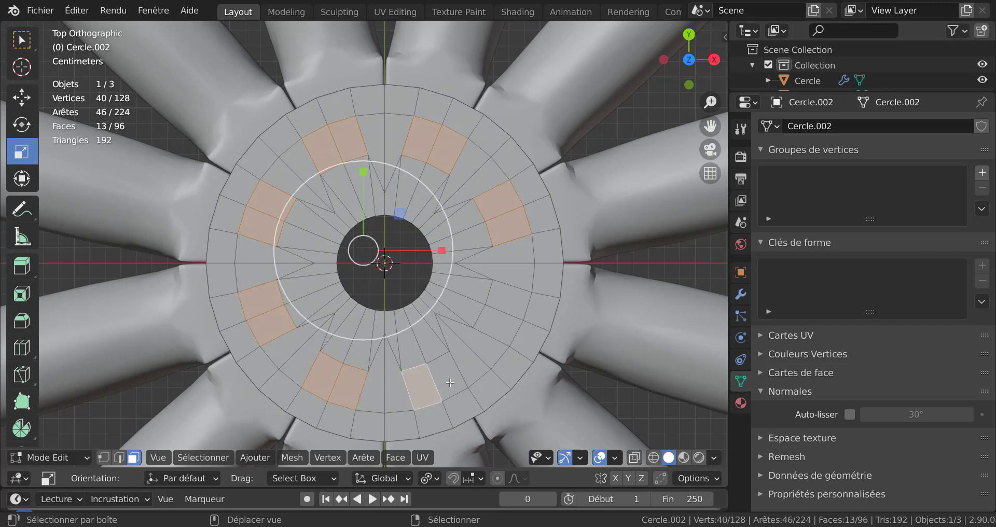
right_click(445, 376, "shift")
right_click(494, 326, "shift")
right_click(509, 299, "shift")
Inset the eight selected face pairs with a thickness of about 0.03 m
middle_click_drag(598, 315, 570, 292, "shift")
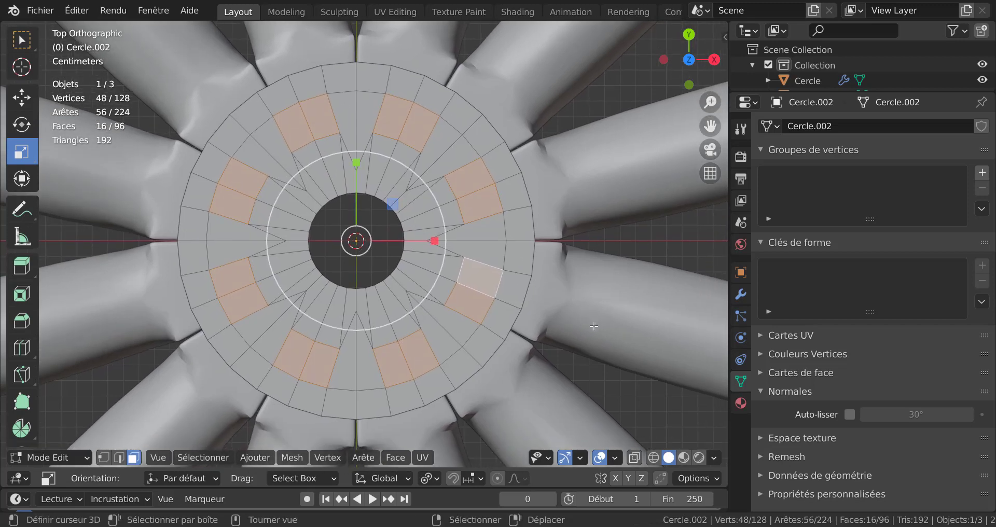
key("i")
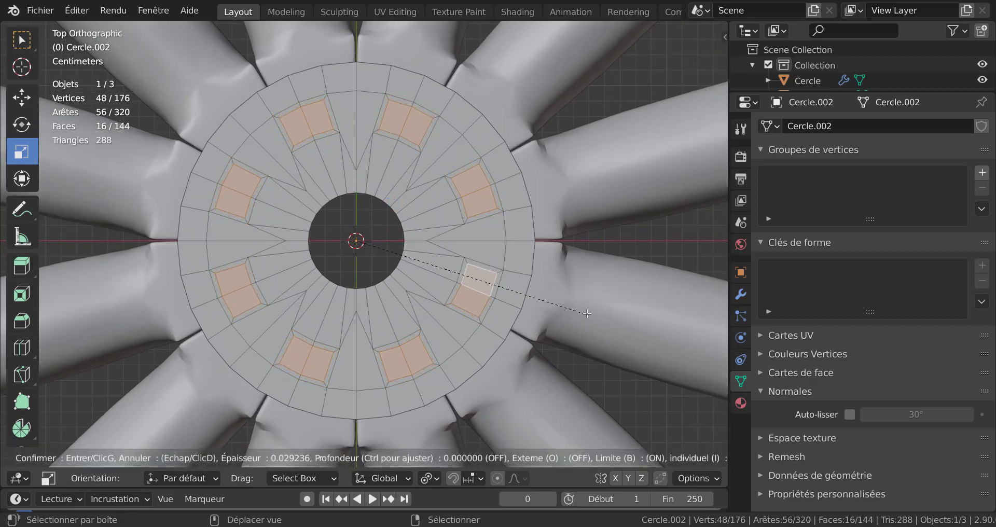
left_click(587, 314)
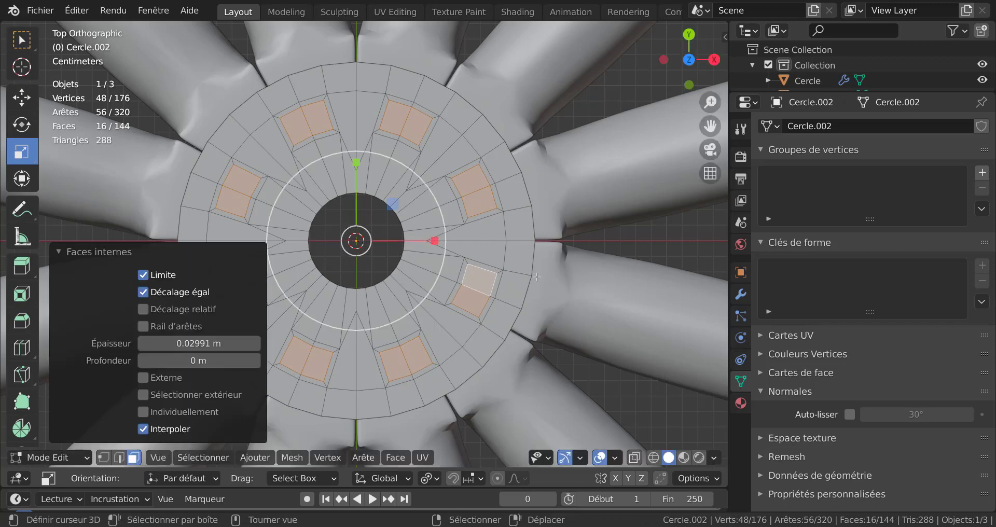
Shape the inset face pairs into regular hexagons with LoopTools Circle and scale each one by 0.729
key("q")
mouse_move(536, 276)
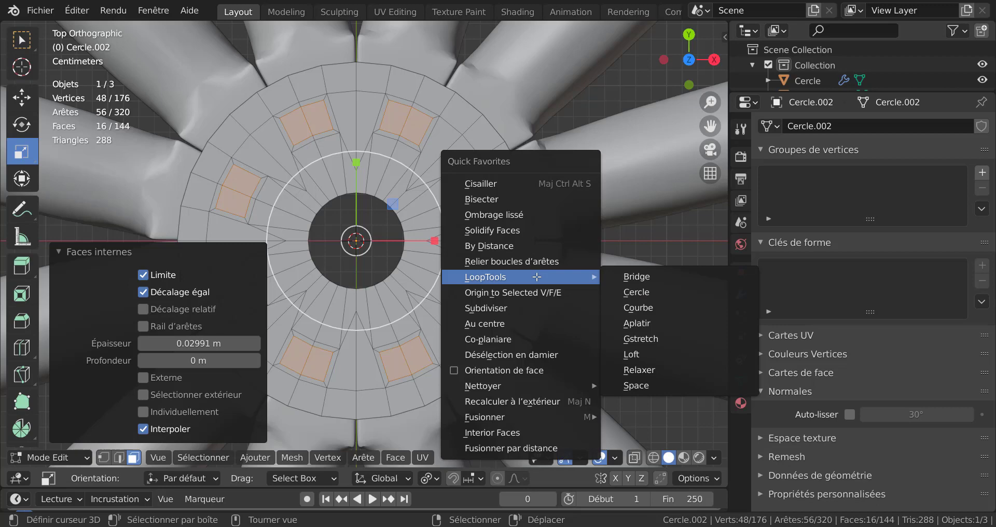
left_click(628, 291)
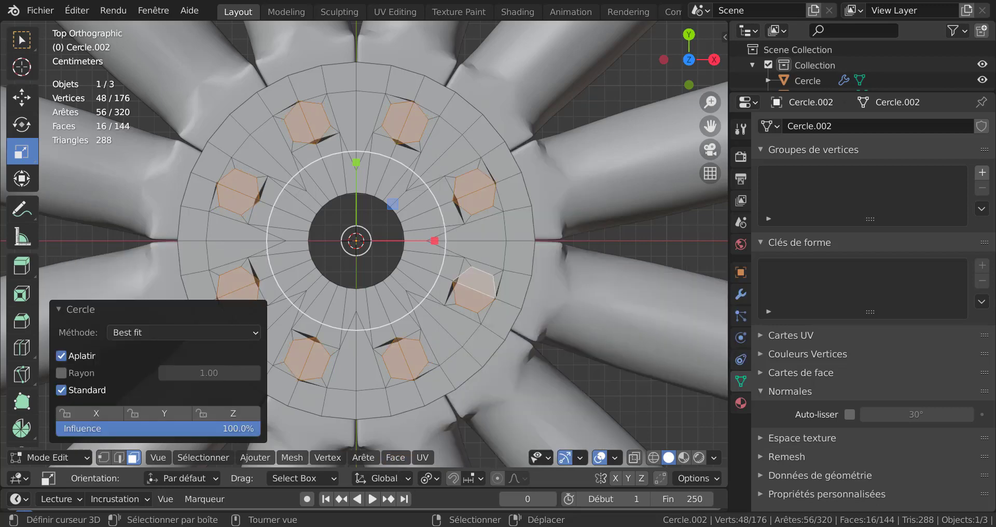
key("s")
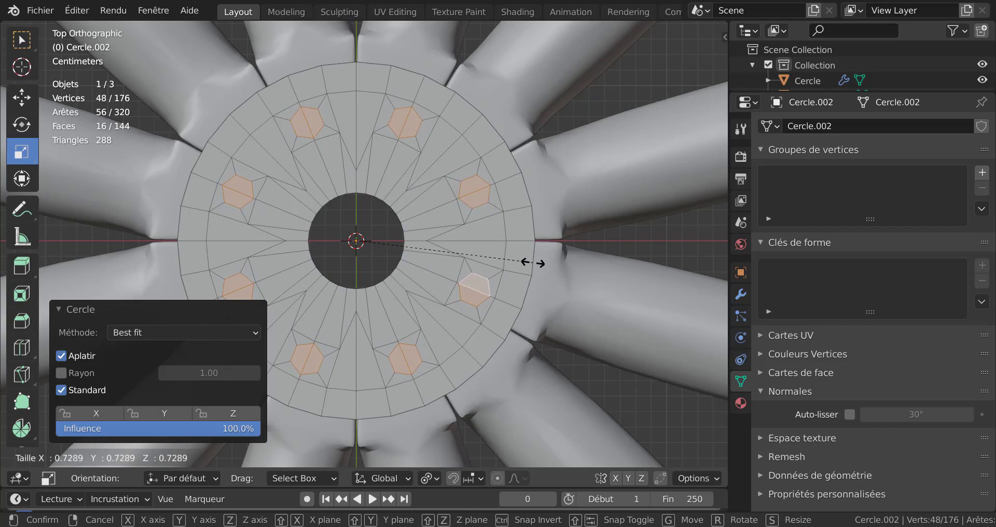
left_click(532, 263)
Extrude the eight hexagons upward along their normals by about 0.009 m to form bolt heads
mouse_move(533, 263)
middle_mouse_down()
mouse_move(610, 192)
mouse_move(544, 274)
middle_mouse_up()
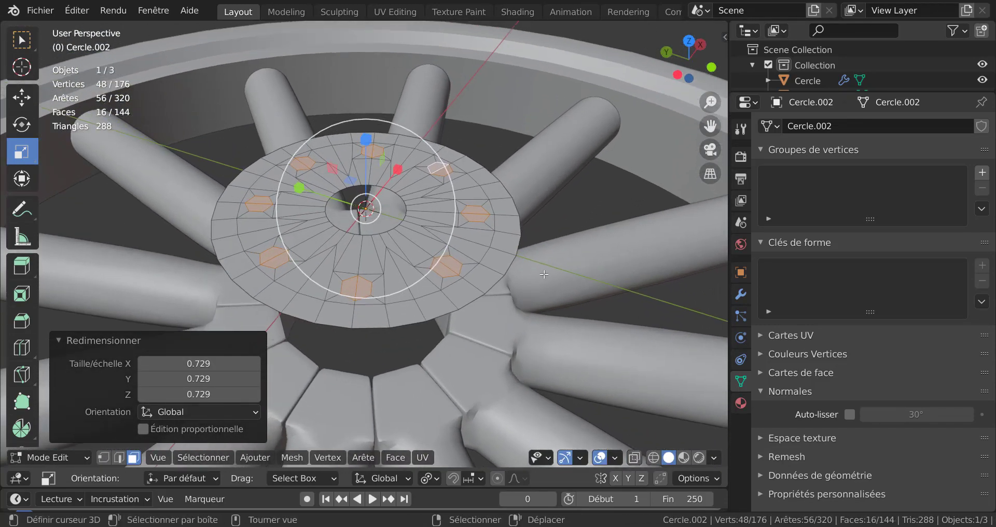
key("e")
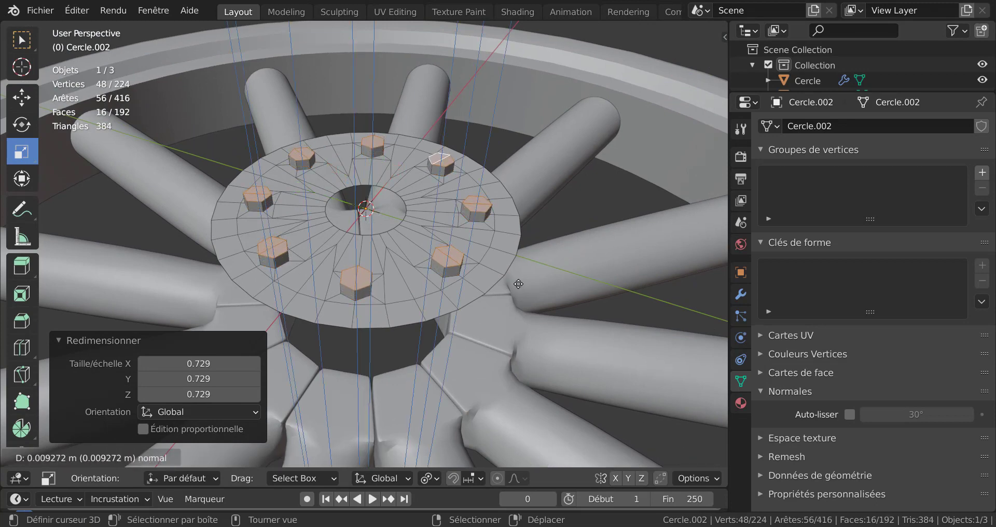
left_click(518, 284)
Bevel the edges of the bolt heads' top faces with a width of 0.0119 m and three segments
scroll(518, 284, "up", 1)
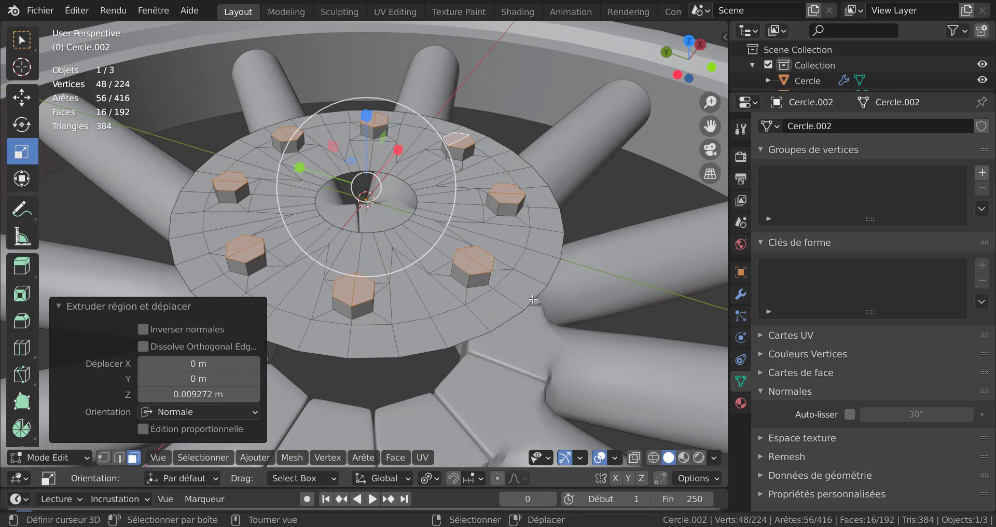
key("ctrl+b")
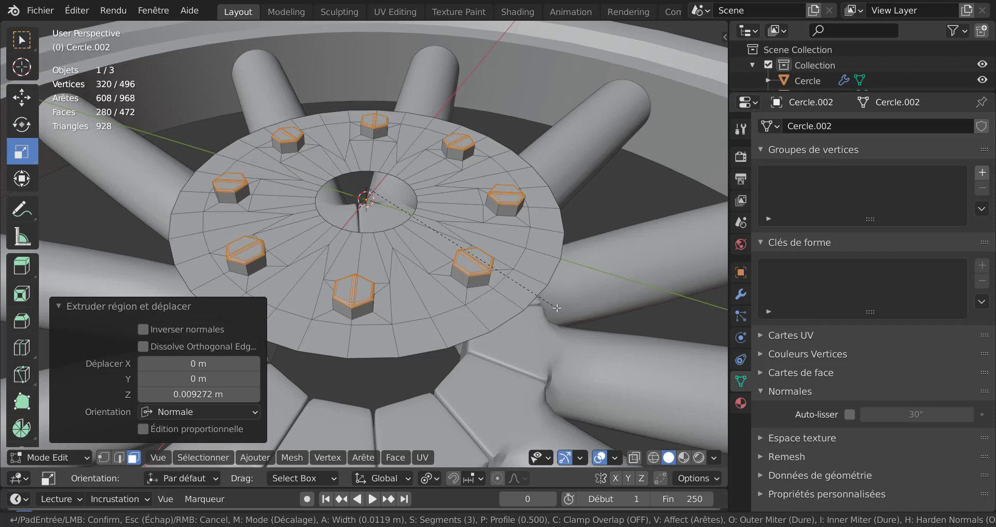
left_click(557, 307)
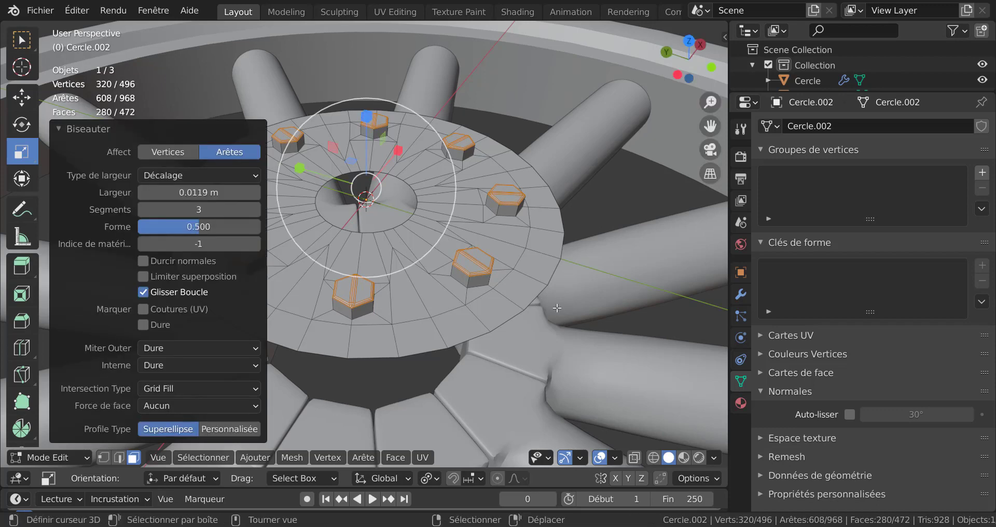
Examine the bevelled bolt heads on the hub plate in object mode from several angles
key("Tab")
scroll(474, 301, "up", 2)
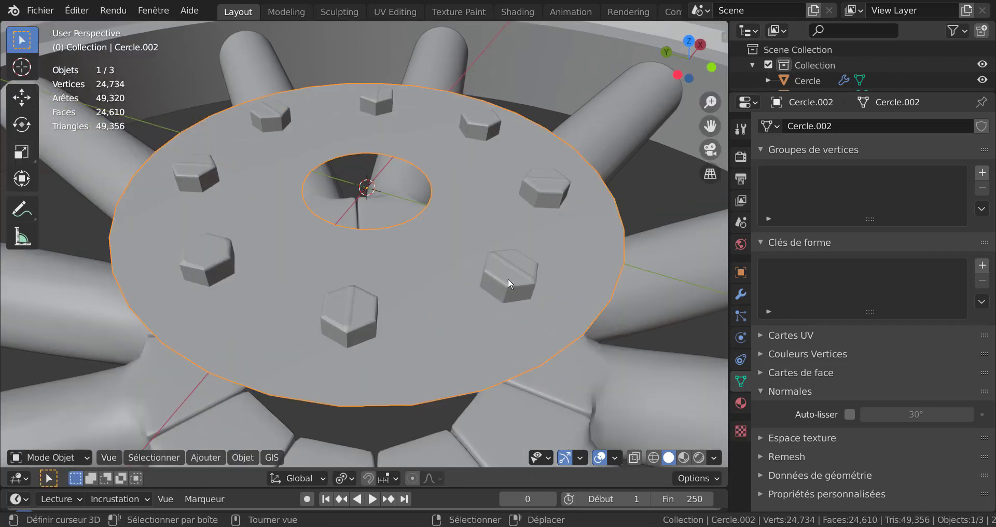
key("Tab")
key("Tab")
key("Tab")
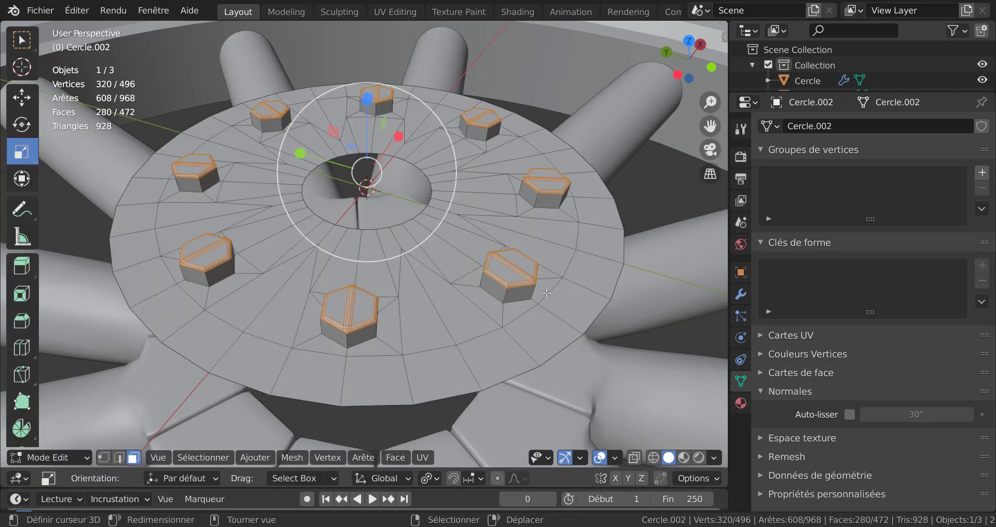
key("Tab")
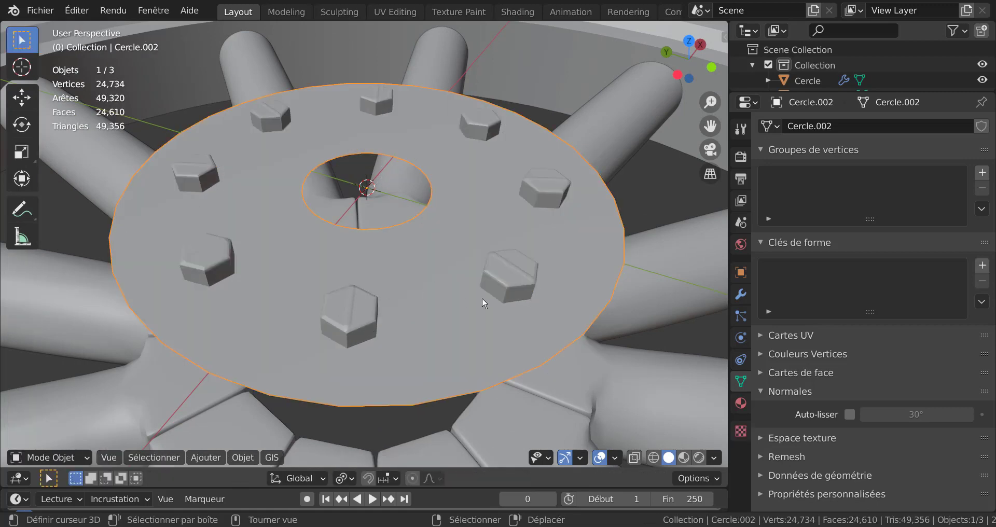
key("Tab")
key("Tab")
middle_click_drag(489, 249, 515, 234)
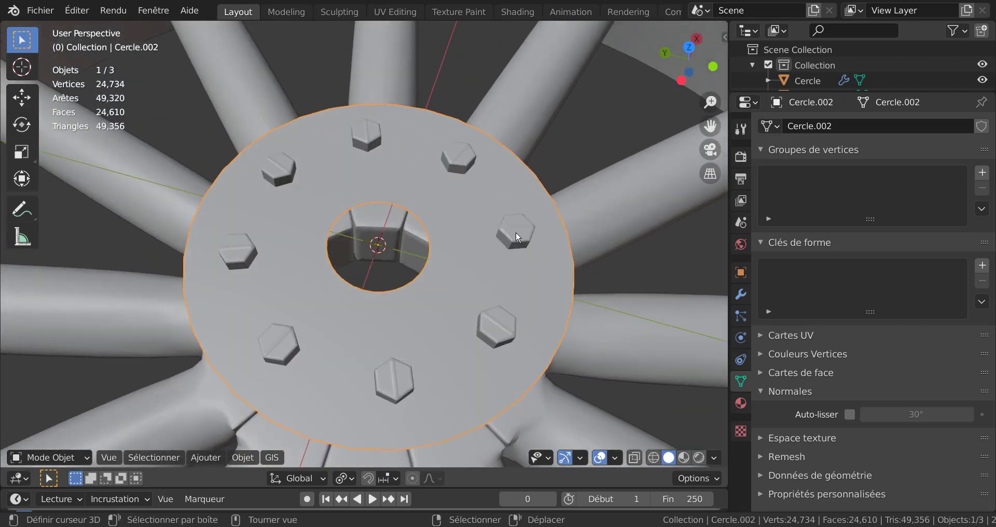
middle_click_drag(498, 267, 452, 277)
Select only the hub plate's outer edge loop and extrude it downward along Z to form a side wall, returning to object mode
key("Tab")
key("alt+a")
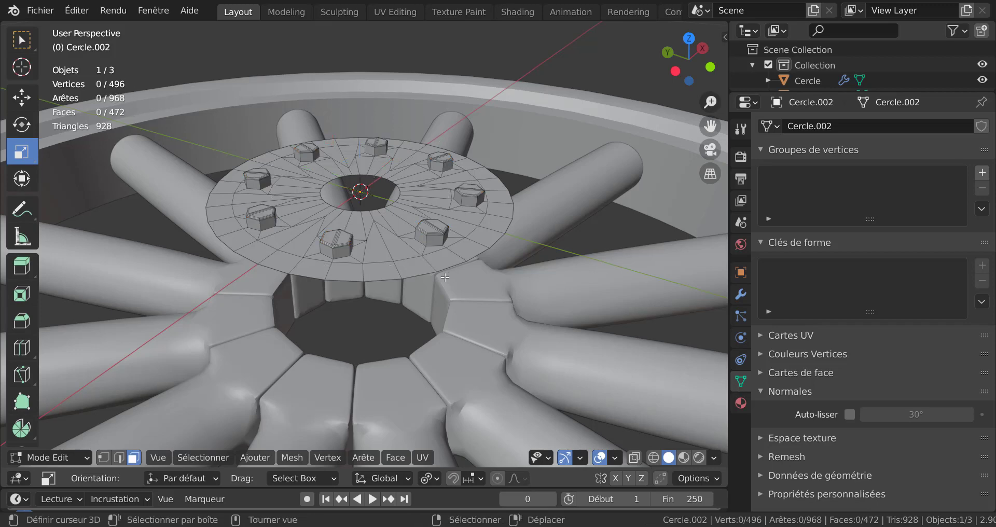
middle_click_drag(444, 340, 431, 312)
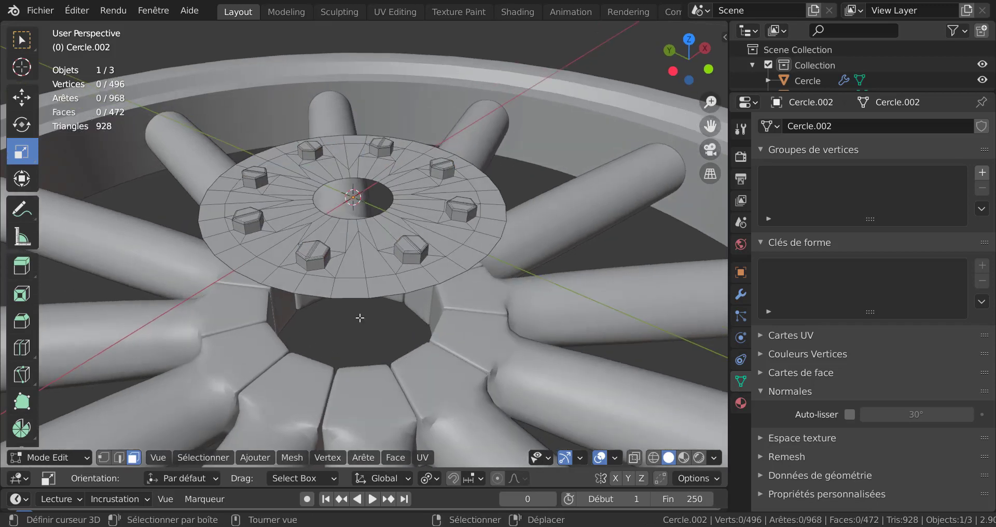
left_click(119, 457)
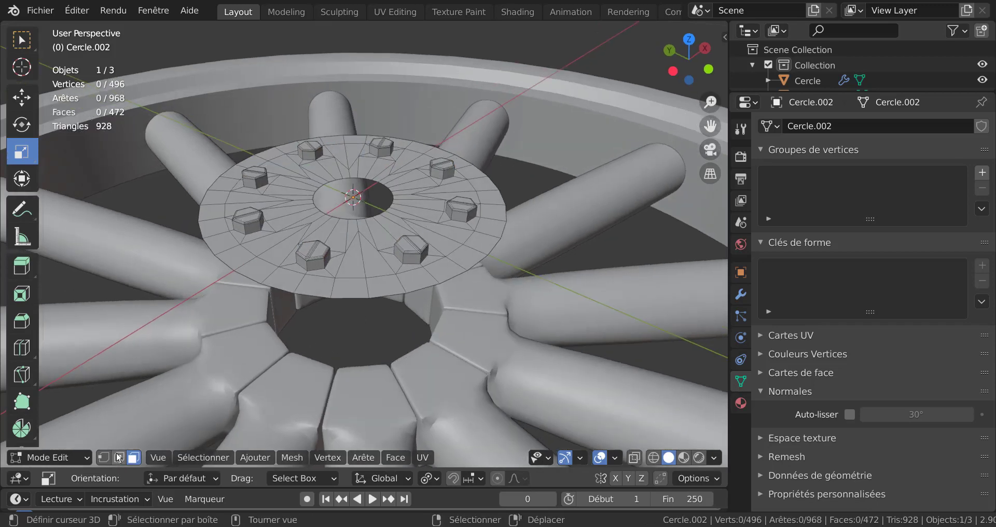
left_click(427, 290, "alt")
key("e")
key("z")
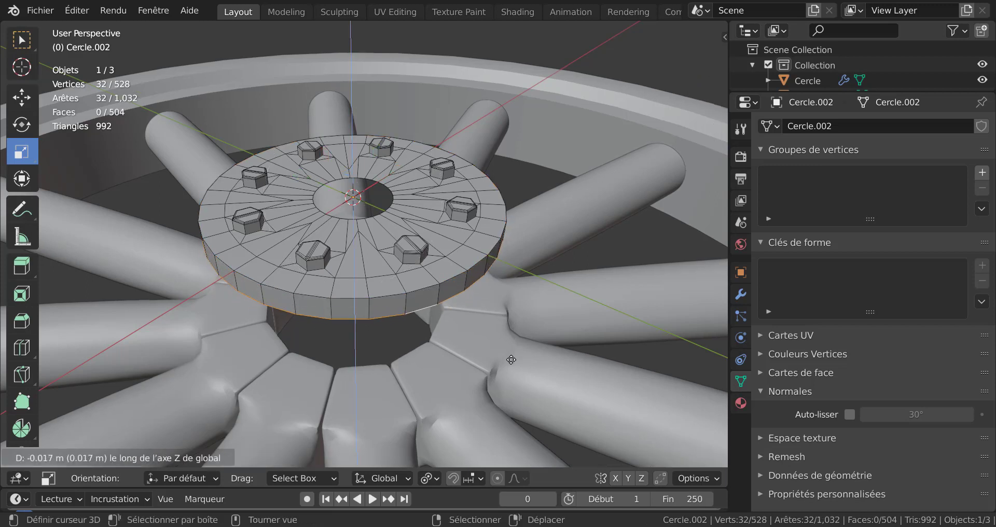
left_click(511, 365)
mouse_move(527, 339)
middle_mouse_down()
mouse_move(529, 303)
mouse_move(533, 326)
middle_mouse_up()
key("Tab")
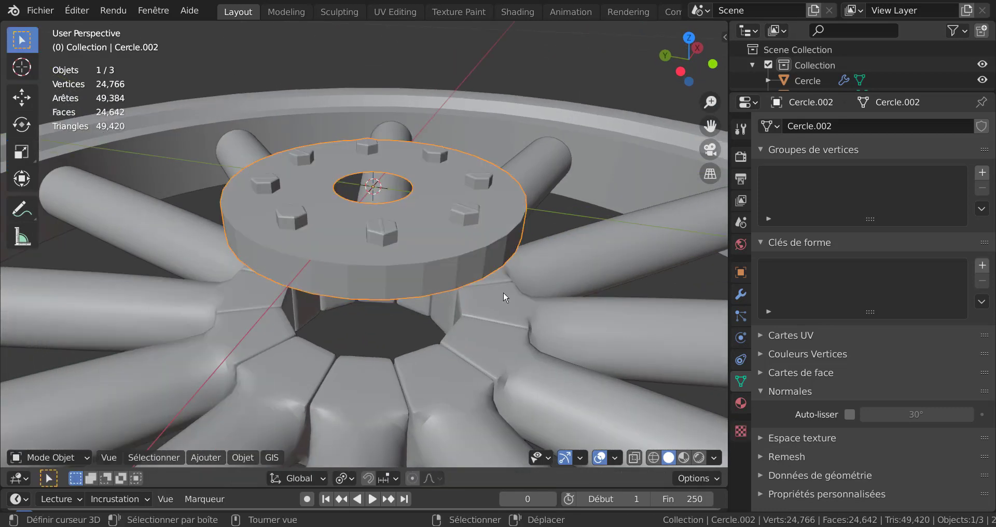
Create a new material for the hub plate
left_click(741, 402)
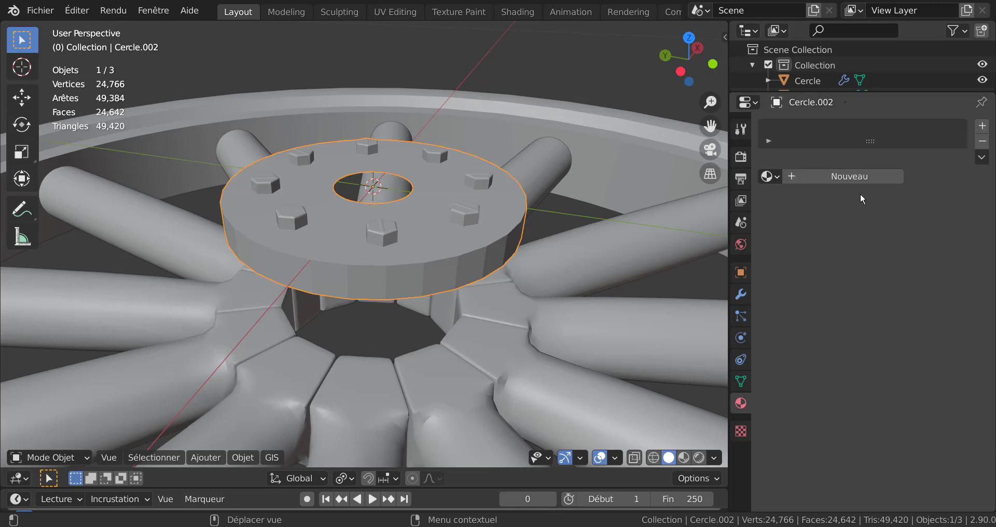
left_click(855, 177)
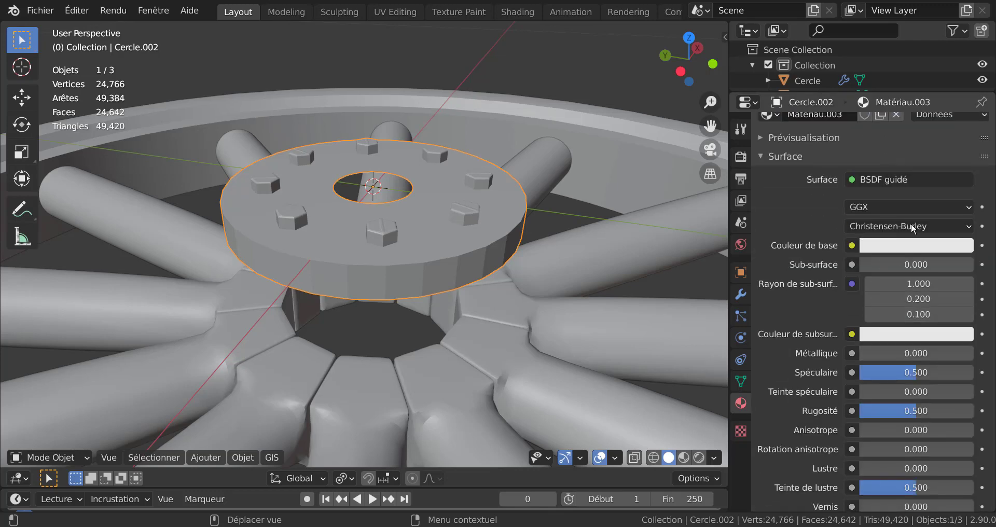
scroll(888, 288, "down", 1)
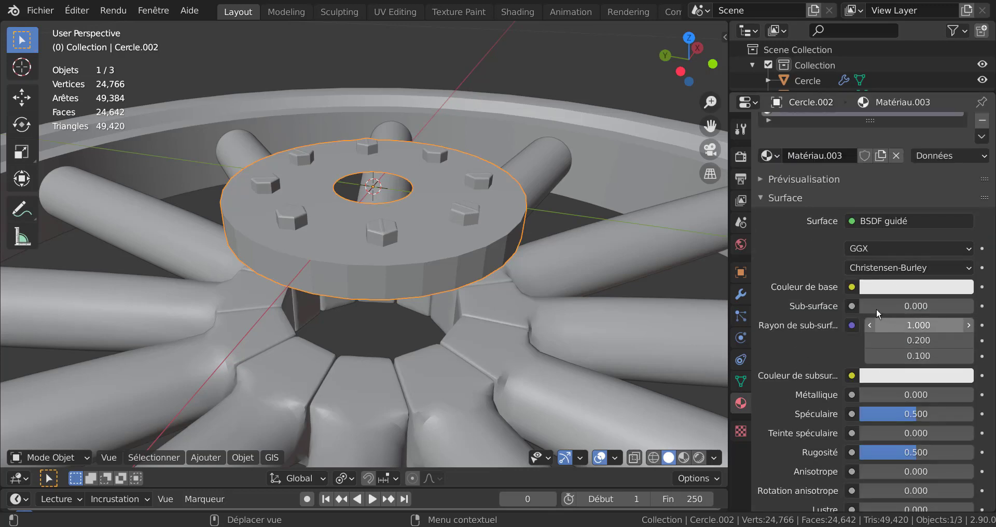
Set the hub plate material to metallic 0.900 and roughness 0.192, and show the viewport in material preview
left_click_drag(882, 306, 860, 306)
left_click_drag(865, 395, 962, 394)
left_click_drag(915, 452, 881, 452)
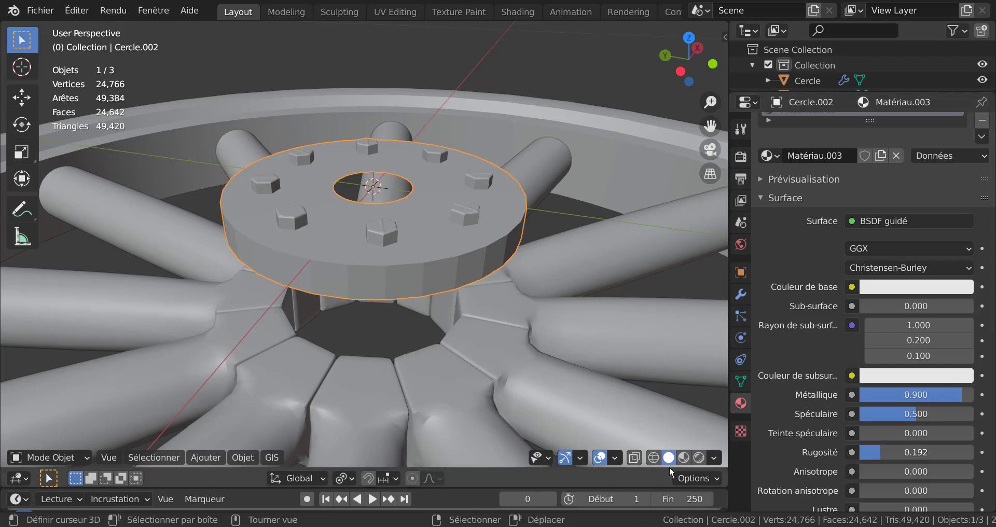
left_click(683, 456)
Extrude the edge loop of the hub plate's central hole downward along Z to form an inner wall, returning to object mode
mouse_move(516, 283)
middle_mouse_down()
mouse_move(536, 378)
mouse_move(568, 342)
mouse_move(566, 385)
middle_mouse_up()
scroll(565, 384, "up", 4)
key("Tab")
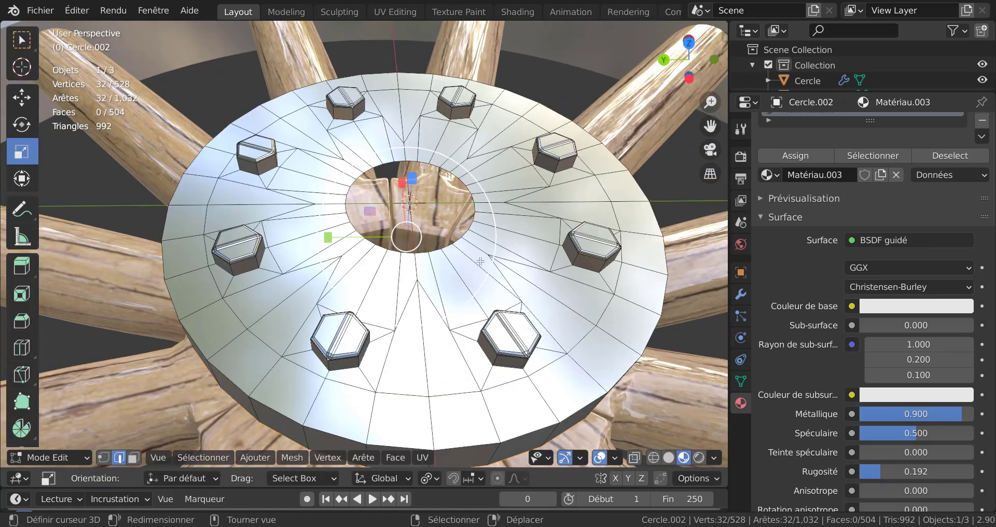
right_click(465, 238, "alt")
middle_click_drag(471, 294, 472, 272)
key("e")
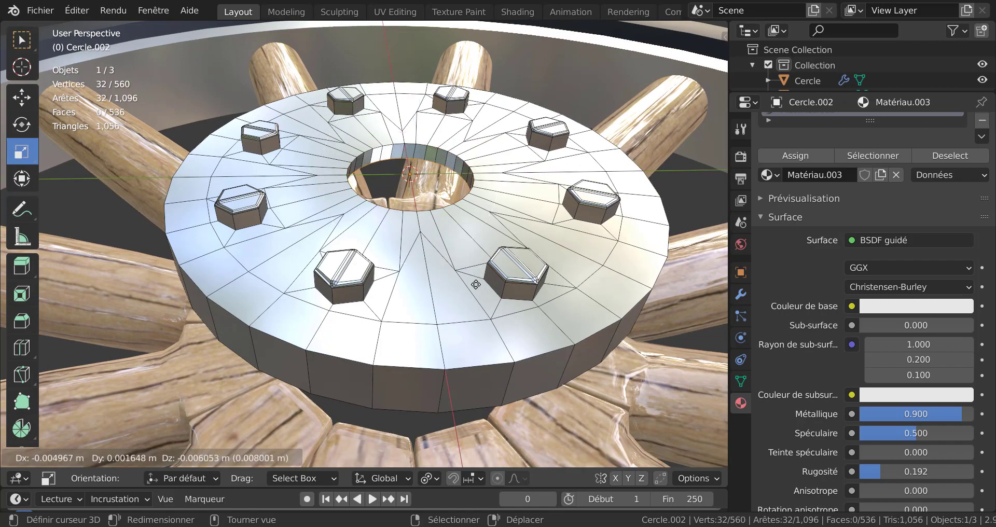
key("z")
left_click(475, 284)
key("Tab")
scroll(474, 285, "down", 3)
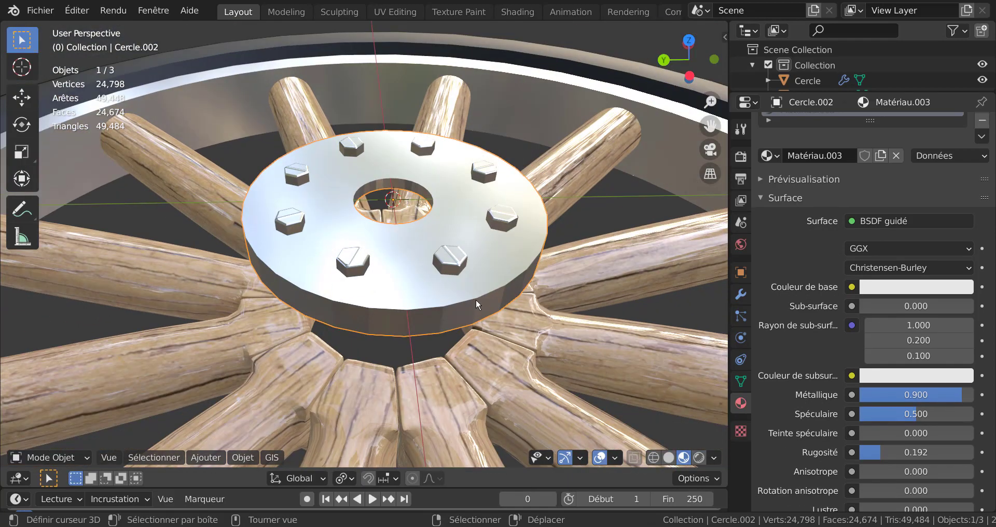
Set the hub plate material's roughness to 0.197 and darken its base colour to mid-grey
middle_click_drag(476, 305, 515, 283)
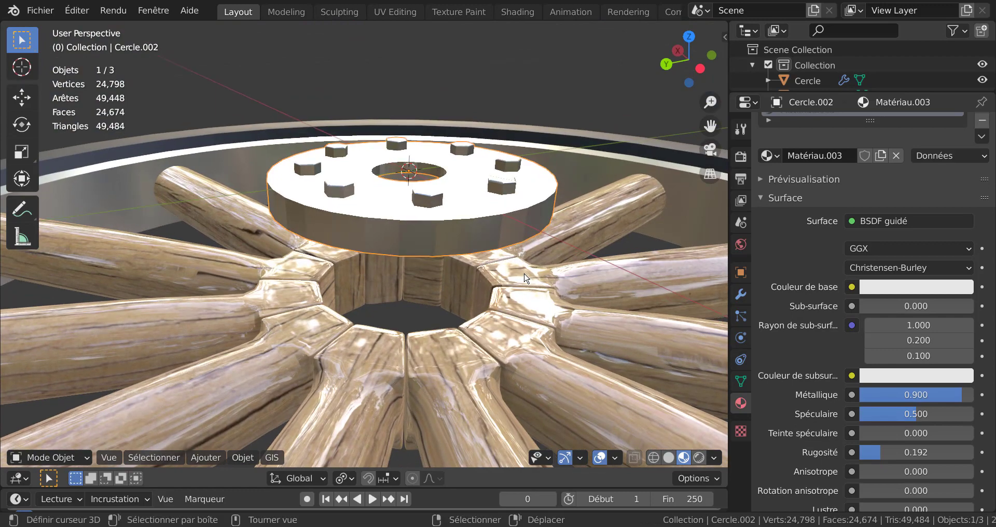
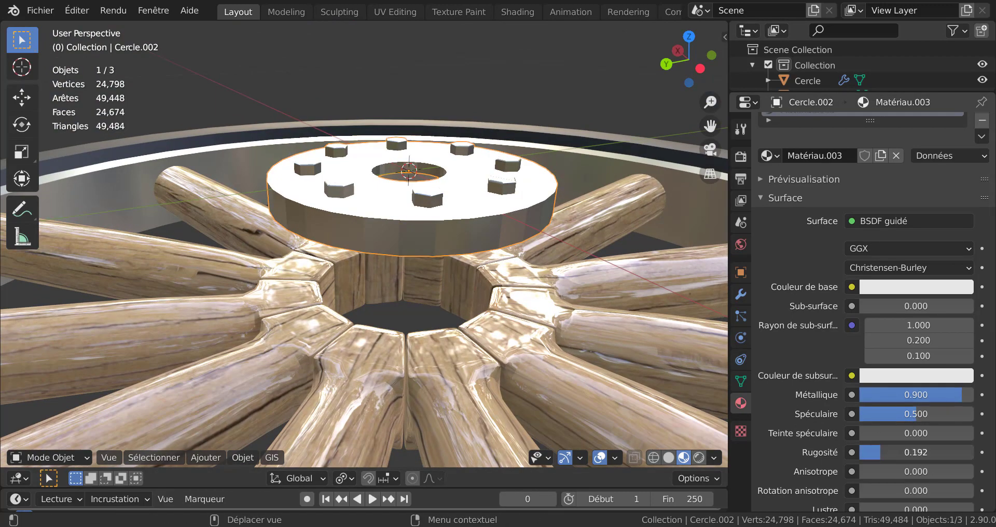
mouse_move(884, 454)
left_mouse_down()
mouse_move(873, 454)
mouse_move(885, 454)
left_mouse_up()
middle_click_drag(570, 422, 567, 415)
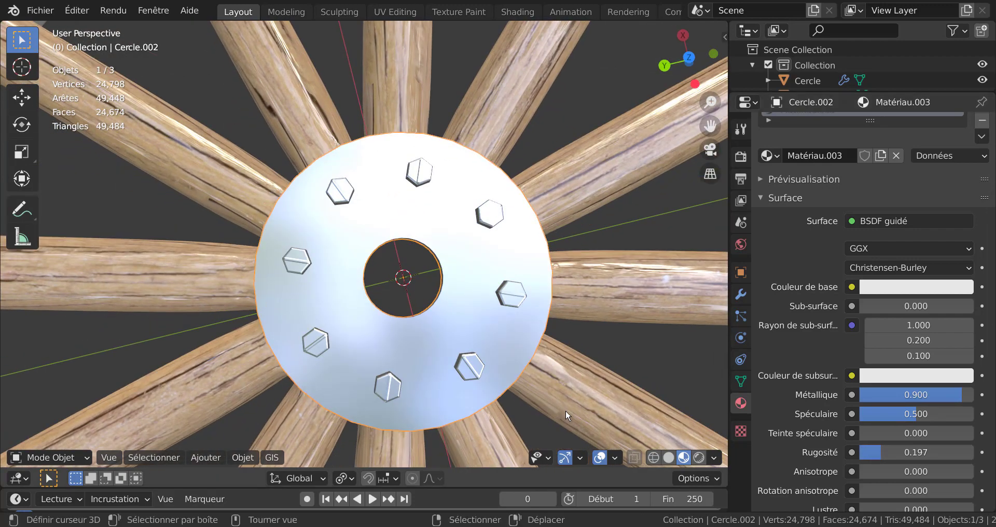
key("KP_7")
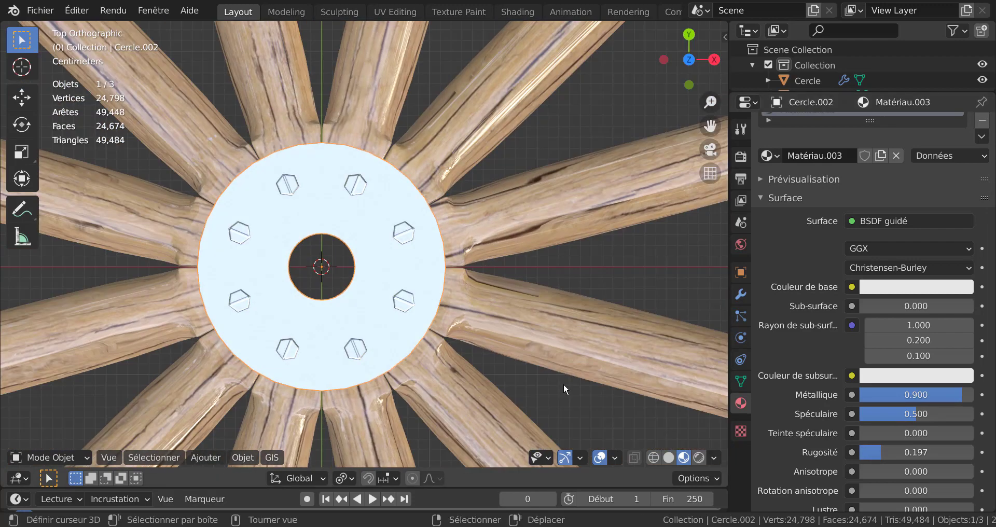
left_click(905, 288)
left_click_drag(960, 72, 960, 120)
scroll(644, 266, "down", 5)
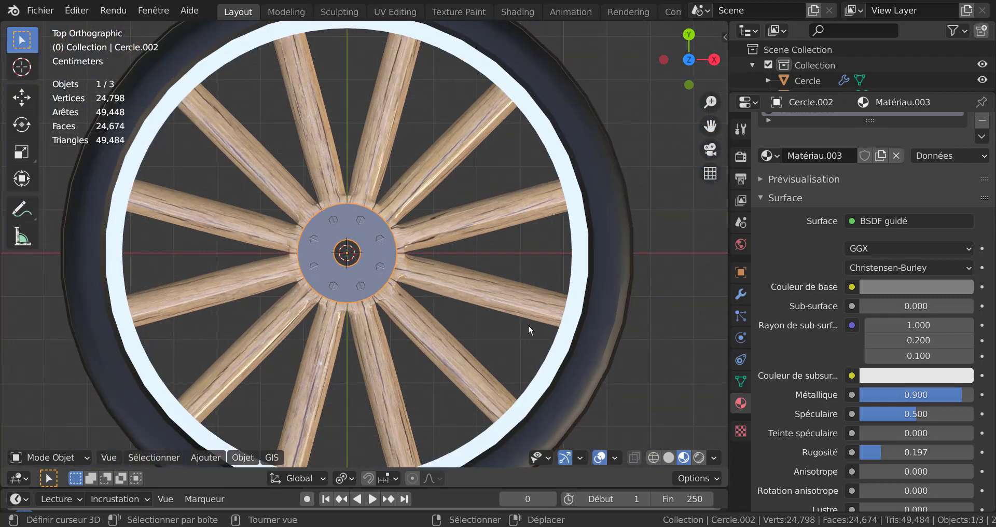
scroll(475, 322, "up", 2)
middle_click_drag(471, 298, 507, 248)
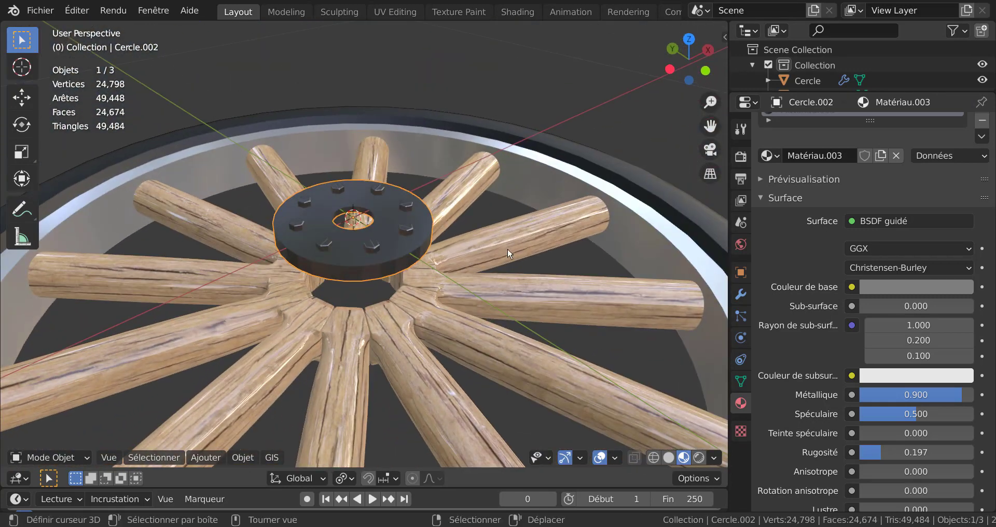
scroll(507, 248, "up", 3)
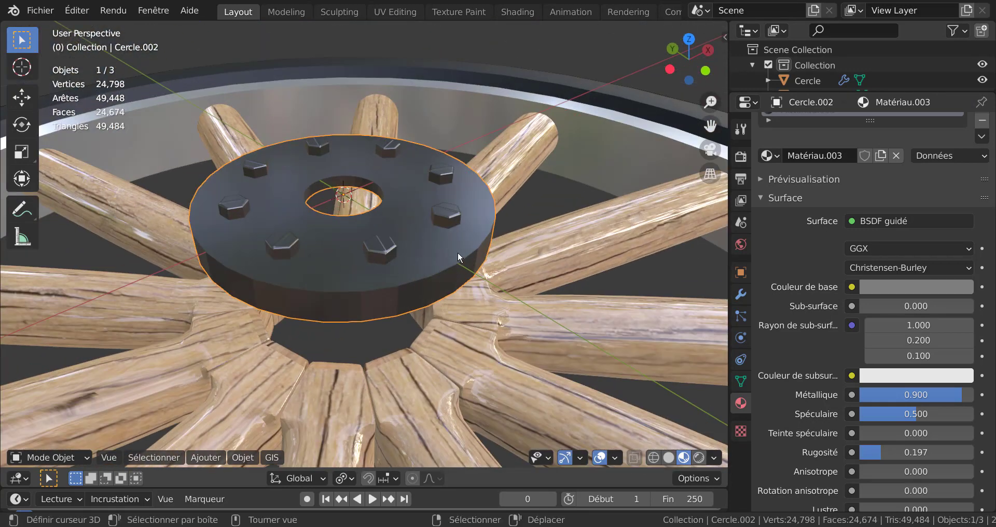
In face select mode, select both halves of the top faces on three neighbouring bolt heads of the hub plate
scroll(447, 254, "up", 2)
key("Tab")
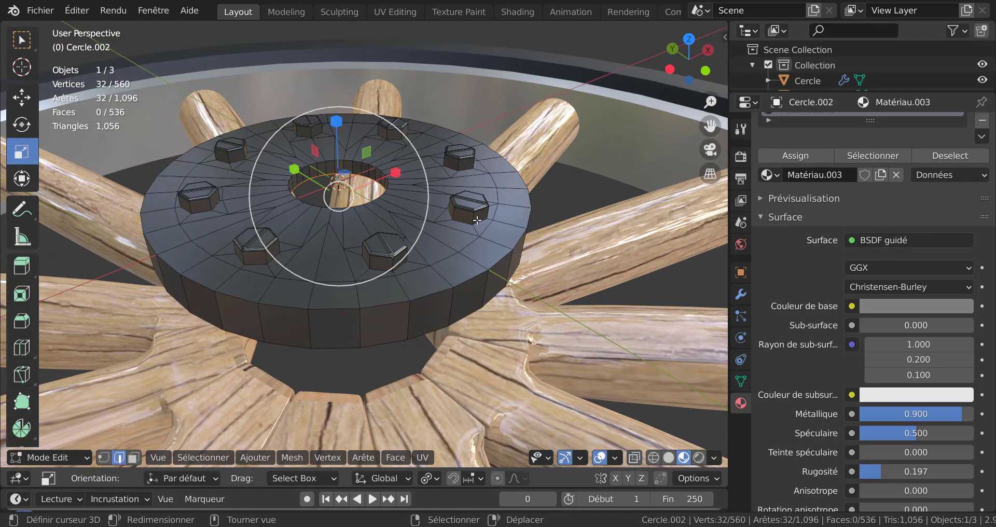
scroll(473, 225, "up", 2)
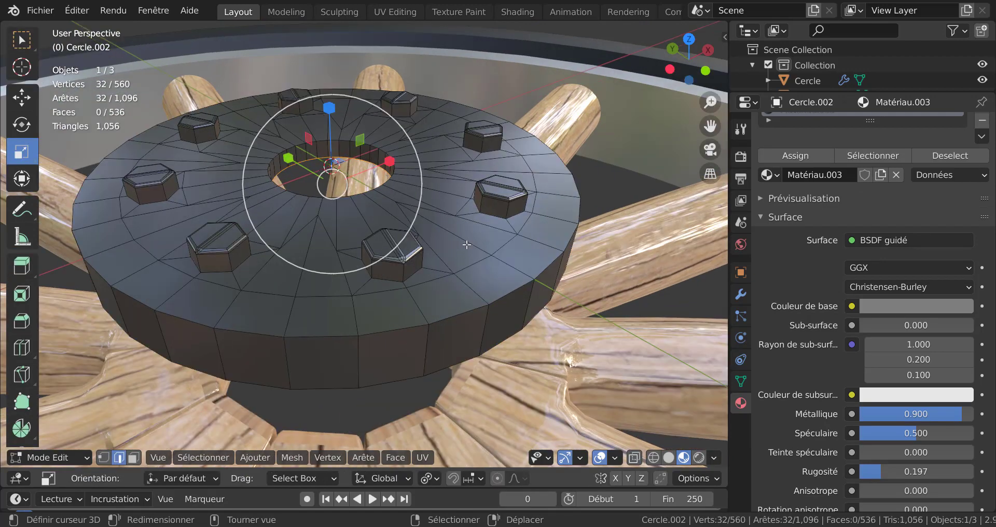
mouse_move(494, 235)
middle_mouse_down()
mouse_move(486, 274)
mouse_move(488, 243)
middle_mouse_up()
left_click(490, 242, "alt")
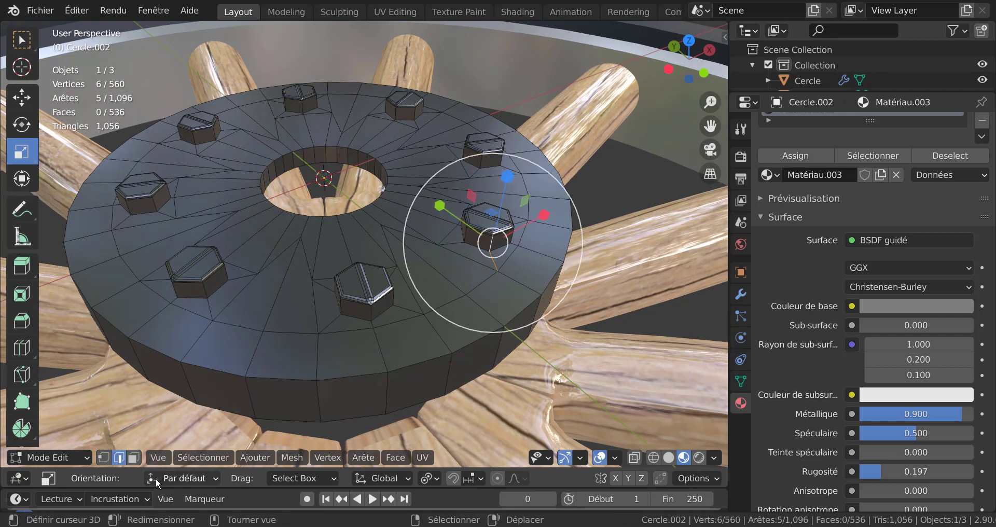
left_click(133, 457)
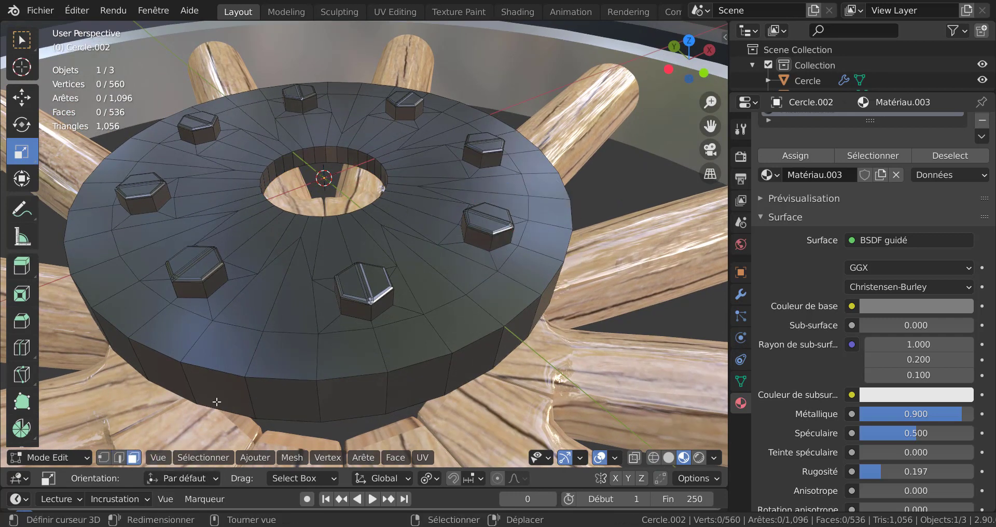
left_click(486, 226)
left_click(493, 216, "shift")
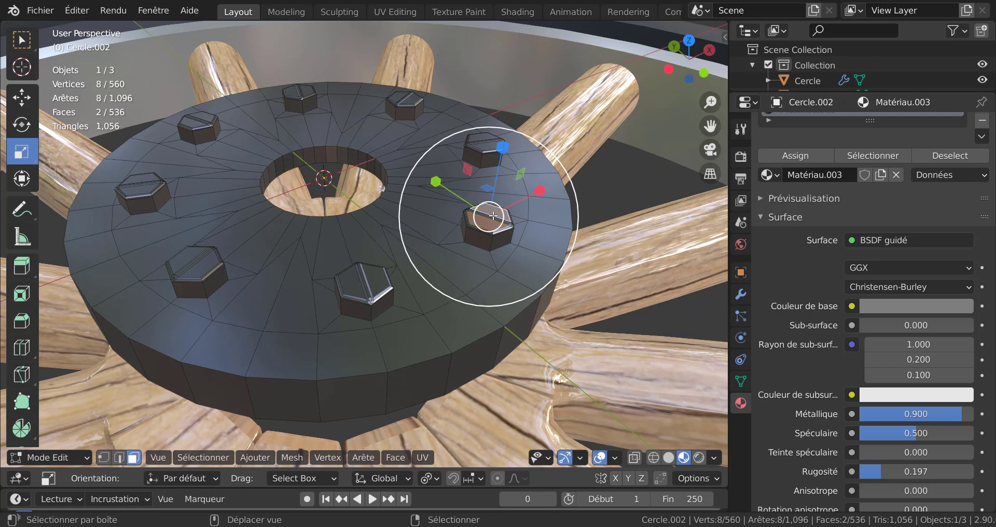
left_click(357, 286, "shift")
left_click(354, 285, "shift")
left_click(200, 270, "shift")
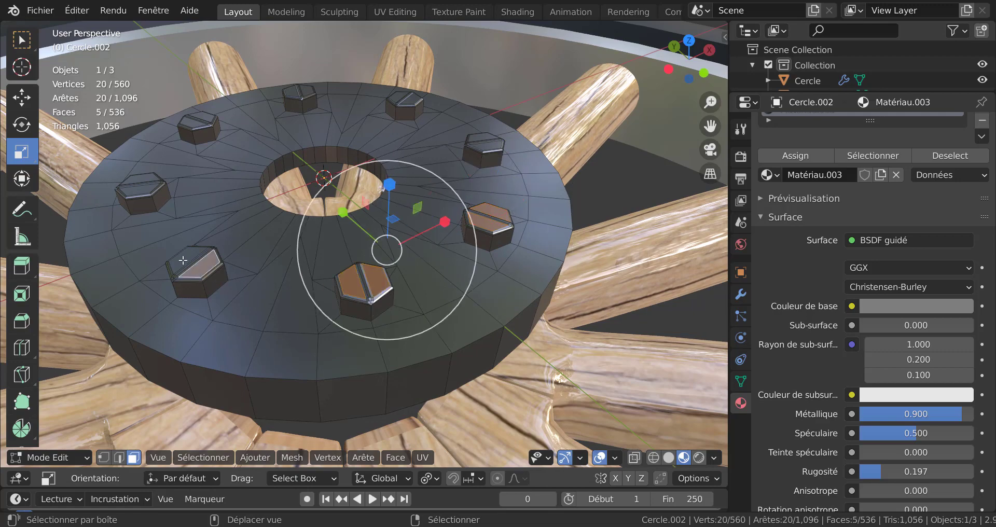
left_click(177, 265, "shift")
Add both top face halves of the next three bolt heads around the hub plate to the selection
middle_click_drag(177, 265, 374, 313)
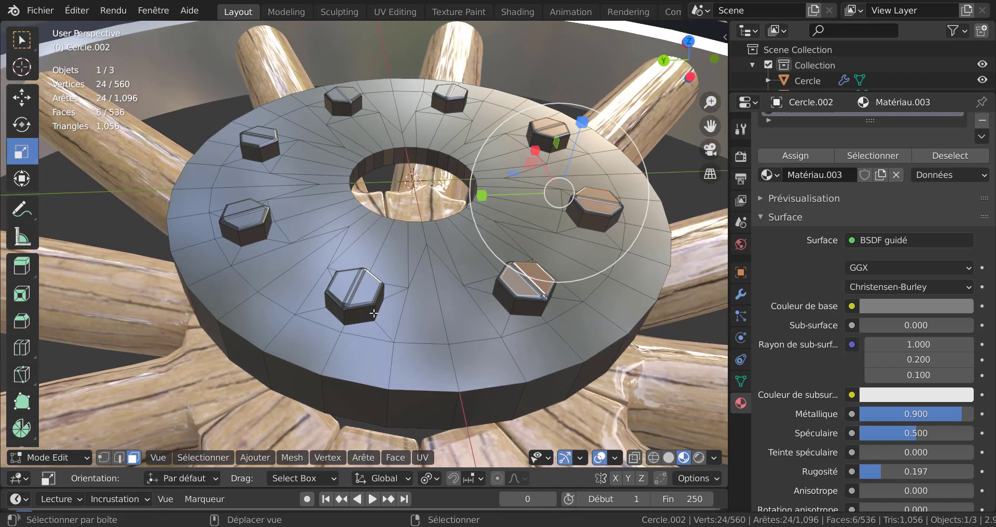
left_click(368, 288, "shift")
left_click(337, 281, "shift")
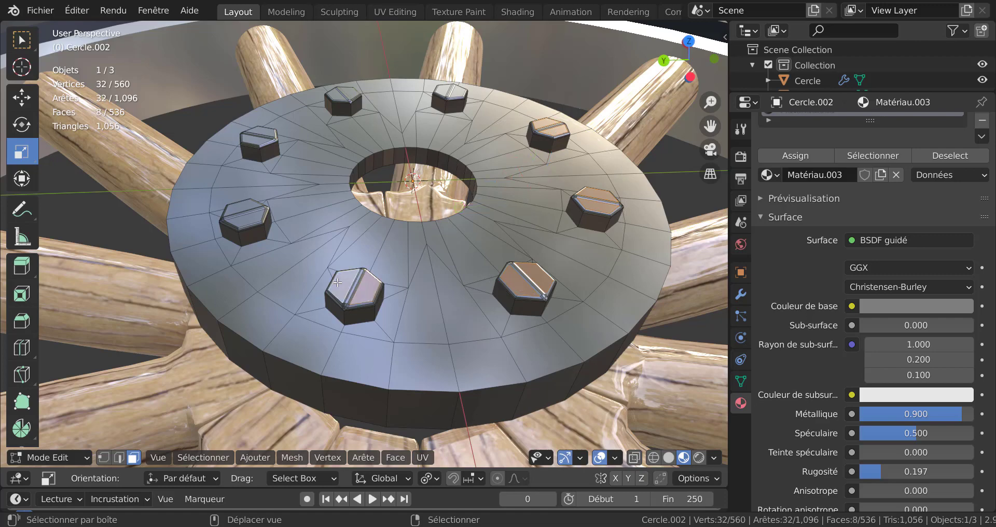
left_click(243, 221, "shift")
left_click(246, 207, "shift")
middle_click_drag(245, 207, 435, 244)
left_click(409, 247, "shift")
left_click(386, 247, "shift")
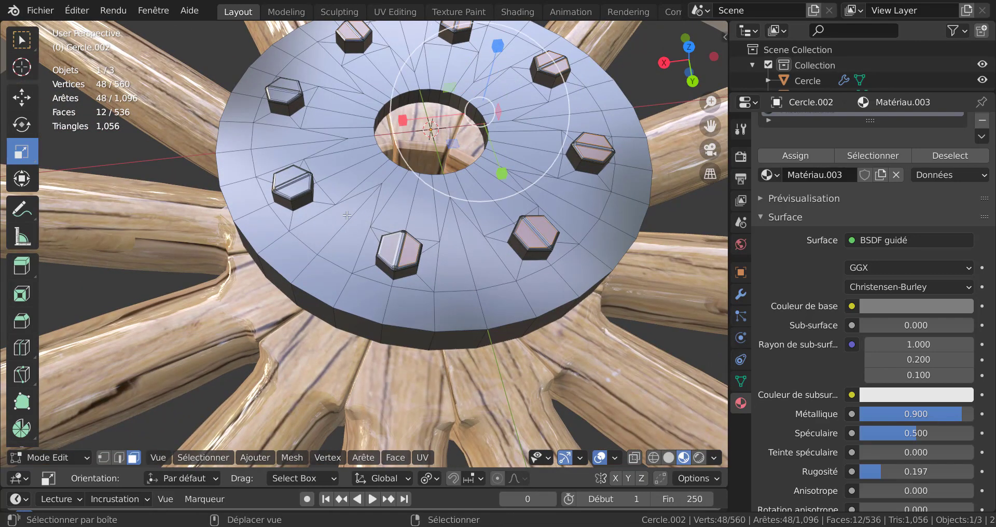
Add both top face halves of the last two bolt heads to the selection
left_click(299, 188, "shift")
left_click(288, 175, "shift")
middle_click_drag(288, 176, 308, 268)
left_click(305, 280, "shift")
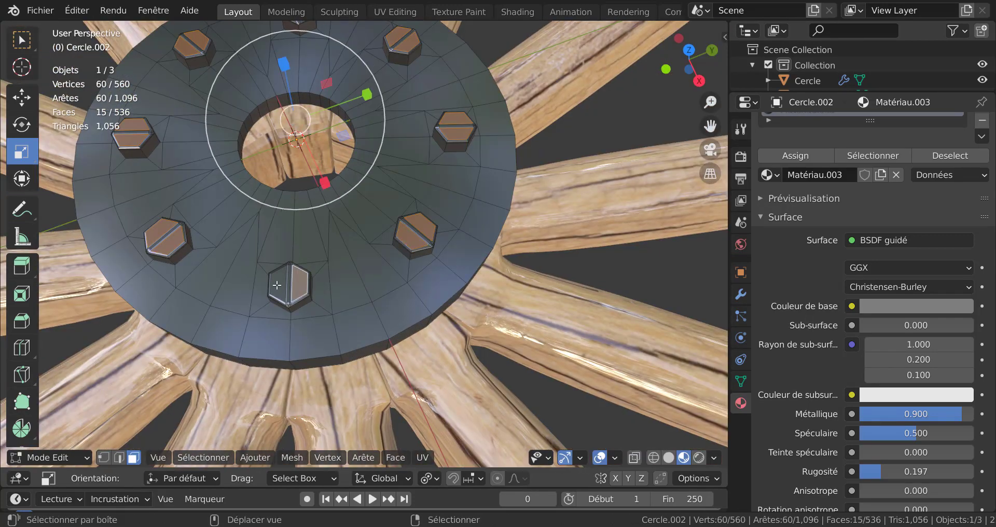
left_click(284, 281, "shift")
Grow the face selection twice so that it covers all eight bolt heads including their sides
middle_click_drag(367, 300, 462, 334)
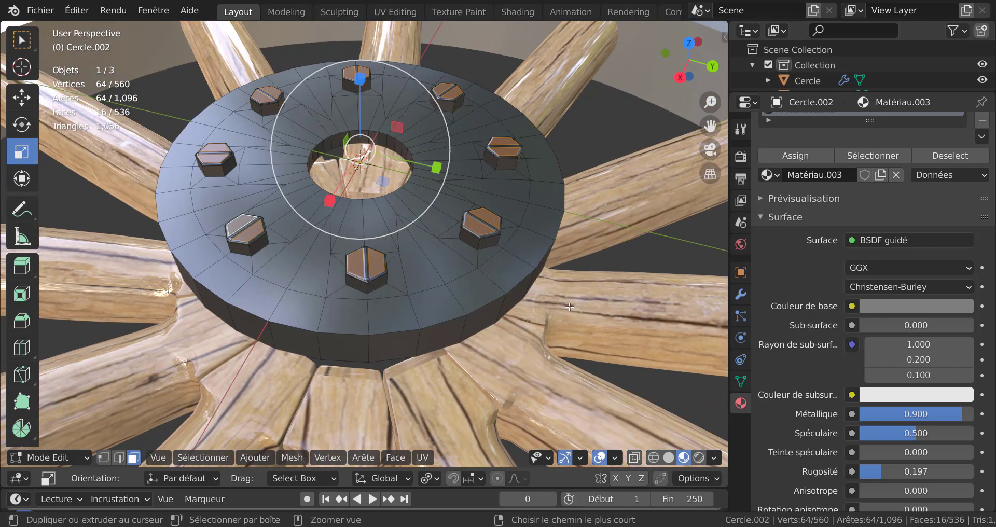
key("ctrl+KP_Add")
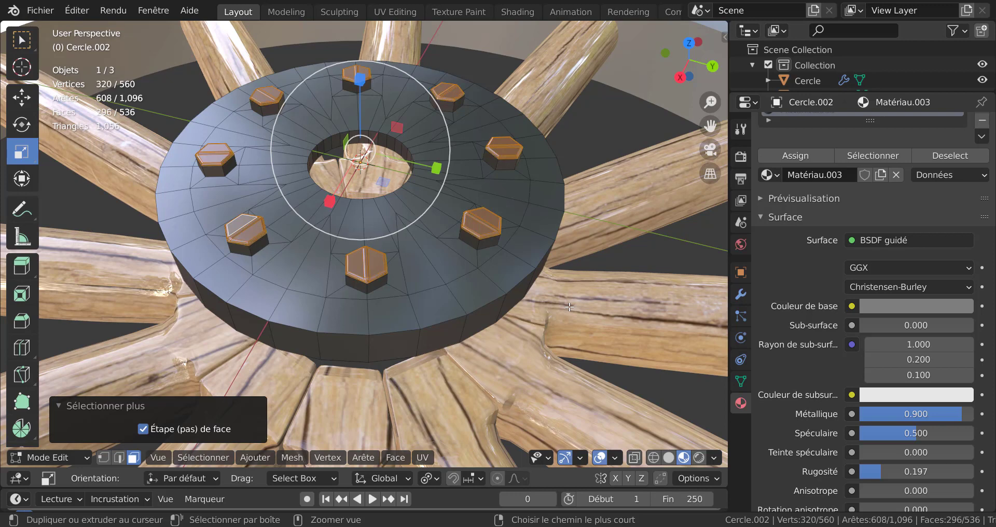
key("ctrl+KP_Add")
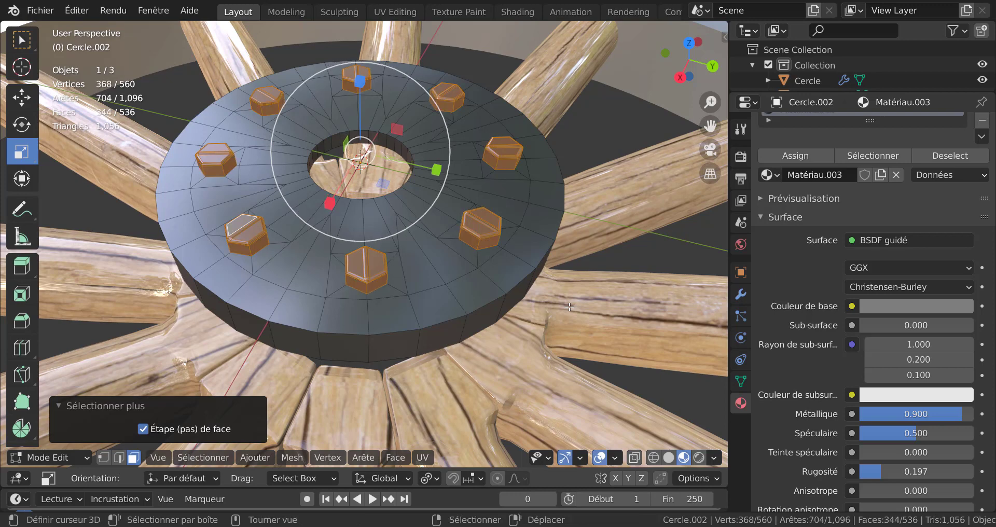
right_click(569, 306, "shift")
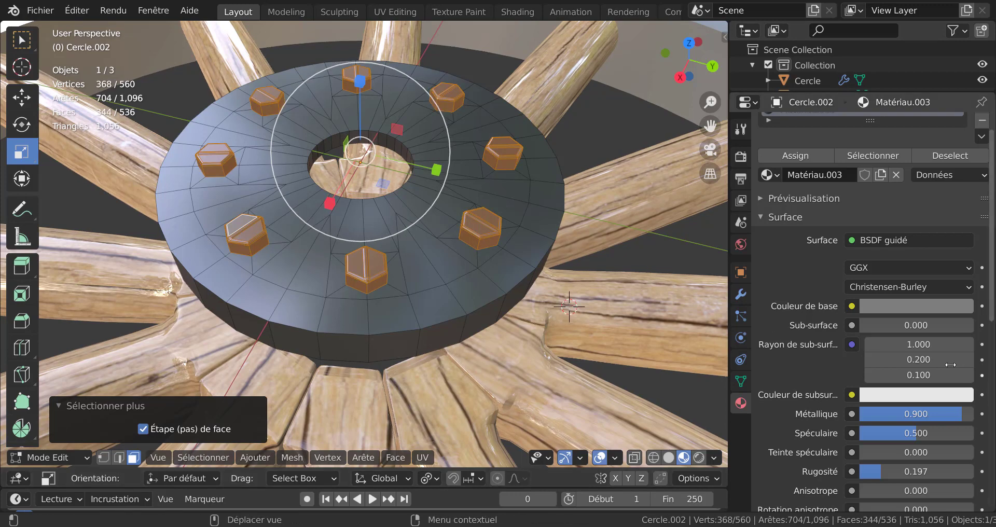
Add a second material slot to the hub plate object and create a new material in it
scroll(981, 140, "up", 1)
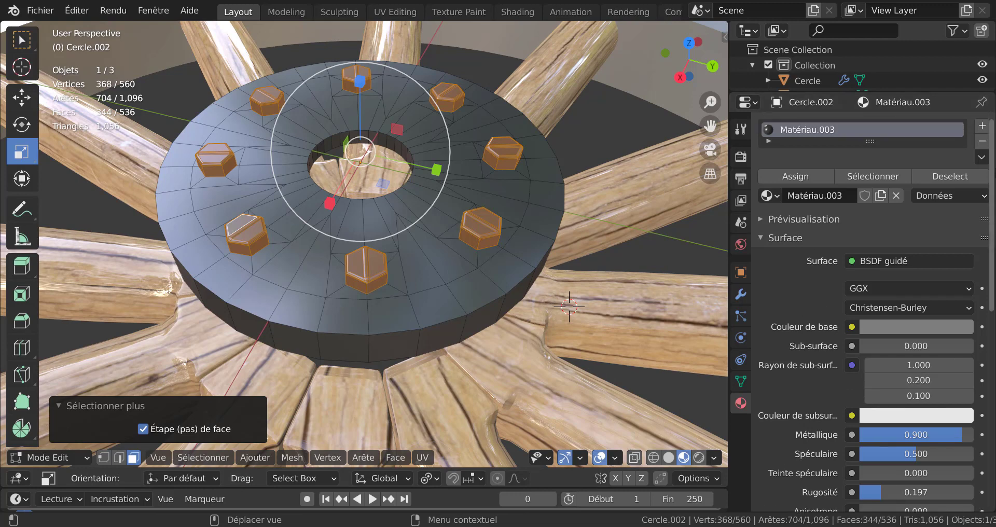
left_click(981, 126)
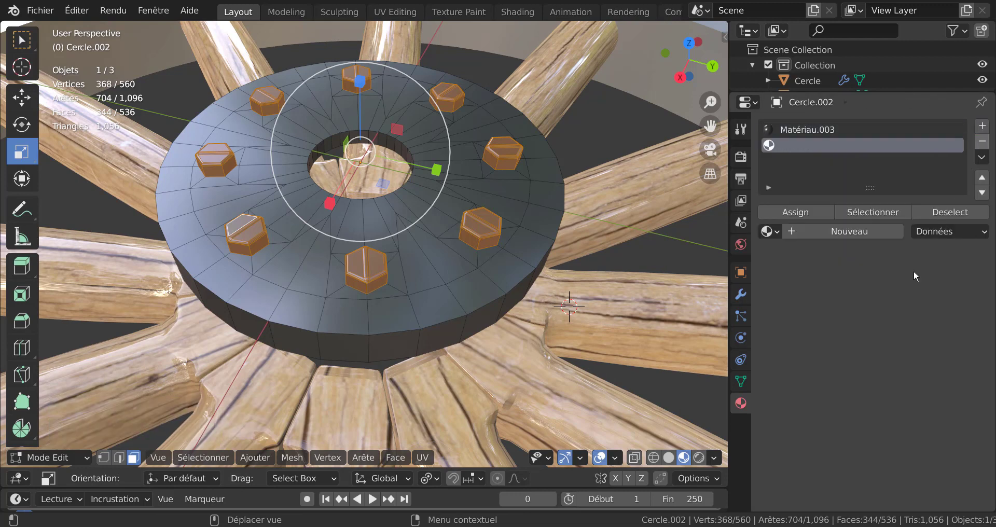
left_click(858, 232)
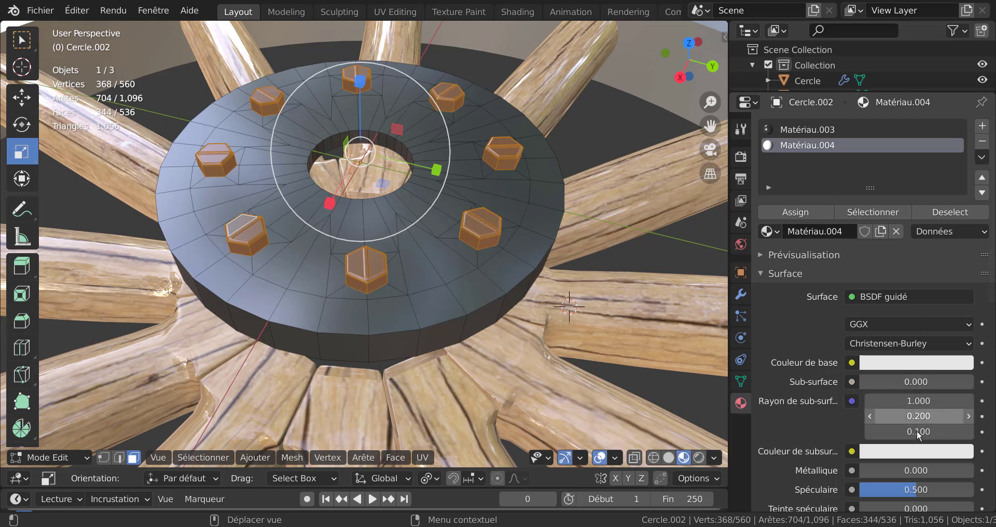
Set the new material to roughness 0, metallic 0.932 and specular 0.337, and assign it to the selected bolt heads
scroll(916, 432, "down", 4)
left_click_drag(910, 441, 851, 441)
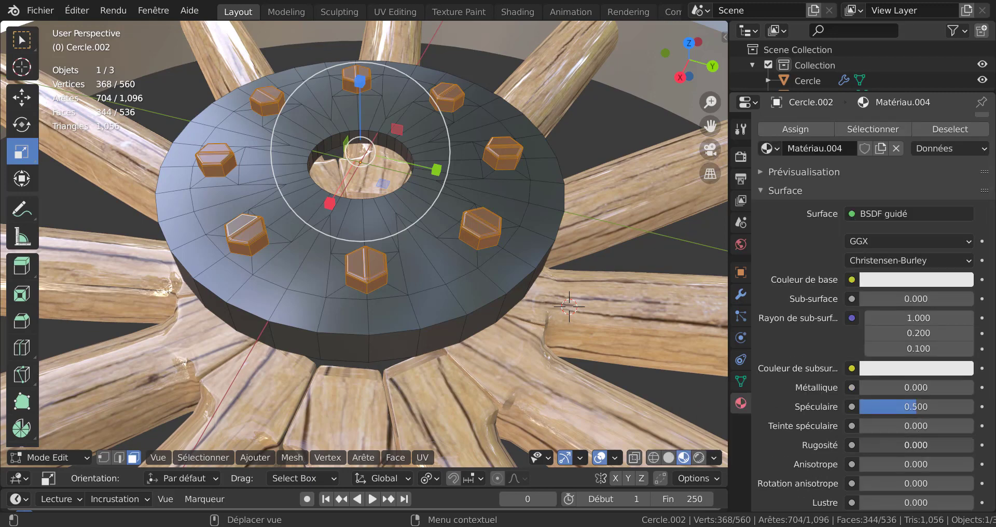
left_click_drag(867, 386, 906, 410)
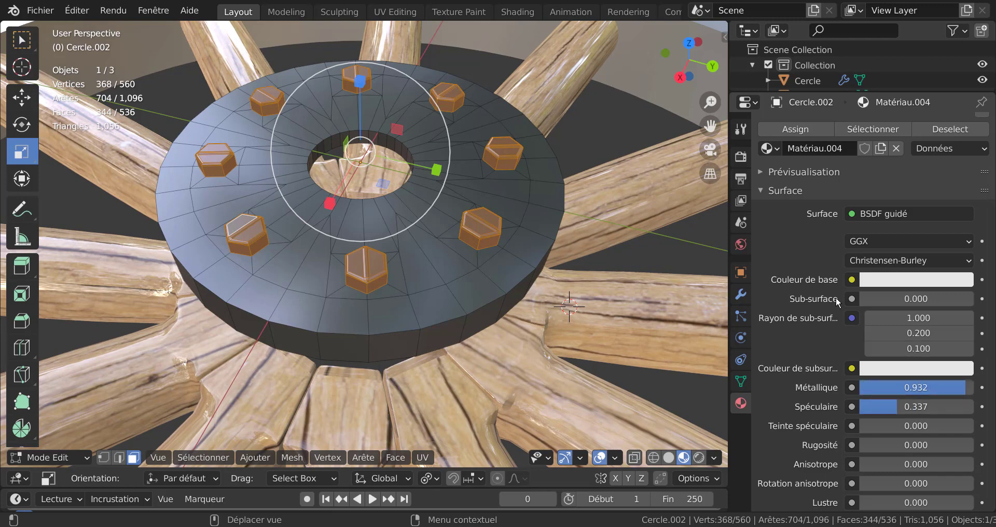
scroll(838, 303, "up", 4)
left_click(795, 212)
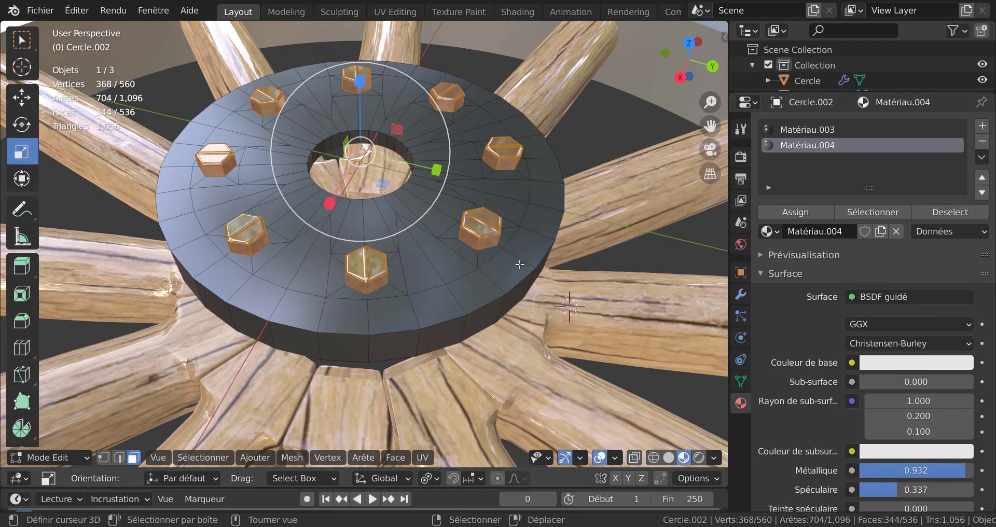
Adjust the bolt material to specular 0.423 and roughness 0.308, and return to object mode
scroll(876, 478, "down", 2)
left_click_drag(895, 448, 907, 448)
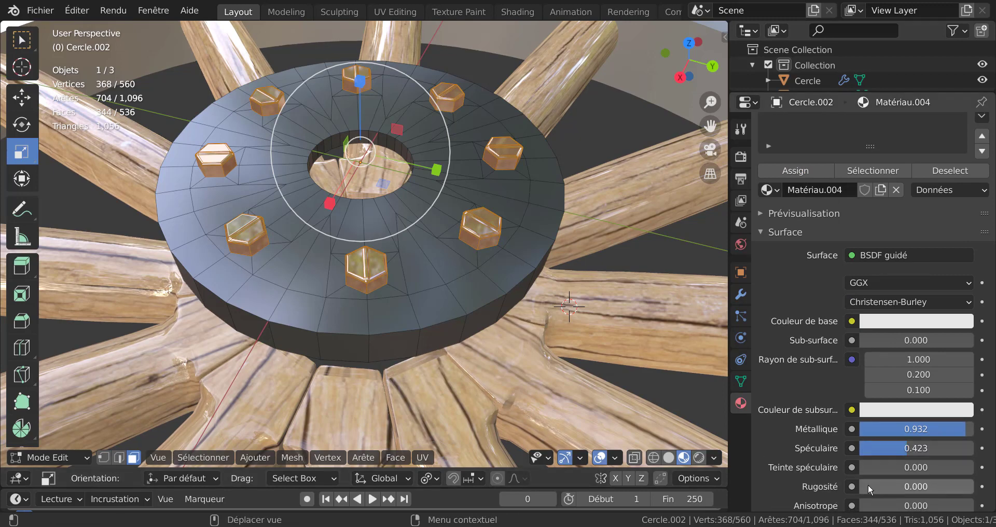
left_click_drag(881, 486, 894, 487)
key("Tab")
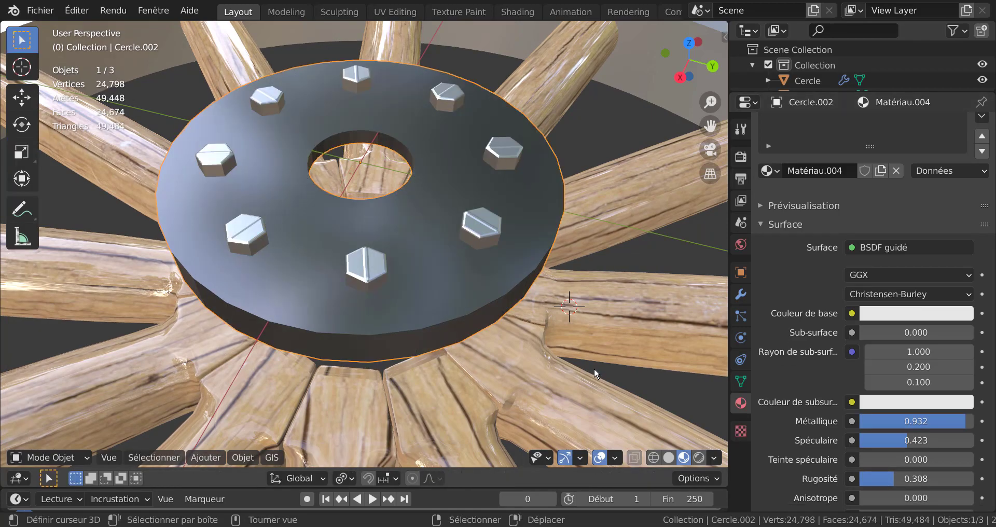
Bevel the upper outer edge loop of the hub plate with 3 segments, and return to object mode
middle_click_drag(593, 368, 533, 298)
scroll(491, 253, "up", 2)
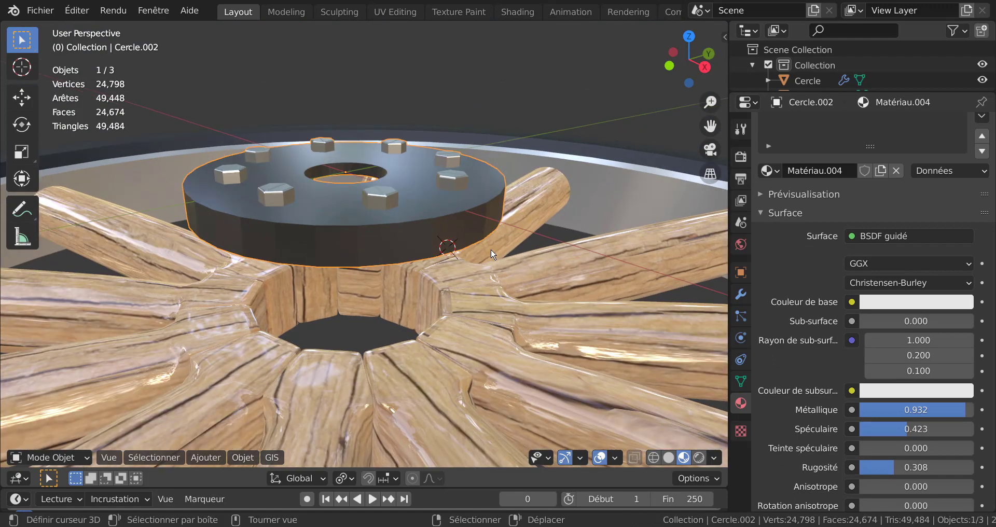
key("Tab")
left_click(450, 222)
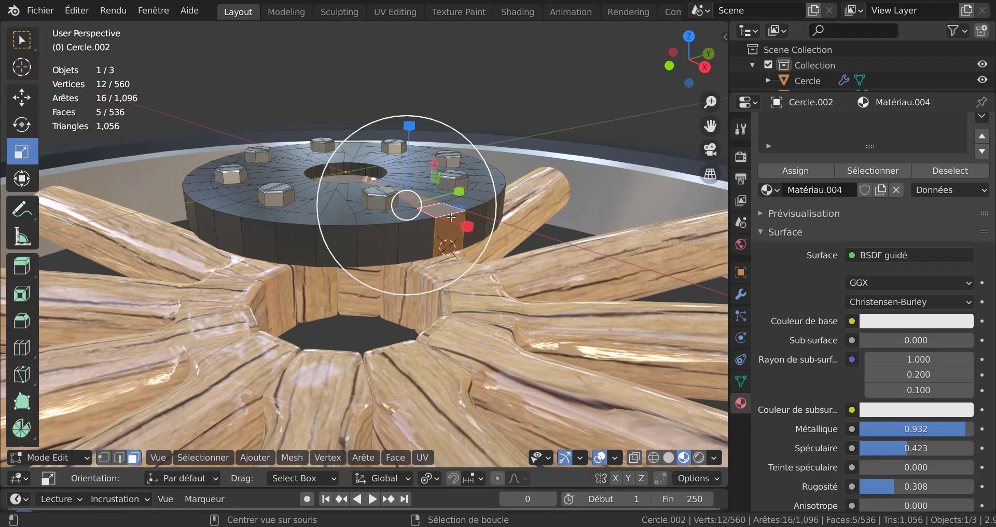
left_click(119, 462)
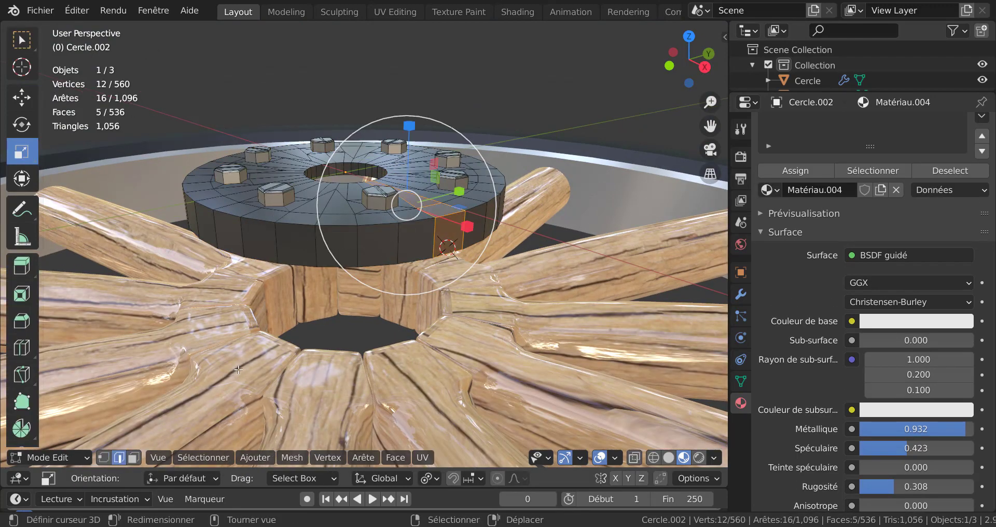
right_click(447, 218, "alt")
key("ctrl+b")
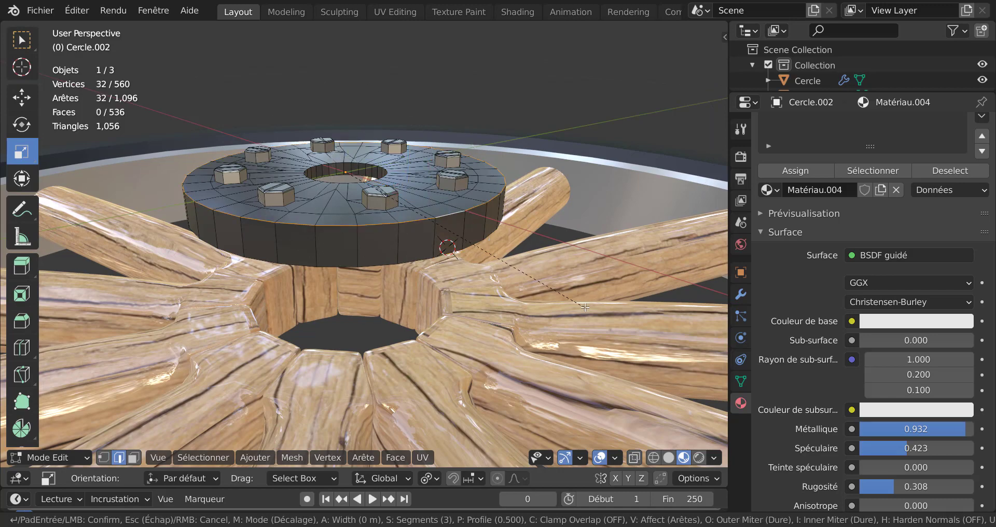
left_click(646, 389)
key("Tab")
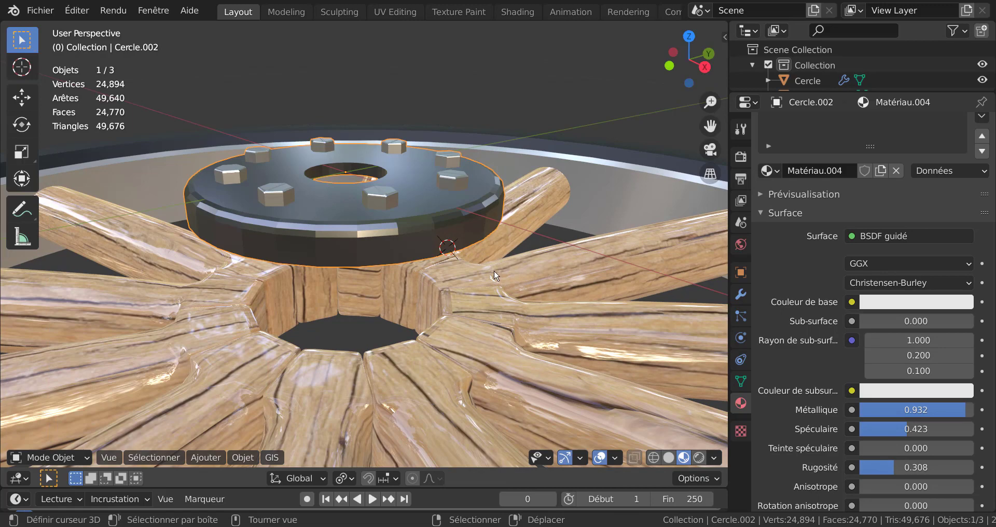
key("Tab")
middle_click_drag(497, 274, 507, 321)
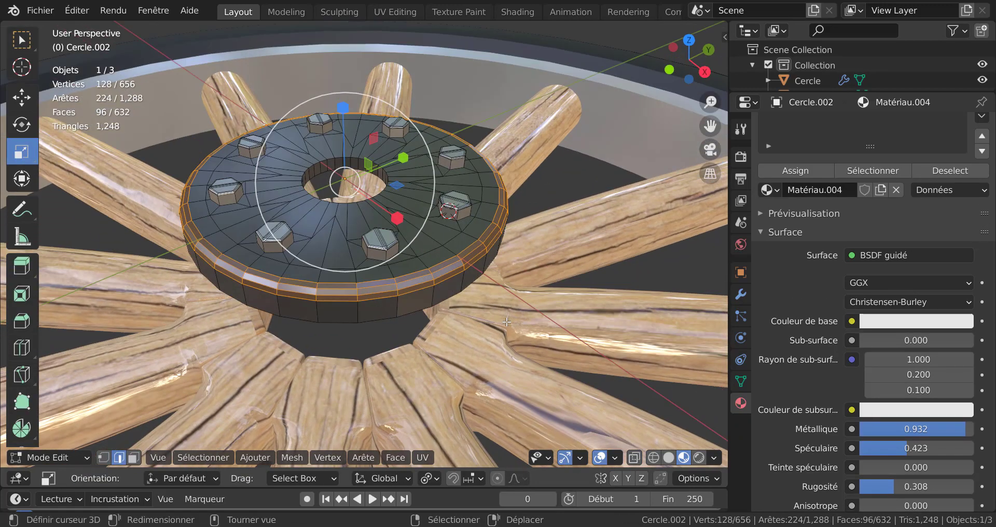
key("Tab")
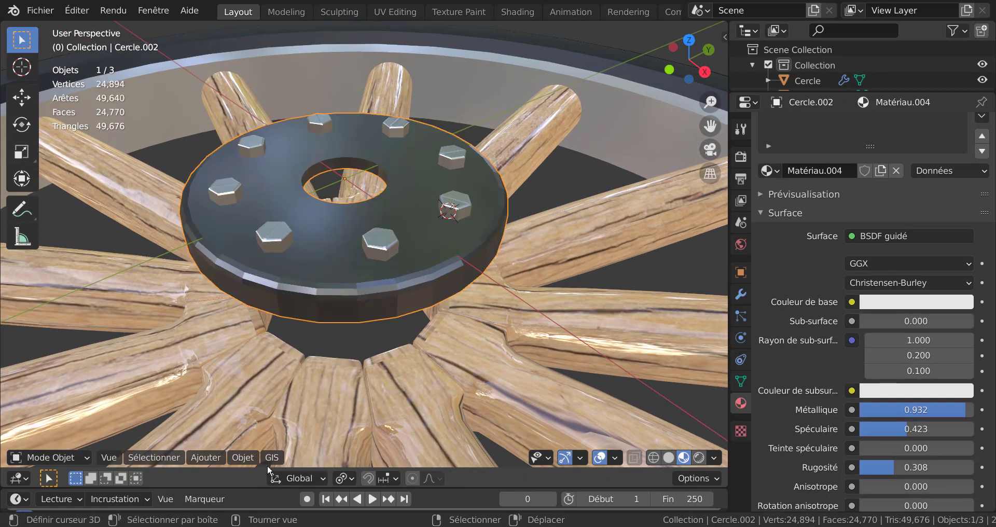
Shade the hub plate smooth and enable auto smooth at 30° in its normals settings
left_click(243, 457)
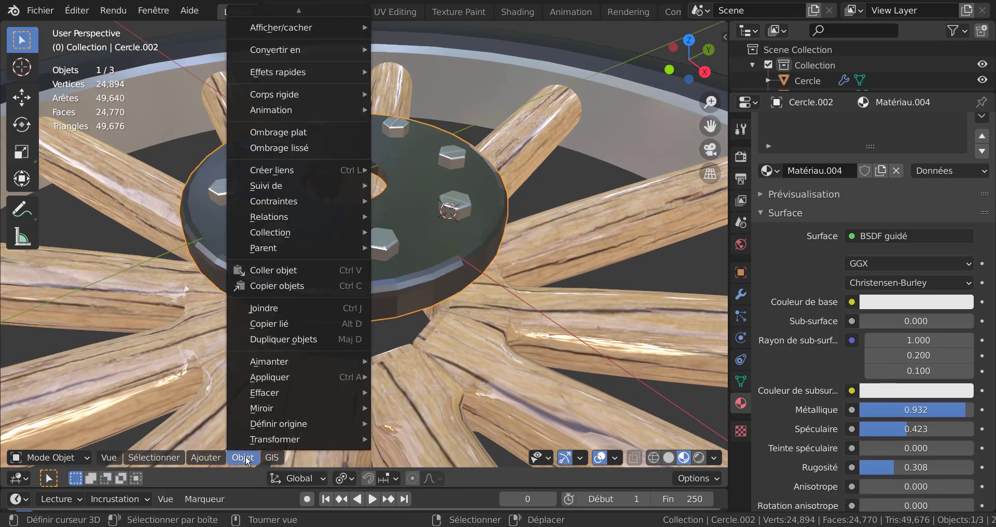
left_click(292, 148)
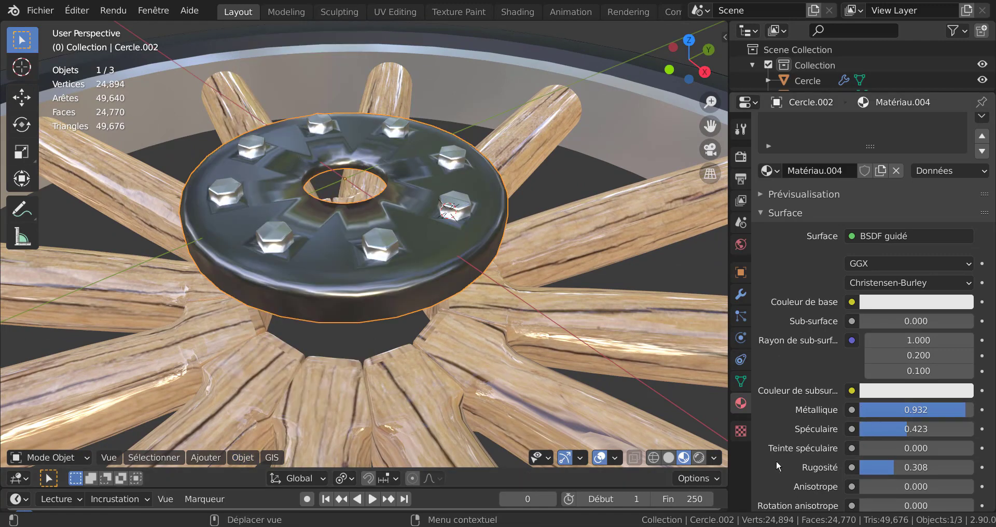
scroll(786, 424, "down", 5)
left_click(741, 381)
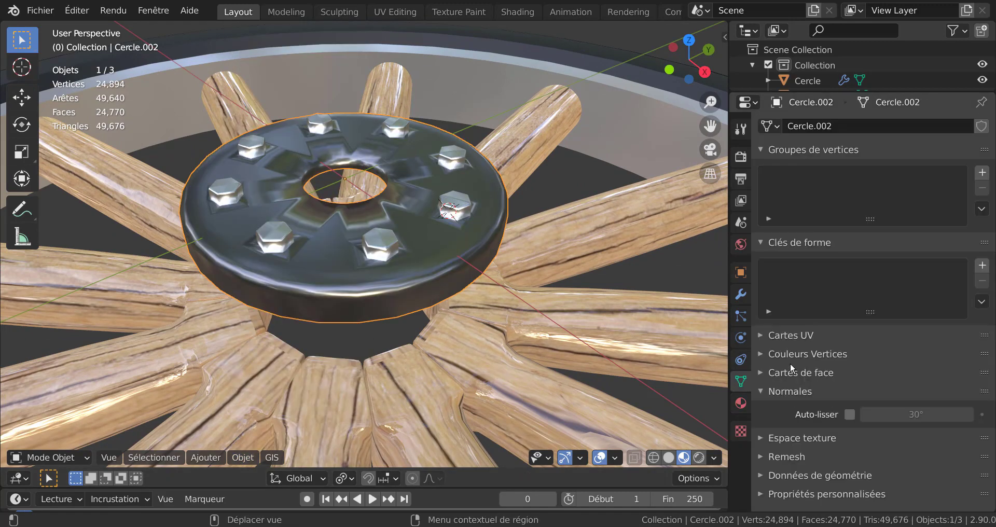
left_click(849, 415)
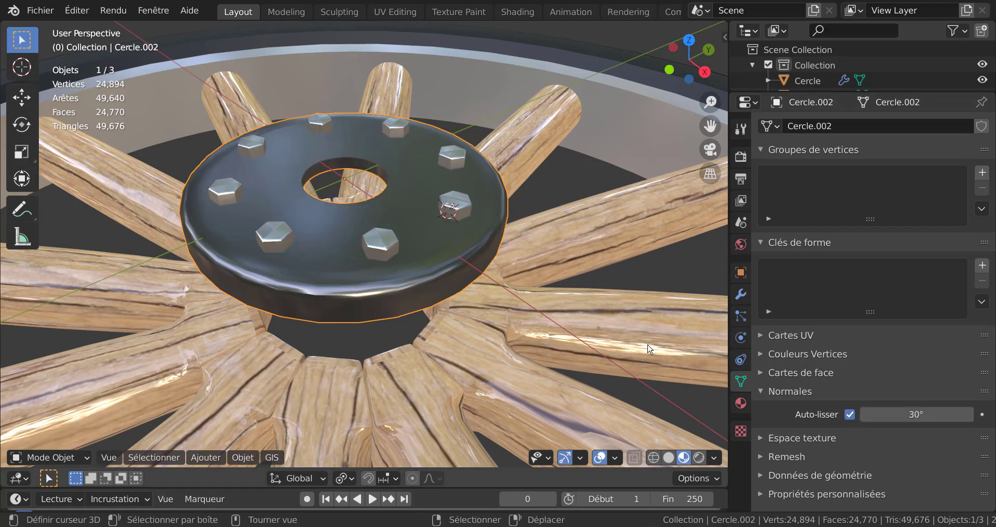
Lower the hub plate about 0.092 m along Z onto the spokes, and clear its mesh selection
middle_click_drag(548, 304, 509, 247)
key("g")
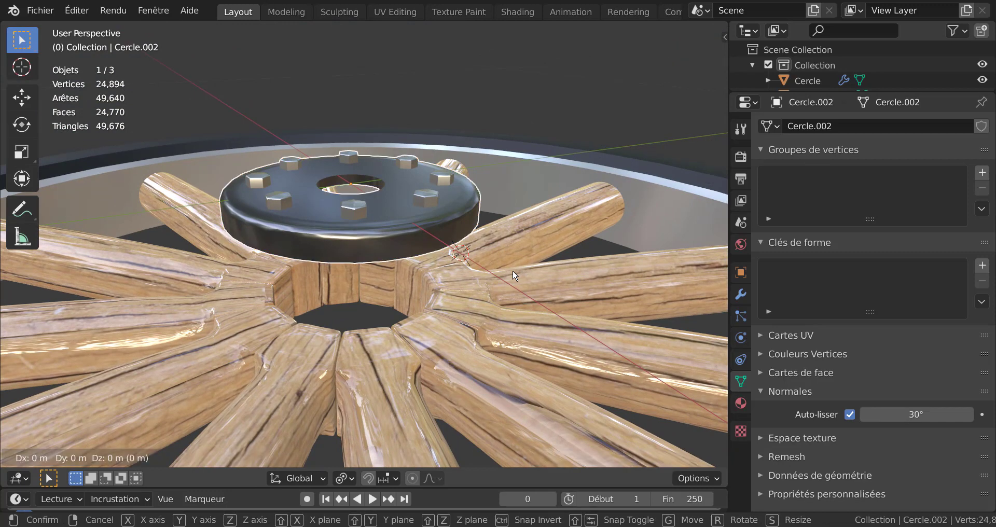
key("z")
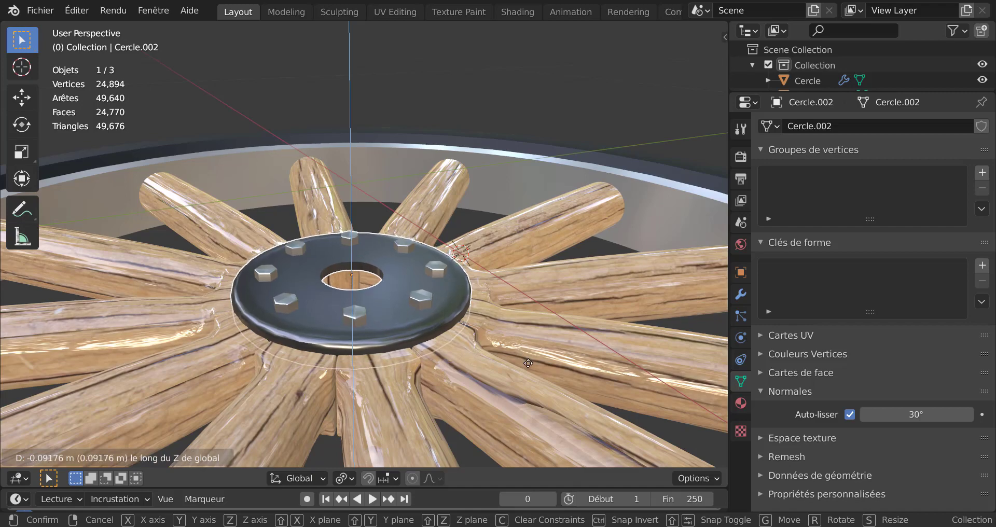
left_click(527, 360)
key("Tab")
scroll(542, 332, "down", 3)
middle_click_drag(541, 330, 555, 366)
key("alt+a")
key("Tab")
Scale the hub plate down to about 0.91 from the top view so that it fits the spoke hub
scroll(486, 331, "up", 2)
scroll(468, 323, "up", 1)
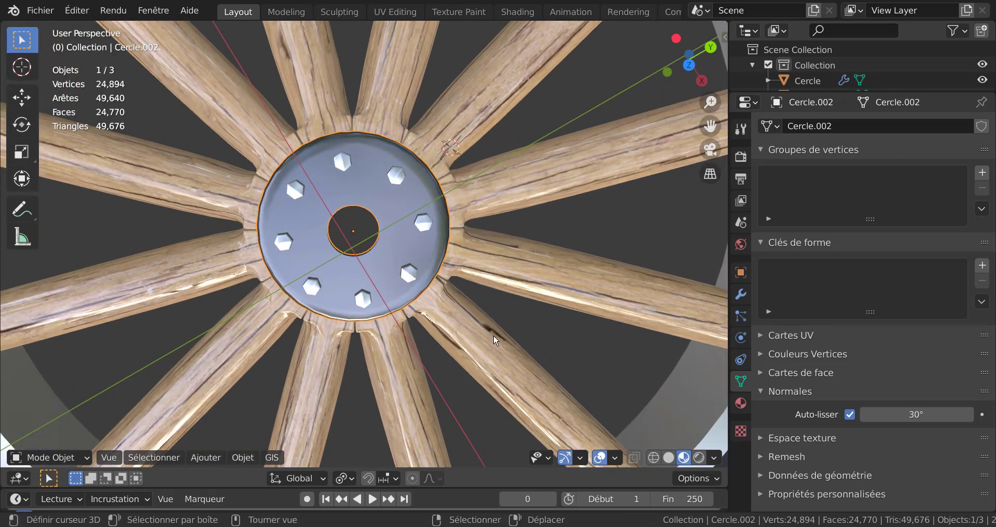
key("KP_7")
key("s")
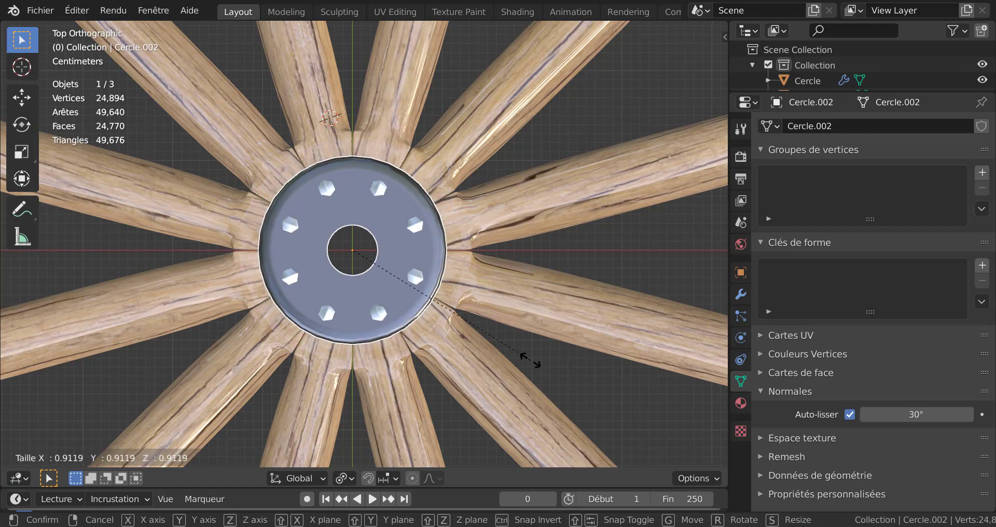
left_click(529, 364)
key("Tab")
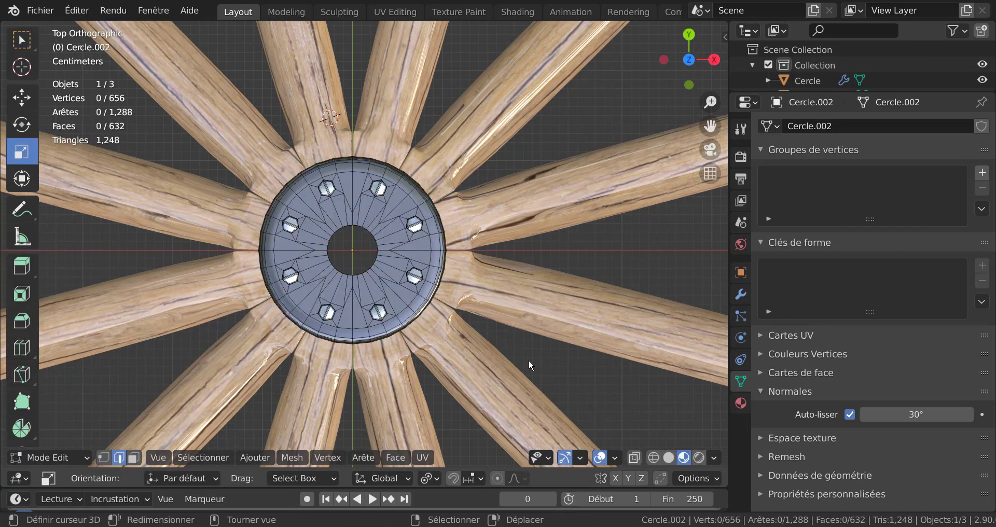
middle_click_drag(528, 360, 527, 272)
key("Tab")
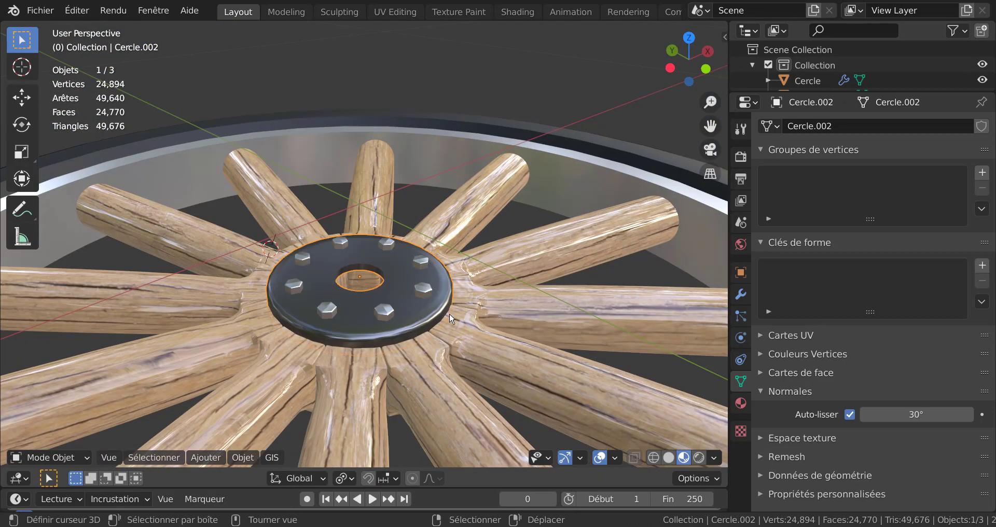
Duplicate the hub plate in place and rotate the copy 180° about the global X axis
scroll(444, 315, "down", 2)
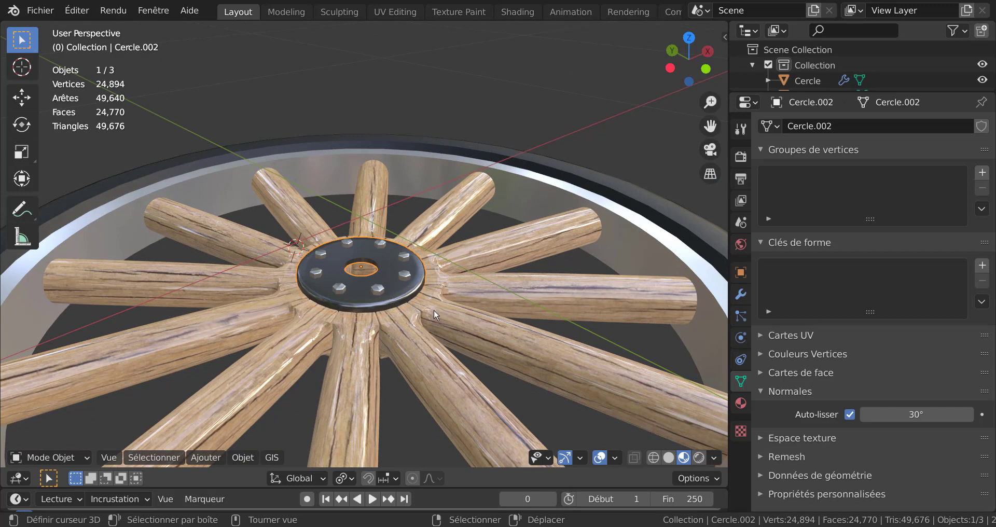
key("shift+d")
right_click(485, 337)
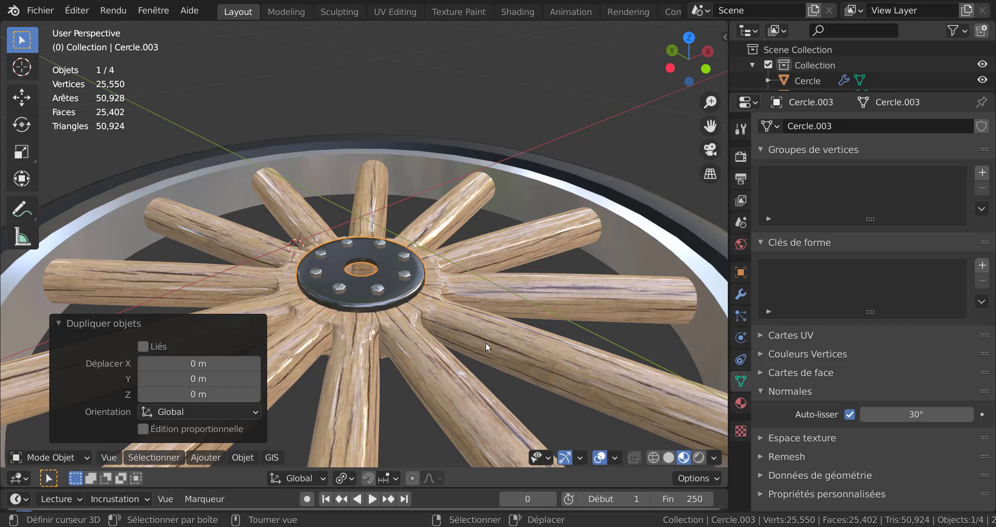
key("r")
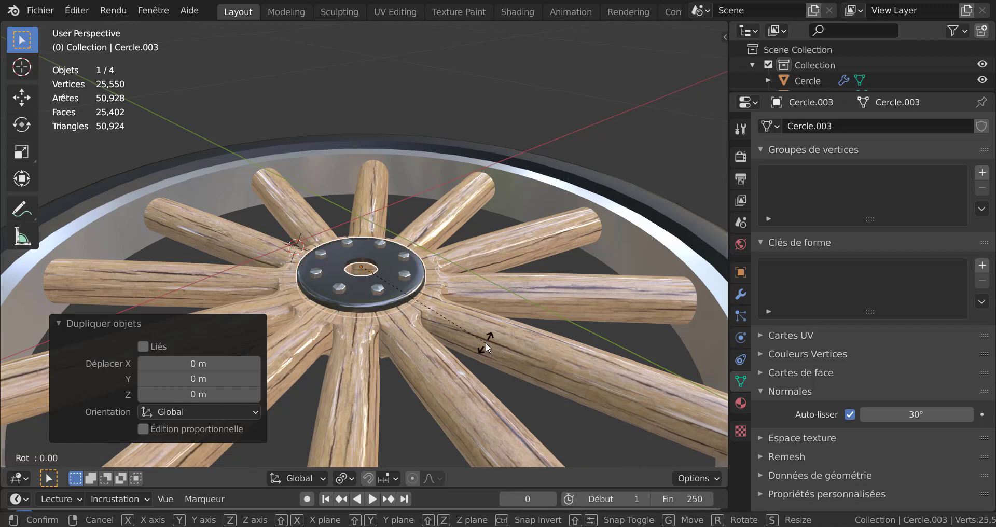
type("x")
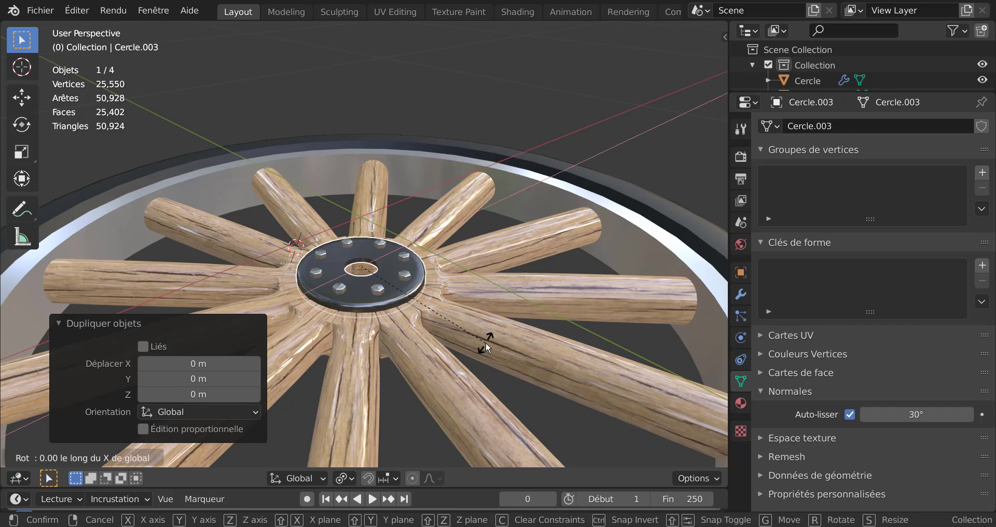
type("180")
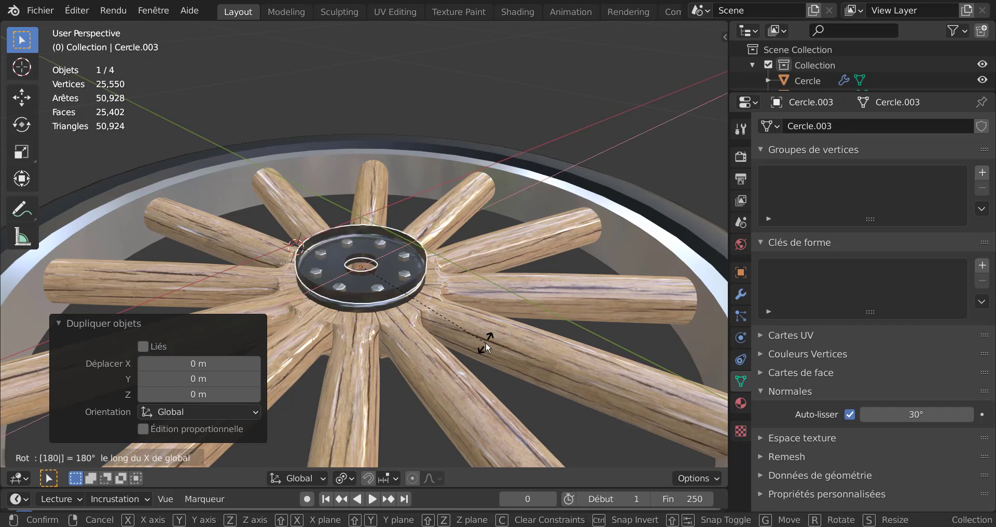
key("Return")
Move the flipped hub plate down about 0.108 m along Z, and raise it about 0.013 m against the underside of the spokes
key("g")
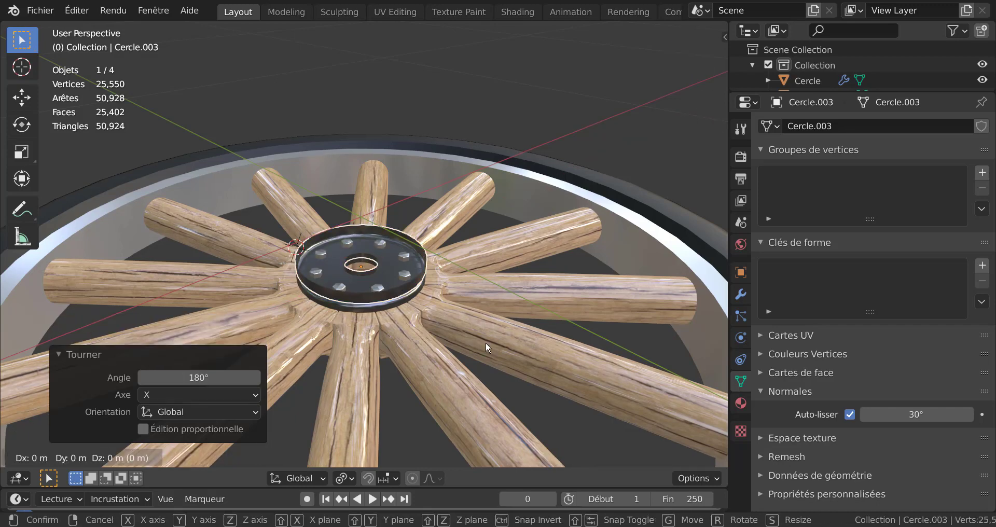
key("z")
left_click(483, 397)
middle_click_drag(498, 397, 496, 319)
scroll(486, 362, "up", 2)
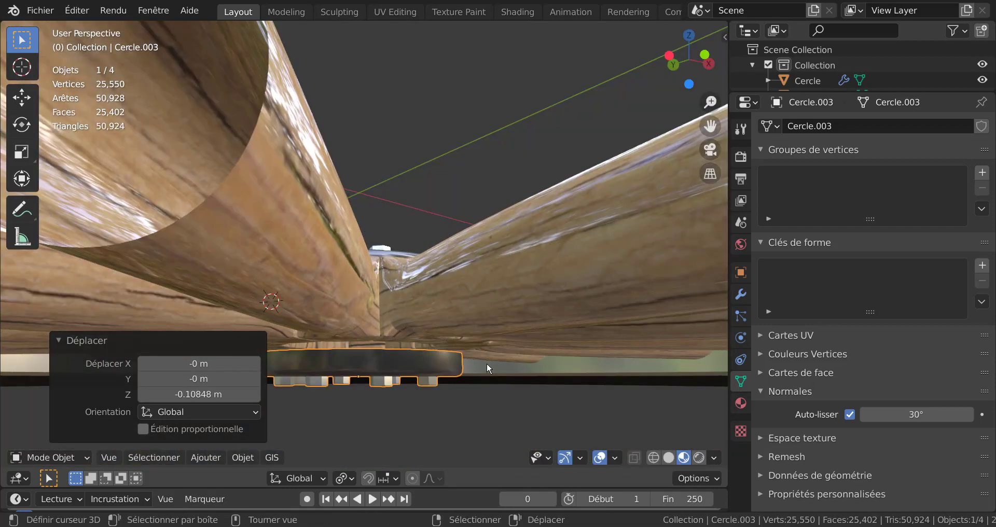
key("g")
key("z")
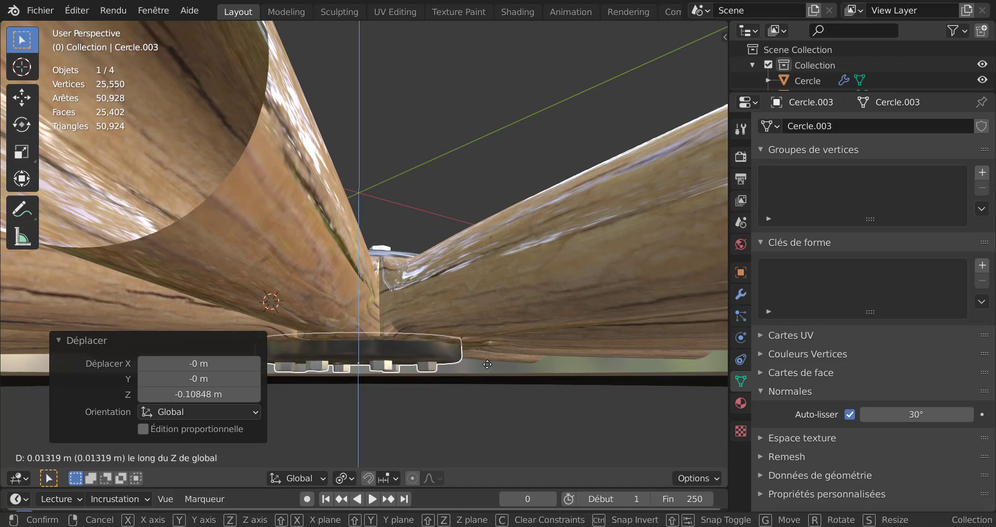
left_click(487, 364)
Deselect everything and examine the wheel and its second hub plate from below
key("Tab")
scroll(479, 352, "down", 5)
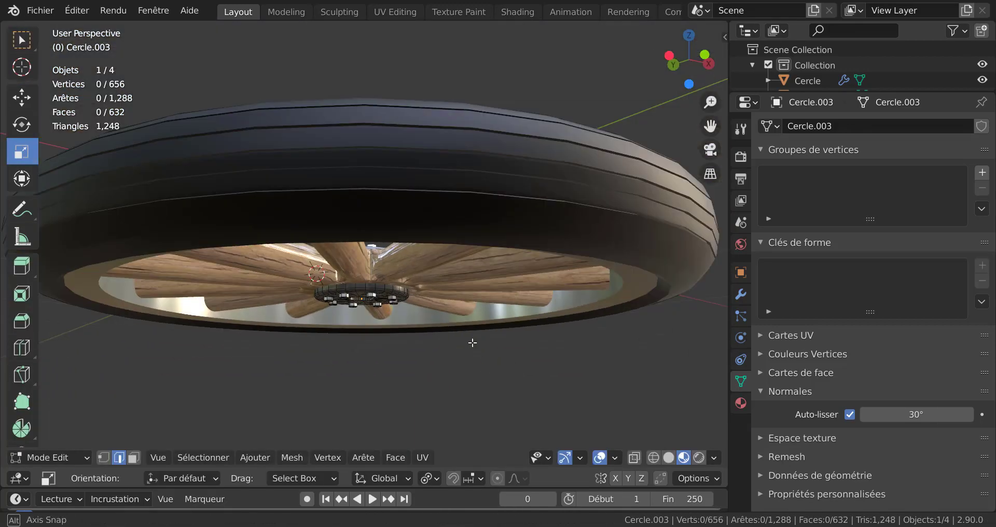
middle_click_drag(472, 342, 527, 378)
key("Tab")
scroll(480, 360, "up", 3)
left_click(491, 360)
scroll(492, 361, "down", 3)
scroll(534, 295, "up", 4)
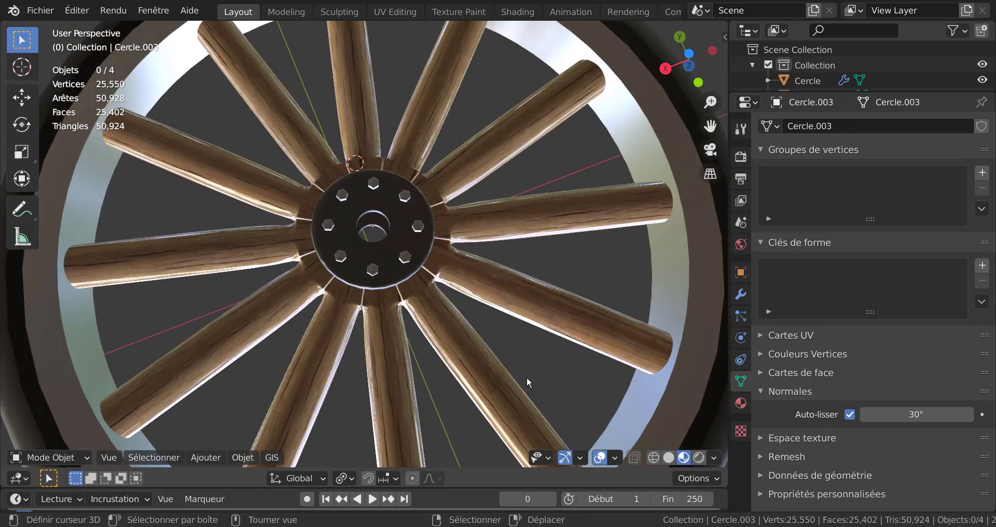
scroll(492, 370, "down", 1)
middle_click_drag(455, 365, 459, 342)
scroll(459, 343, "up", 1)
scroll(472, 341, "down", 4)
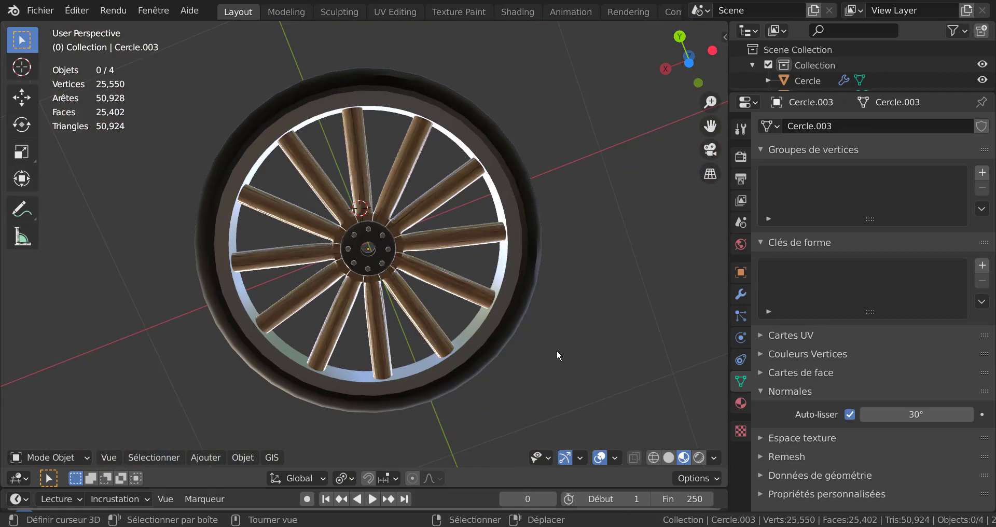
Select all four wheel parts from the top view and join them into a single object
key("KP_7")
scroll(556, 349, "up", 2)
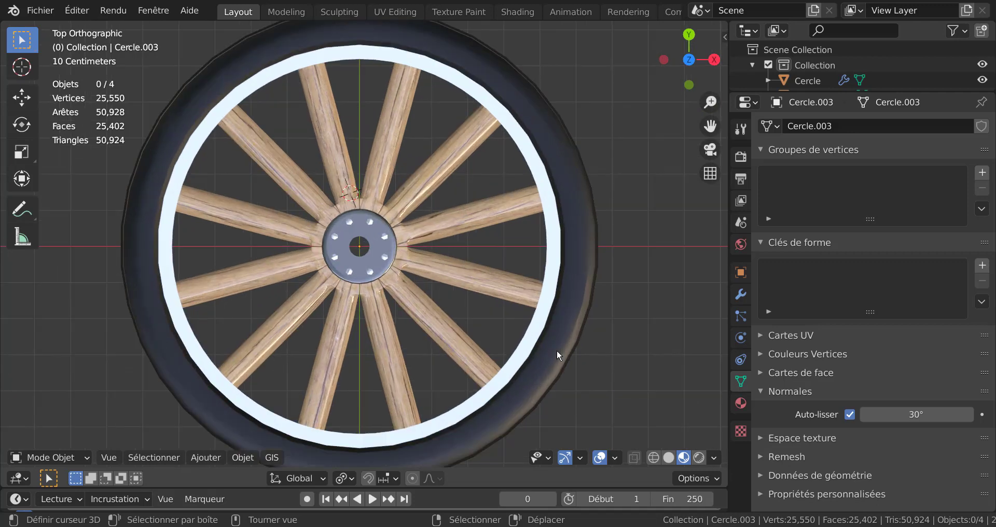
scroll(454, 316, "up", 1)
scroll(422, 292, "down", 2)
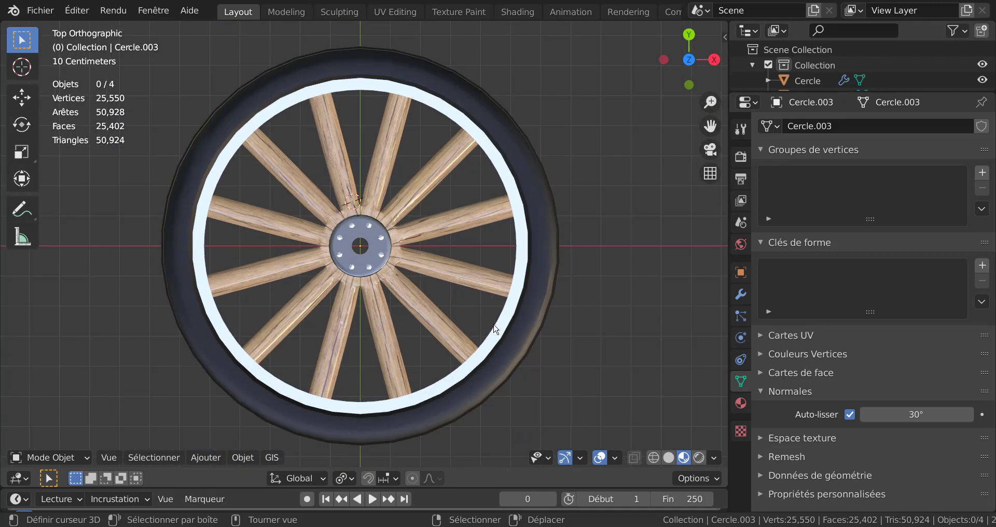
key("a")
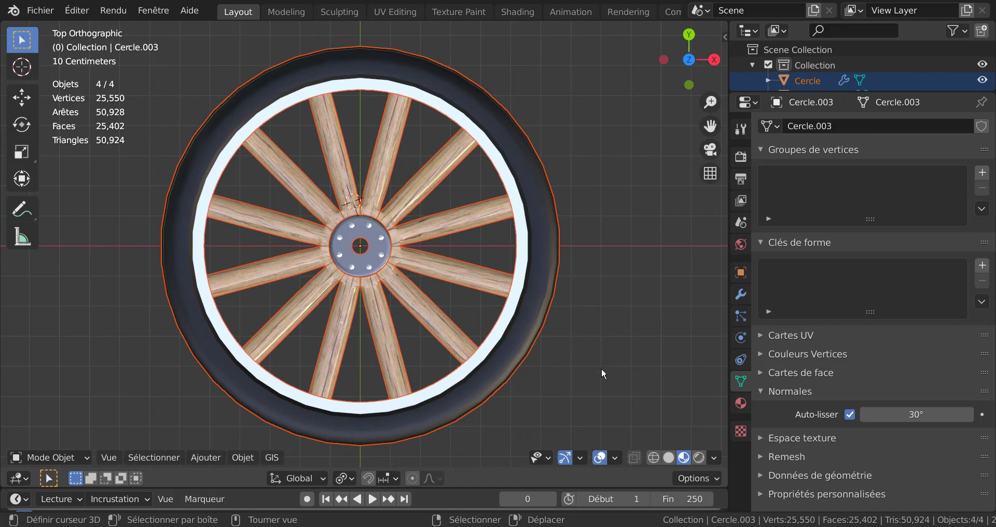
key("ctrl+j")
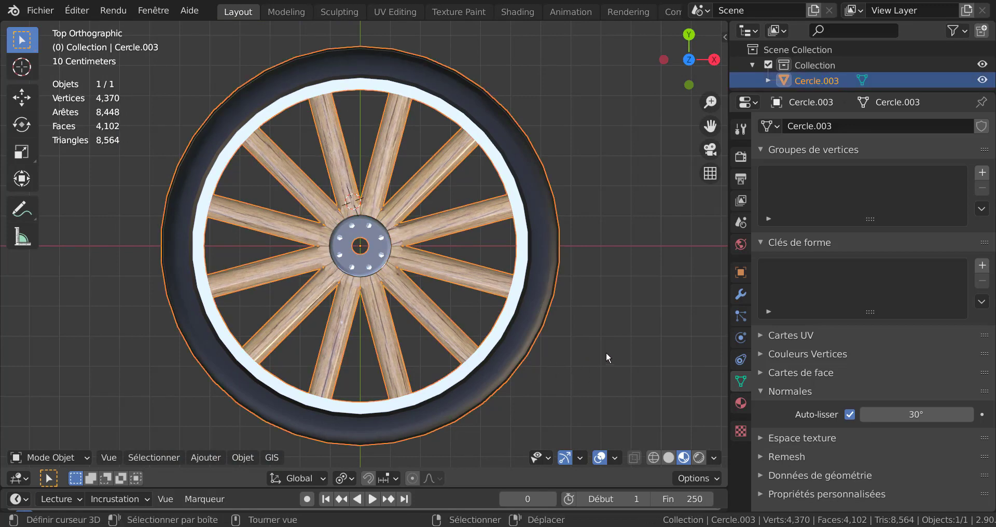
Try rotating the joined wheel freely around its centre in the top view, and cancel the rotation
scroll(611, 344, "down", 1)
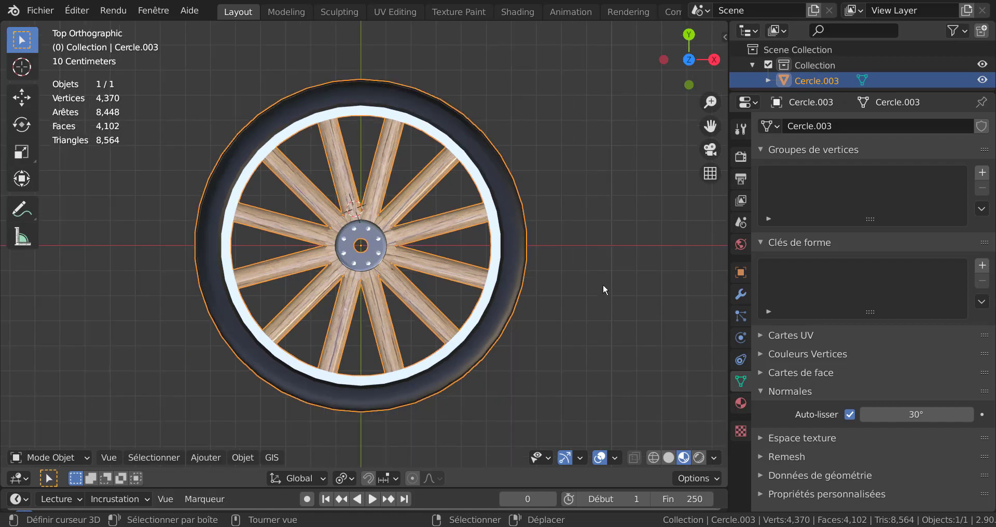
key("r")
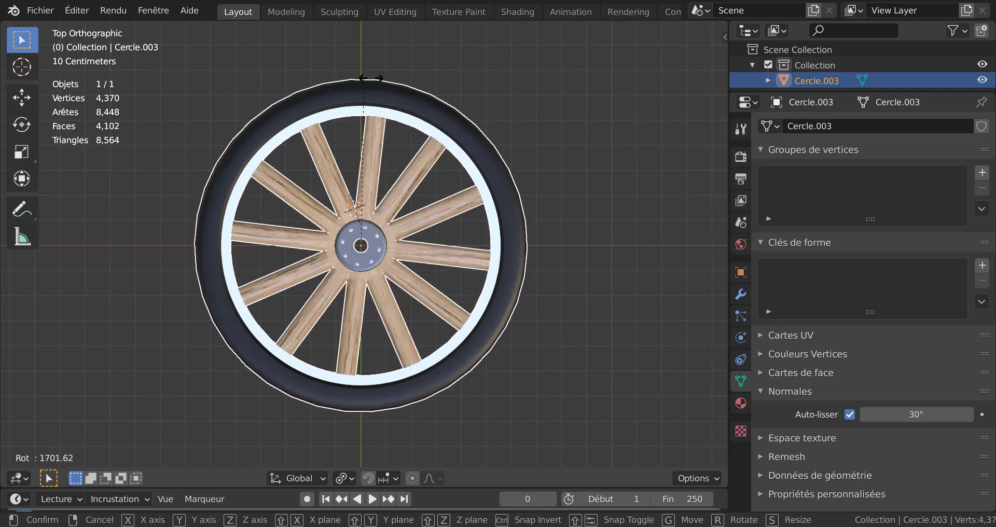
left_click(318, 289)
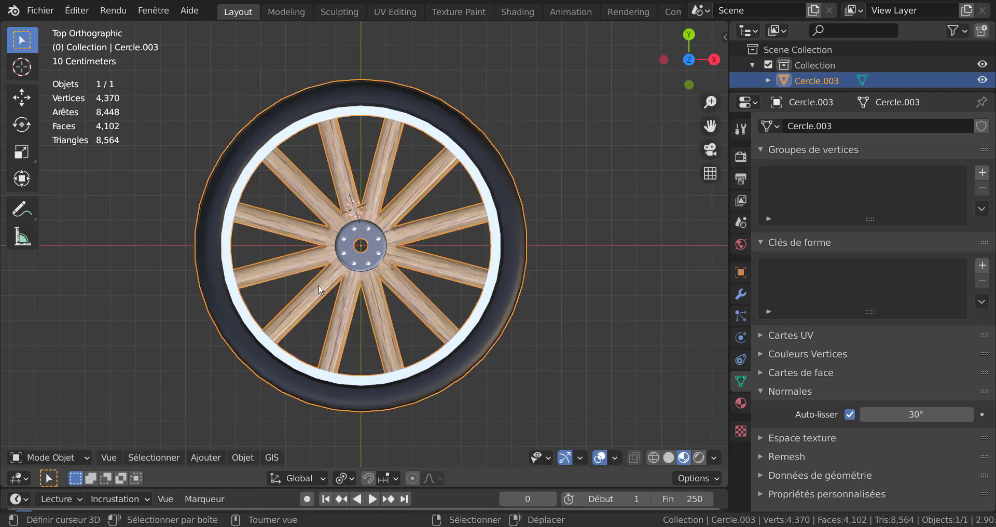
Copy the joined wheel to the clipboard and switch to the Blender window containing the vintage car scene
middle_click_drag(523, 391, 572, 239)
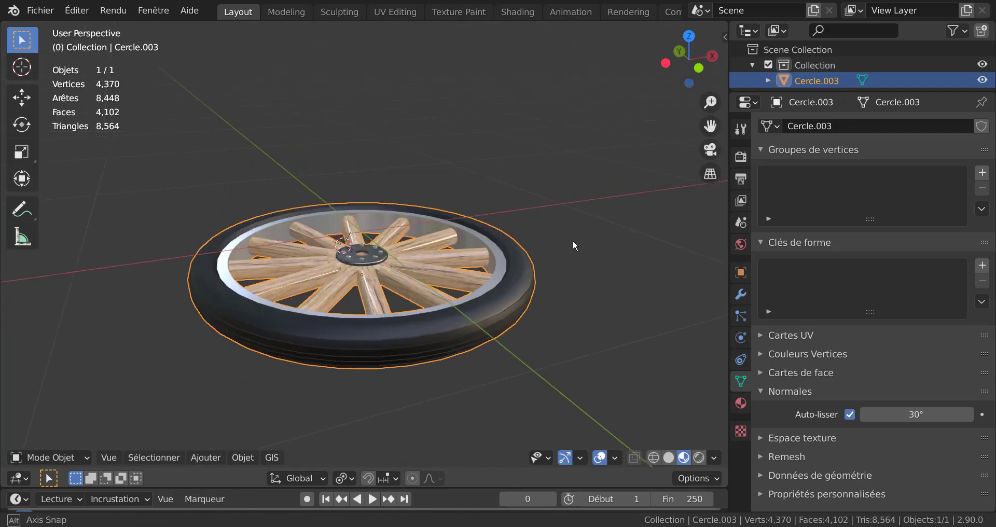
scroll(531, 297, "up", 3)
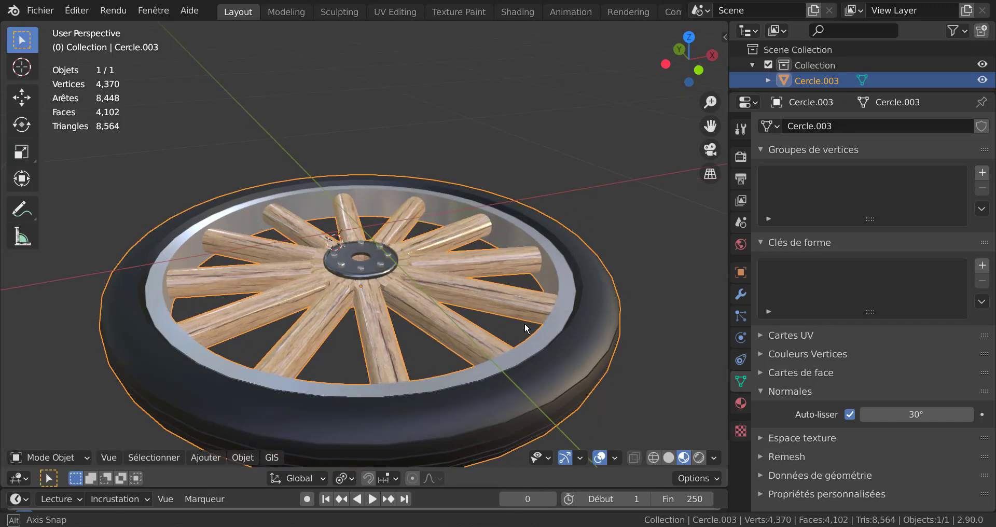
scroll(521, 335, "down", 4)
middle_click_drag(524, 324, 543, 318)
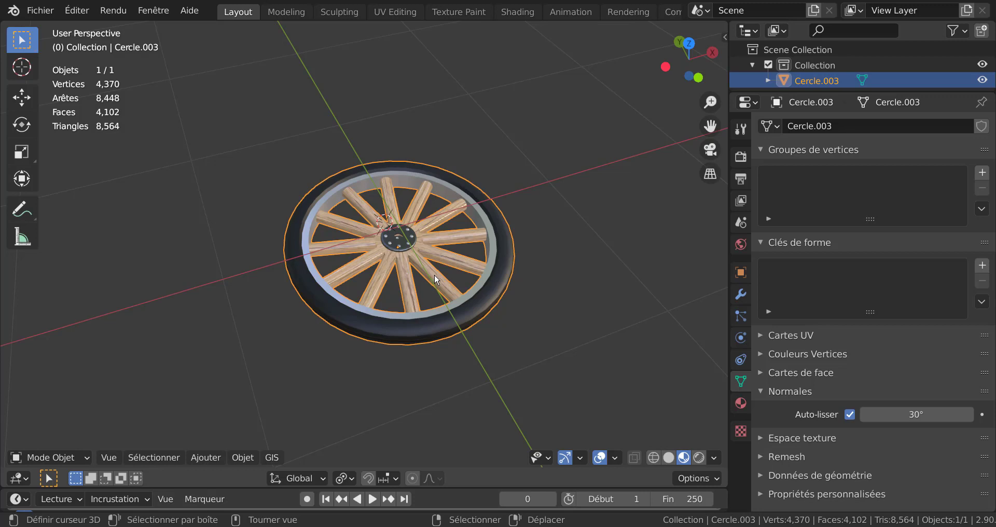
key("ctrl")
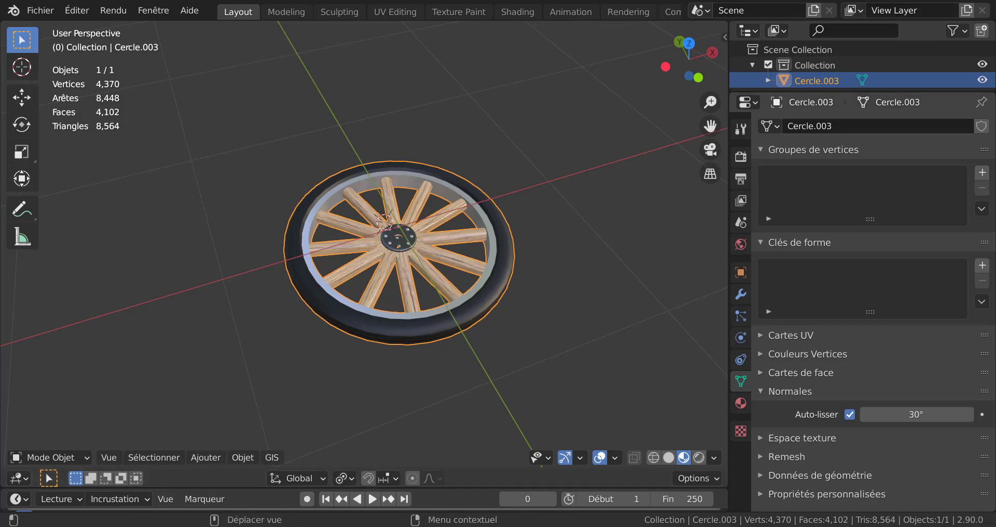
mouse_move(776, 526)
left_click(710, 496)
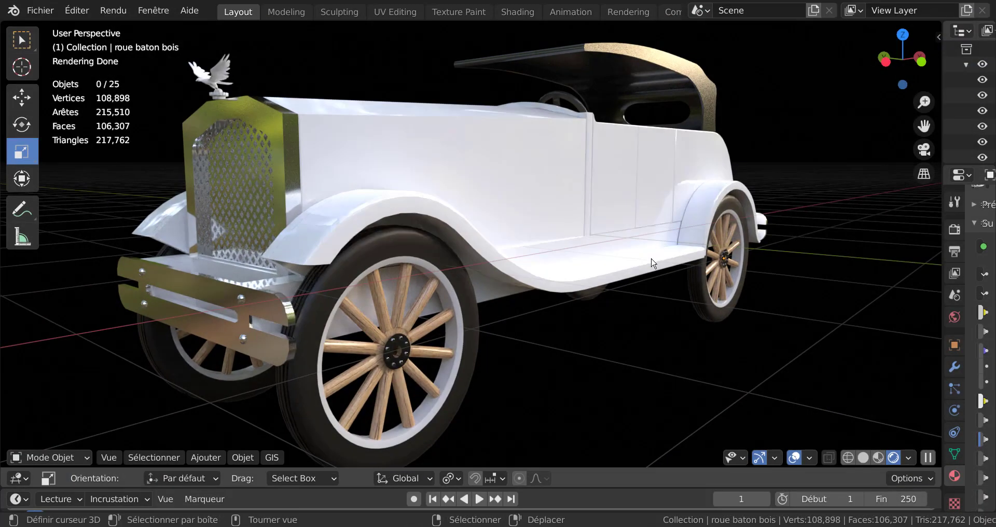
Show the vintage car in material preview shading and paste the copied wheel into the scene
scroll(652, 263, "down", 2)
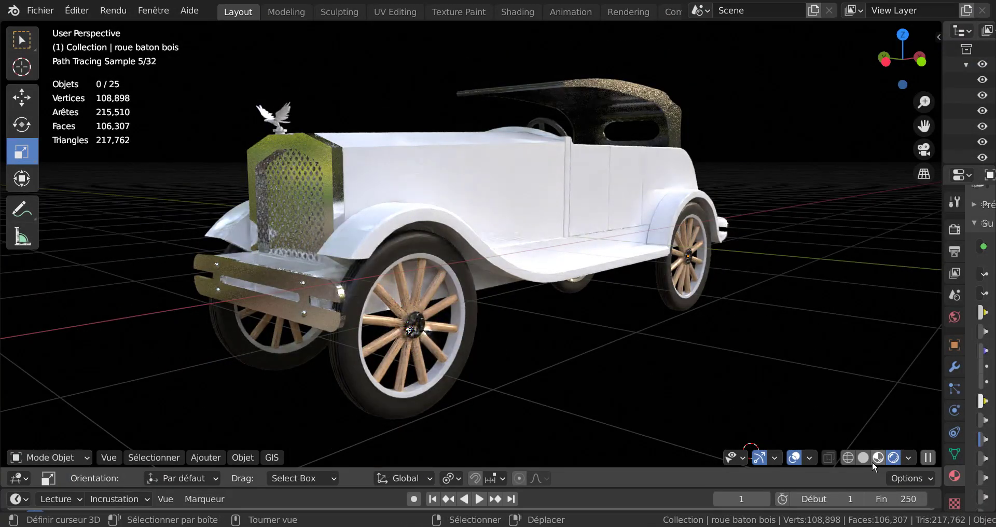
left_click(878, 457)
scroll(654, 315, "down", 3)
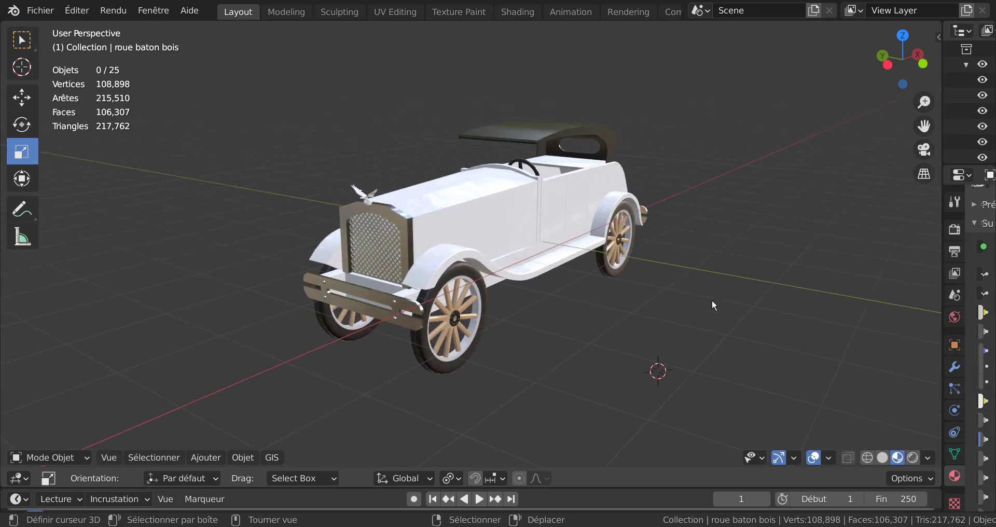
key("ctrl")
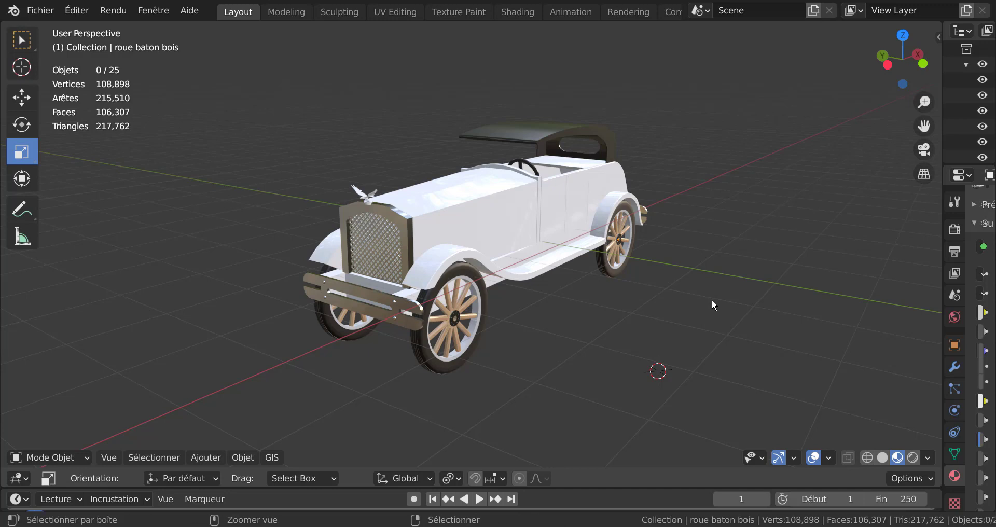
key("ctrl+v")
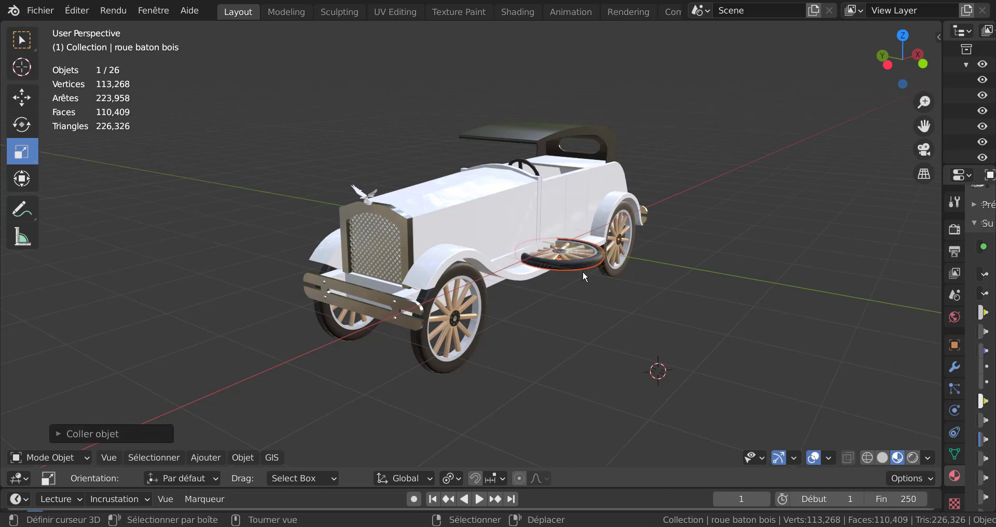
Move the pasted wheel about 1 m away from the car along negative Y, and rotate it 90° about the X axis
key("g")
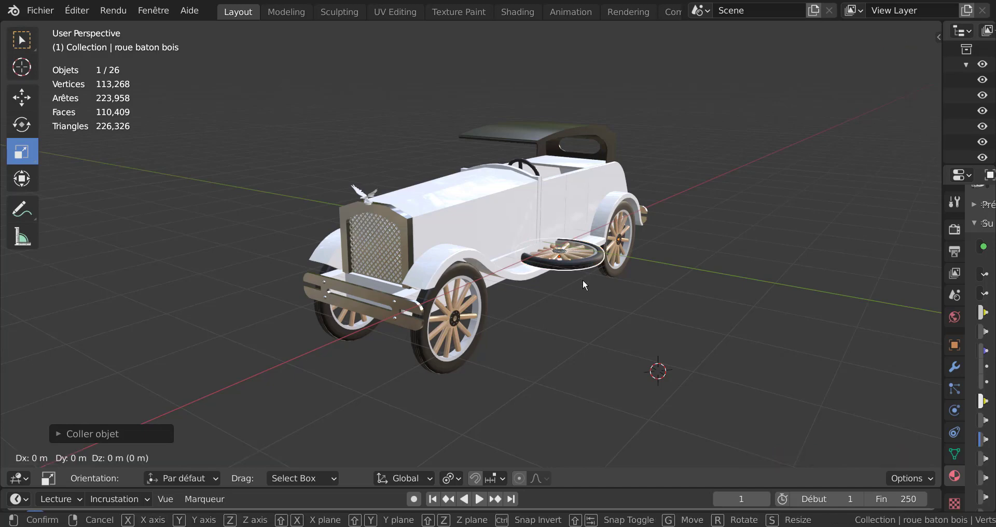
key("y")
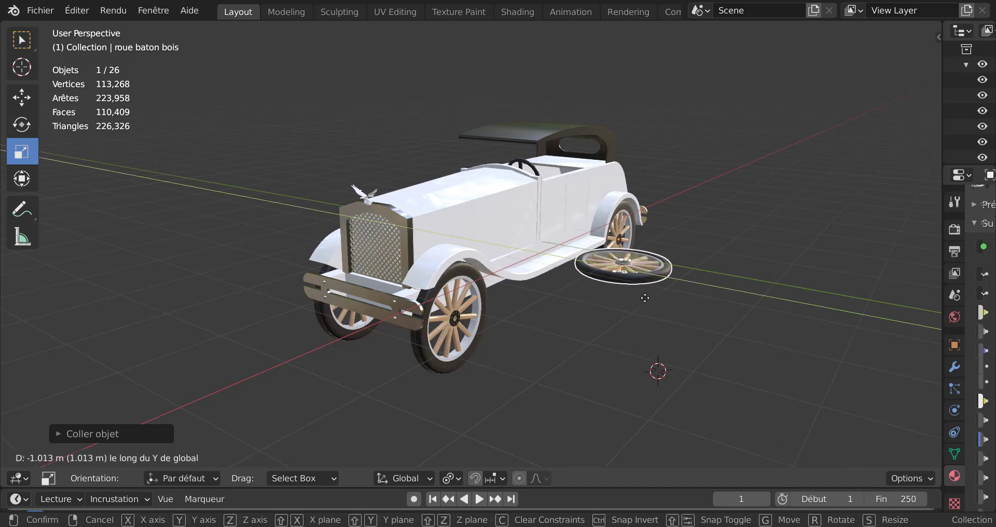
left_click(649, 300)
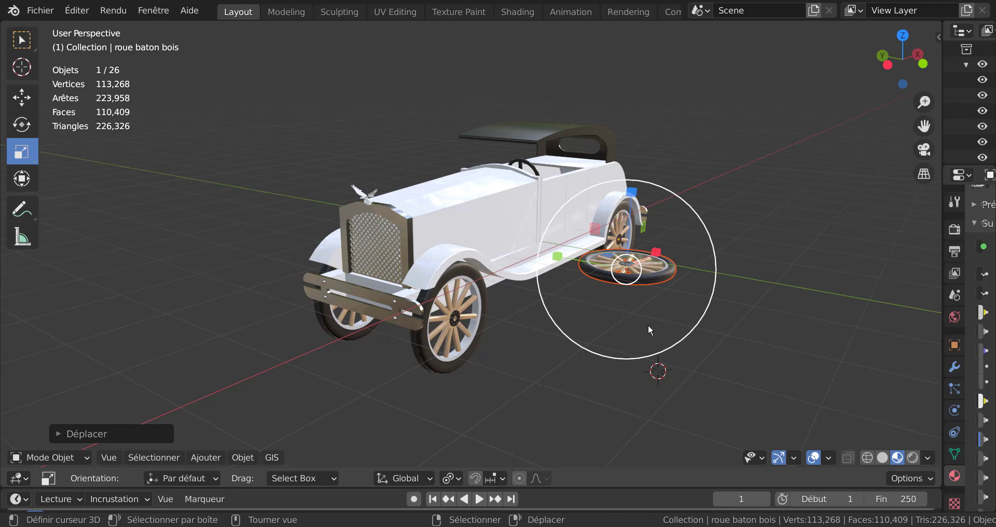
key("r")
key("x")
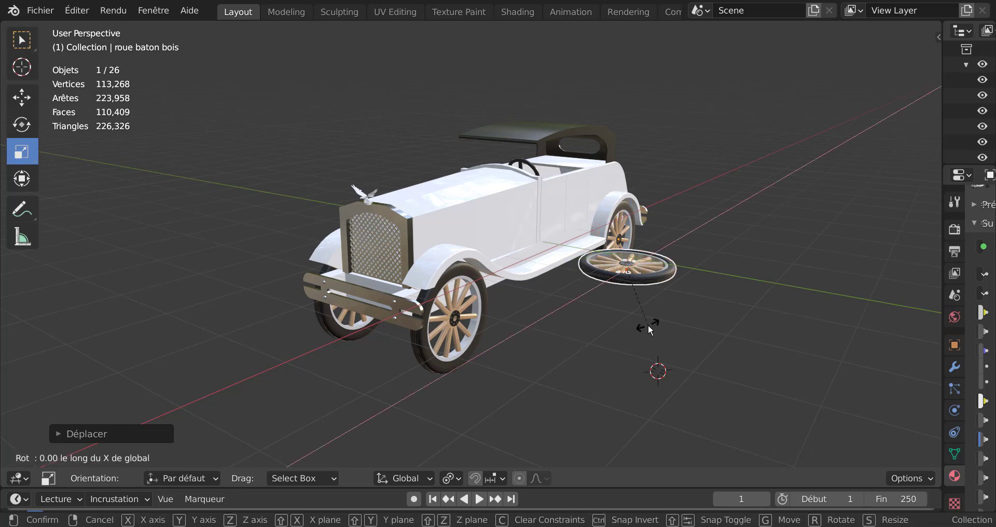
type("90")
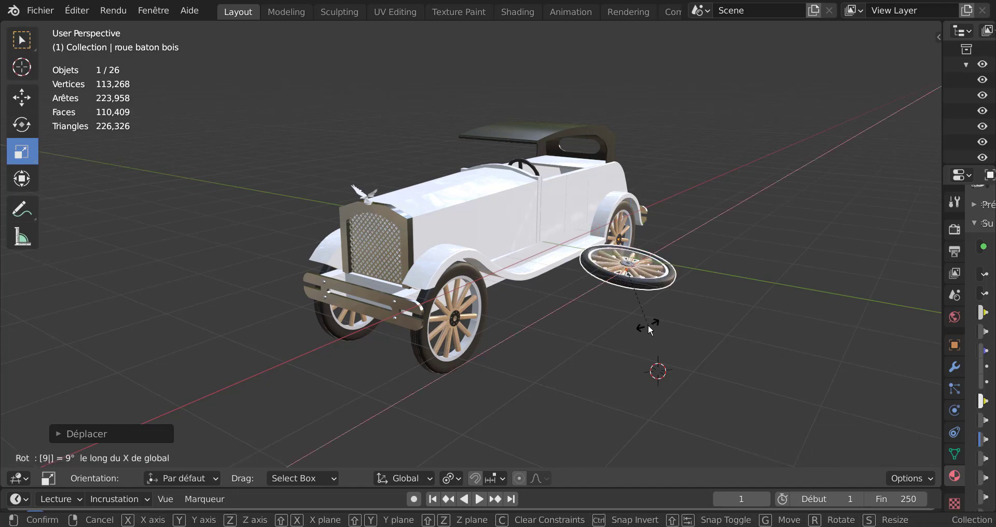
key("Return")
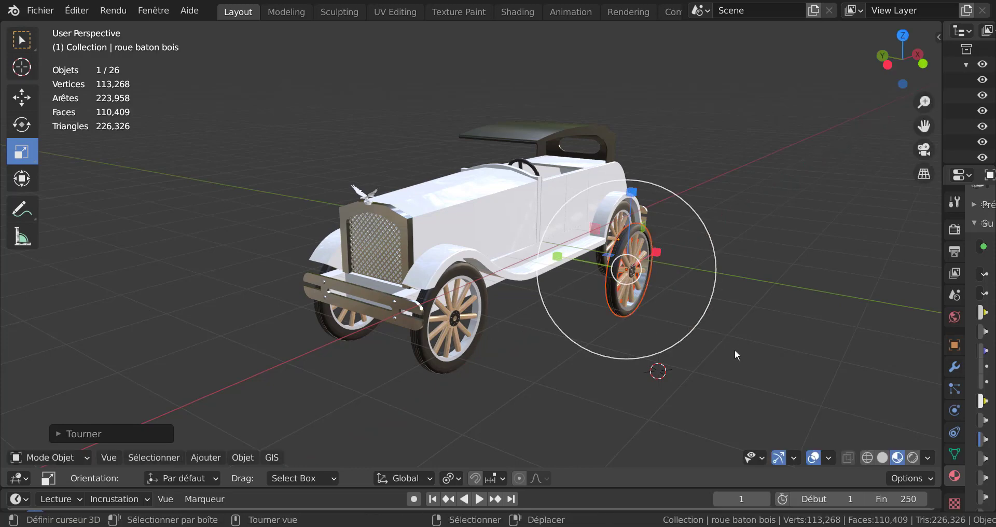
Try to position the pasted wheel over the car's existing front wheel in the front view
key("KP_1")
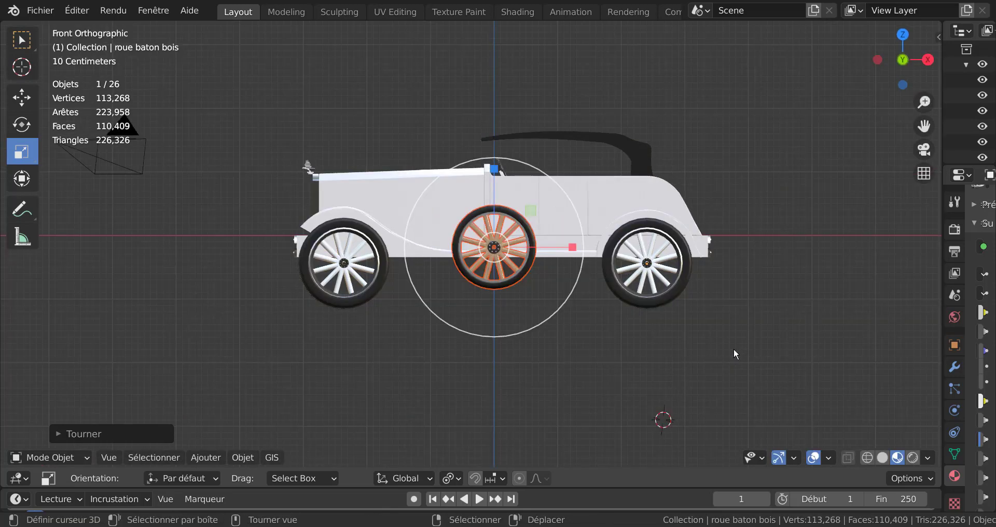
scroll(661, 330, "up", 2)
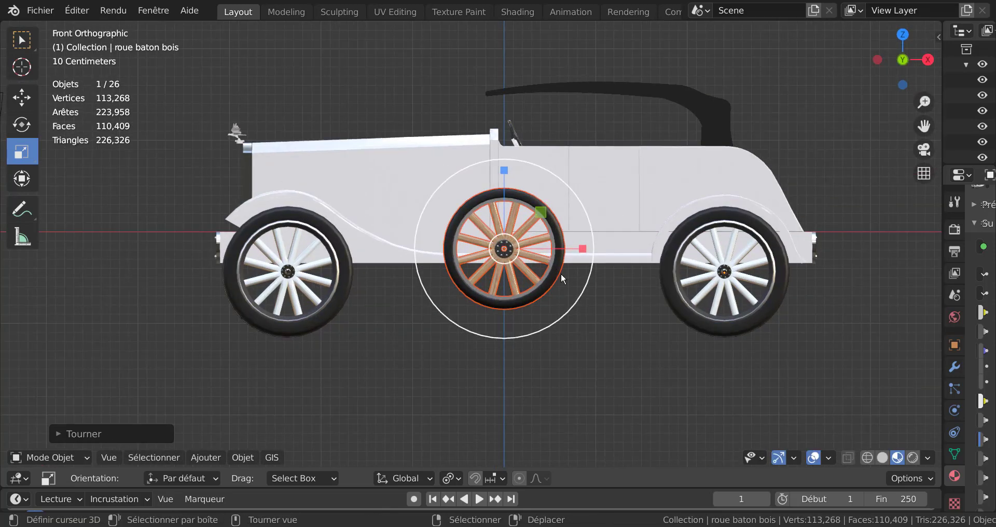
key("g")
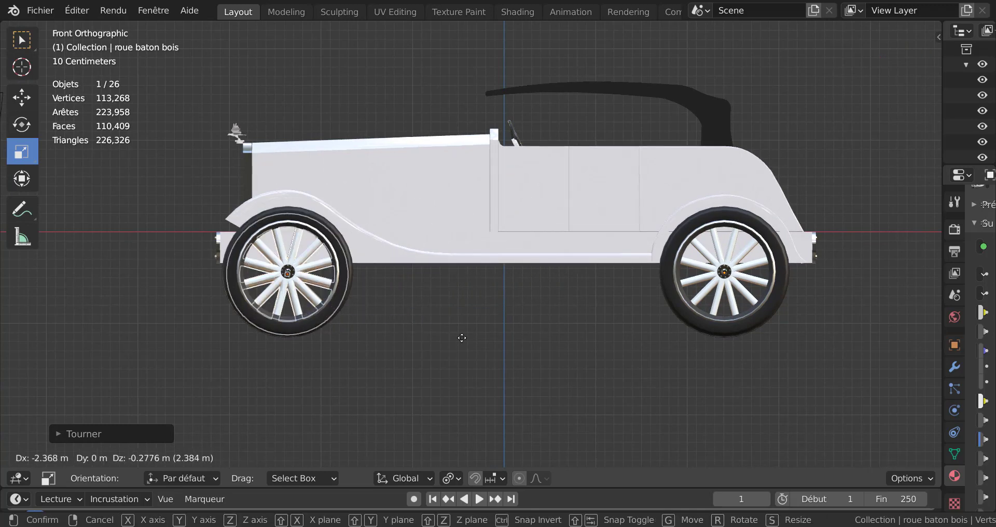
key("Escape")
Delete the car's old white-spoked wheels and the old wooden-spoked wheels
left_click(319, 309)
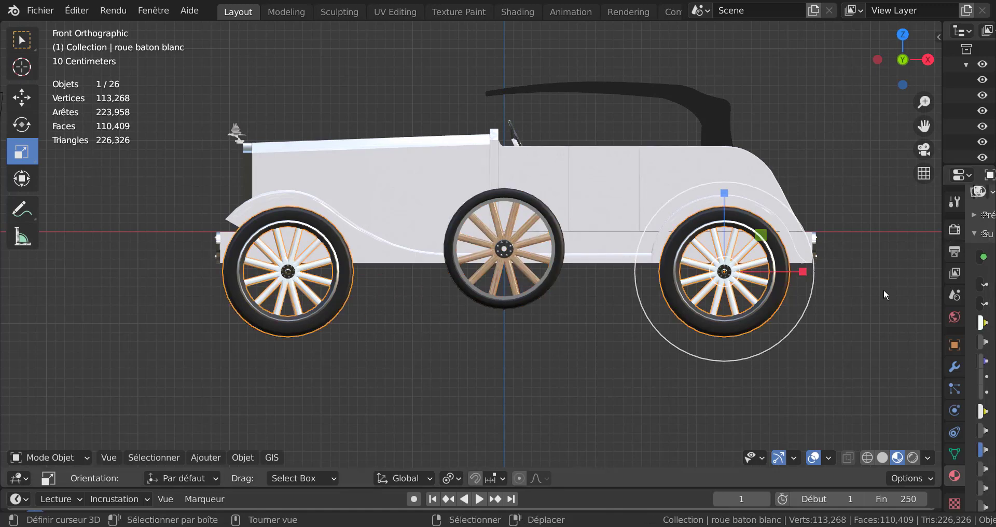
key("g")
key("Escape")
key("Delete")
left_click(755, 318)
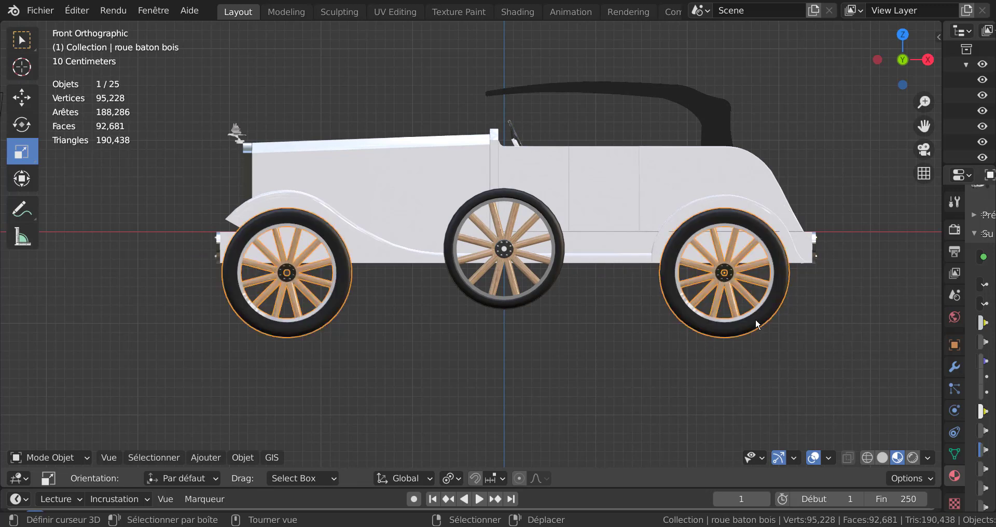
key("Delete")
Move the new wheel about 2.3 m along negative X and 0.3 m down to the front fender, and scale it up about 1.1 times
left_click(564, 260)
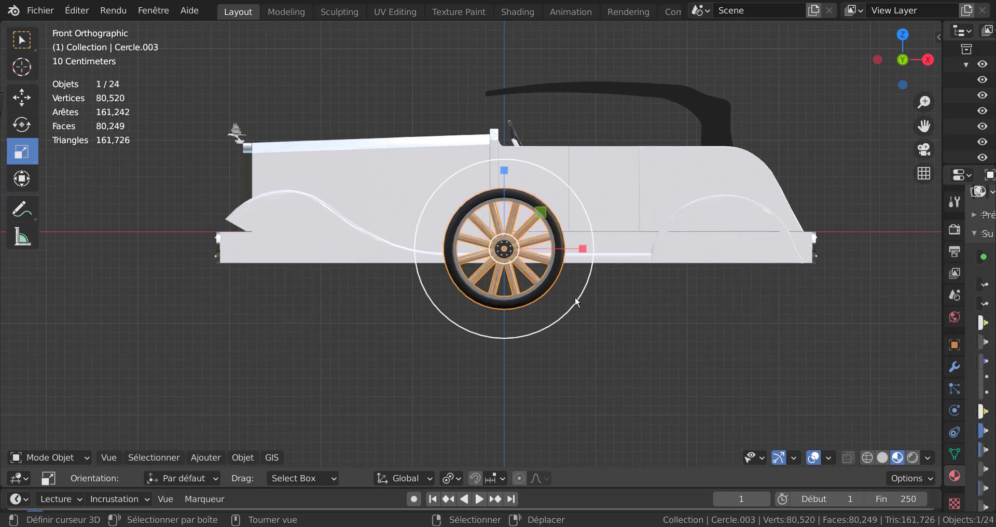
key("g")
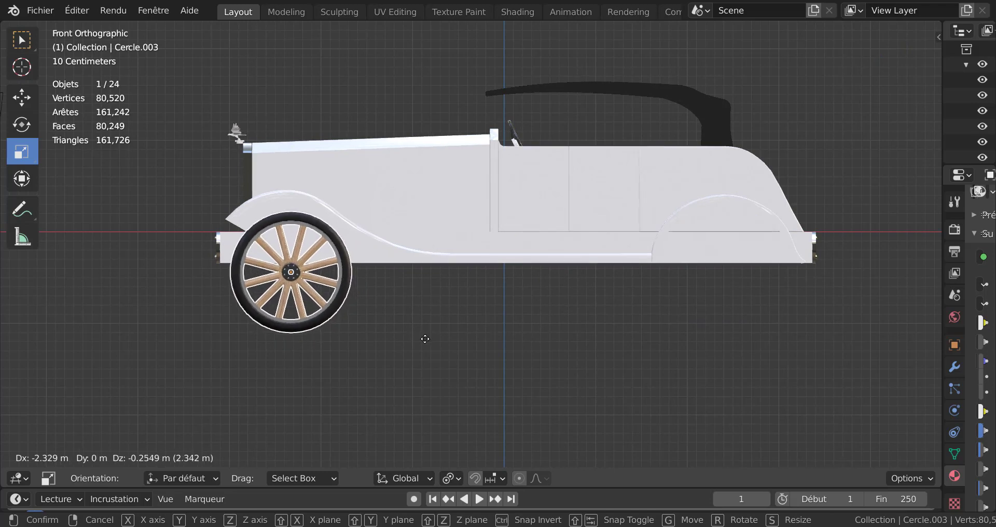
left_click(424, 349)
key("s")
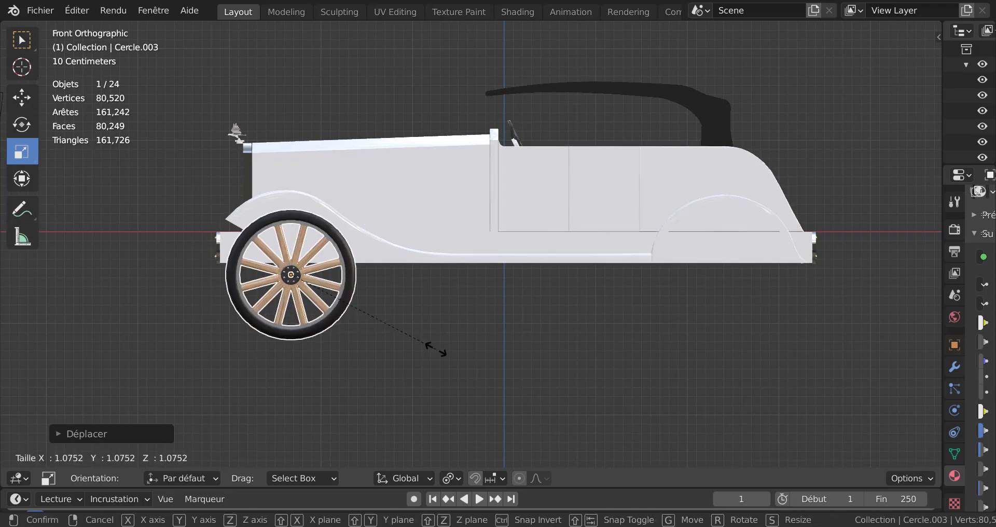
left_click(440, 350)
Switch to solid shading and fine-tune the wheel's position under the front fender arch in the front view
middle_click_drag(440, 350, 553, 372)
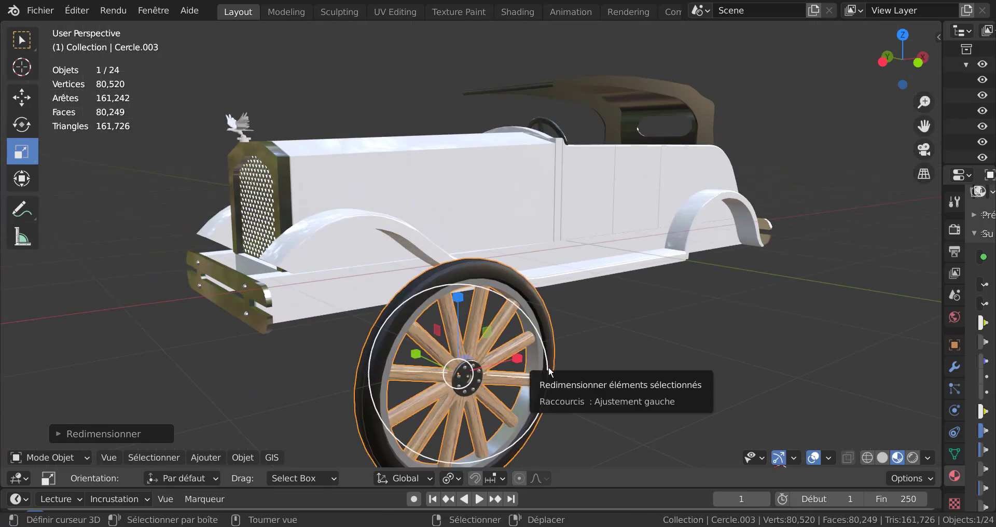
key("KP_1")
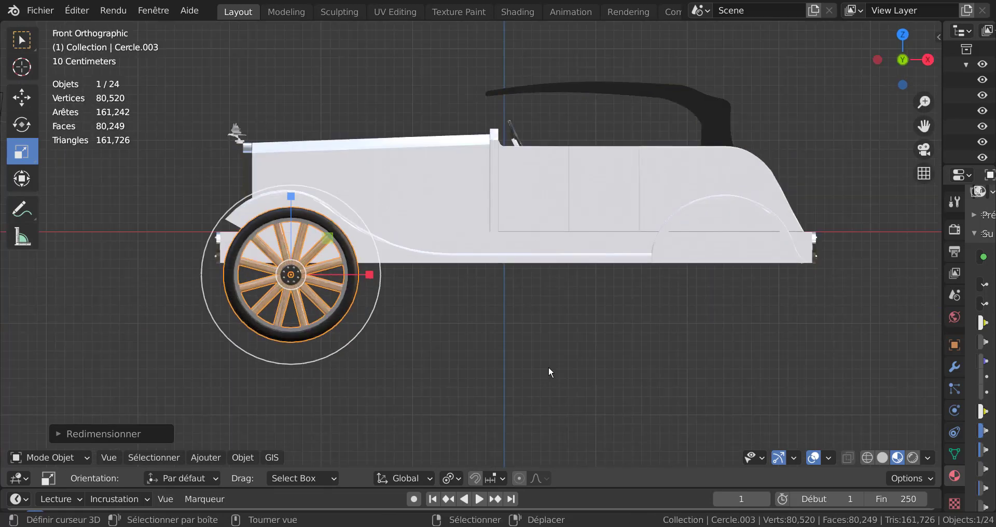
left_click(883, 458)
scroll(532, 325, "up", 2)
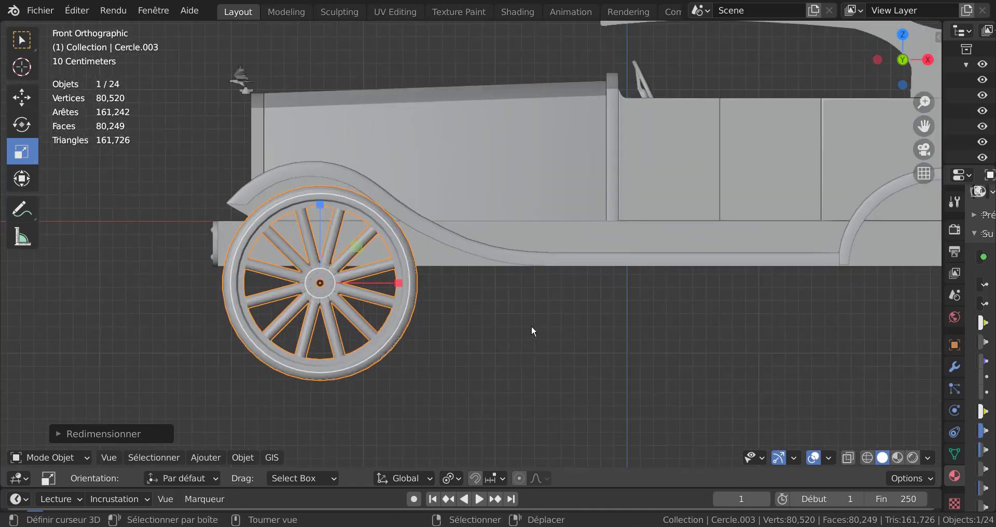
scroll(478, 347, "up", 1)
key("g")
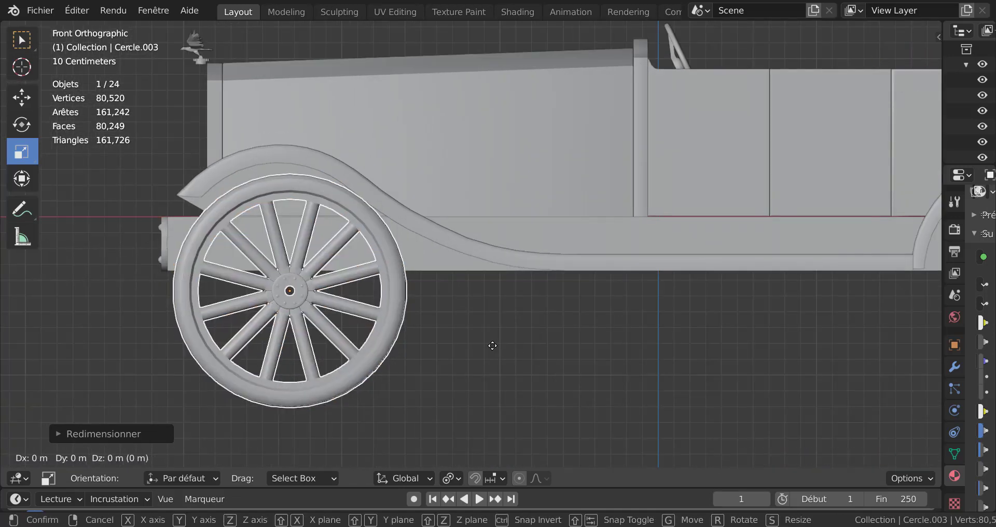
left_click(422, 322)
scroll(425, 329, "down", 3)
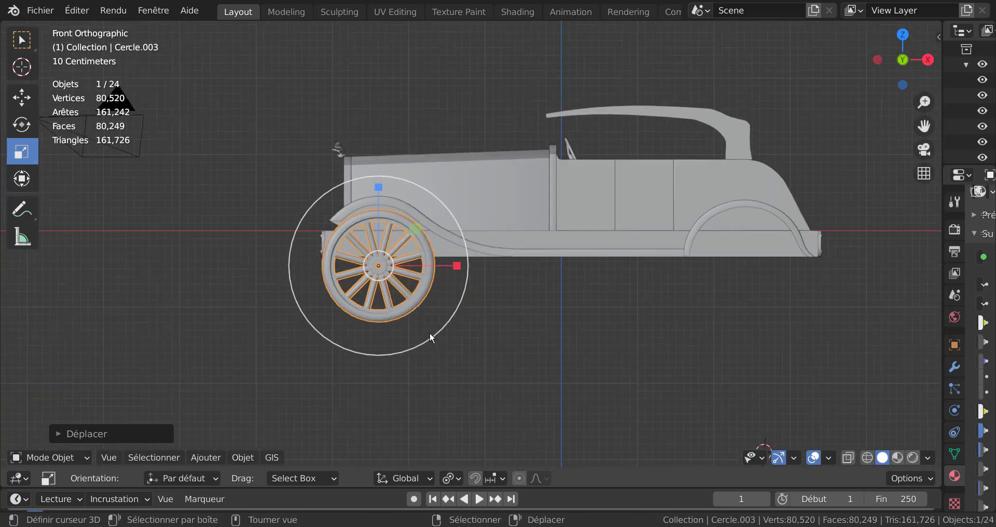
Move the wheel about 1.28 m along Y in the top view so it sits beneath the near front fender
key("KP_7")
scroll(441, 342, "down", 2)
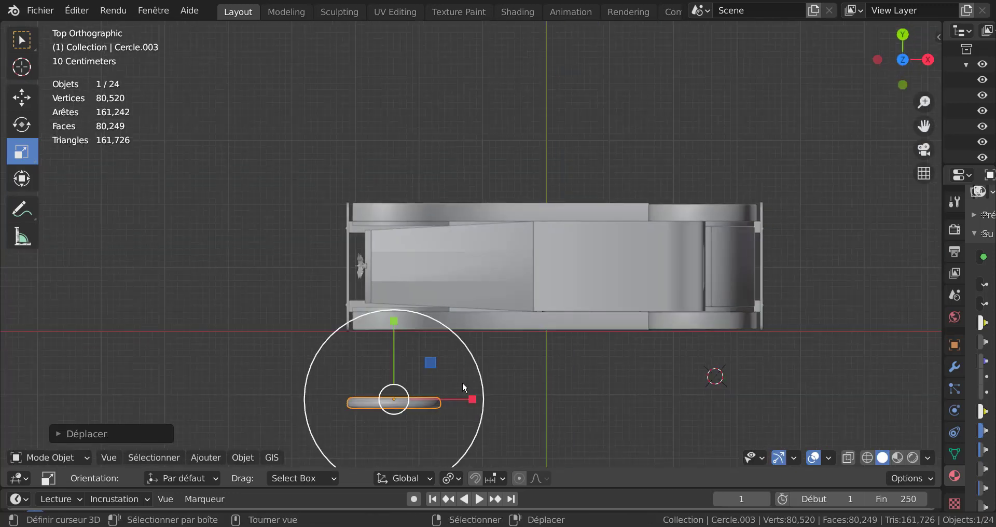
key("g")
key("y")
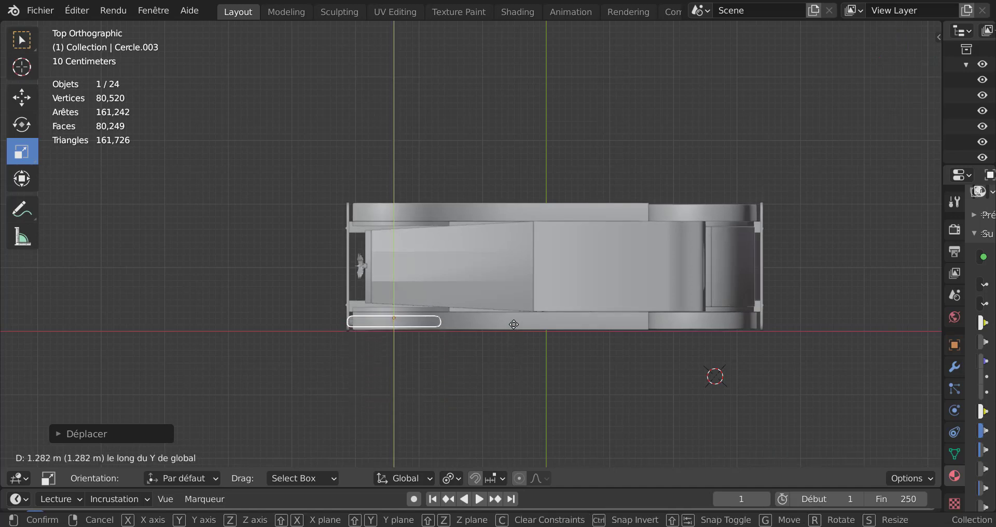
left_click(514, 322)
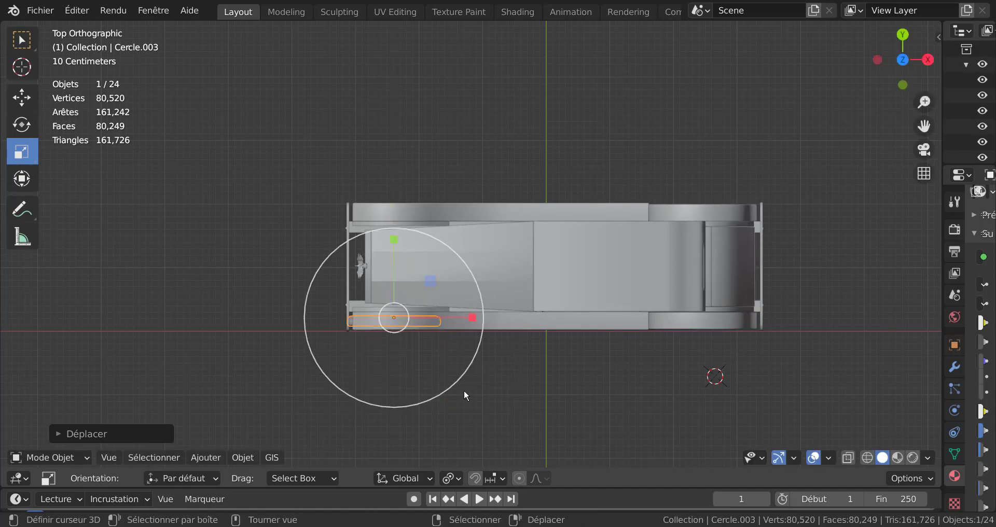
Duplicate the front wheel and move the copy about 1.7 m along Y beneath the opposite front fender
scroll(463, 390, "up", 1)
key("shift+d")
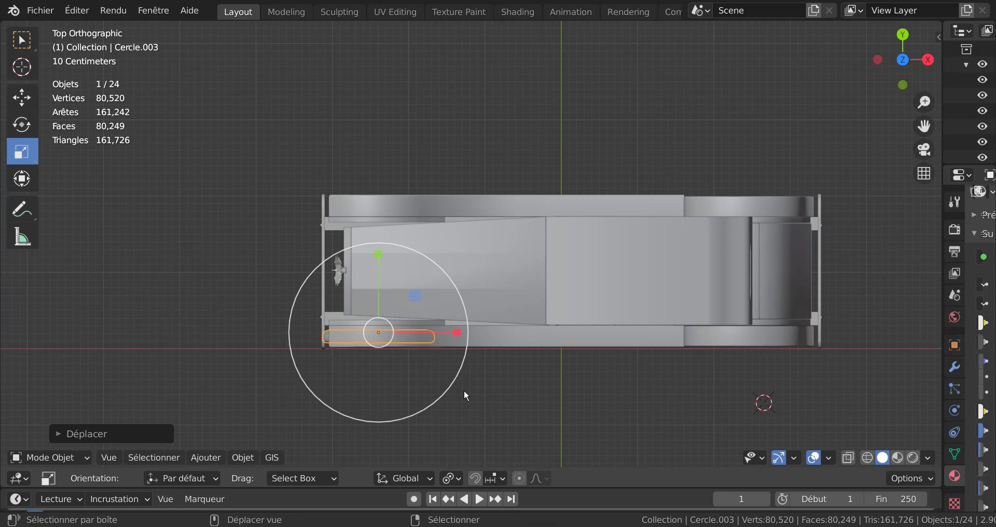
right_click(464, 390)
key("g")
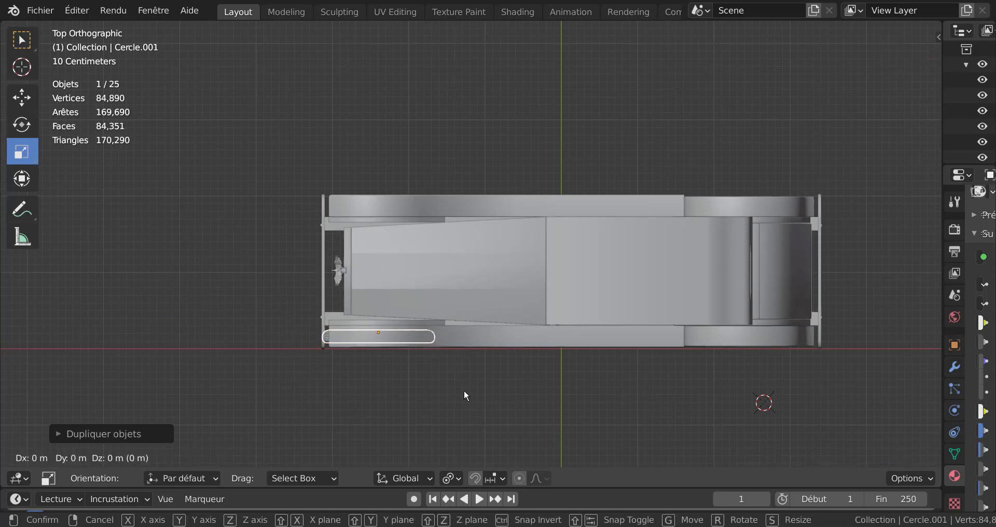
key("y")
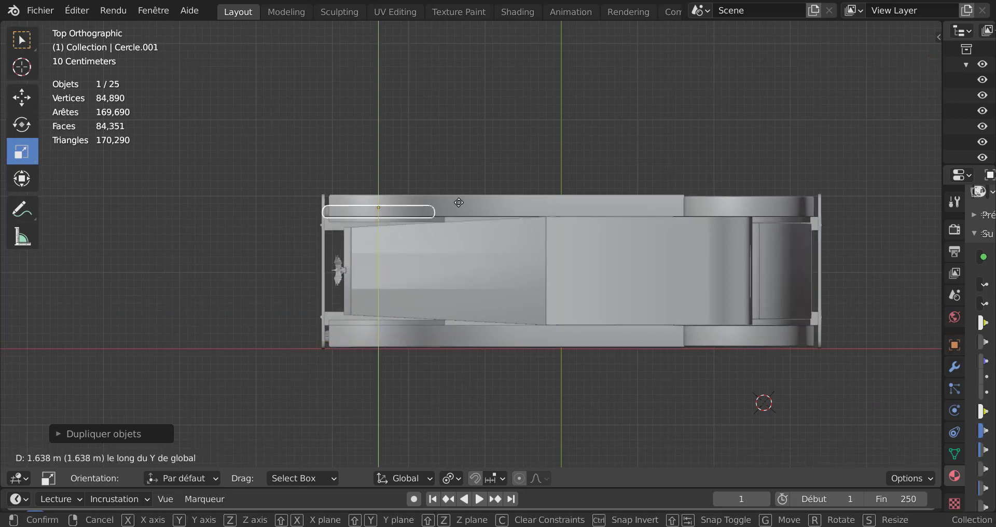
left_click(455, 166)
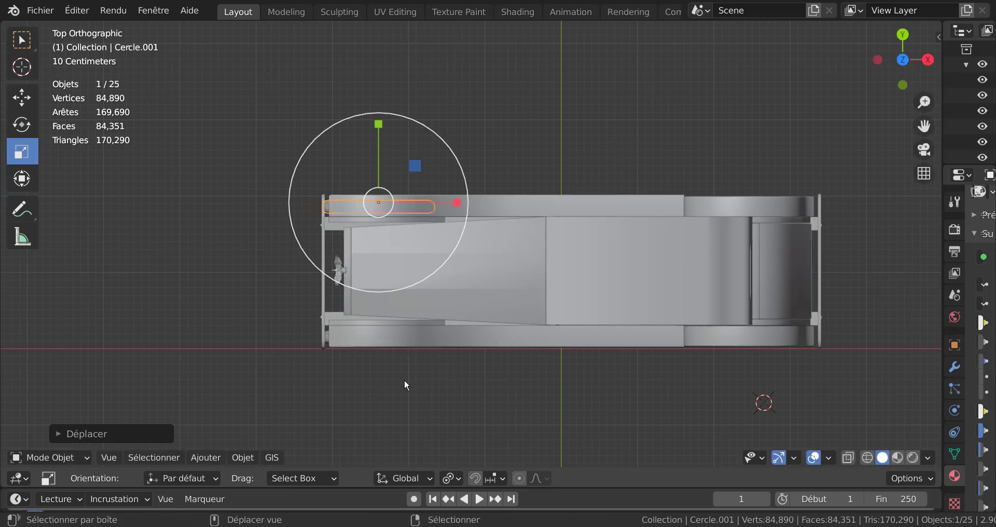
Select both front wheels, duplicate them and move the copies about 4.79 m along X beneath the rear fenders
middle_click_drag(403, 379, 499, 409)
left_click(428, 370, "shift")
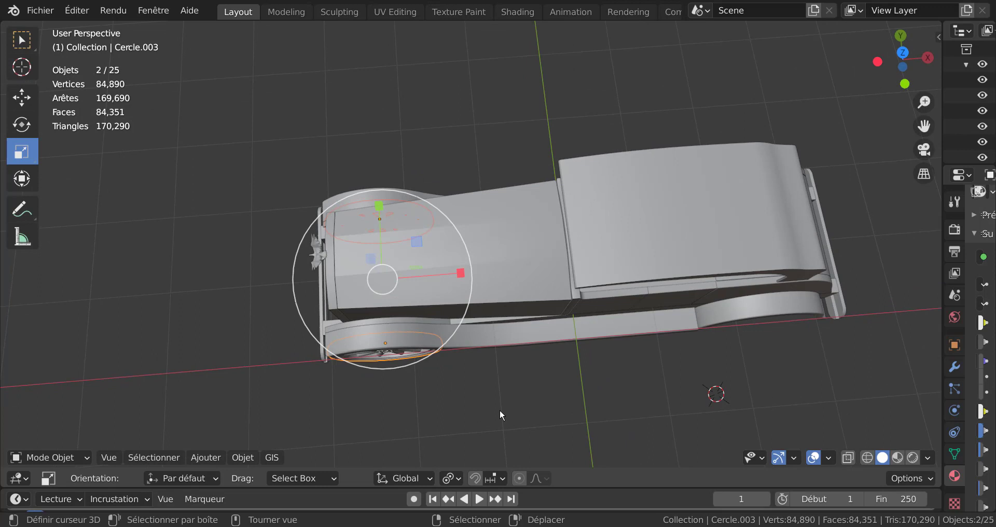
key("KP_7")
key("shift+d")
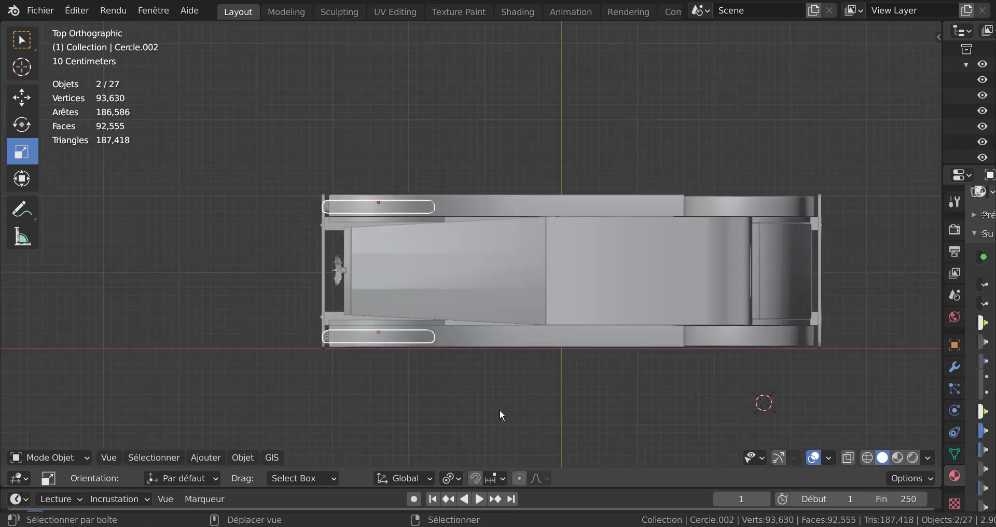
key("Escape")
scroll(500, 409, "down", 1)
scroll(489, 375, "down", 1)
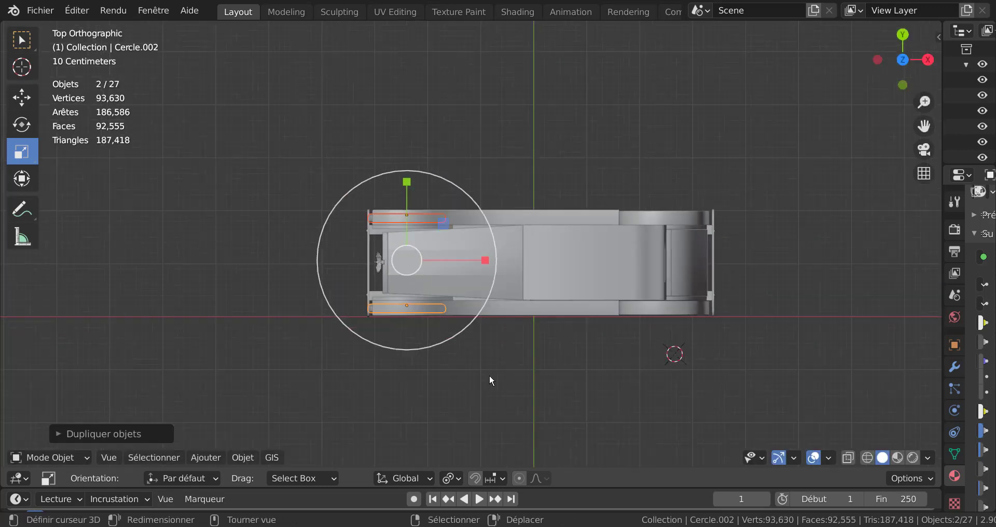
key("g")
key("x")
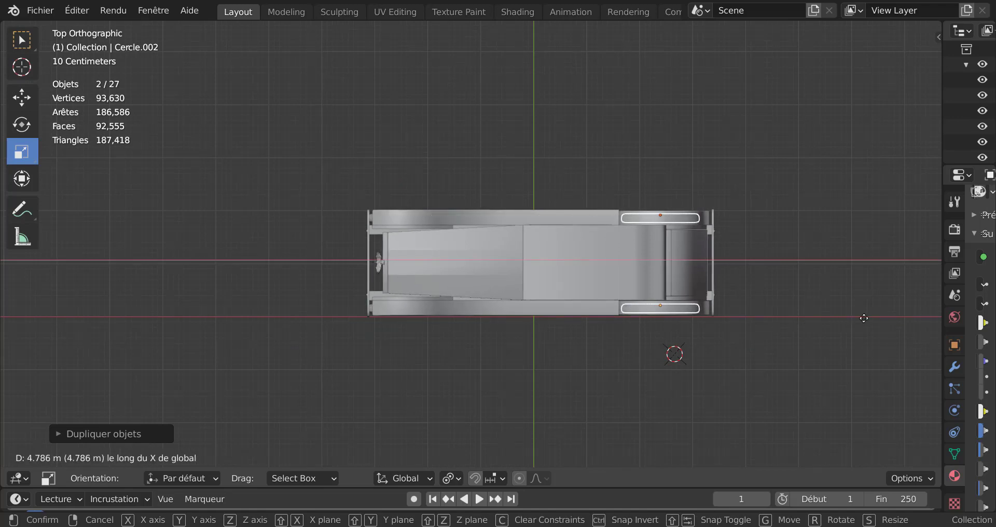
left_click(848, 343)
Nudge the two rear wheels about 0.02 m along X to centre them under the rear fenders, and deselect them
middle_click_drag(847, 342, 645, 247)
scroll(657, 258, "up", 8)
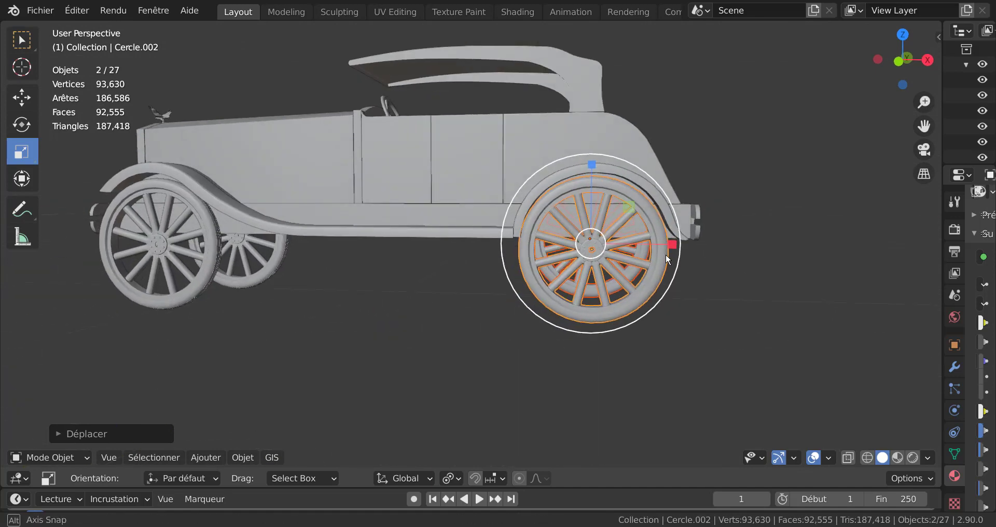
scroll(525, 352, "down", 3)
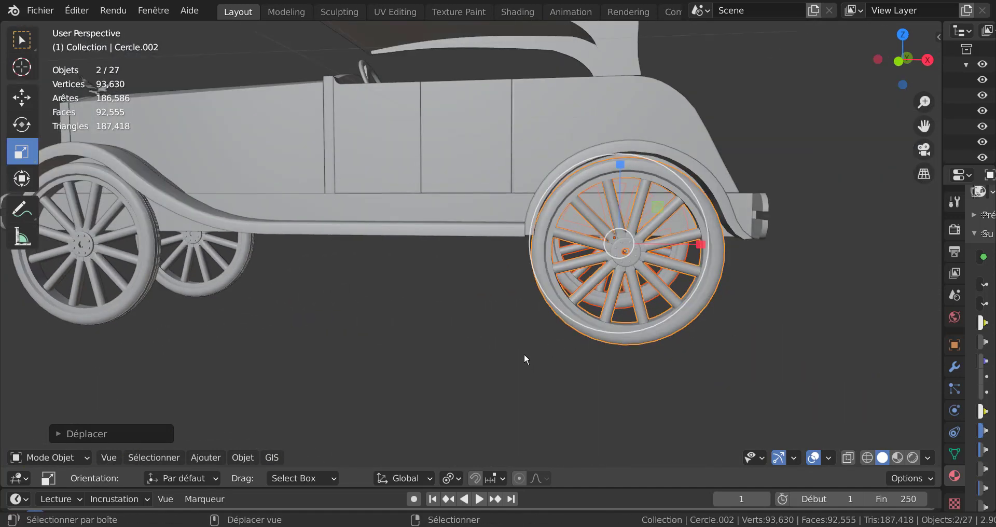
middle_click_drag(524, 353, 454, 369, "shift")
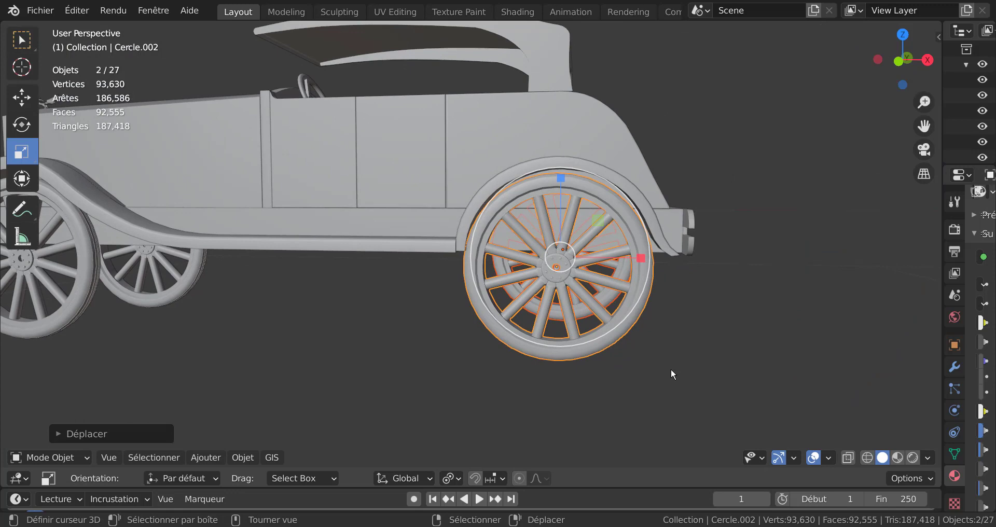
key("g")
key("x")
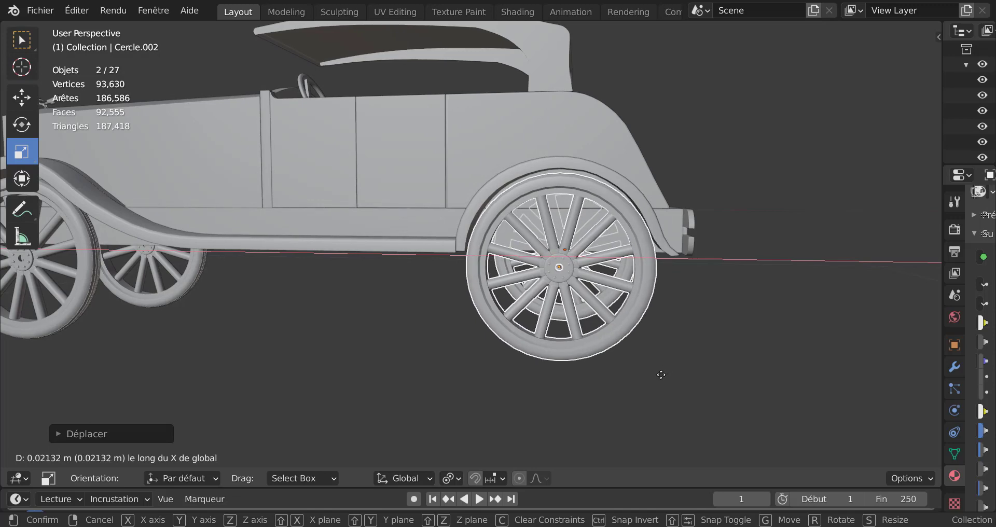
left_click(663, 349)
middle_click_drag(663, 349, 702, 343)
left_click(702, 343)
key("Tab")
key("Tab")
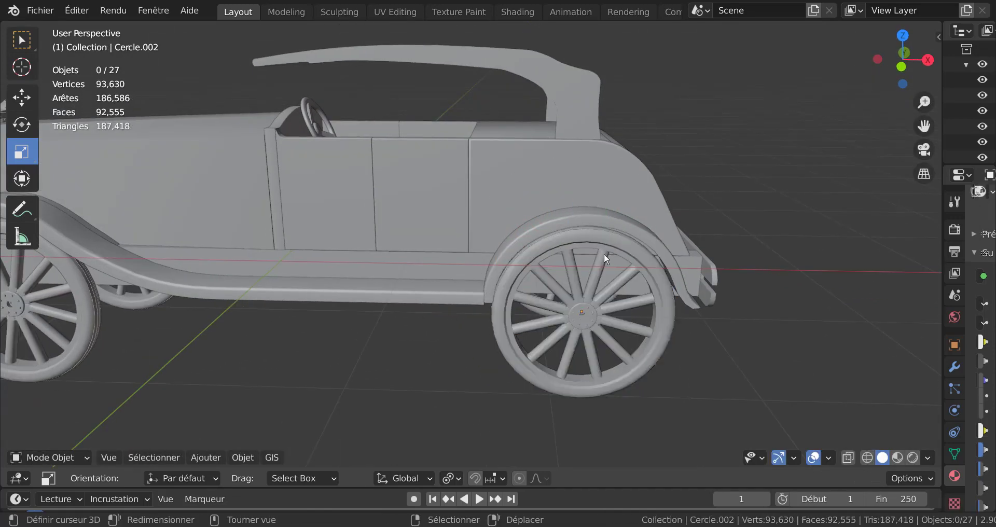
Select all four wheels and join them into a single object
middle_click_drag(538, 285, 568, 184)
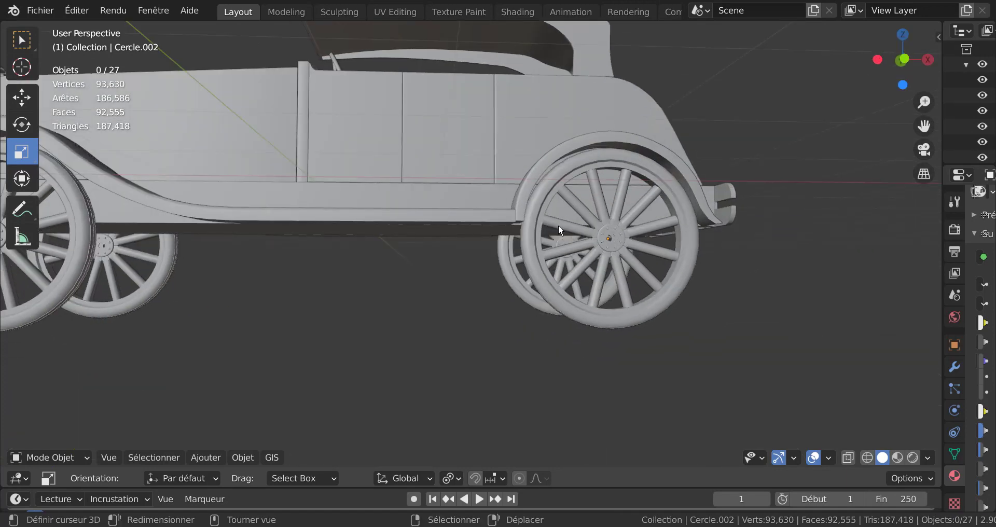
middle_click_drag(558, 225, 482, 307)
middle_click_drag(434, 326, 550, 329, "shift")
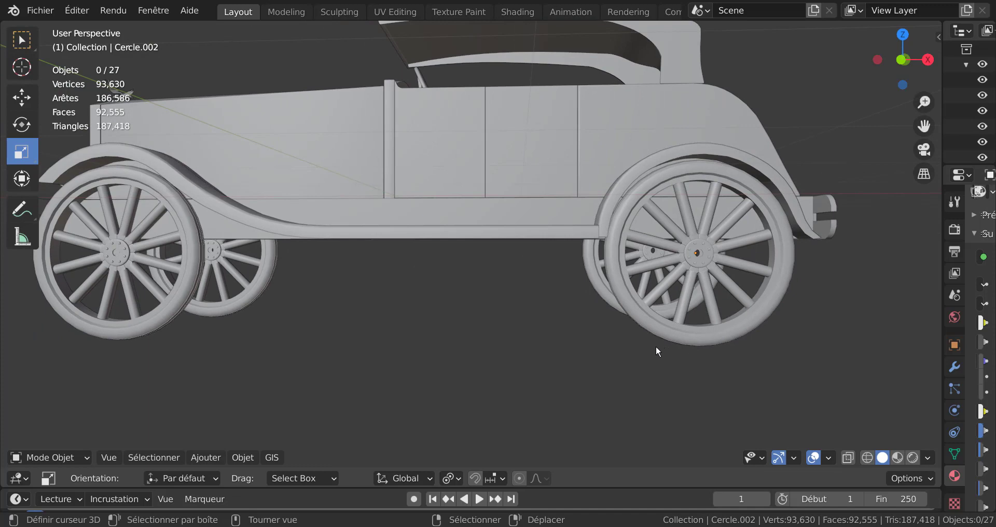
middle_click_drag(655, 347, 612, 300)
left_click(642, 327)
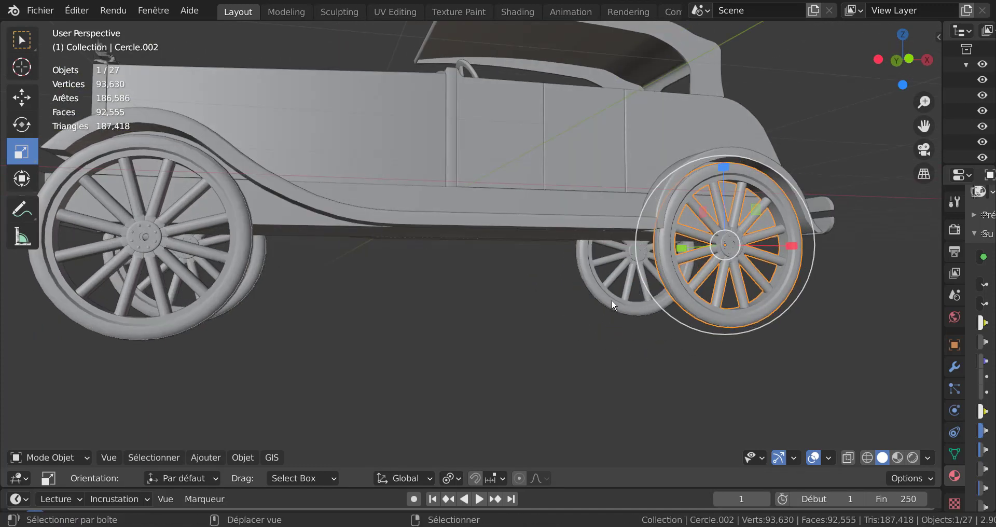
left_click(611, 300, "shift")
left_click(209, 294, "shift")
left_click(257, 298, "shift")
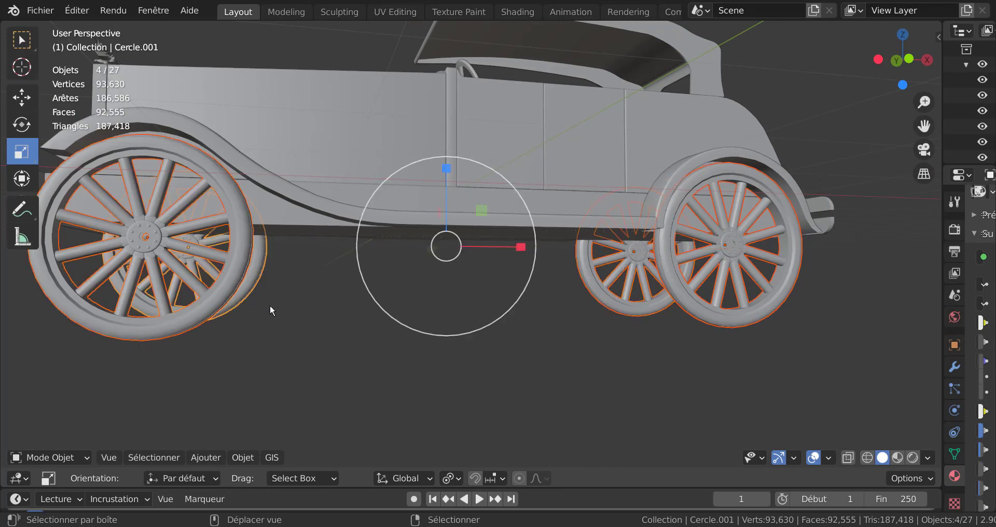
scroll(269, 310, "down", 3)
middle_click_drag(455, 351, 504, 403)
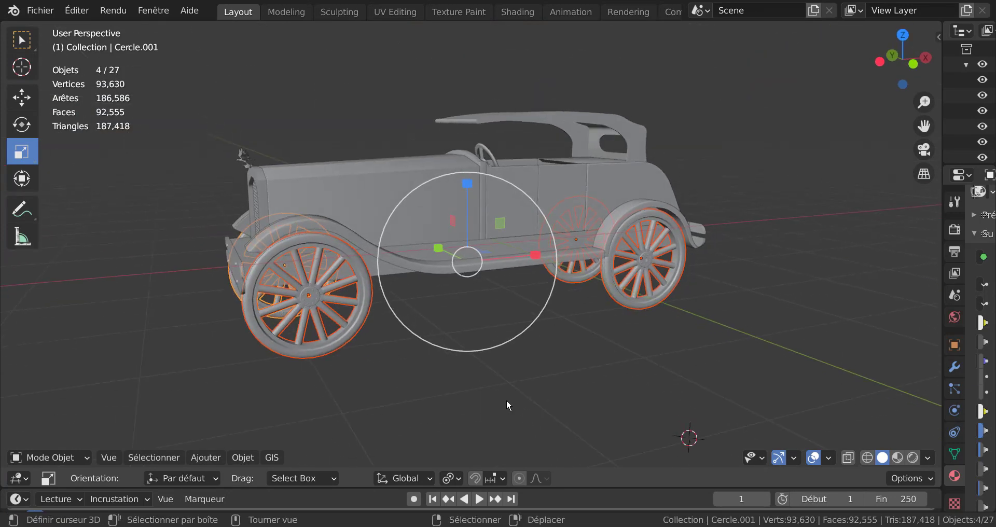
key("ctrl+j")
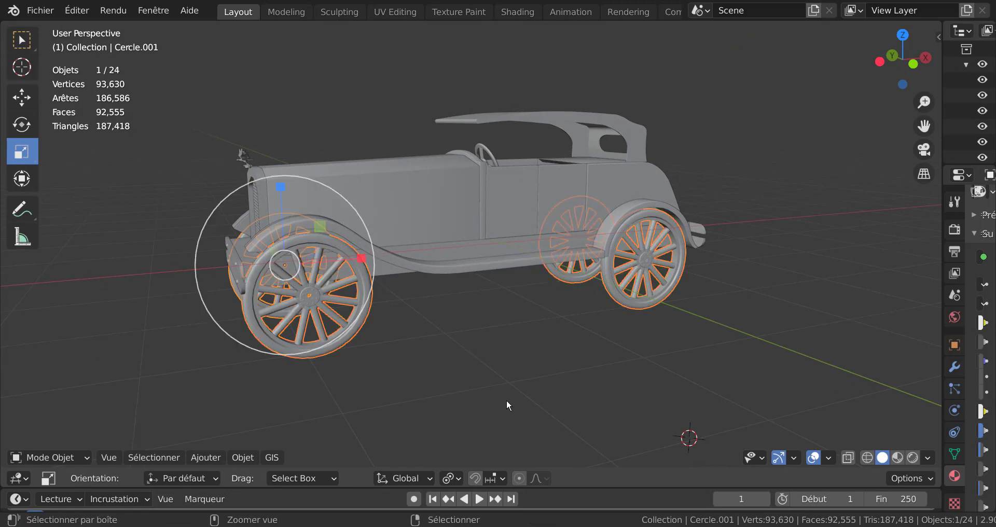
right_click(506, 400, "shift")
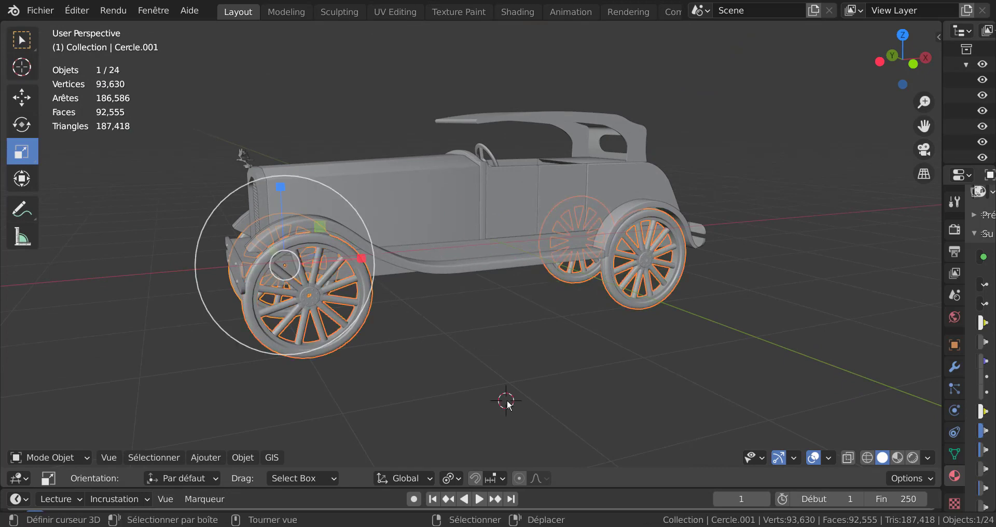
Scale all the geometry of the joined wheels to about 0.98 in Edit Mode, using Individual Origins as the pivot point
key("Tab")
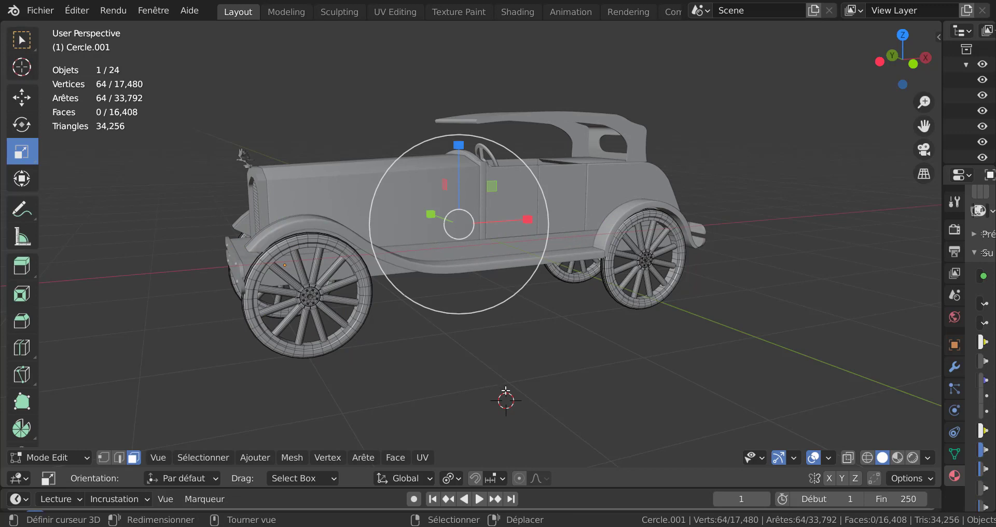
key("a")
left_click(450, 478)
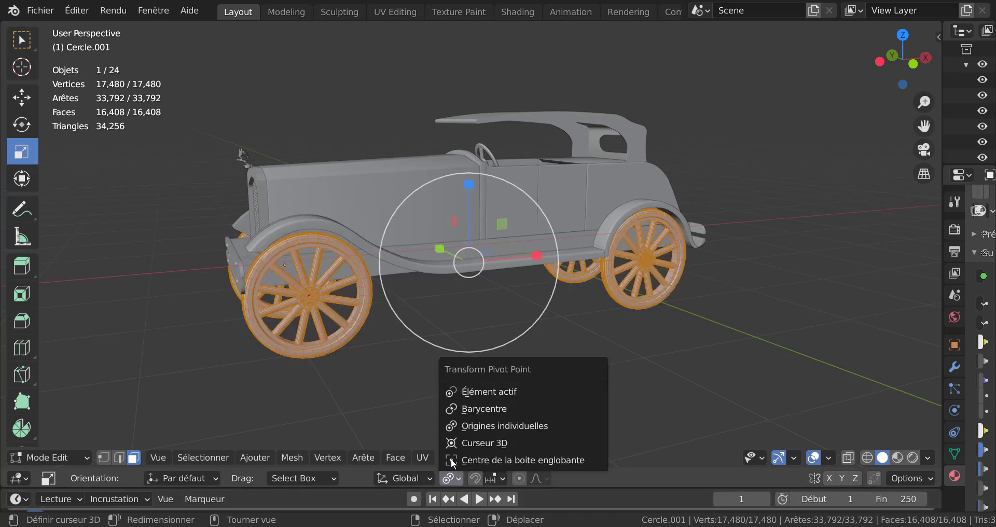
left_click(493, 426)
middle_click_drag(592, 395, 529, 405)
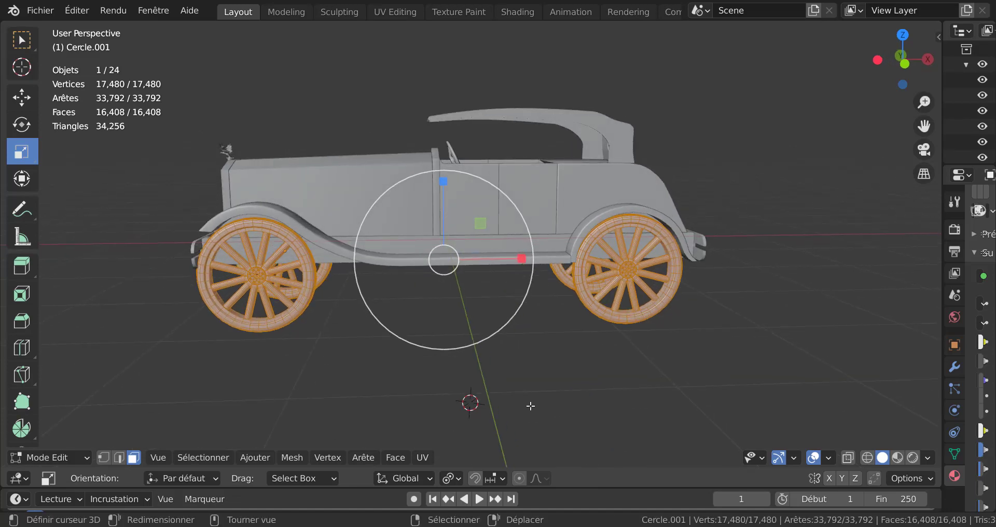
key("KP_1")
scroll(530, 406, "up", 3)
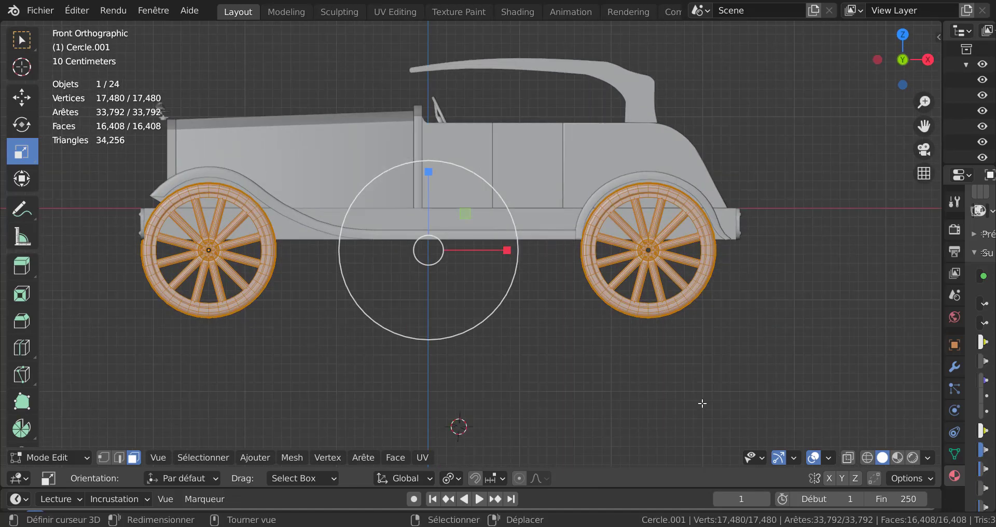
middle_click_drag(701, 407, 515, 435, "shift")
scroll(515, 436, "up", 5)
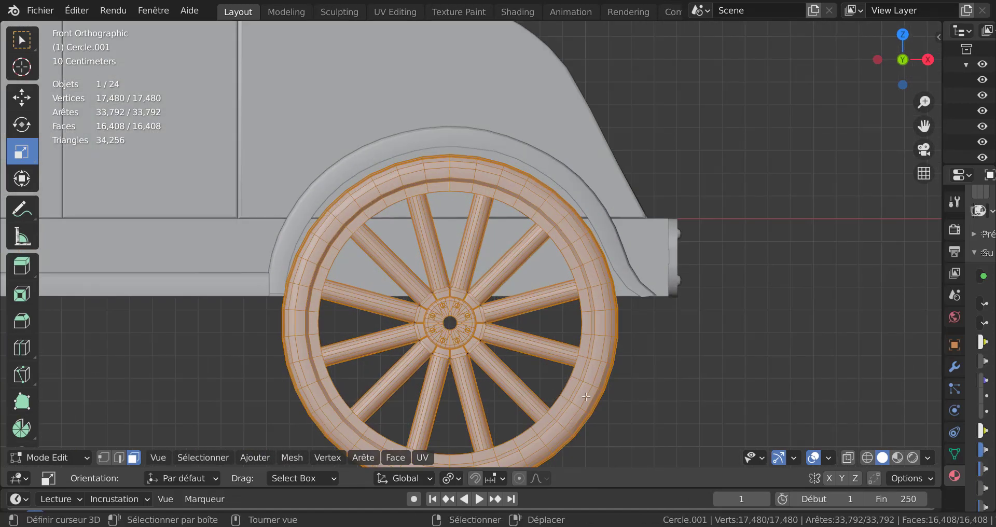
key("s")
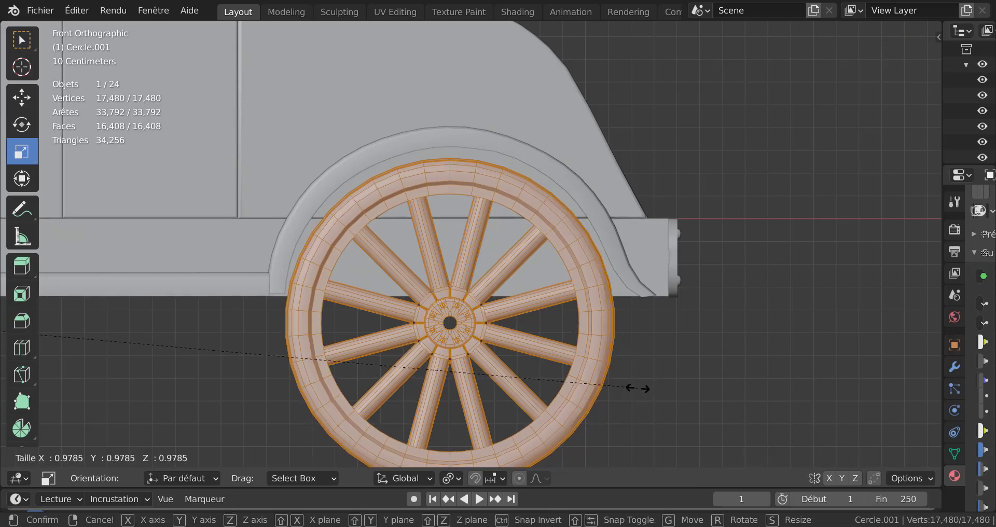
left_click(637, 388)
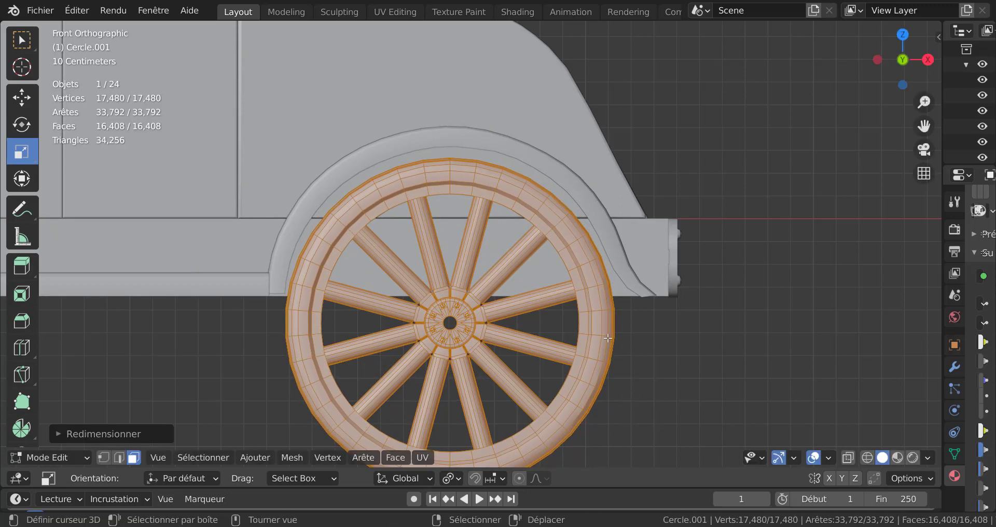
key("Tab")
Scale the rear fender slightly down in height in Object Mode so its arch sits closer to the wheel
left_click(473, 138)
key("Tab")
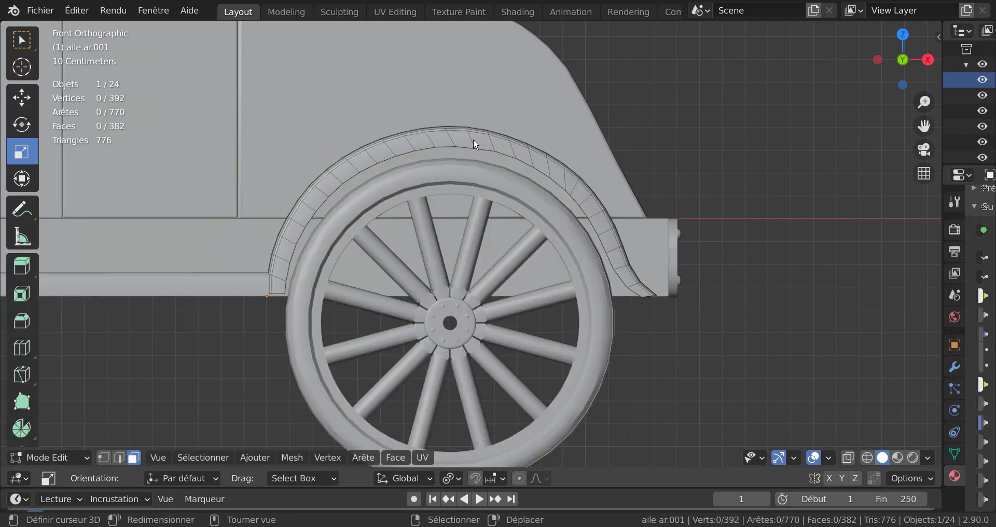
scroll(613, 267, "down", 1)
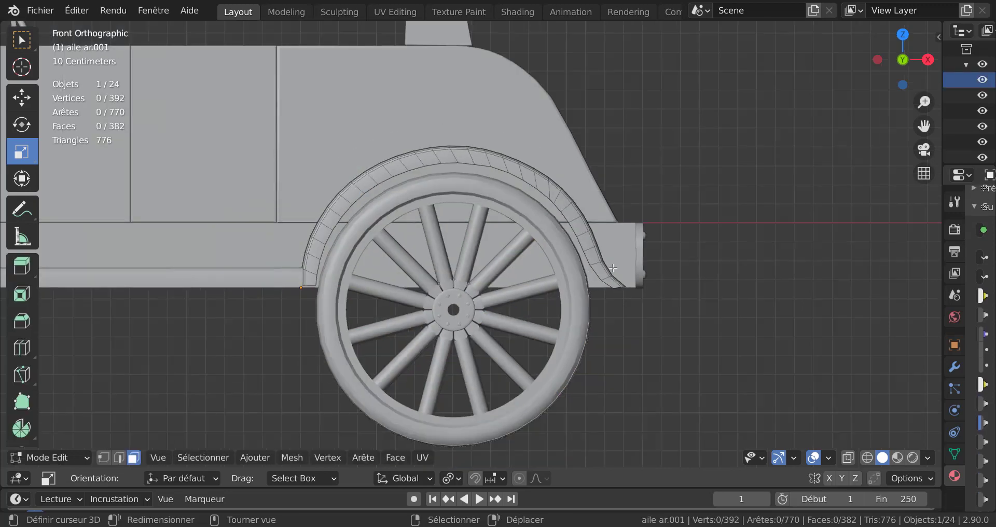
scroll(619, 291, "up", 1)
key("Tab")
key("Tab")
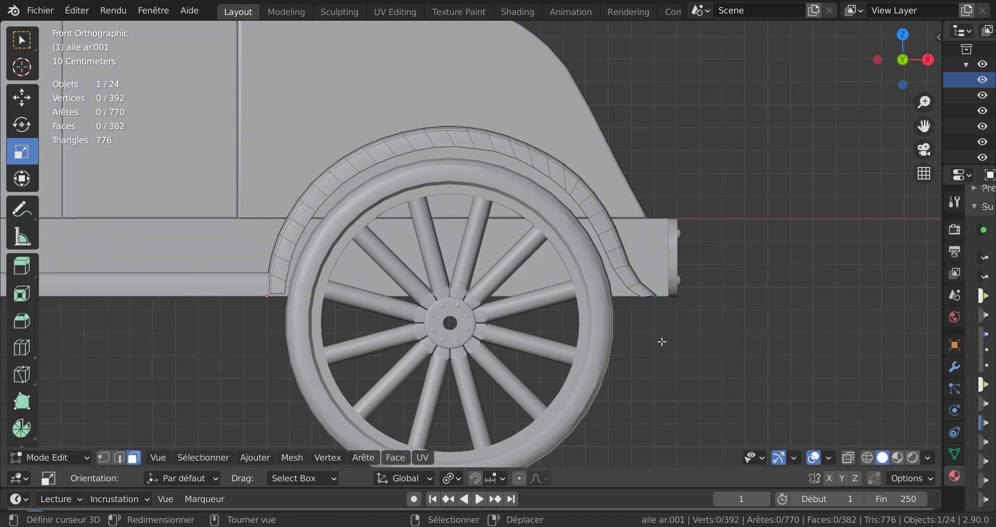
key("q")
left_click(532, 159)
key("Tab")
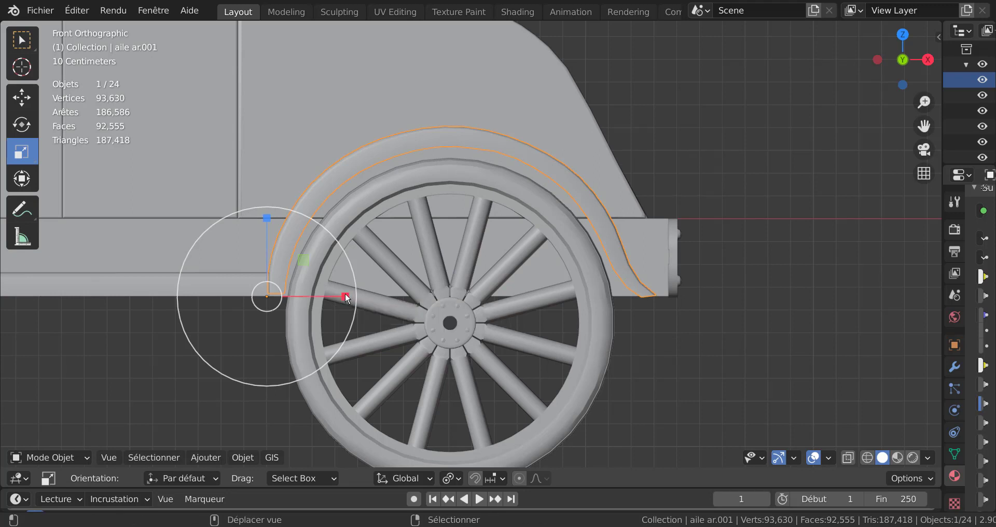
left_click_drag(344, 293, 328, 293, "shift")
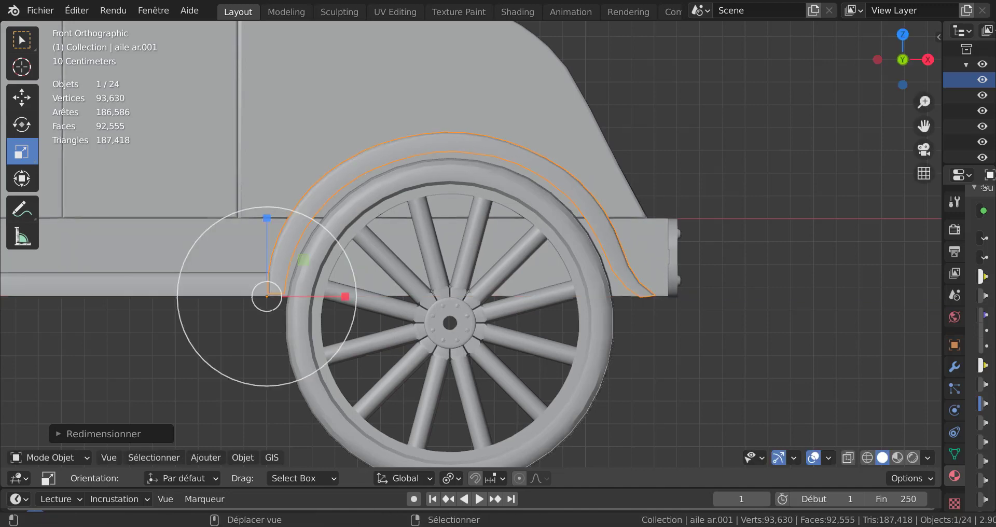
Deselect everything and examine the car's wheels and fenders in Material Preview and Rendered shading
key("Tab")
scroll(665, 332, "down", 1)
mouse_move(666, 332)
middle_mouse_down()
mouse_move(685, 312)
mouse_move(667, 337)
middle_mouse_up()
key("alt+a")
scroll(686, 312, "down", 4)
key("Tab")
key("alt+a")
scroll(665, 332, "down", 3)
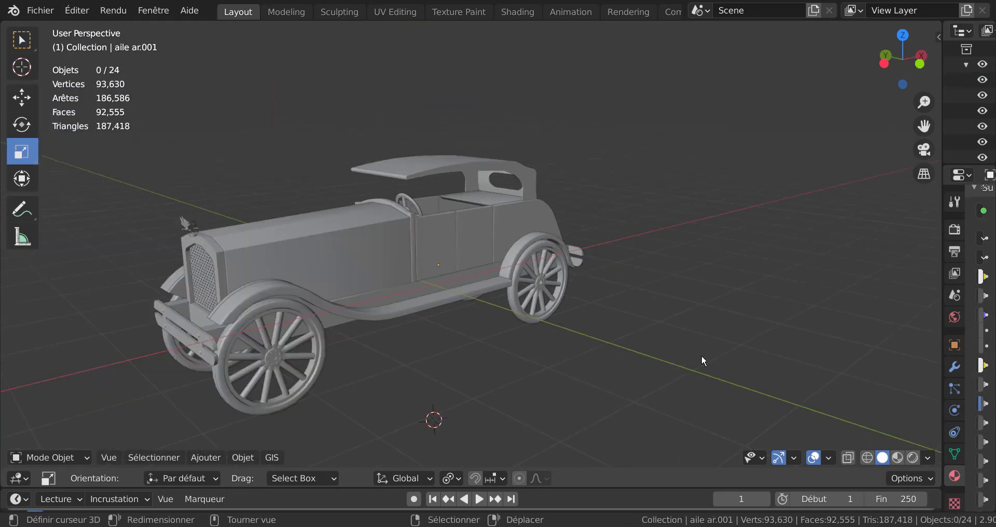
left_click(896, 458)
mouse_move(623, 350)
middle_mouse_down()
mouse_move(600, 356)
mouse_move(612, 352)
middle_mouse_up()
scroll(560, 352, "up", 3)
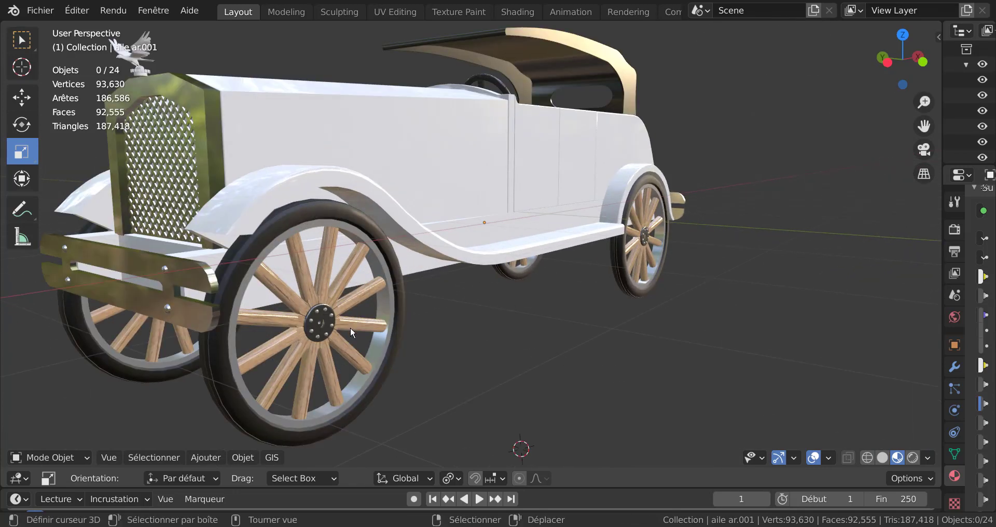
left_click(912, 458)
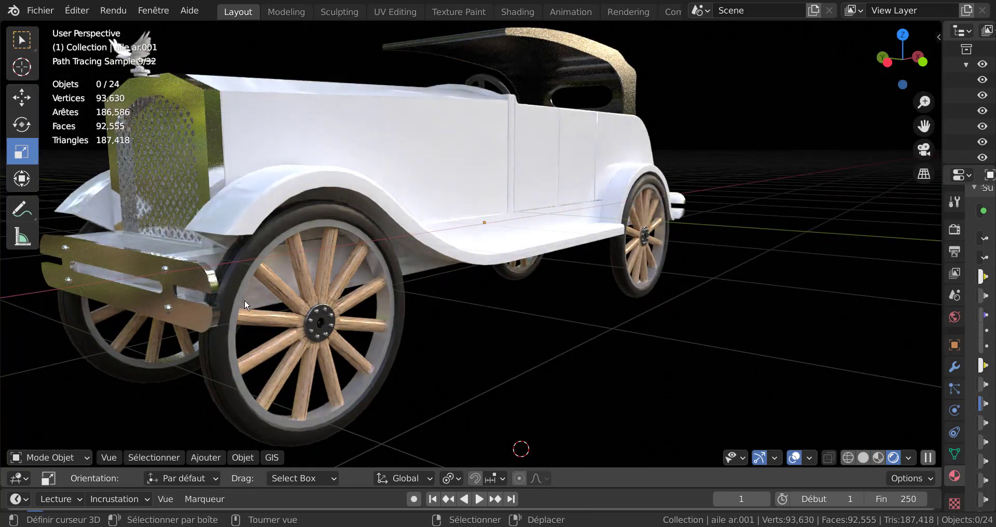
middle_click_drag(412, 363, 484, 328)
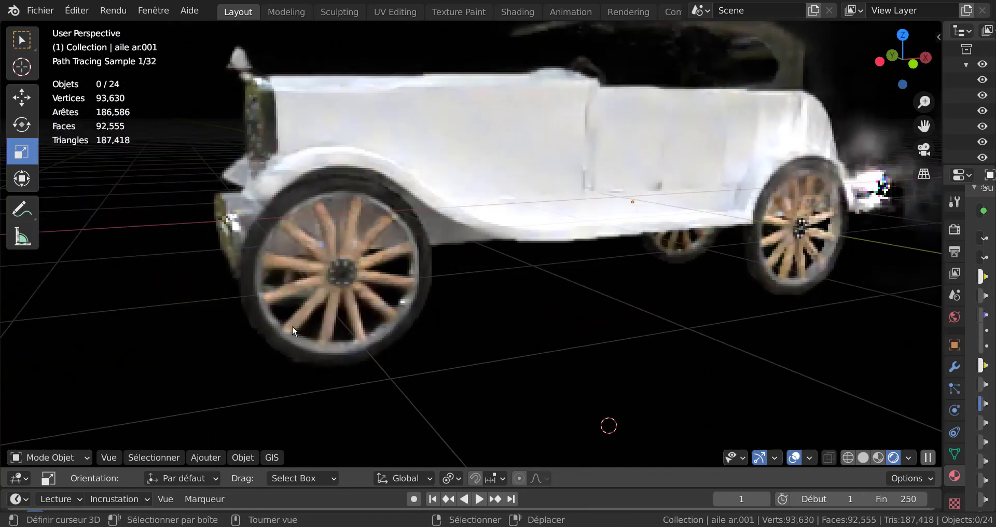
scroll(232, 260, "up", 1)
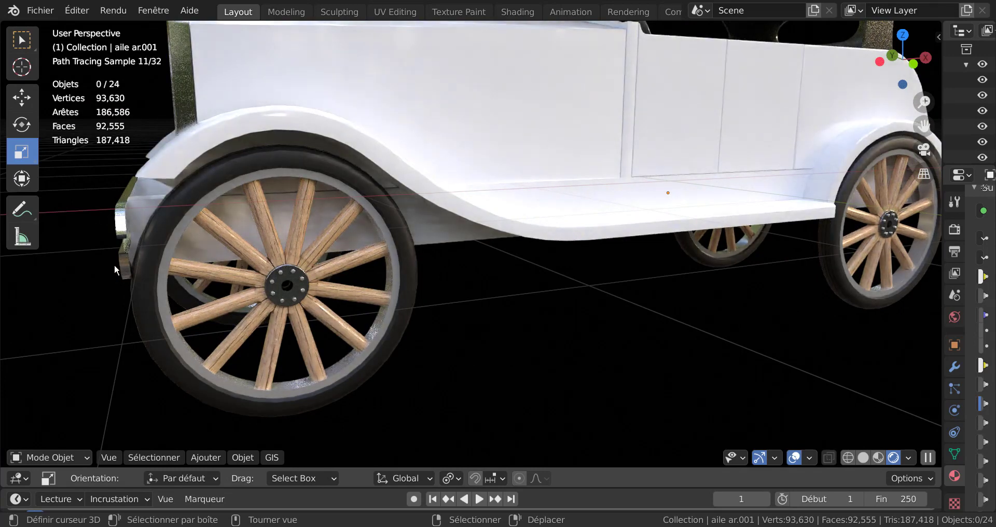
In Edit Mode of the joined wheels, select all linked geometry of both front tyres, using Solid shading
left_click(393, 251)
middle_click_drag(461, 351, 457, 329)
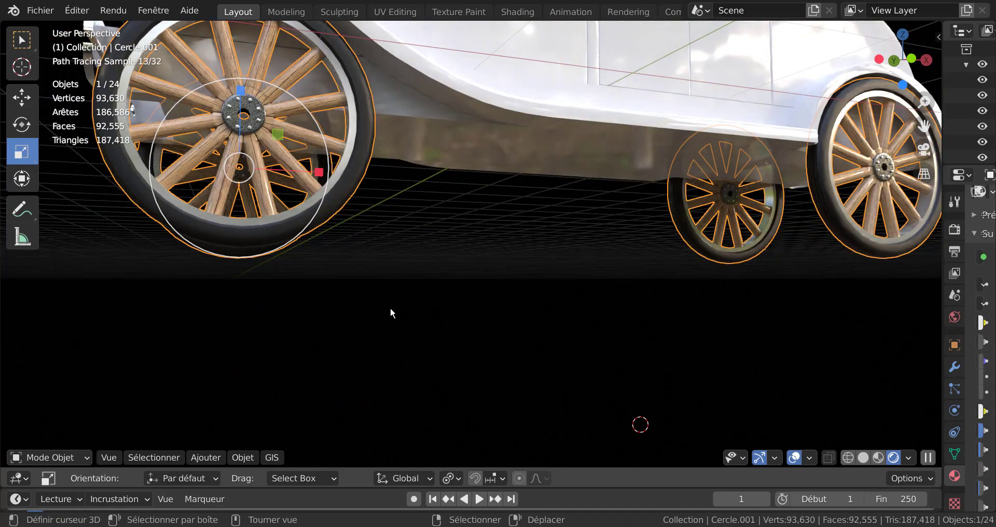
key("Tab")
key("g")
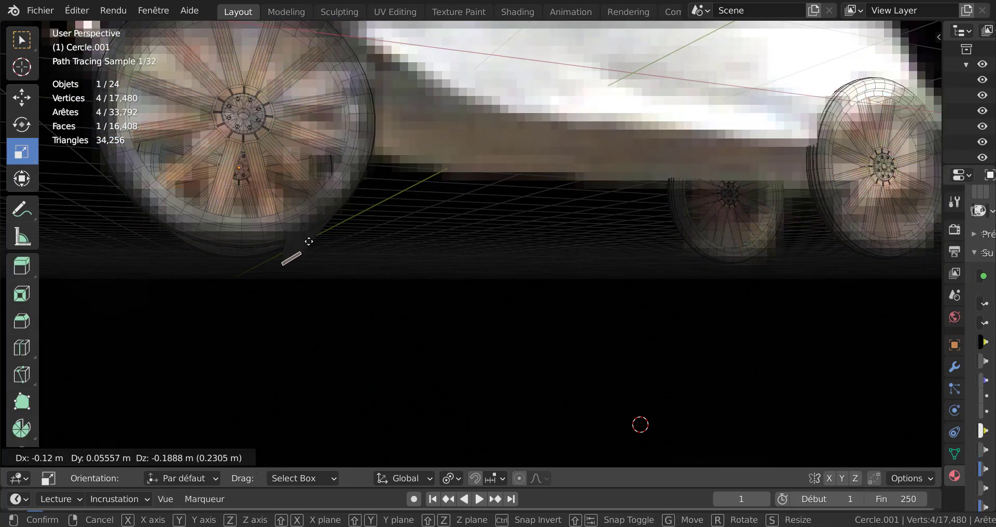
left_click(309, 241)
middle_click_drag(309, 241, 292, 151)
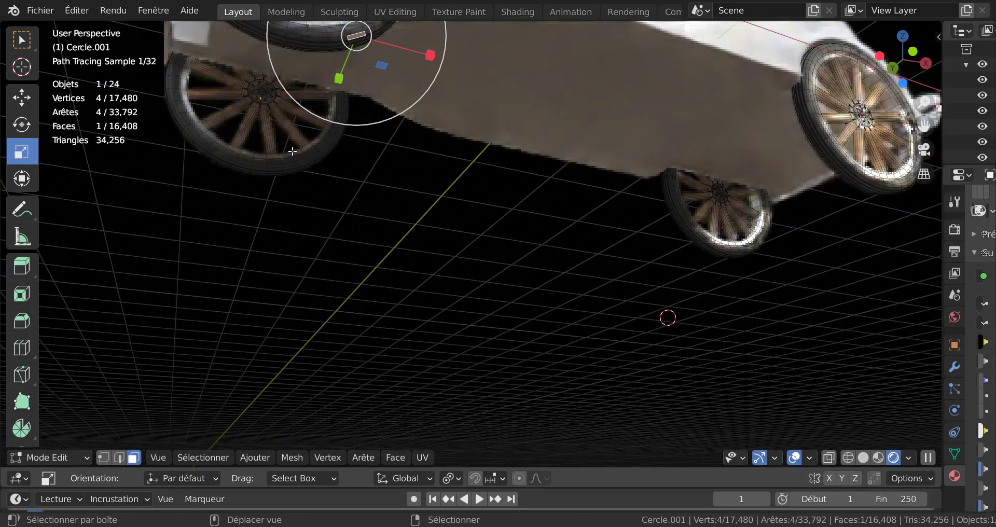
left_click(292, 151, "shift")
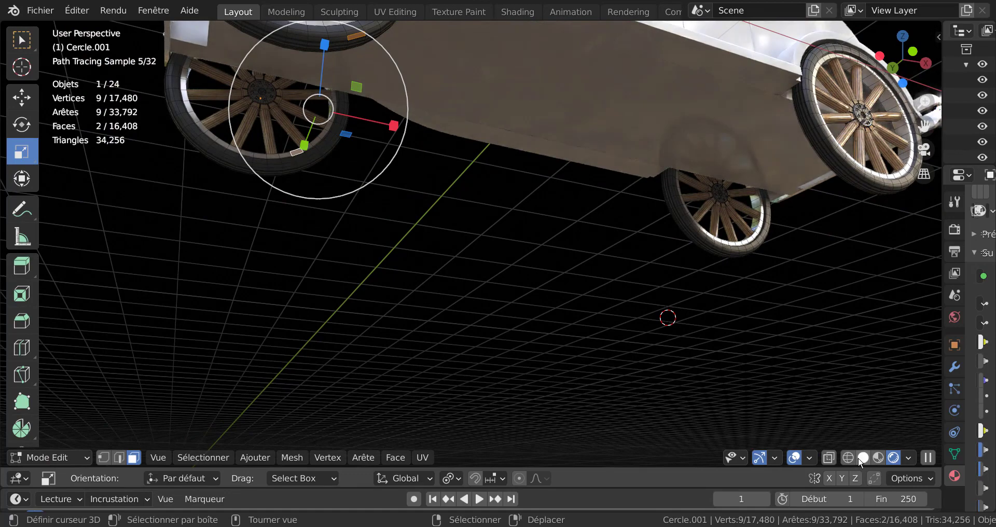
left_click(859, 460)
middle_click_drag(515, 322, 503, 354)
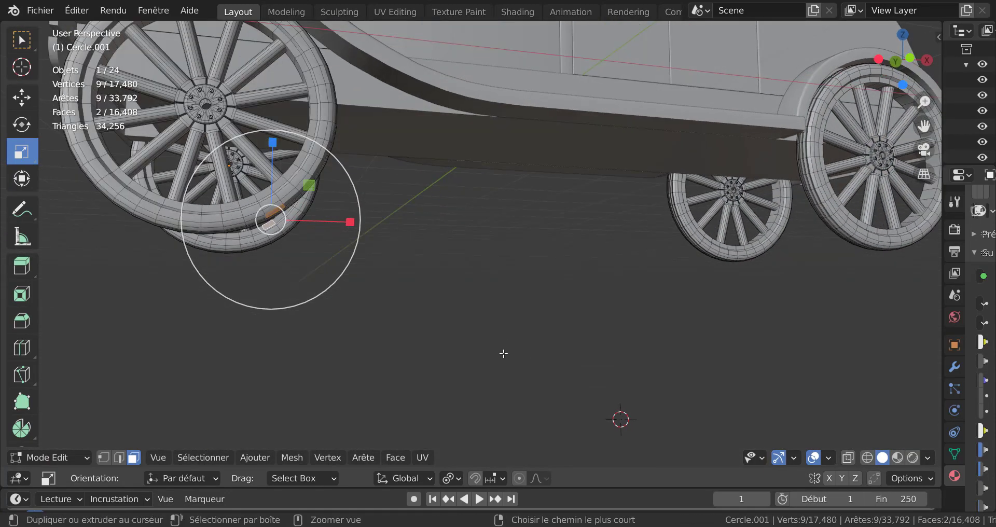
key("ctrl+l")
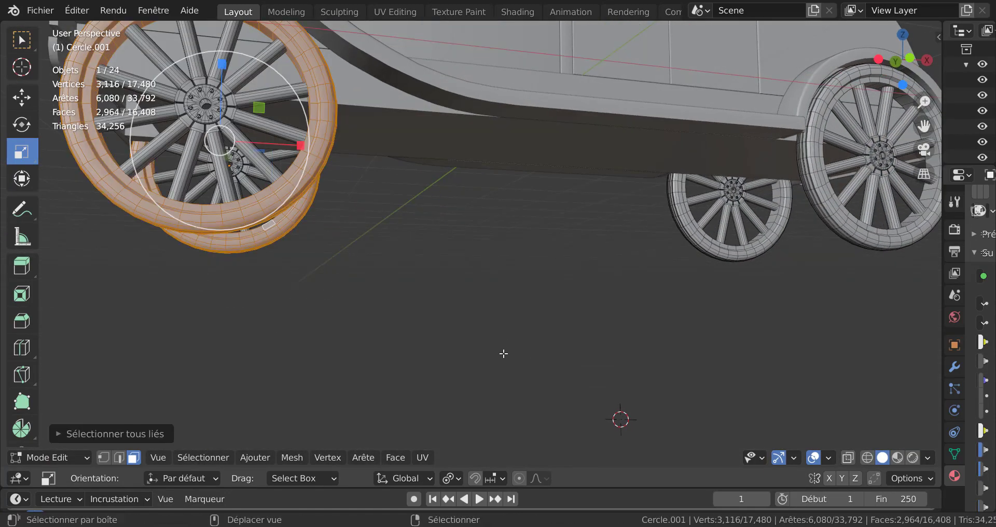
key("KP_Decimal")
Try deleting the faces of both front tyres, and undo the deletion
key("x")
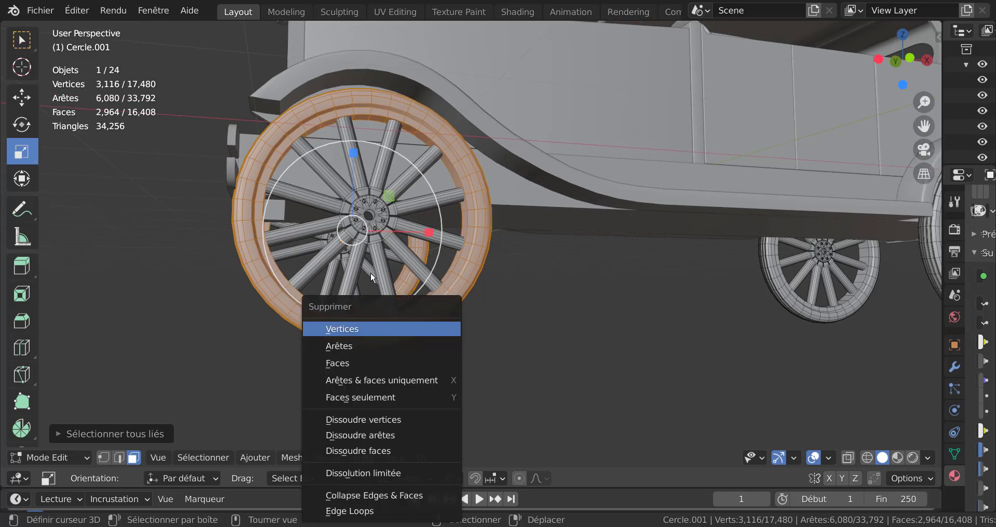
key("Down")
key("Down")
key("Down")
key("Return")
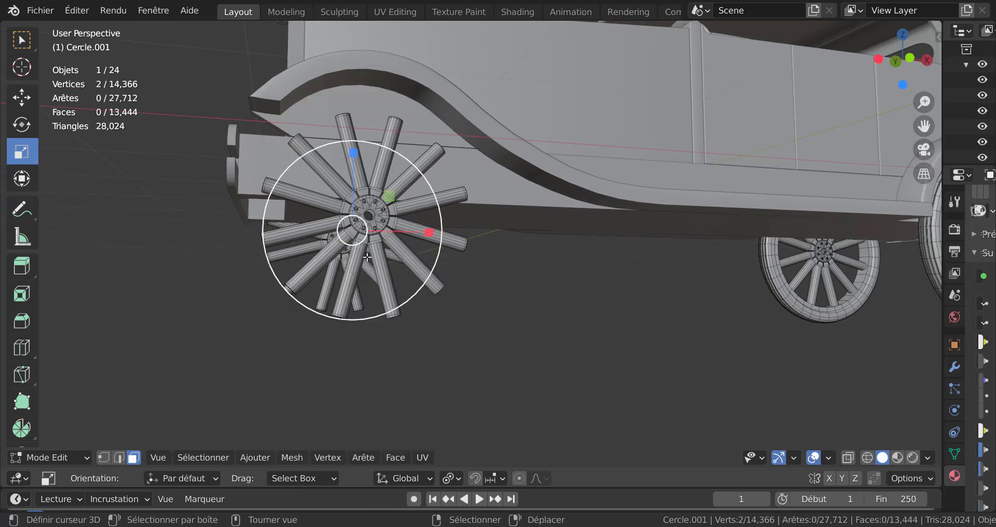
key("ctrl+z")
key("ctrl+z")
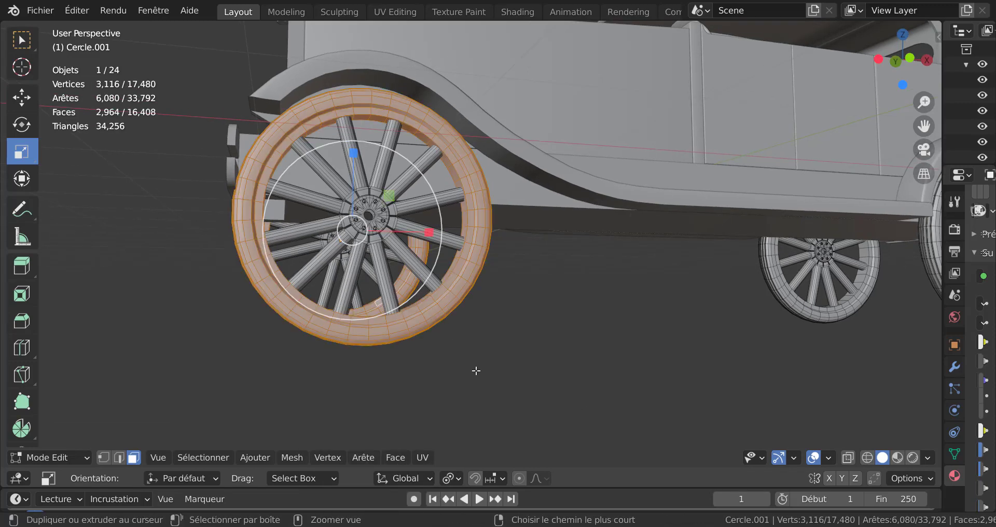
Extend the selection to both complete front wheels, including spokes and hubs, in Front view with X-Ray enabled
middle_click_drag(416, 340, 402, 347)
key("KP_1")
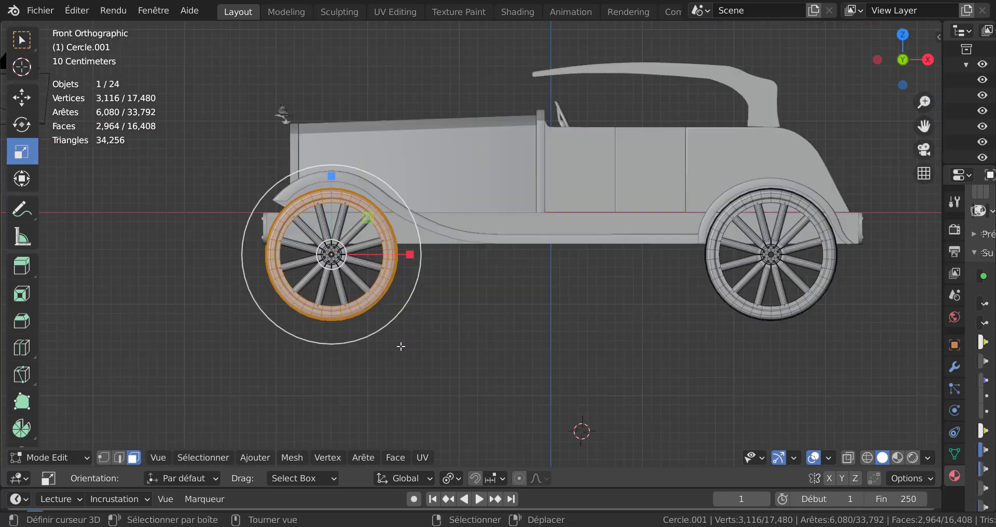
scroll(401, 345, "up", 2)
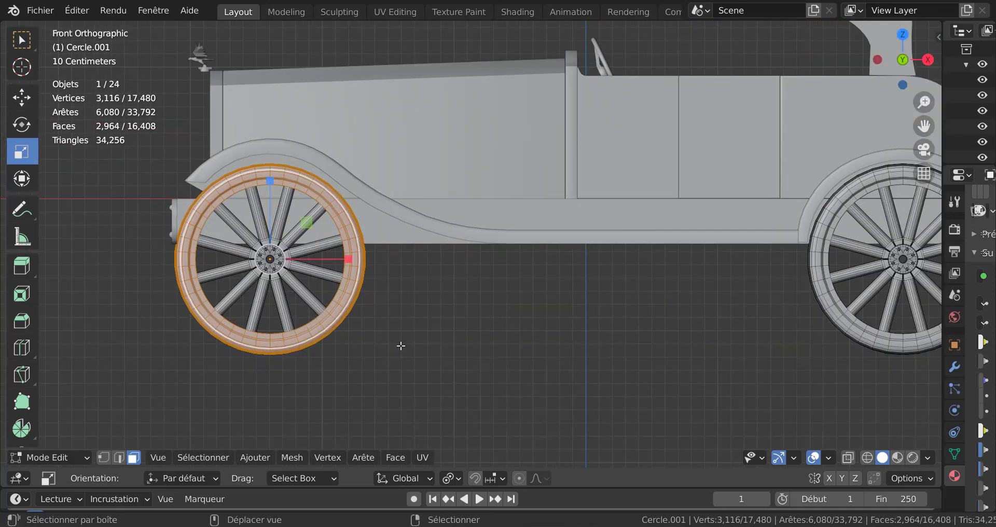
middle_click_drag(400, 346, 519, 354, "shift")
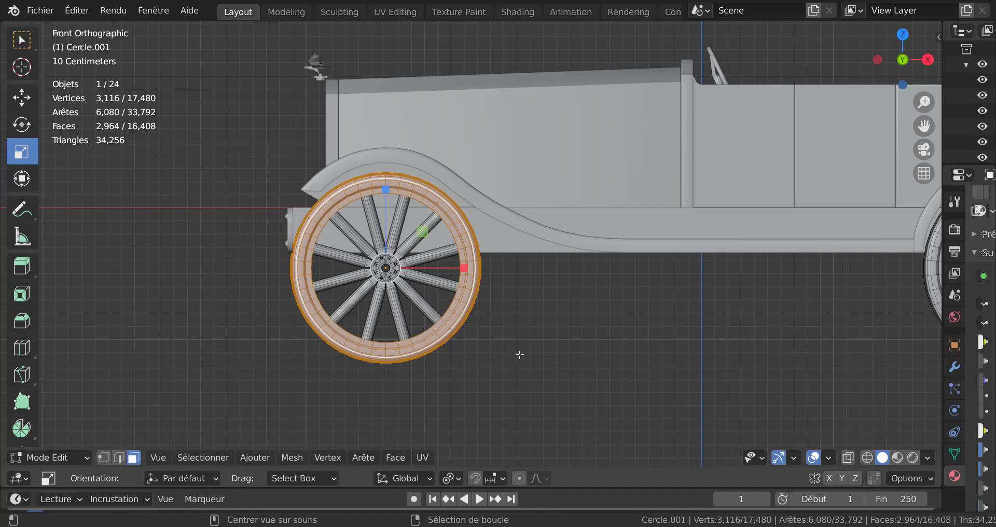
key("alt+z")
key("c")
scroll(391, 268, "down", 3)
left_click_drag(389, 265, 392, 263)
key("Escape")
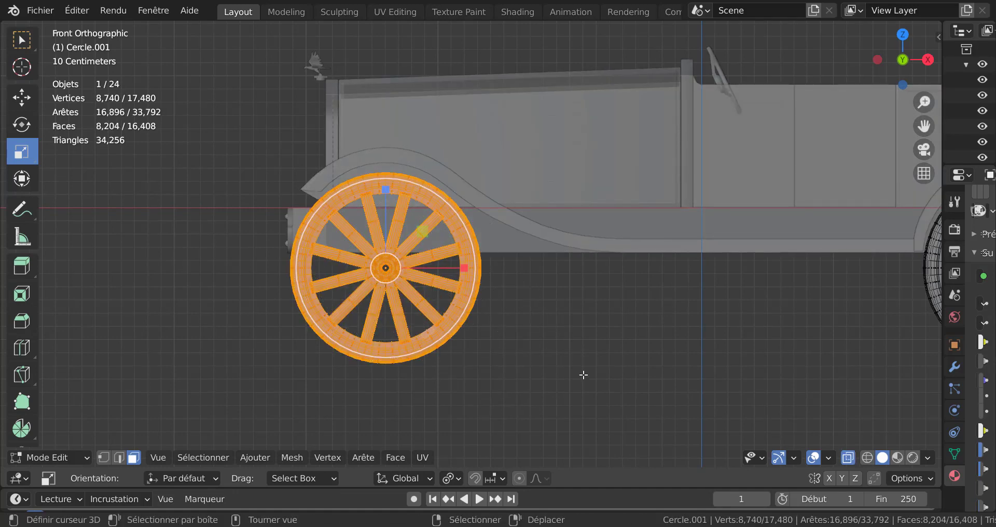
Shift the two front wheels slightly along X to centre them under the front fender arches, and return to Object Mode
scroll(575, 373, "down", 5)
scroll(570, 372, "up", 6)
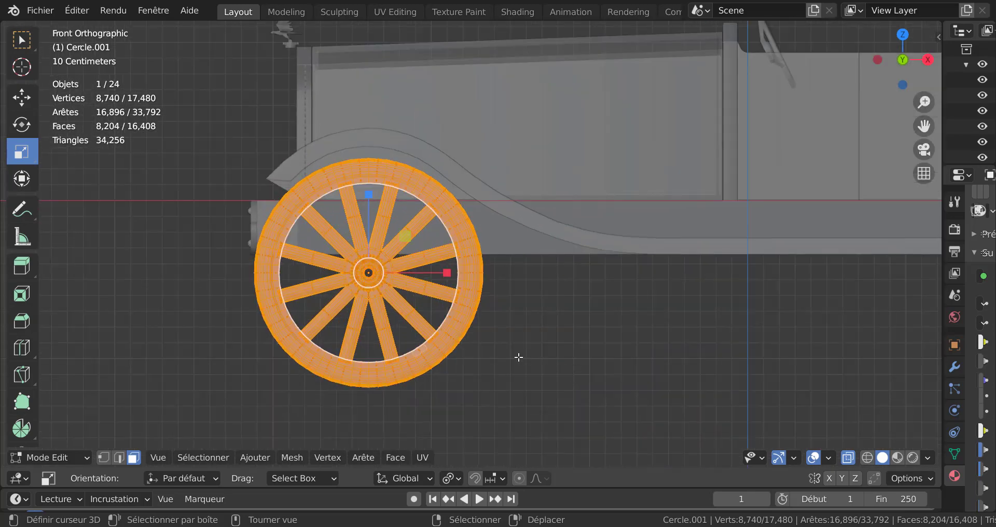
key("g")
key("x")
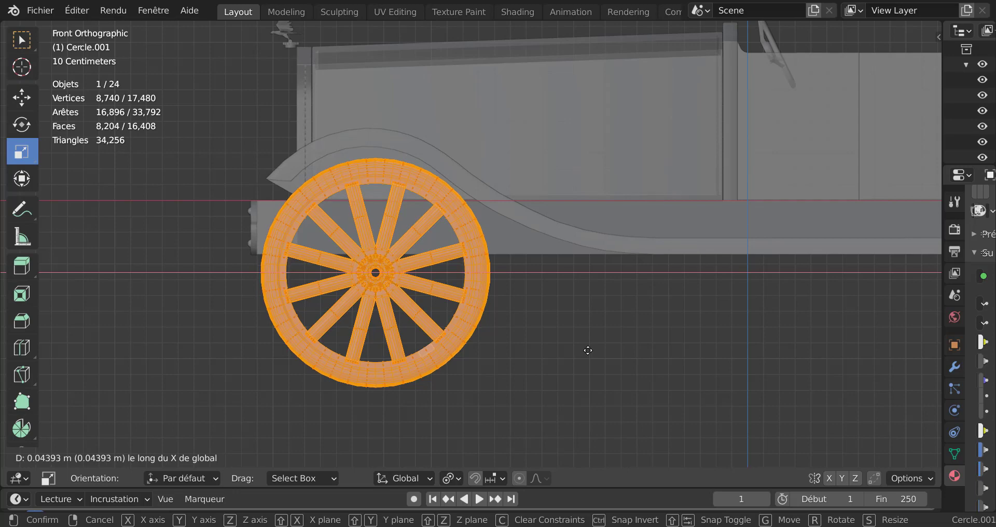
left_click(583, 350)
middle_click_drag(531, 298, 590, 333, "shift")
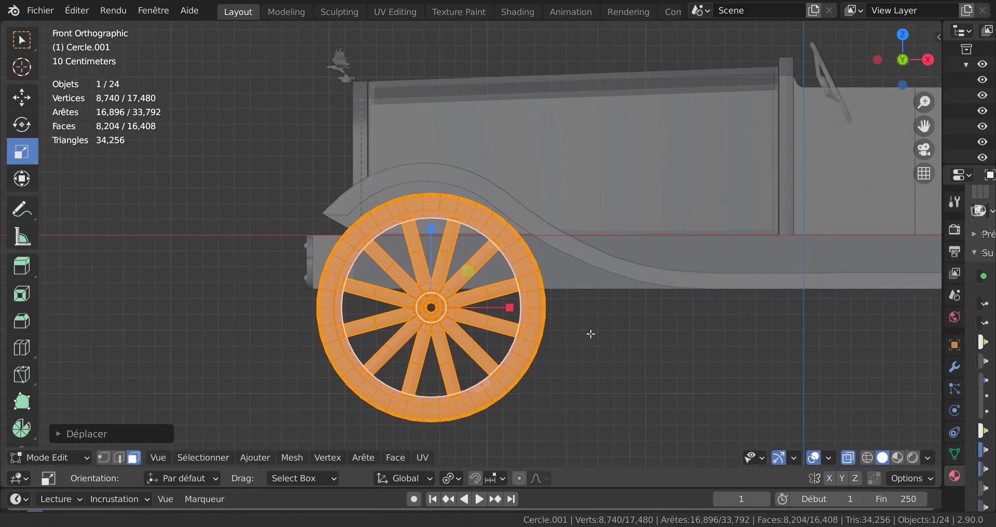
key("Tab")
key("Tab")
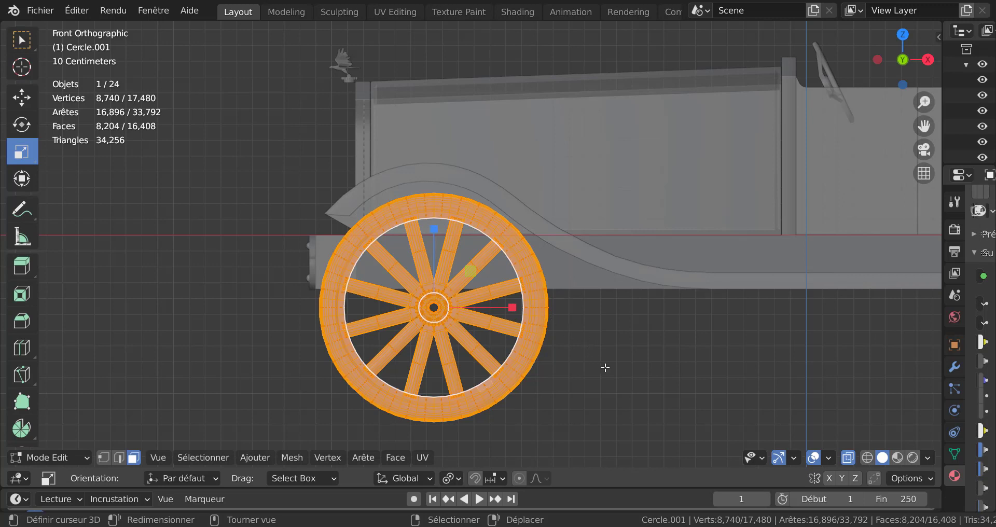
key("g")
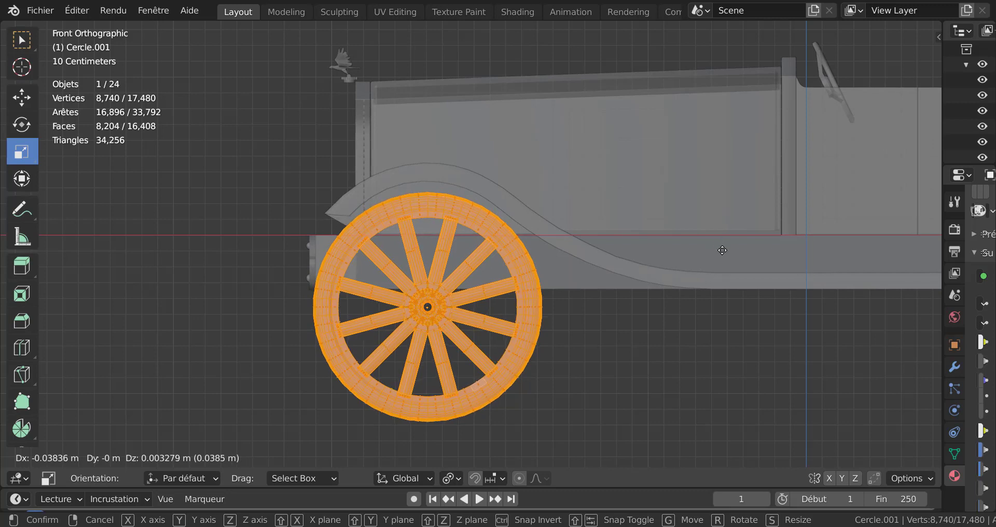
left_click(722, 250)
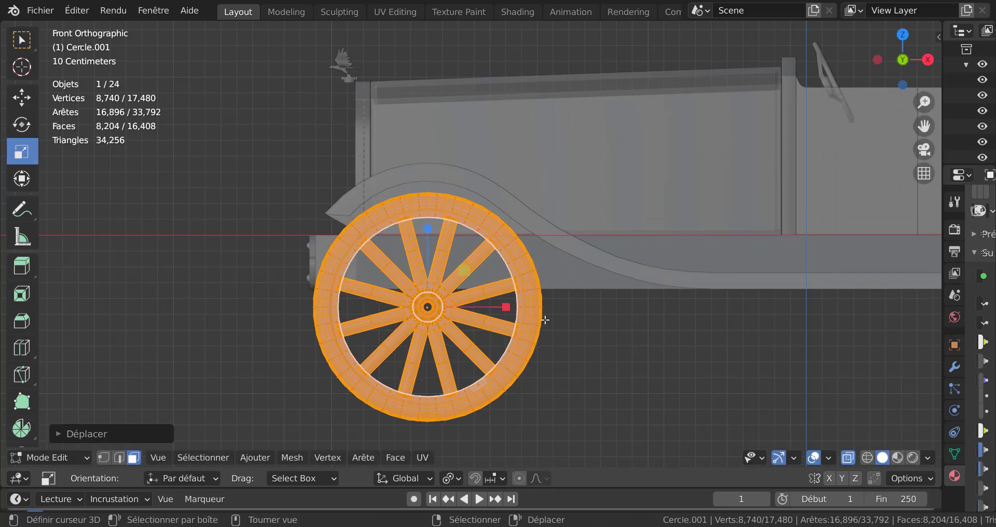
key("Tab")
Move the front bumper slightly forward along the X axis, clear of the front wheels
left_click(313, 254)
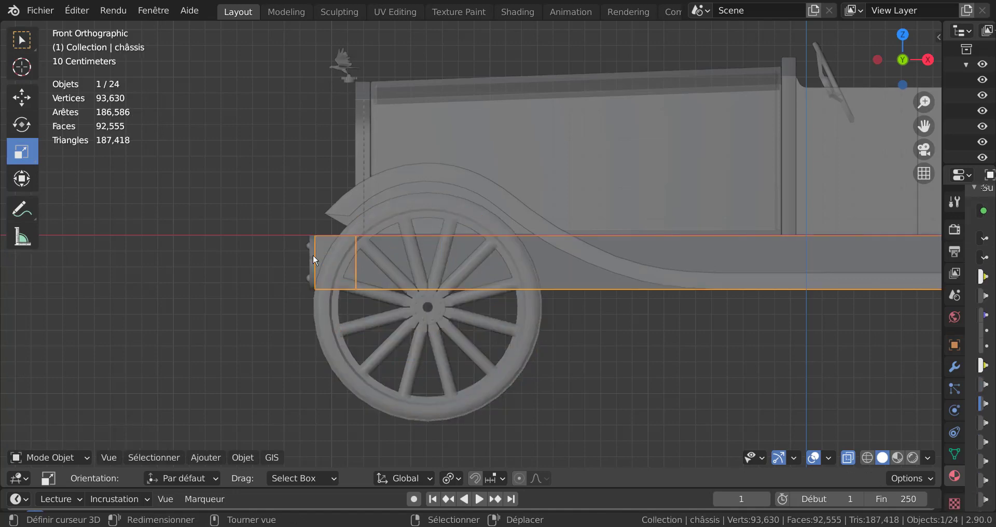
left_click(313, 262)
middle_click_drag(366, 304, 370, 306)
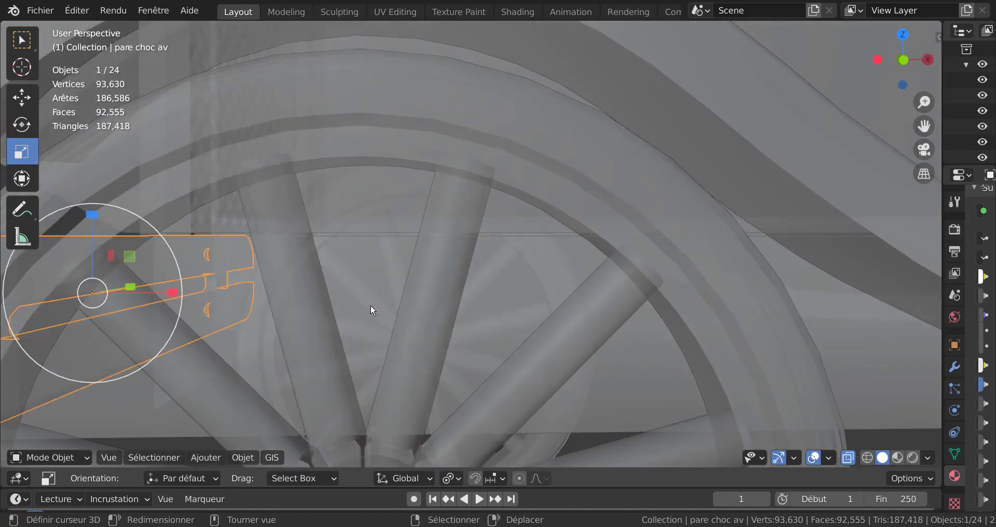
key("KP_1")
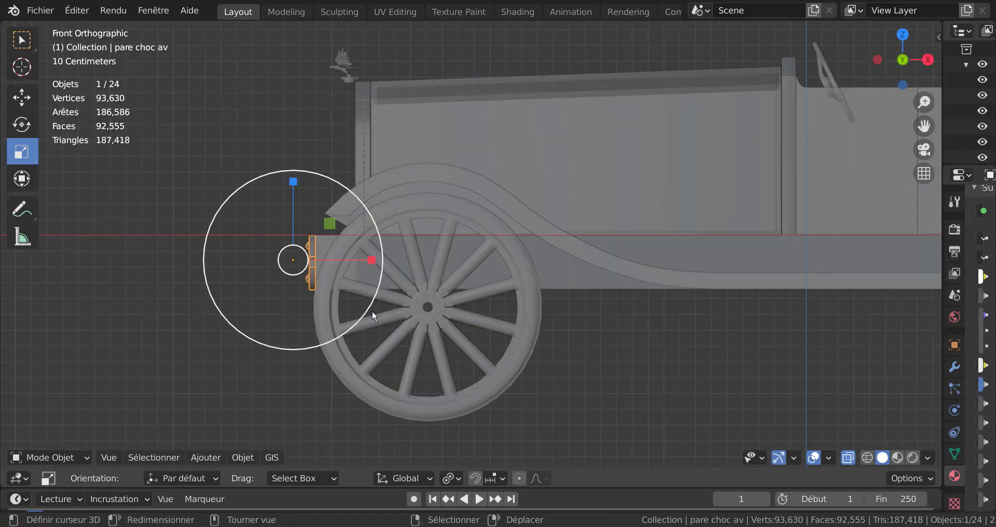
key("g")
key("x")
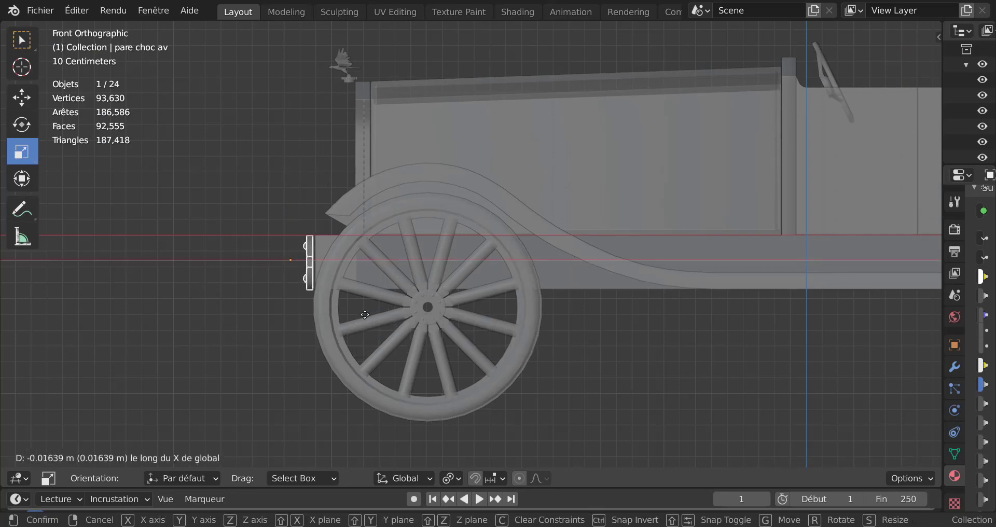
left_click(365, 314)
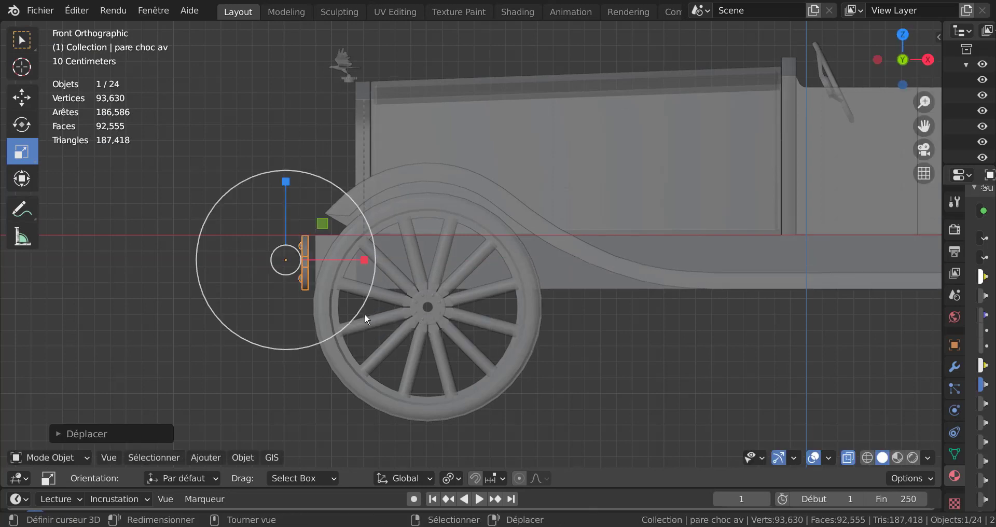
Extend the chassis forward by moving its front end faces along X up to the front bumper
left_click(316, 242)
middle_click_drag(401, 273, 441, 300)
key("alt+z")
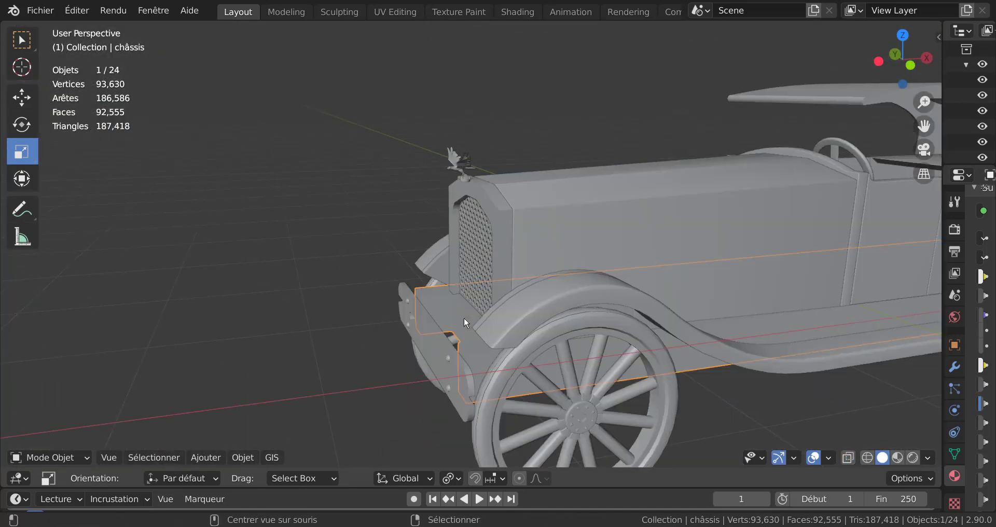
middle_click_drag(497, 338, 531, 338)
key("Tab")
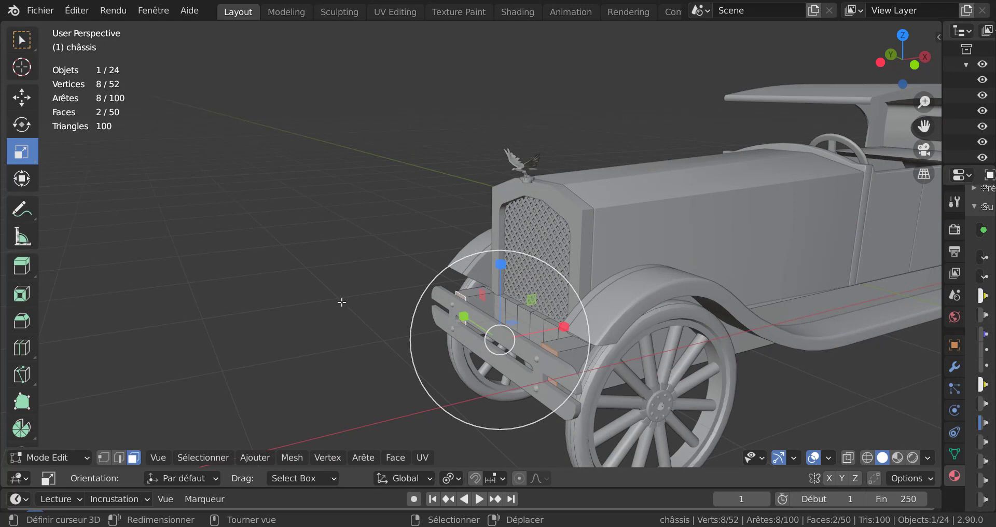
key("KP_1")
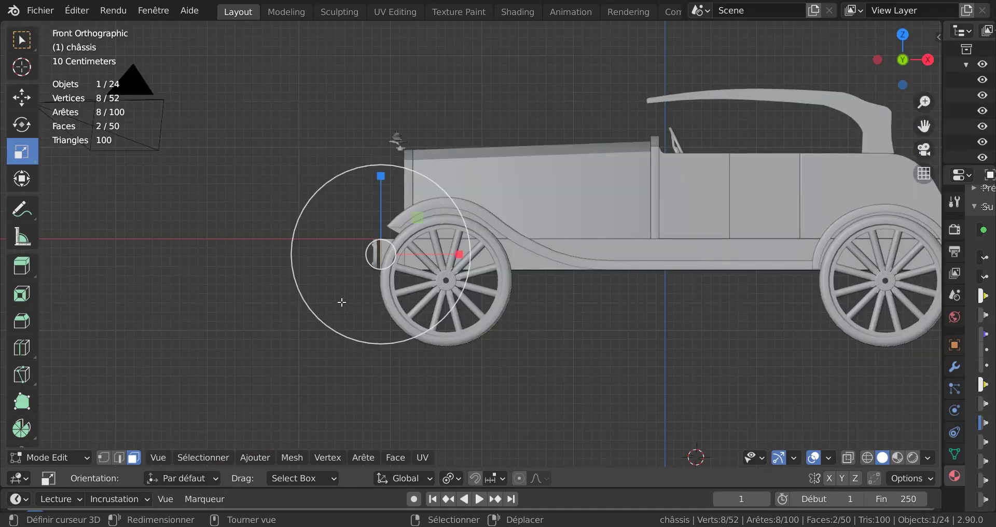
scroll(341, 302, "up", 4)
key("g")
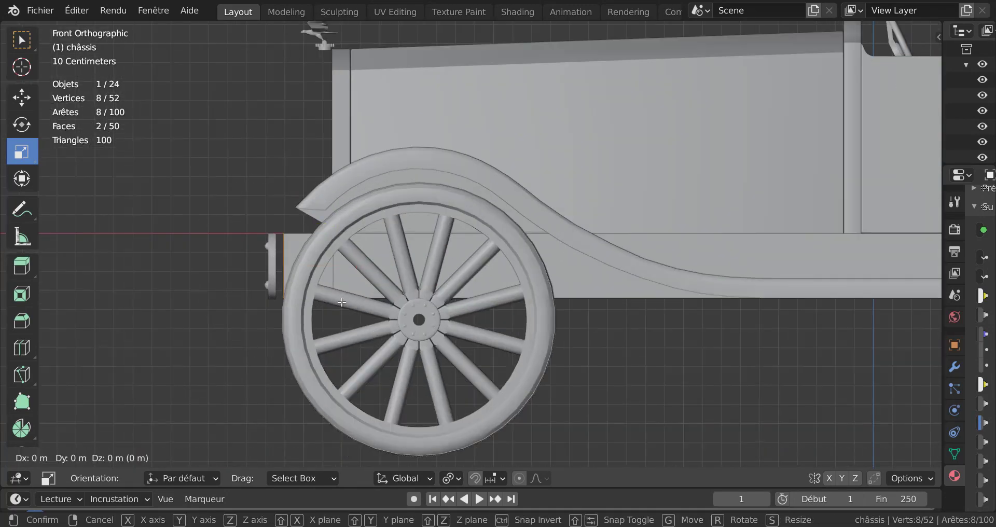
key("x")
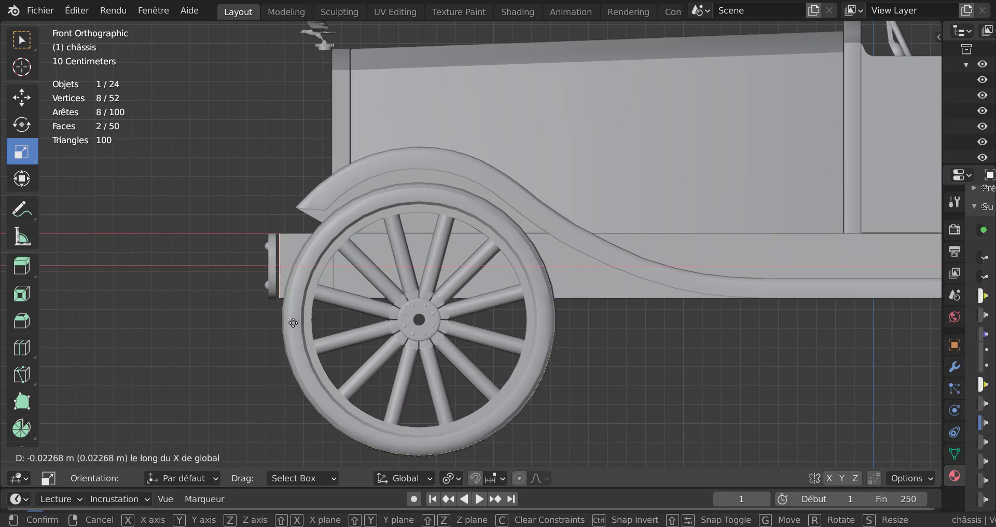
left_click(265, 338)
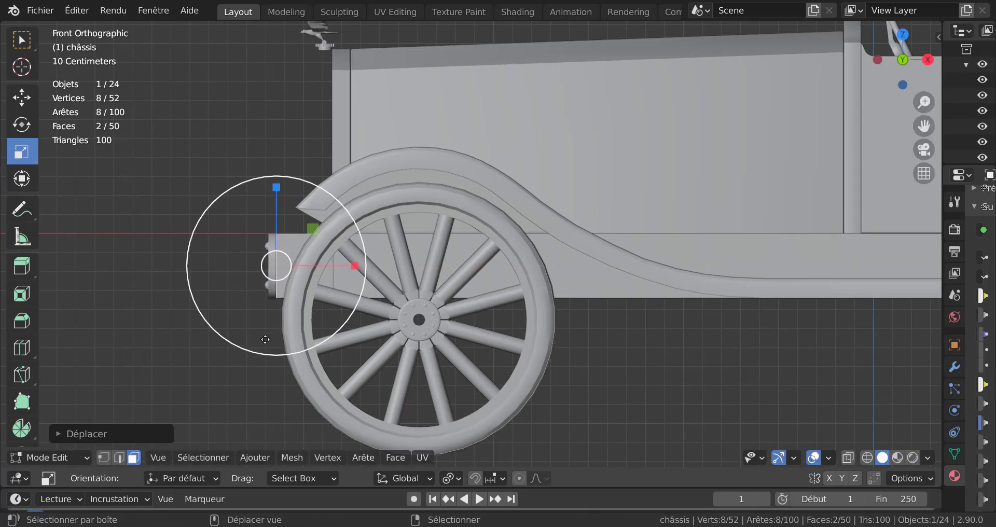
key("Tab")
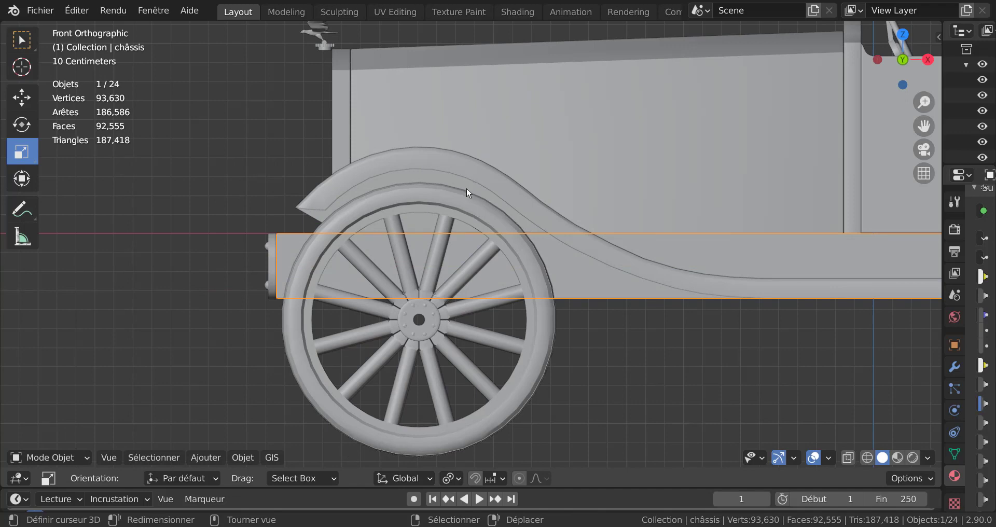
Examine the whole car with its adjusted wheels, bumper and chassis in Rendered shading
scroll(467, 192, "down", 1)
scroll(468, 192, "up", 1)
key("Tab")
key("Tab")
scroll(466, 199, "down", 4)
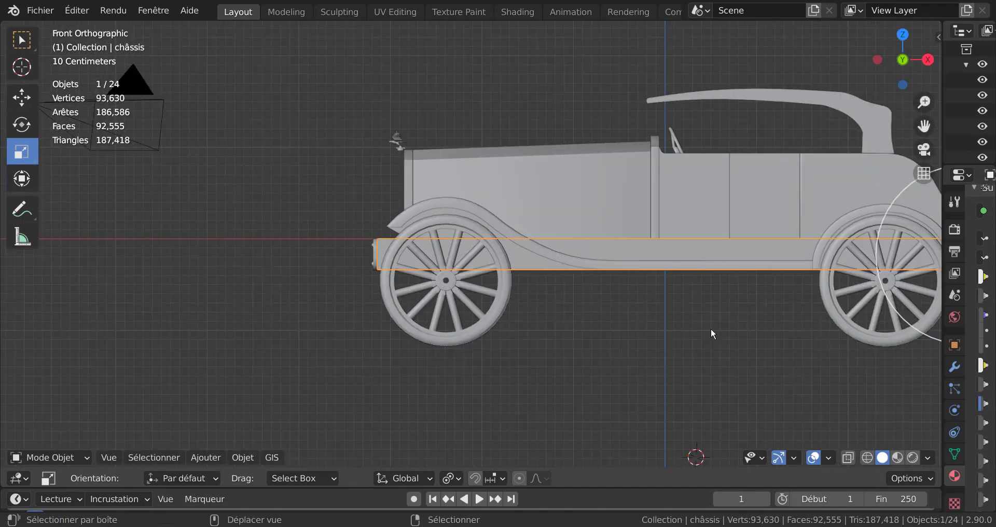
key("Tab")
middle_click_drag(605, 332, 648, 362)
middle_click_drag(831, 366, 616, 326, "shift")
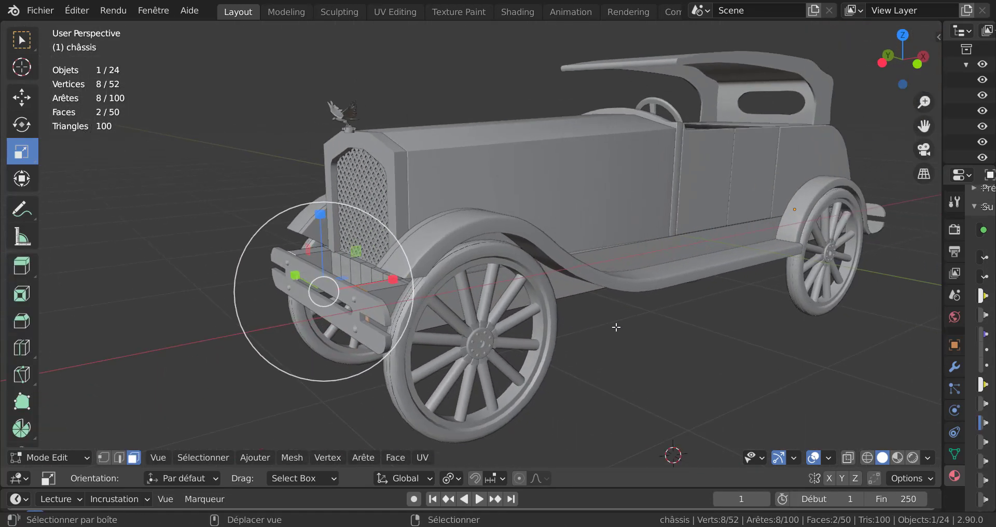
left_click(911, 457)
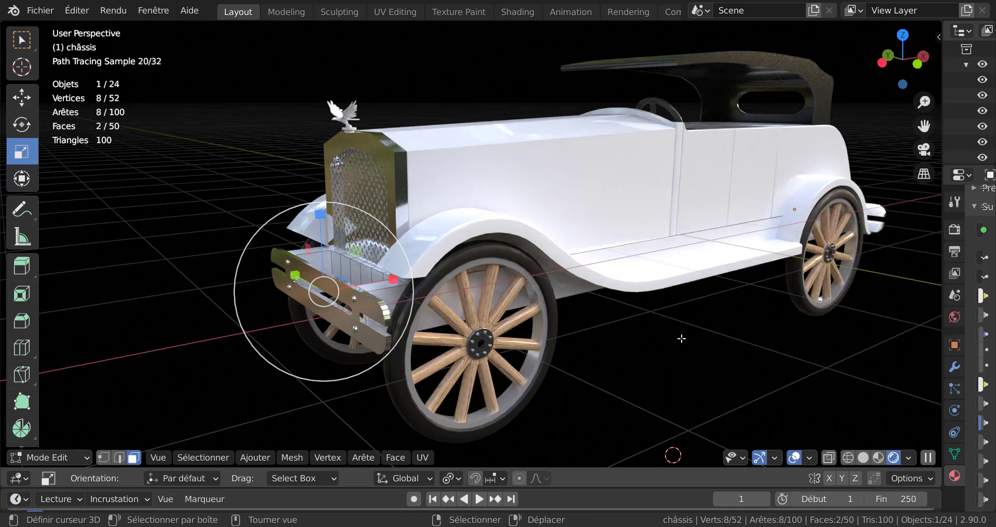
scroll(672, 343, "down", 2)
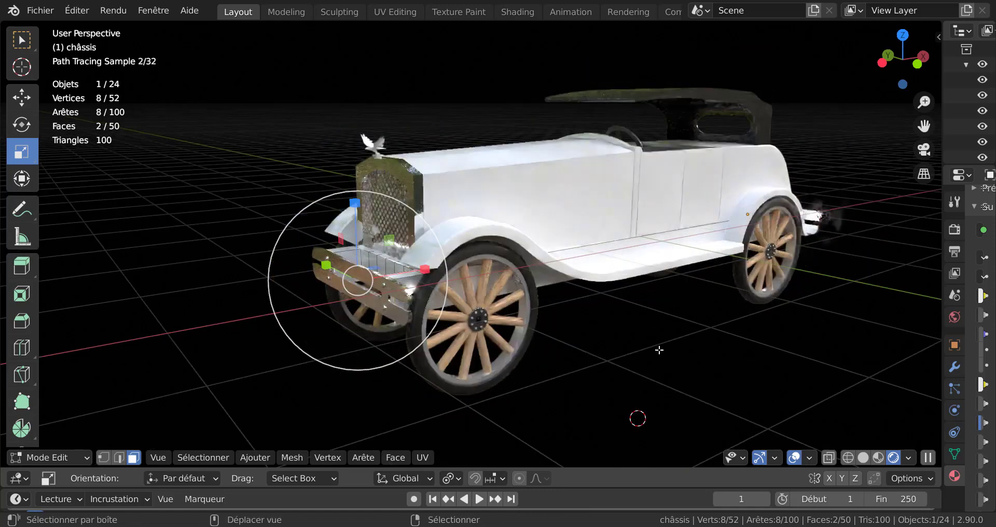
Switch to the camera view, frame the whole car and render the image
middle_click_drag(669, 345, 616, 322, "shift")
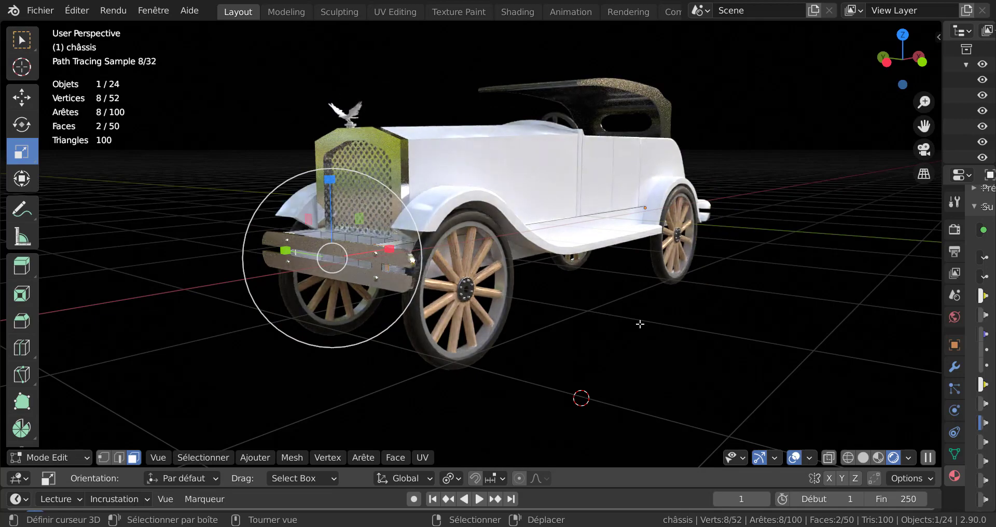
key("KP_0")
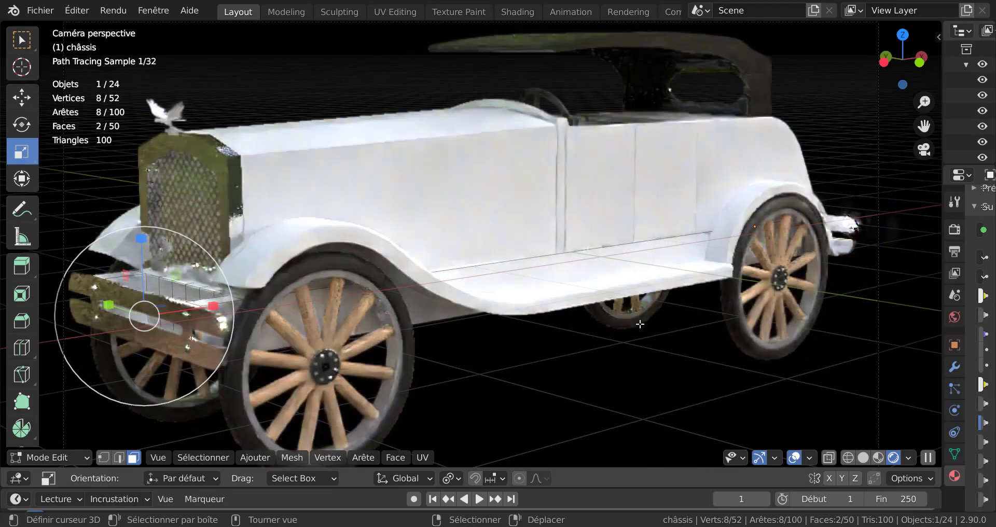
scroll(639, 324, "down", 1)
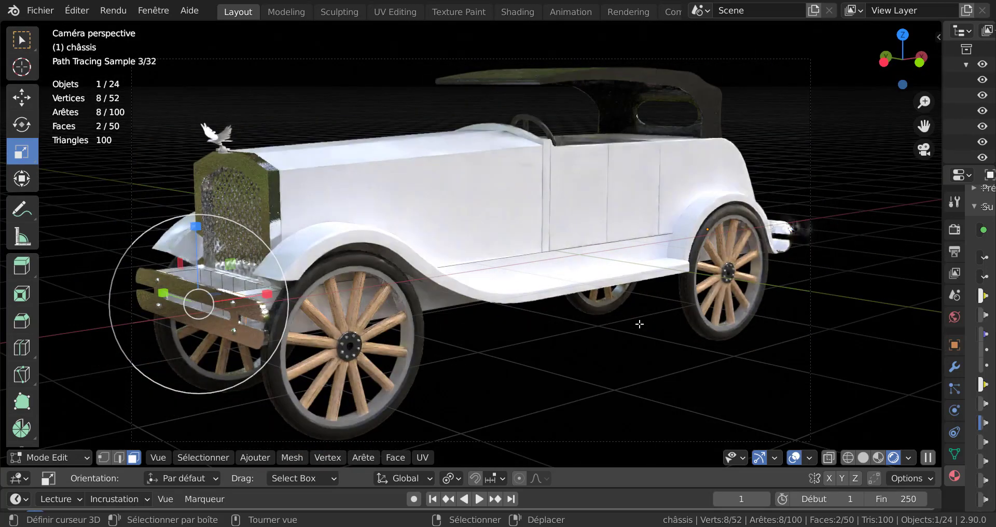
scroll(639, 324, "down", 1)
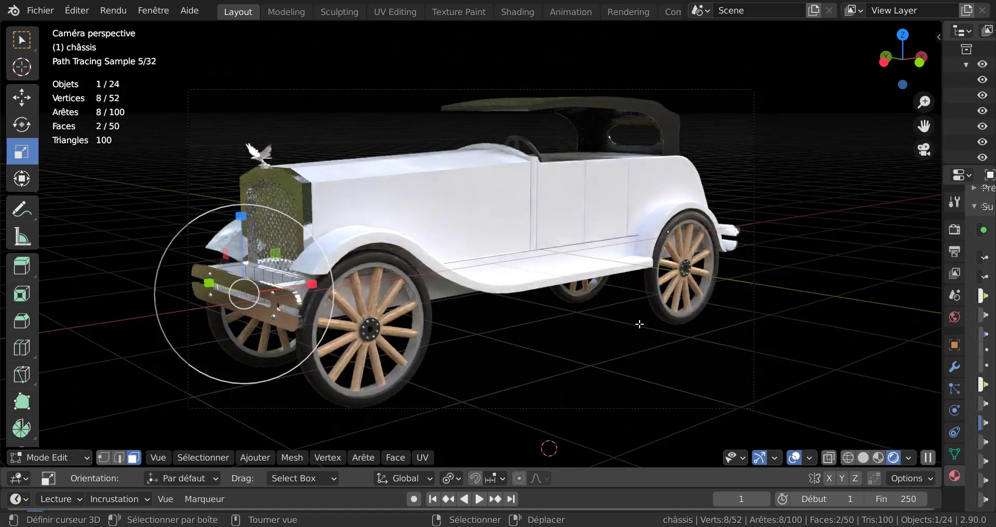
key("F12")
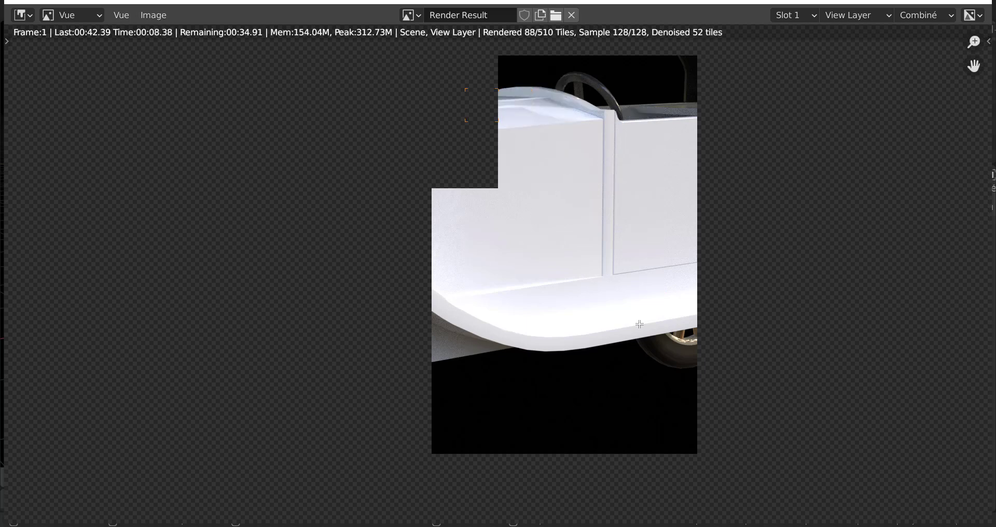
Examine the rendered car up close and as a whole, and close the render window
scroll(645, 318, "down", 2)
scroll(645, 318, "up", 1)
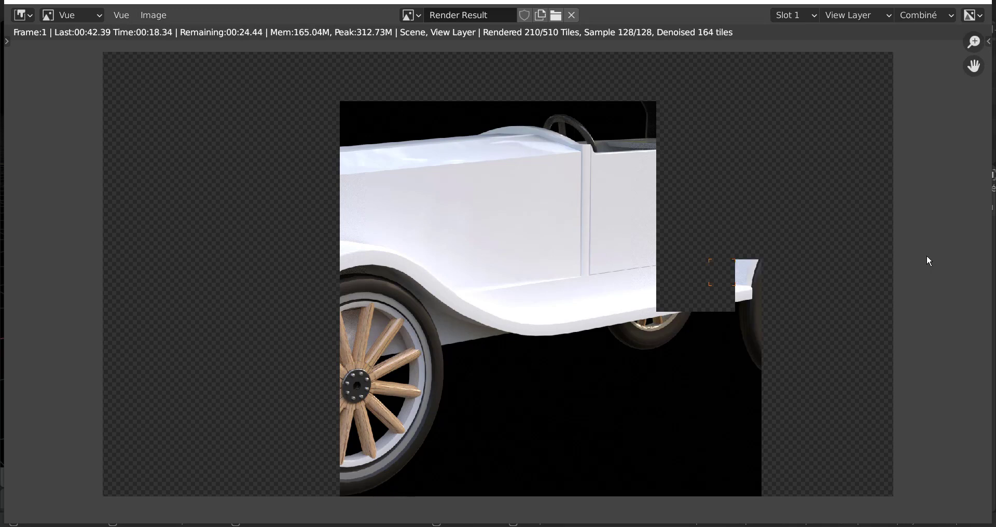
scroll(368, 375, "up", 1)
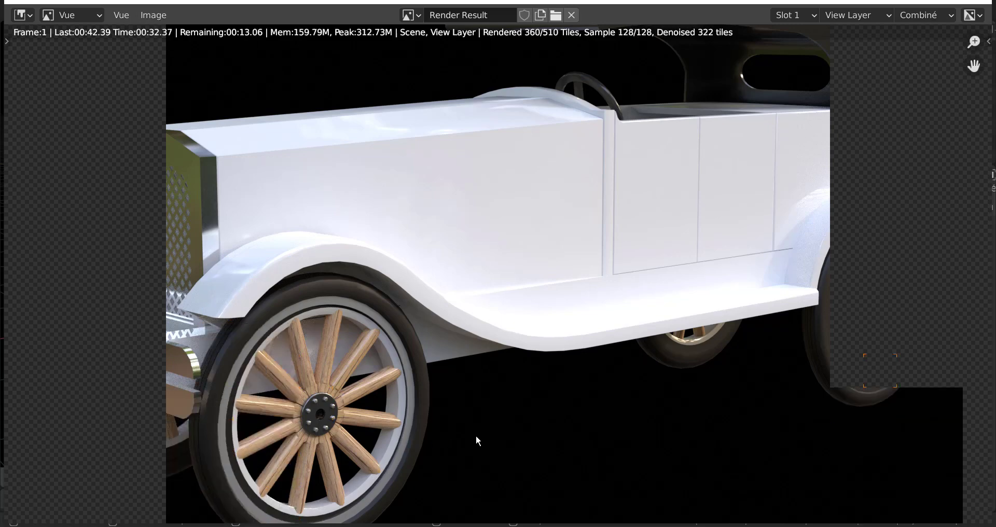
scroll(364, 345, "up", 1)
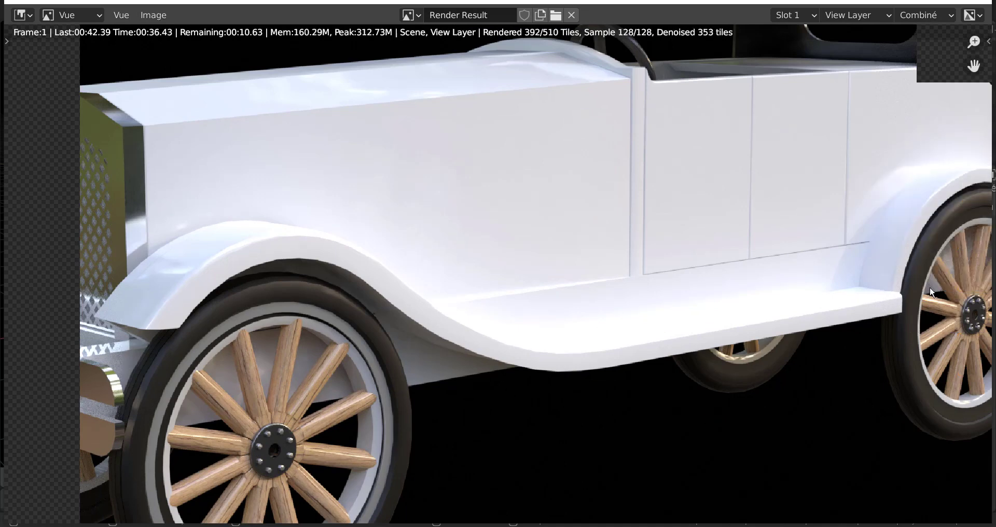
scroll(957, 282, "down", 1)
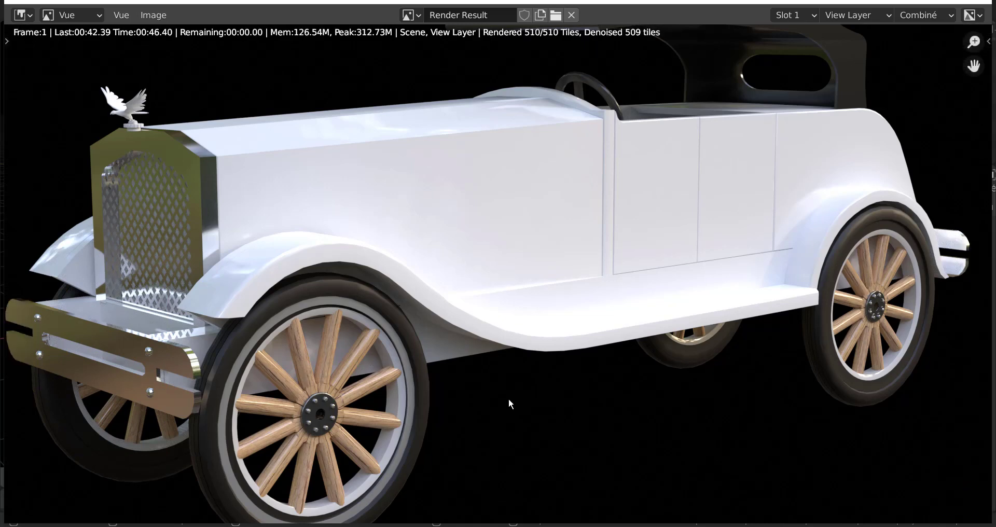
key("Home")
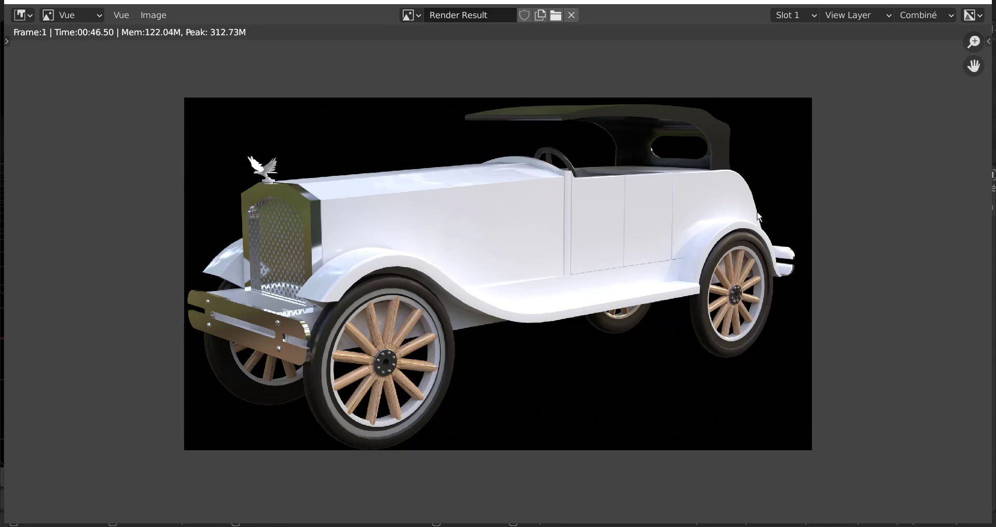
left_click(977, 2)
Inspect the underside of the chassis and the four wheels from below in Rendered shading
middle_click_drag(602, 316, 607, 233)
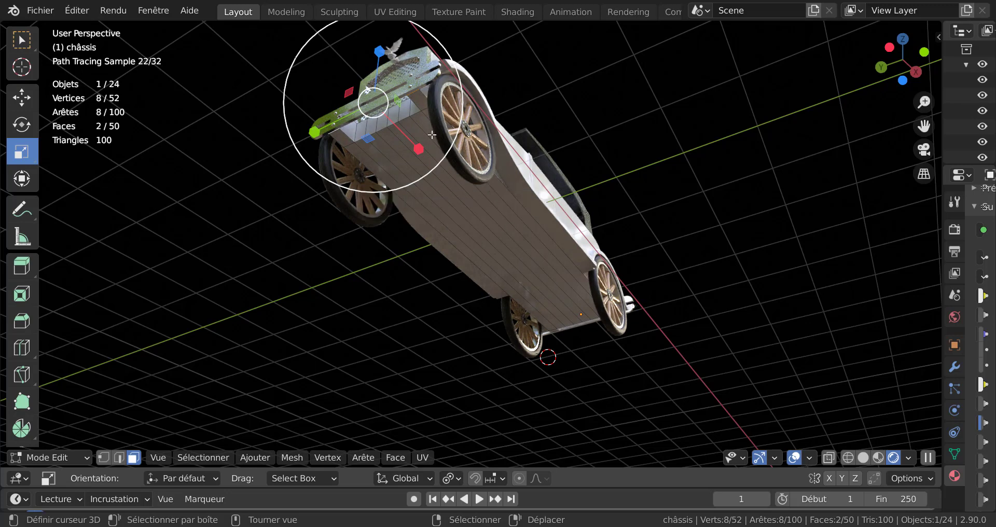
middle_click_drag(420, 168, 485, 149)
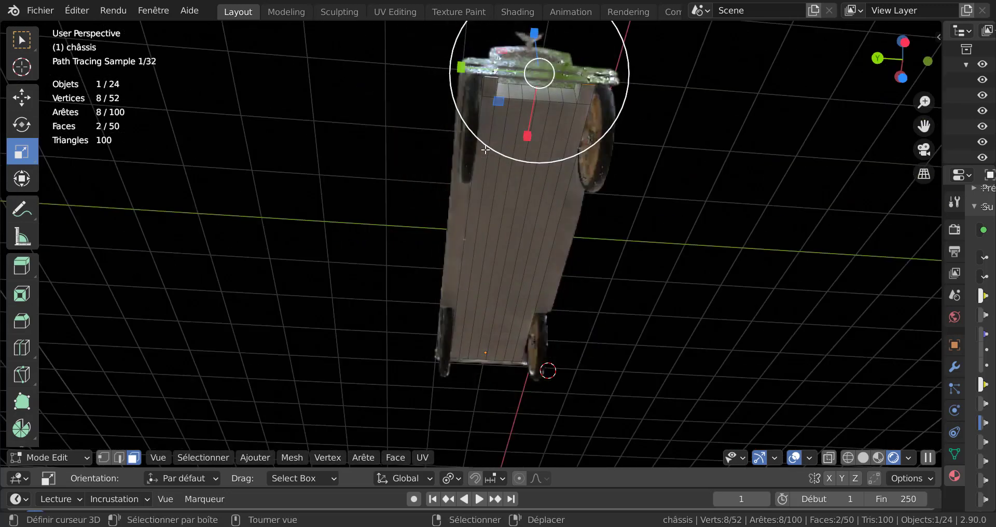
scroll(547, 148, "up", 1)
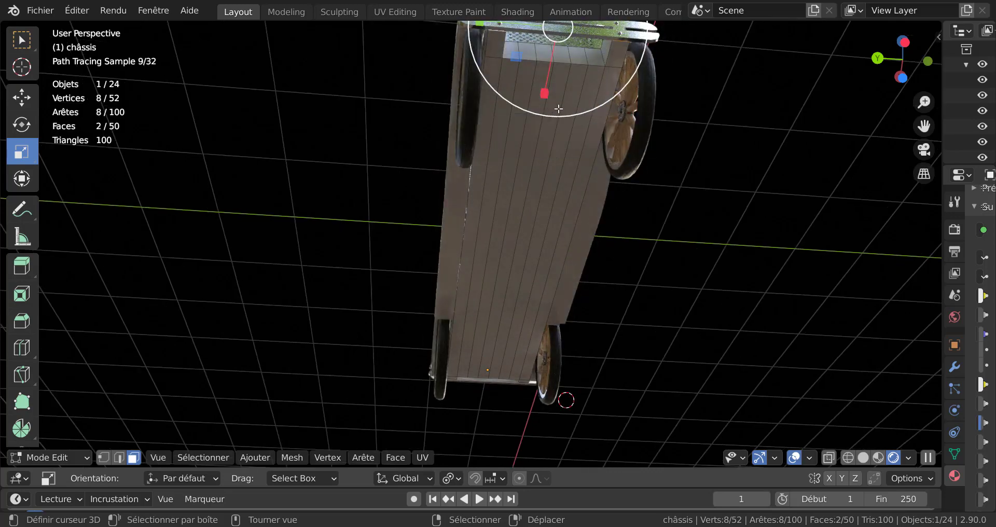
mouse_move(582, 147)
middle_mouse_down()
mouse_move(696, 190)
mouse_move(513, 287)
mouse_move(553, 310)
middle_mouse_up()
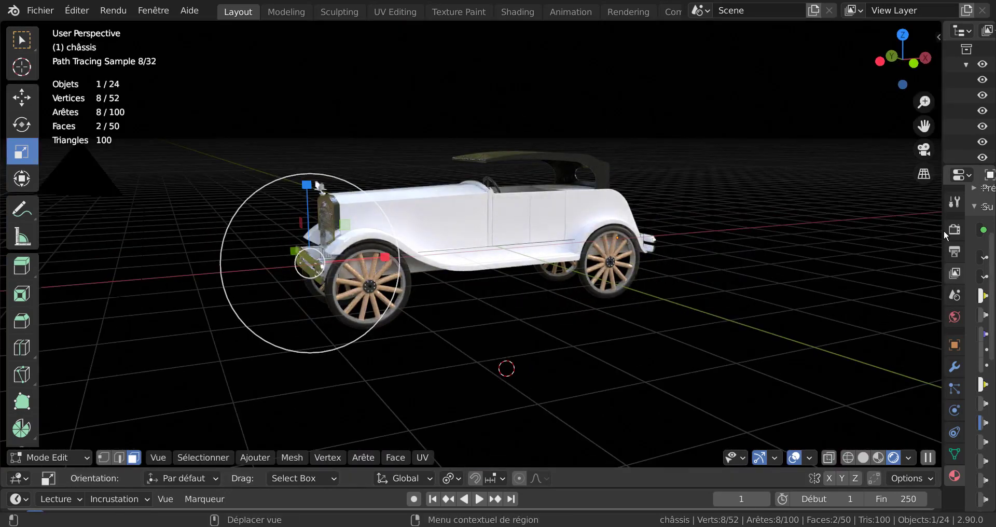
Switch the viewport to Material Preview shading and examine the car from the side and around its front bumper and grille
left_click(878, 459)
mouse_move(674, 337)
middle_mouse_down()
mouse_move(631, 233)
mouse_move(662, 266)
mouse_move(598, 240)
middle_mouse_up()
middle_click_drag(589, 196, 610, 275)
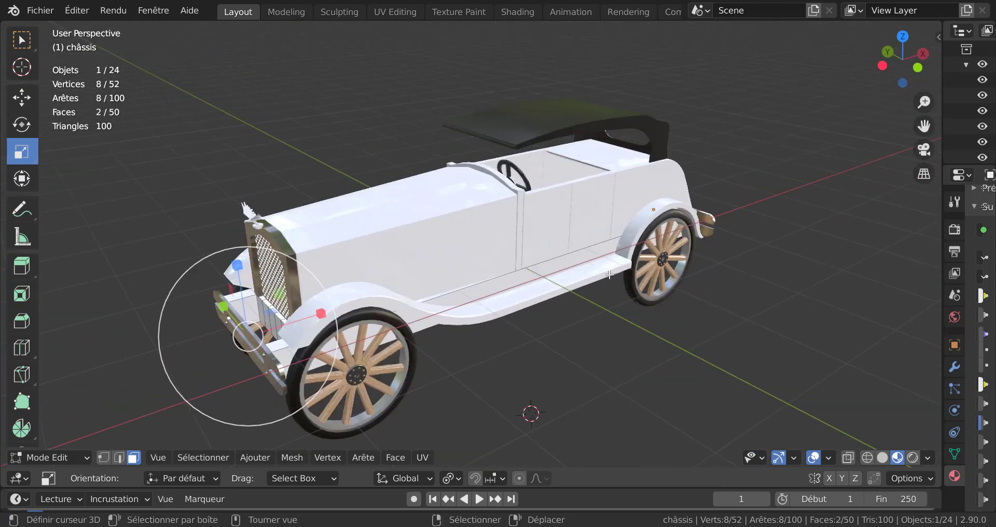
scroll(609, 275, "up", 1)
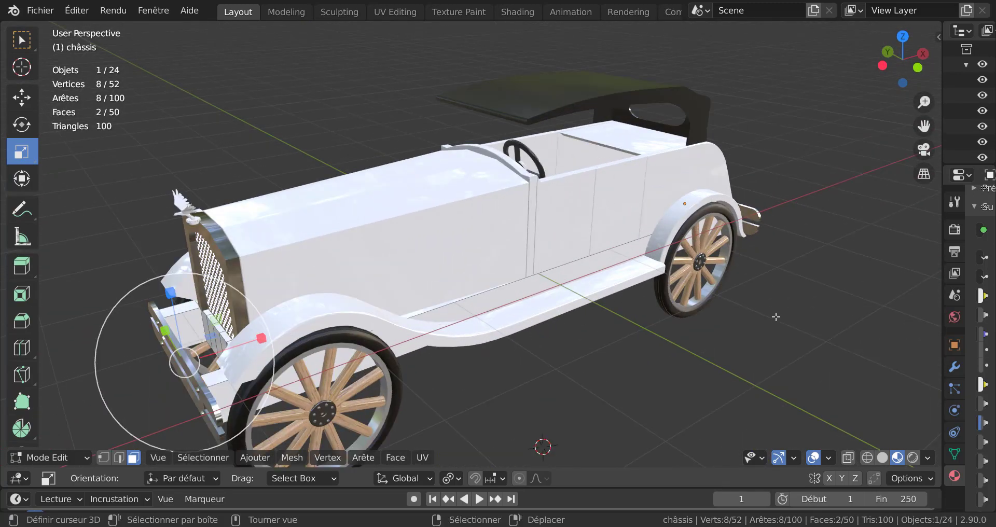
scroll(775, 316, "down", 2)
middle_click_drag(748, 355, 745, 329)
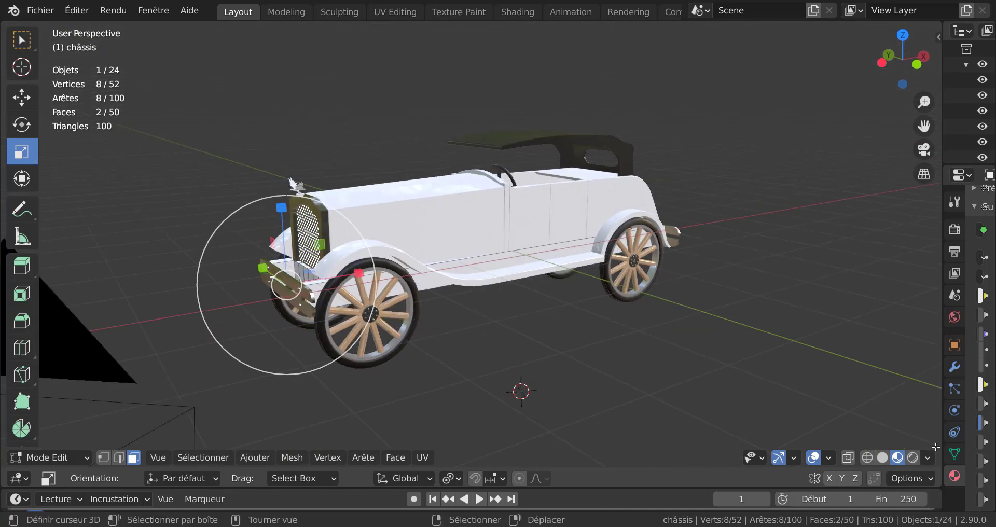
middle_click_drag(794, 373, 839, 366)
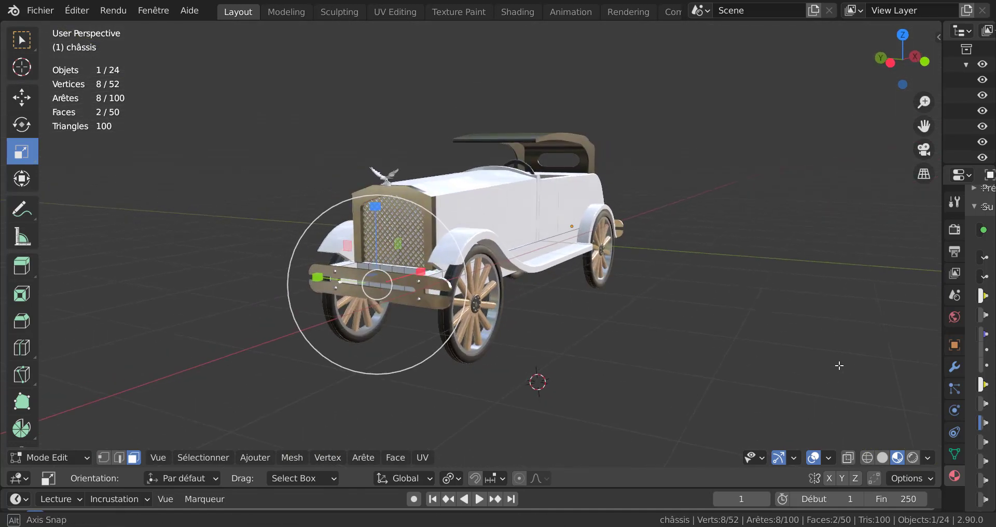
scroll(768, 393, "up", 2)
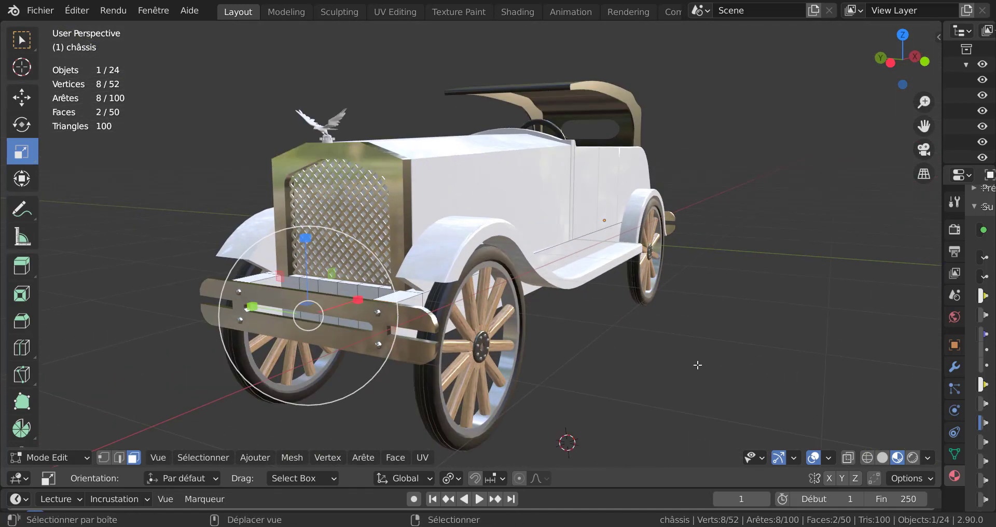
middle_click_drag(698, 365, 739, 354, "shift")
scroll(739, 354, "up", 2)
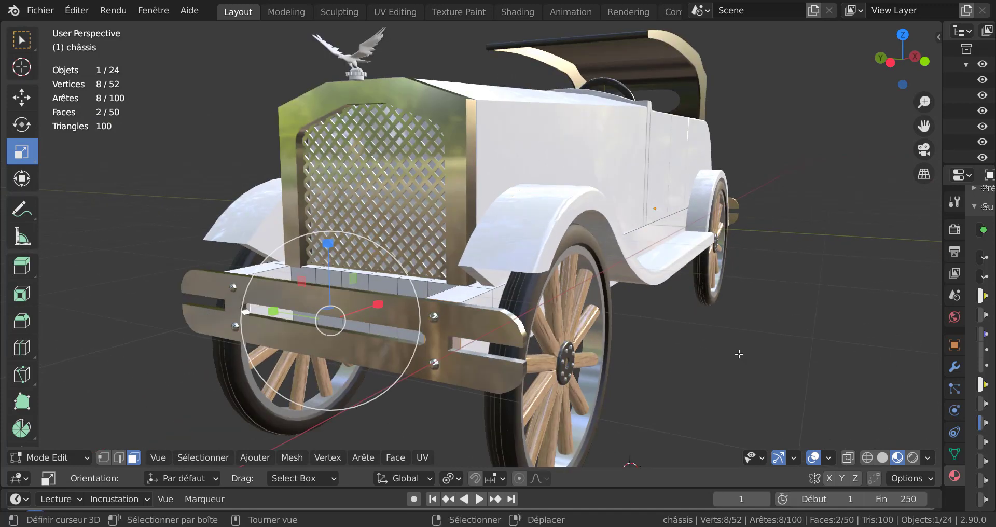
Leave Edit Mode on the chassis and return to Object Mode with nothing selected
left_click(739, 354)
key("Tab")
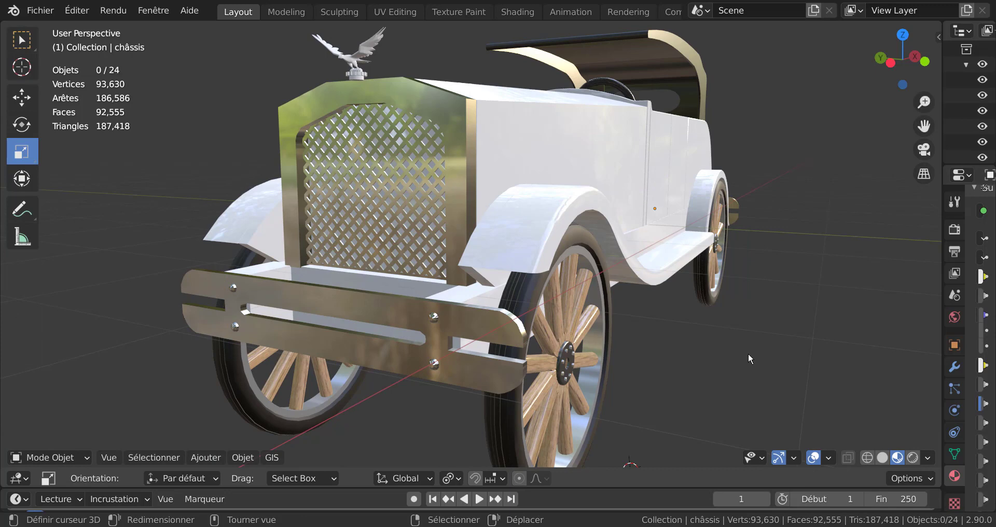
scroll(748, 354, "down", 1)
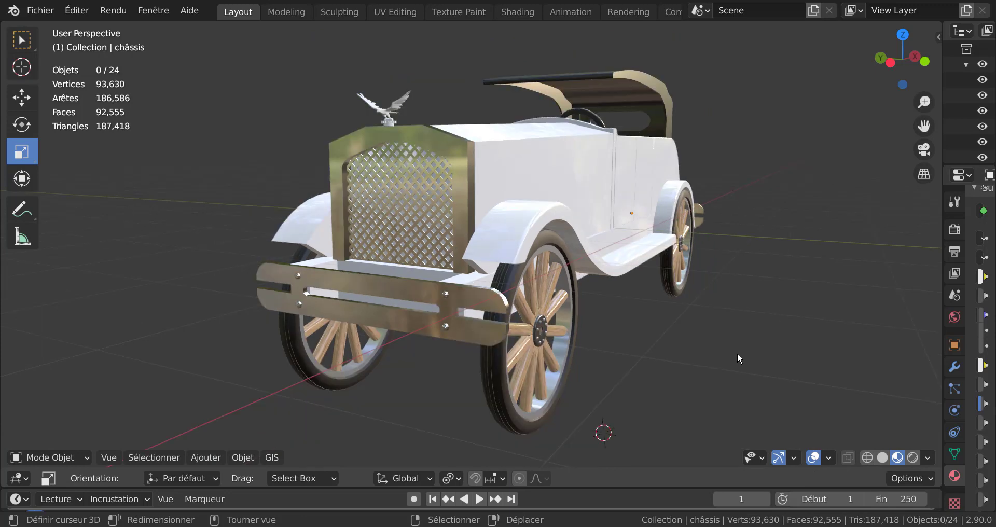